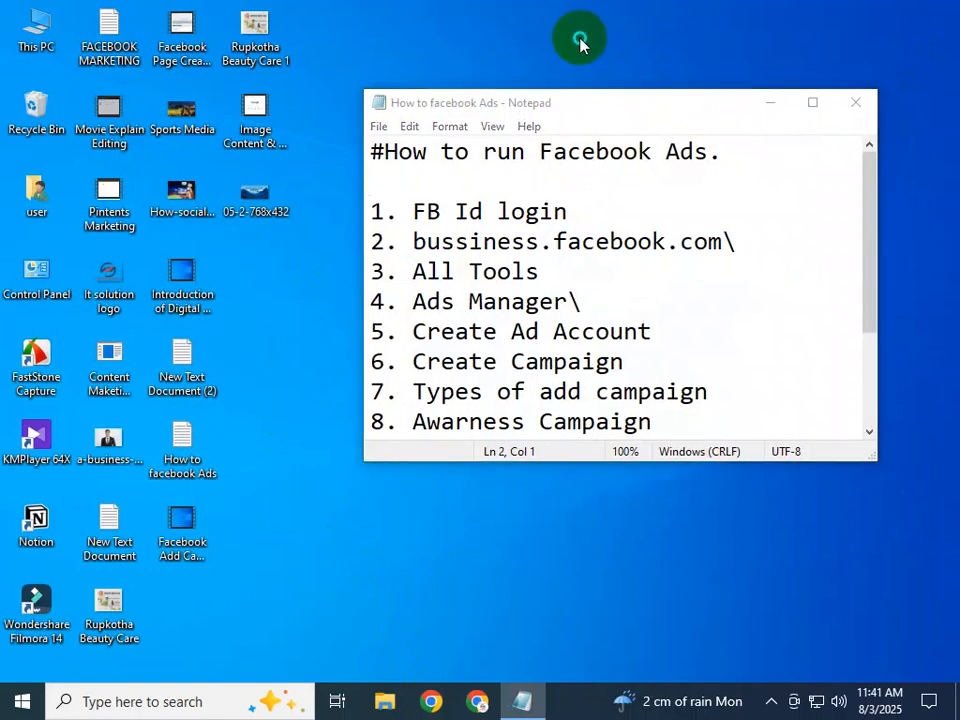
left_click(632, 91)
right_click(623, 64)
left_click(664, 113)
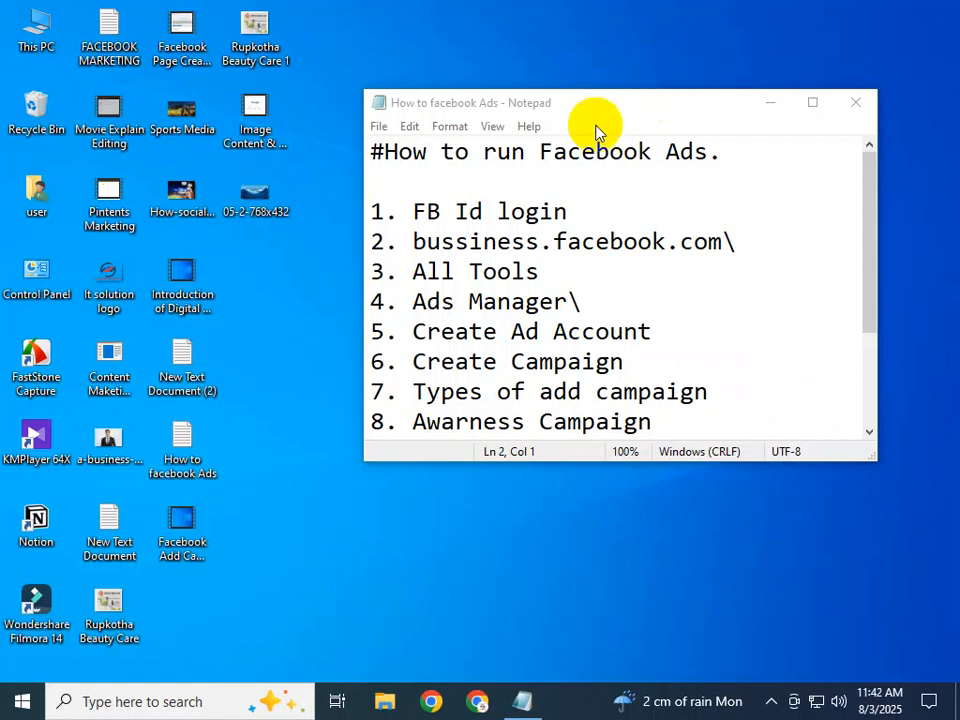
left_click(418, 630)
right_click(262, 500)
left_click(300, 313)
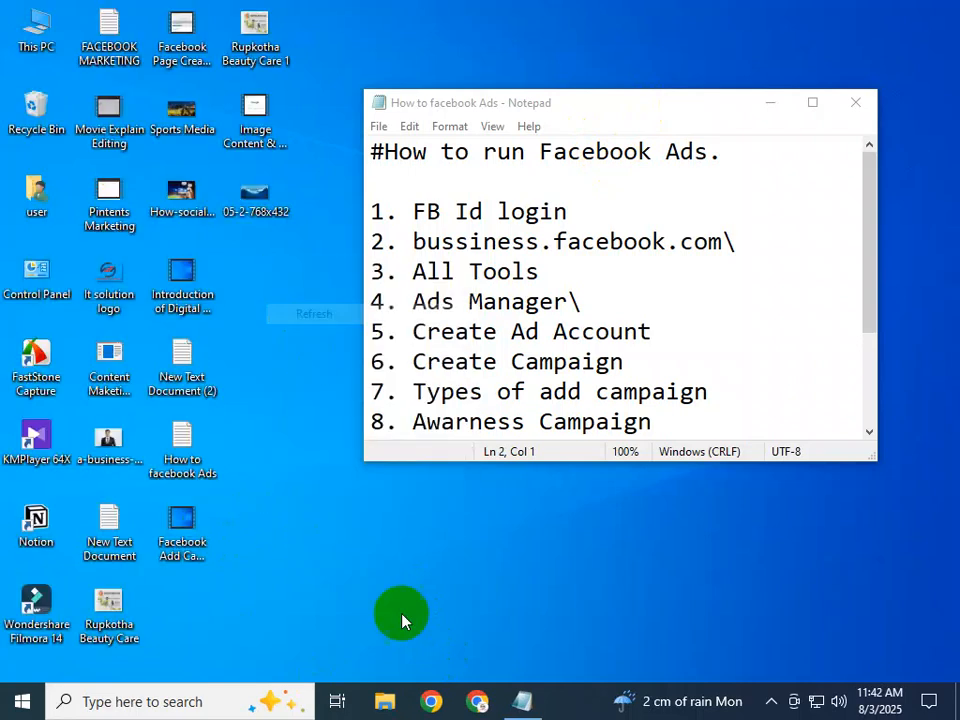
Step: Switch to Chrome, load facebook.com and dismiss the offer to restore pages
left_click(478, 703)
left_click(620, 56)
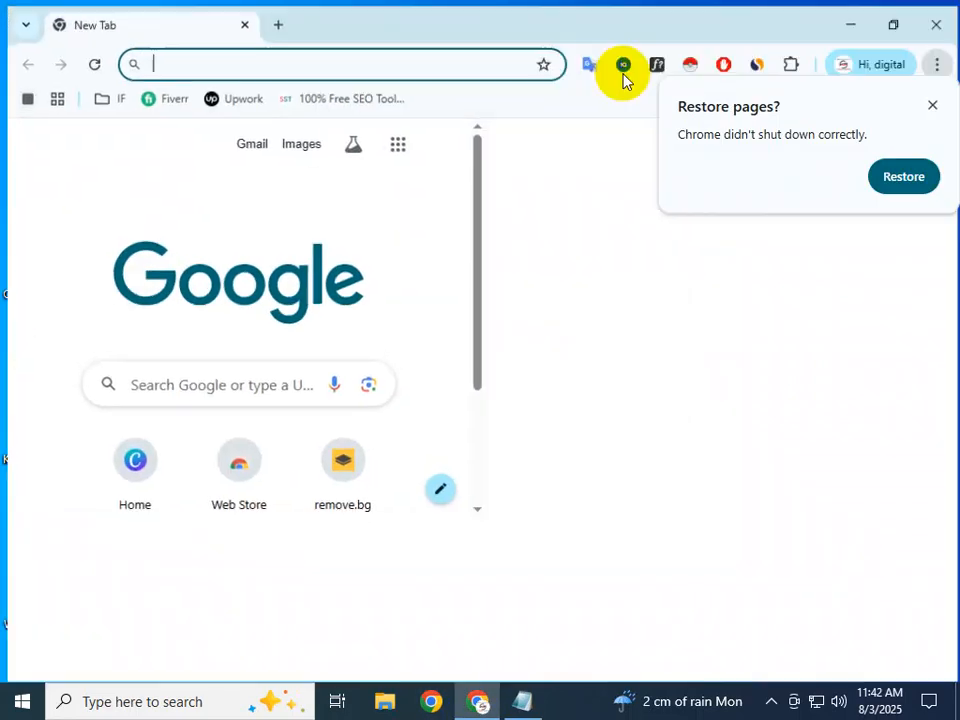
left_click(285, 52)
type("fac")
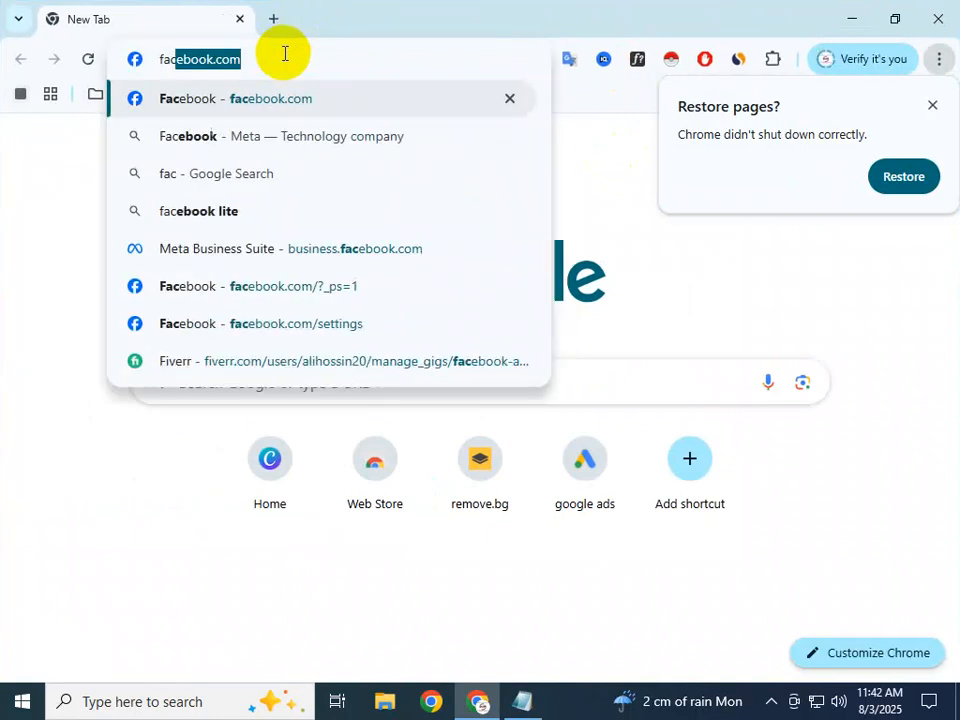
type("ebook.com")
key("Return")
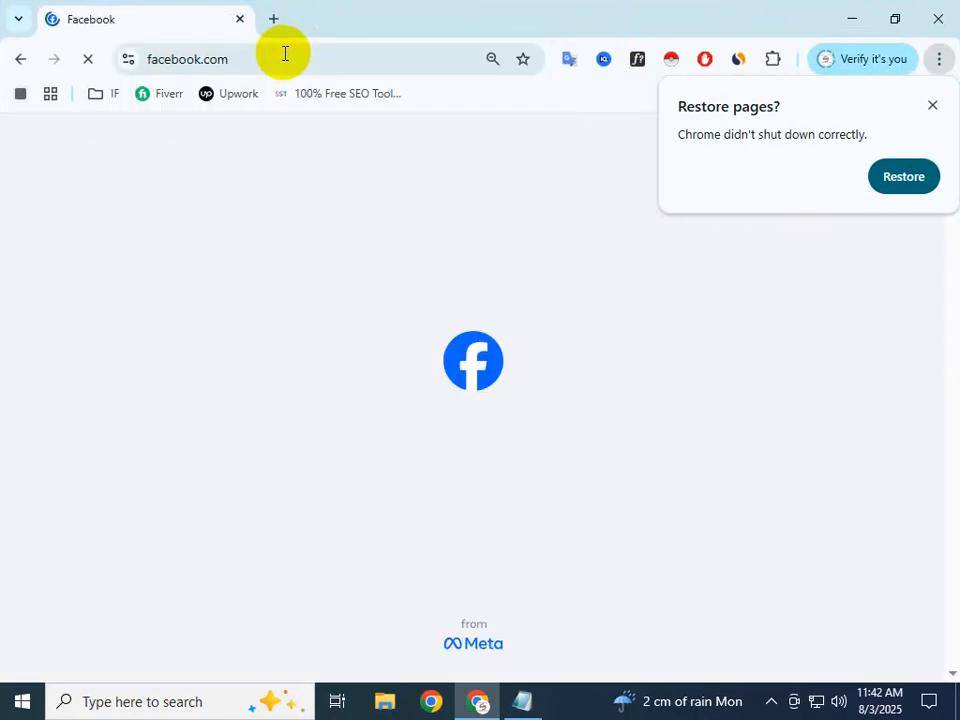
left_click(932, 105)
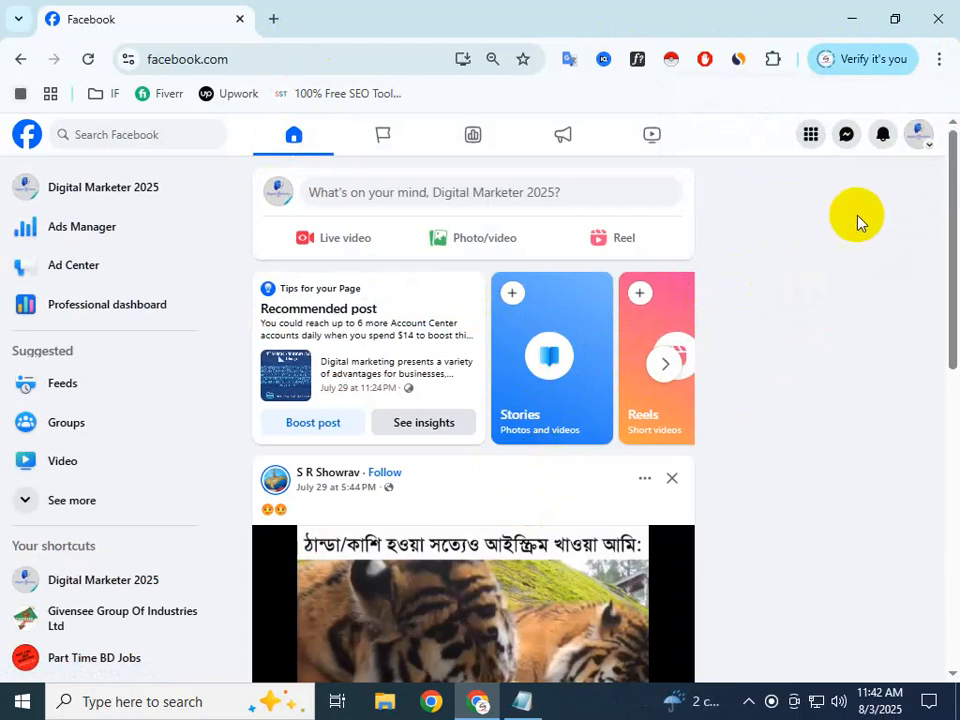
Step: Browse the Facebook feed and examine examples of sponsored posts, such as the Google Ads and KING MEDIA ads
scroll(536, 354, "down", 4)
scroll(532, 408, "down", 3)
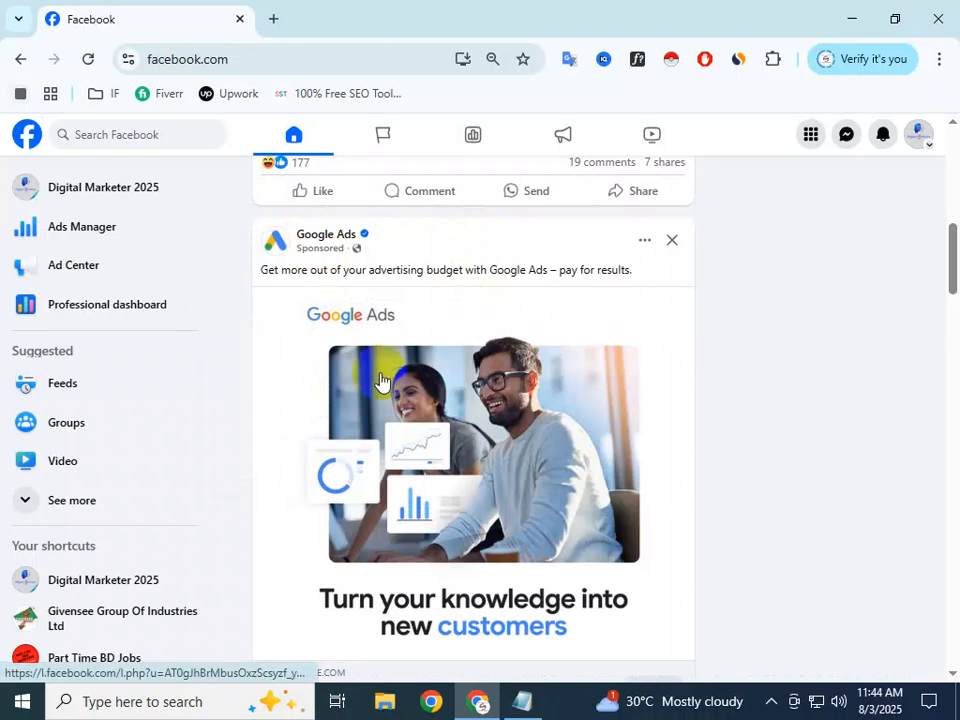
mouse_move(338, 240)
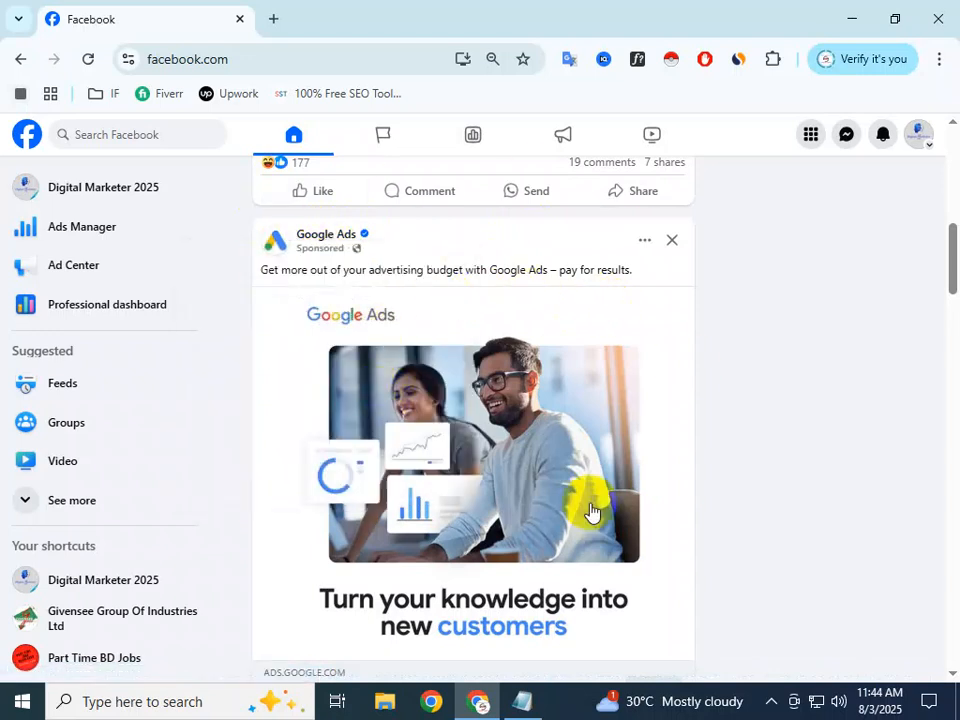
scroll(553, 470, "down", 3)
scroll(354, 418, "down", 2)
scroll(529, 429, "up", 1)
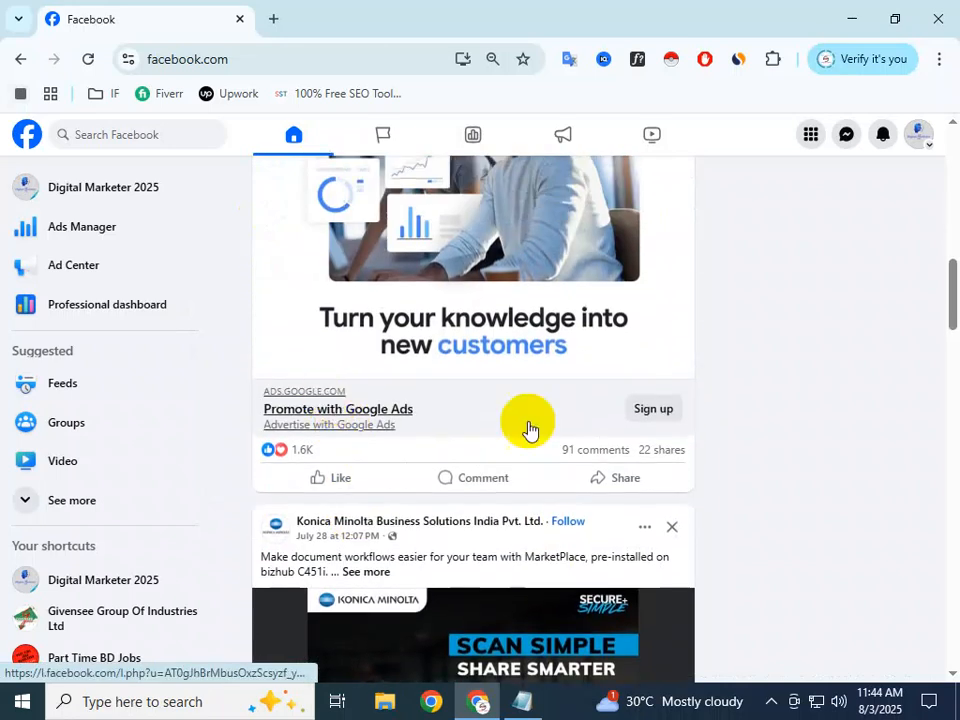
scroll(476, 429, "down", 8)
scroll(478, 434, "down", 6)
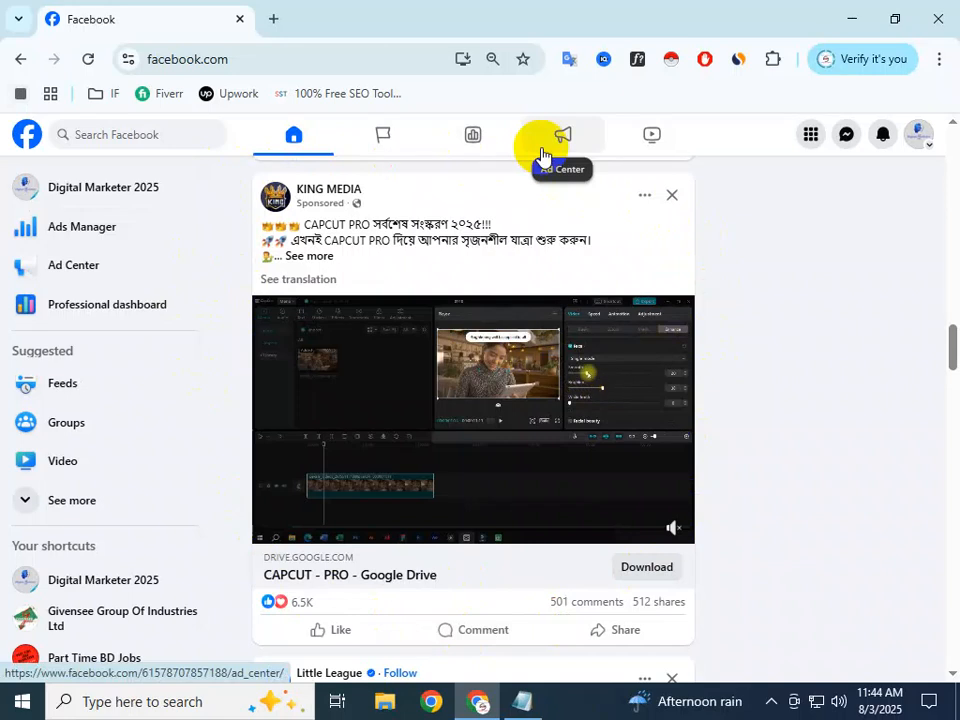
Step: Switch to the Notepad checklist and review its first two items, the Facebook login and the business site address
left_click(517, 701)
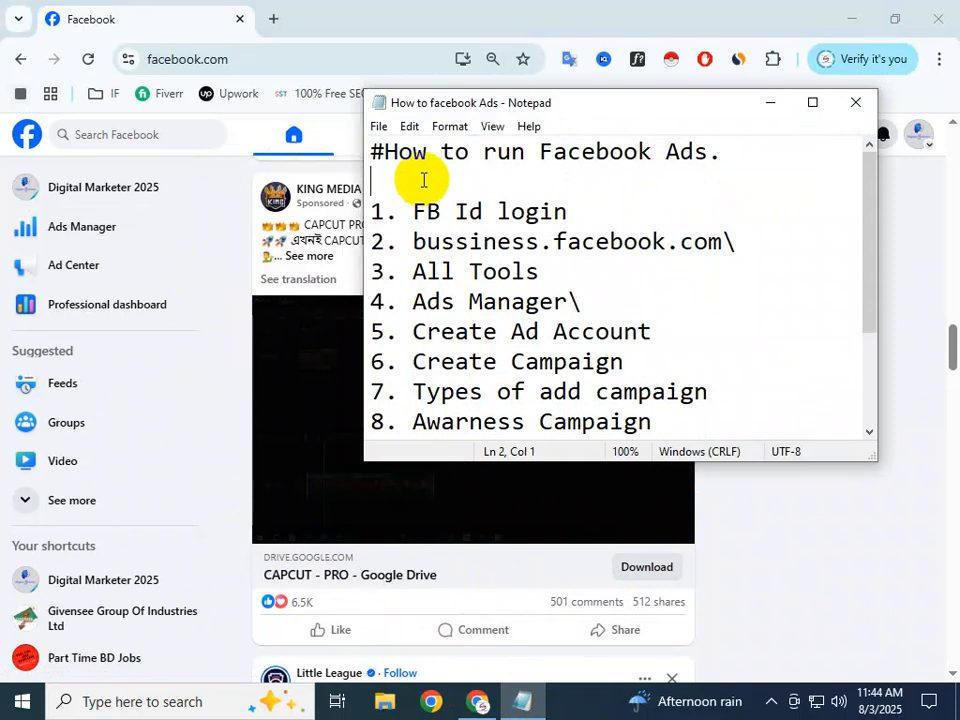
left_click_drag(572, 221, 369, 200)
left_click(583, 210)
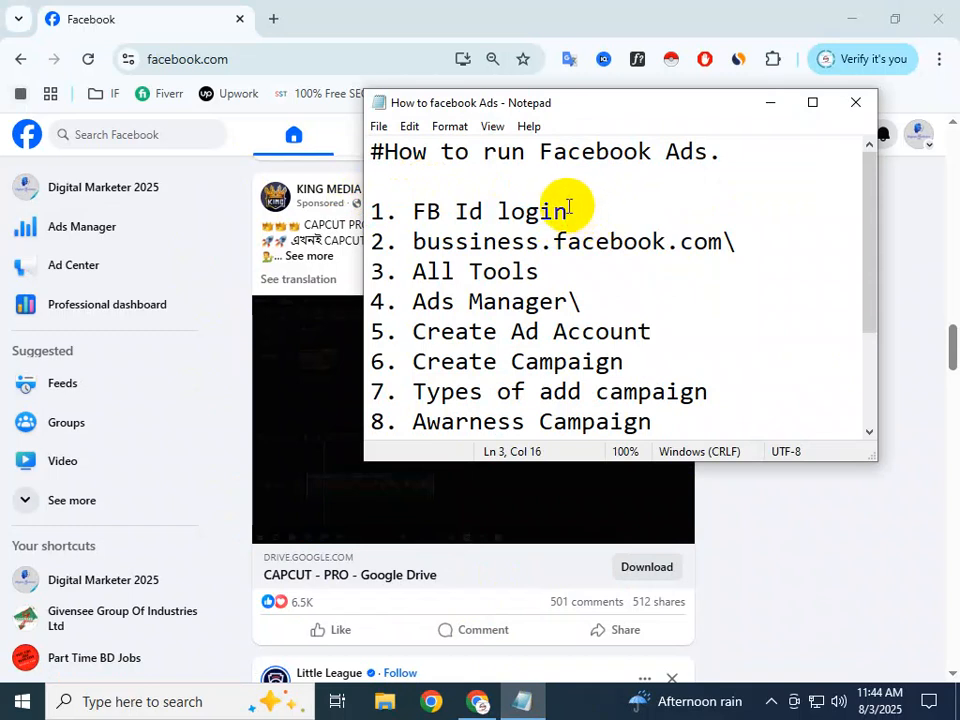
left_click_drag(372, 241, 411, 238)
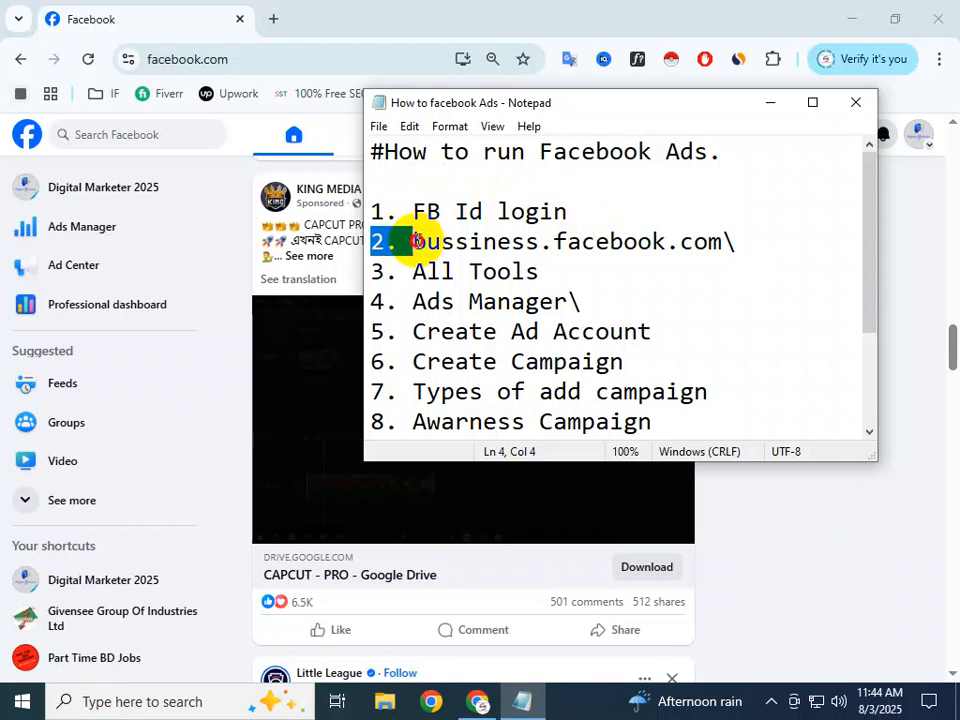
left_click(556, 241)
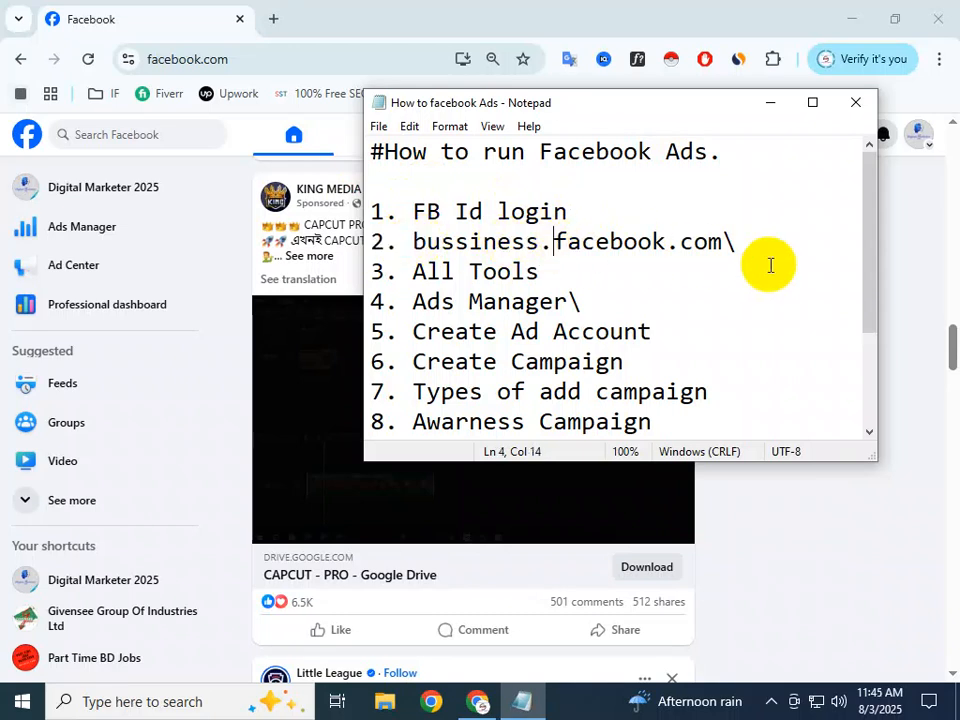
Step: Load business.facebook.com in a new Chrome tab beside the Facebook feed
left_click(273, 18)
left_click(265, 63)
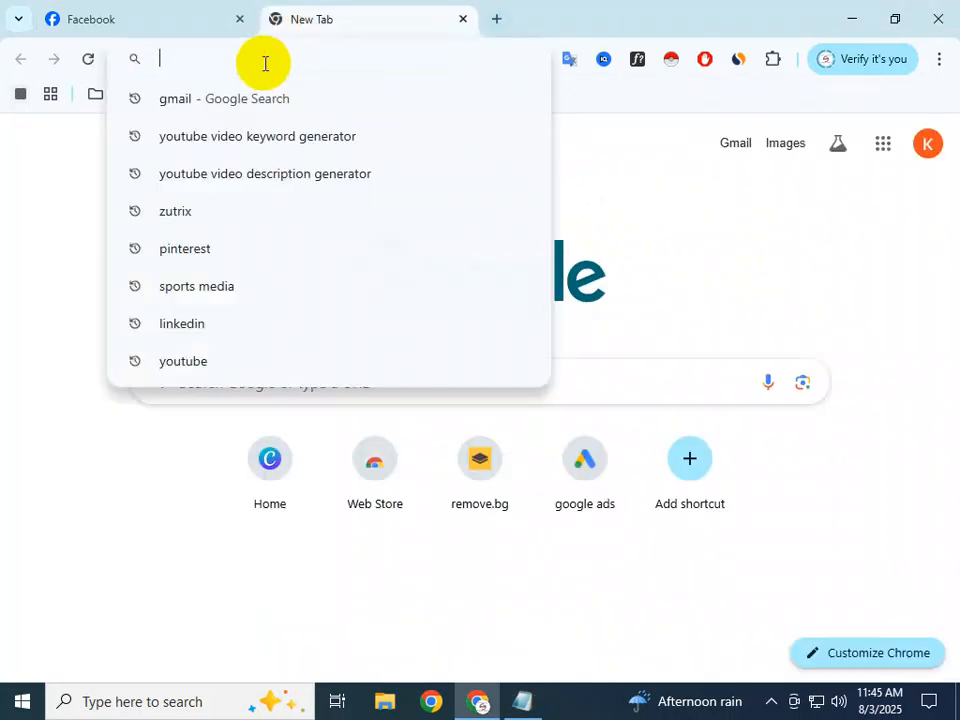
type("bus")
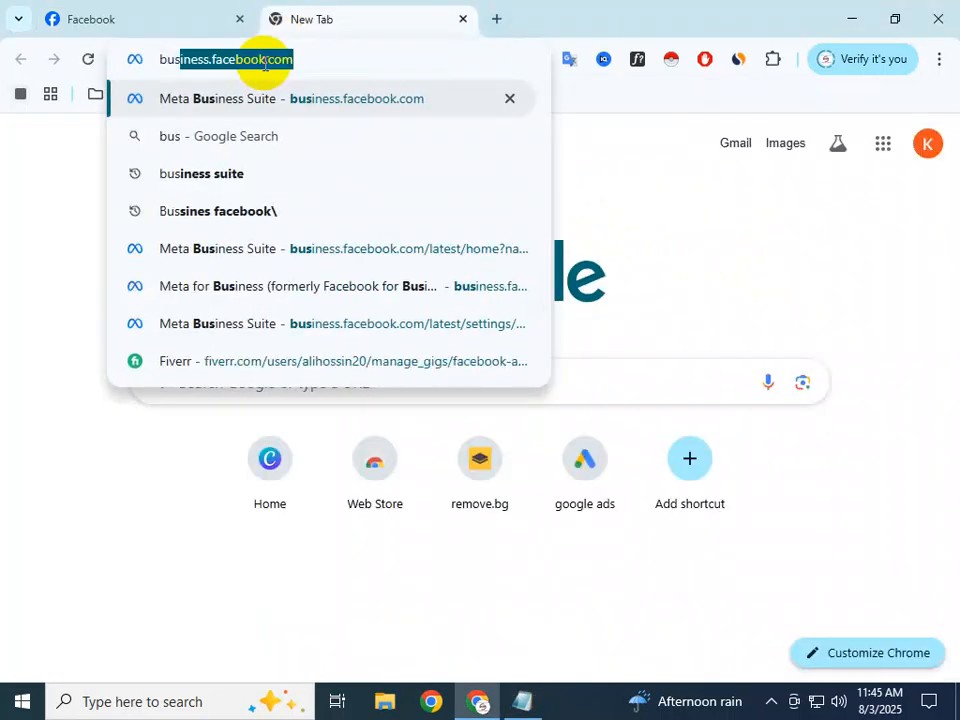
key("Right")
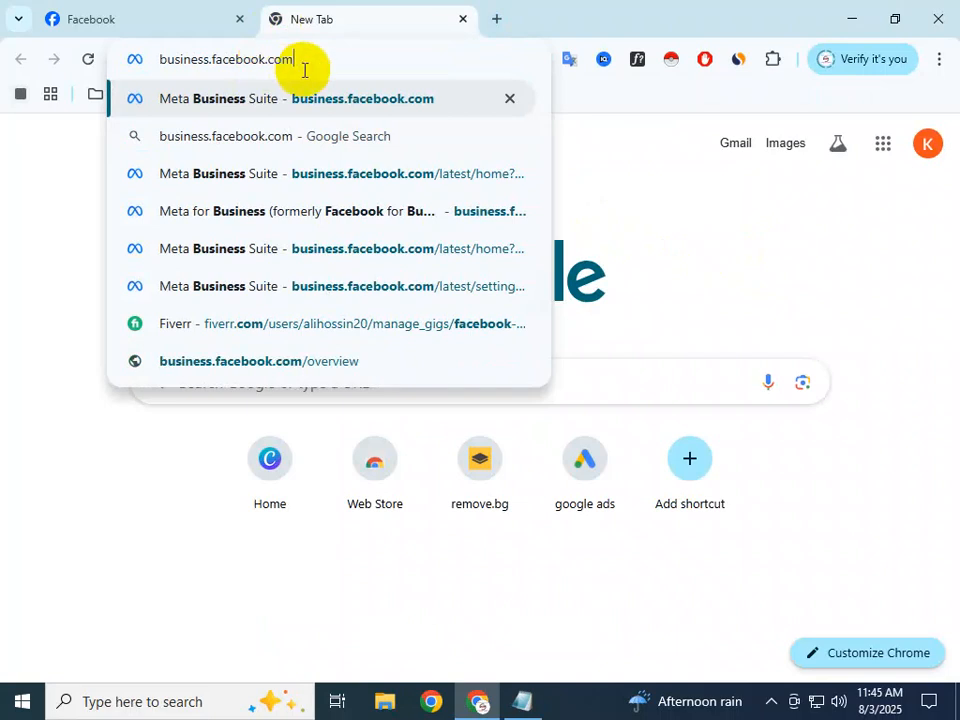
key("Return")
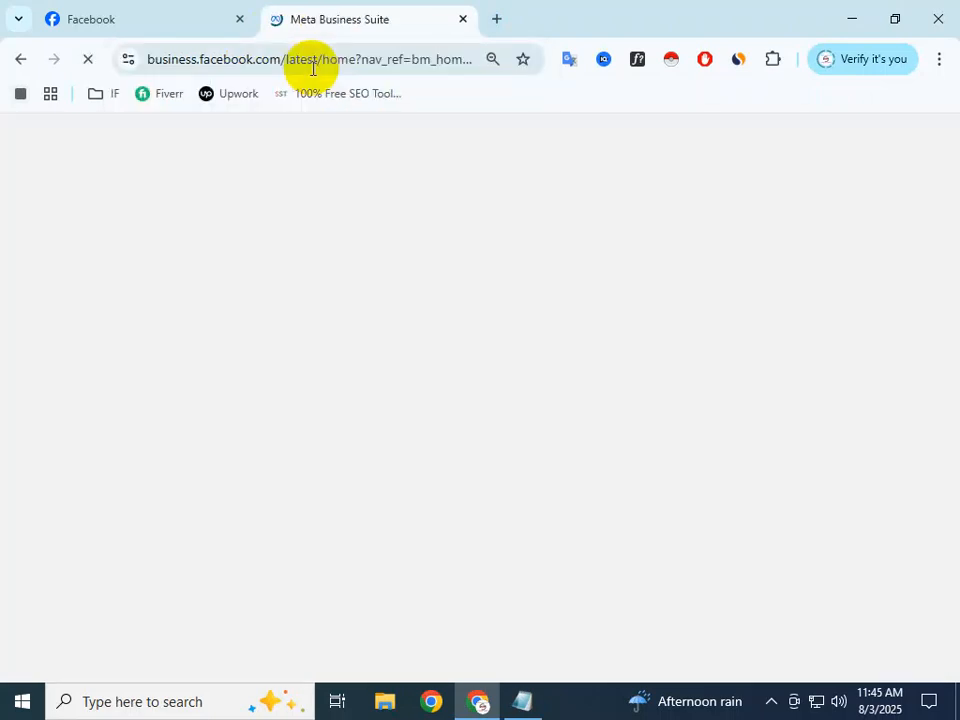
Step: Compare the Facebook feed with the Meta Business Suite home page and its web address
left_click(196, 31)
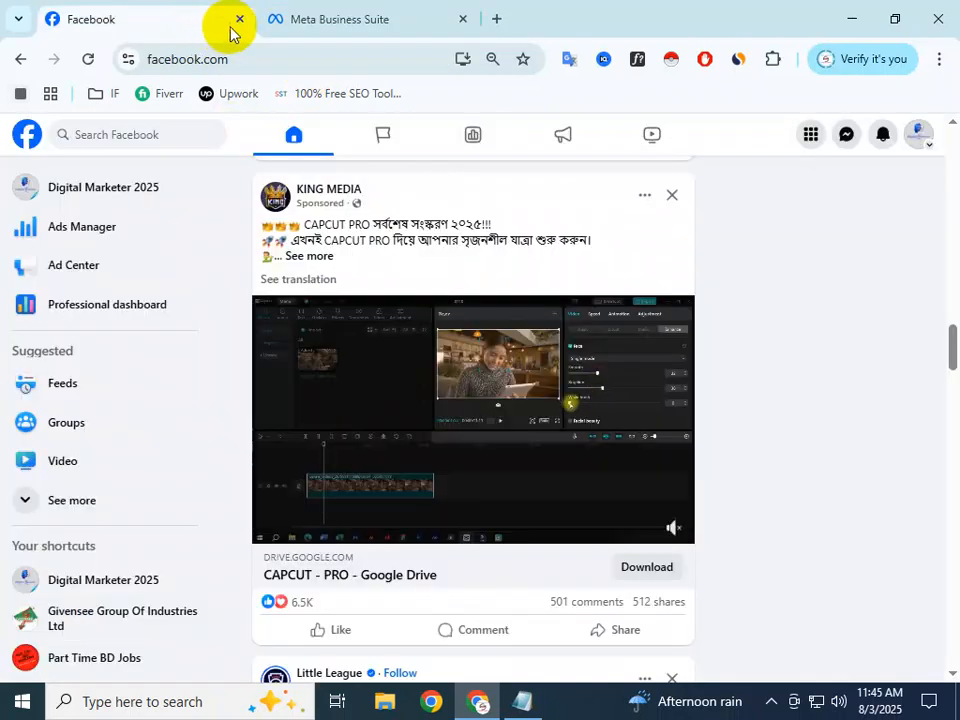
left_click(289, 24)
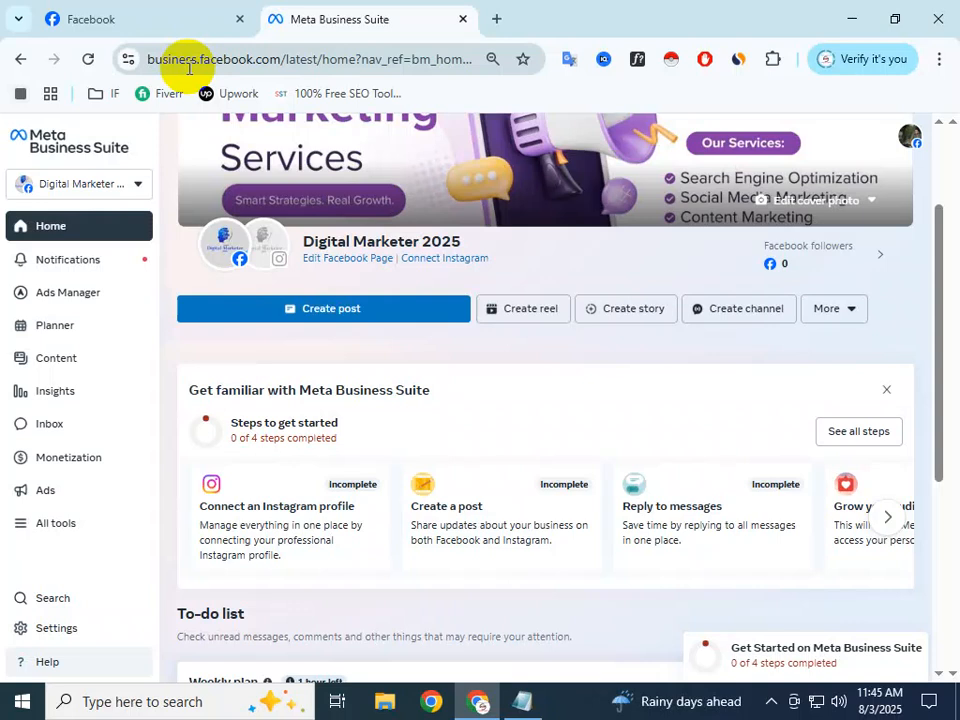
left_click(180, 58)
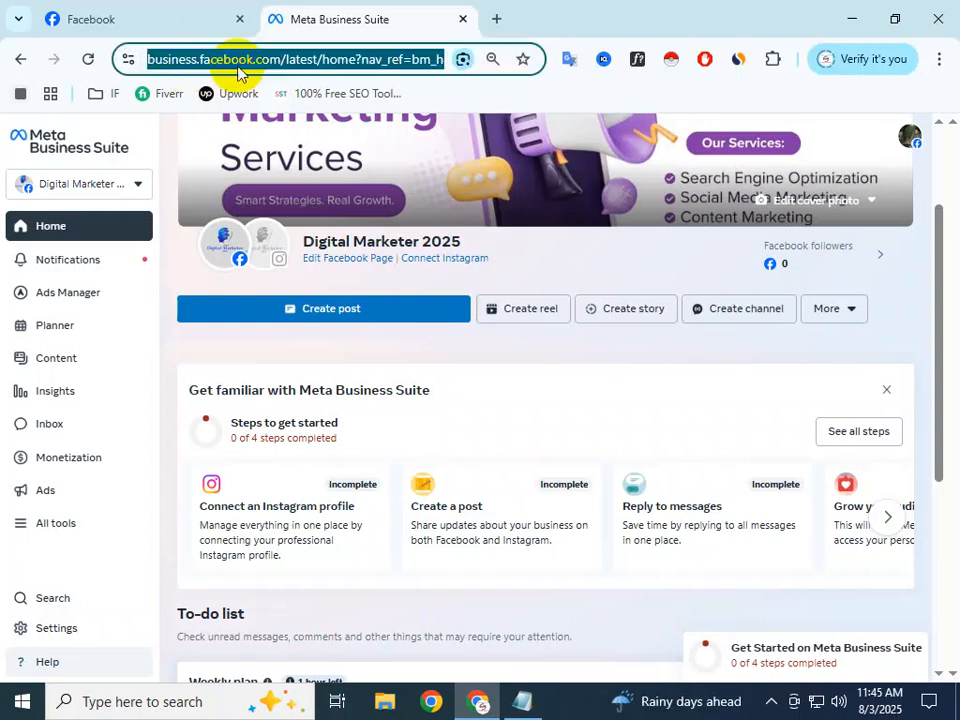
left_click(143, 12)
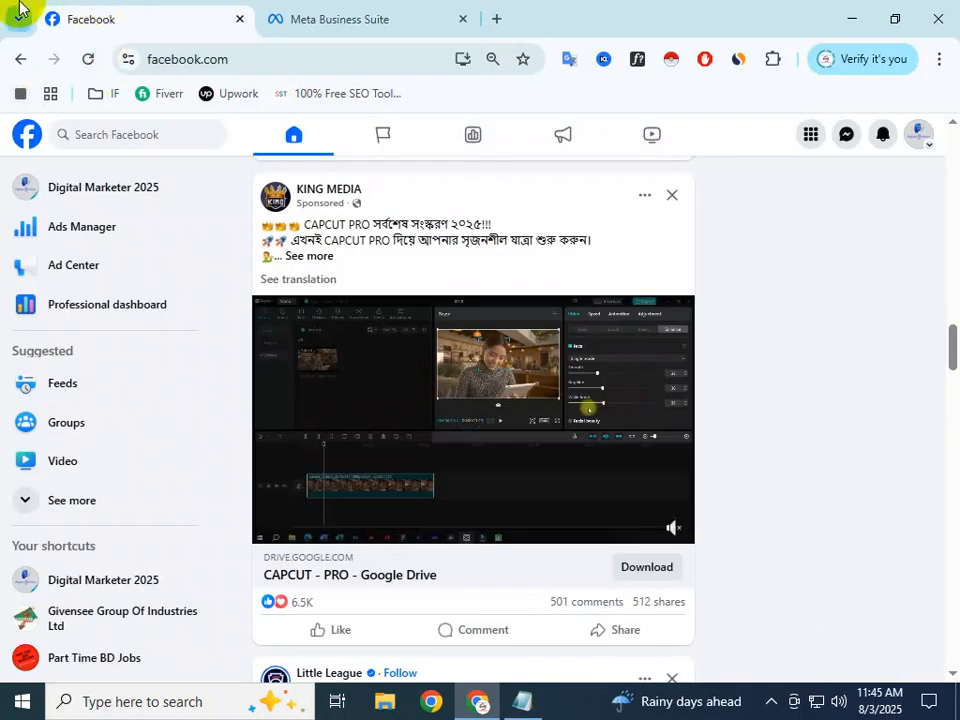
left_click(295, 10)
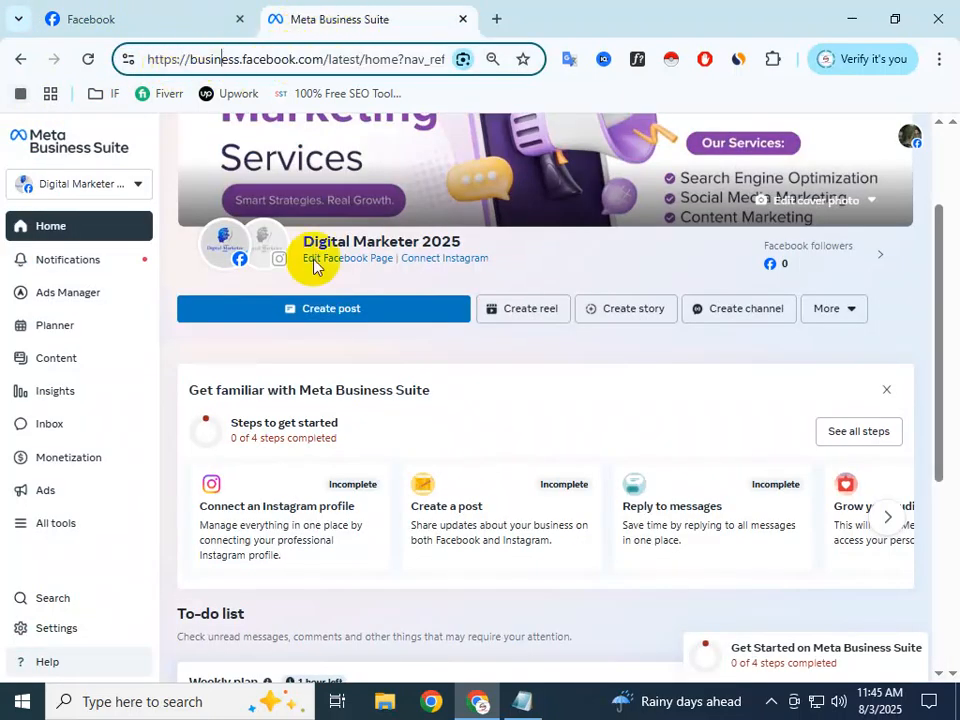
Step: Consult the Facebook Ads checklist in Notepad again and minimize it
left_click(520, 700)
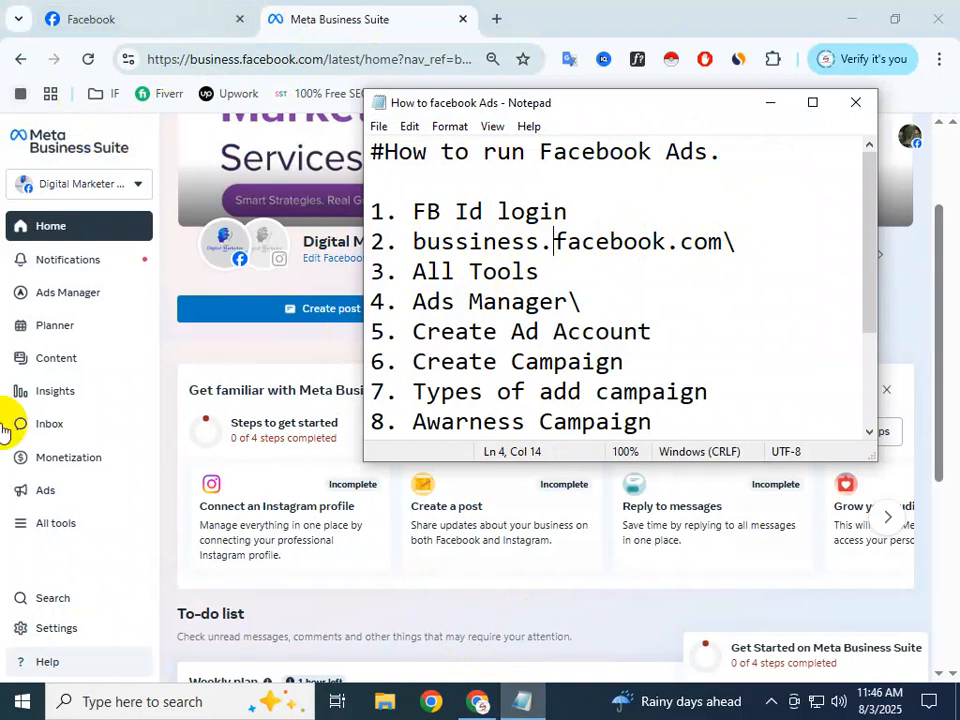
mouse_move(289, 250)
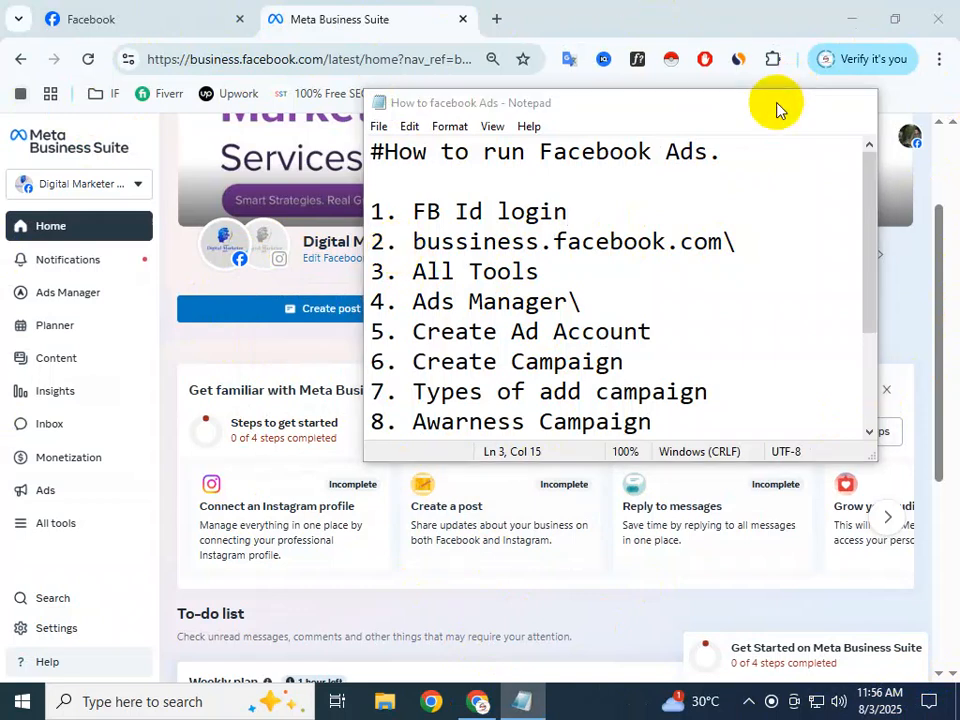
left_click(772, 103)
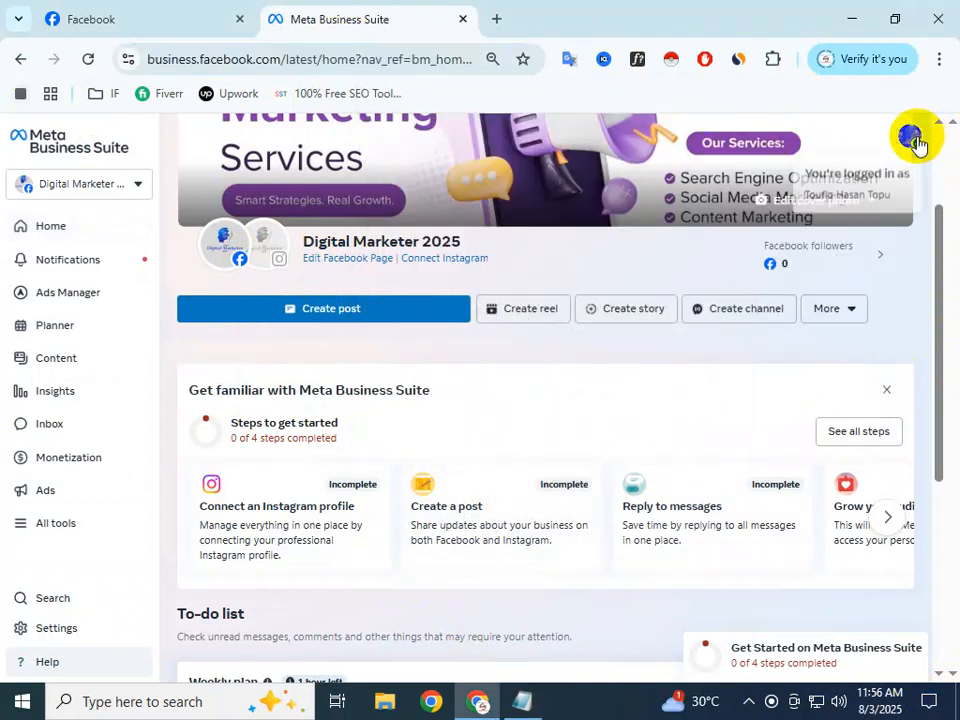
Step: Check which profile is logged in to Meta Business Suite and which business portfolios are available
left_click(913, 138)
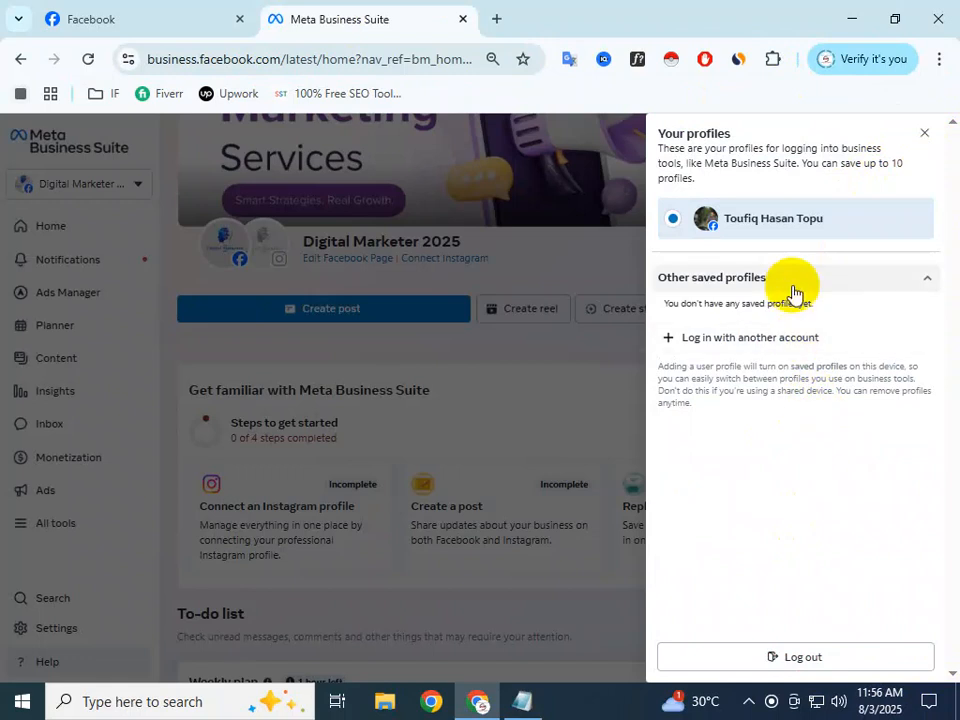
left_click(924, 133)
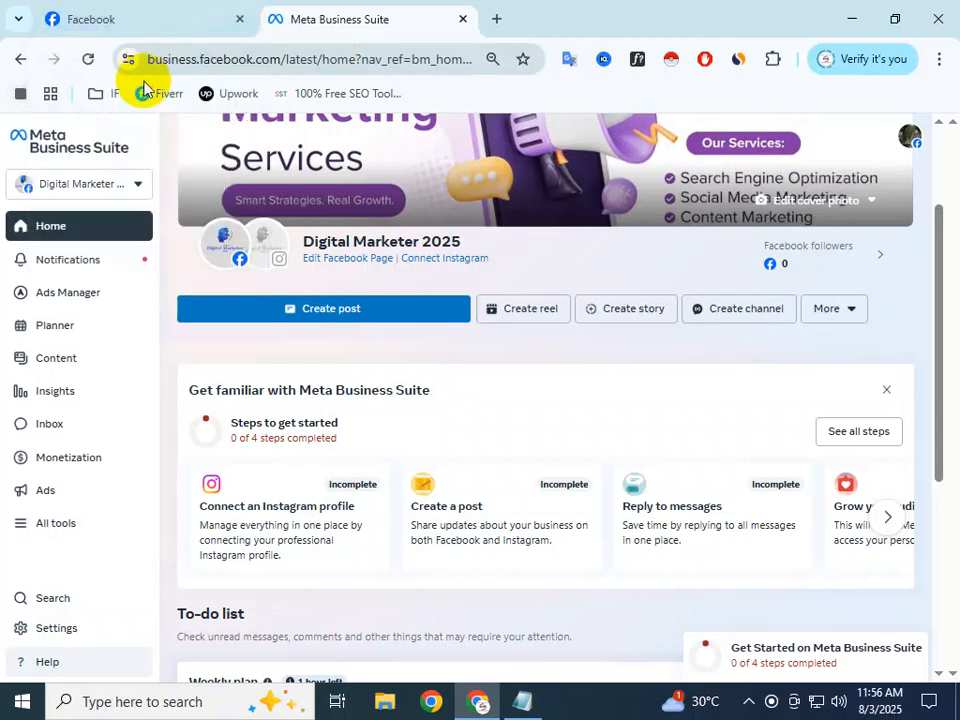
left_click(131, 186)
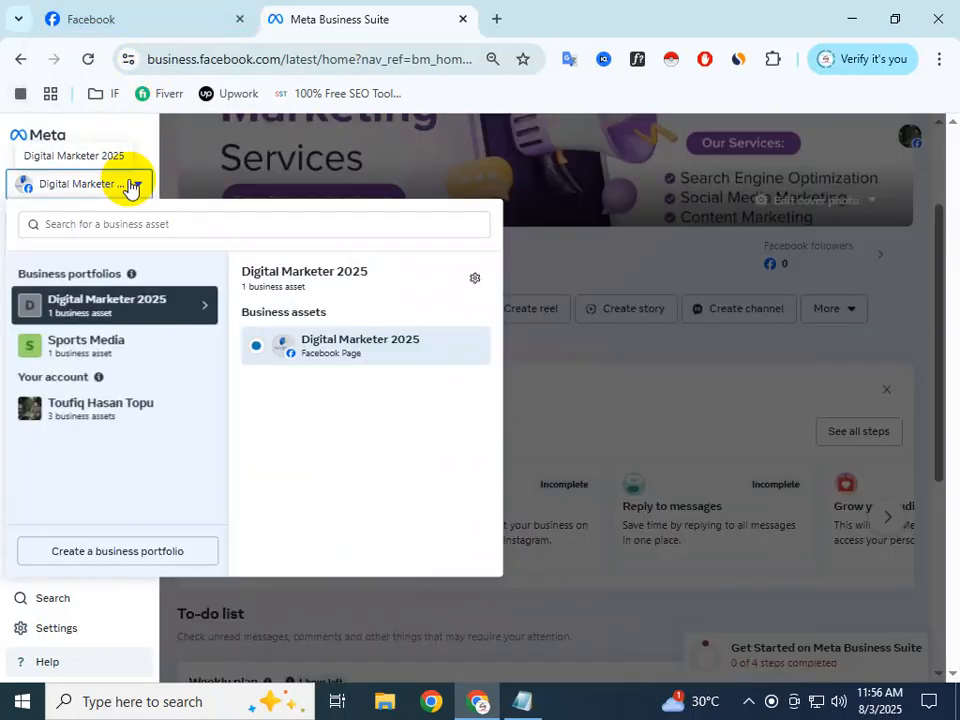
left_click(131, 186)
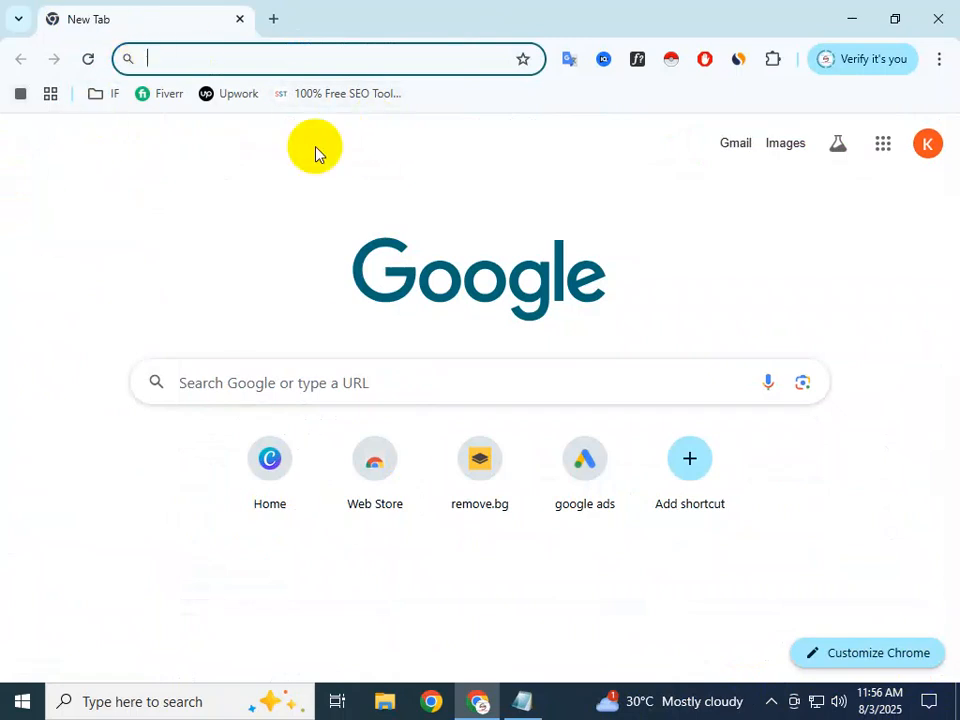
Step: Load facebook.com in the empty browser tab
left_click(208, 60)
type("Face")
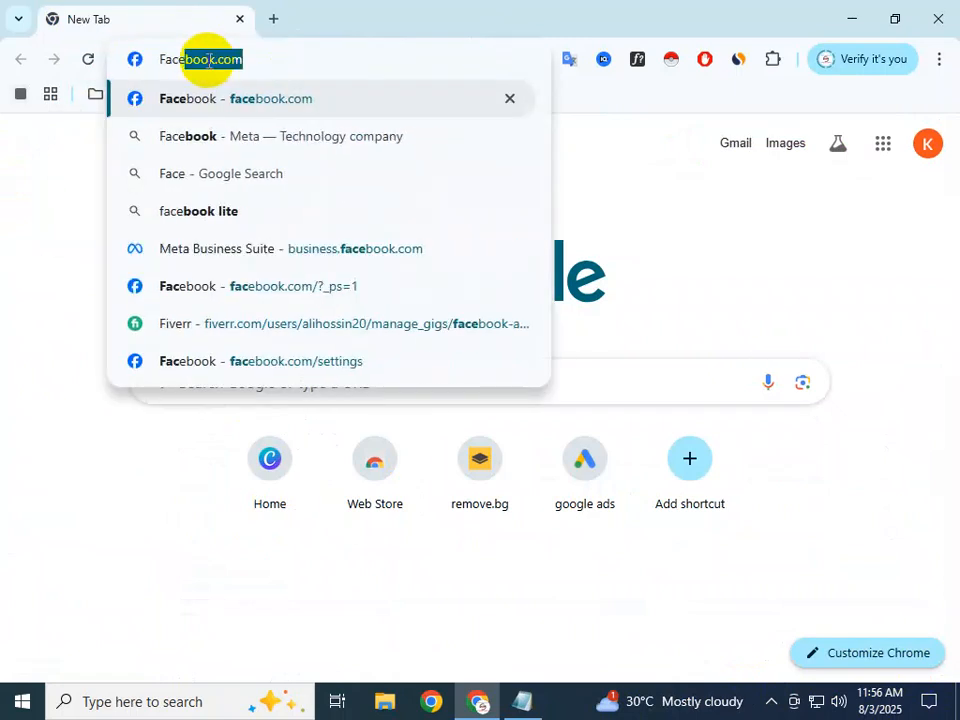
key("Return")
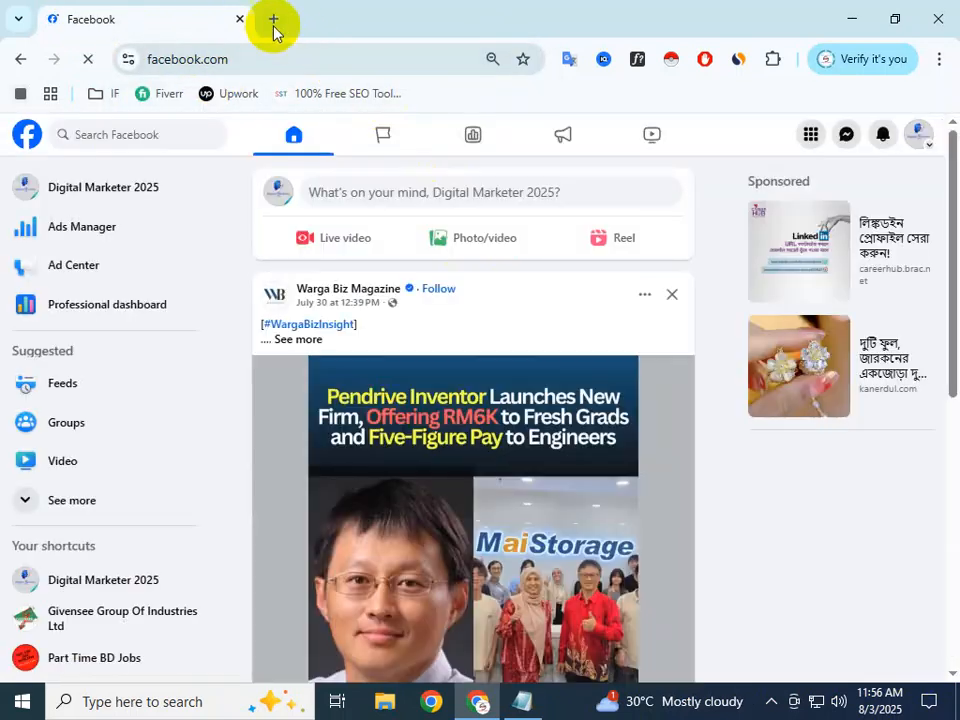
Step: Enter Business.facebook.com as the address in a new browser tab and select the whole address for copying
left_click(274, 22)
left_click(305, 57)
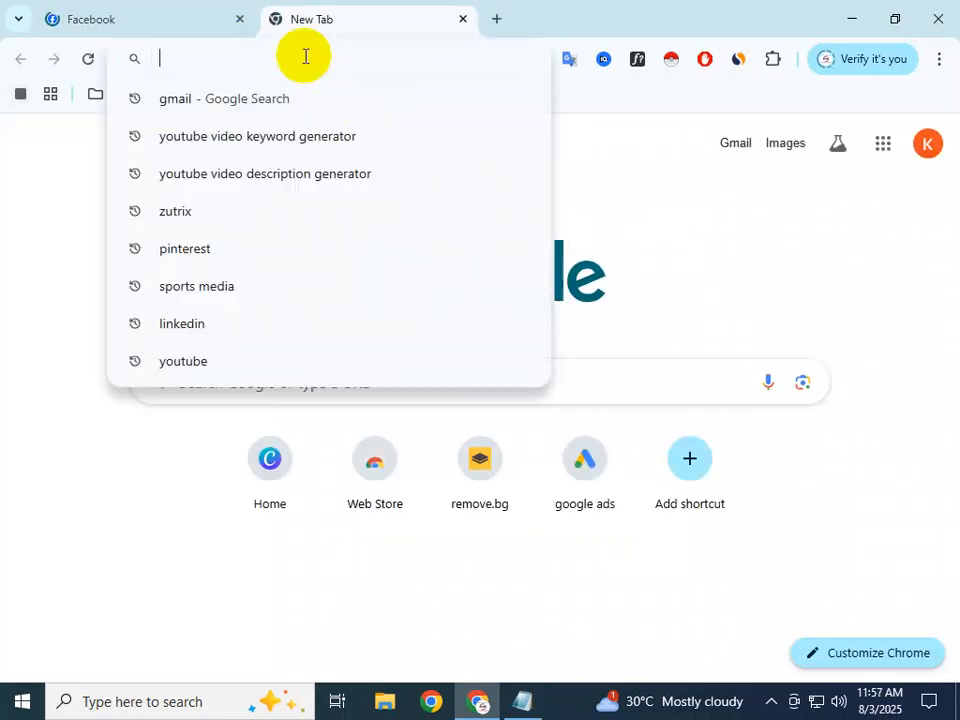
type("Bus")
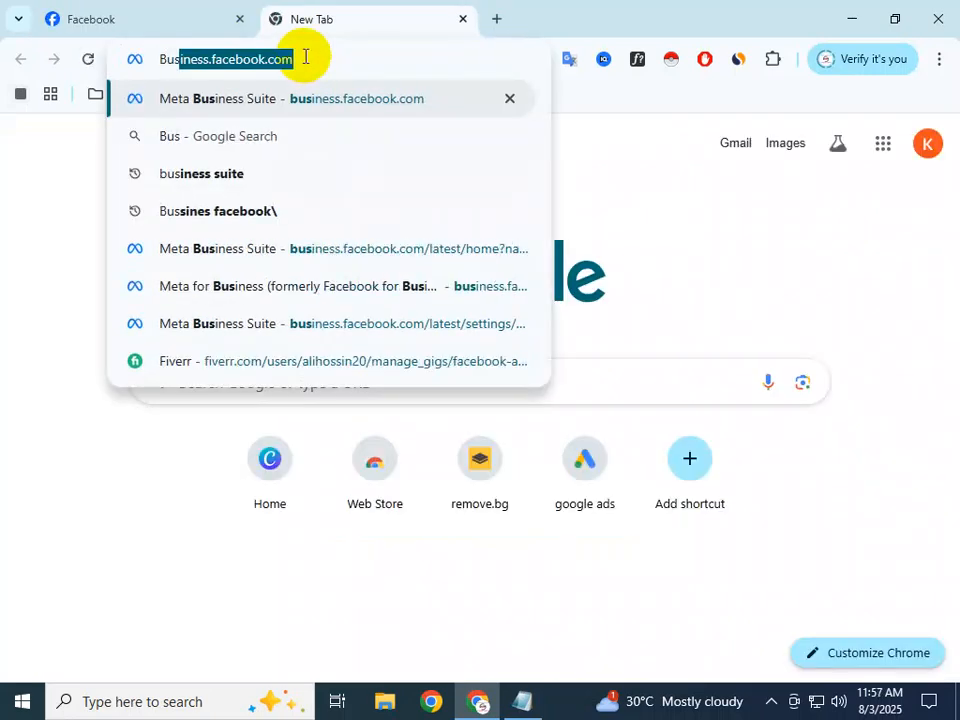
key("Right")
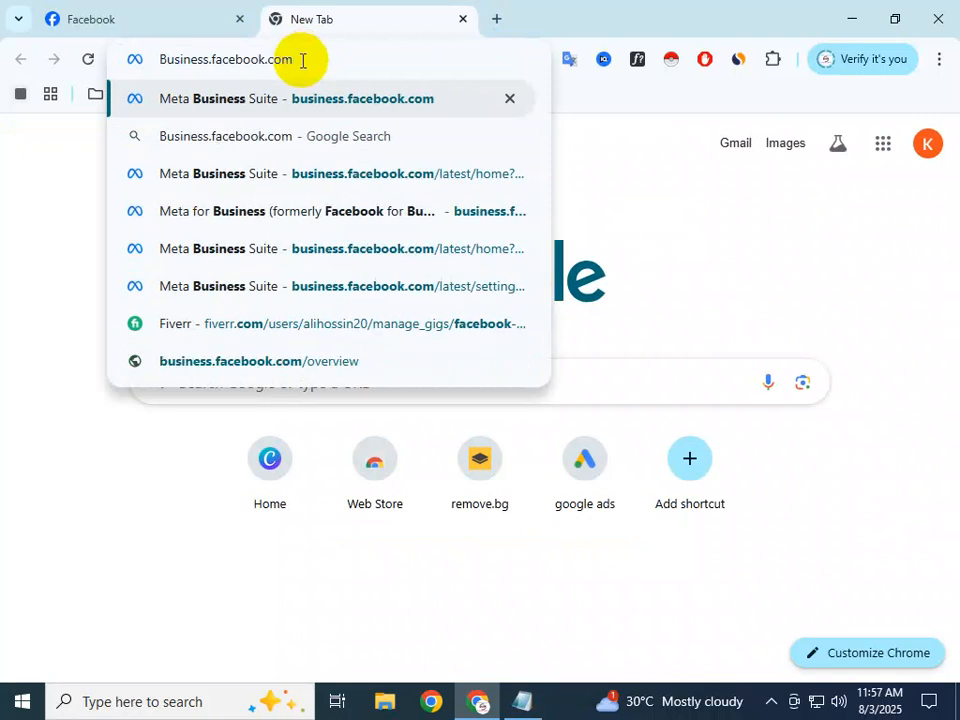
left_click_drag(298, 59, 139, 59)
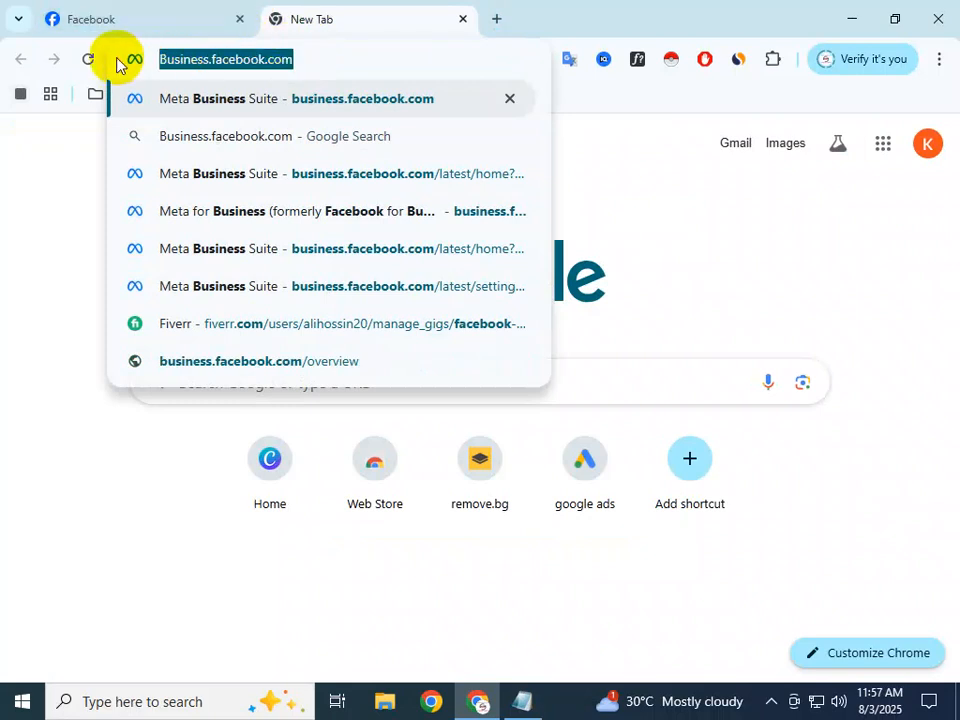
left_click(521, 701)
left_click_drag(733, 241, 409, 238)
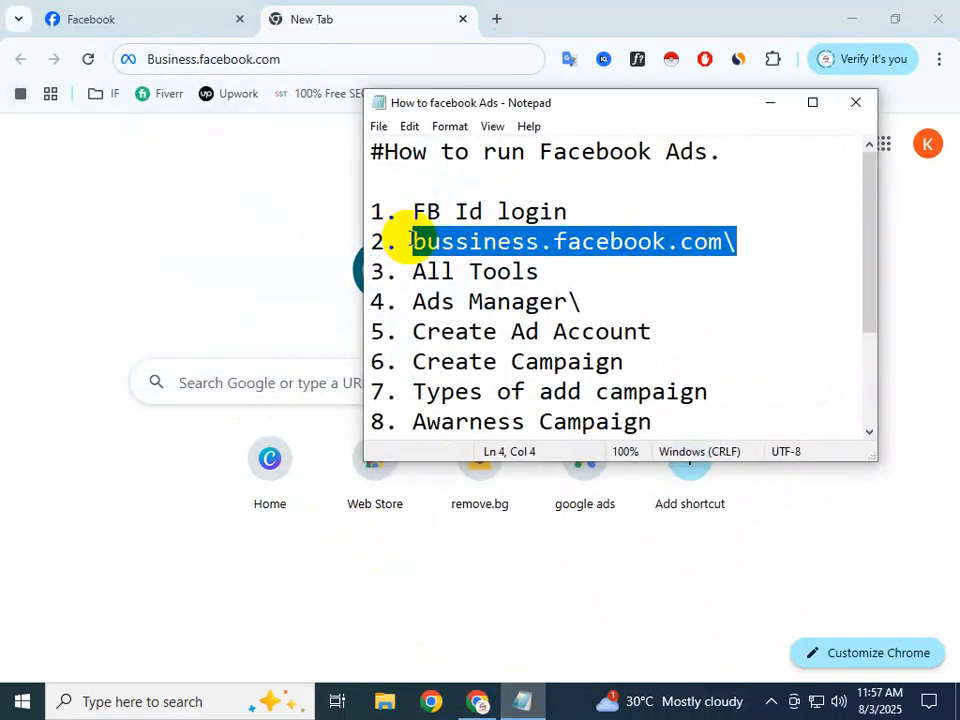
type("https://business.facebook.com/")
left_click(622, 272)
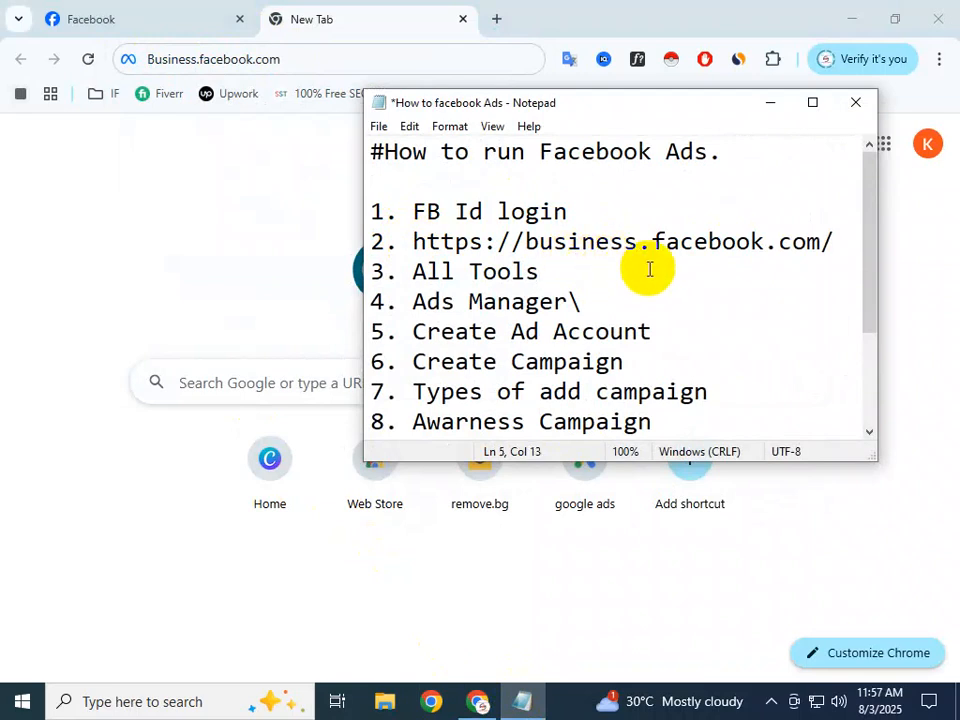
key("ctrl+s")
Step: Load Business.facebook.com in the new browser tab
left_click(303, 60)
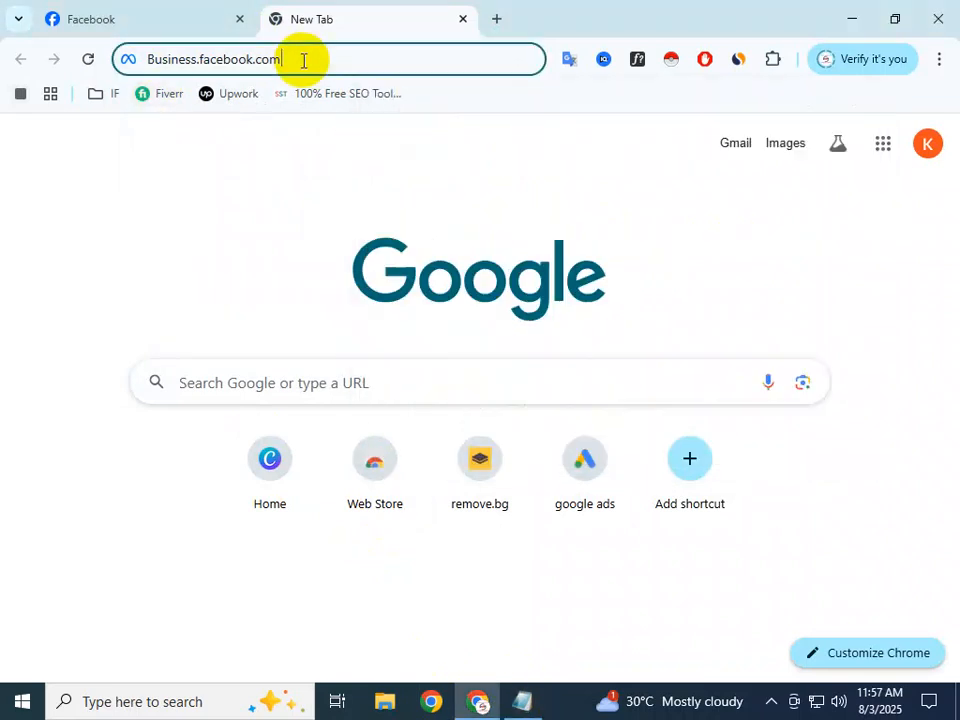
type("Business.facebook.com")
key("Return")
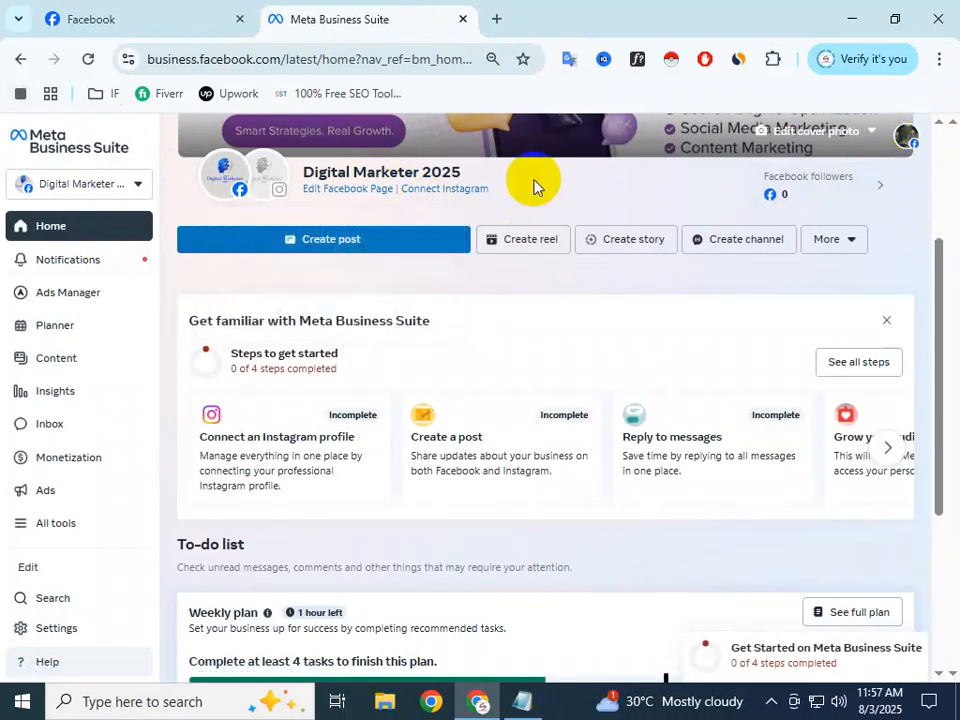
Step: Look through the All tools list in Meta Business Suite and the available business portfolios
scroll(533, 185, "up", 3)
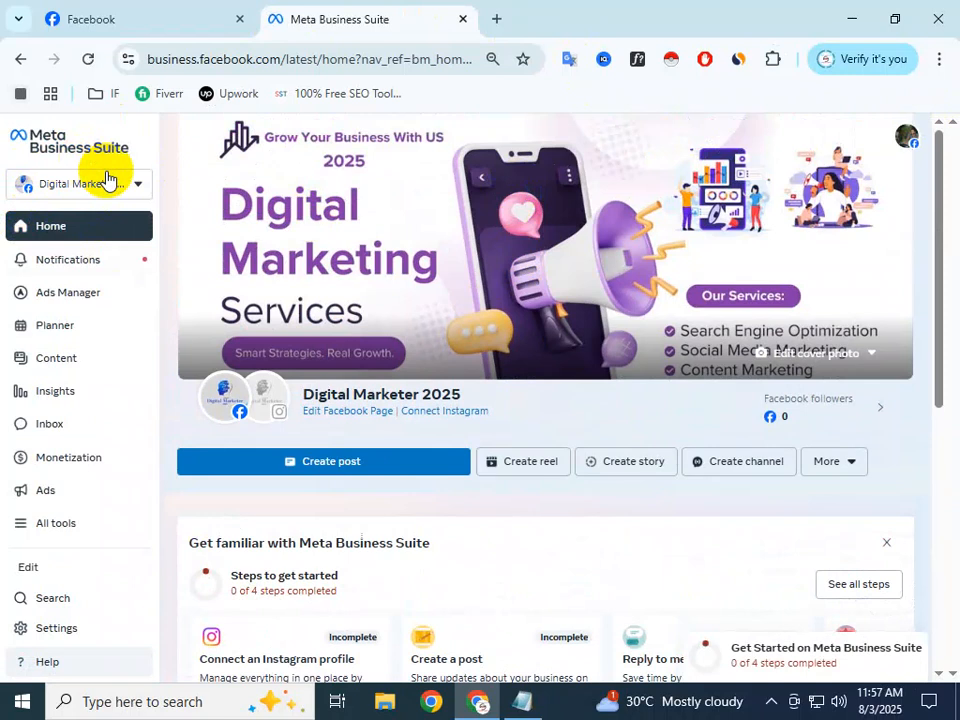
left_click(43, 522)
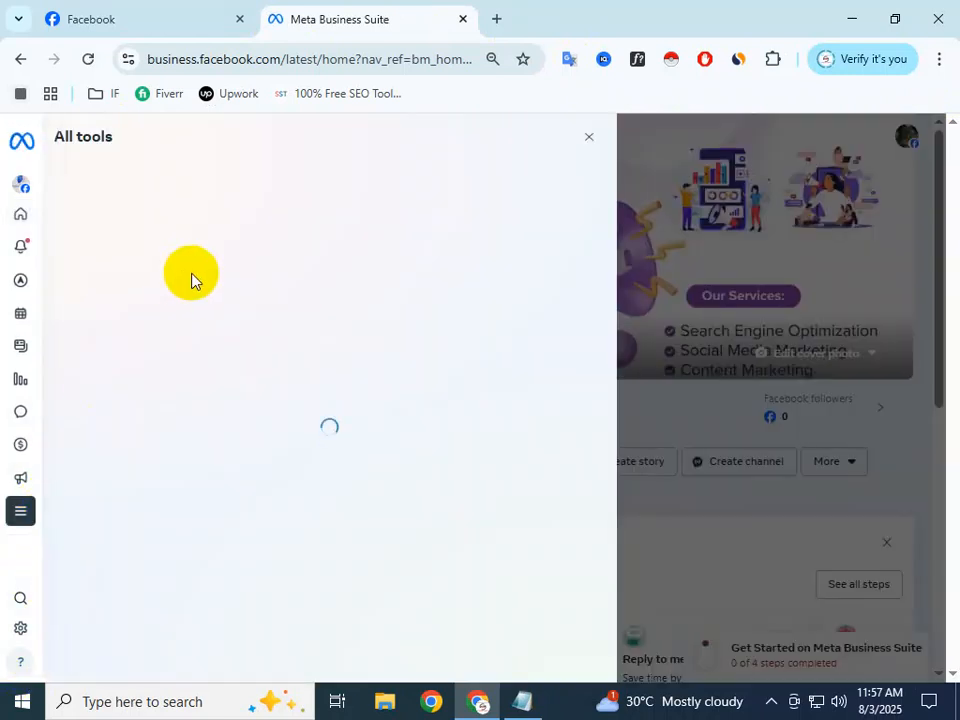
scroll(253, 394, "down", 3)
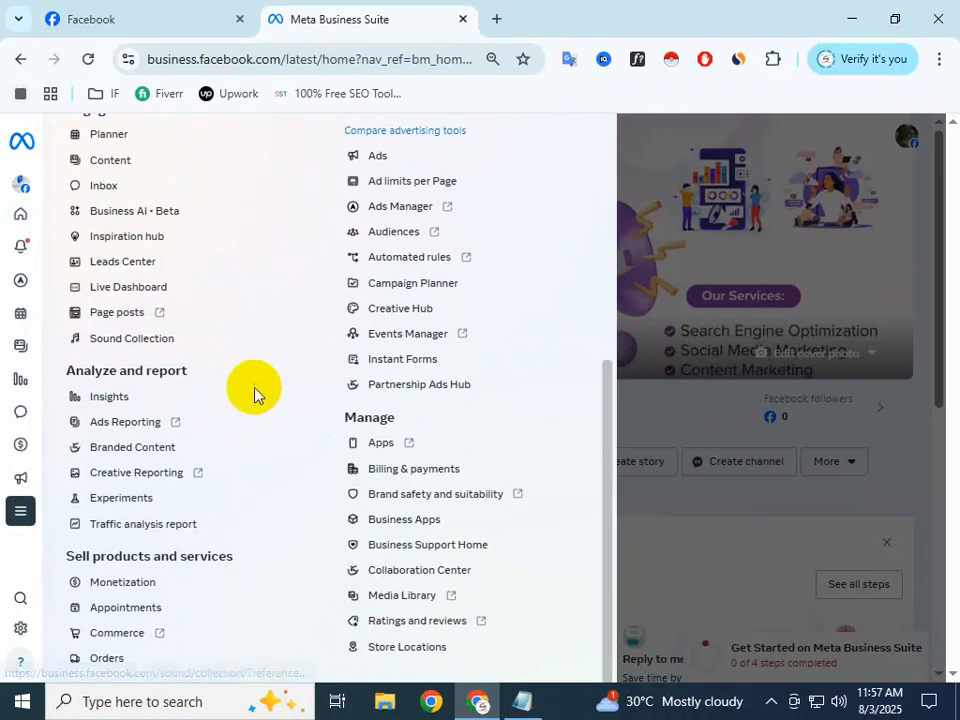
scroll(195, 238, "up", 3)
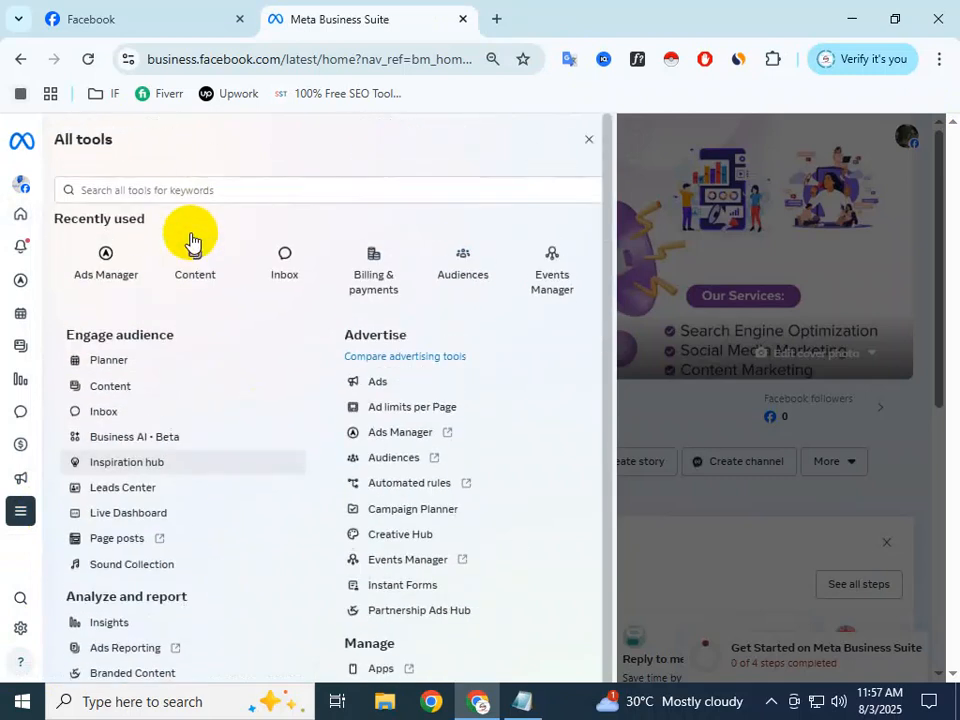
left_click(22, 184)
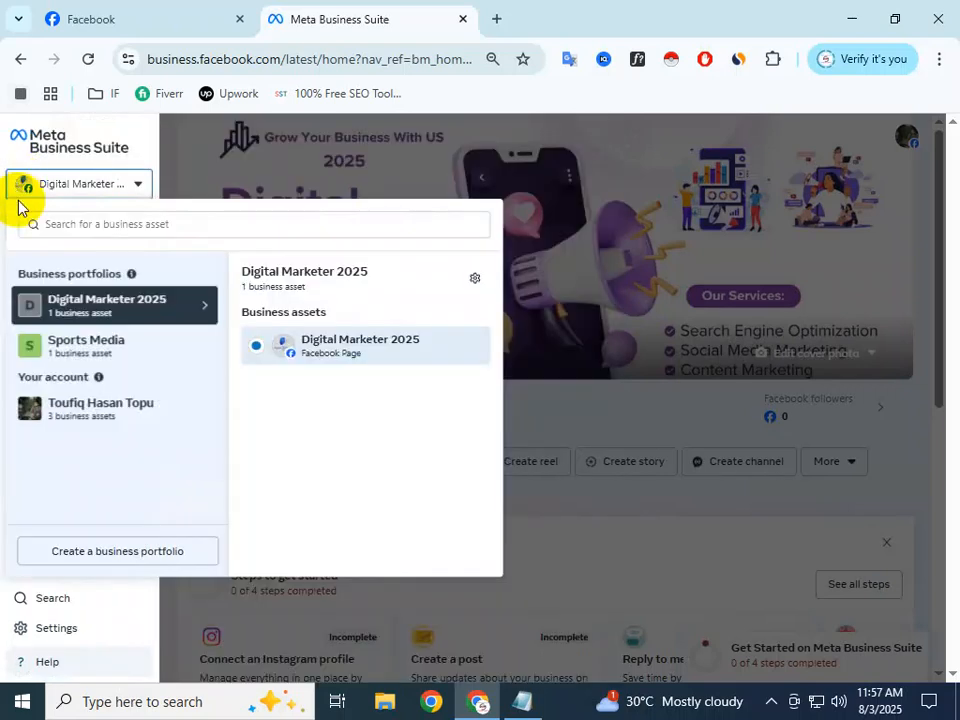
Step: Review the sections in the Digital Marketer 2025 portfolio's settings and return to the Meta Business Suite home page
left_click(56, 632)
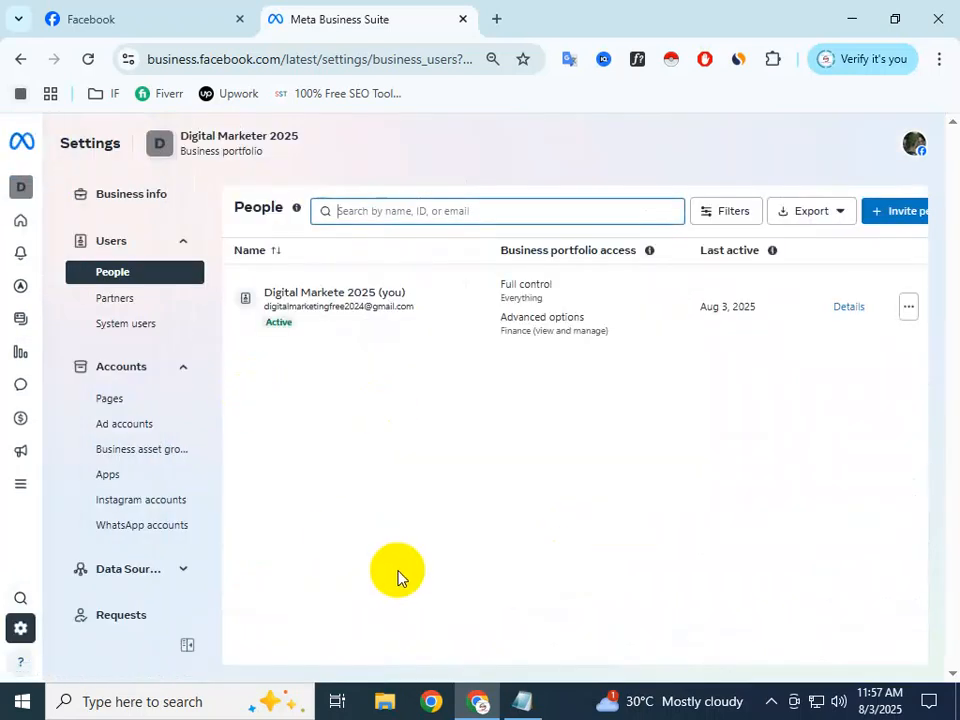
scroll(110, 503, "down", 5)
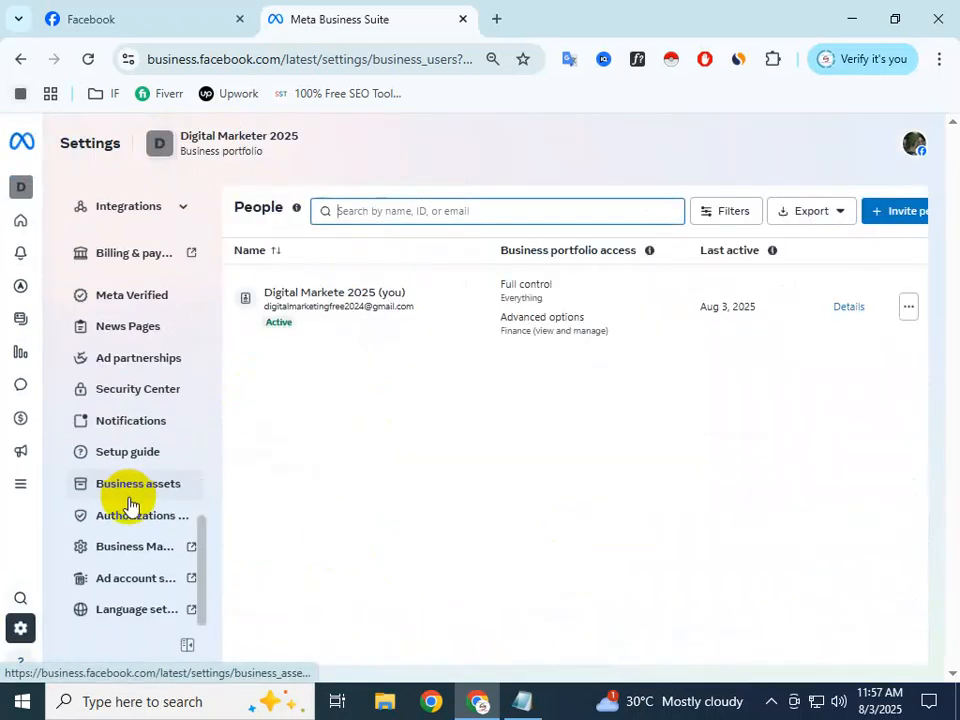
scroll(128, 501, "up", 2)
scroll(128, 501, "up", 3)
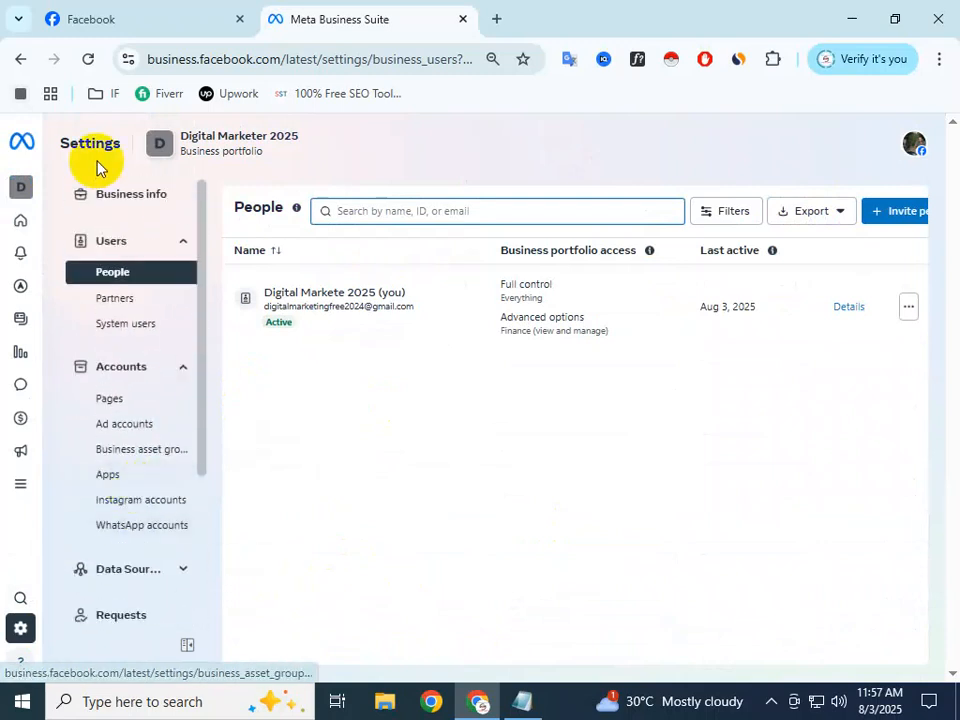
mouse_move(178, 6)
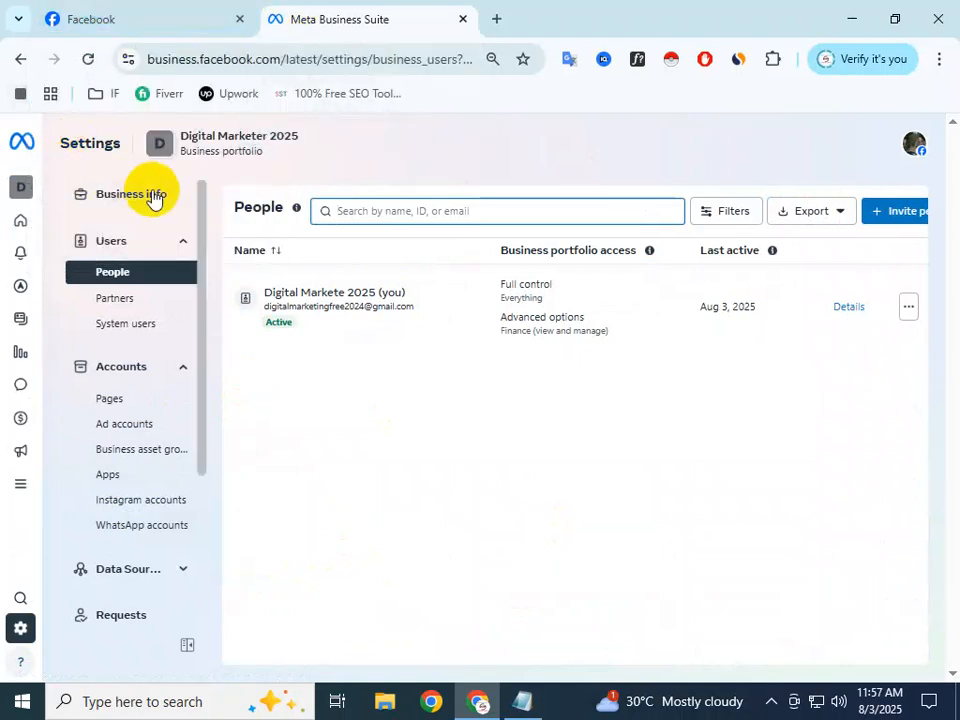
left_click(12, 145)
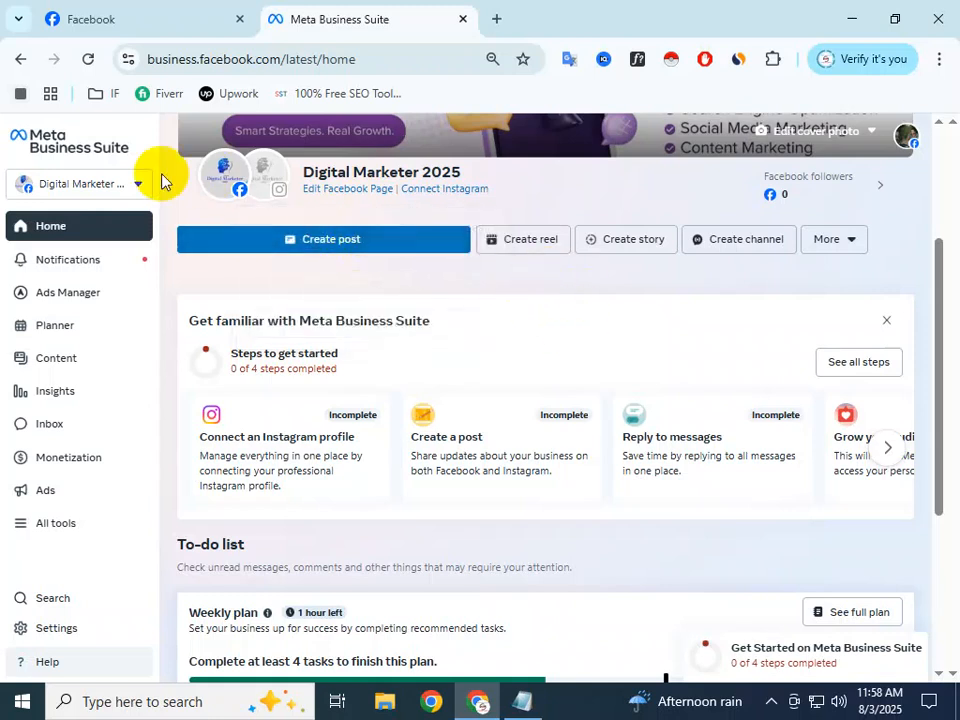
Step: Close the Meta Business Suite and Facebook tabs, leaving one empty tab, and minimize the browser
left_click(190, 20)
left_click(311, 18)
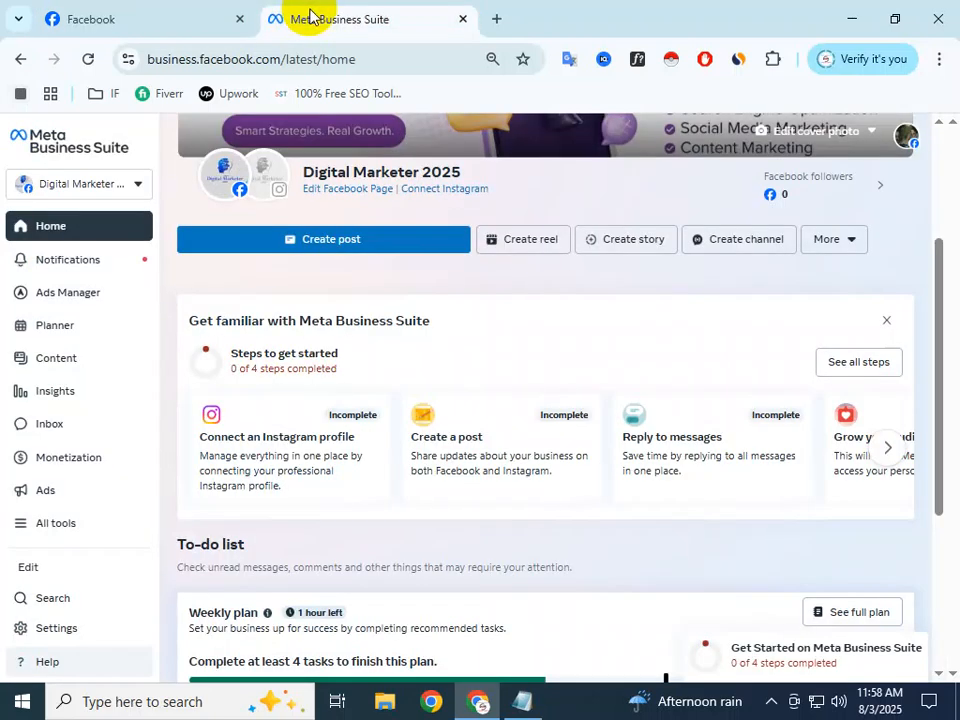
left_click(462, 19)
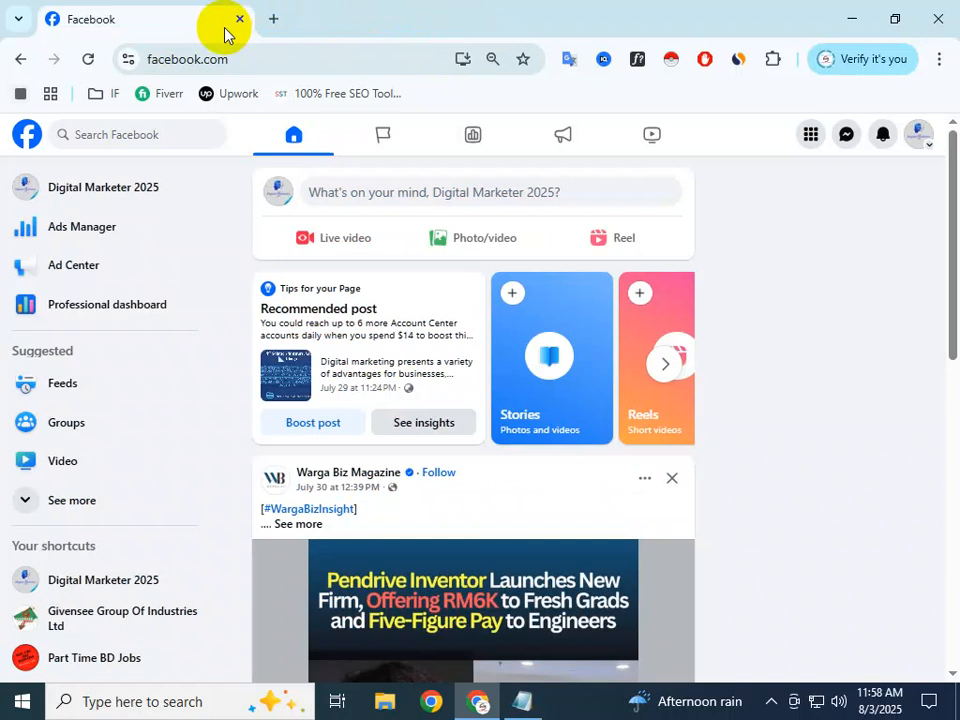
left_click(272, 19)
left_click(236, 19)
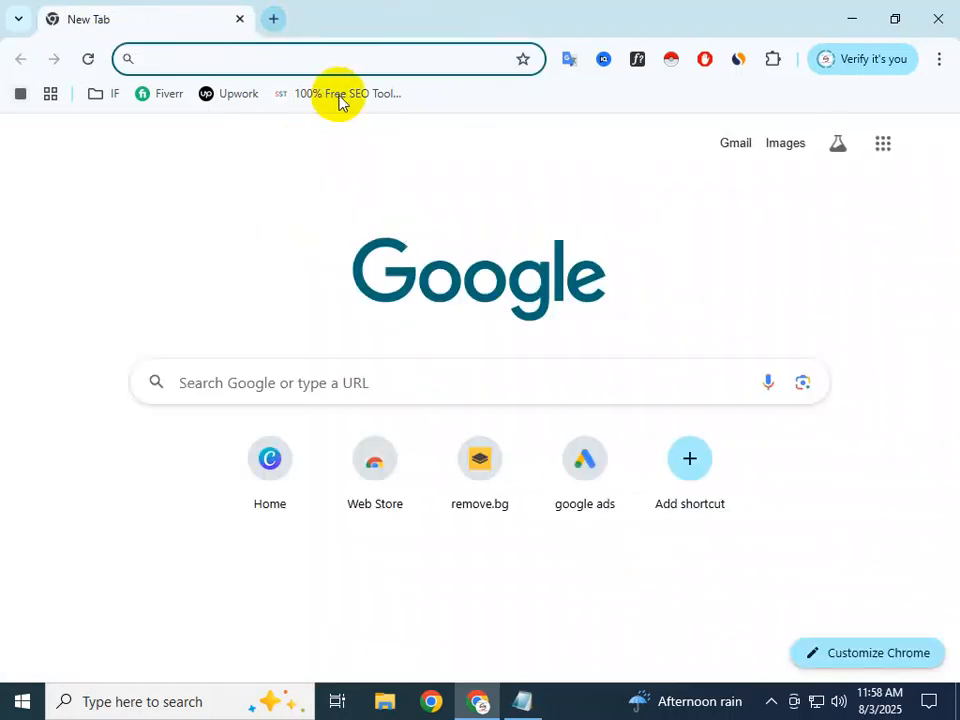
left_click(849, 19)
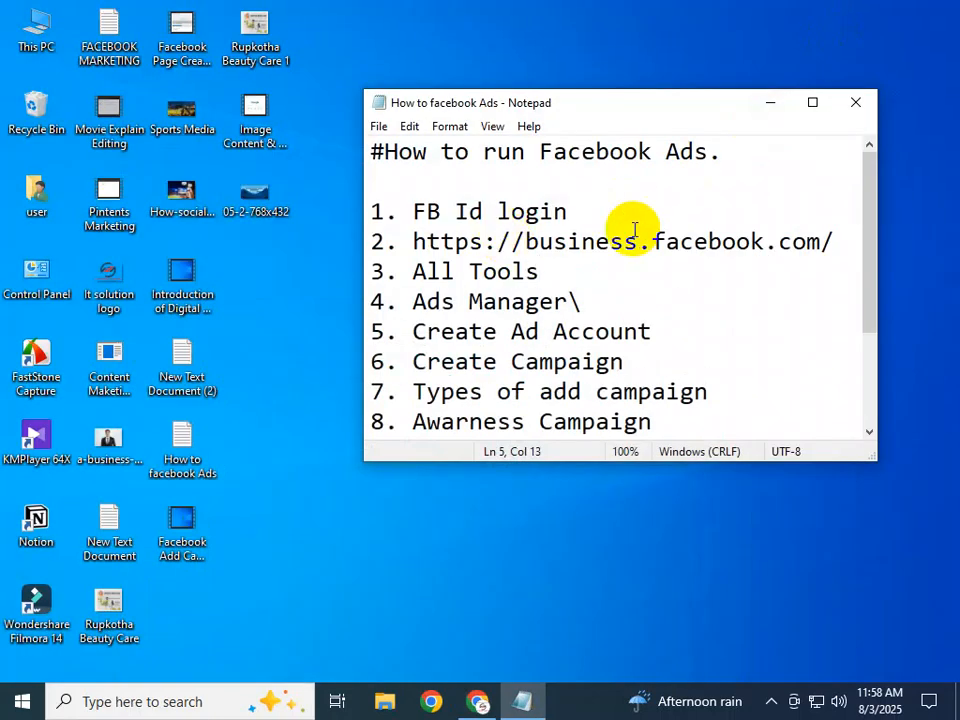
left_click(636, 238)
right_click(506, 86)
right_click(530, 65)
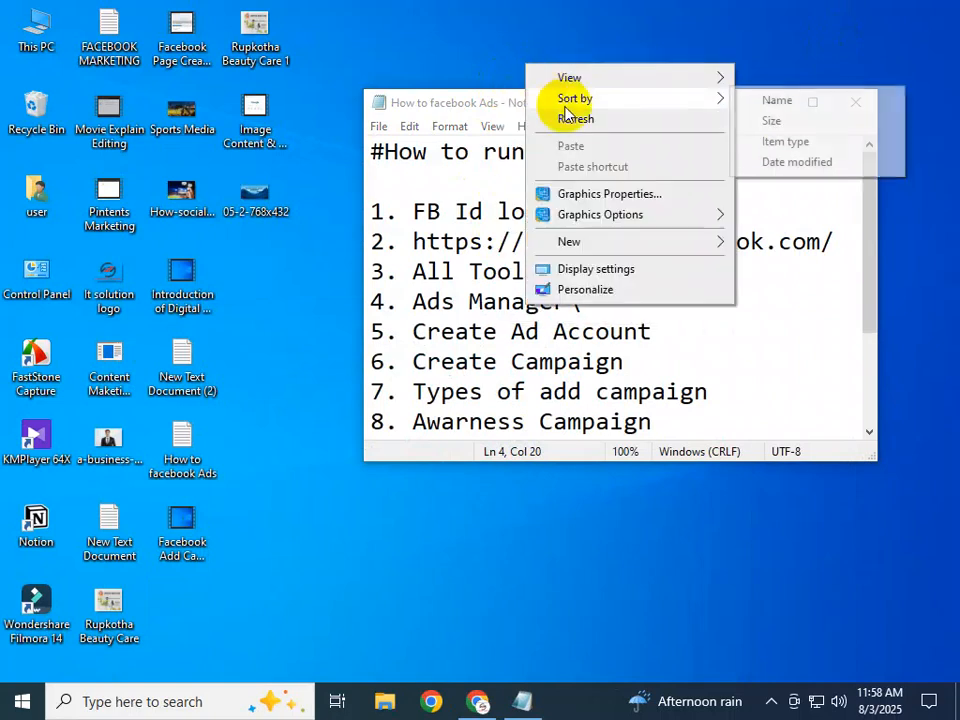
left_click(570, 118)
right_click(497, 55)
left_click(527, 100)
right_click(500, 77)
left_click(536, 126)
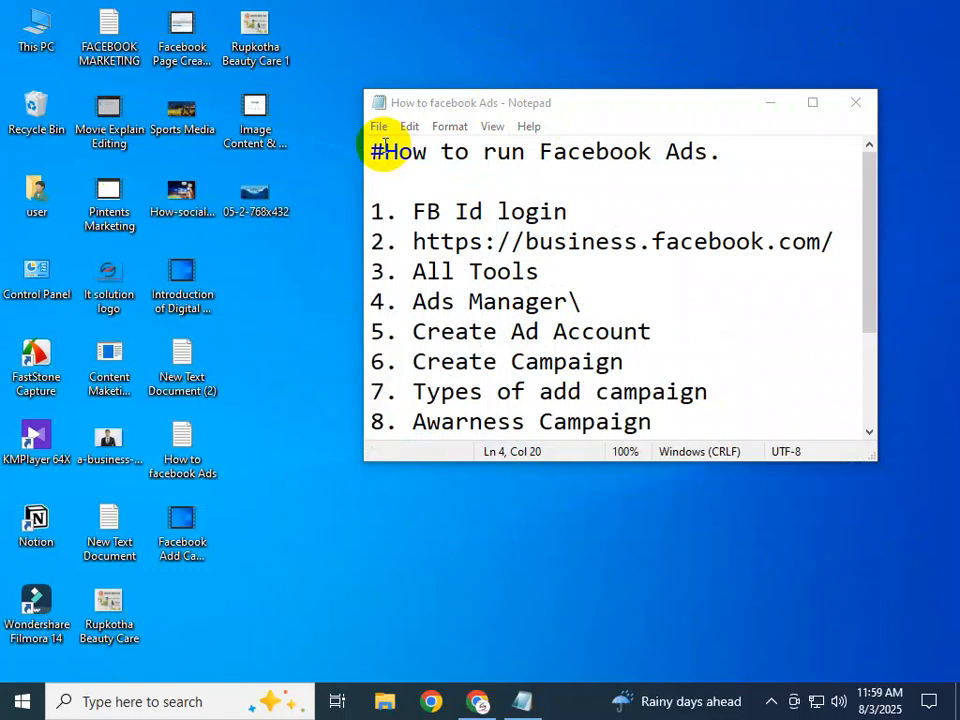
Step: Minimize the Notepad checklist and create a new text document on the desktop
left_click(768, 102)
right_click(296, 201)
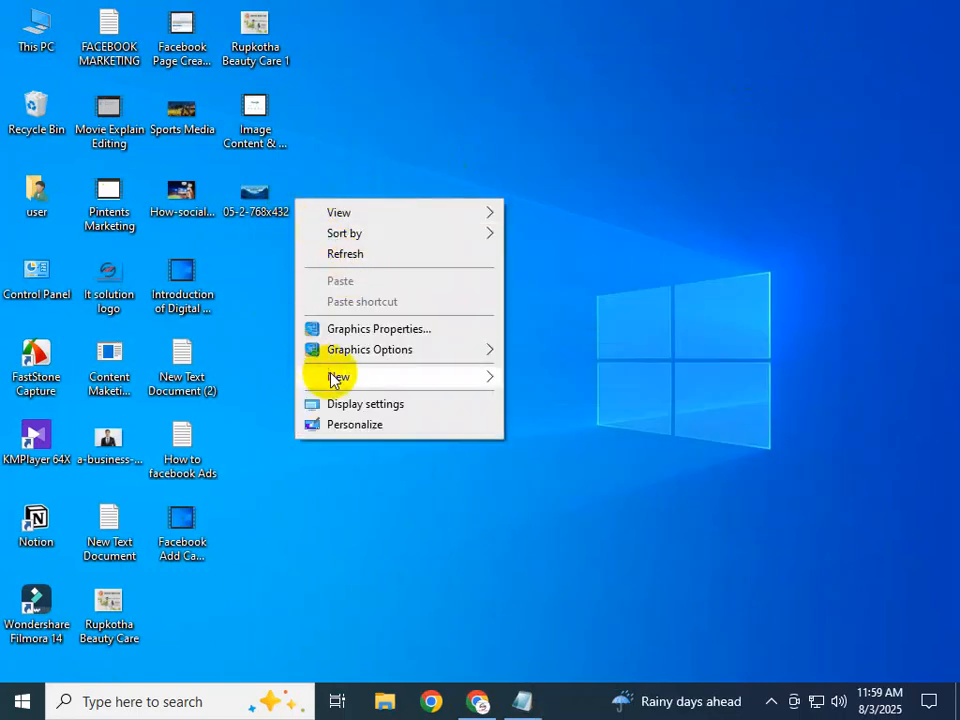
mouse_move(340, 377)
left_click(557, 533)
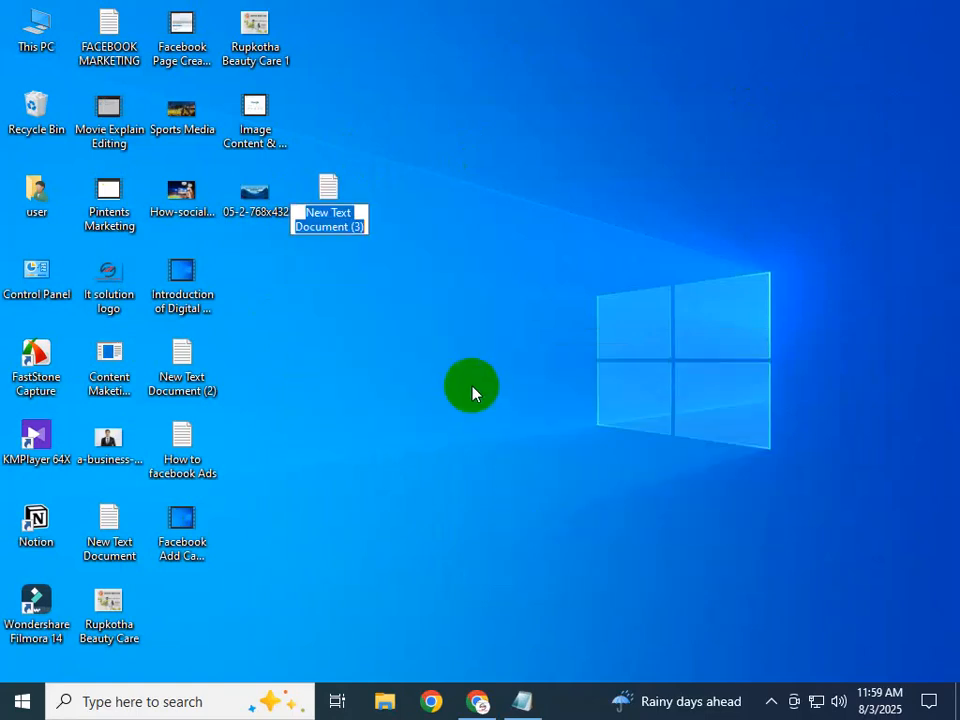
Step: Rename the new text document on the desktop as "Day 4_ Facebook Page Creation"
left_click(362, 232)
left_click(355, 224)
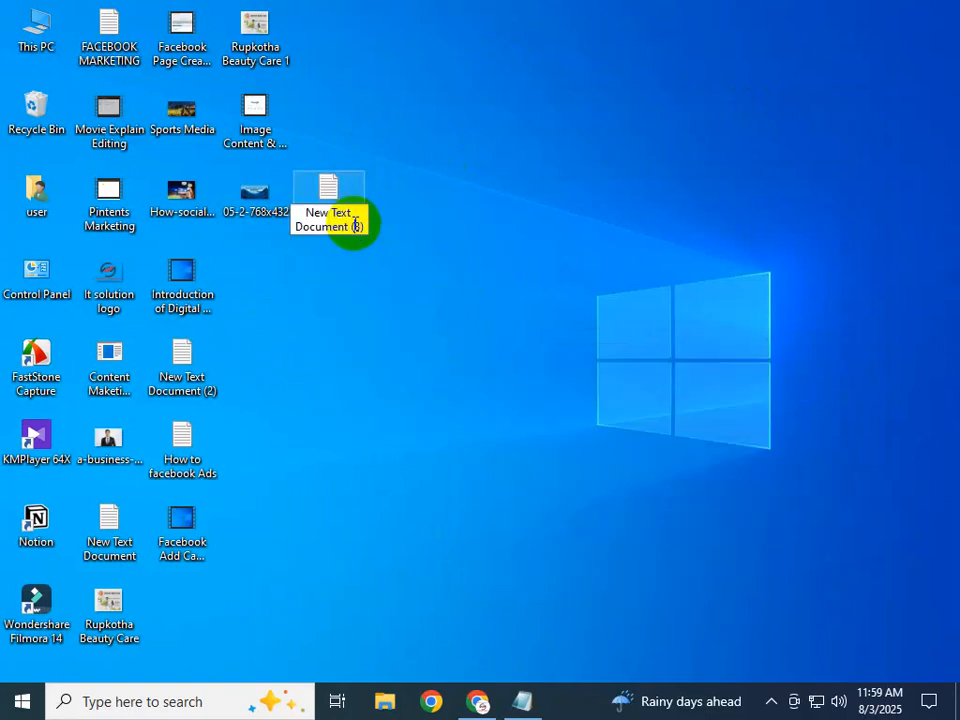
left_click_drag(357, 223, 282, 205)
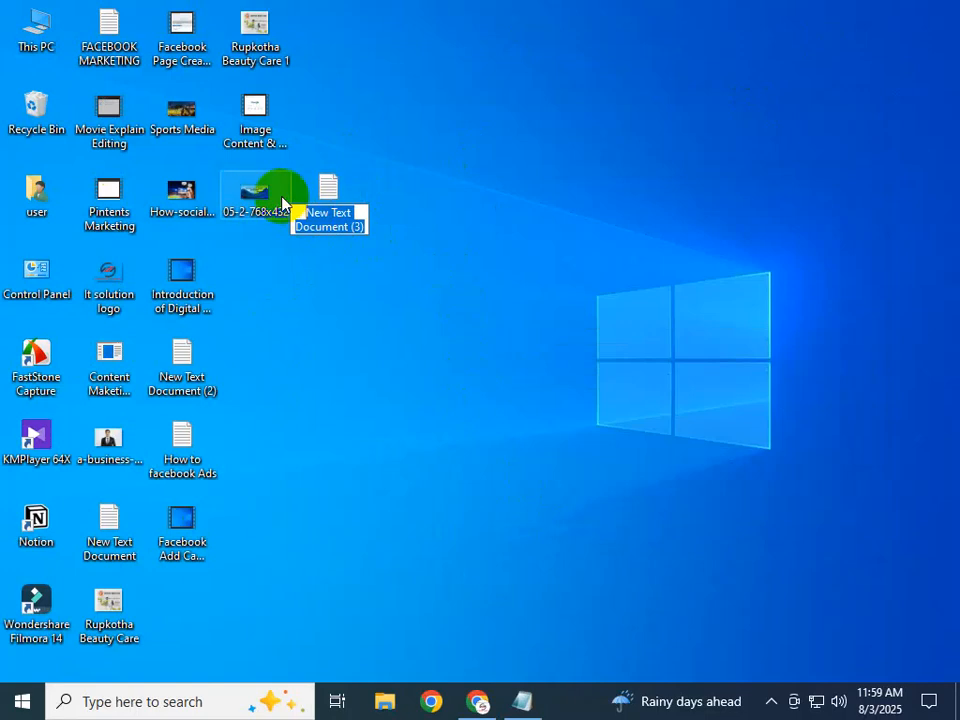
type("D")
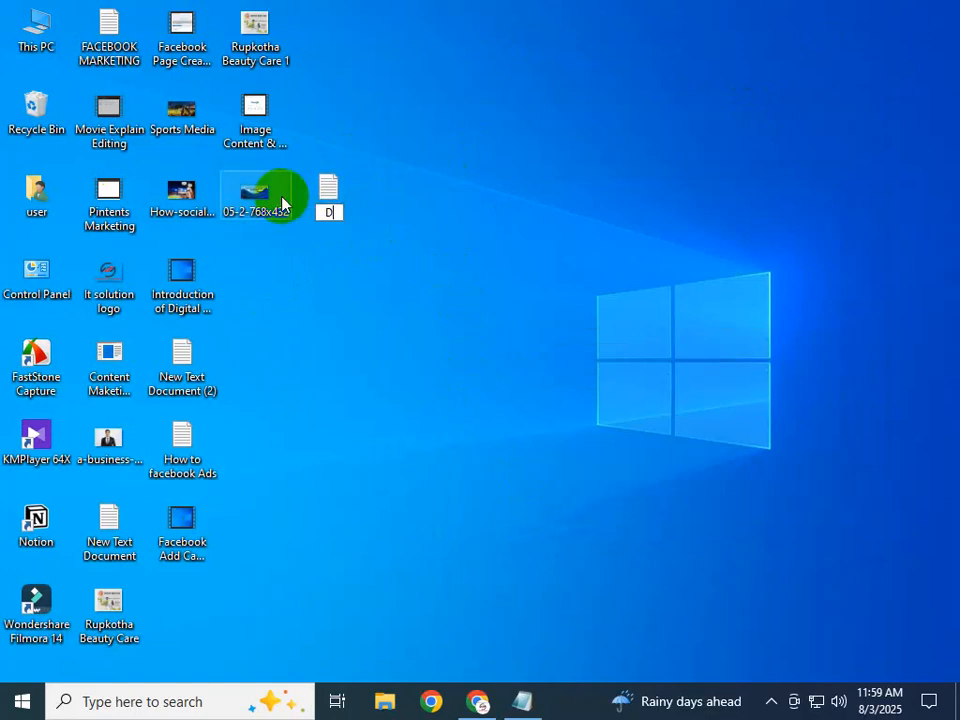
type("ay 4_ Faxeb")
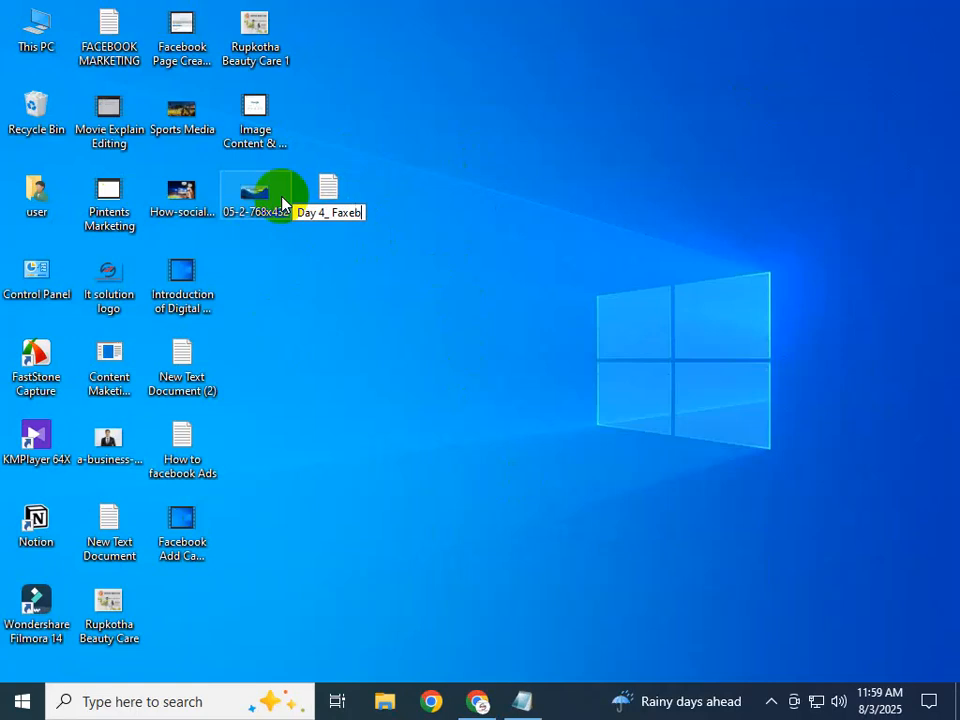
type("ook Pag")
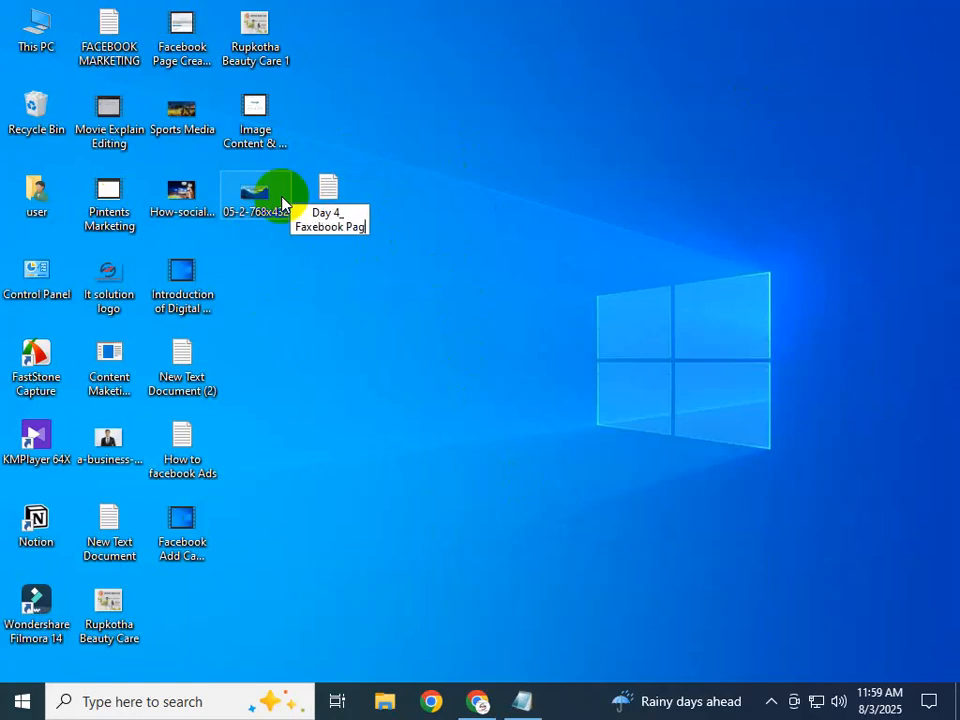
type("e Cr")
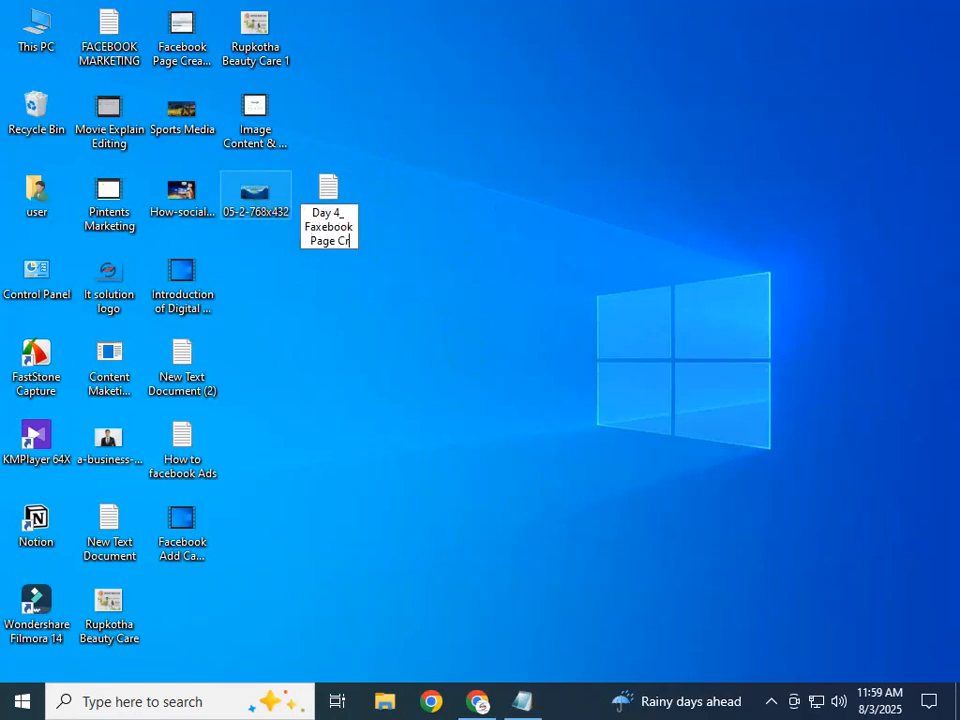
type("eation")
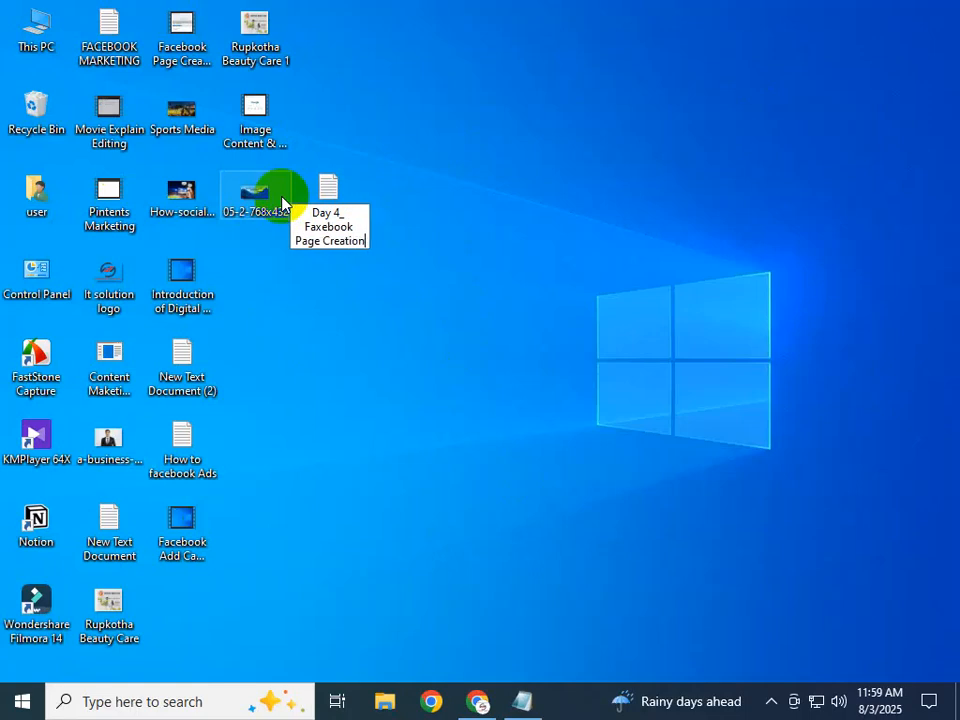
left_click(323, 230)
key("BackSpace")
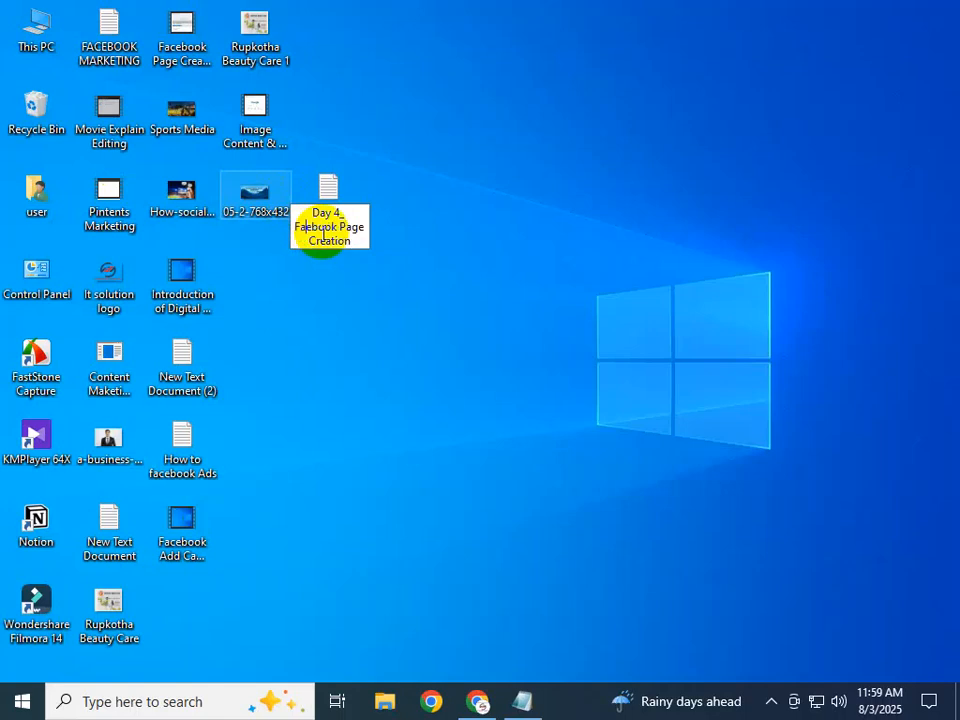
type("c")
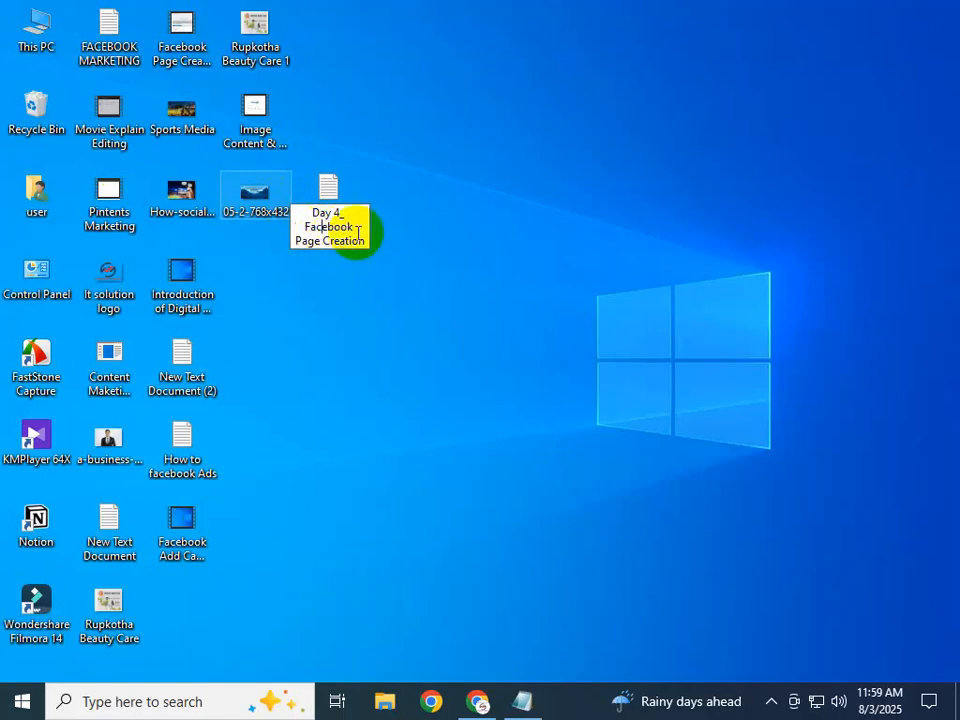
key("Return")
Step: Open the Day 4_ Facebook Page Creation document and write the heading "# Login to FB ." followed by a blank line
key("Return")
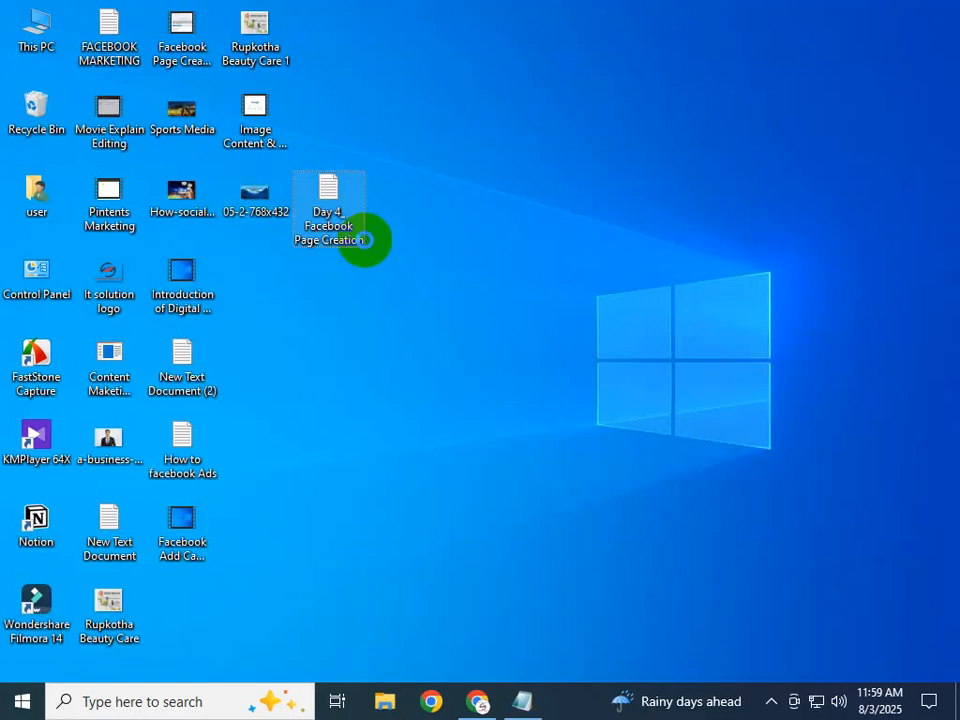
left_click(518, 204)
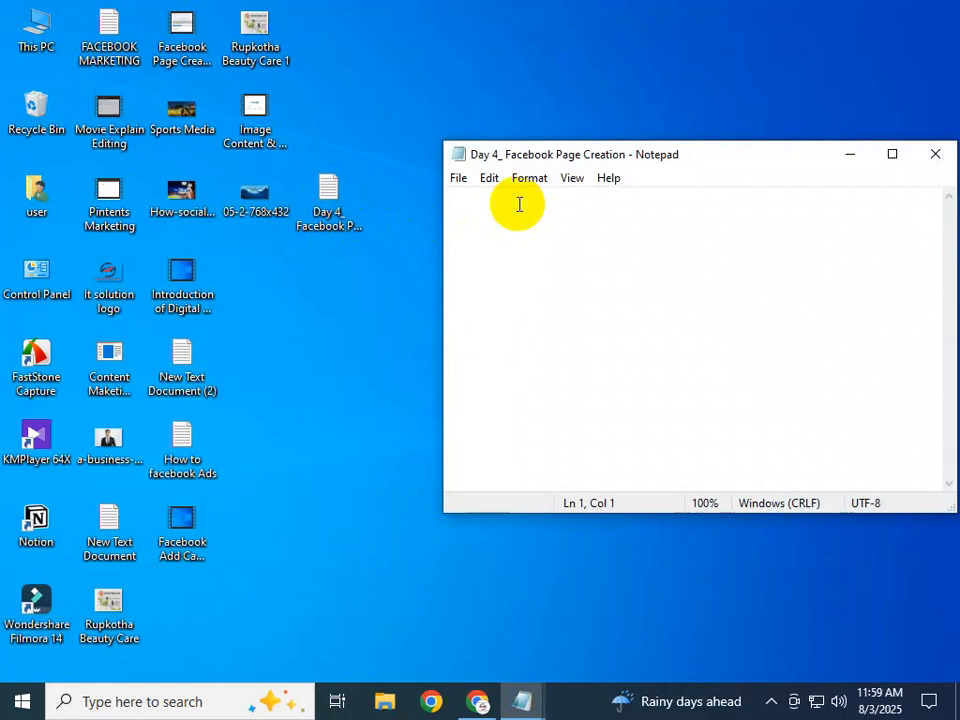
type("#")
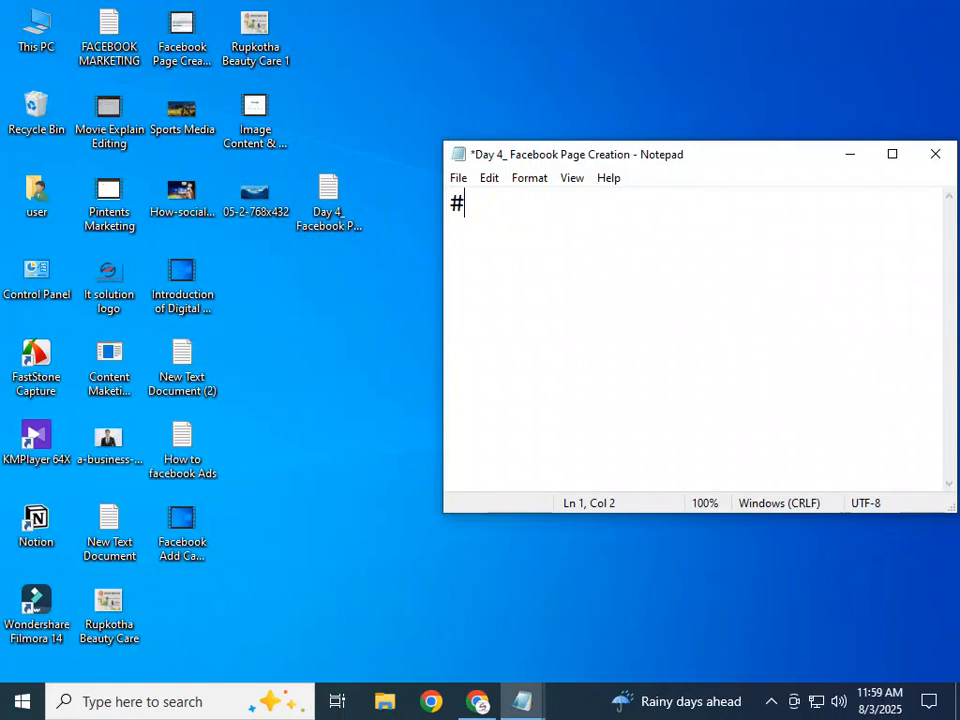
type(" Logi")
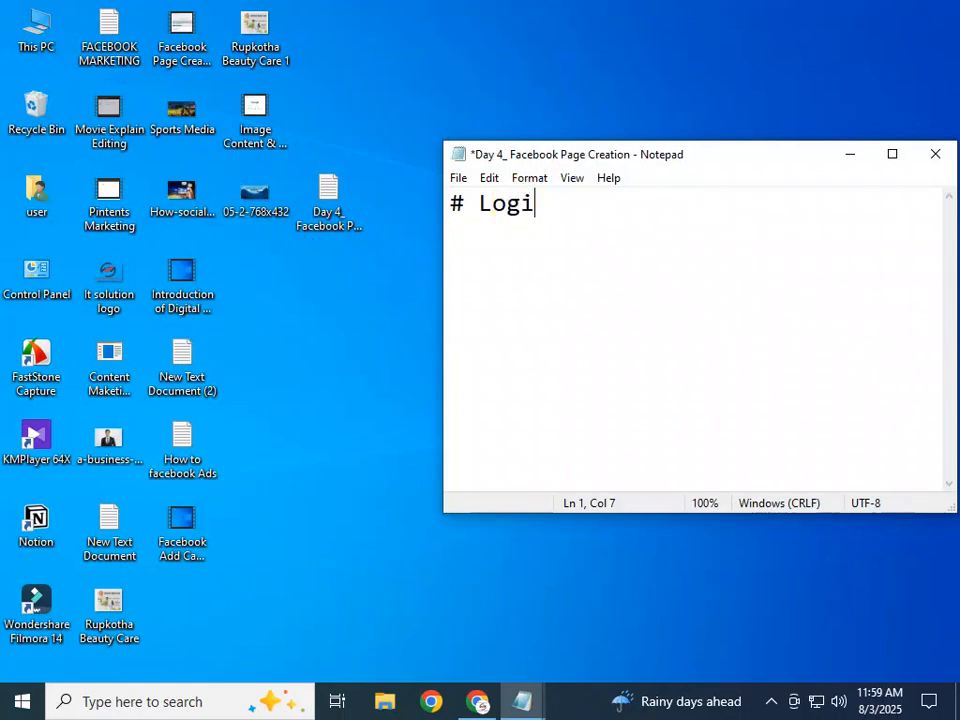
type("n to FB ")
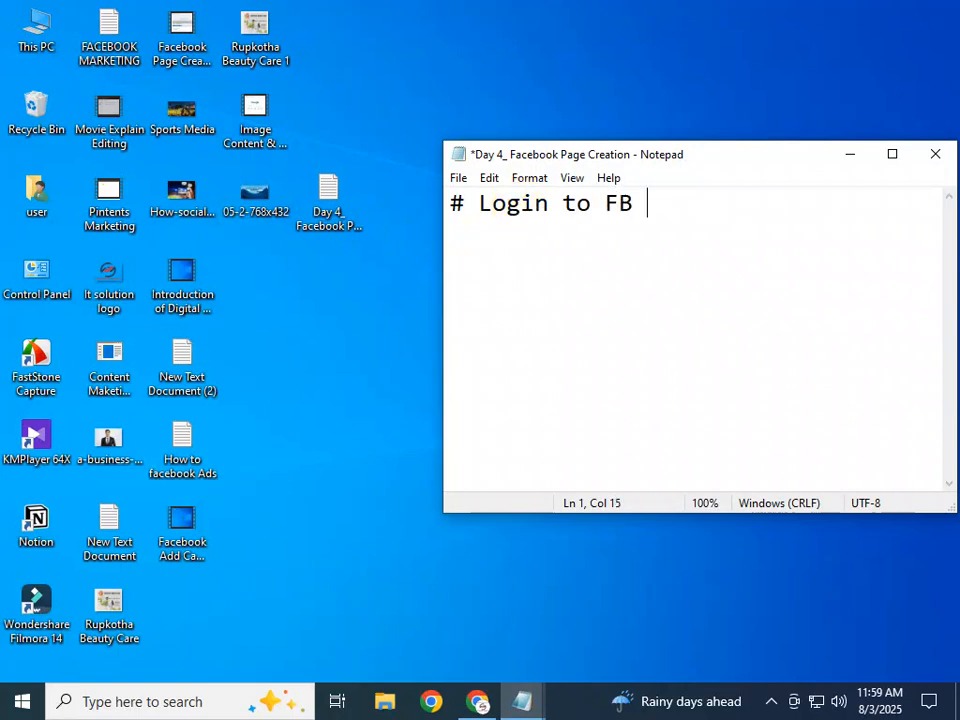
type(".")
key("Return")
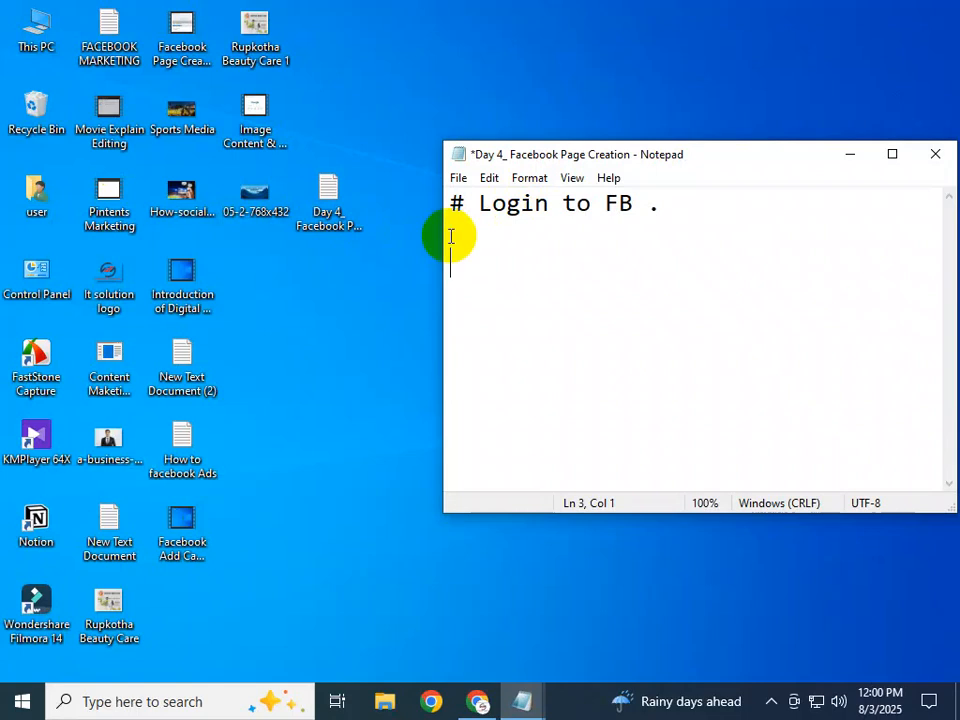
Step: Switch to Chrome and enter Business.facebook.com as the address in the empty tab without loading it
left_click(477, 701)
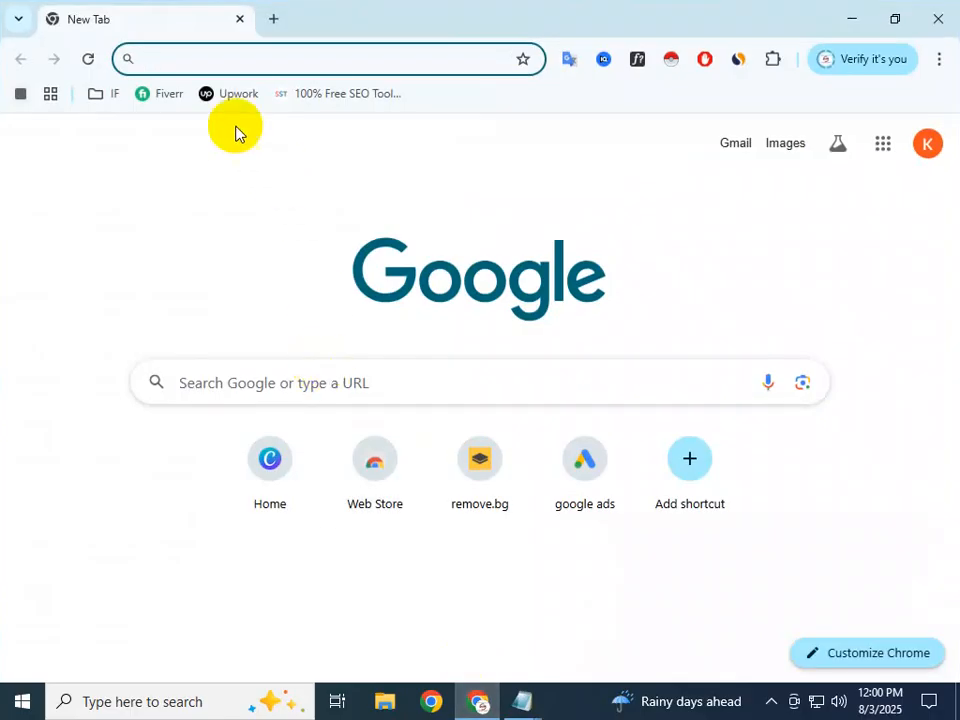
left_click(219, 64)
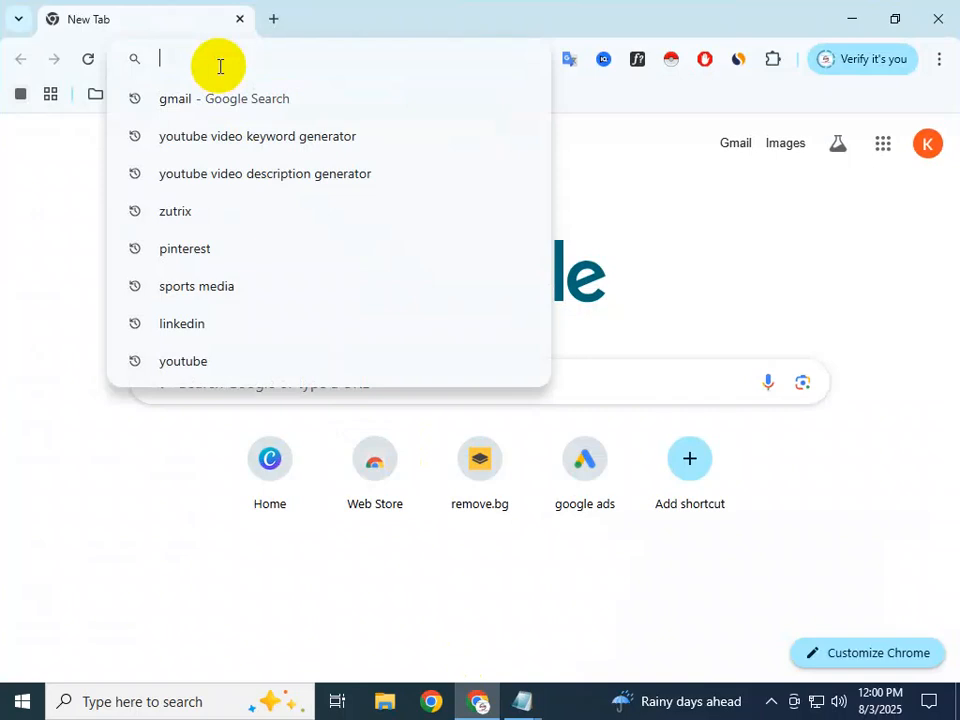
type("B")
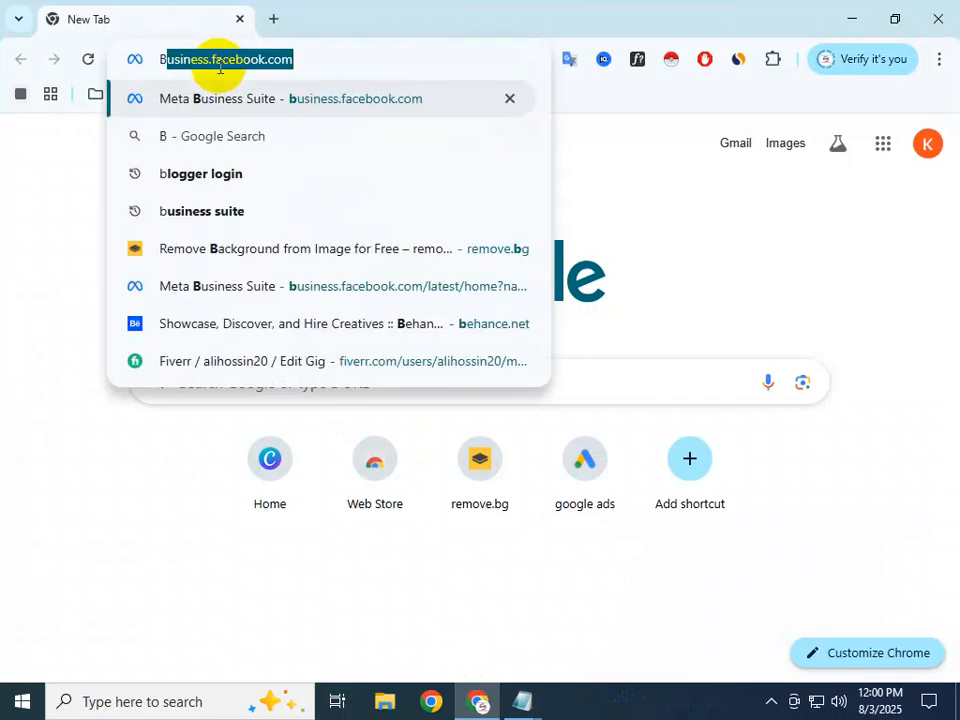
key("Right")
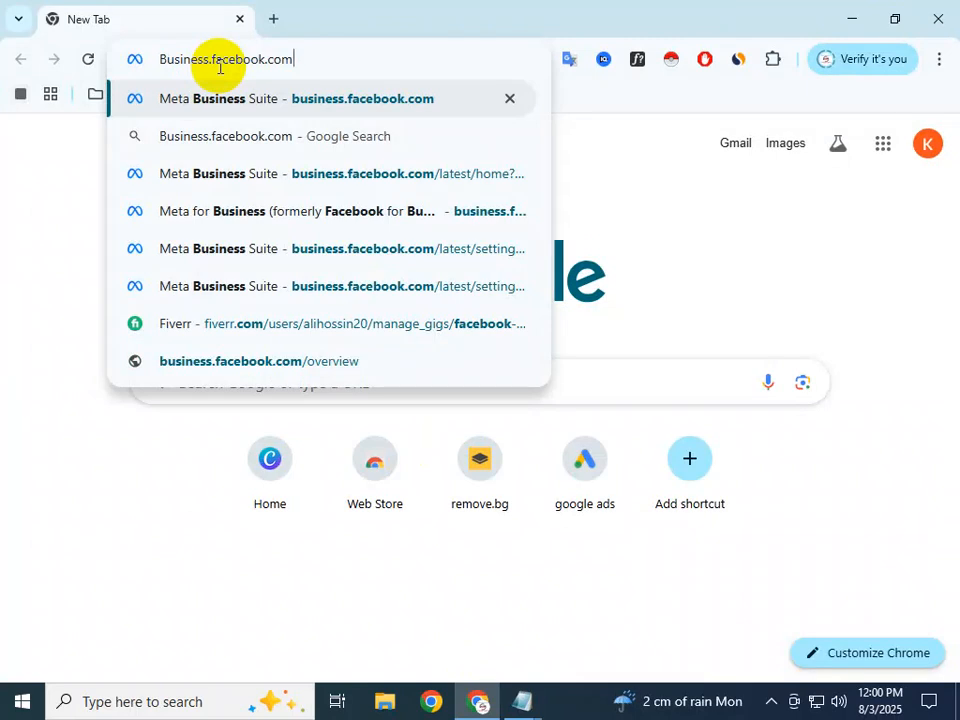
Step: Switch back to the Day 4 Notepad document and add the list line "1. Personal Page" below the heading
left_click(505, 701)
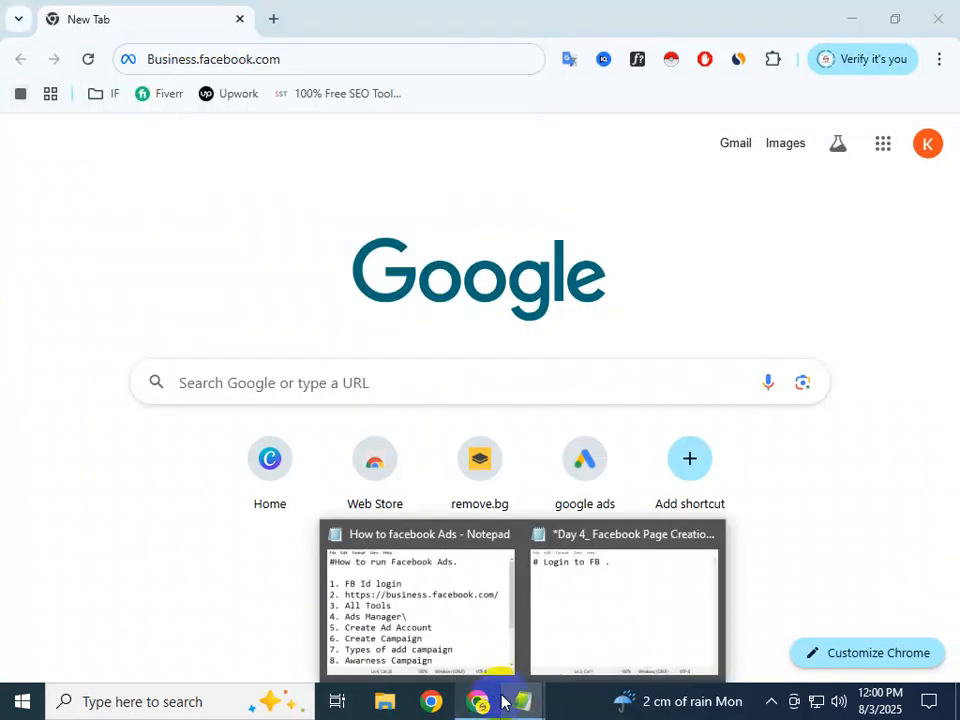
left_click(560, 641)
left_click(717, 197)
key("Return")
key("Return")
type("1. Personal Page")
key("Return")
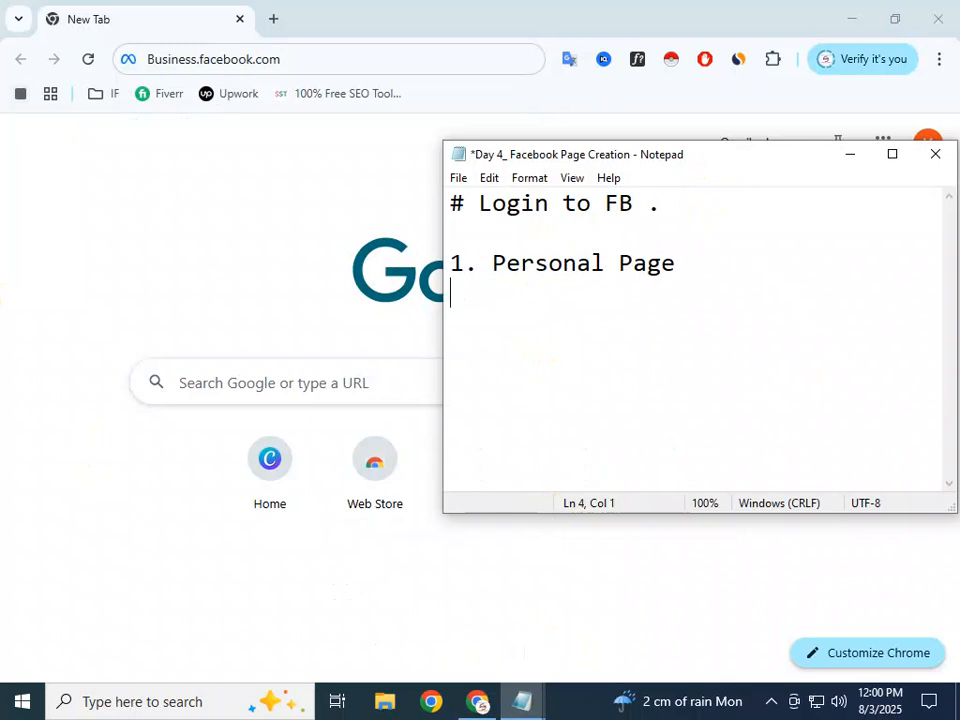
Step: Add the second list line "2. Business Page" under the Personal Page line
type("12")
key("BackSpace")
key("BackSpace")
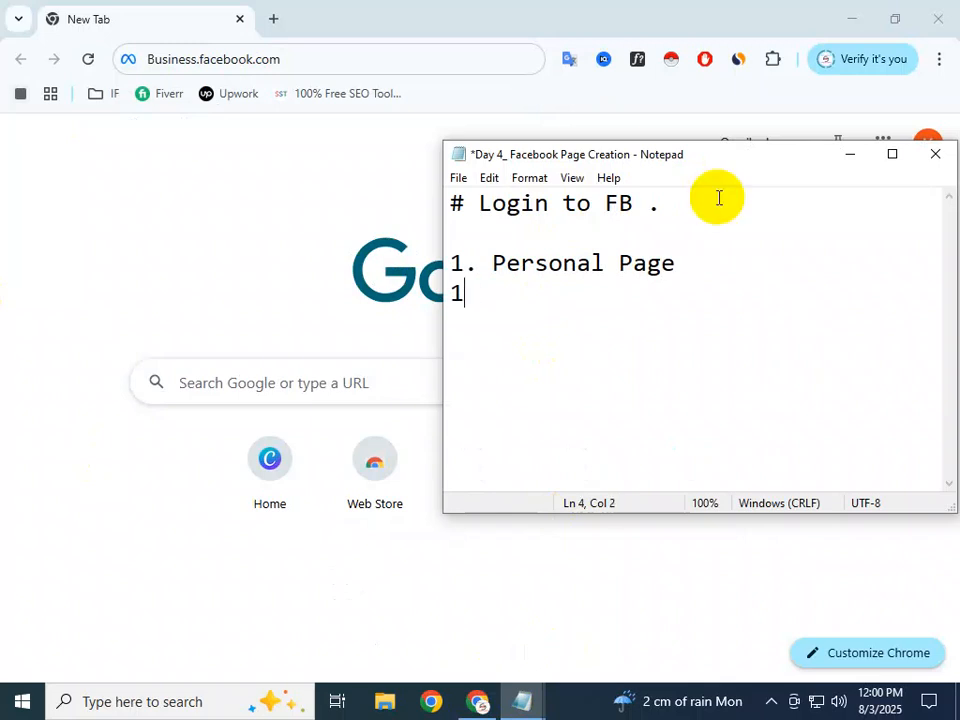
type("2. Businrss")
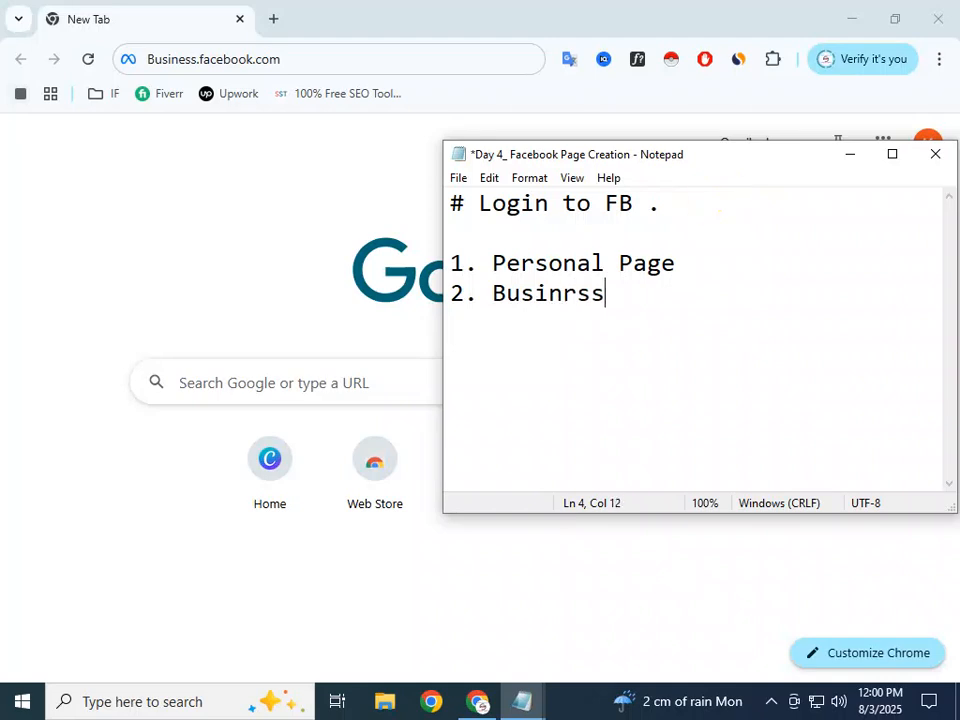
key("BackSpace")
key("BackSpace")
key("BackSpace")
key("BackSpace")
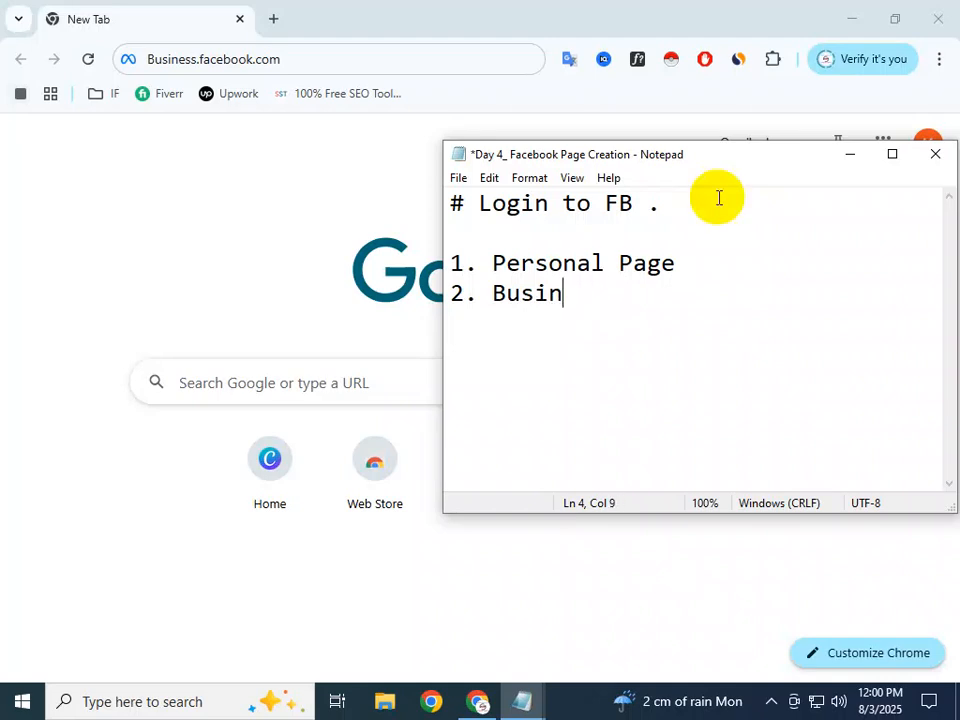
type("ess Page")
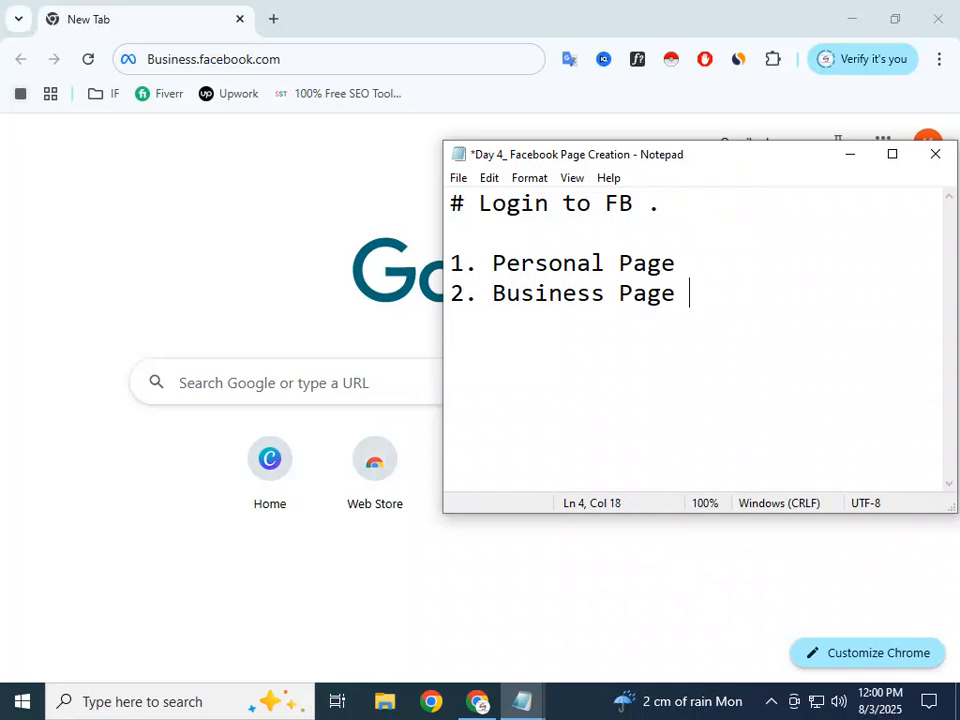
Step: Append "- Self Name/Buyer name" to the Personal Page line
left_click(656, 212)
left_click(713, 259)
type("- ")
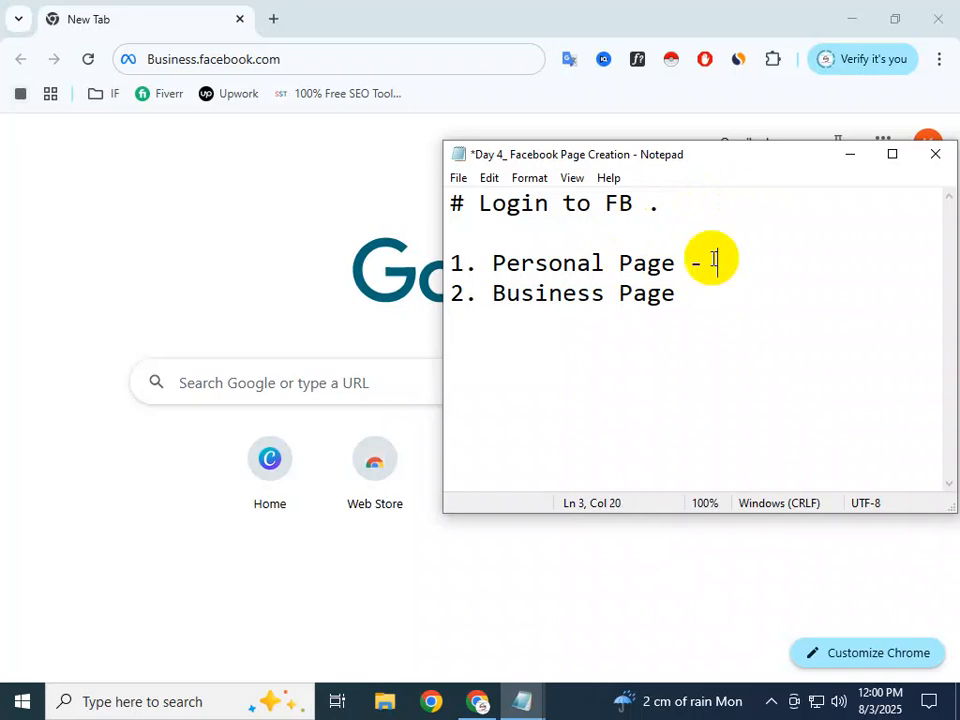
type("Self")
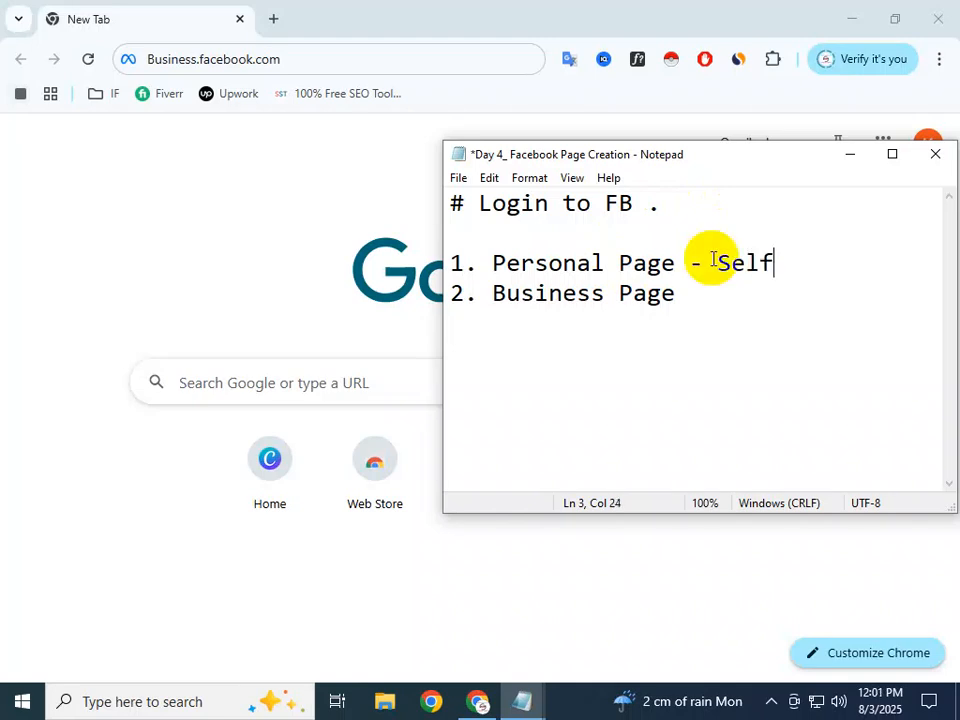
type(" Name /")
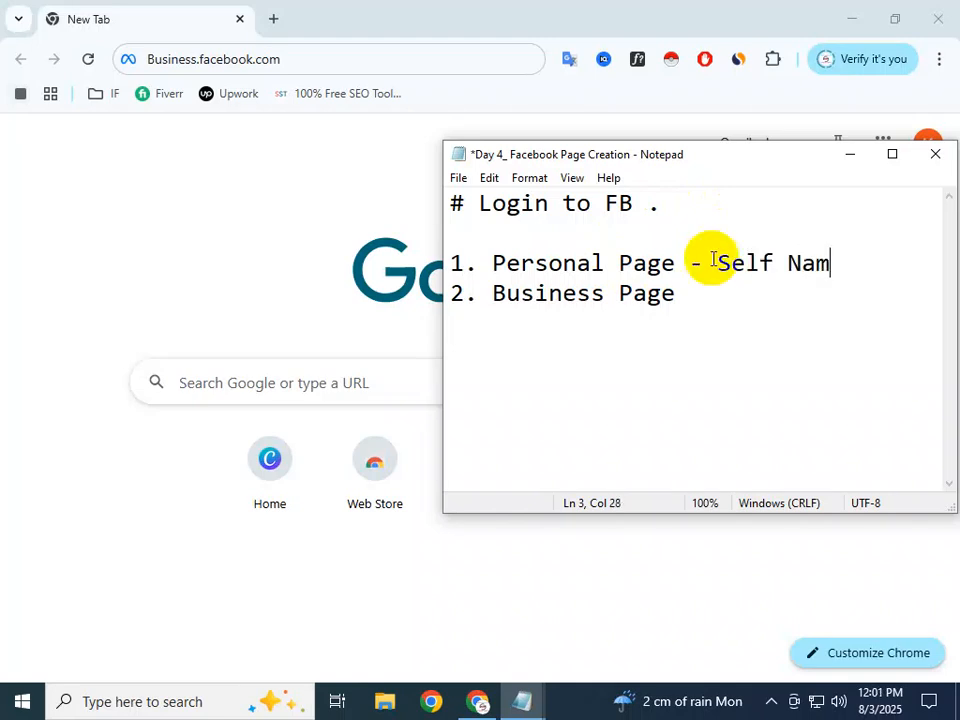
key("BackSpace")
key("BackSpace")
type("/")
key("BackSpace")
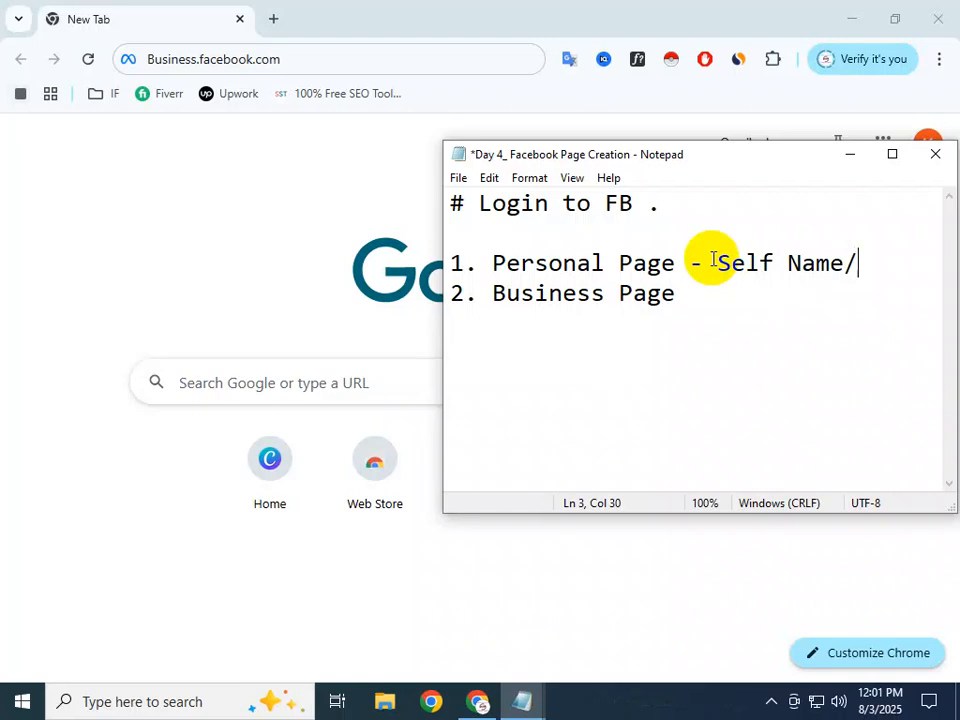
type("Buyer name")
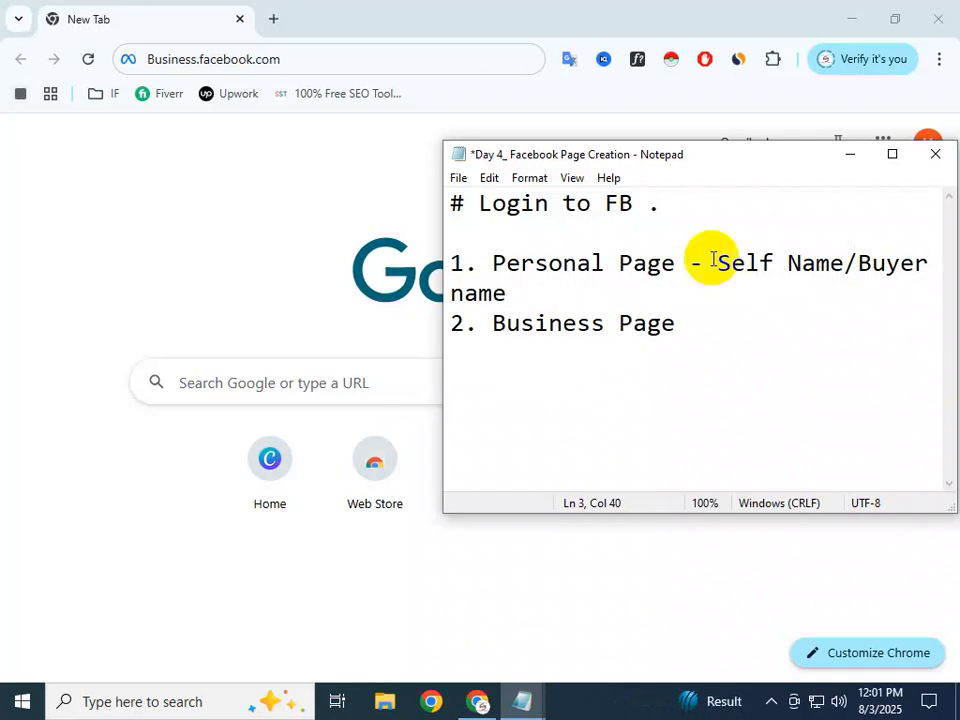
Step: Move the Notepad window toward the screen's centre and widen it so the Personal Page line fits on one row
left_click_drag(667, 160, 507, 139)
left_click_drag(799, 246, 857, 250)
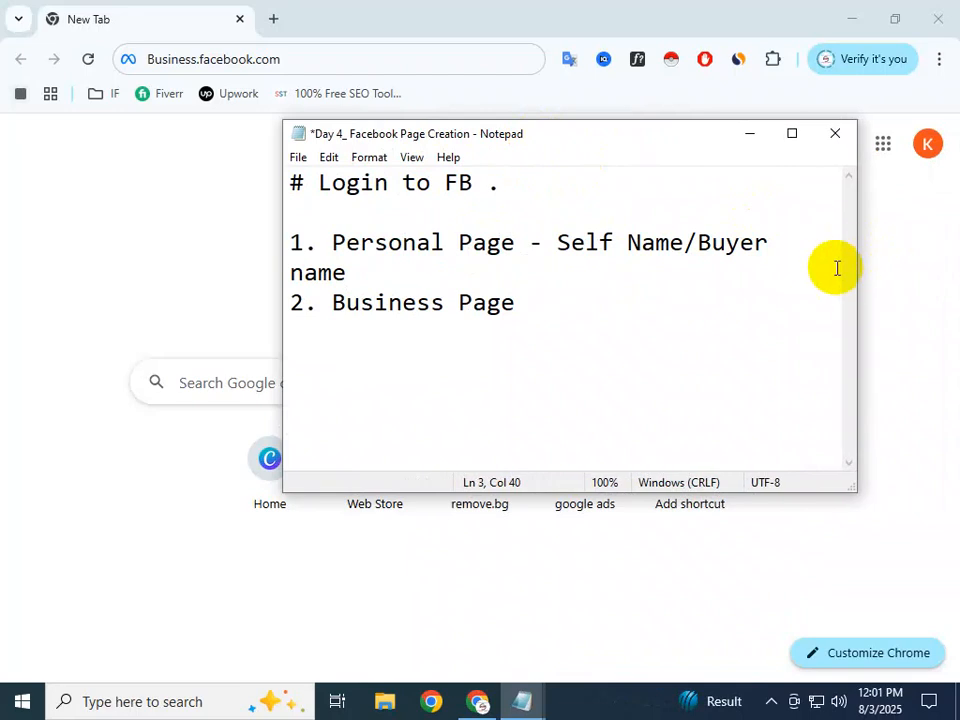
left_click(797, 245)
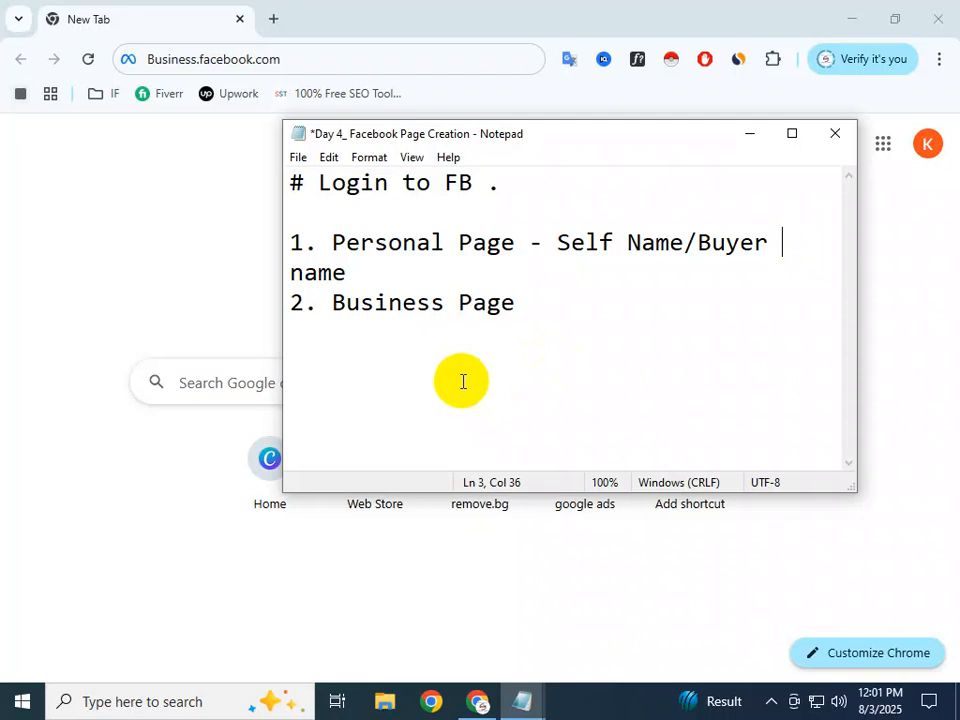
left_click_drag(283, 265, 225, 260)
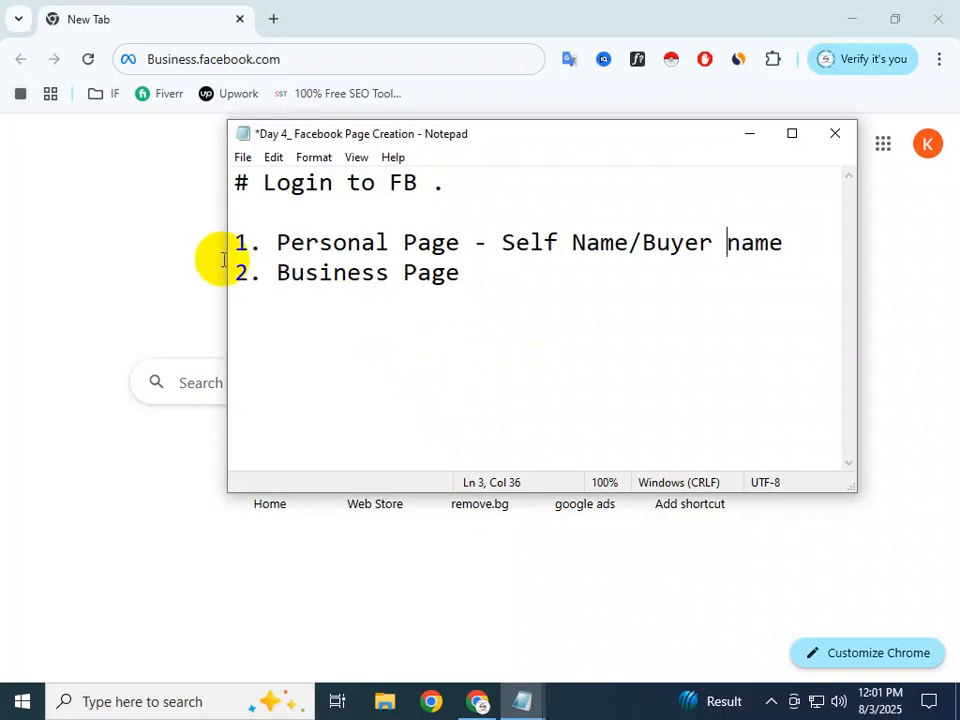
left_click(333, 245)
left_click(360, 273)
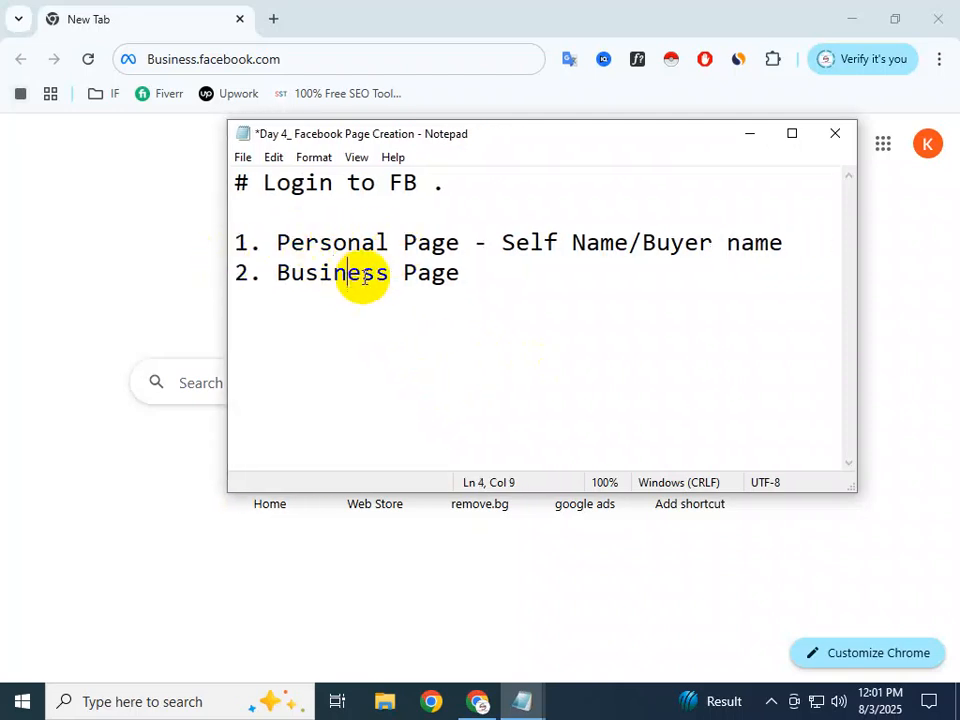
left_click(391, 274)
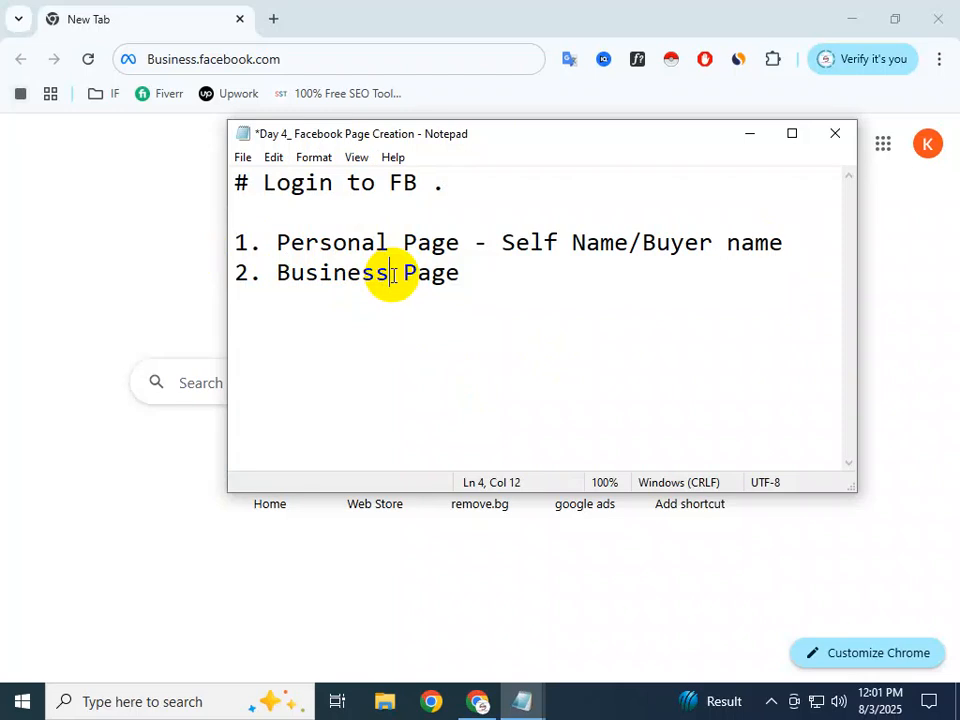
Step: Append "- Brand/Service/" to the Business Page line in the Day 4 notes
left_click(491, 276)
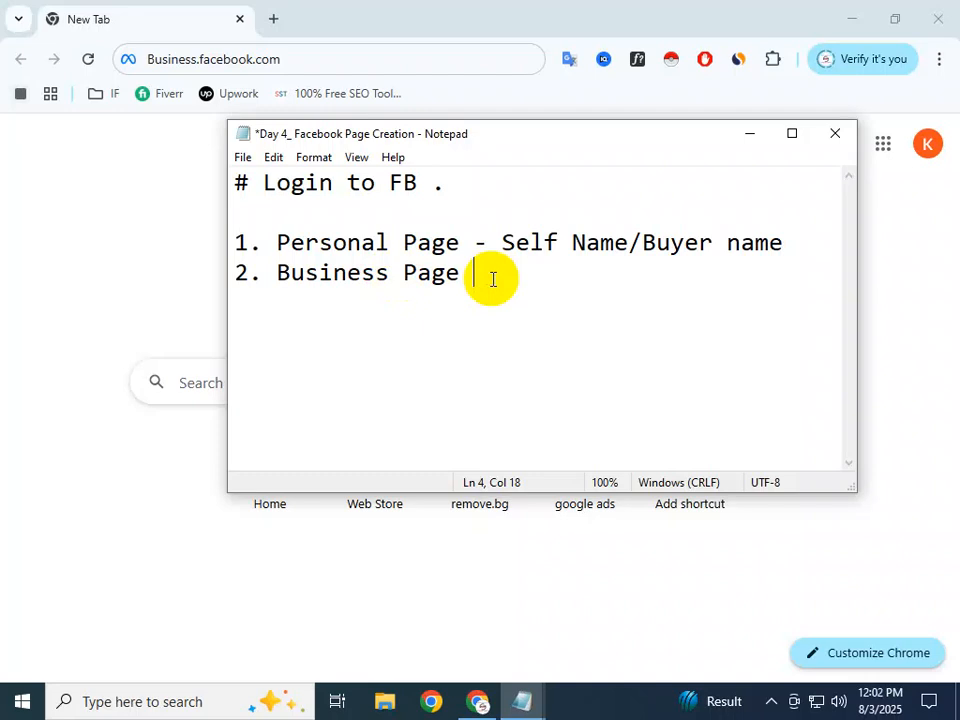
type("- Bra")
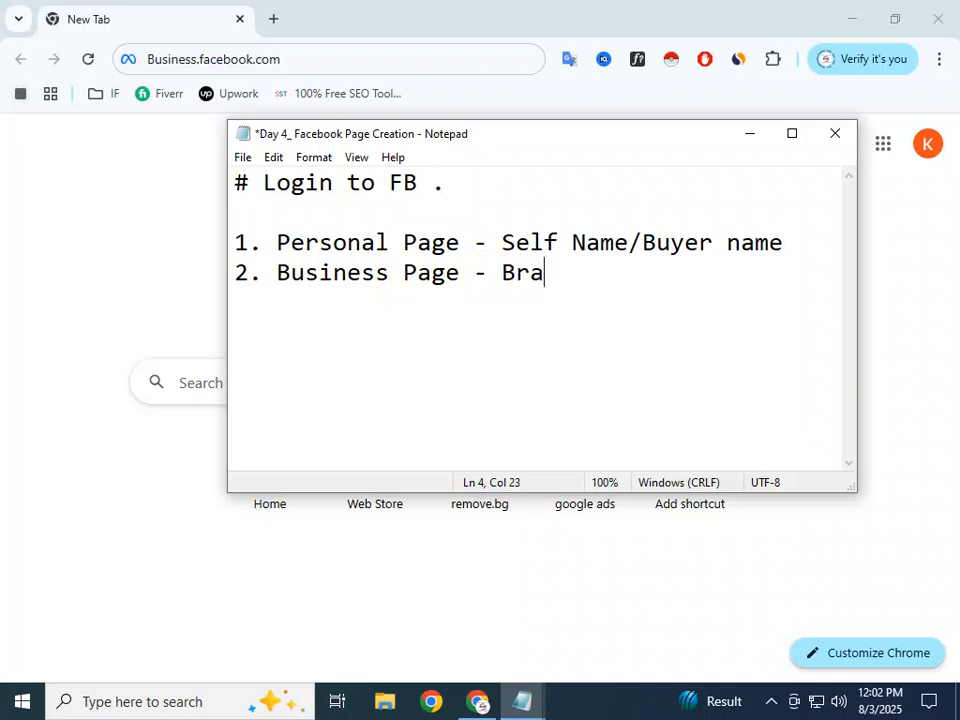
type("nd/")
key("BackSpace")
type("Sr")
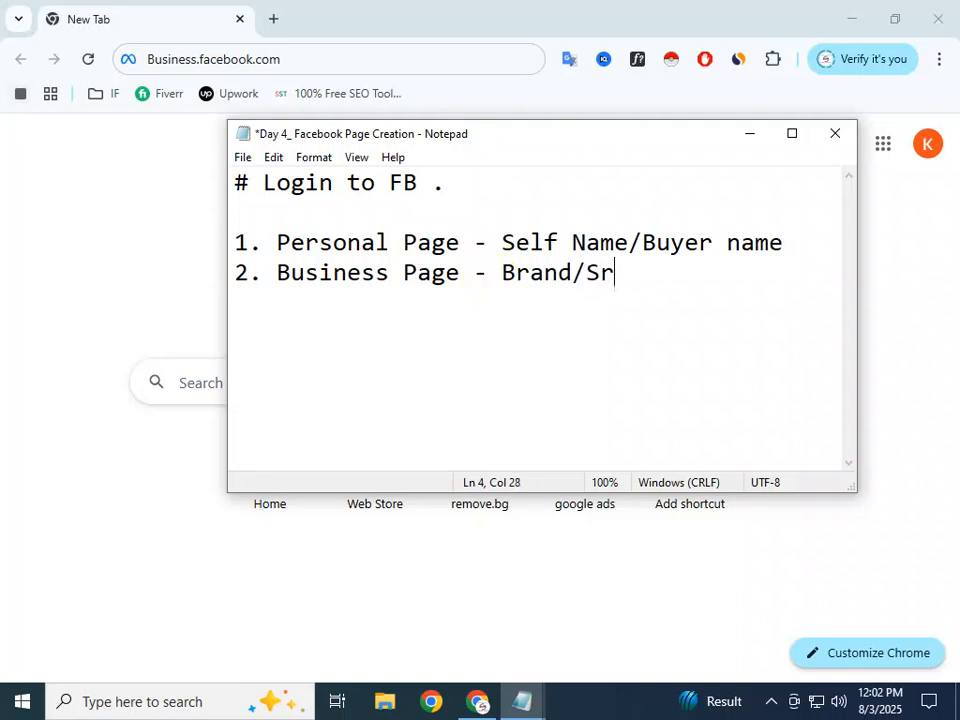
key("BackSpace")
type("erb")
key("BackSpace")
type("vi")
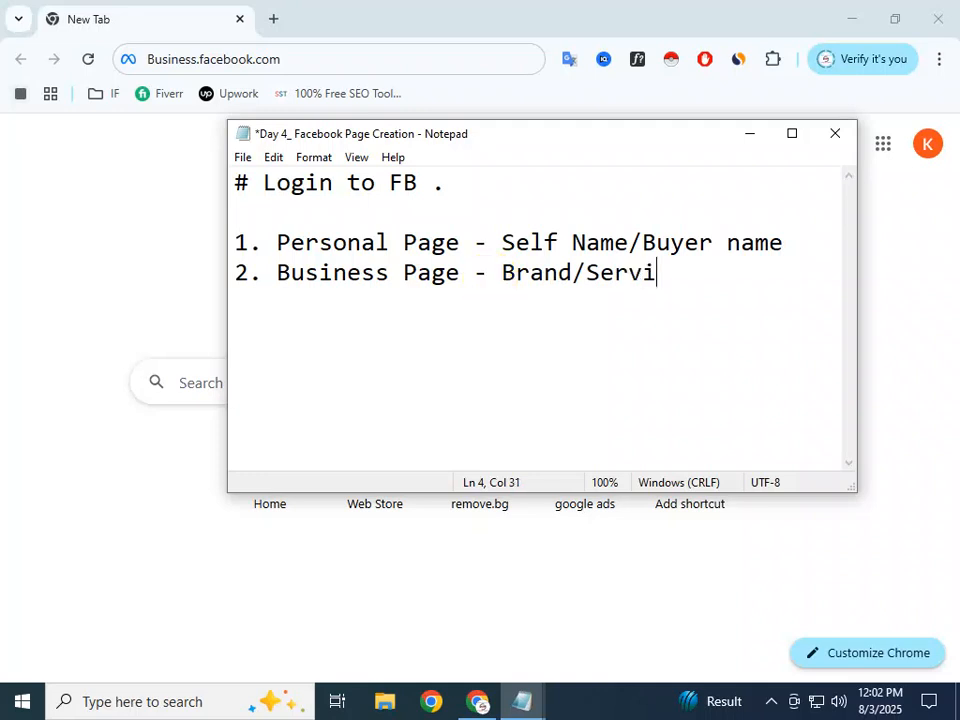
type("ce/")
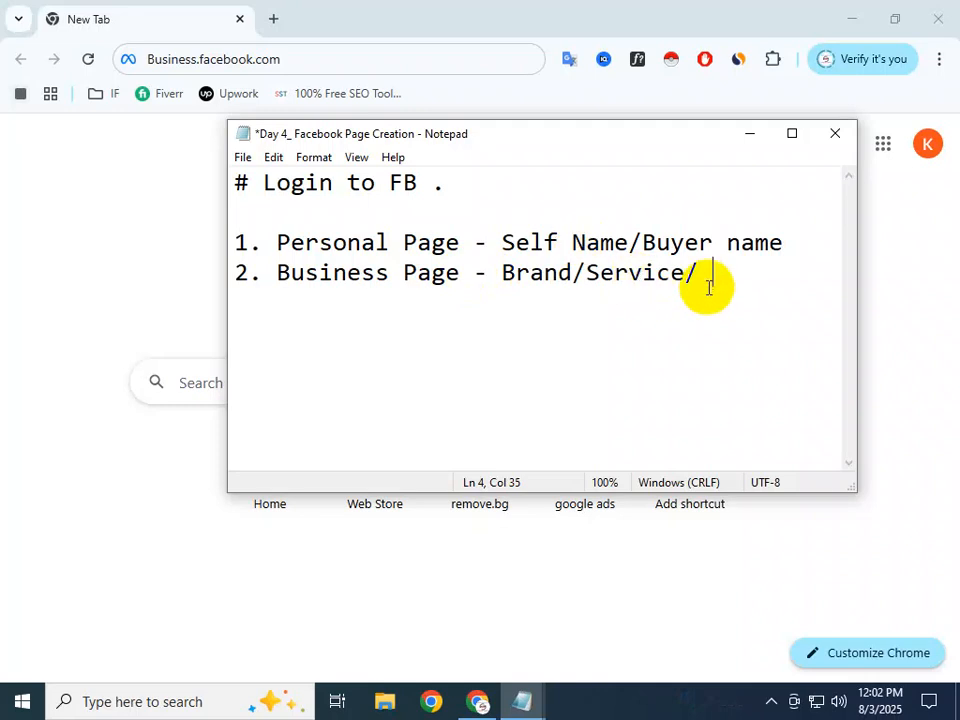
Step: Complete the Business Page line with "Organization" and widen the Notepad window so the line fits on one row
key("BackSpace")
type("Or")
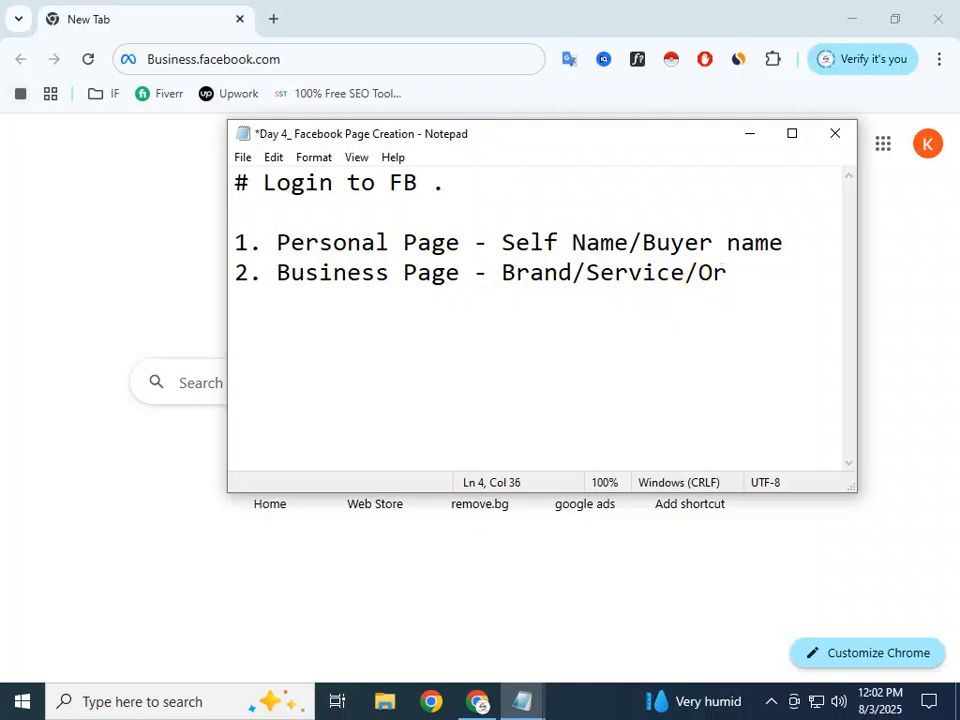
type("ganiz")
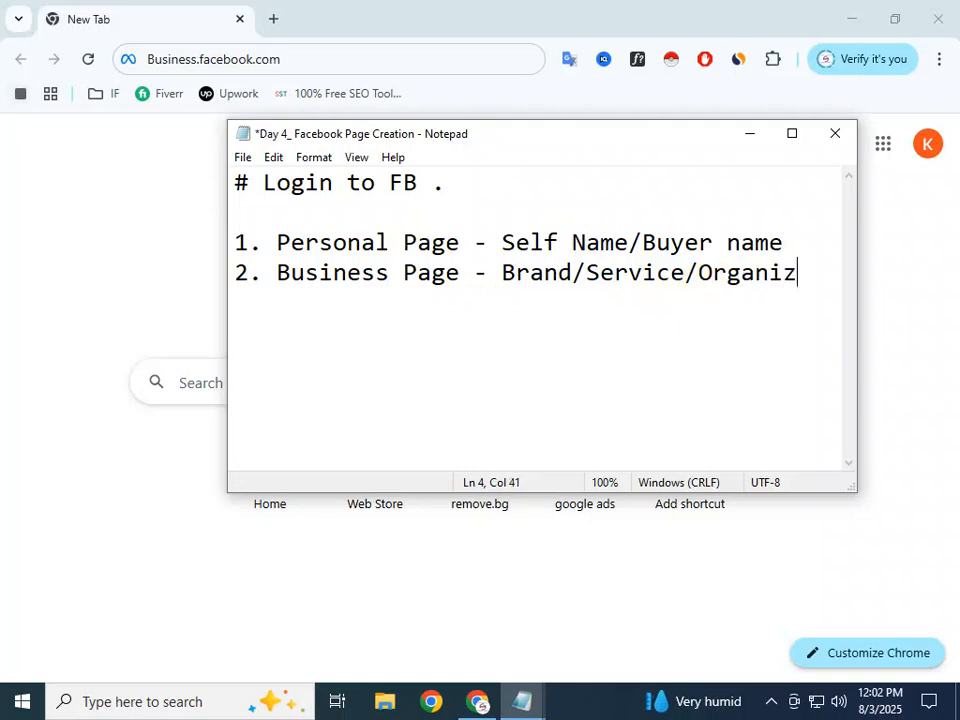
type("ation")
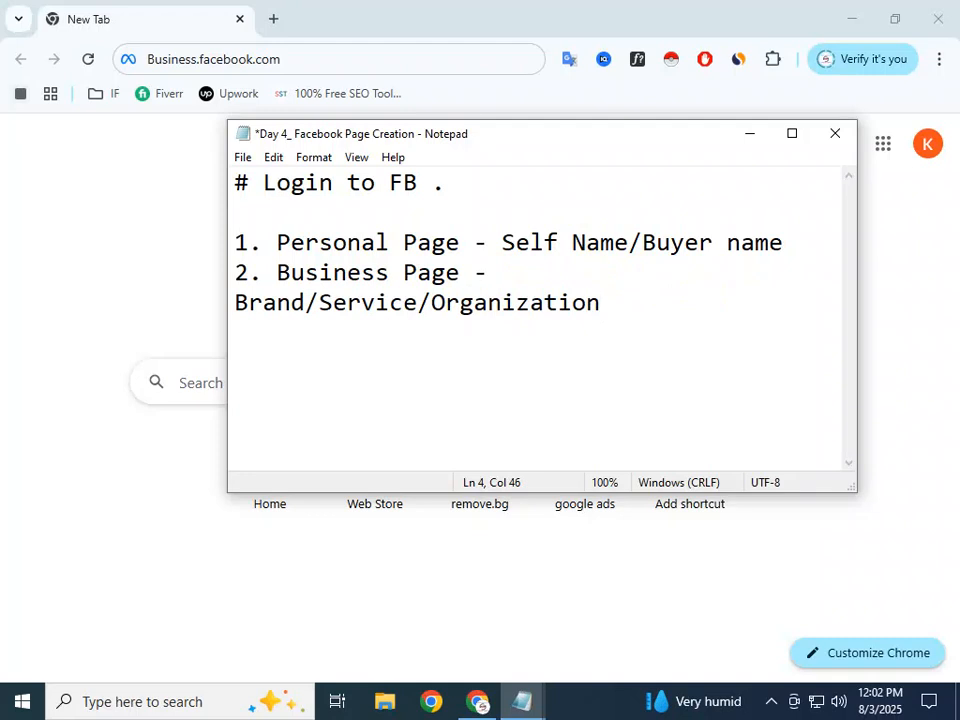
left_click_drag(226, 258, 130, 261)
Step: Add "/Nishes" after Organization on the Business Page line and widen the Notepad window again to keep it on one row
left_click(448, 272)
left_click(588, 272)
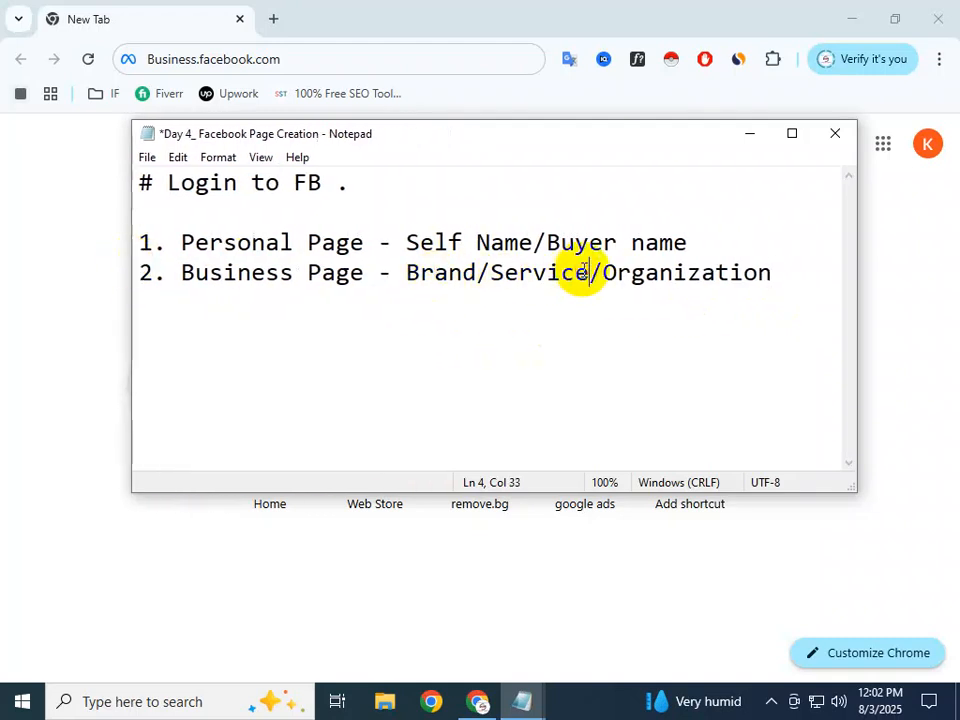
left_click(768, 272)
right_click(769, 277)
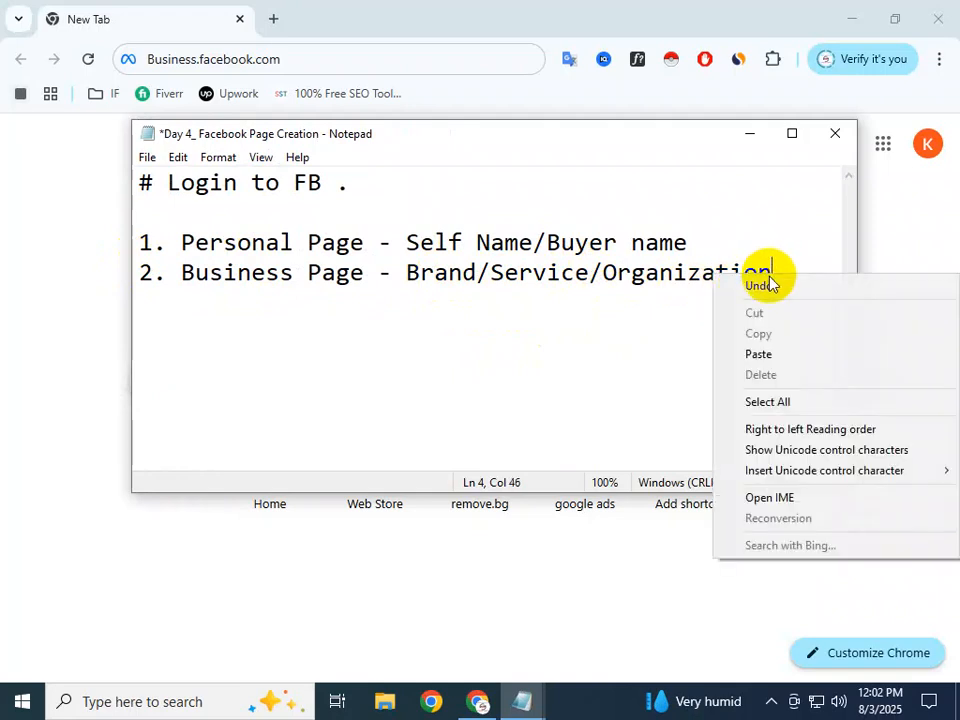
left_click(784, 251)
left_click(778, 268)
type("/")
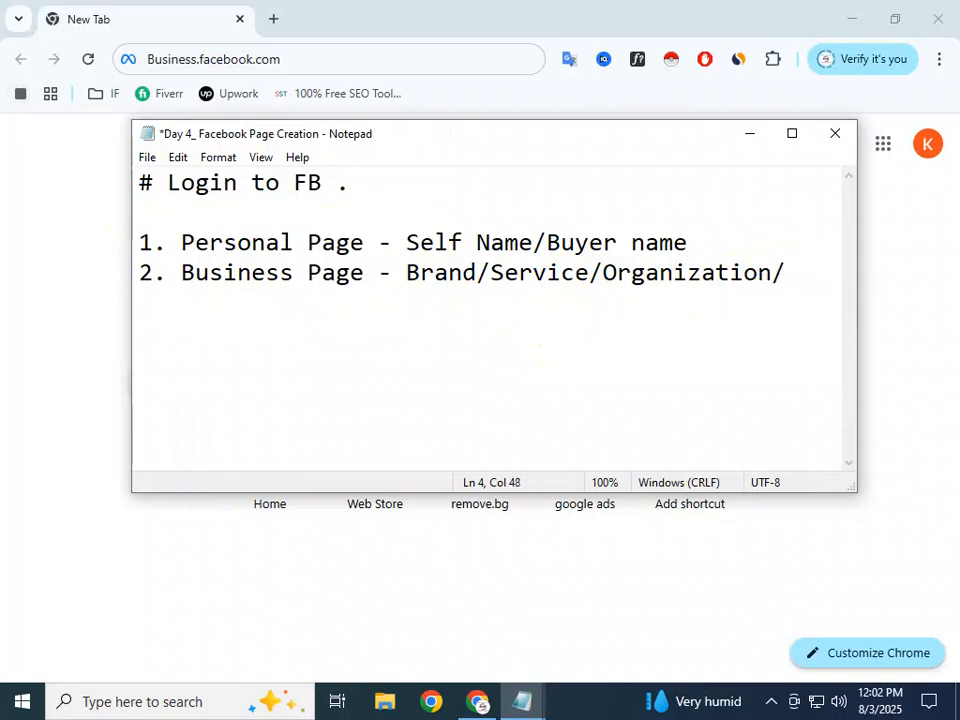
left_click(780, 268)
type("Nishes")
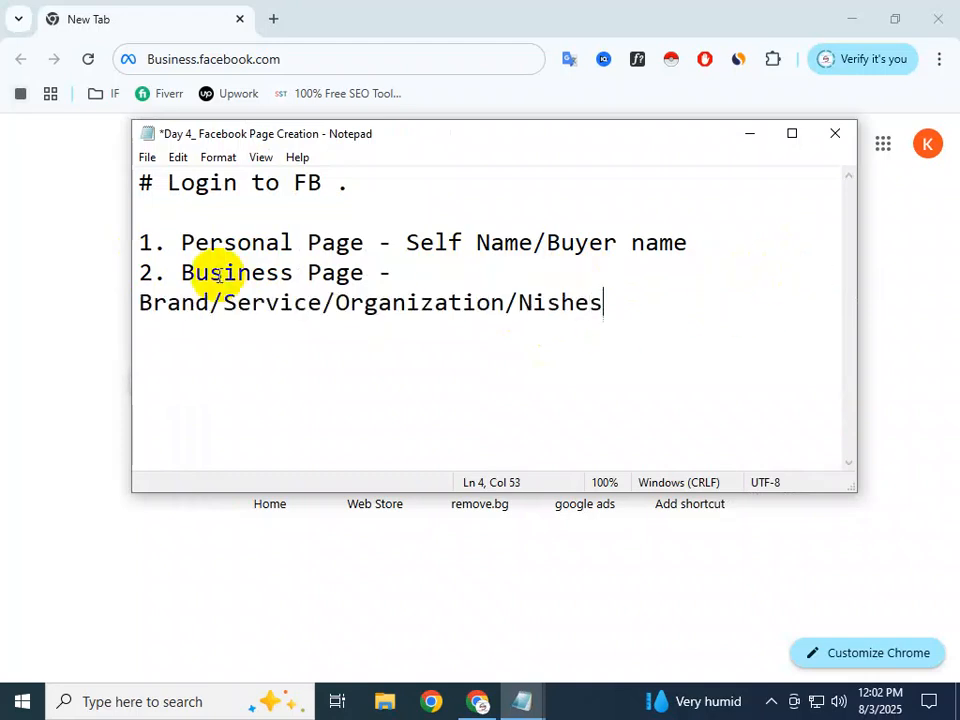
left_click_drag(124, 261, 80, 259)
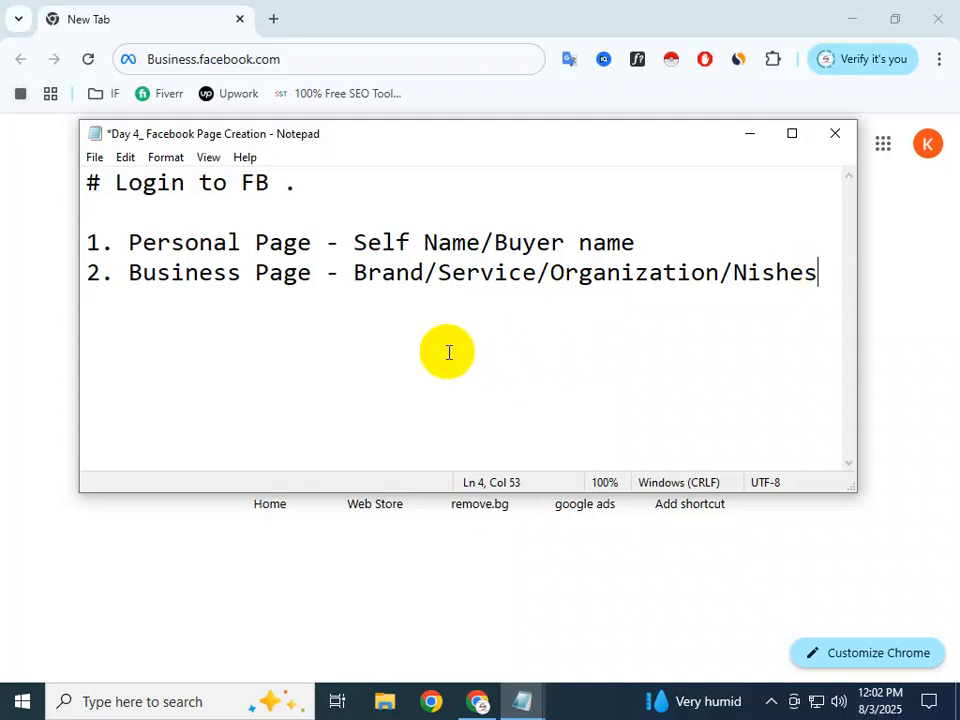
Step: Highlight the text after Personal Page and add a trailing "/" after "Buyer name"
left_click_drag(350, 272, 810, 272)
left_click(210, 242)
left_click_drag(636, 242, 354, 231)
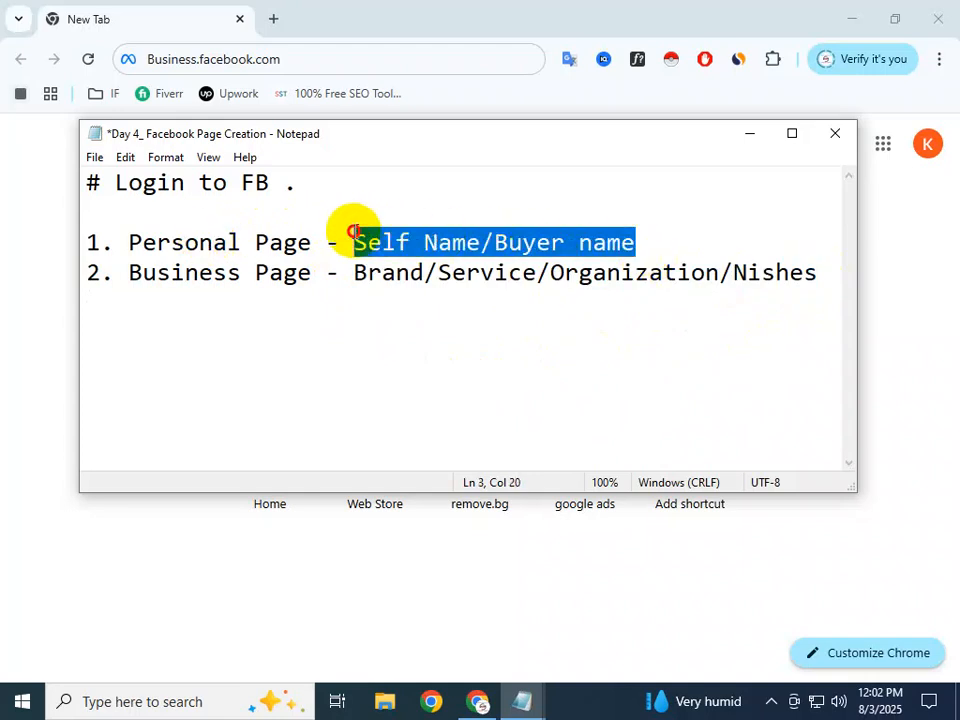
left_click(643, 246)
type("/")
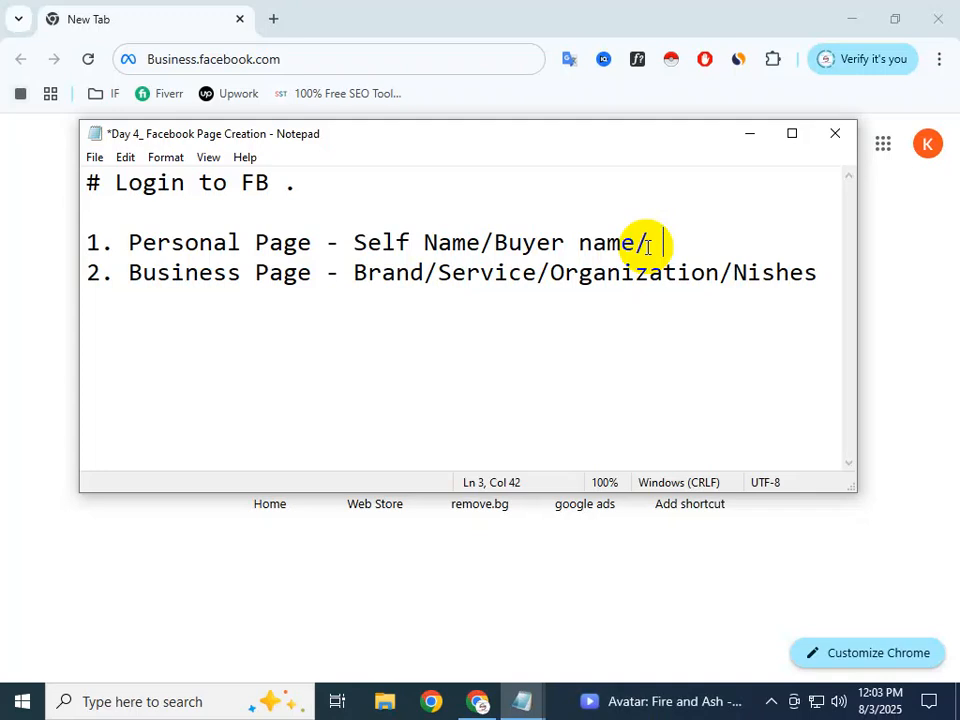
key("BackSpace")
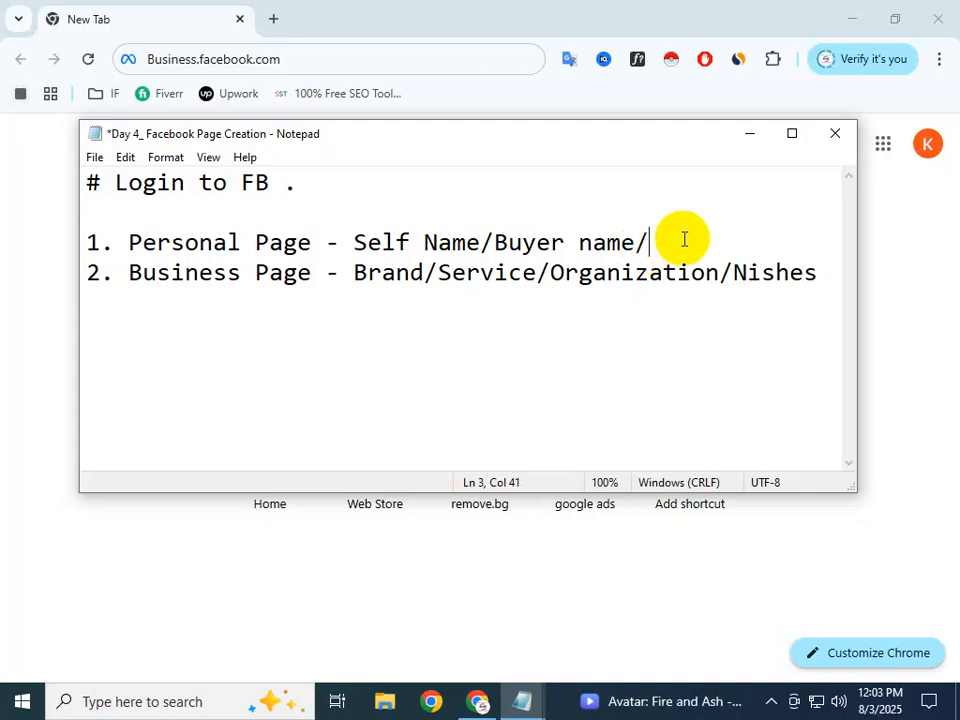
key("BackSpace")
left_click(818, 282)
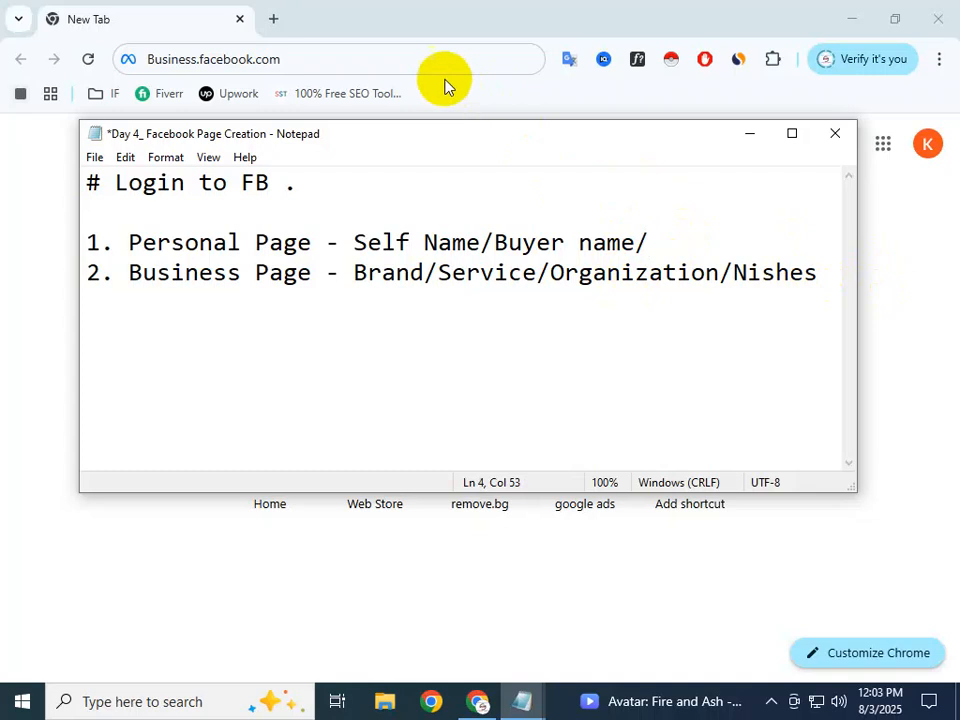
Step: Switch to Chrome, load Business.facebook.com and look over the list of business portfolios in Meta Business Suite
left_click(447, 33)
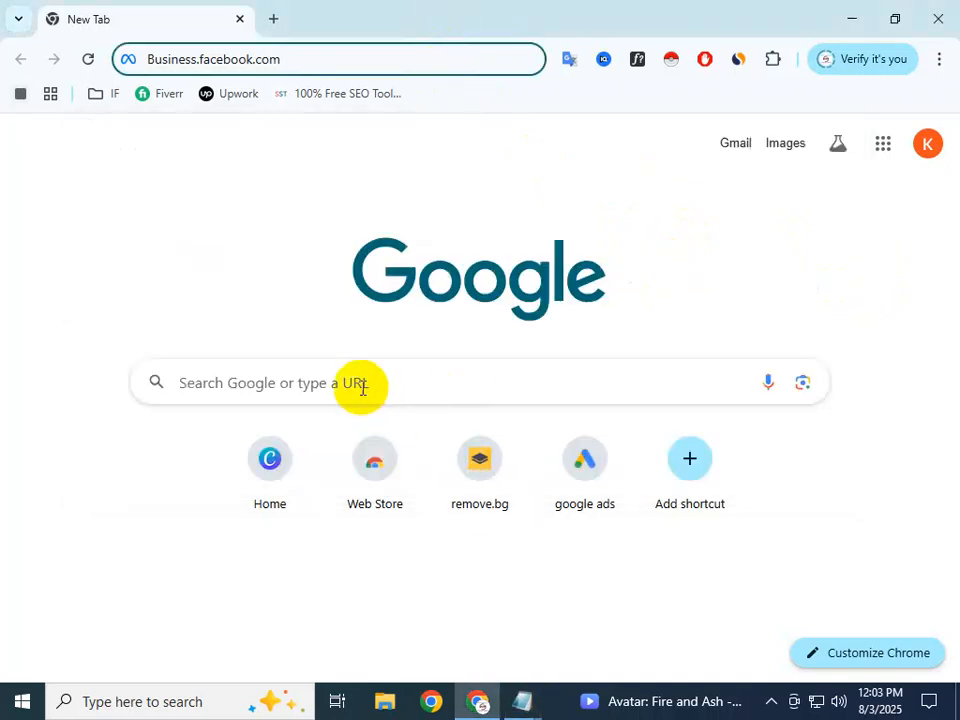
key("Return")
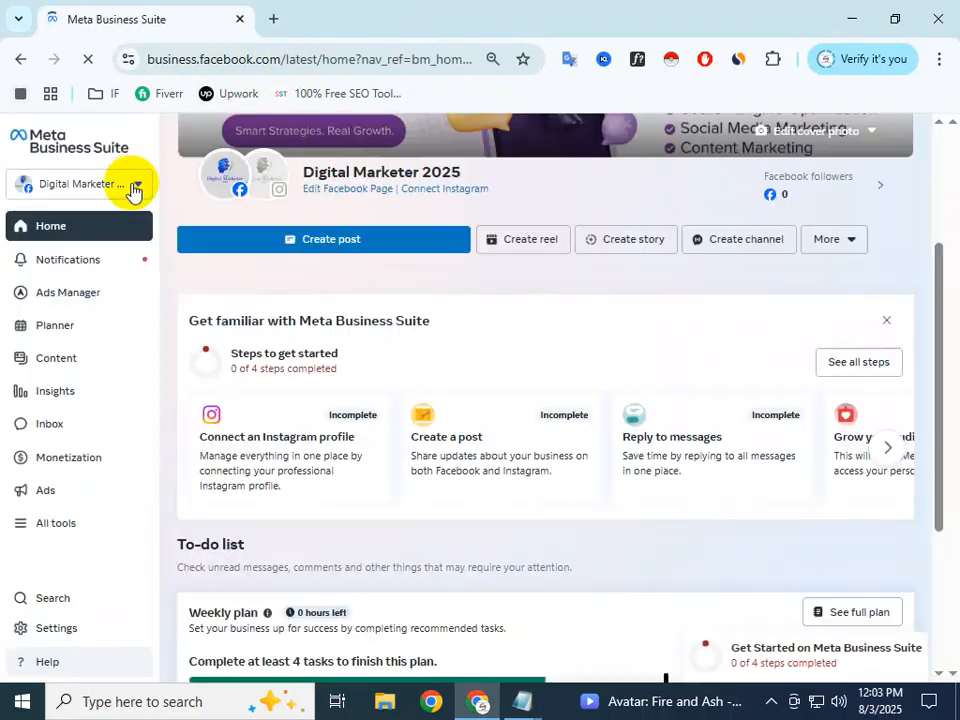
left_click(131, 186)
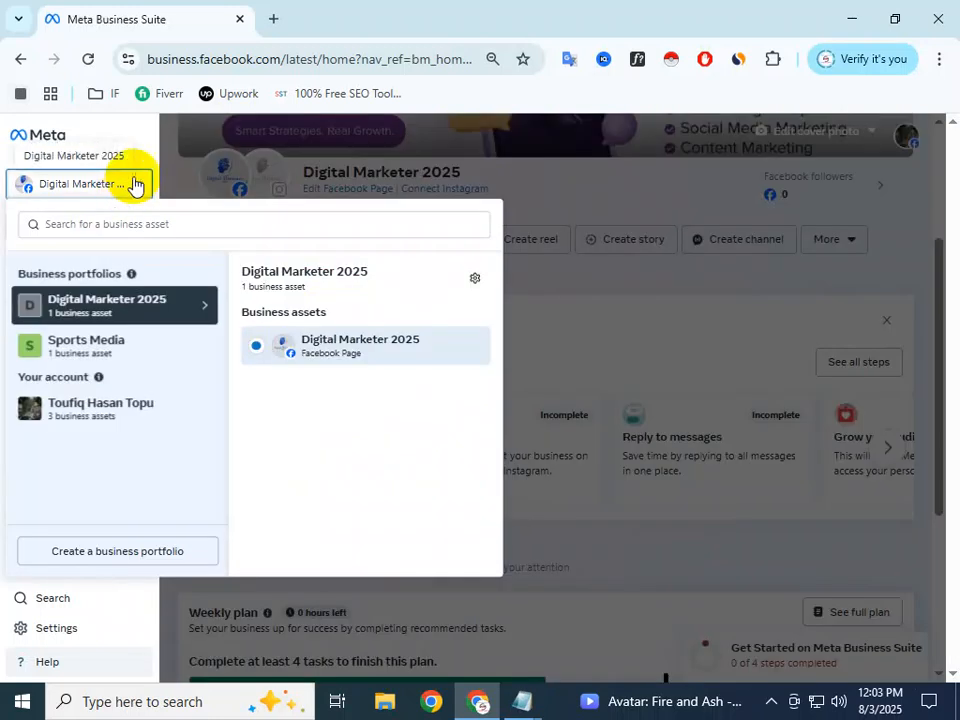
left_click(133, 183)
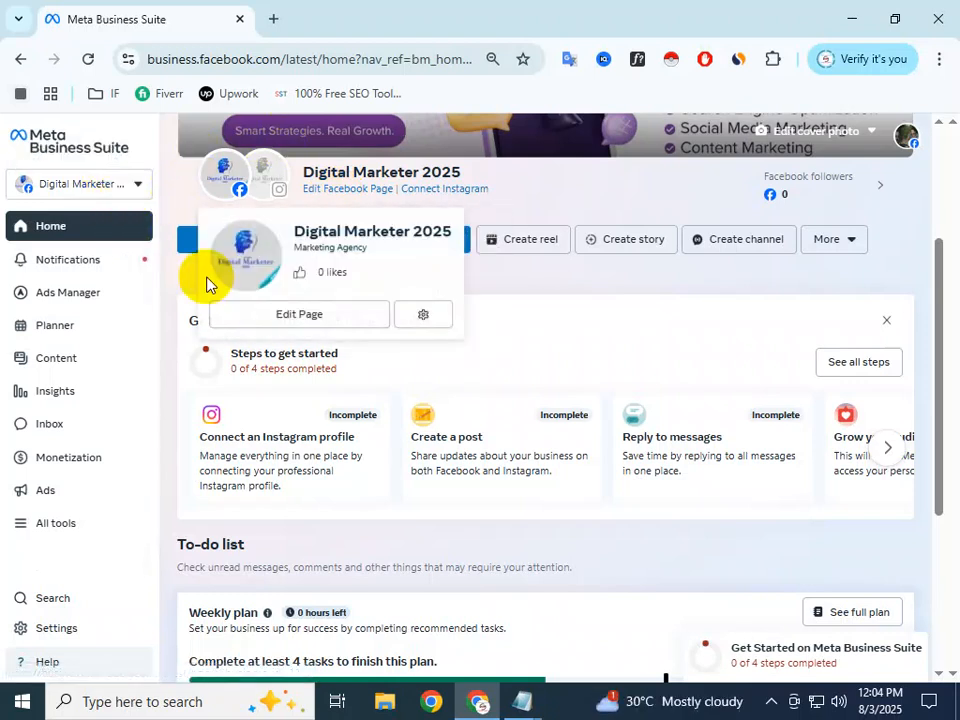
scroll(117, 285, "down", 3)
scroll(110, 282, "up", 3)
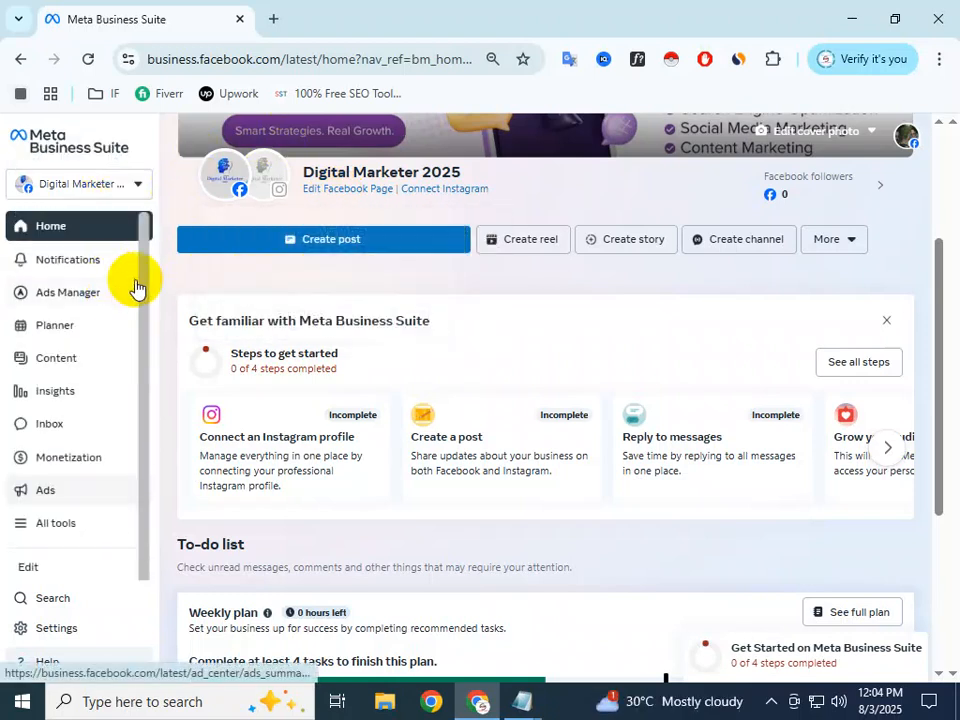
left_click(134, 185)
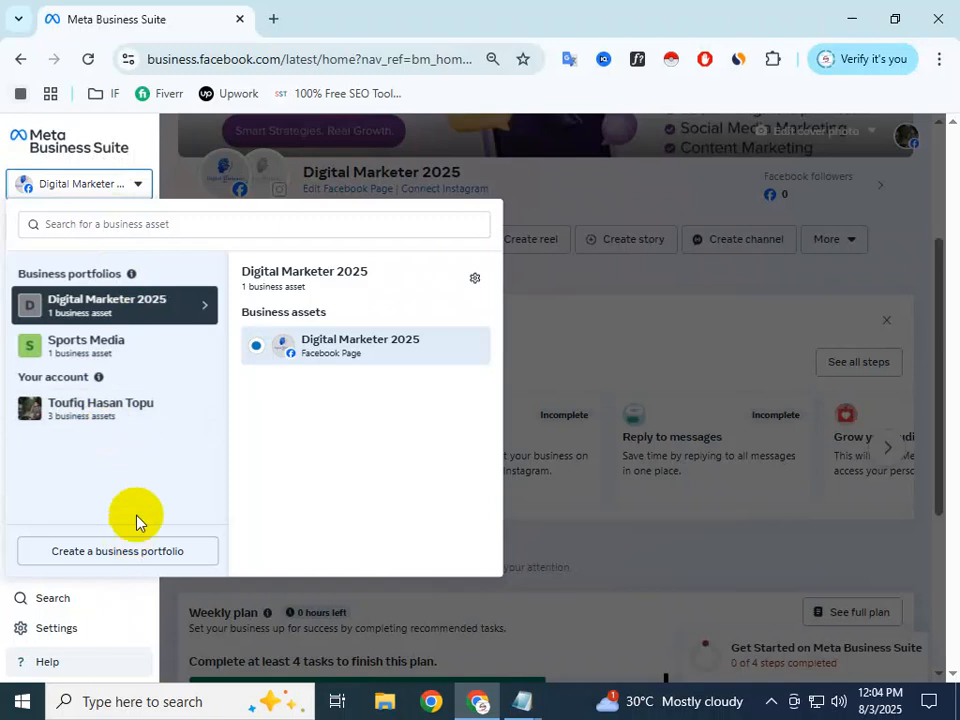
left_click(505, 138)
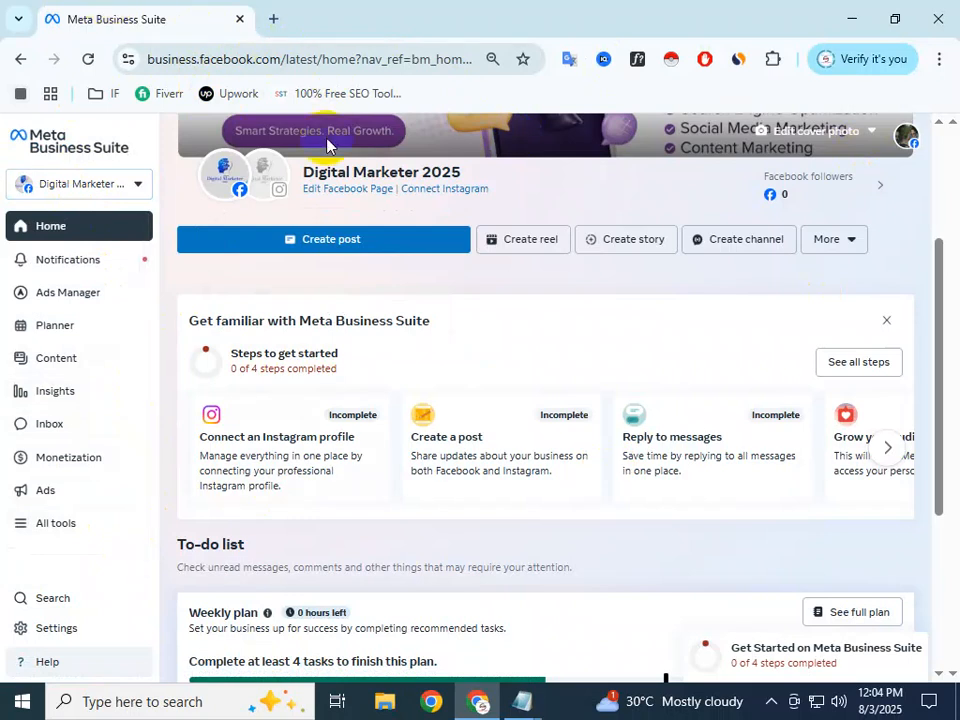
left_click(116, 186)
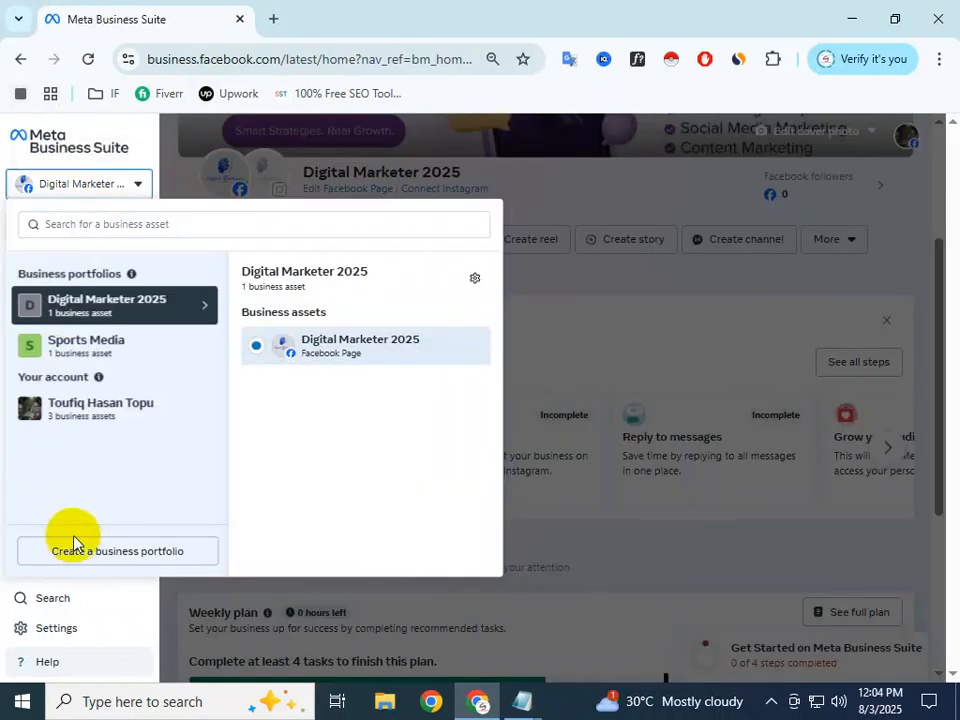
left_click(113, 556)
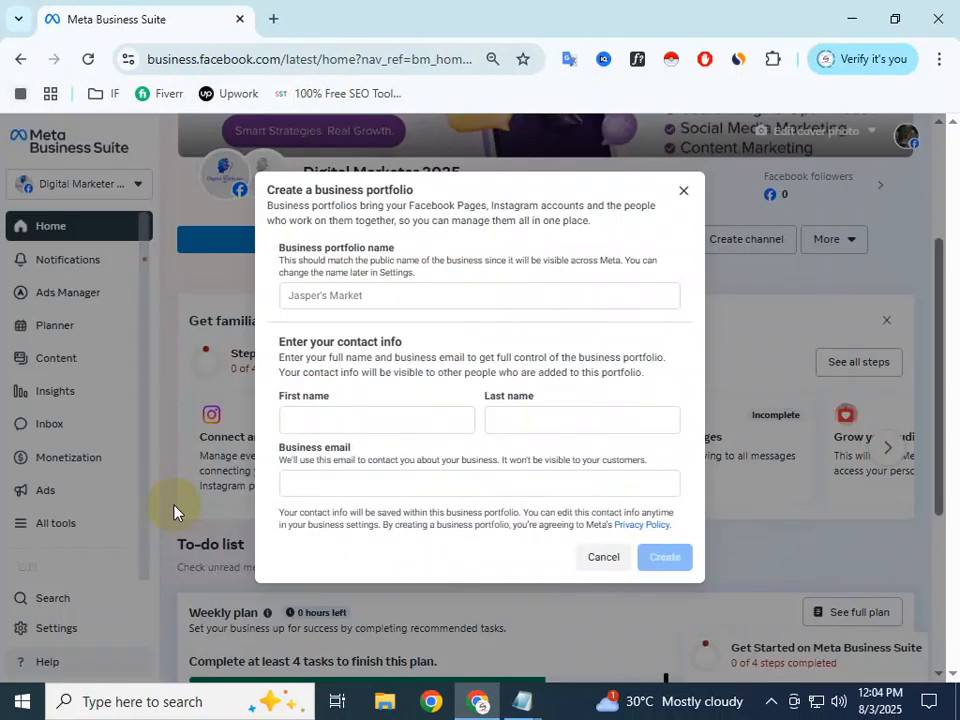
left_click(681, 192)
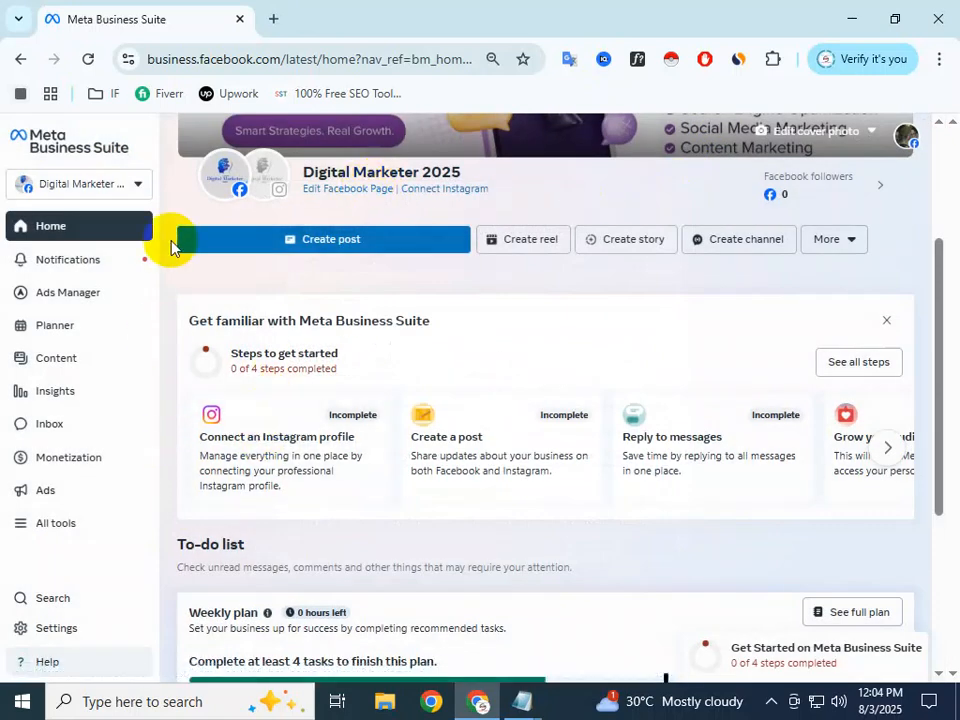
Step: Start creating a new business portfolio and enter "Marketing King" as the business portfolio name
left_click(139, 190)
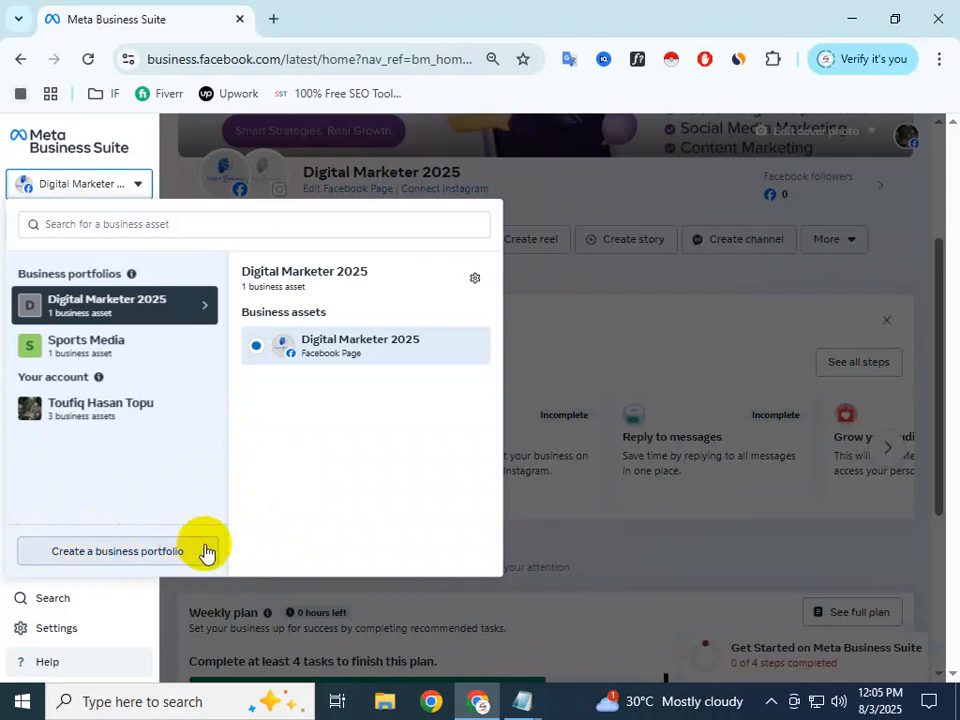
left_click(110, 549)
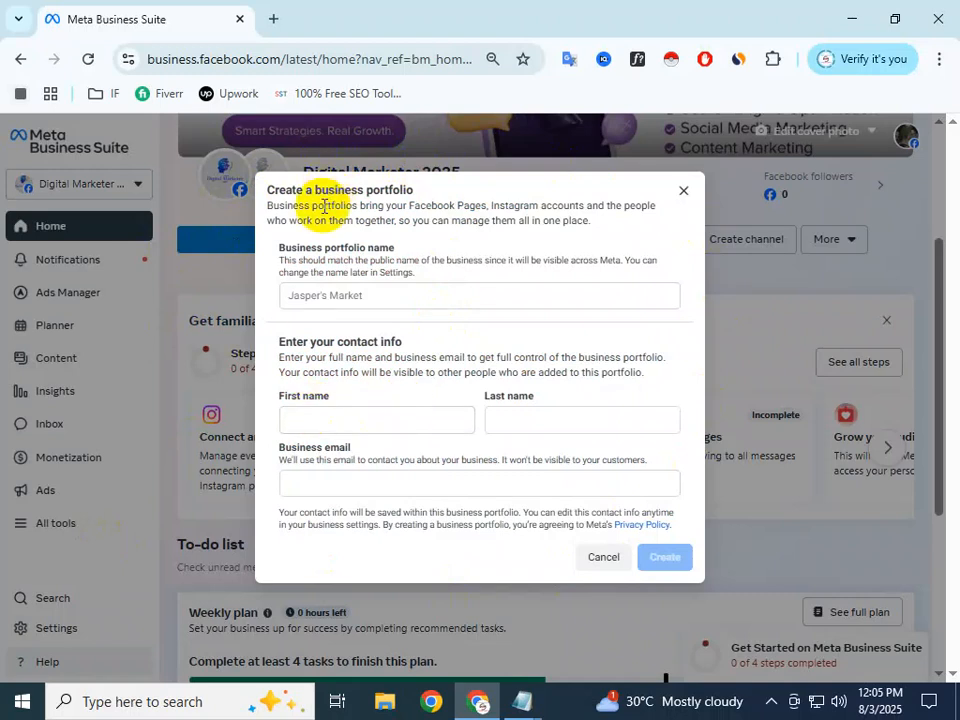
left_click(311, 296)
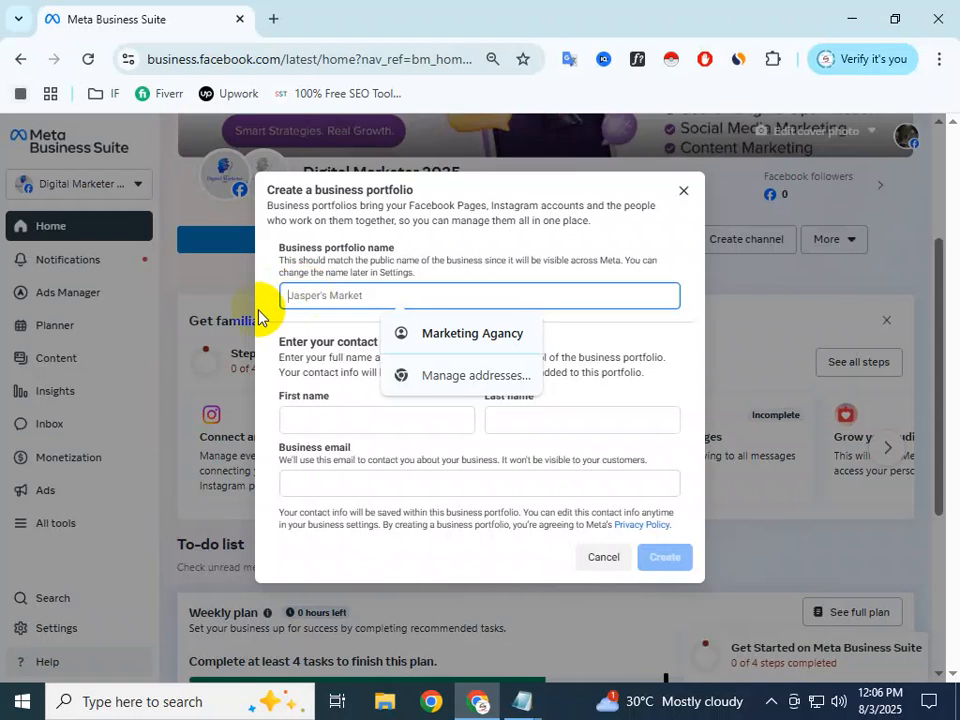
left_click(320, 297)
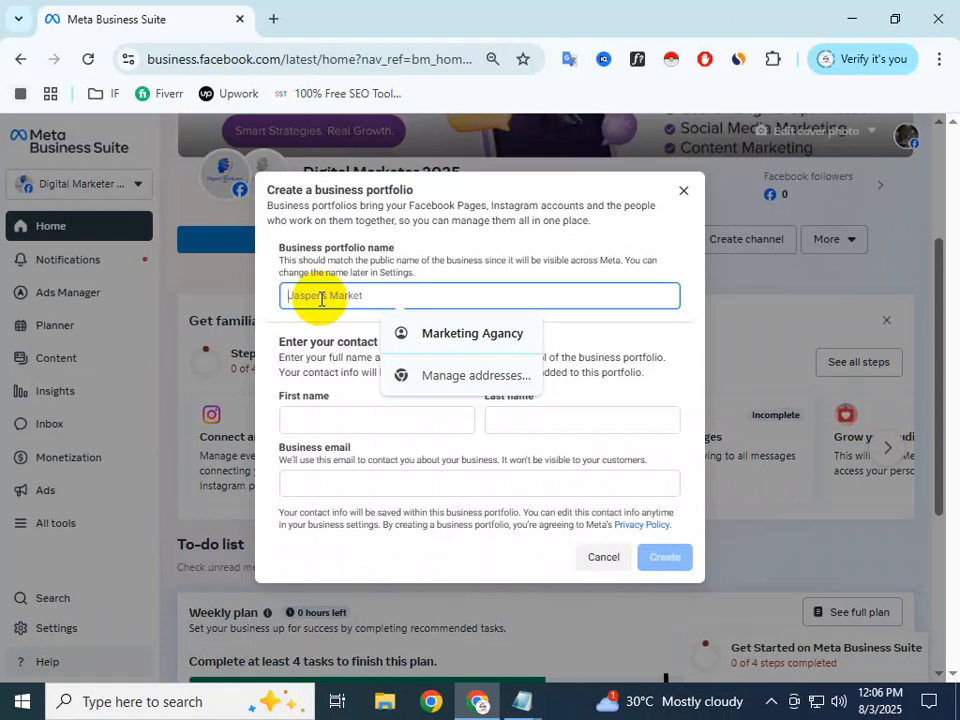
type("Ma")
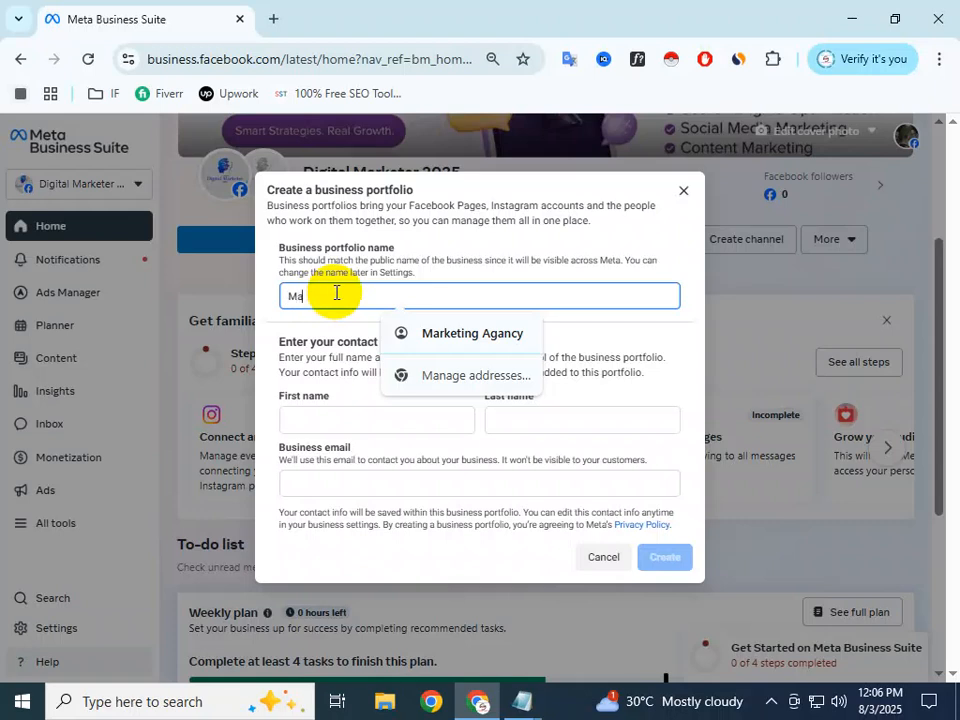
type("rketing Kin")
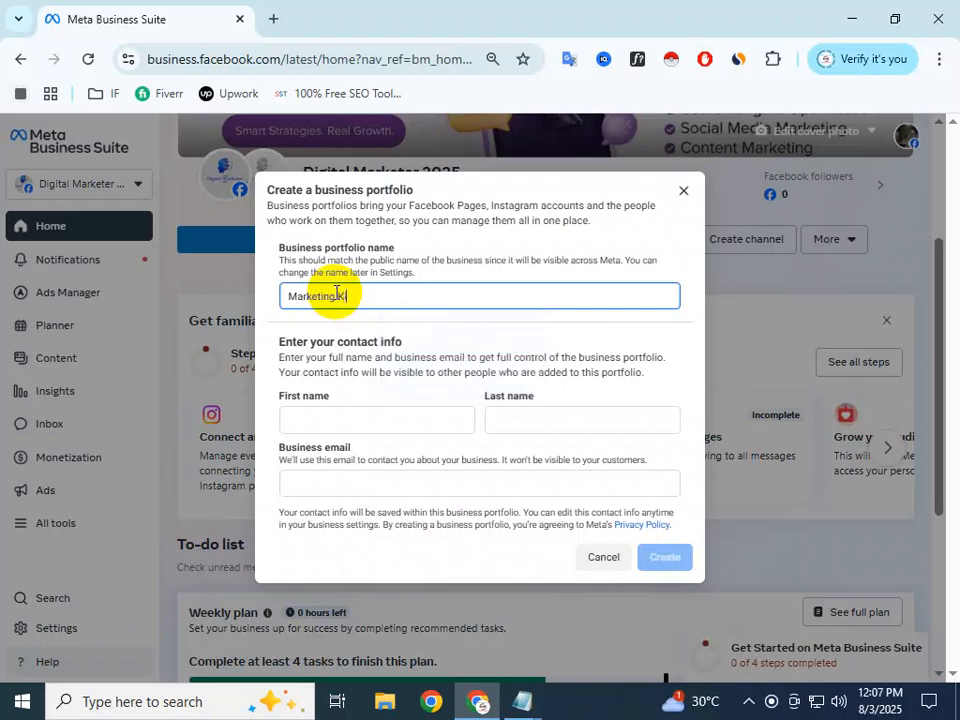
type("g")
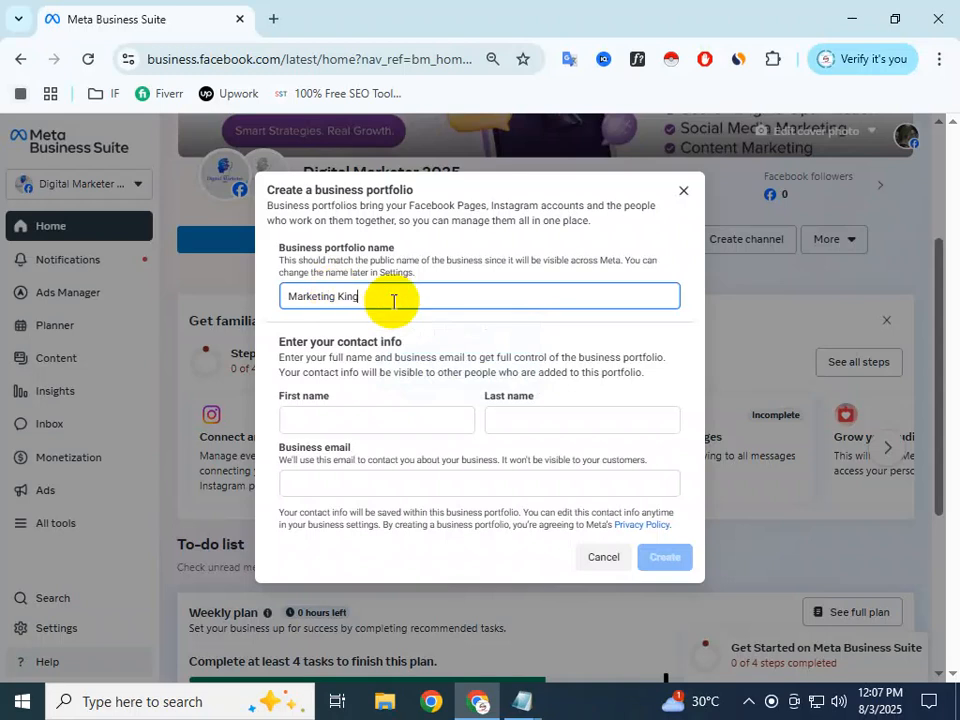
left_click(381, 413)
left_click(338, 296)
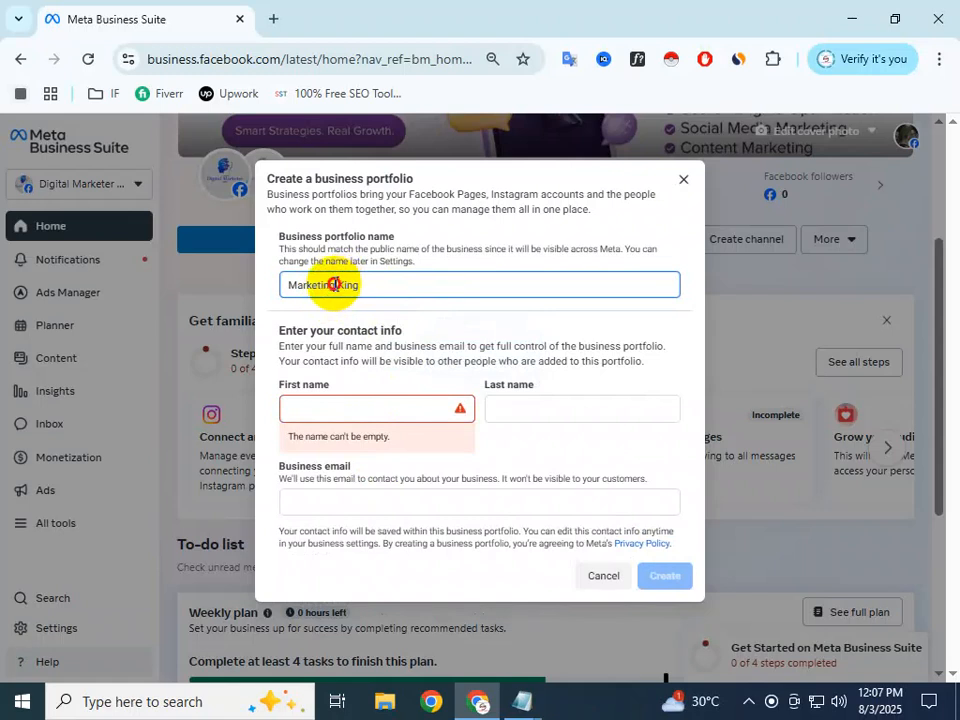
Step: Fill in the contact info by copying "Marketing" as first name and "King" as last name from the business portfolio name
left_click_drag(338, 284, 271, 282)
key("ctrl+c")
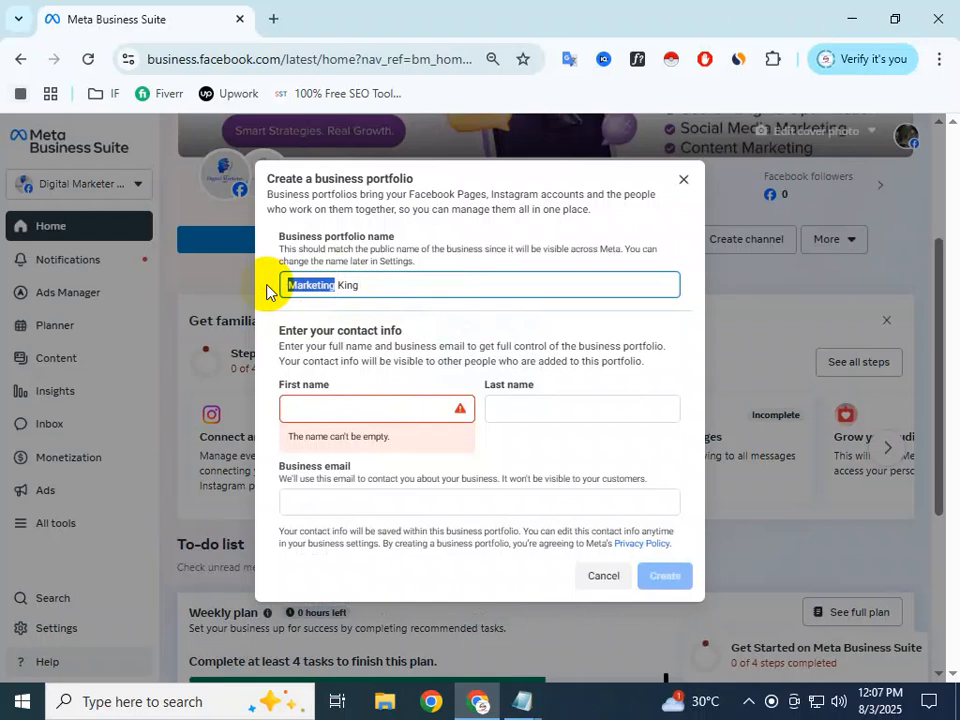
left_click(337, 405)
key("ctrl+v")
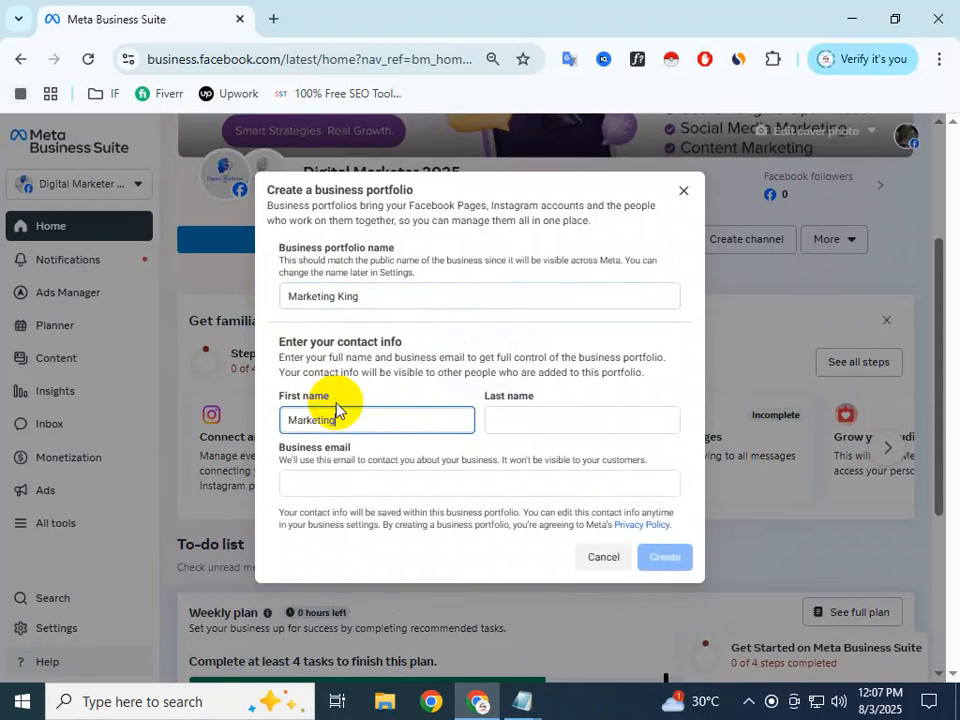
left_click_drag(364, 296, 335, 298)
key("ctrl+c")
left_click(520, 420)
key("ctrl+v")
left_click(632, 397)
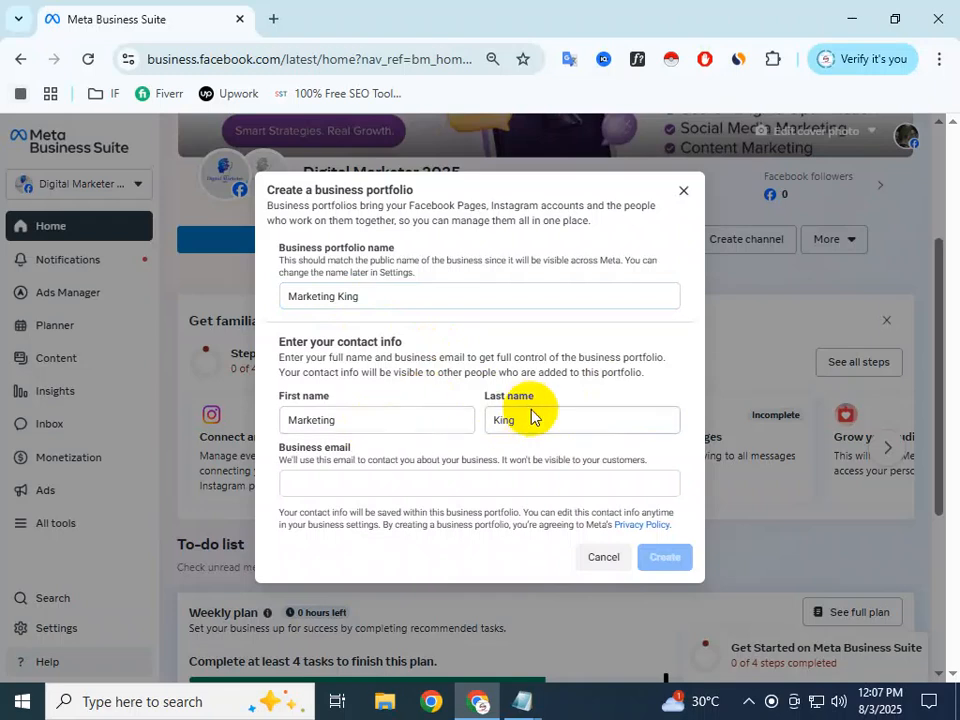
Step: Copy the signed-in Google account's e-mail address into the business email field and submit the new business portfolio
left_click(369, 483)
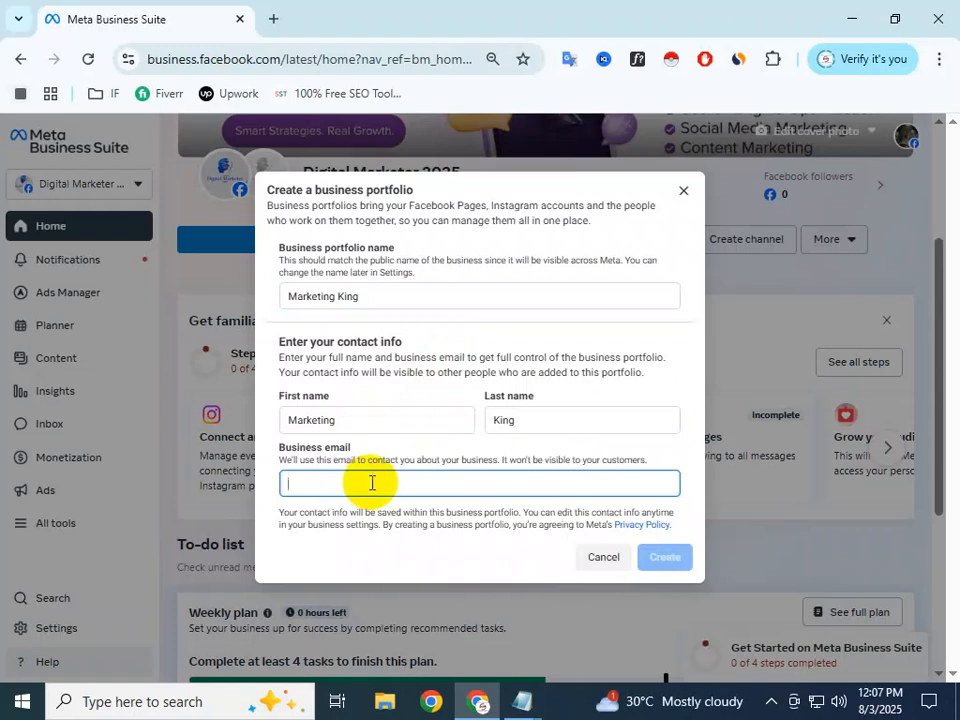
left_click(266, 22)
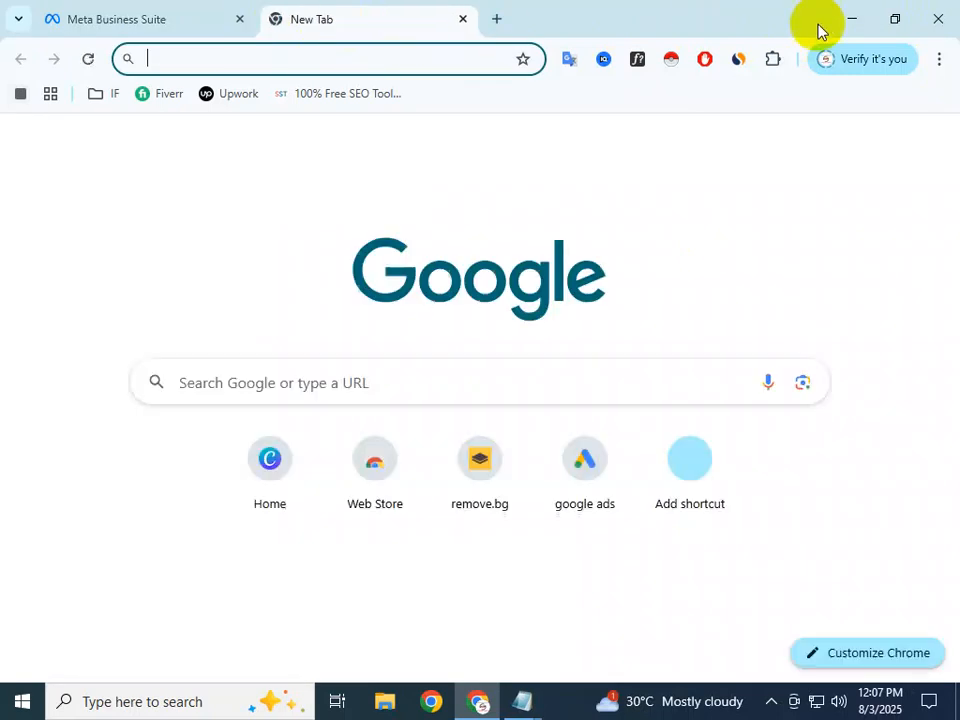
left_click(915, 140)
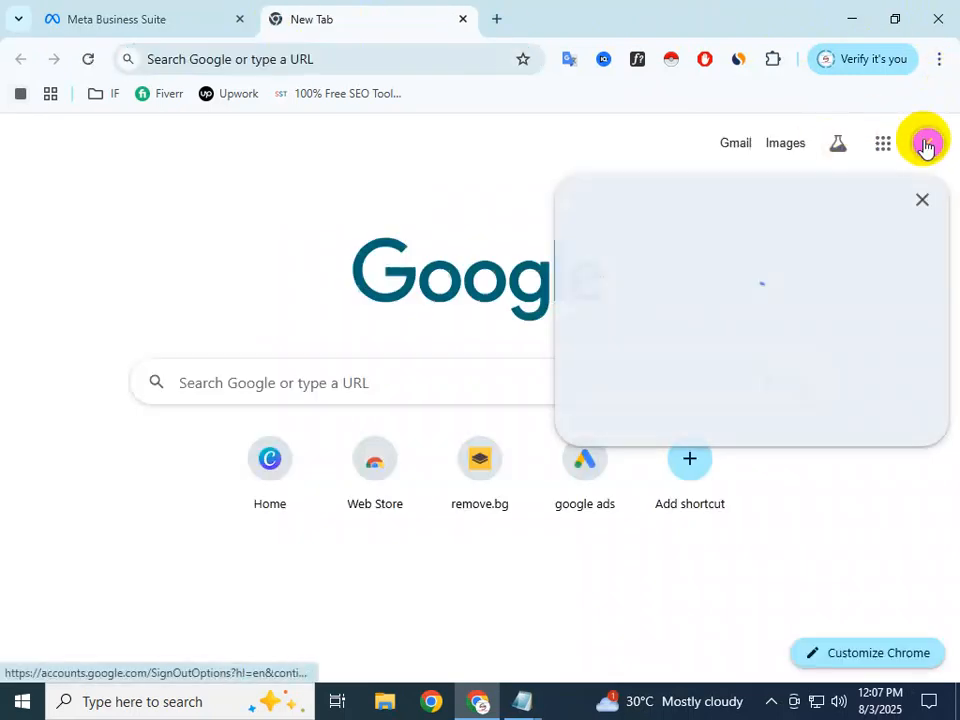
left_click_drag(833, 206, 666, 210)
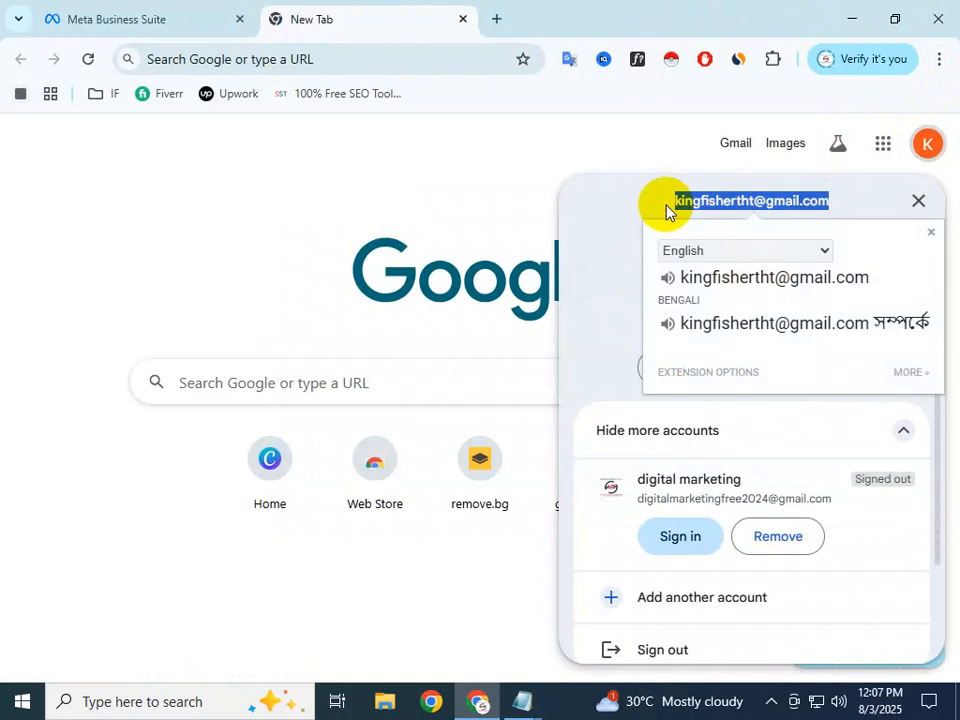
left_click(182, 15)
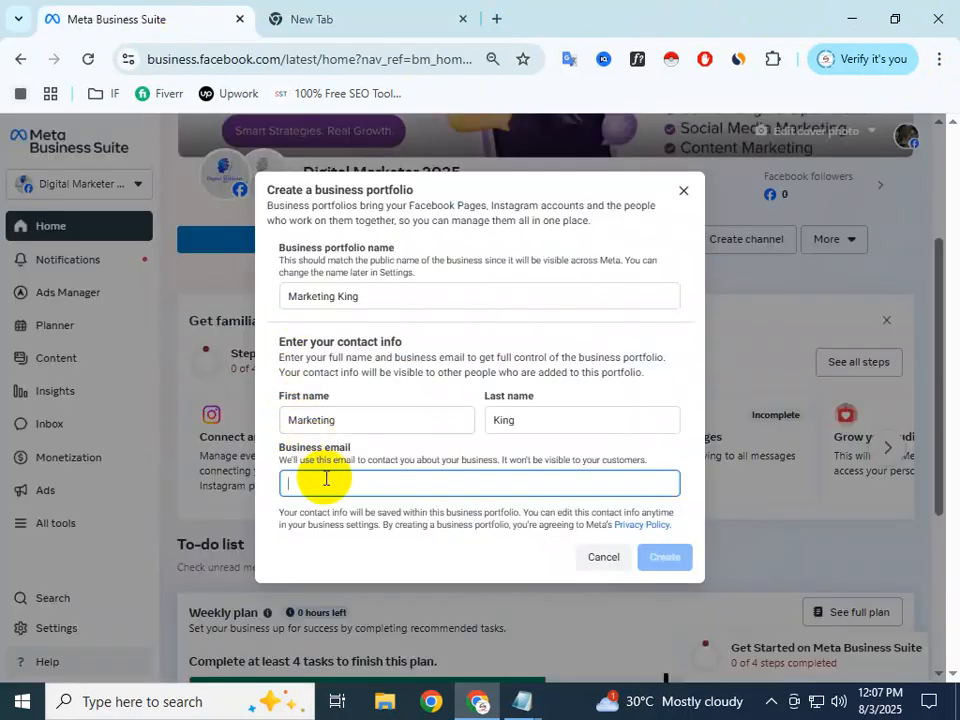
key("ctrl+v")
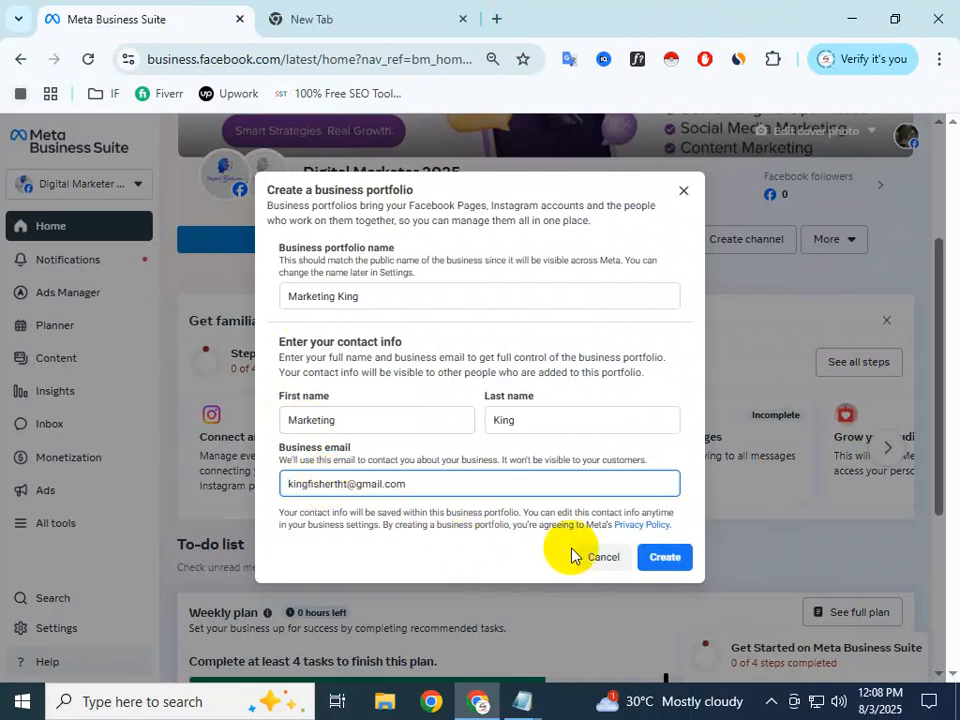
left_click(656, 562)
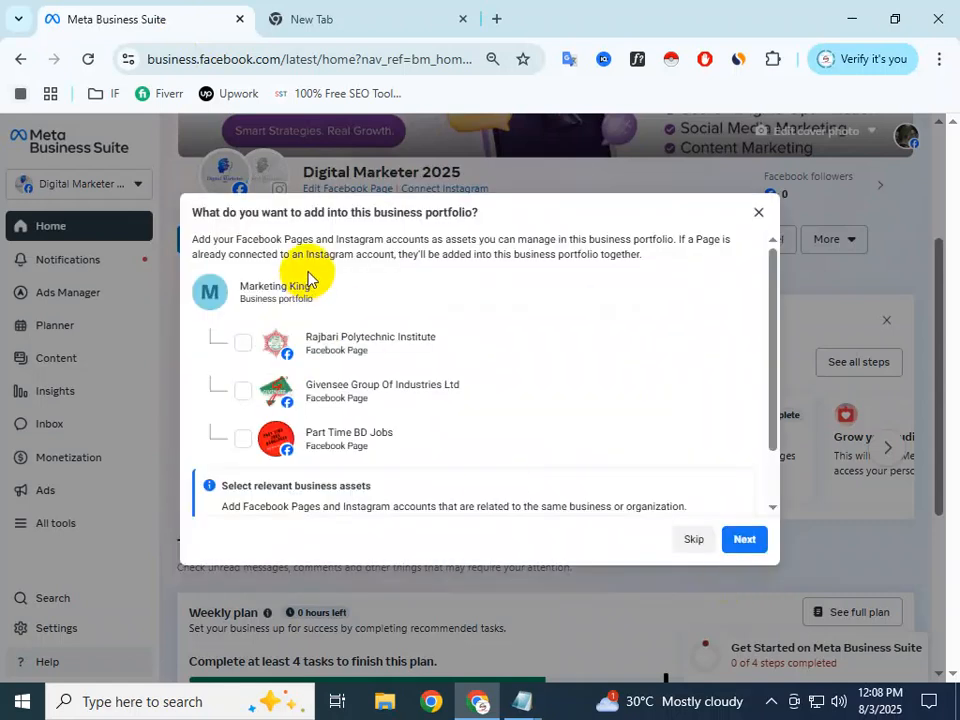
Step: Look through the Facebook Pages offered for the Marketing King portfolio and skip adding any of them
scroll(406, 379, "down", 1)
scroll(411, 366, "up", 1)
scroll(343, 306, "down", 2)
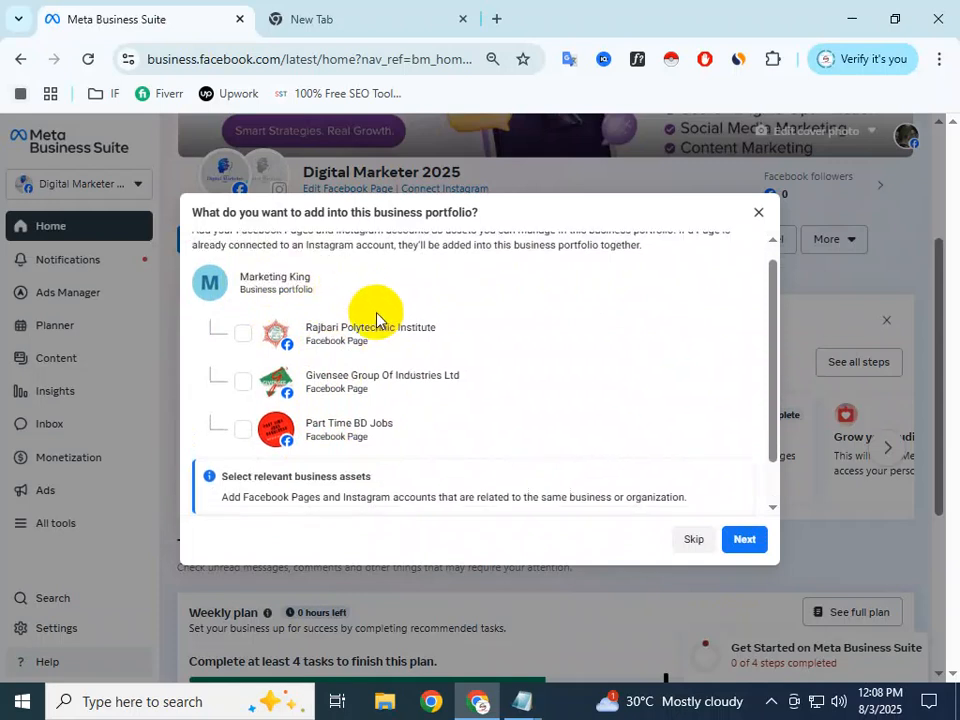
scroll(322, 270, "up", 2)
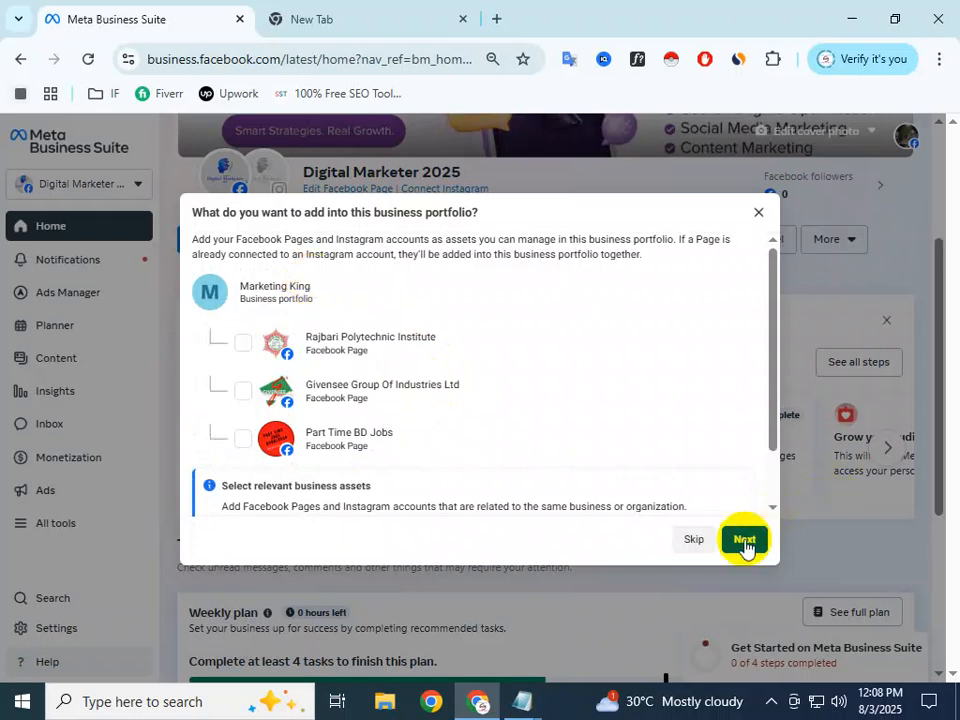
left_click(694, 541)
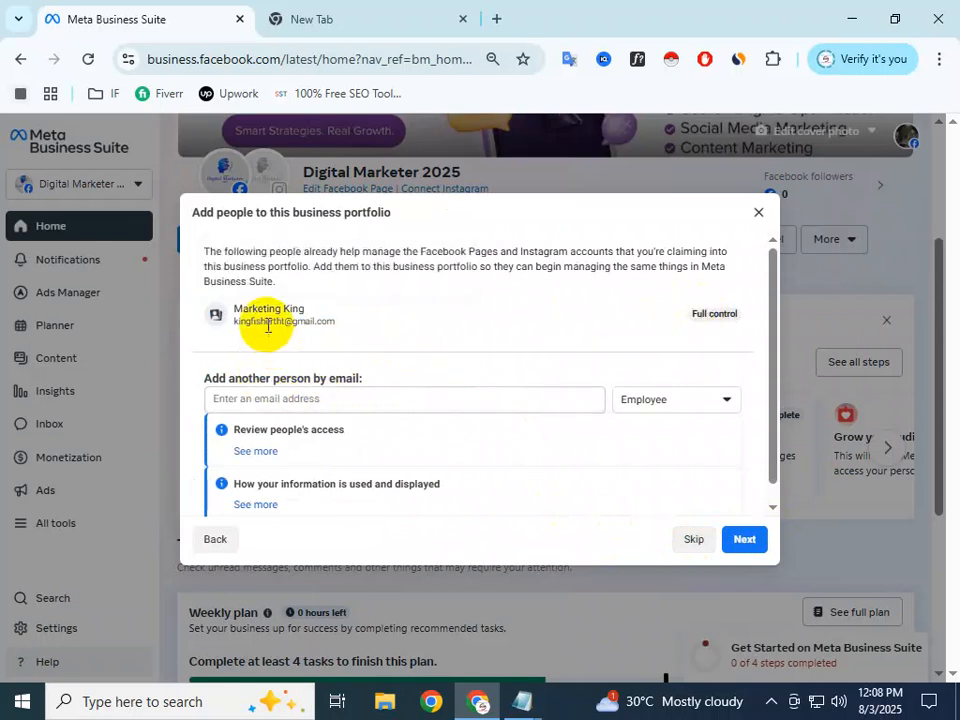
Step: Proceed without adding another person and confirm the Marketing King business portfolio
scroll(737, 435, "down", 1)
left_click(742, 539)
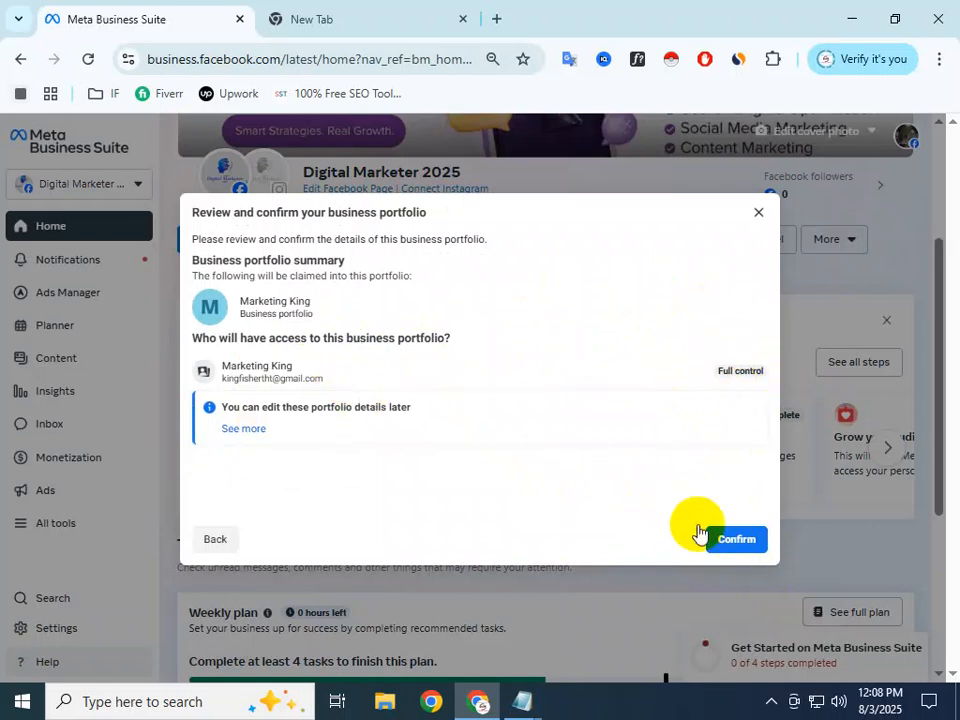
left_click(737, 542)
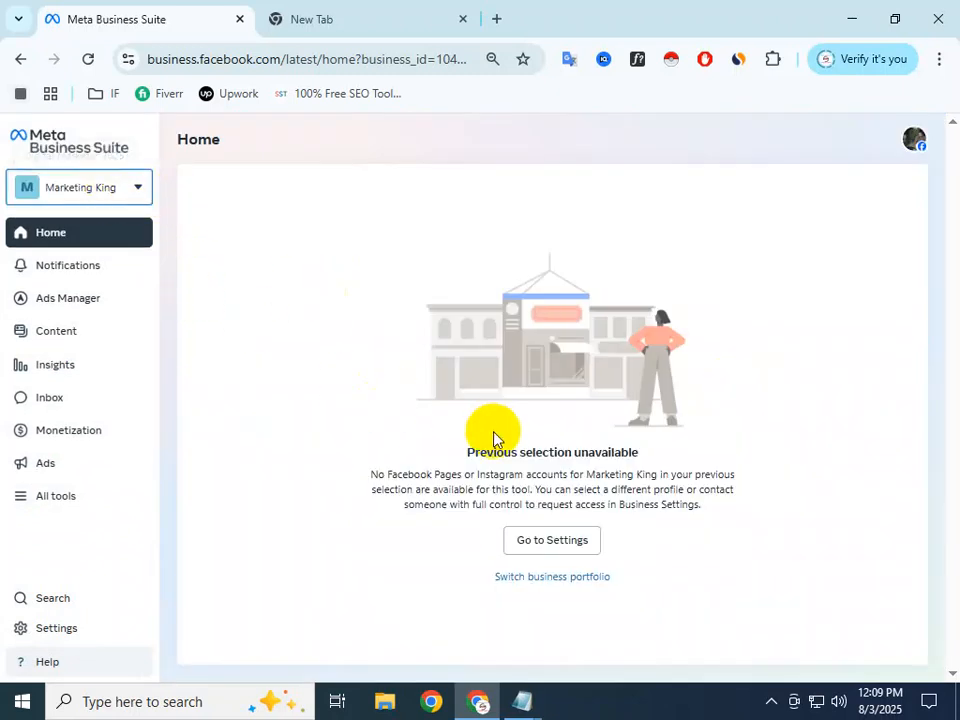
Step: Open the Pages settings of the Marketing King portfolio from the list of business portfolios
left_click(131, 198)
left_click(134, 190)
left_click(134, 190)
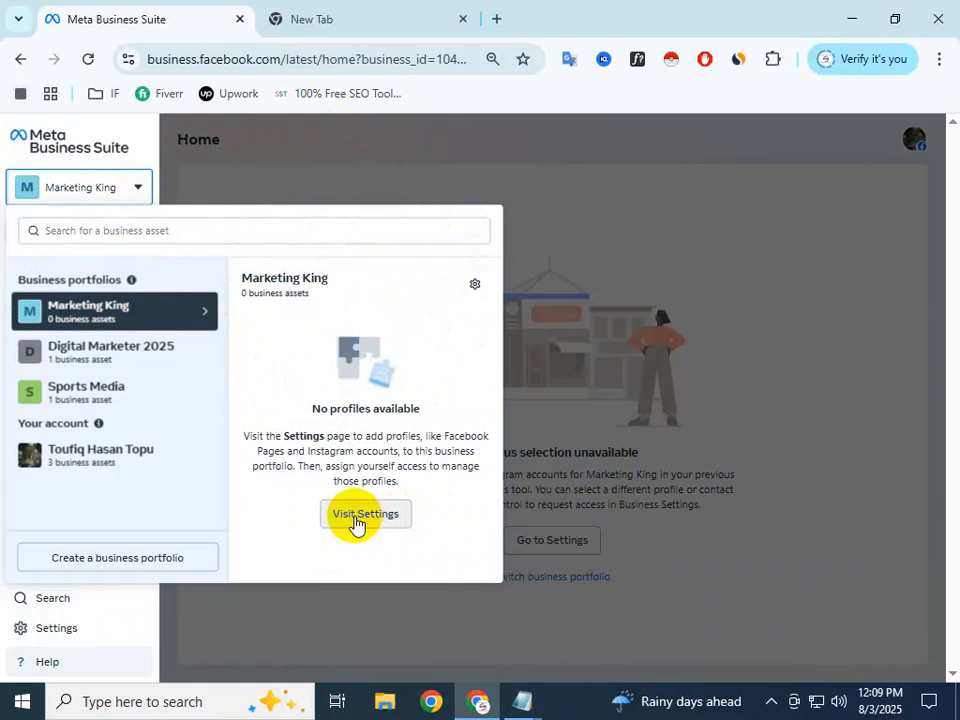
left_click(365, 514)
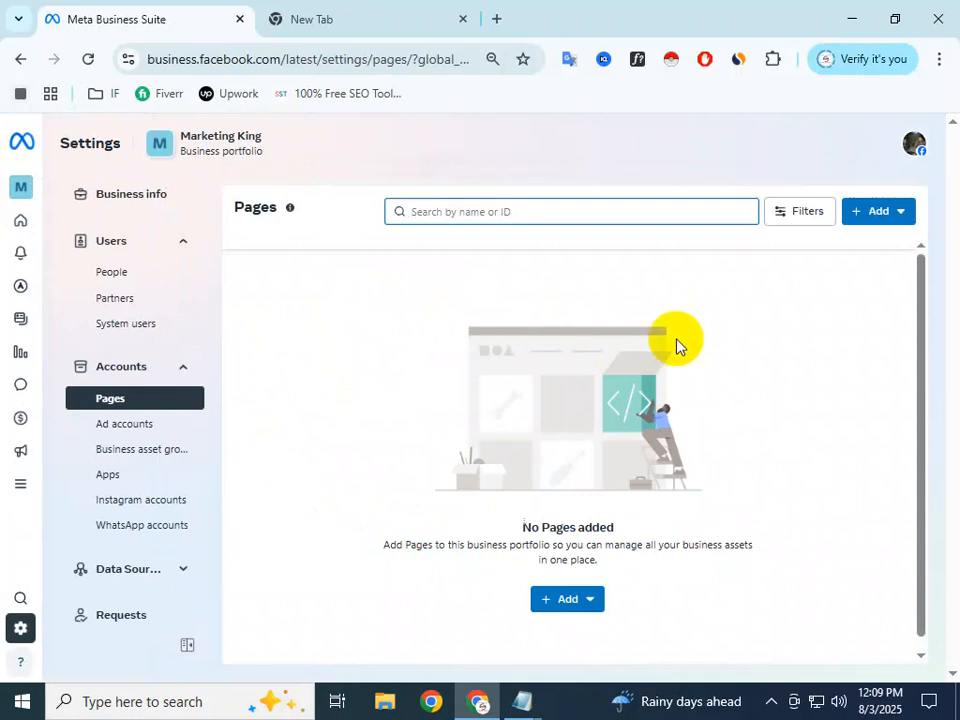
double_click(250, 208)
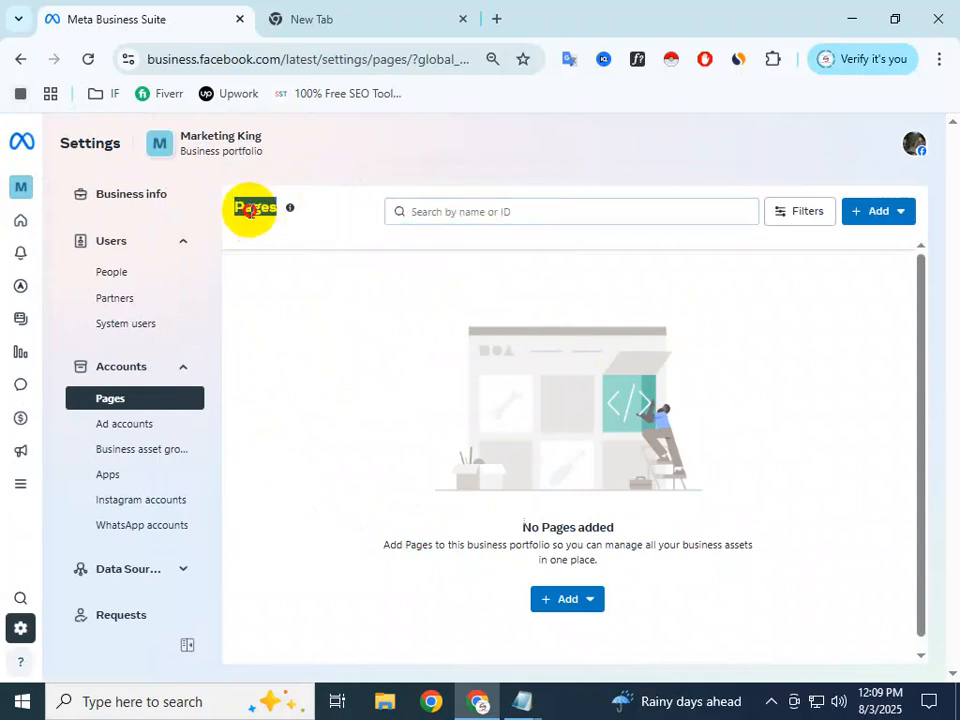
left_click(566, 216)
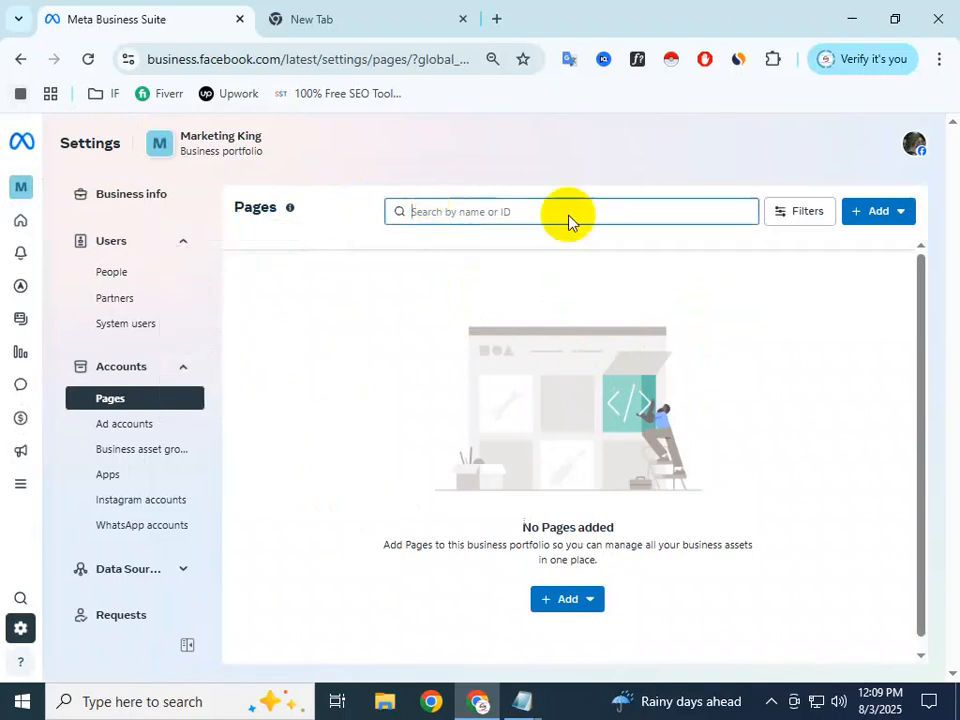
Step: Start creating a new Facebook Page in the Marketing King portfolio
left_click(577, 599)
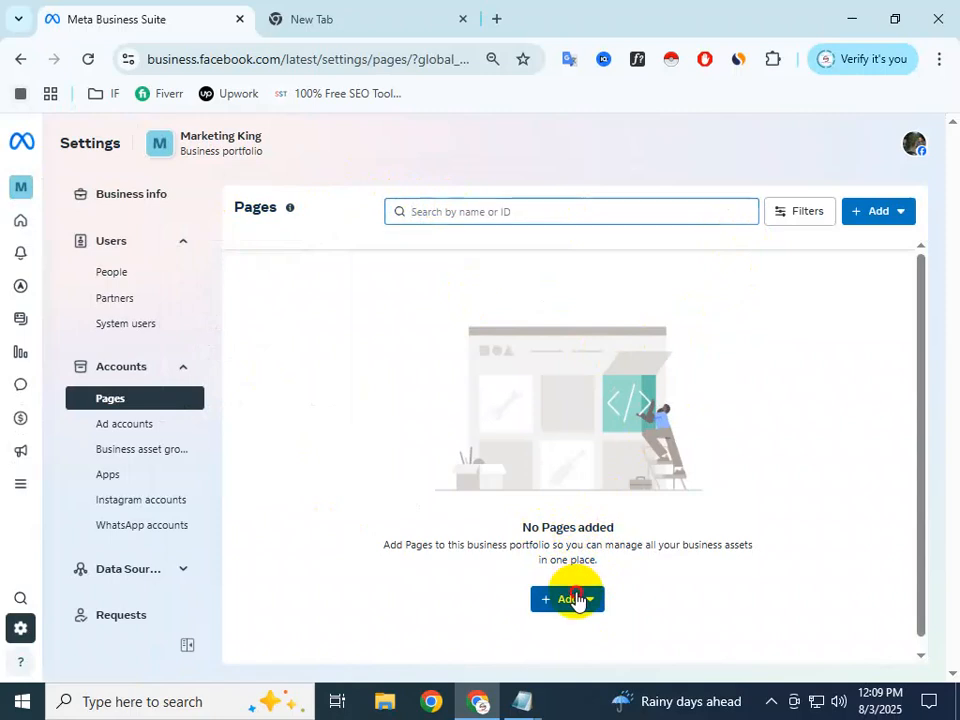
left_click(589, 601)
left_click(589, 601)
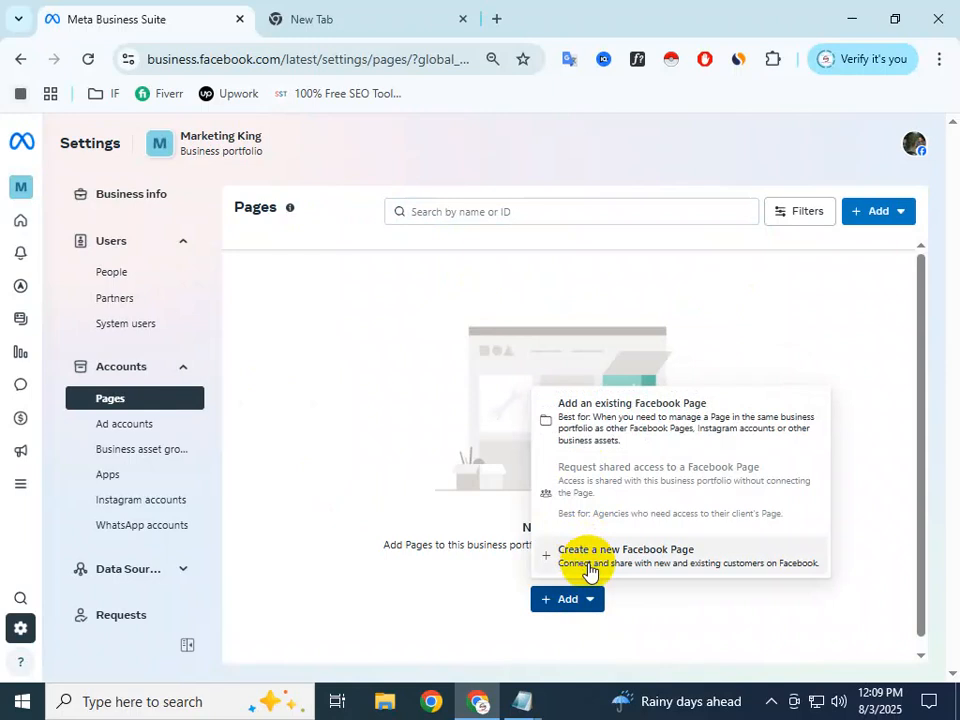
left_click(668, 567)
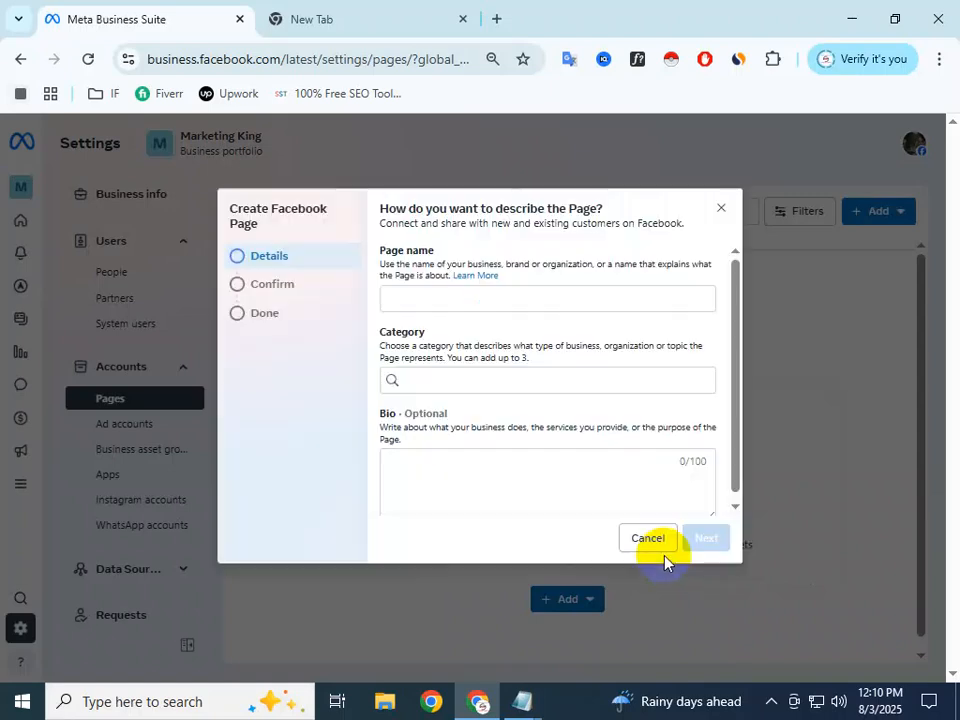
Step: Enter "Marketing King" as the name of the new Facebook Page
left_click(434, 299)
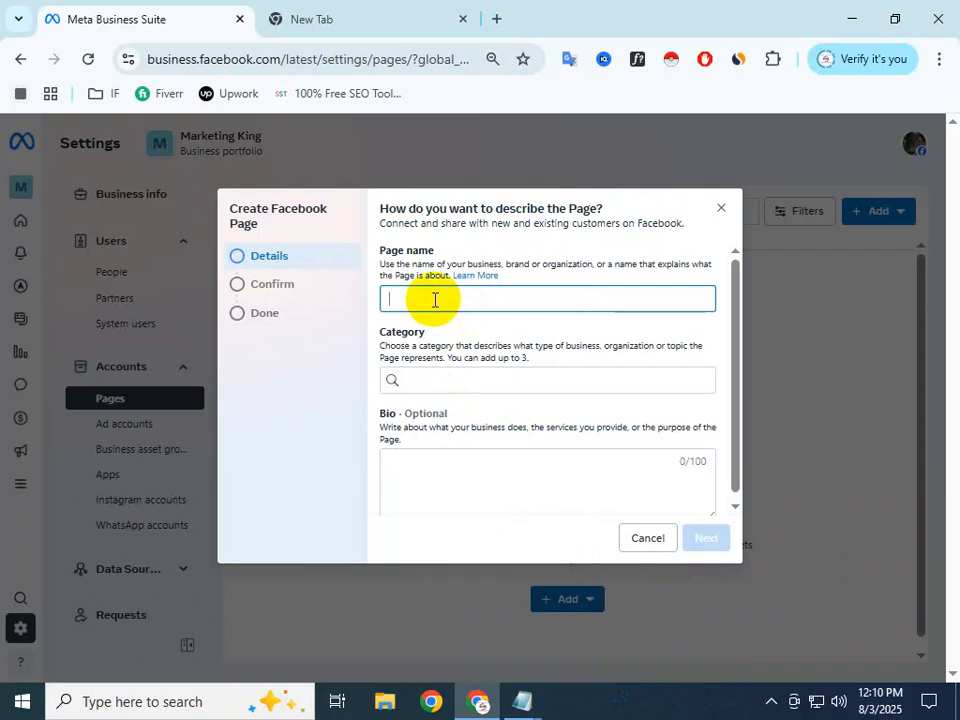
type("K")
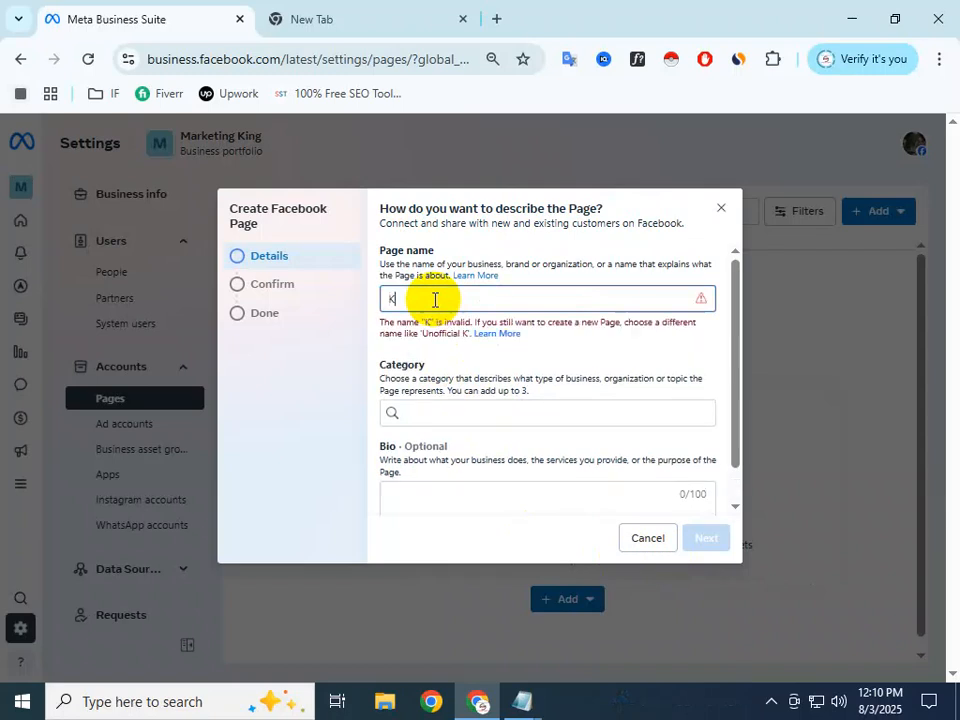
key("BackSpace")
type("Ma")
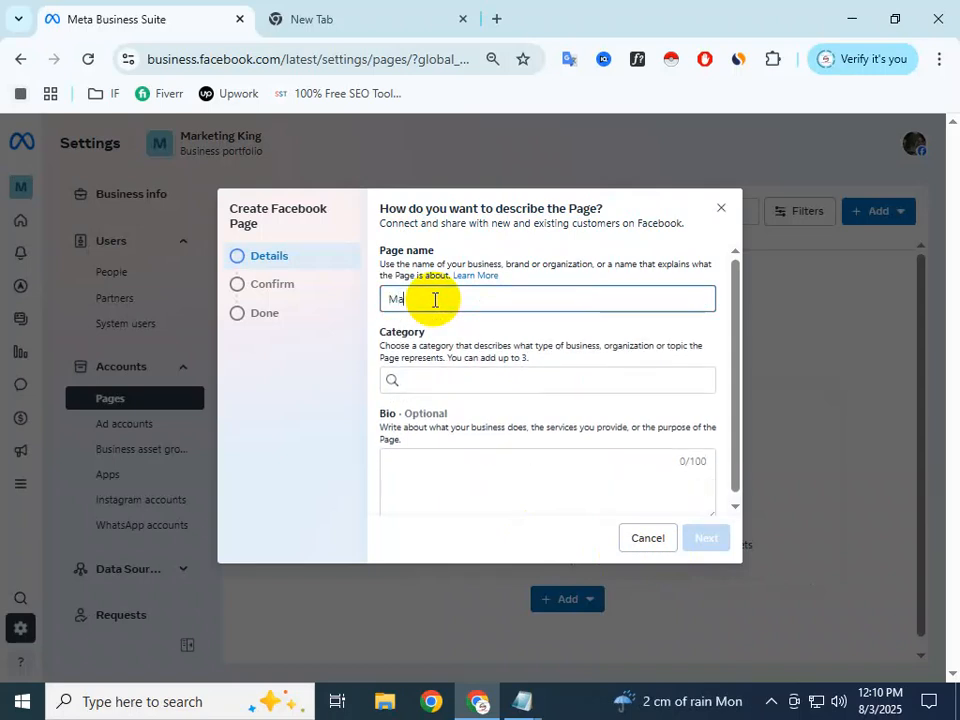
type("rketing")
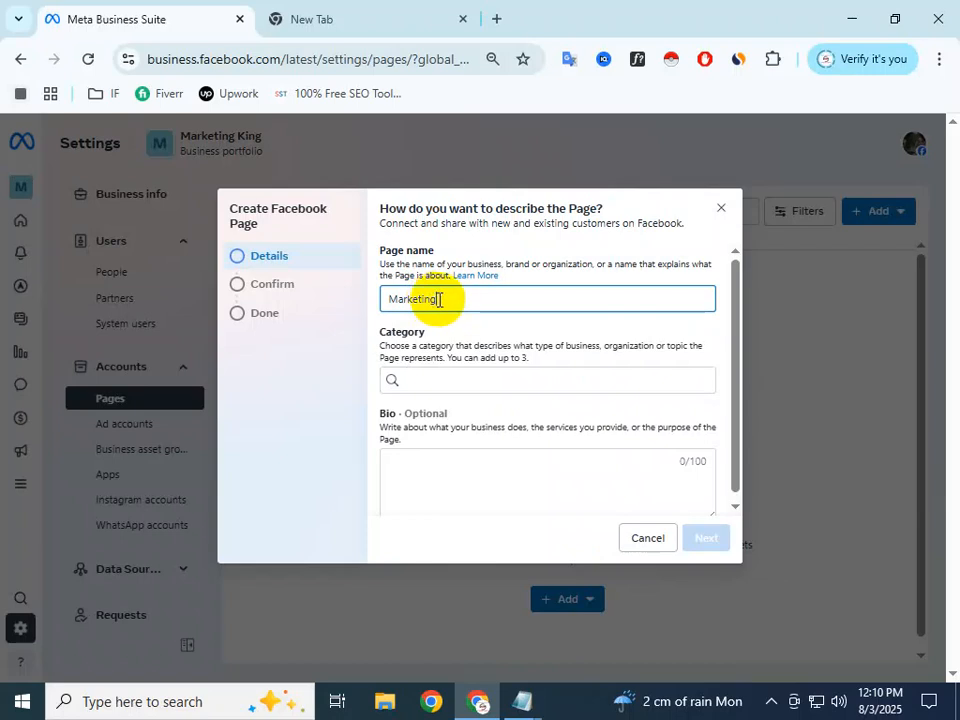
type("King")
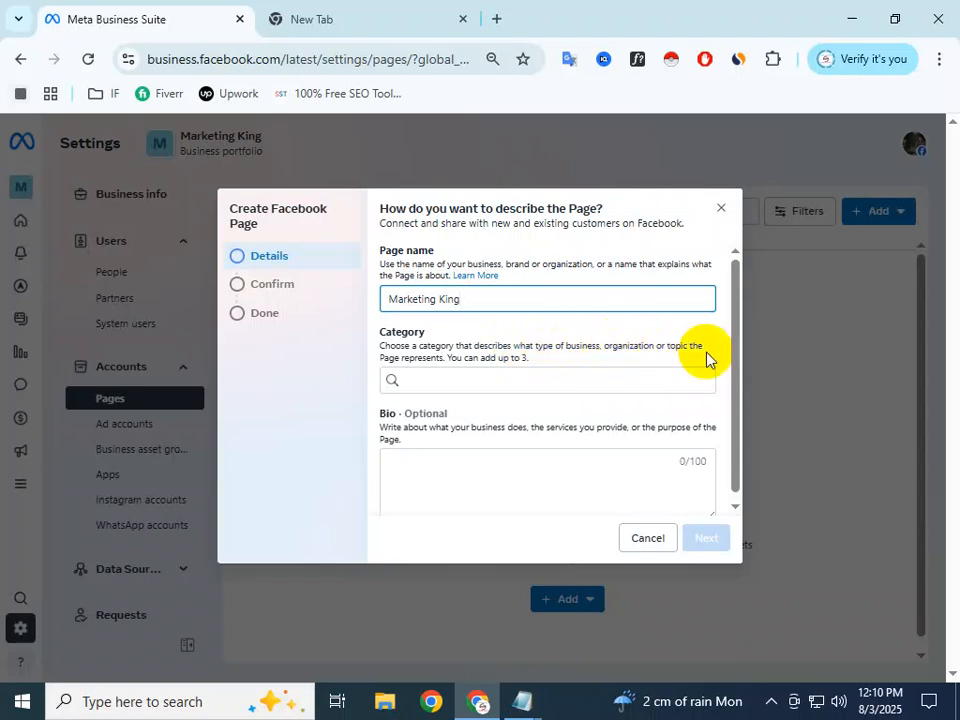
left_click(500, 378)
left_click(479, 299)
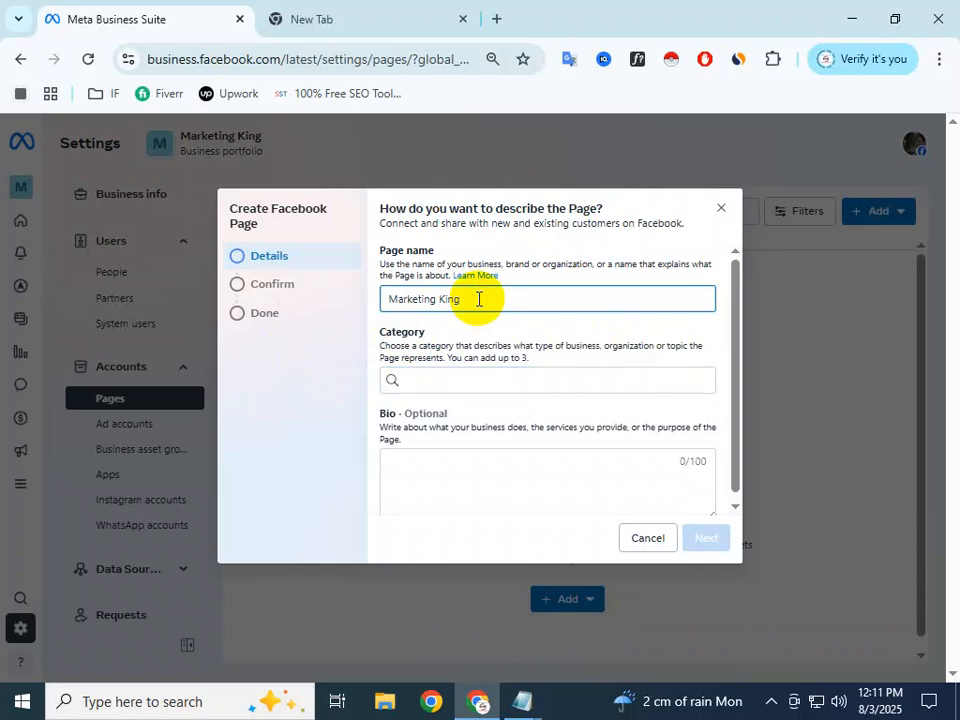
left_click(468, 300)
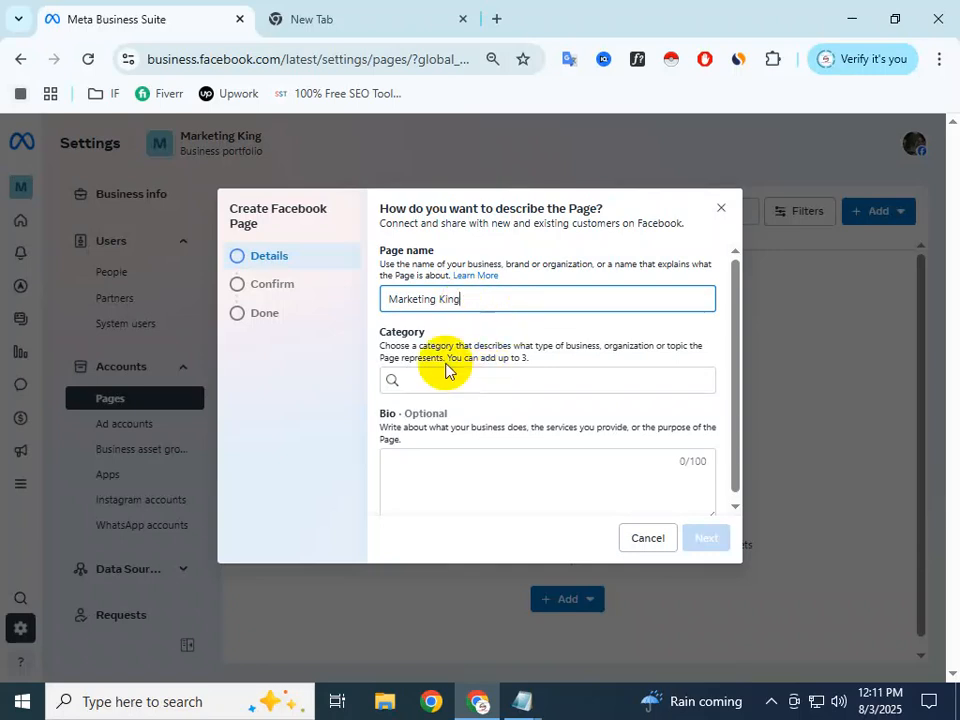
left_click(432, 386)
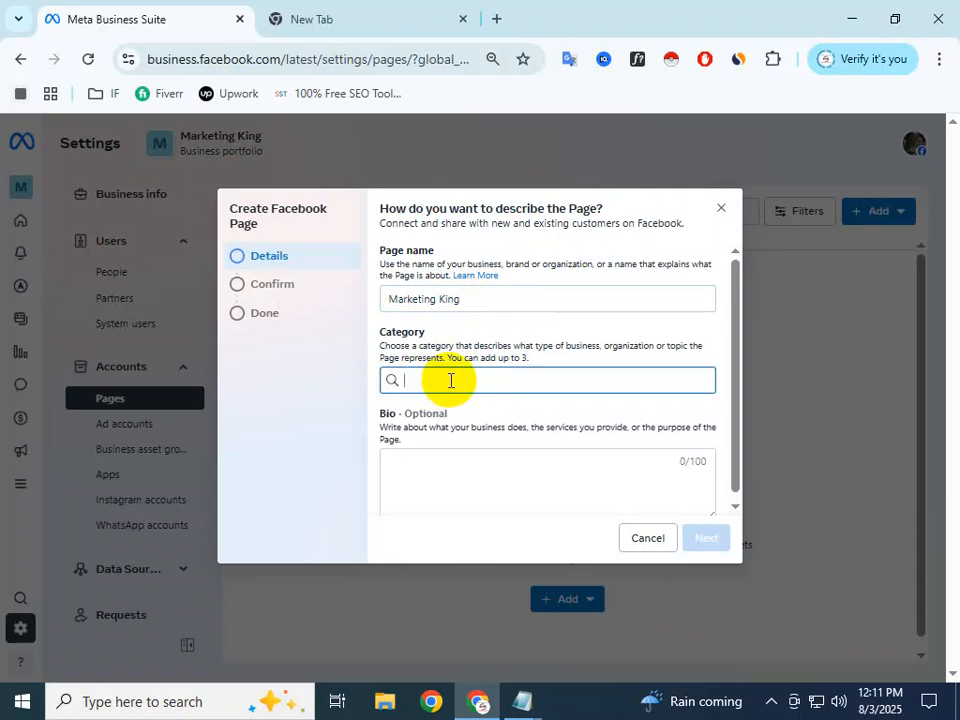
type("Bus")
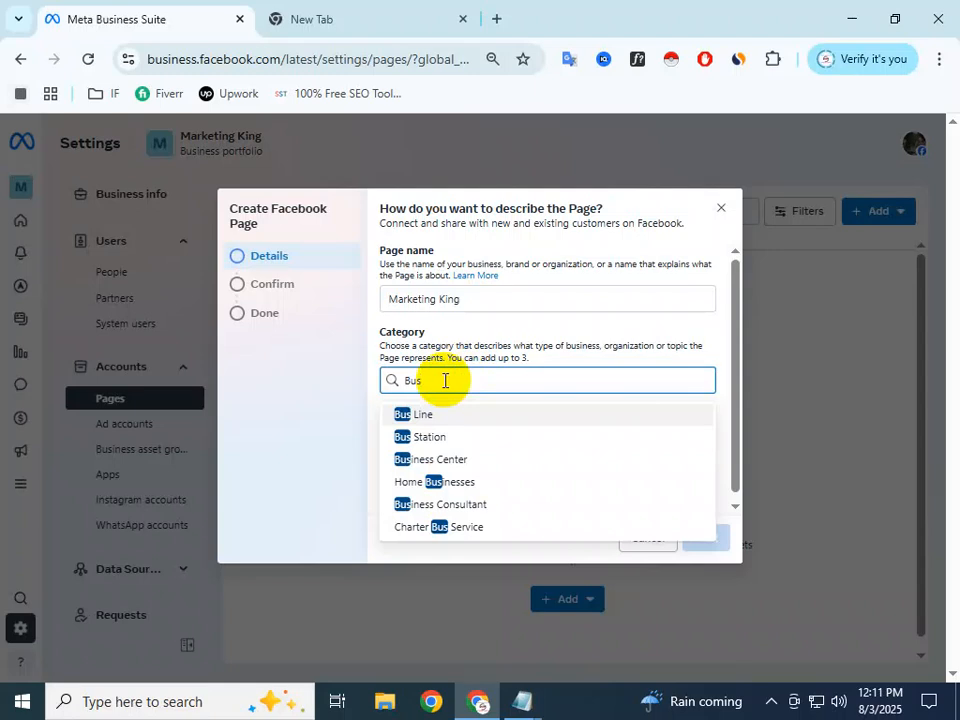
key("BackSpace")
key("BackSpace")
key("BackSpace")
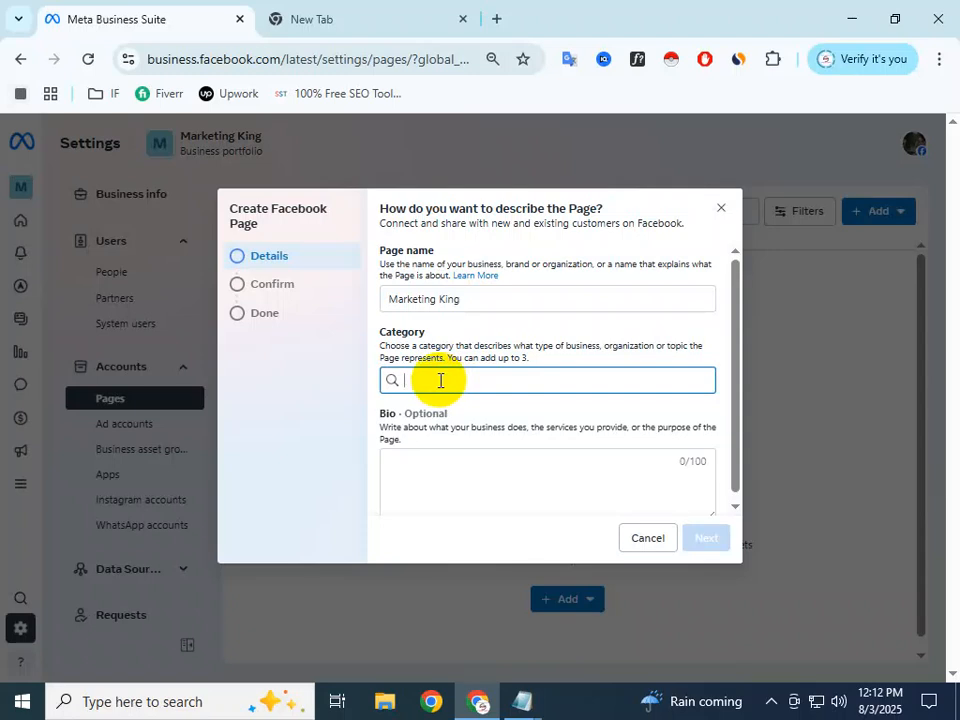
left_click(467, 299)
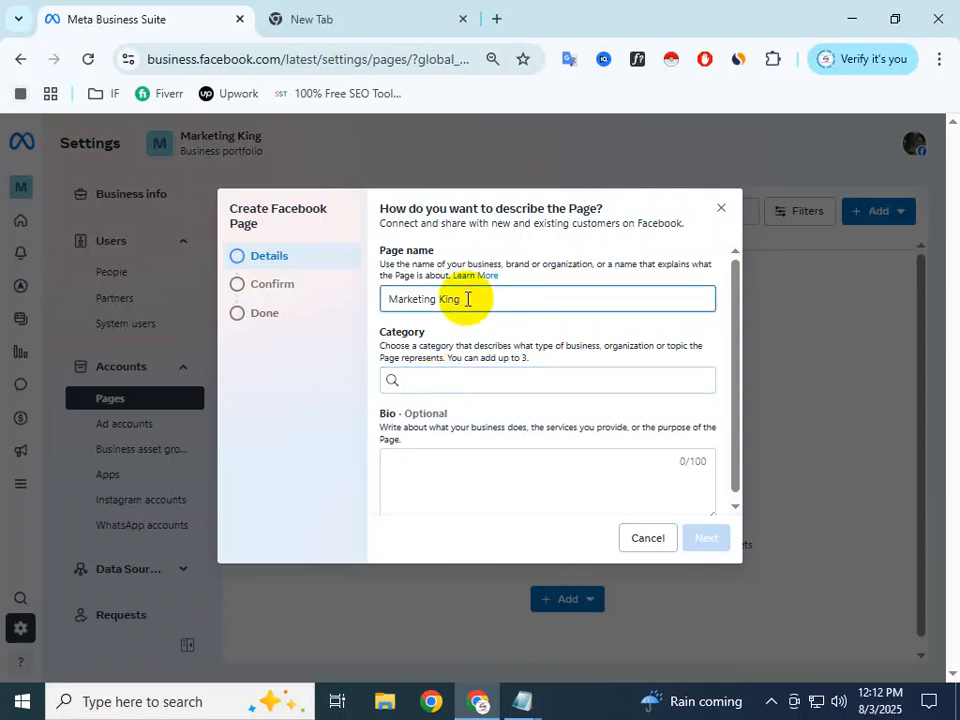
Step: Find and choose "Business Center" as the category of the new Facebook Page
left_click(445, 379)
type("Bus")
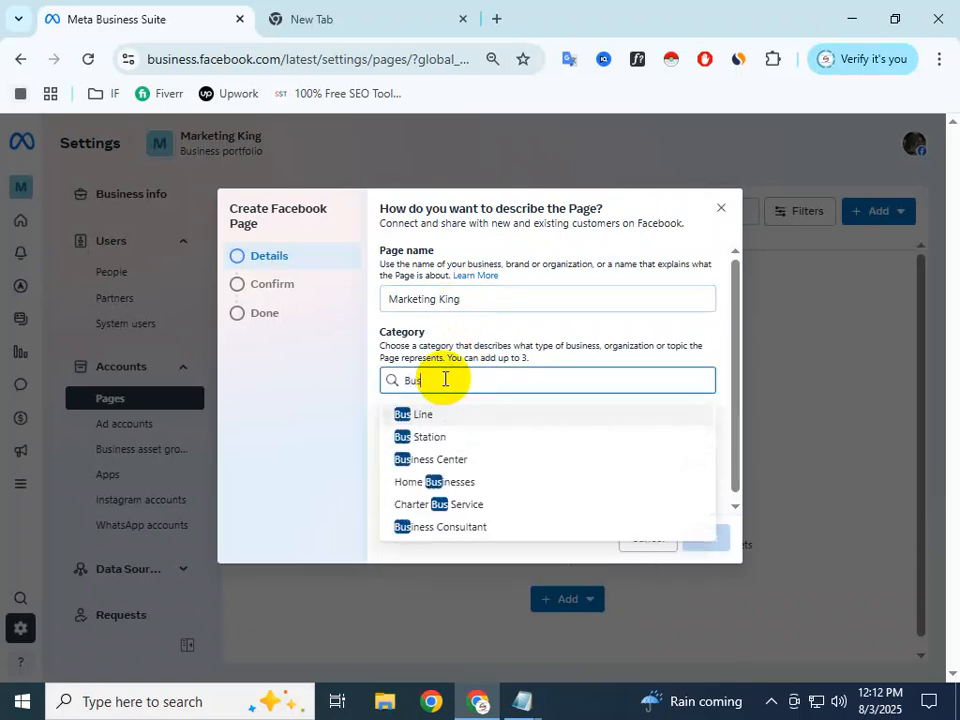
type("iness")
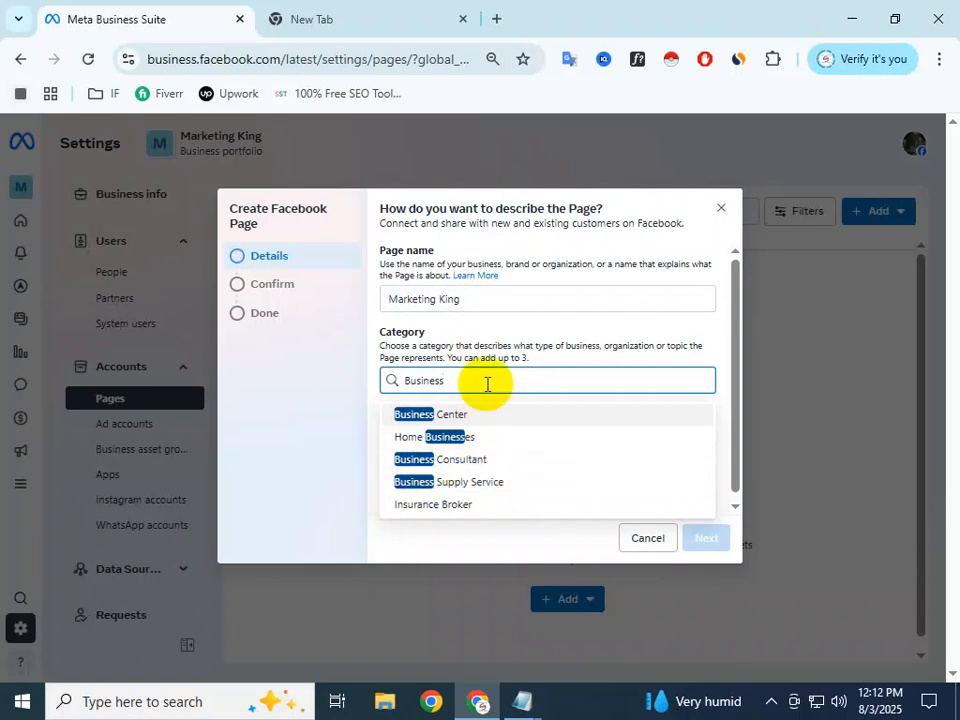
left_click(448, 418)
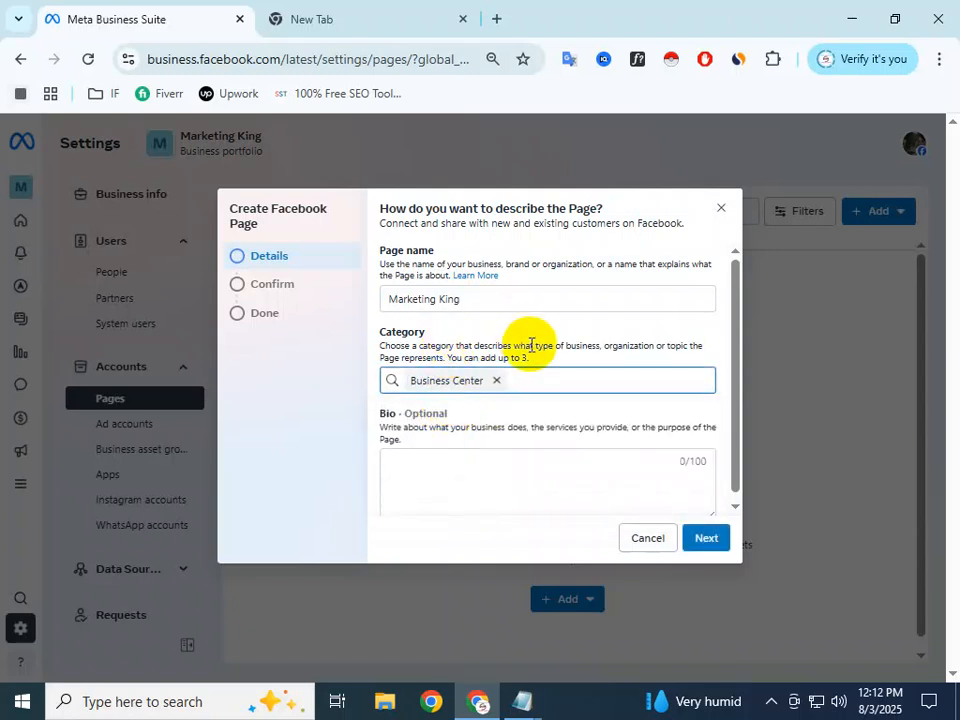
left_click(423, 473)
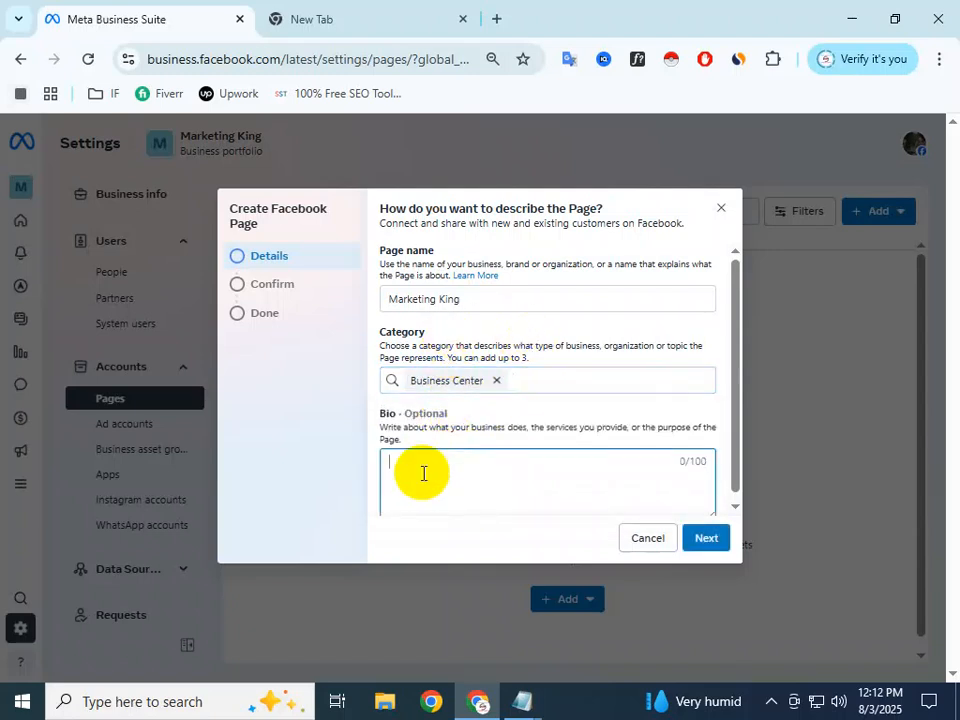
scroll(424, 473, "down", 1)
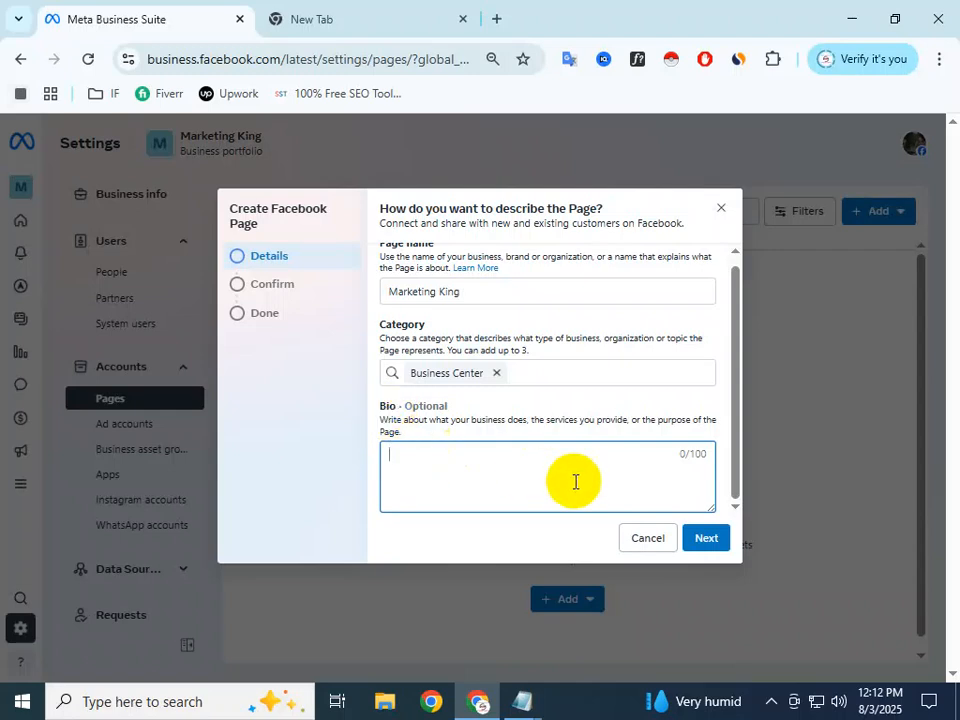
double_click(696, 453)
left_click(538, 455)
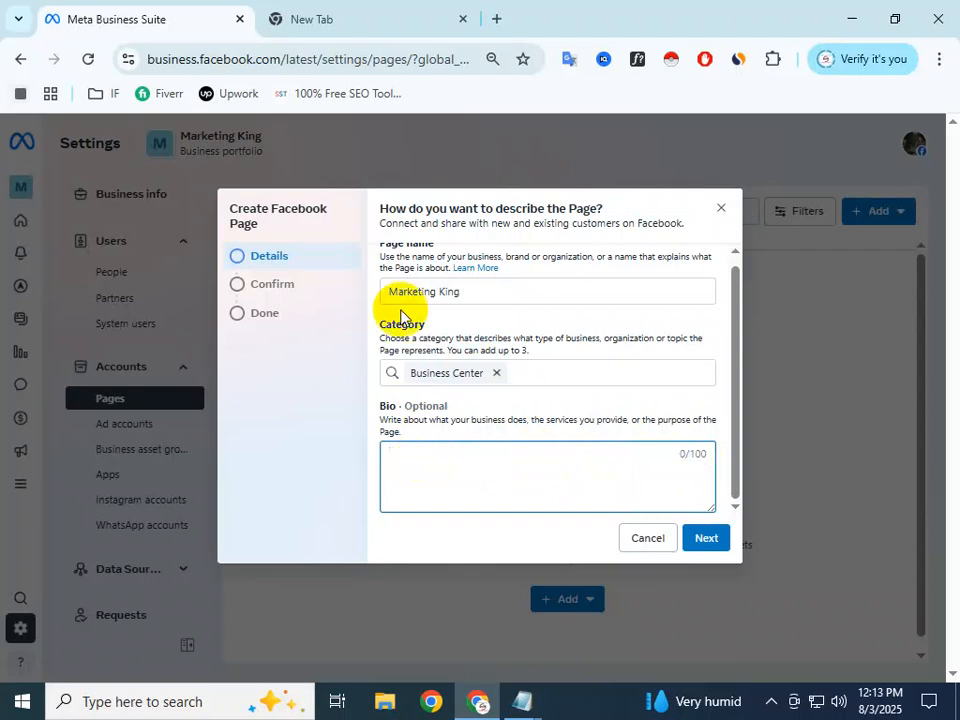
Step: Copy the Page name "Marketing King" from the Facebook Page creation form
left_click_drag(474, 290, 370, 288)
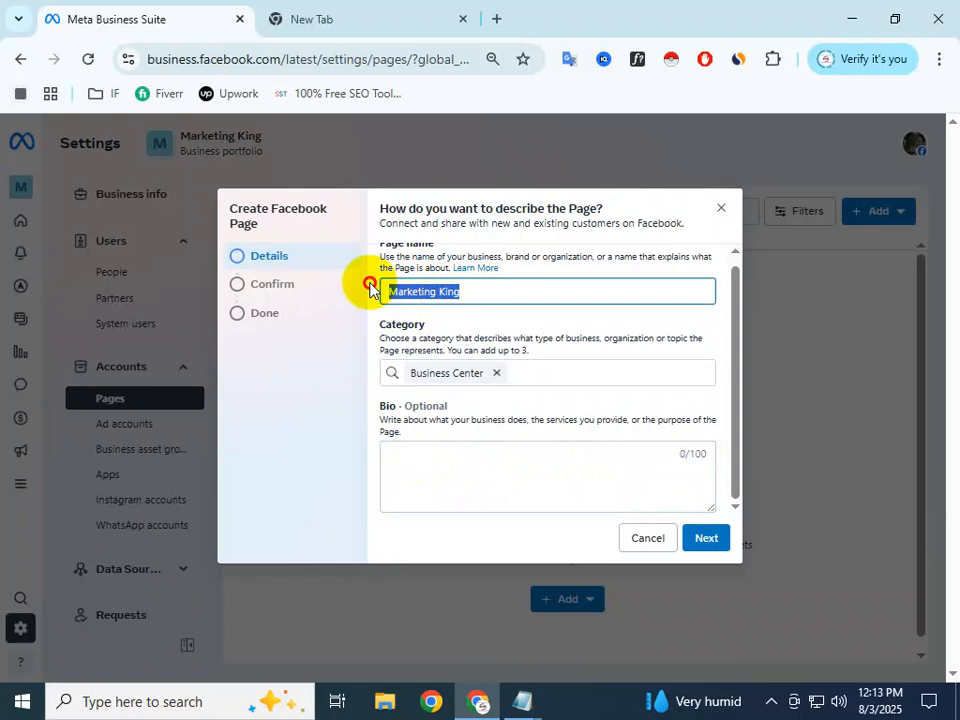
left_click(480, 290)
double_click(422, 294)
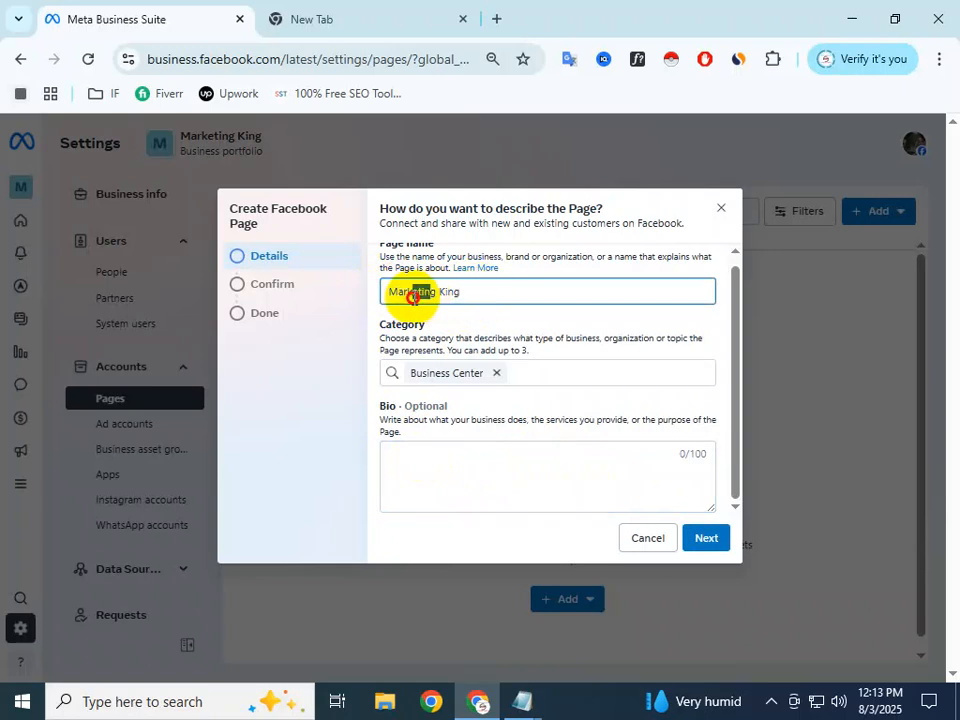
right_click(410, 292)
left_click(418, 343)
left_click(448, 482)
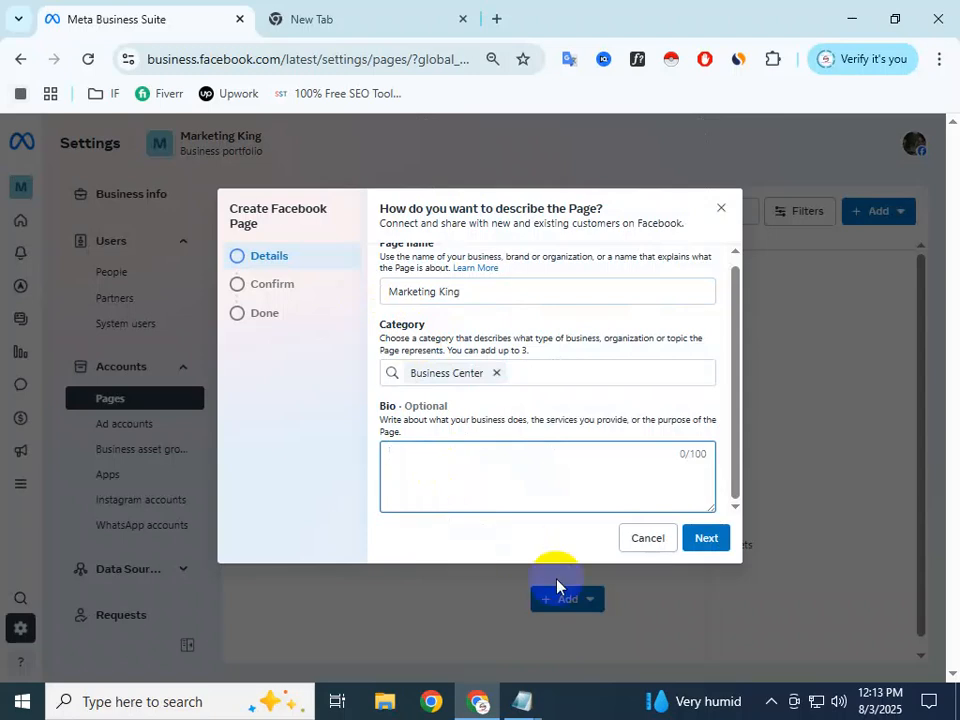
left_click(378, 30)
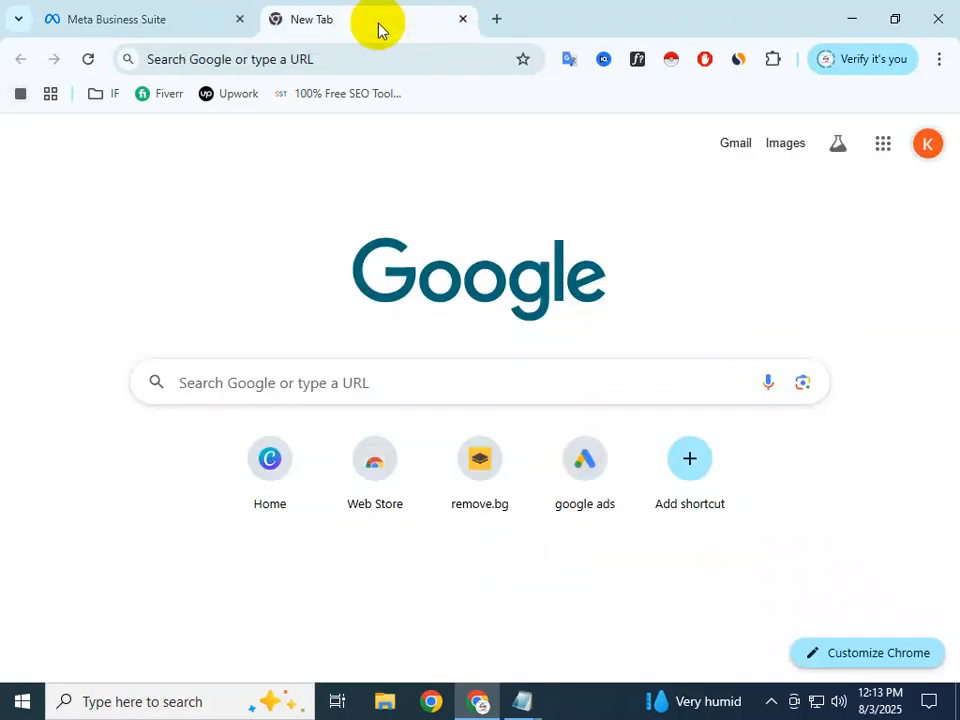
left_click(182, 14)
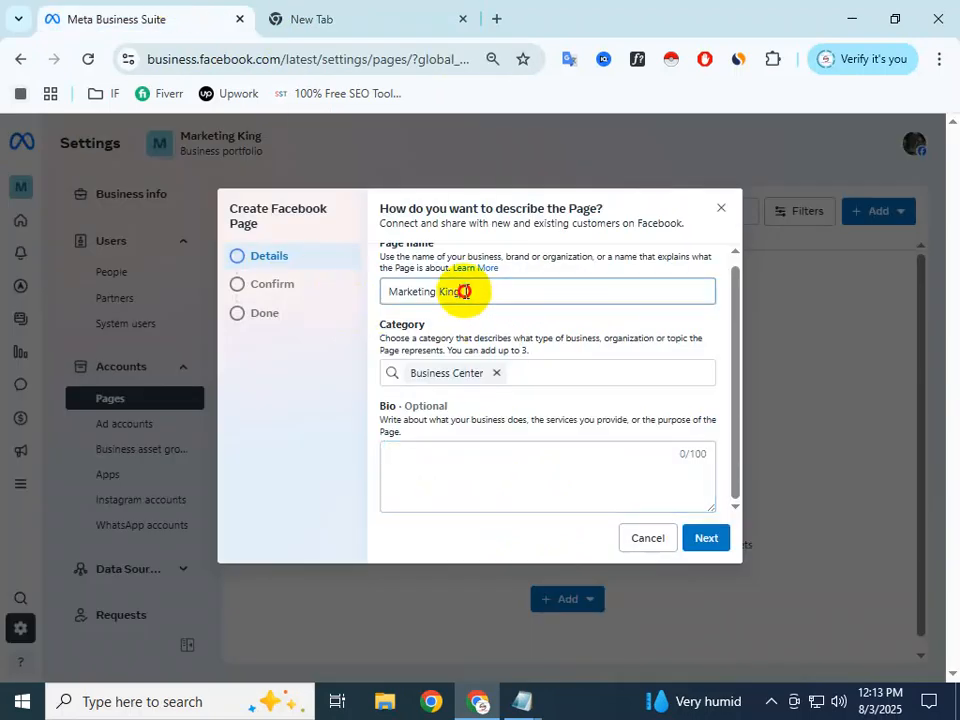
left_click_drag(461, 291, 337, 272)
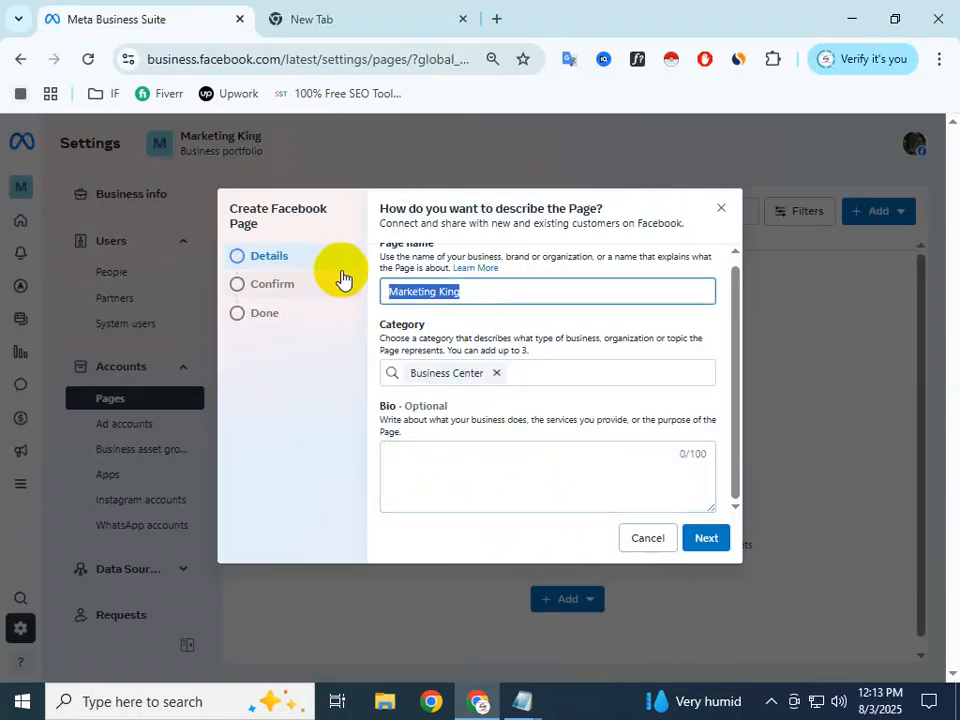
Step: Search Google for the copied name "Marketing King" in the other browser tab
left_click(317, 14)
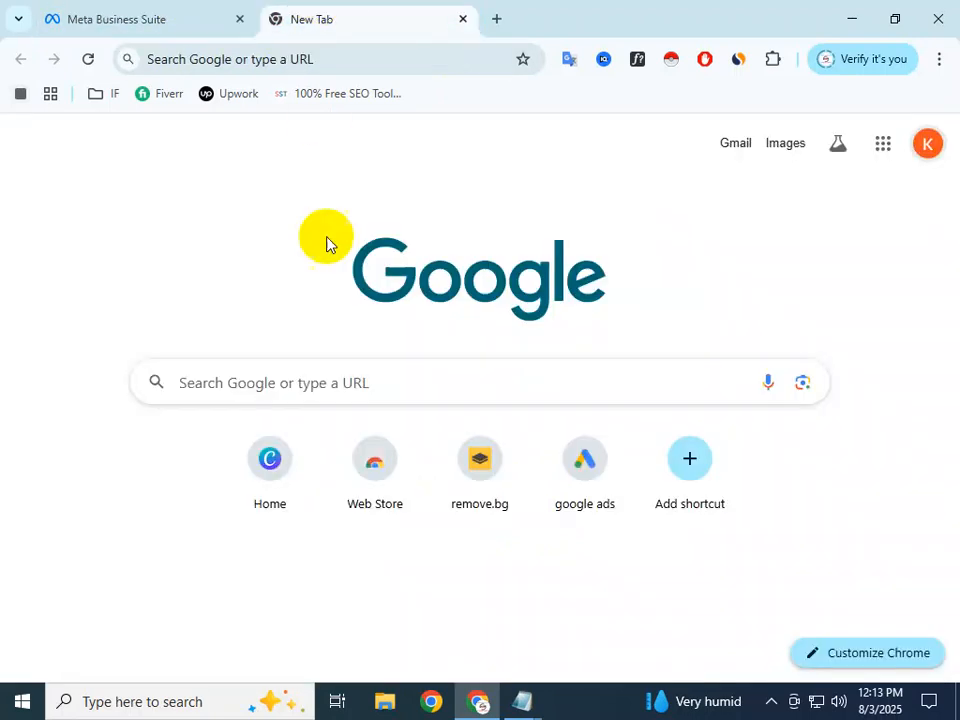
left_click(283, 385)
key("ctrl+v")
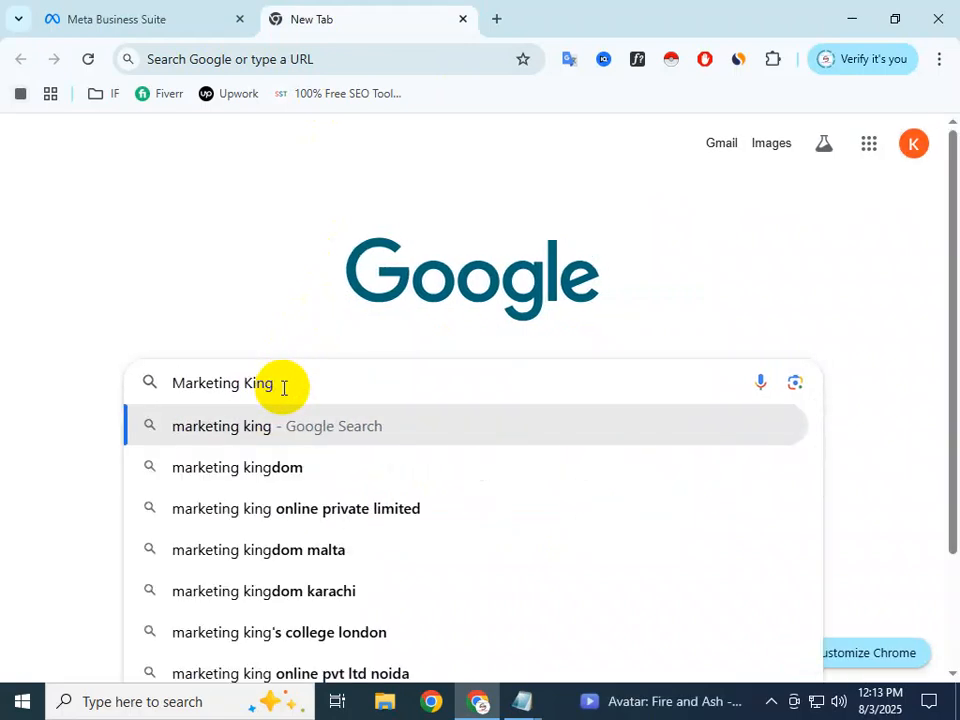
key("Return")
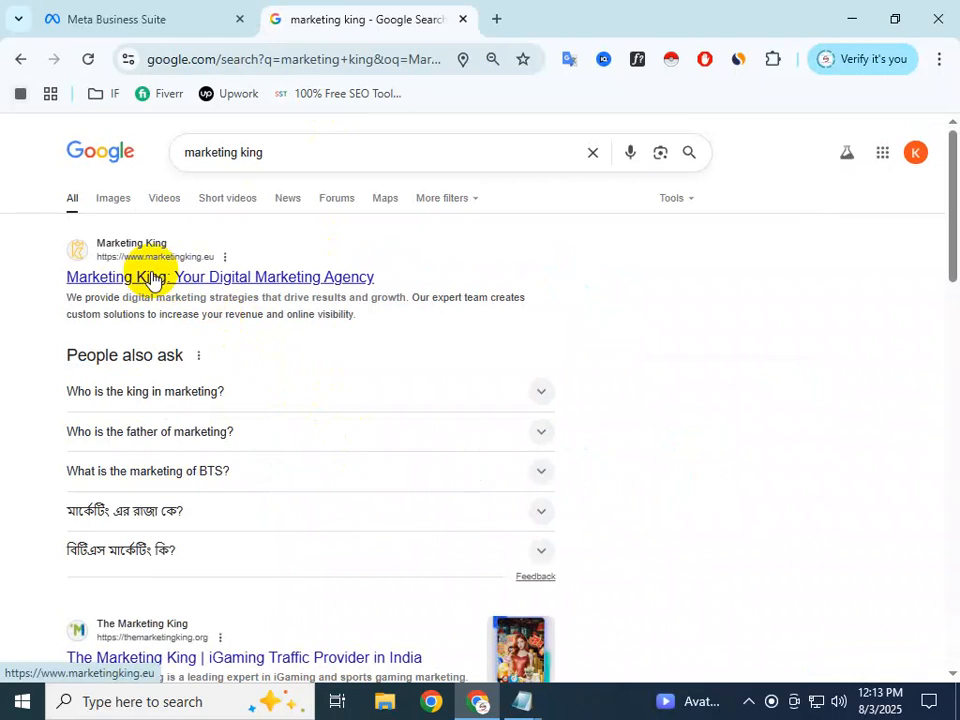
Step: Look through the Google results for websites and social media pages that already use the name Marketing King
scroll(263, 390, "down", 4)
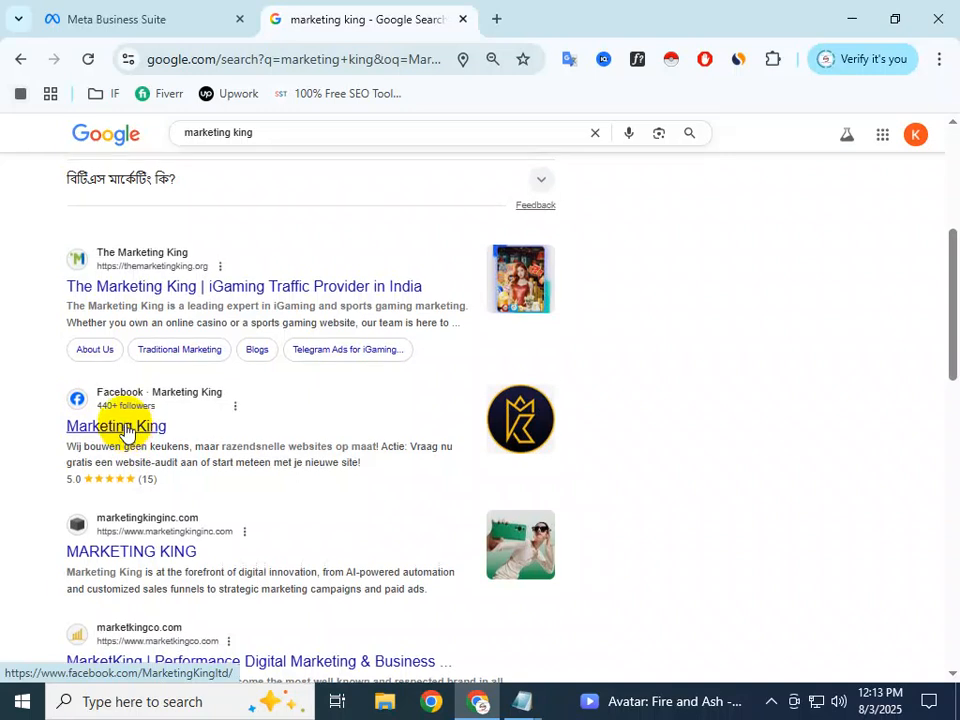
scroll(124, 424, "up", 5)
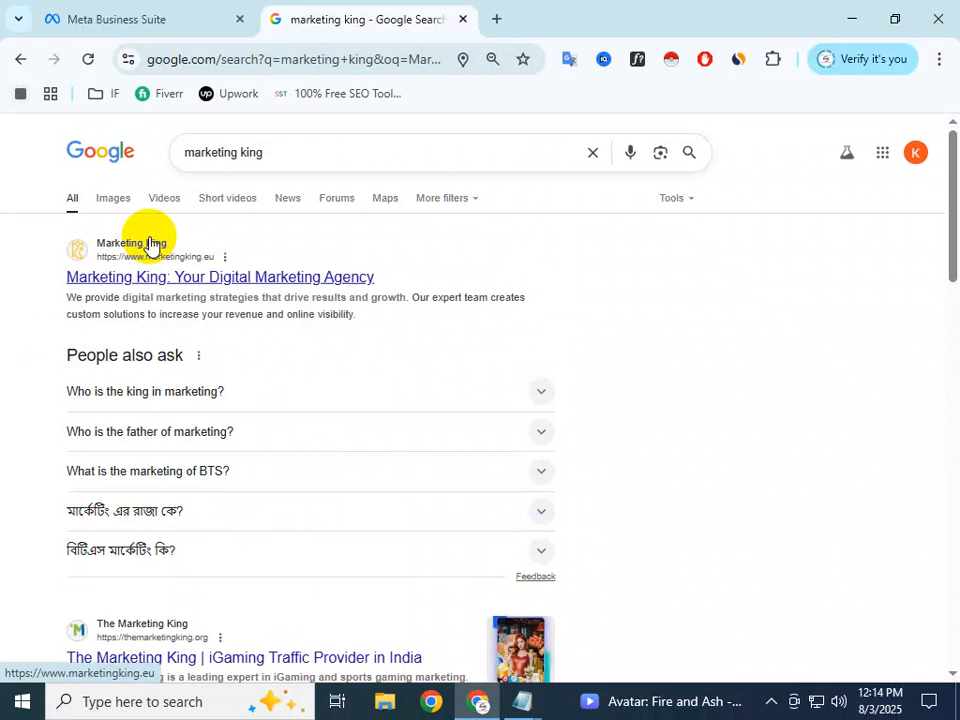
scroll(189, 339, "down", 5)
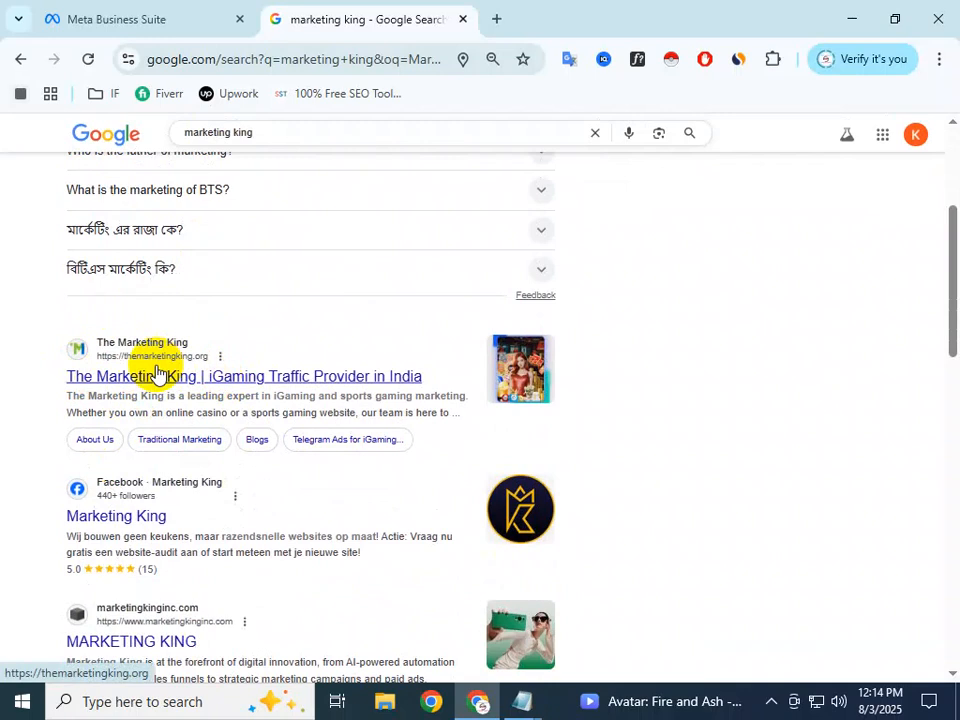
scroll(146, 368, "down", 4)
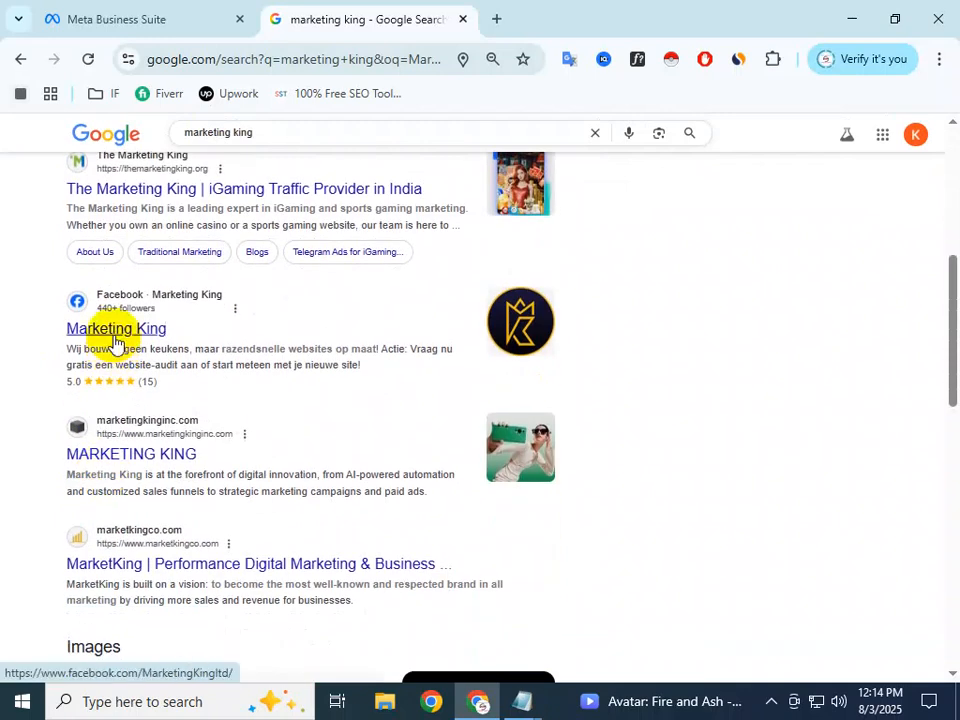
scroll(115, 343, "down", 4)
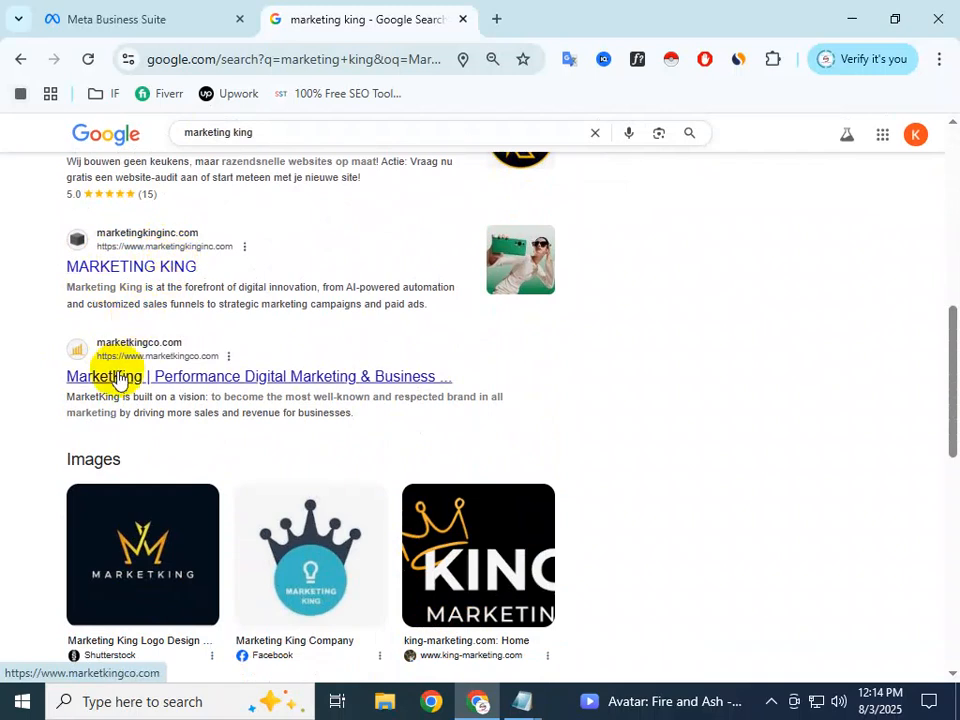
scroll(171, 360, "down", 8)
scroll(192, 375, "down", 2)
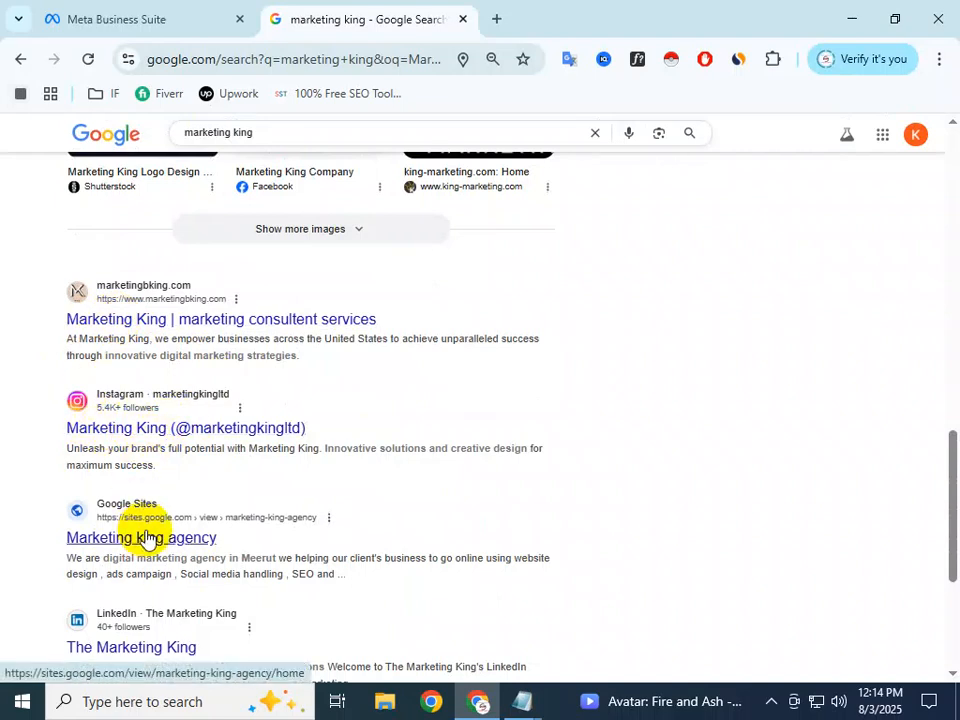
scroll(143, 328, "down", 2)
scroll(141, 400, "down", 4)
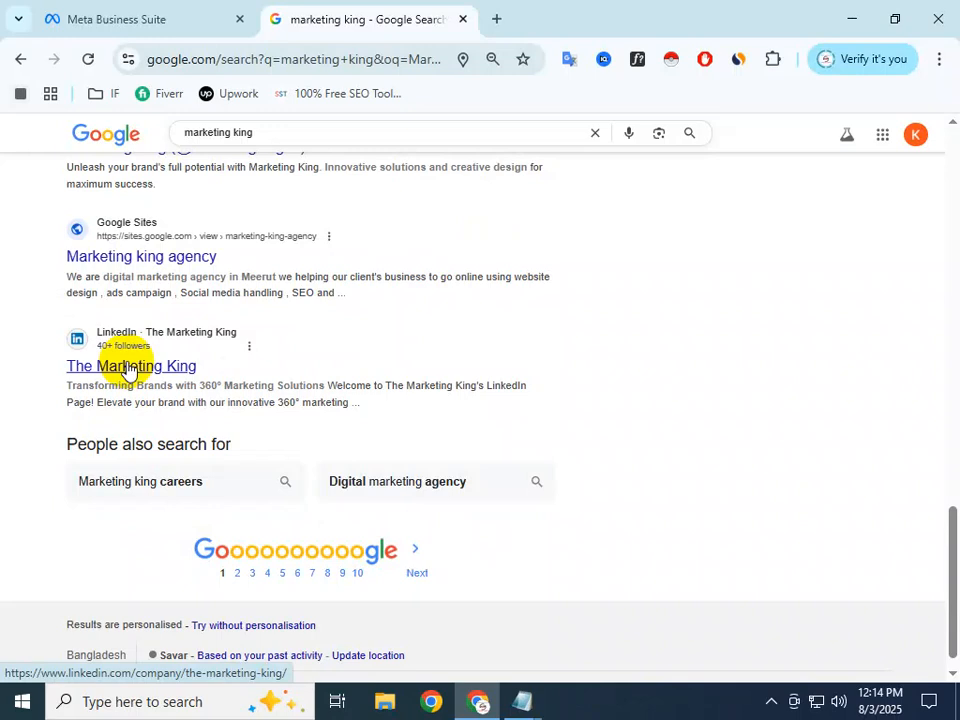
scroll(125, 372, "up", 10)
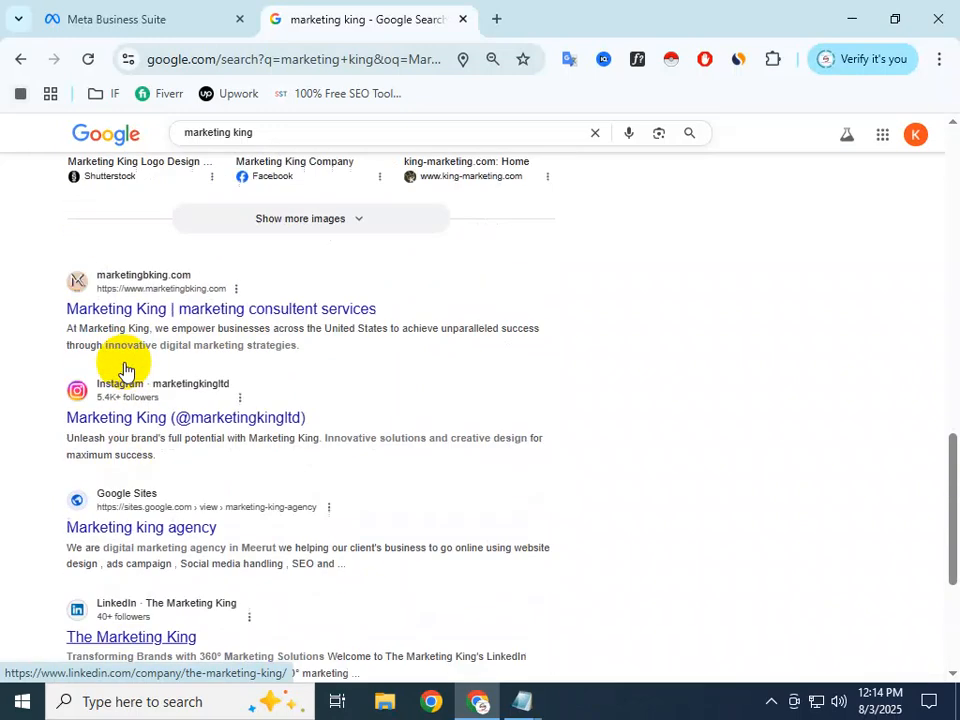
scroll(210, 275, "up", 3)
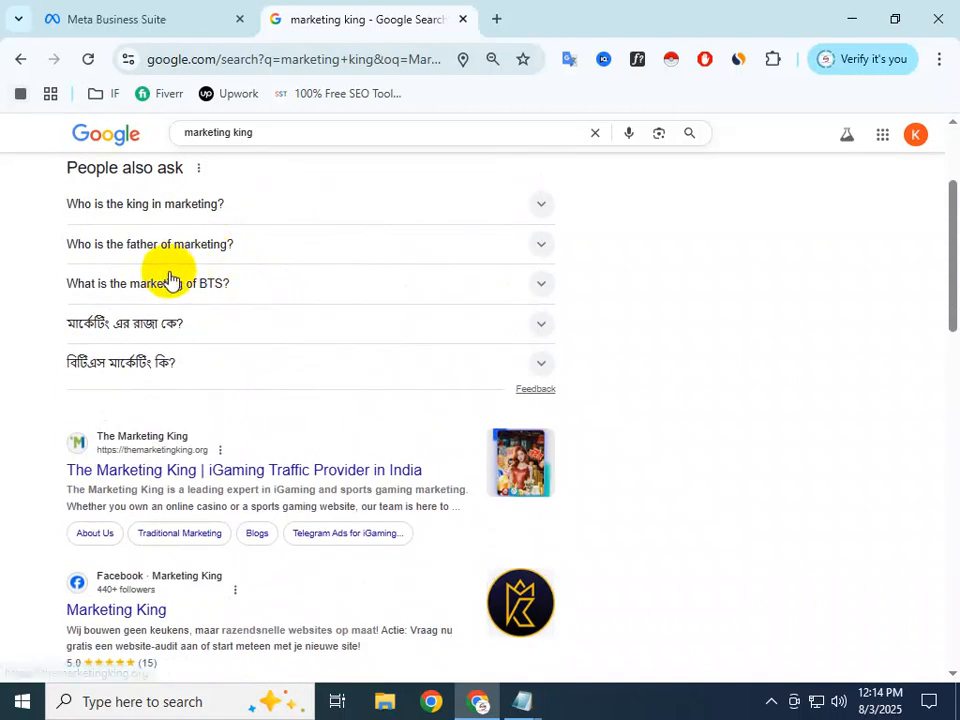
left_click(161, 8)
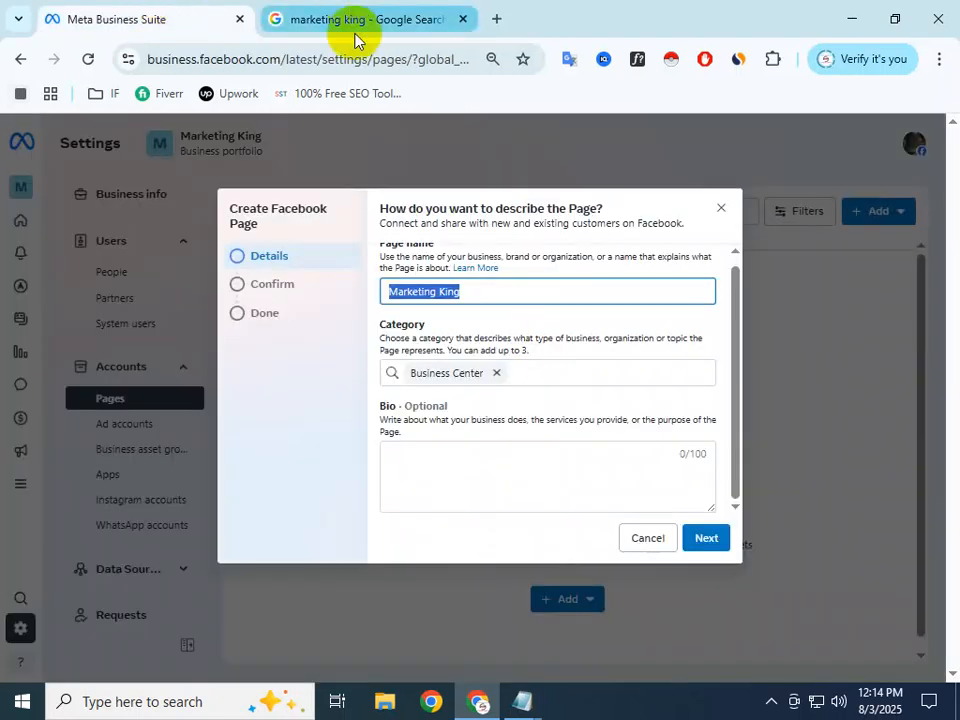
left_click(472, 300)
left_click(446, 480)
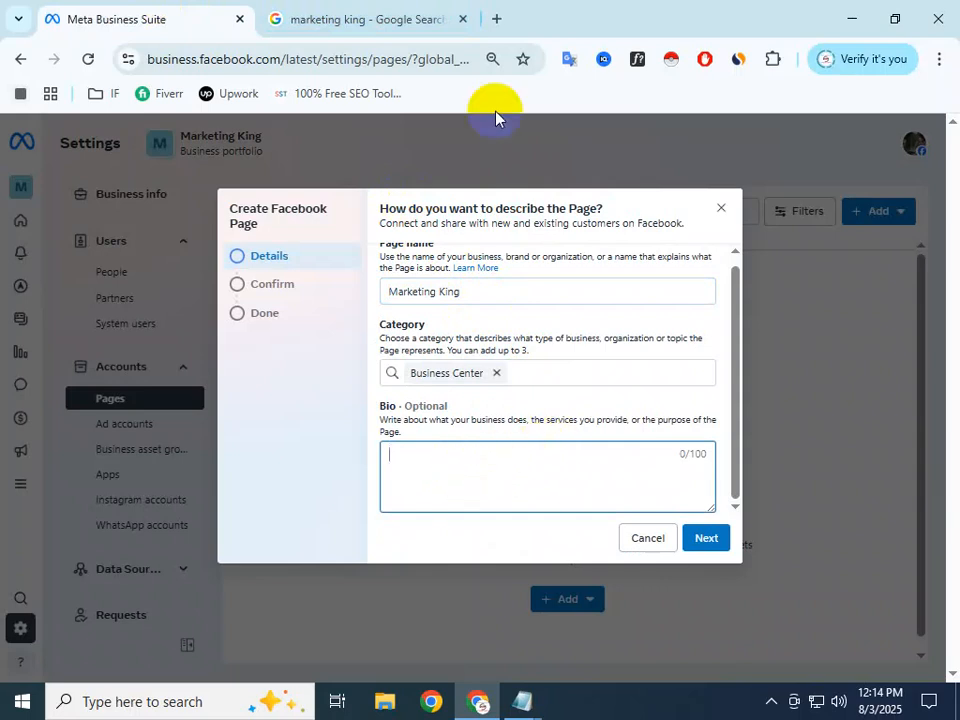
Step: Replace the Google search with "page bio generator" to find tools for writing the Page bio
left_click(410, 12)
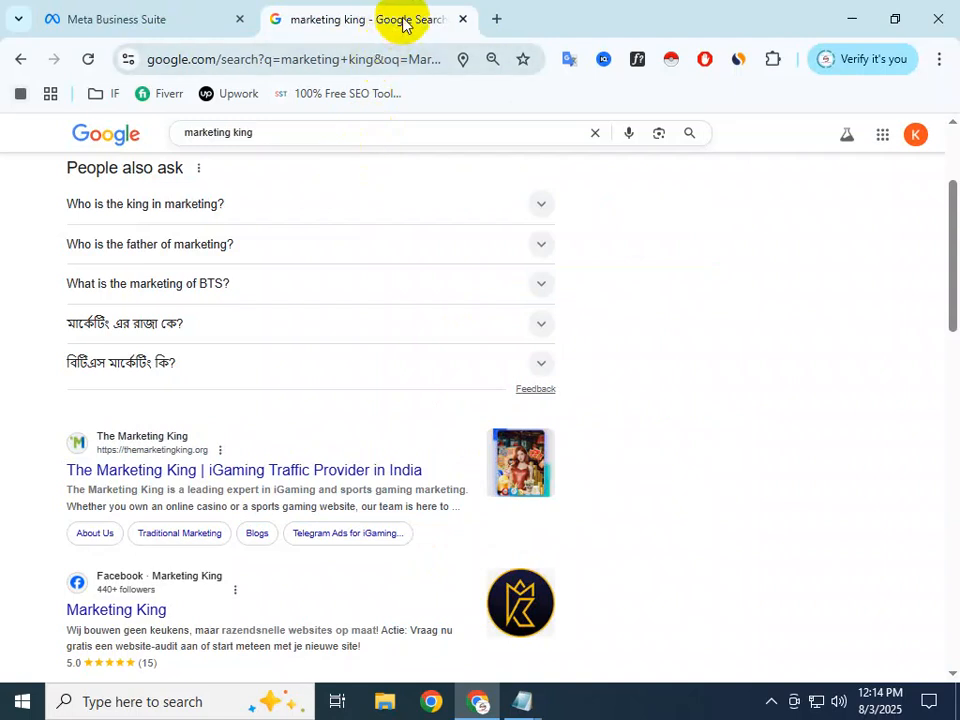
scroll(300, 163, "up", 2)
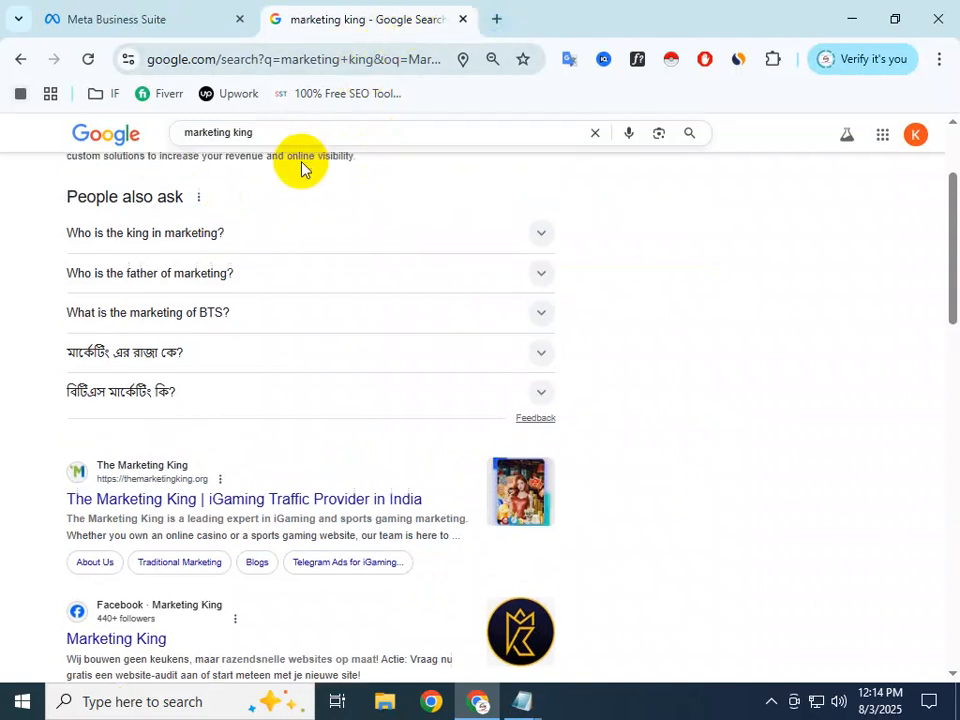
left_click_drag(301, 164, 73, 152)
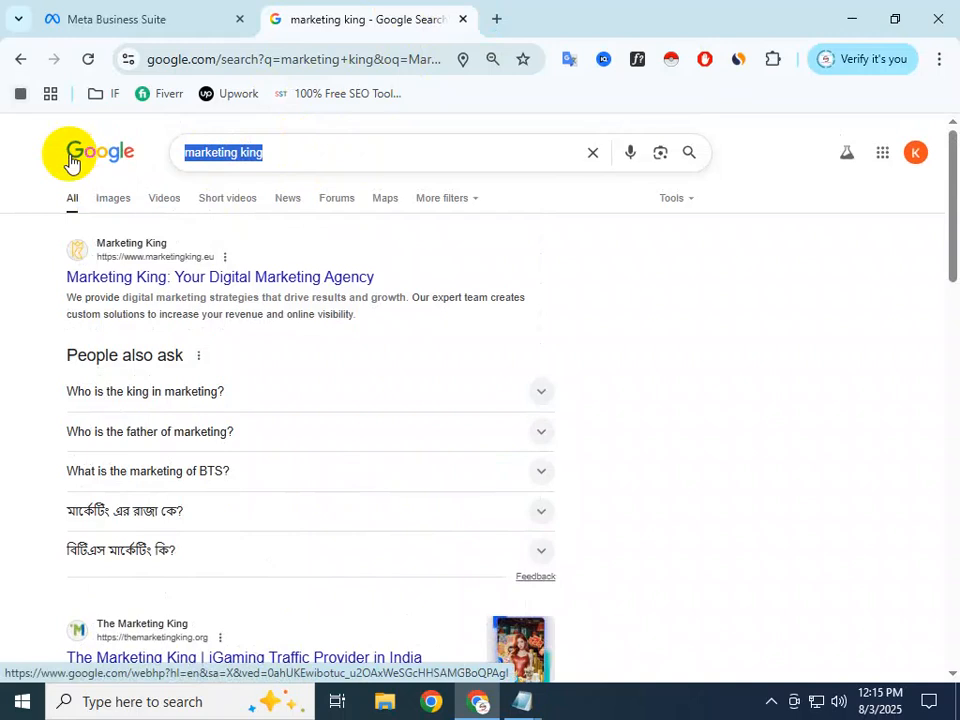
type("Page")
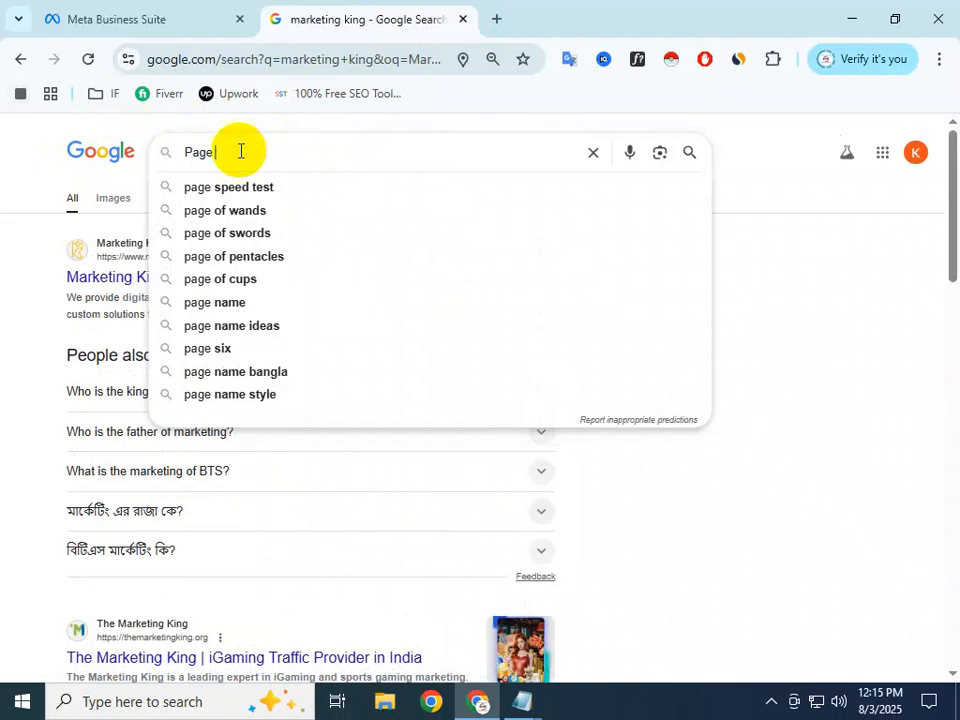
type("D")
key("BackSpace")
type("Bio")
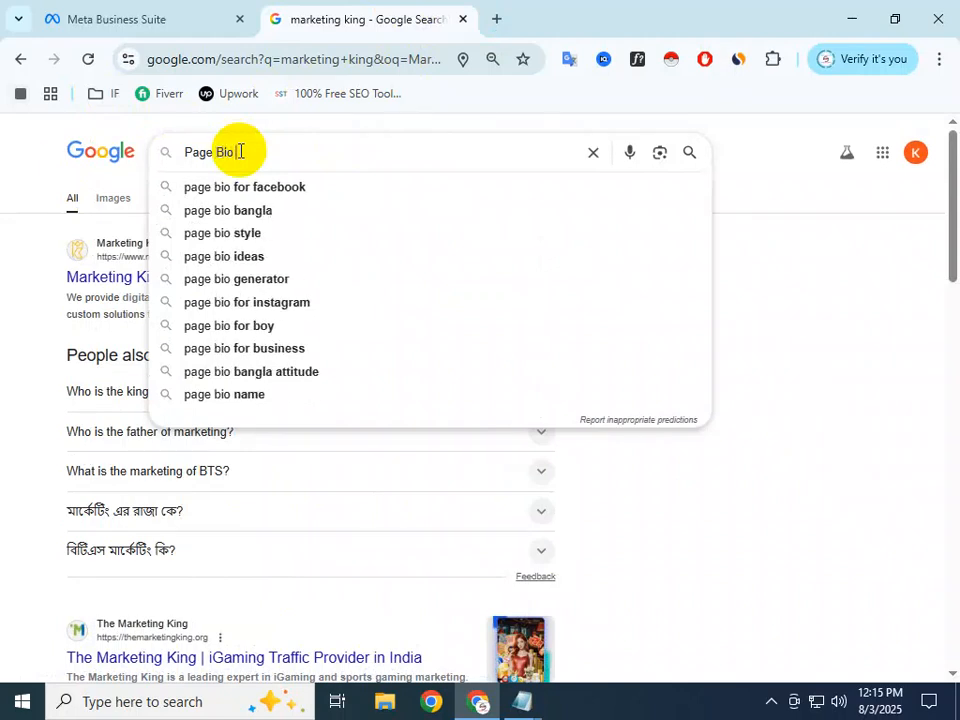
type(" M")
key("BackSpace")
type("gen")
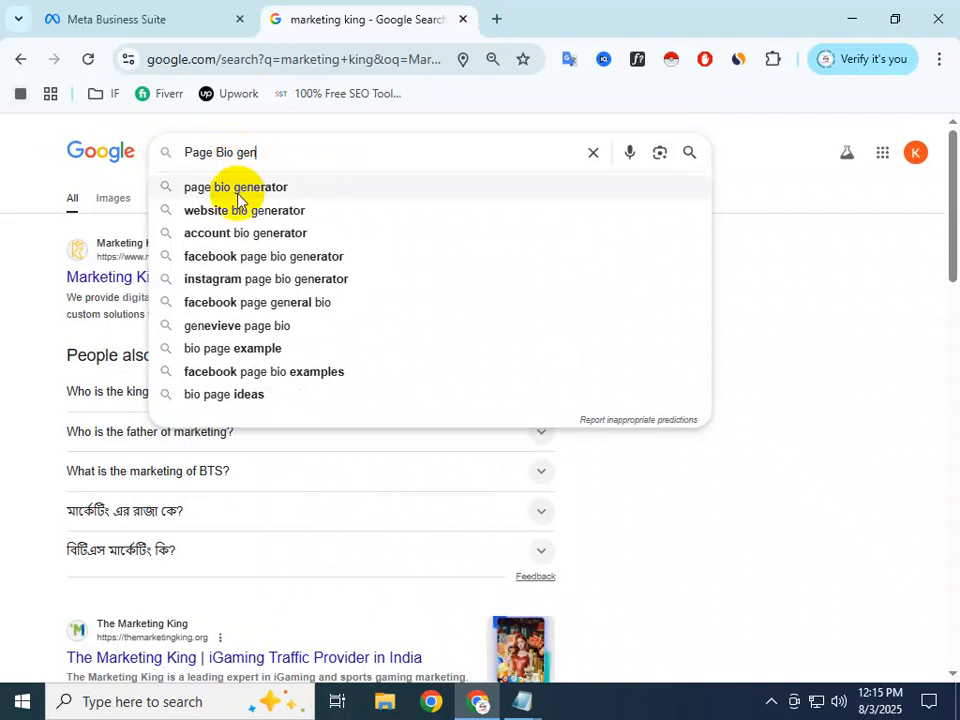
left_click(252, 190)
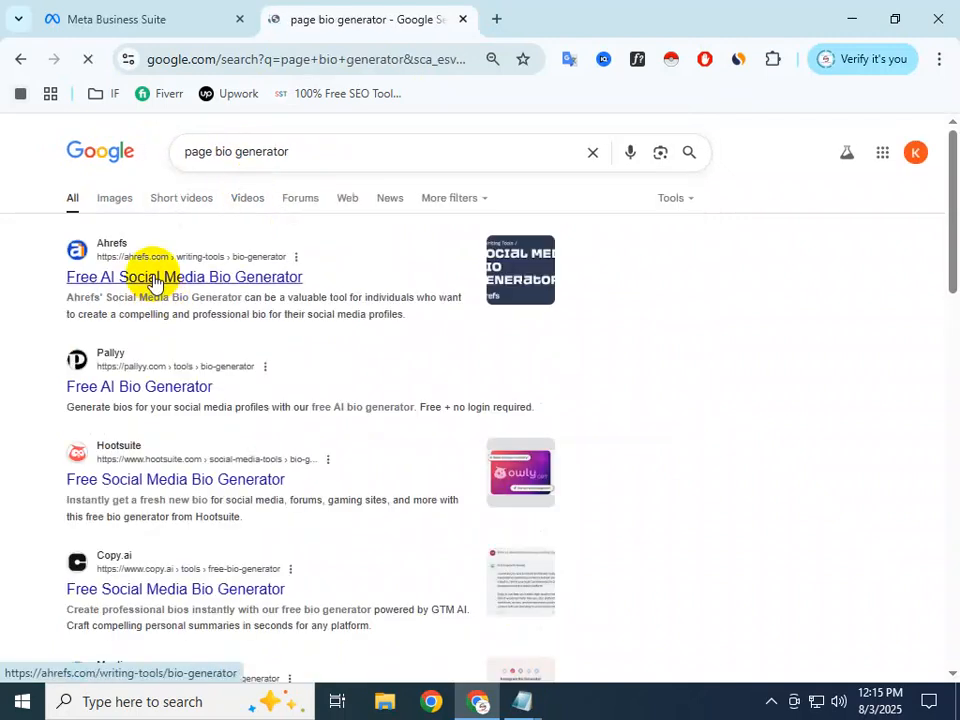
Step: Open the Ahrefs Free AI Social Media Bio Generator result in a new browser tab and switch to it
right_click(186, 285)
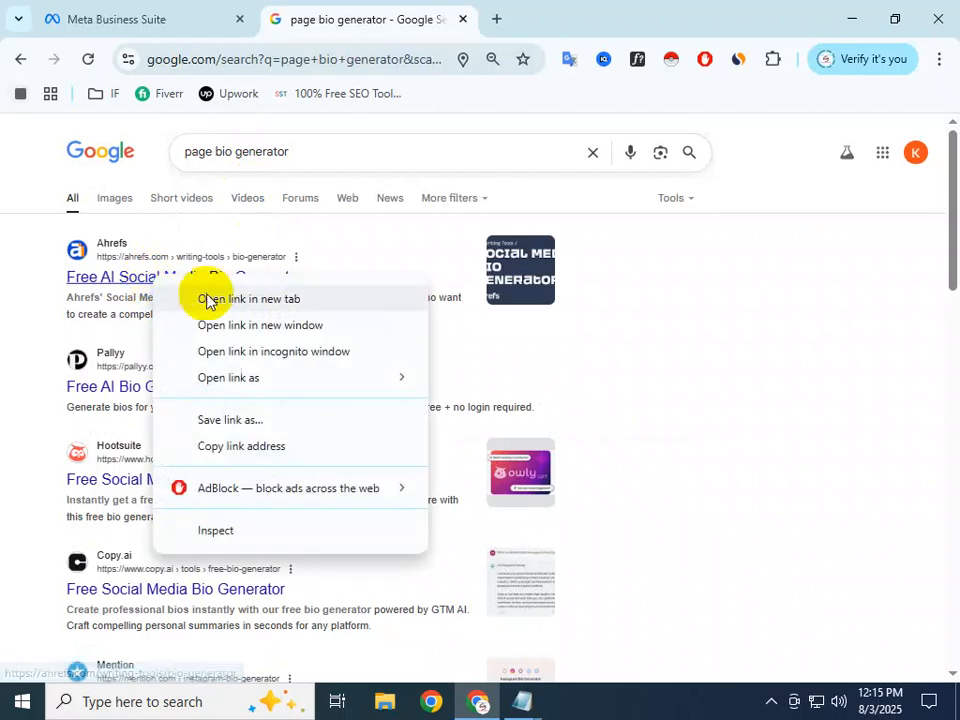
left_click(219, 299)
left_click(527, 16)
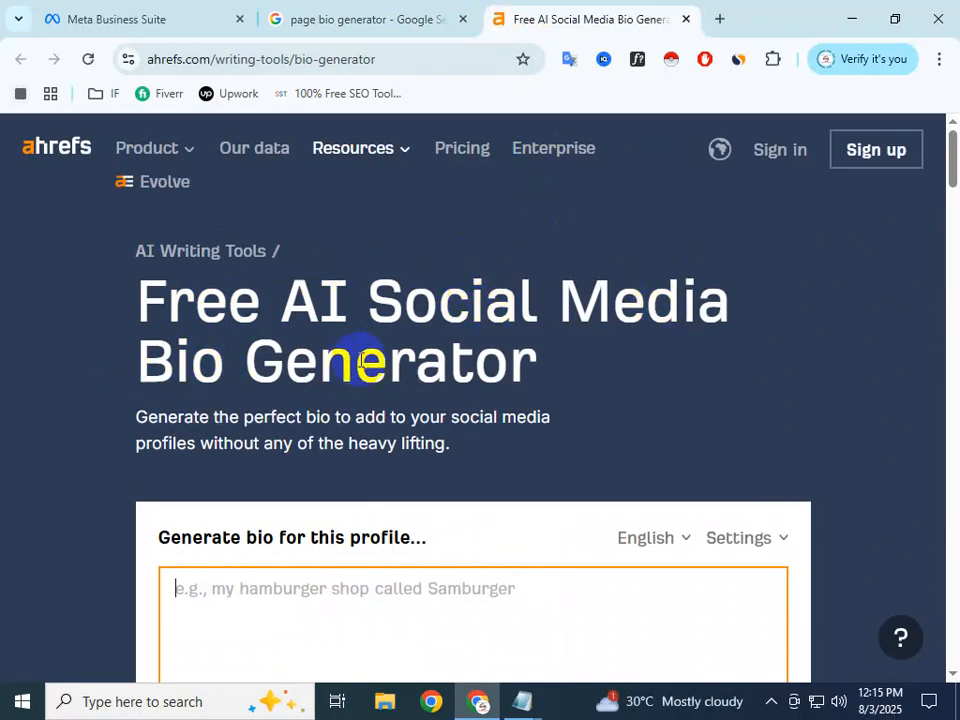
Step: Describe the profile in the bio generator as "Marketing King Business Center"
scroll(370, 363, "down", 2)
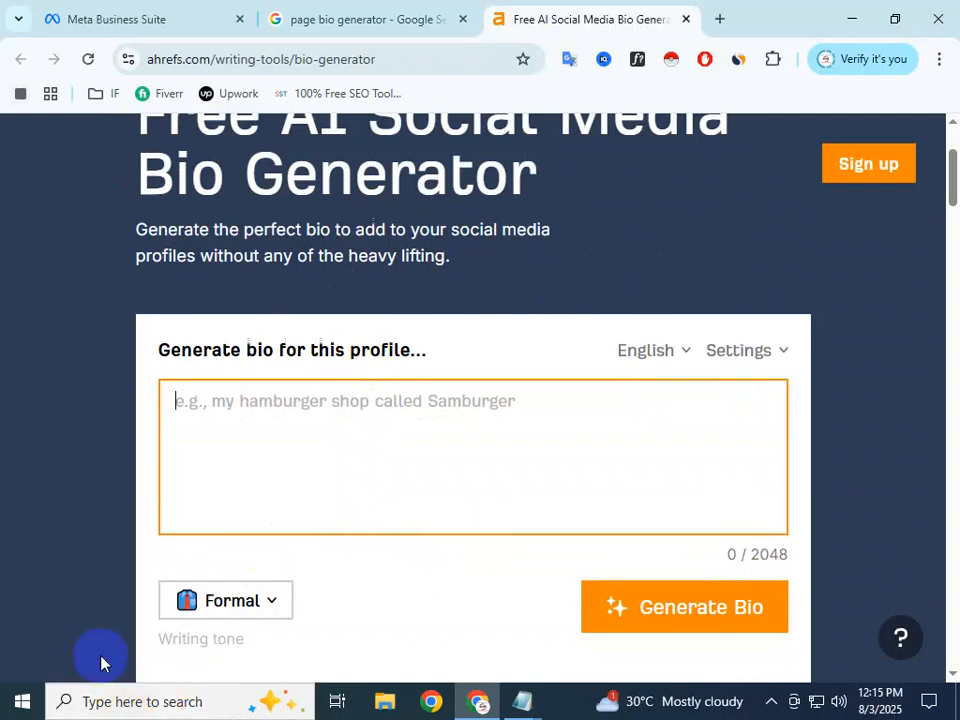
scroll(276, 439, "up", 2)
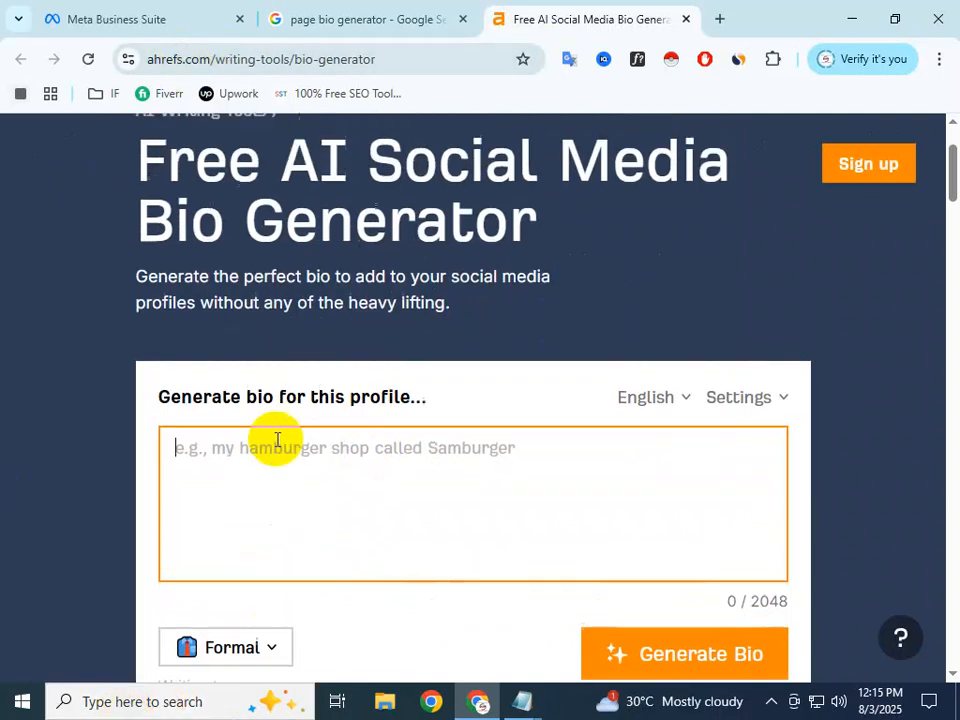
scroll(242, 465, "down", 3)
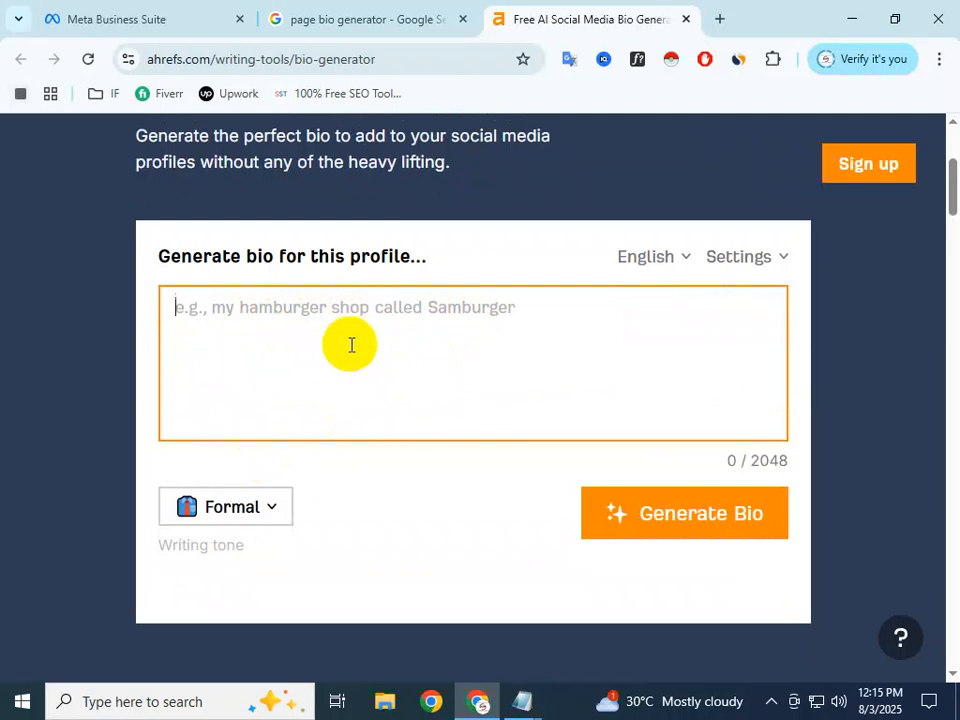
type("M")
type("rk")
key("BackSpace")
key("BackSpace")
type("arketi")
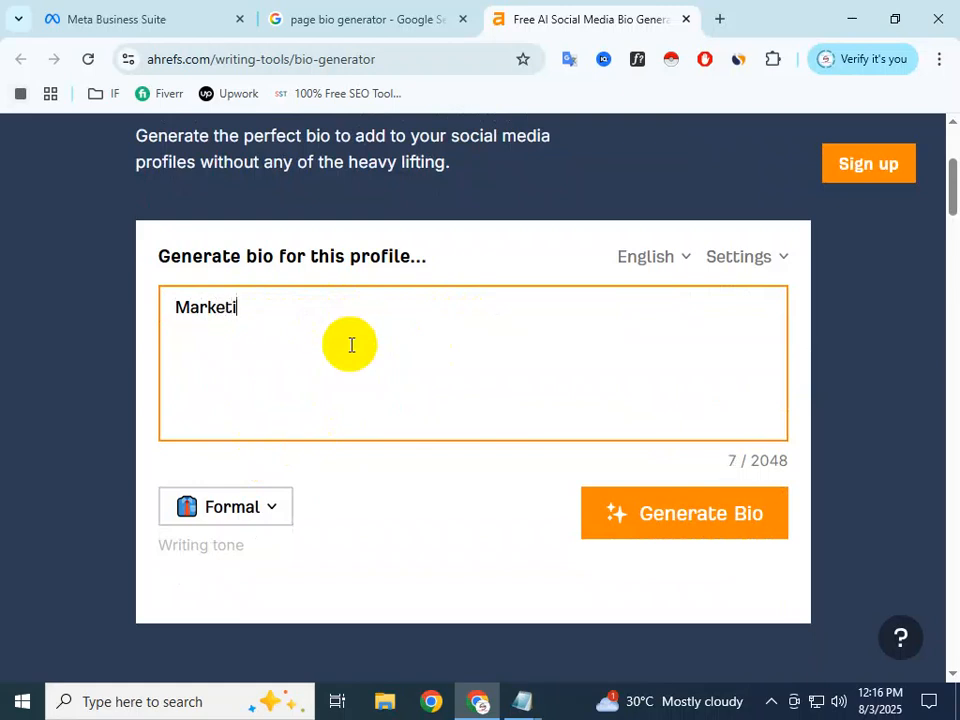
type("ng King")
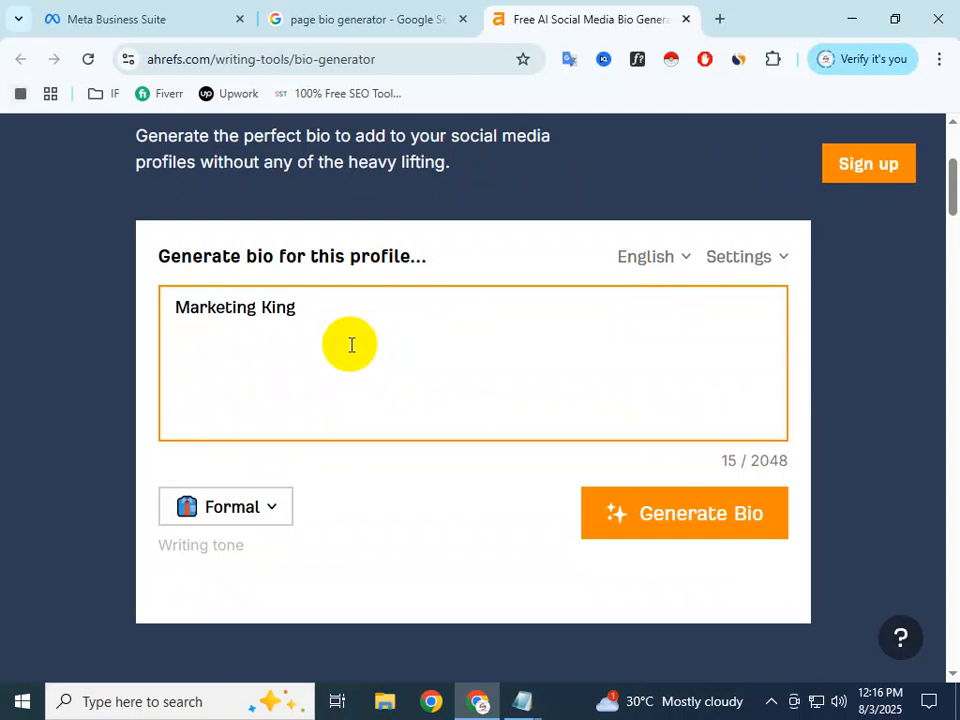
type(" Business Ce")
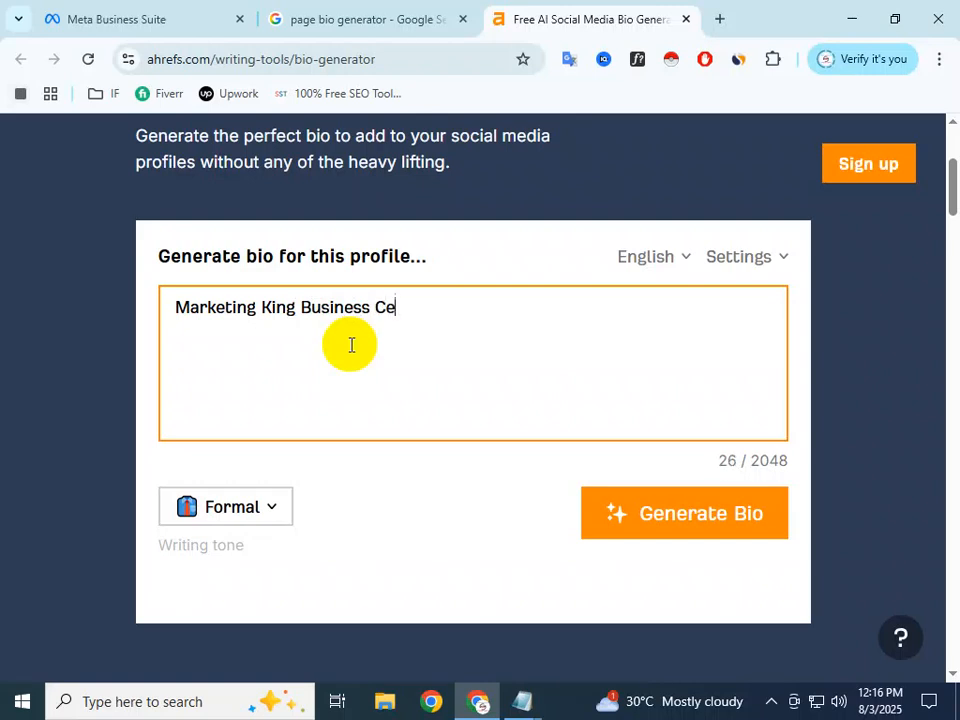
type("nter")
Step: Generate bios from the profile description, keeping the Formal writing tone and English language
left_click(724, 516)
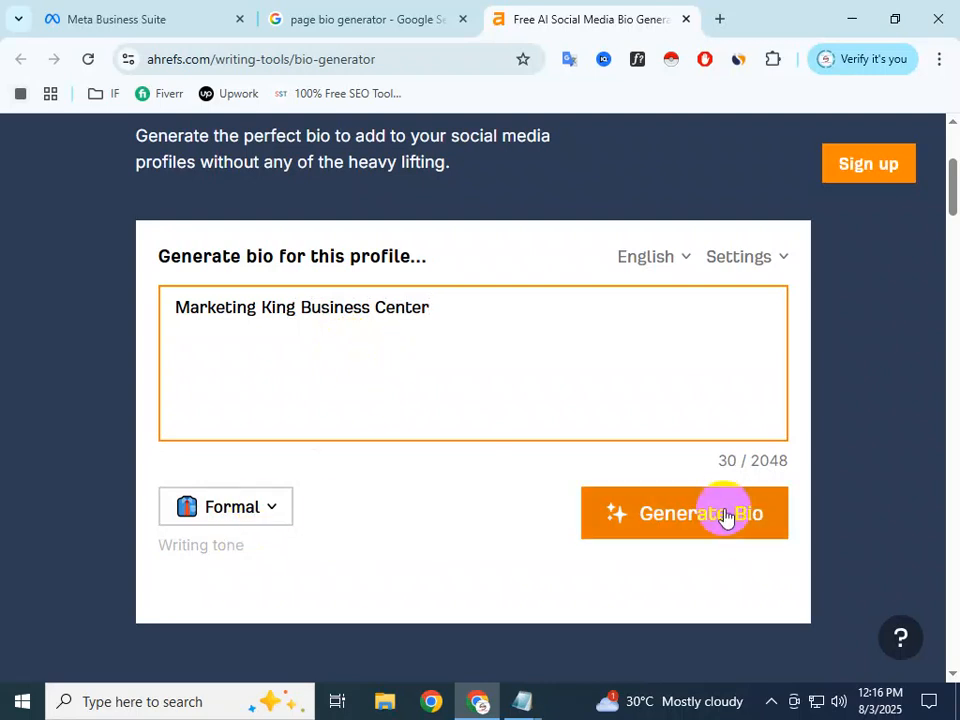
left_click(680, 524)
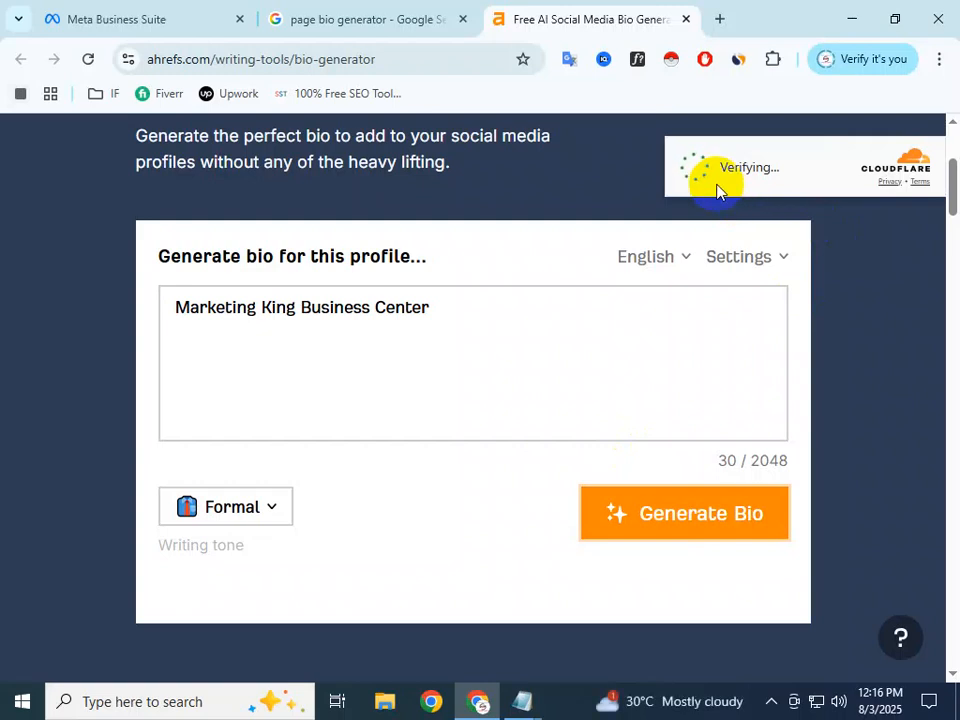
scroll(725, 281, "down", 3)
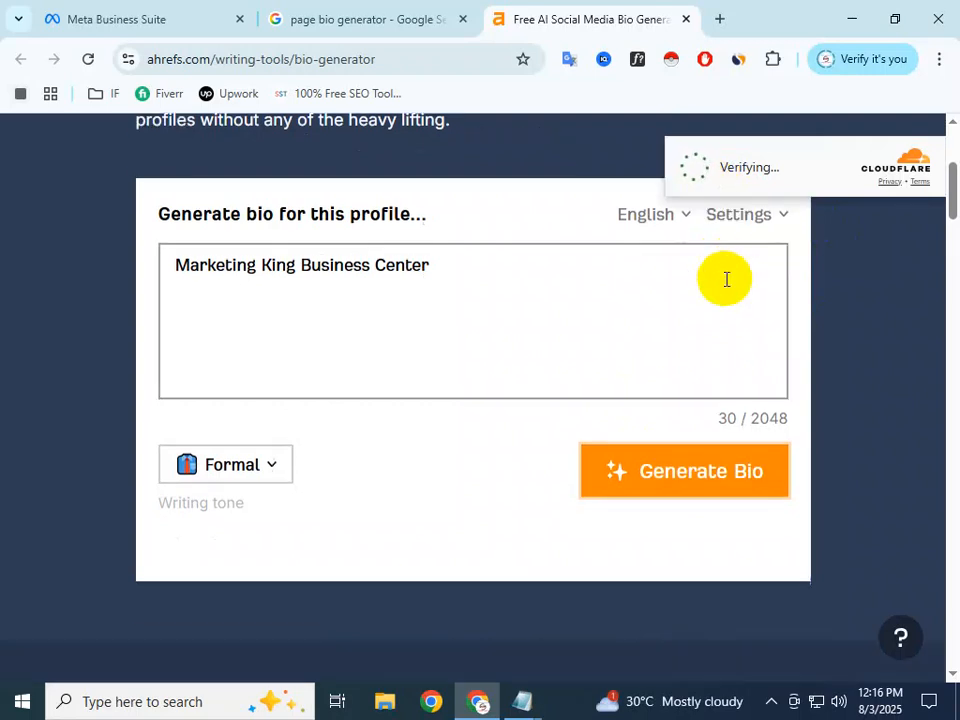
scroll(727, 290, "up", 5)
scroll(722, 296, "down", 3)
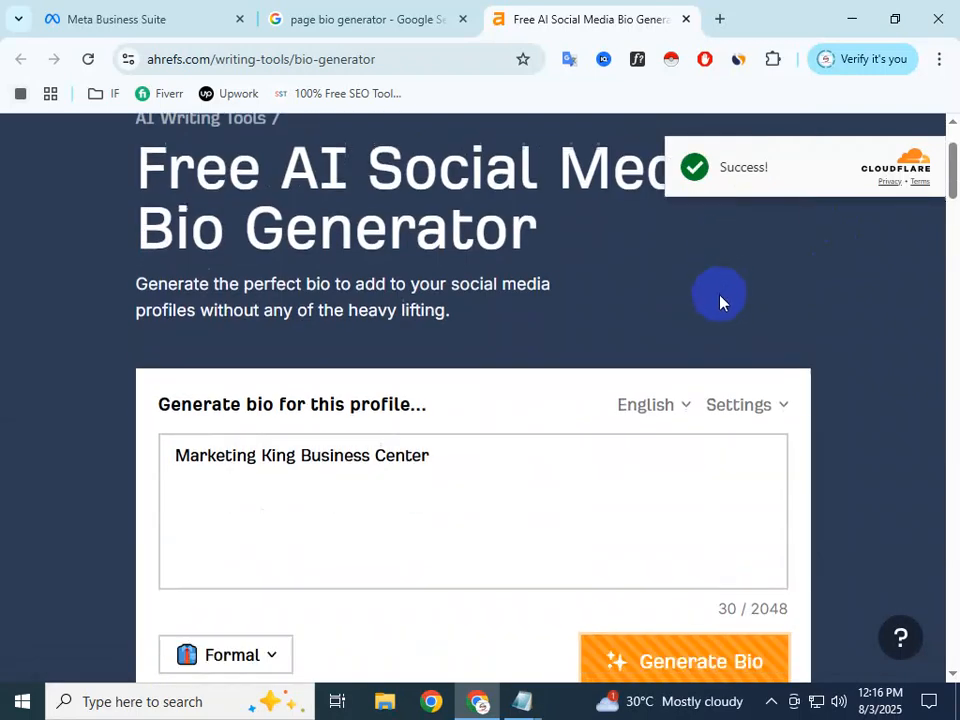
scroll(716, 299, "down", 1)
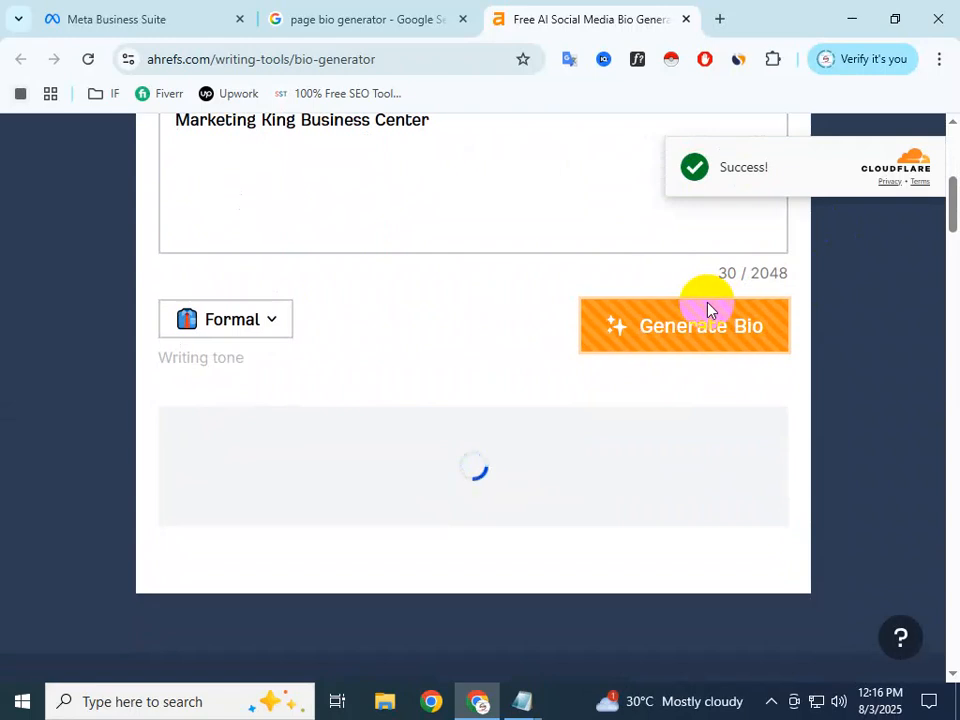
scroll(707, 310, "down", 2)
scroll(371, 274, "up", 3)
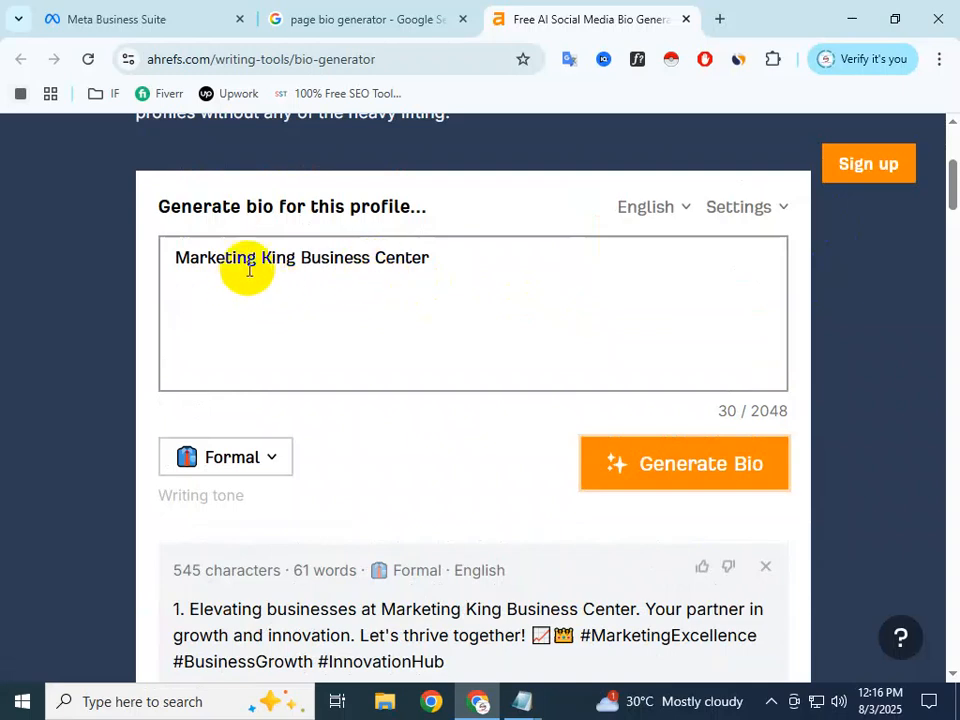
Step: Read through the generated bio suggestions, including the hashtags at the end of the first one
scroll(454, 329, "down", 1)
scroll(454, 329, "down", 3)
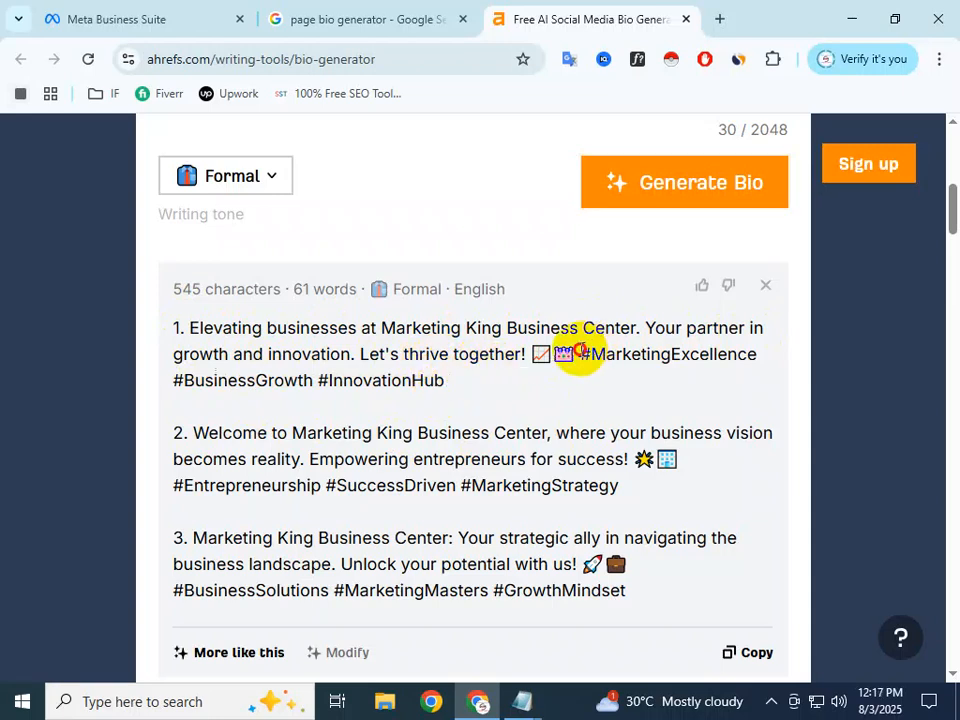
left_click_drag(581, 352, 590, 388)
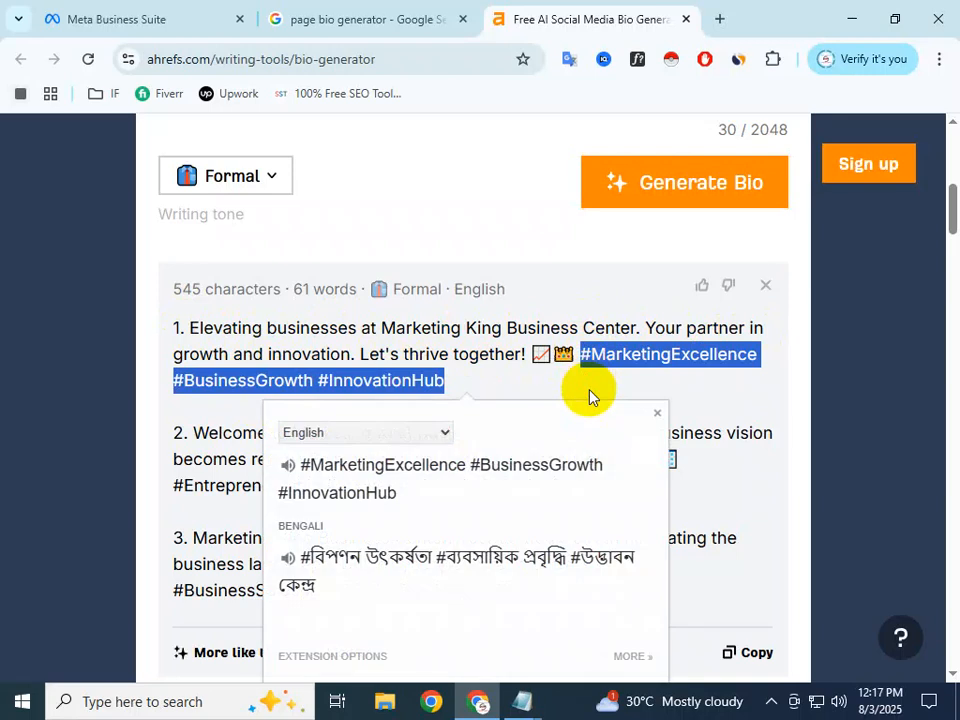
left_click(590, 397)
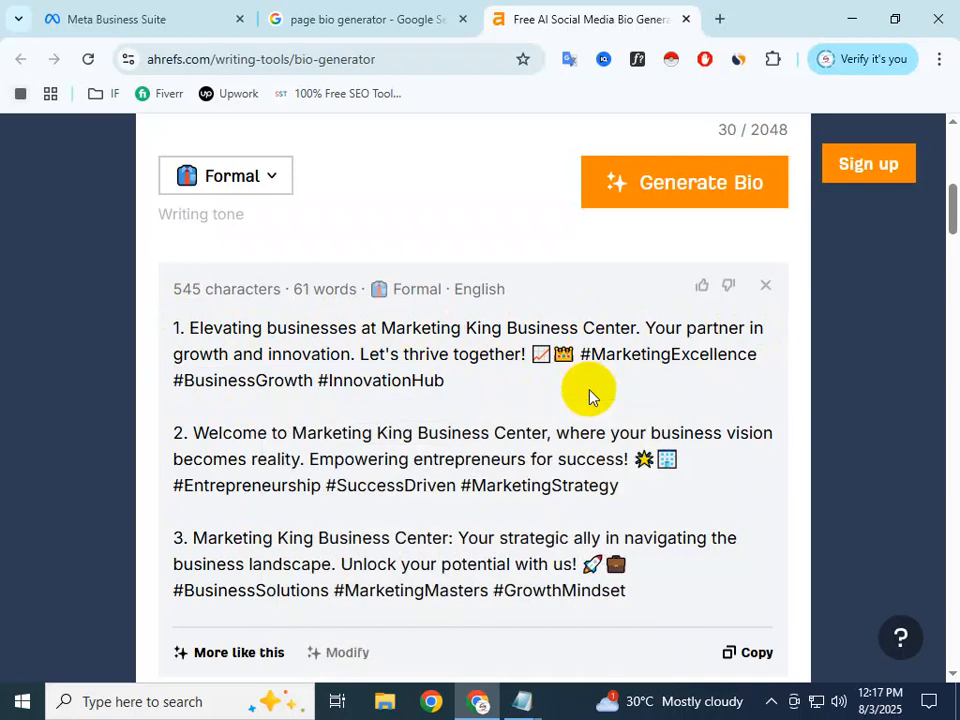
scroll(590, 392, "down", 2)
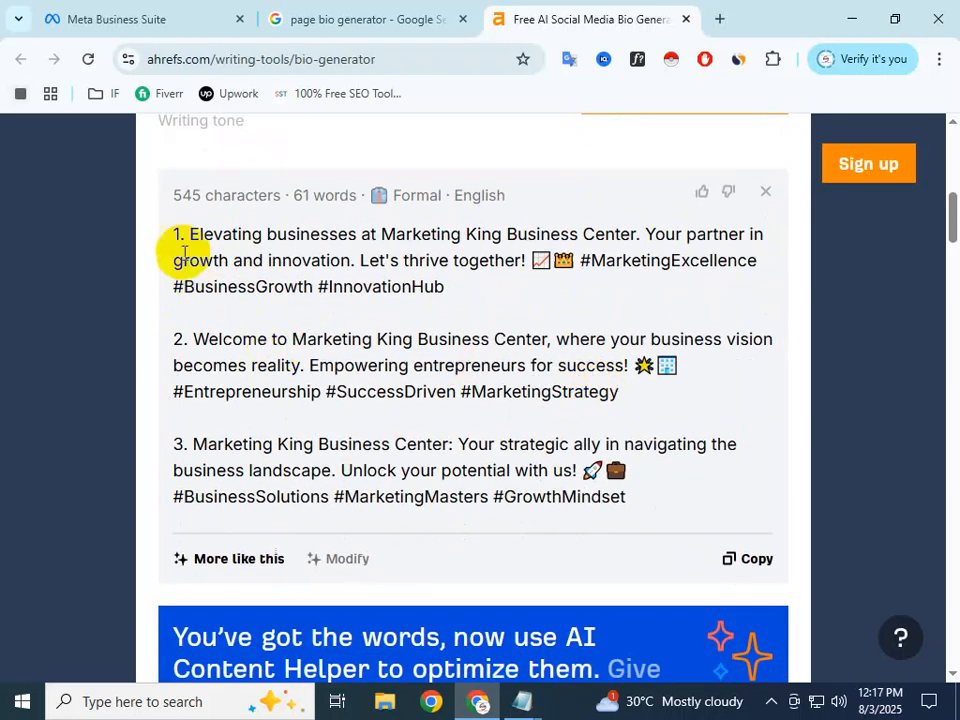
scroll(188, 478, "up", 2)
scroll(186, 476, "down", 2)
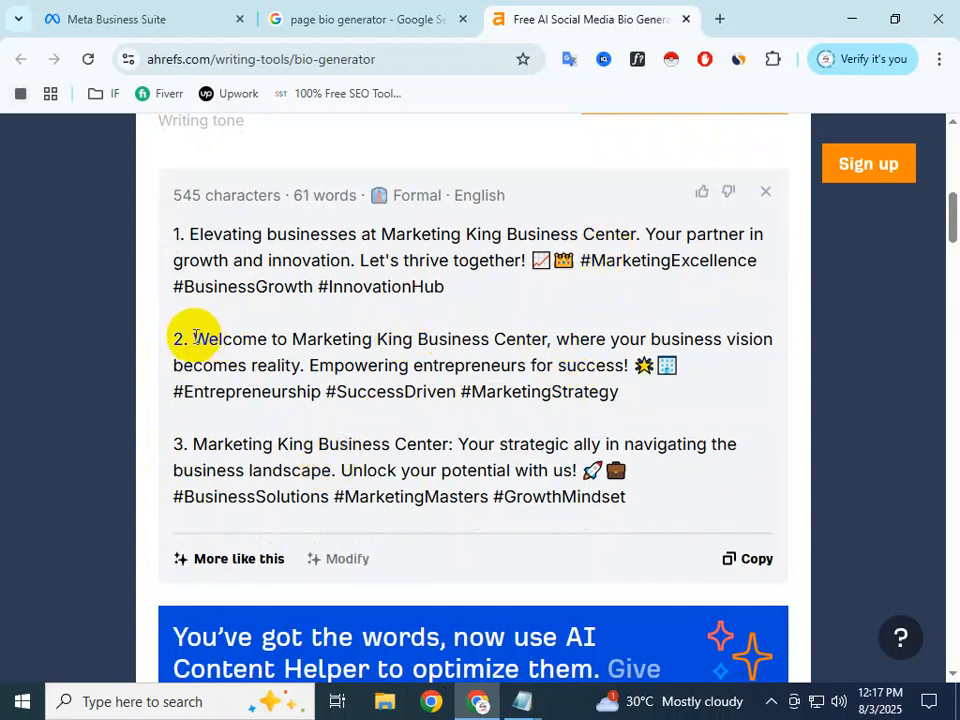
Step: Copy the second generated bio, starting "Welcome to Marketing King Business Center", and paste it into the new Page's Bio field
left_click_drag(193, 338, 640, 418)
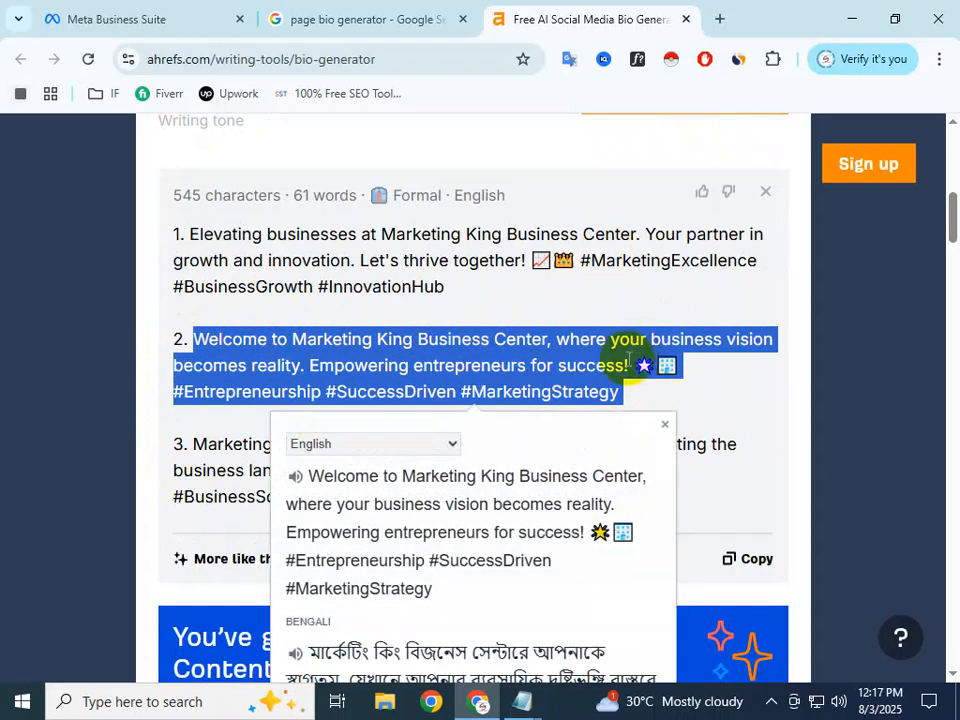
left_click(621, 401)
left_click_drag(479, 393, 617, 403)
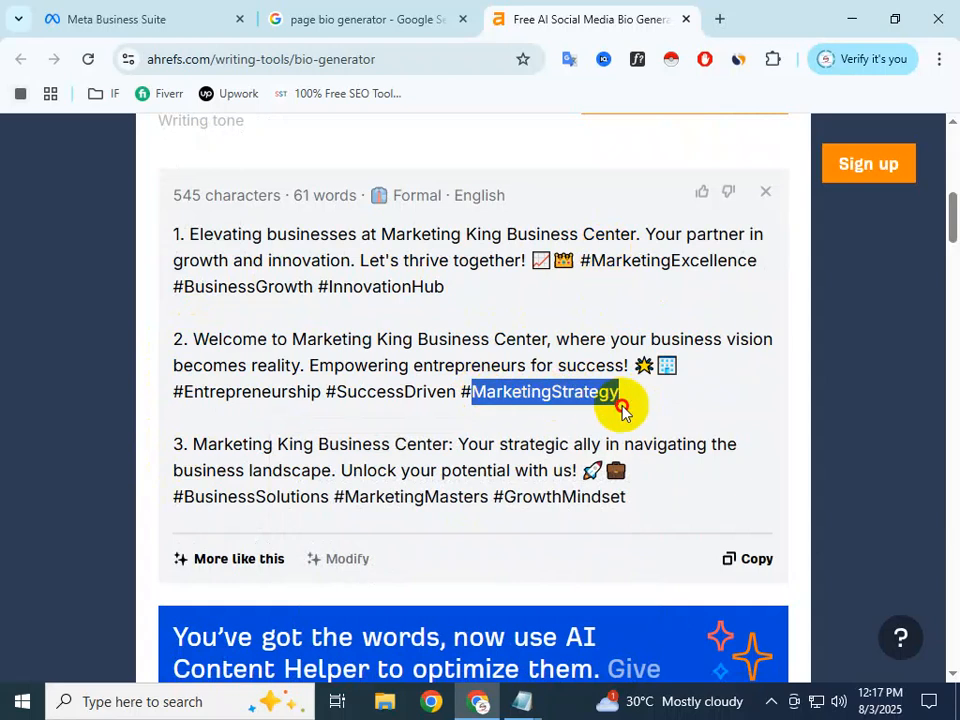
left_click(343, 392)
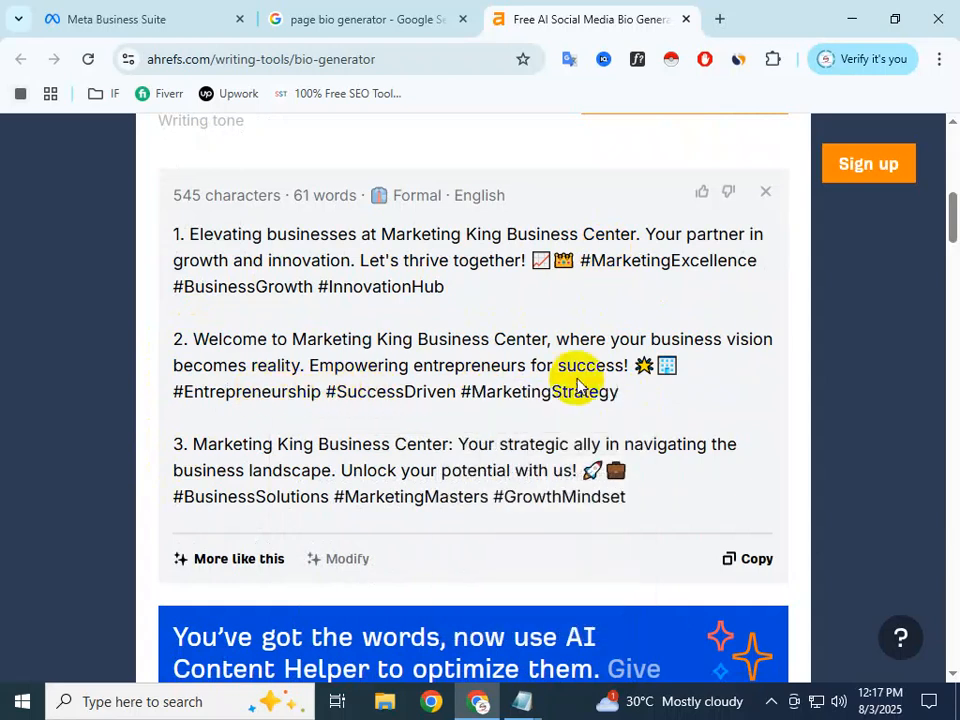
left_click_drag(619, 396, 195, 337)
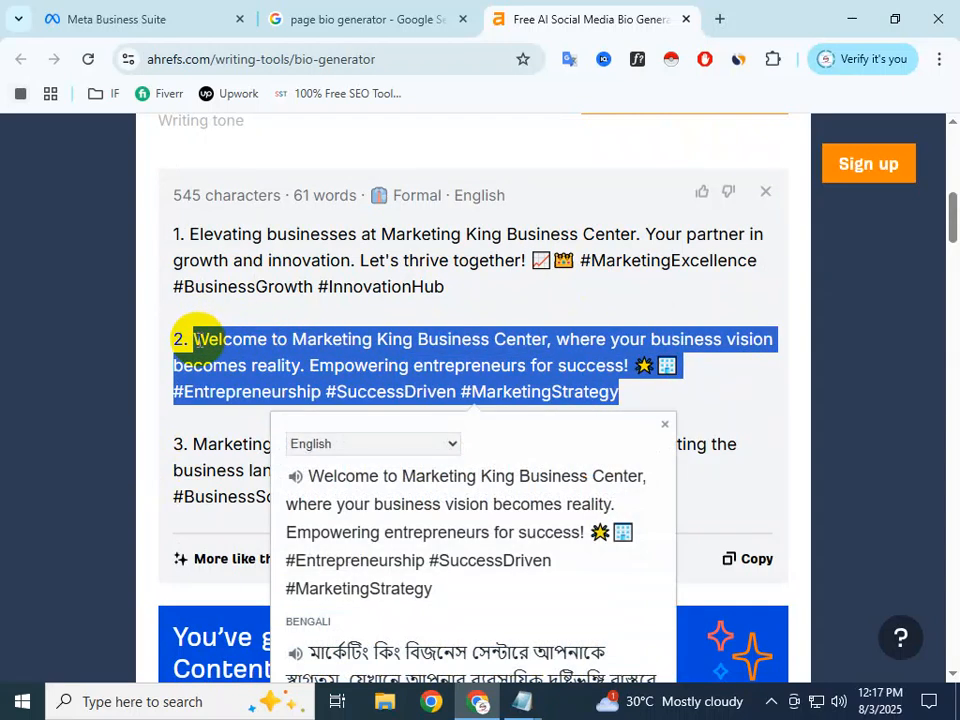
left_click(96, 18)
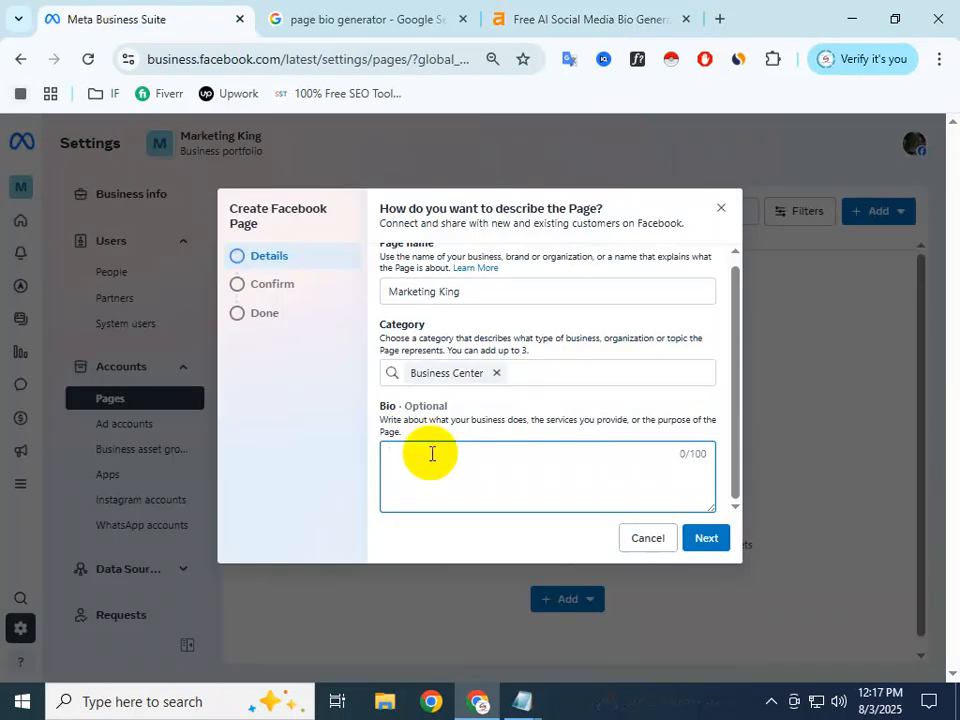
type("Welcome to Marketing King Business Center, where your business vision becomes reality. Empowering en")
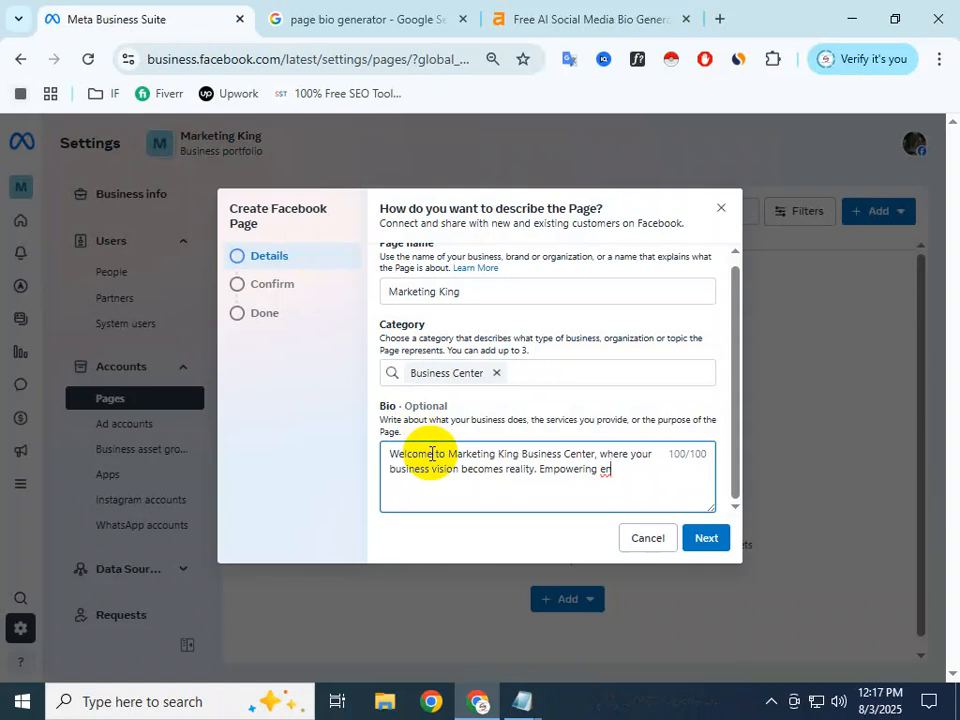
Step: Go back to the generated bios and examine the sentences and hashtags of the second one, then revisit the Google results
left_click(553, 12)
left_click(623, 398)
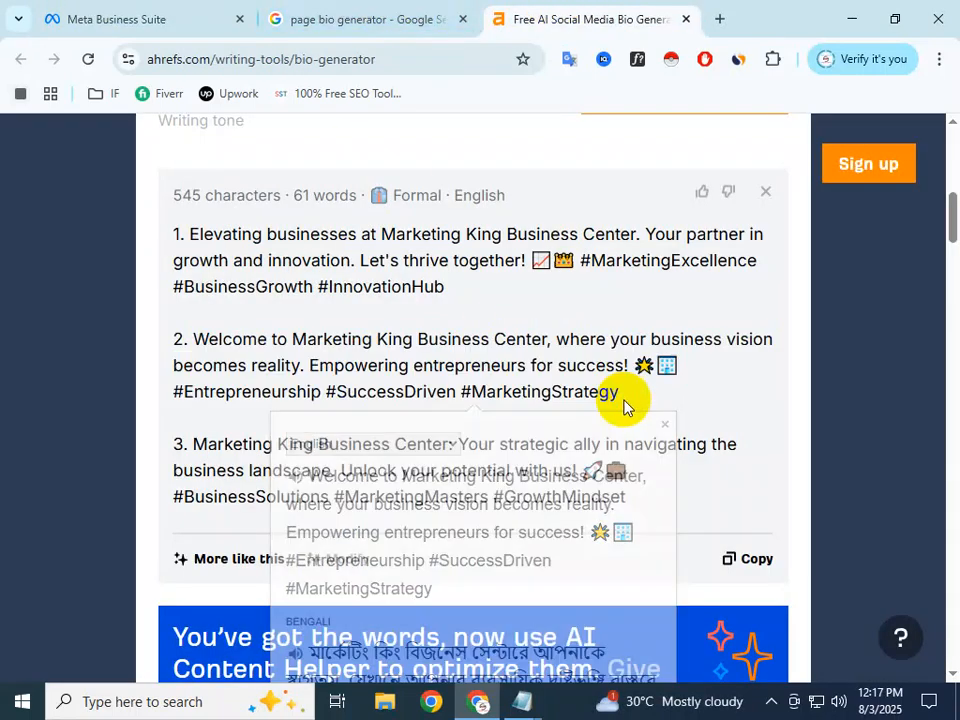
left_click_drag(623, 365, 191, 339)
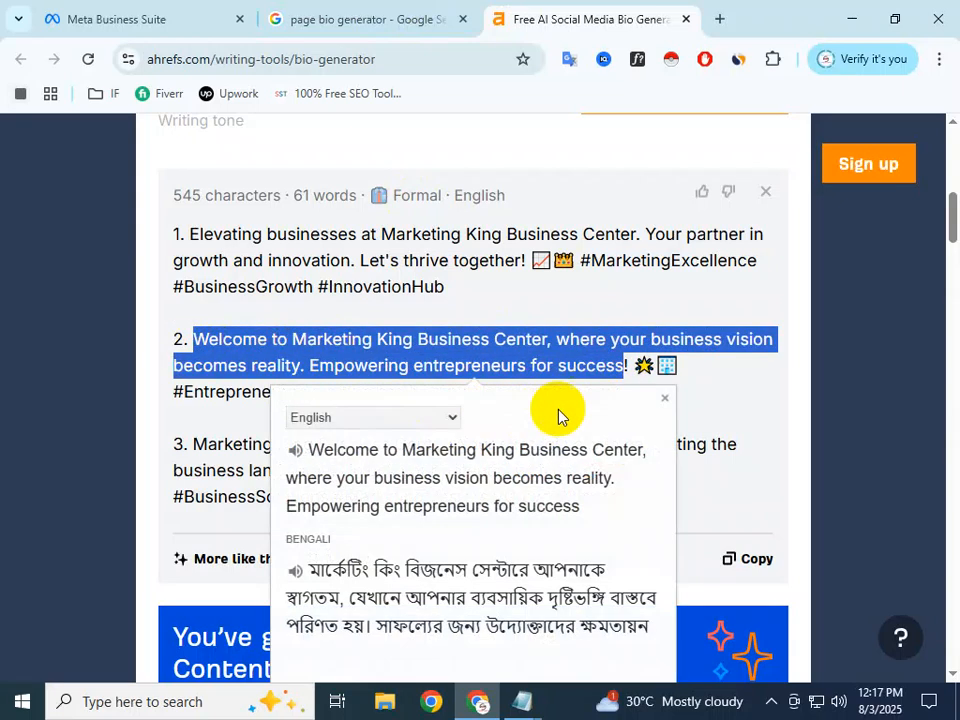
left_click_drag(628, 392, 163, 388)
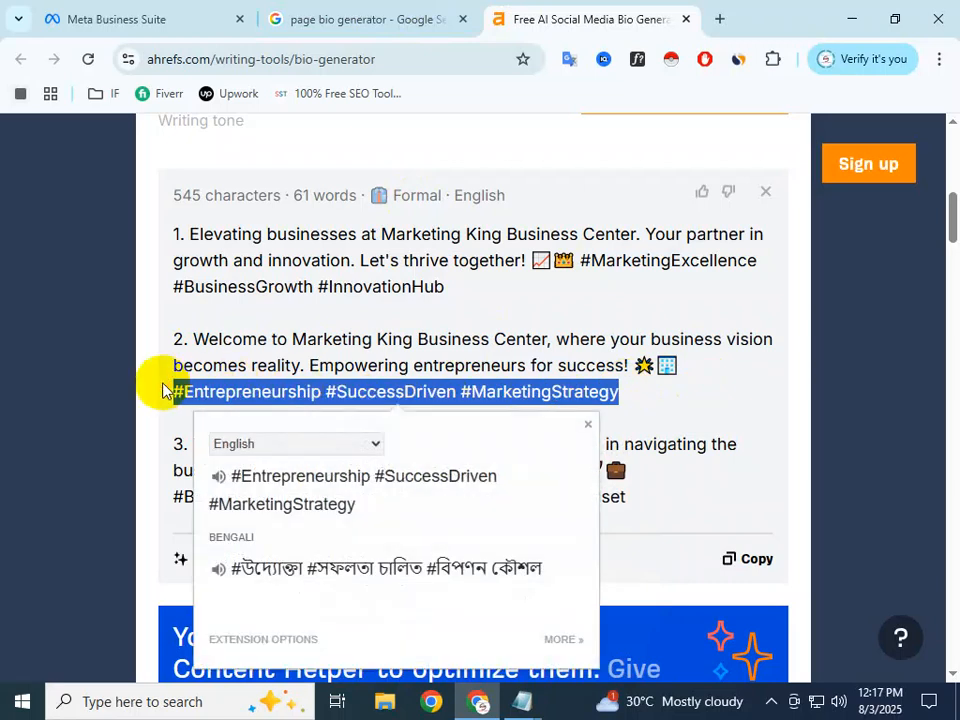
left_click(636, 400)
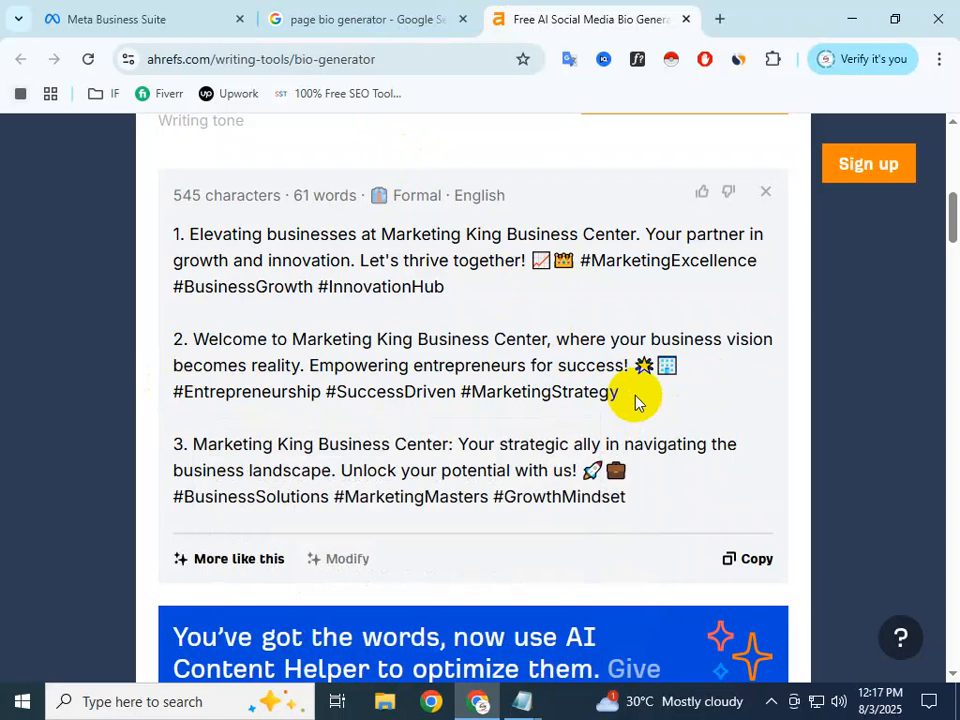
left_click_drag(636, 400, 400, 362)
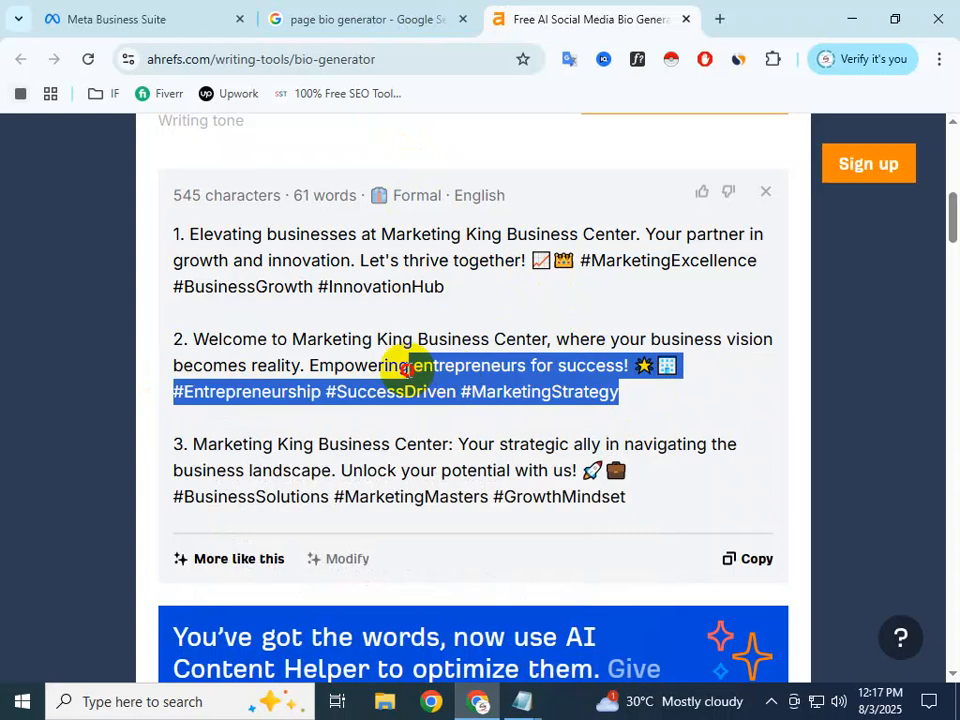
left_click(305, 350)
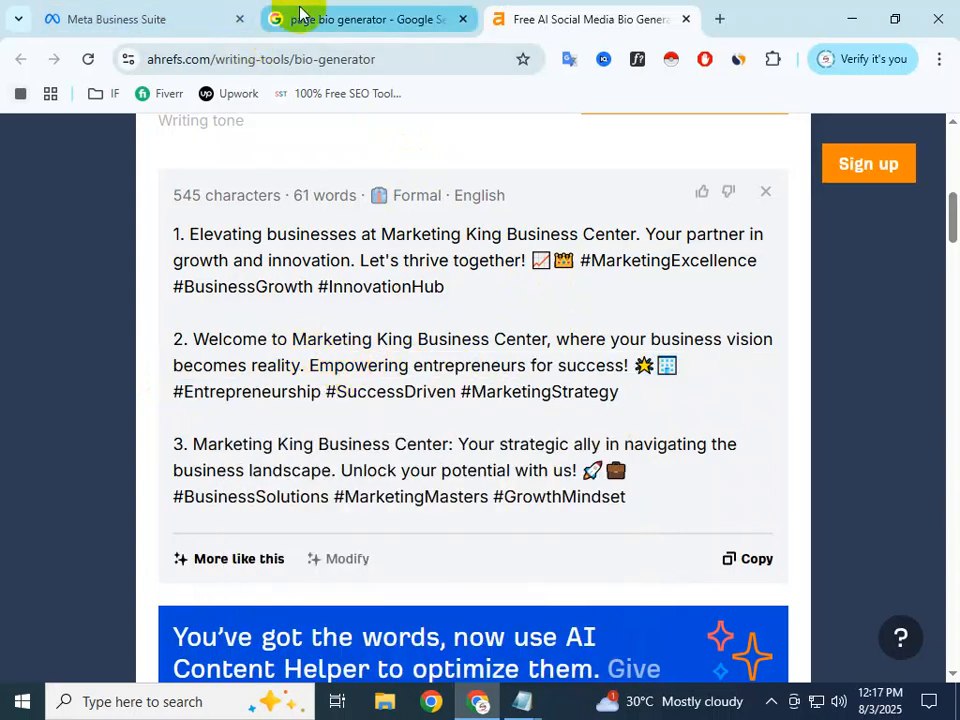
mouse_move(300, 13)
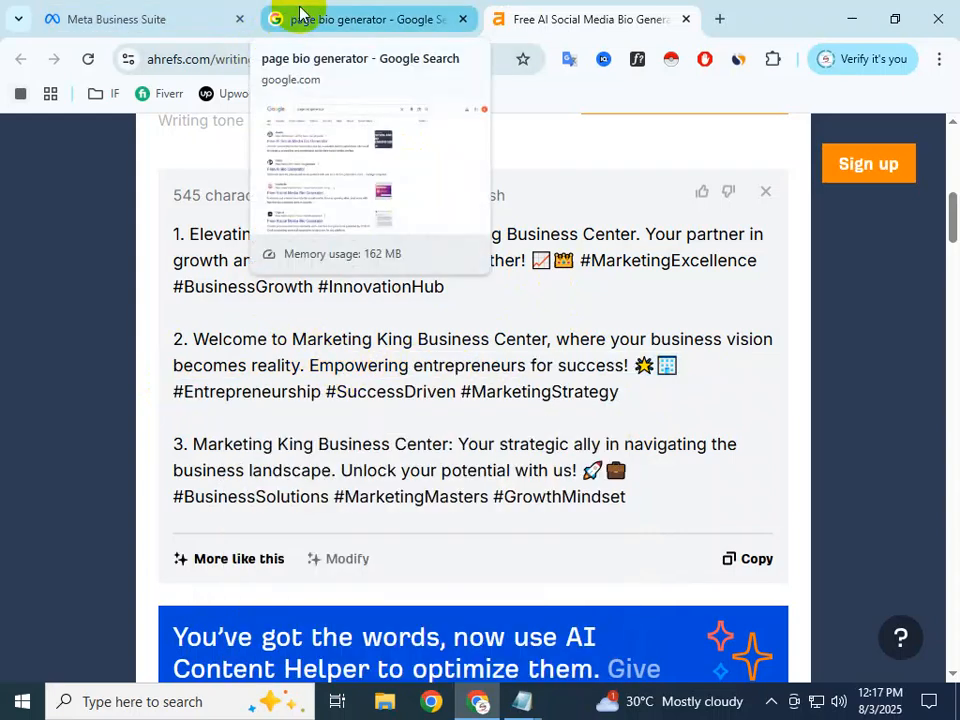
left_click(364, 19)
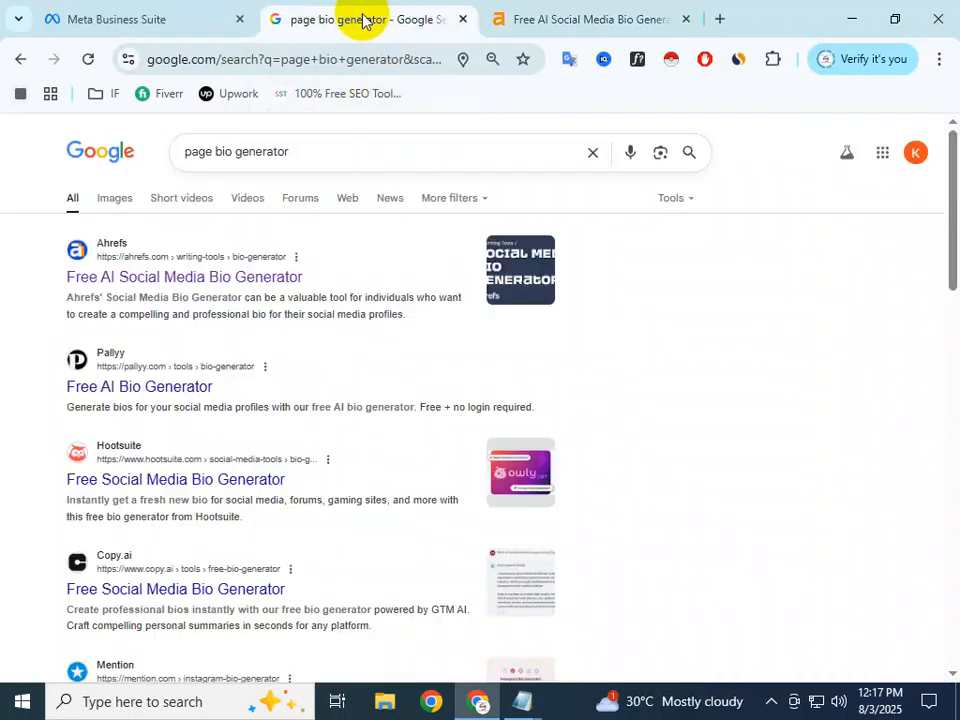
Step: Shorten the Page's Bio to "Welcome to Marketing King Business Center, where your business vision becomes reality."
left_click(228, 8)
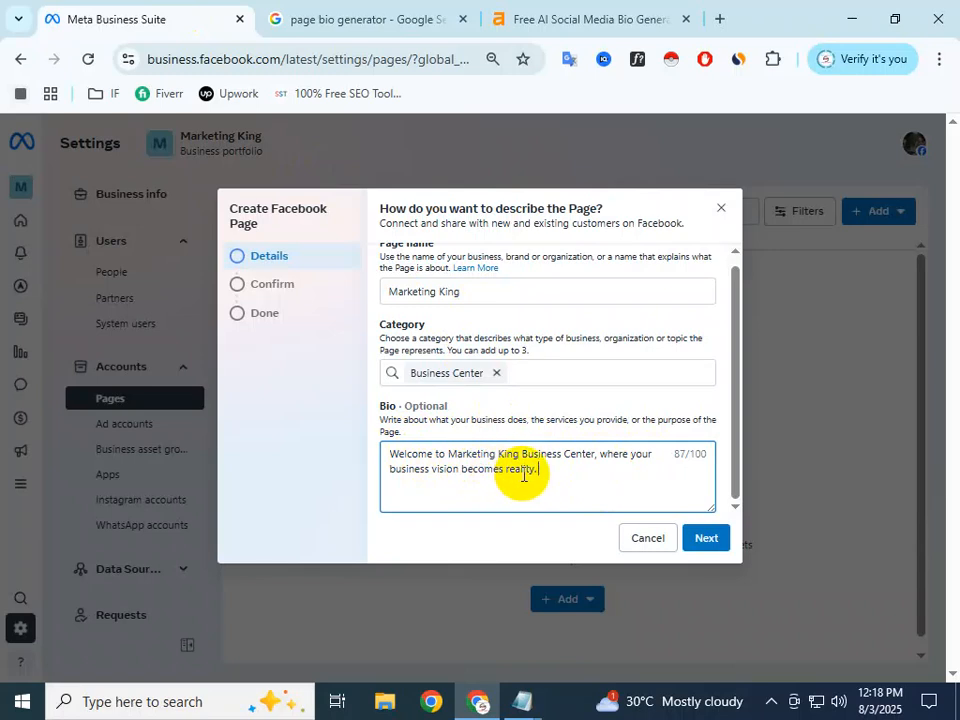
double_click(680, 455)
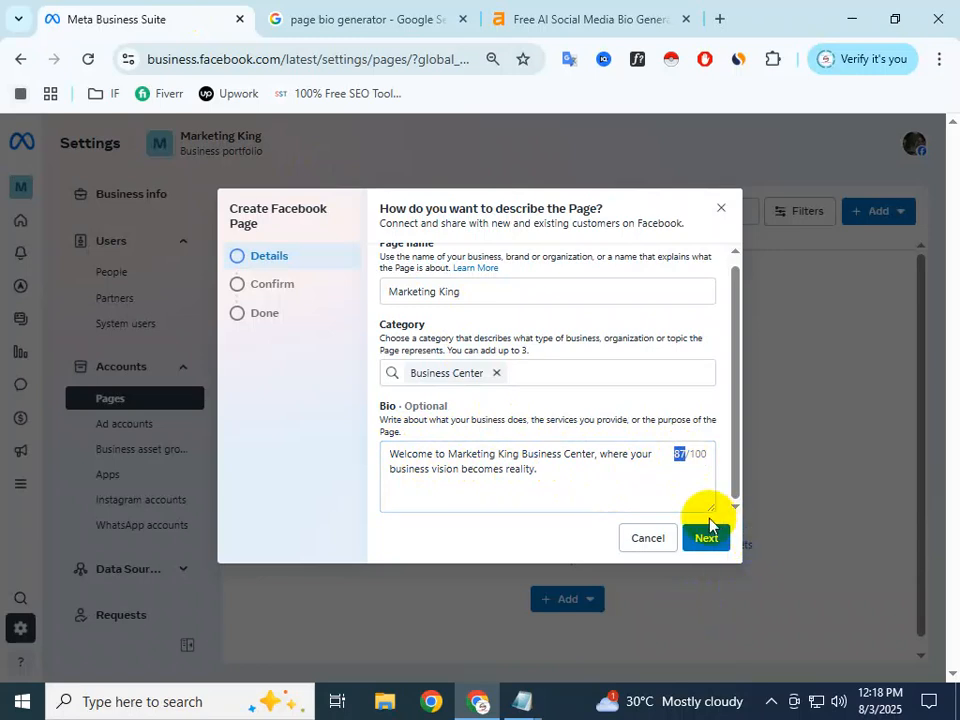
Step: Agree to the Meta terms on behalf of the Marketing King portfolio, create the Page and finish the creation dialog
left_click(699, 543)
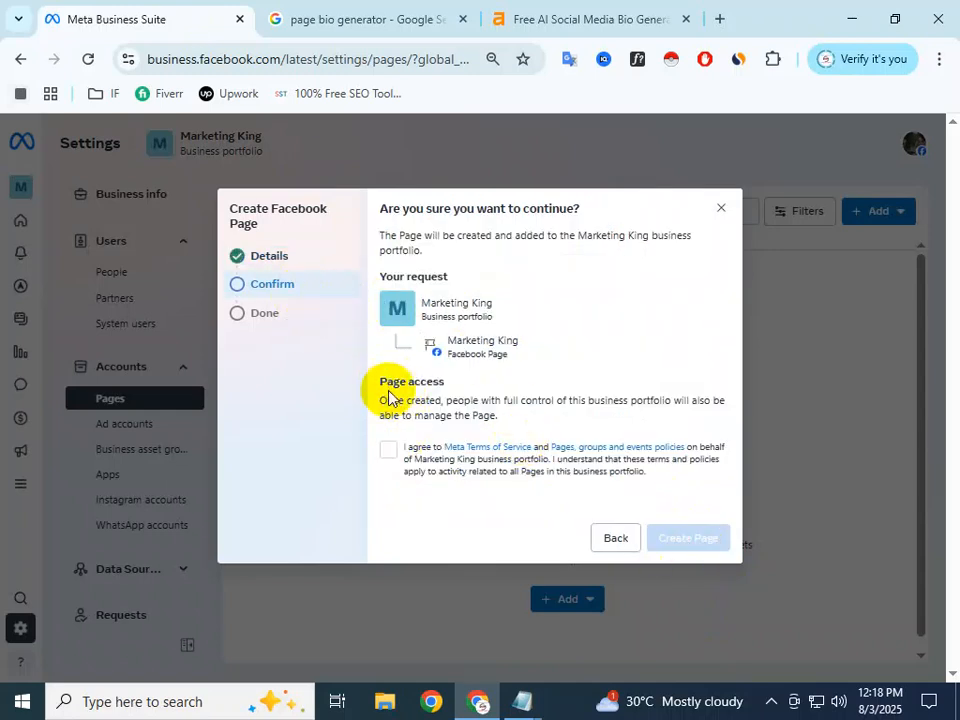
left_click(388, 451)
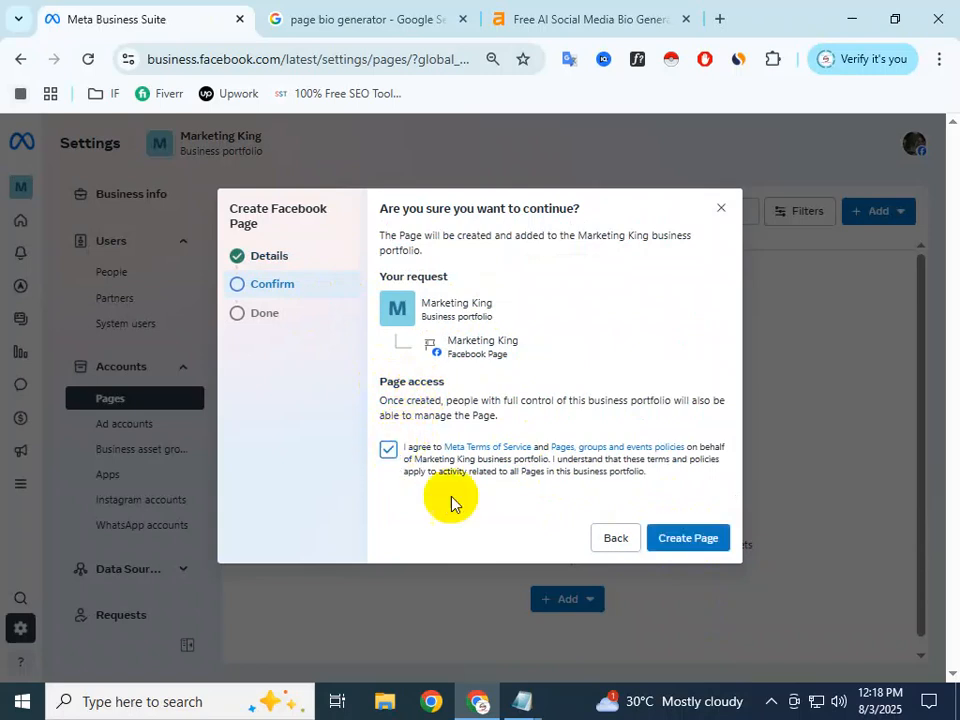
left_click(694, 538)
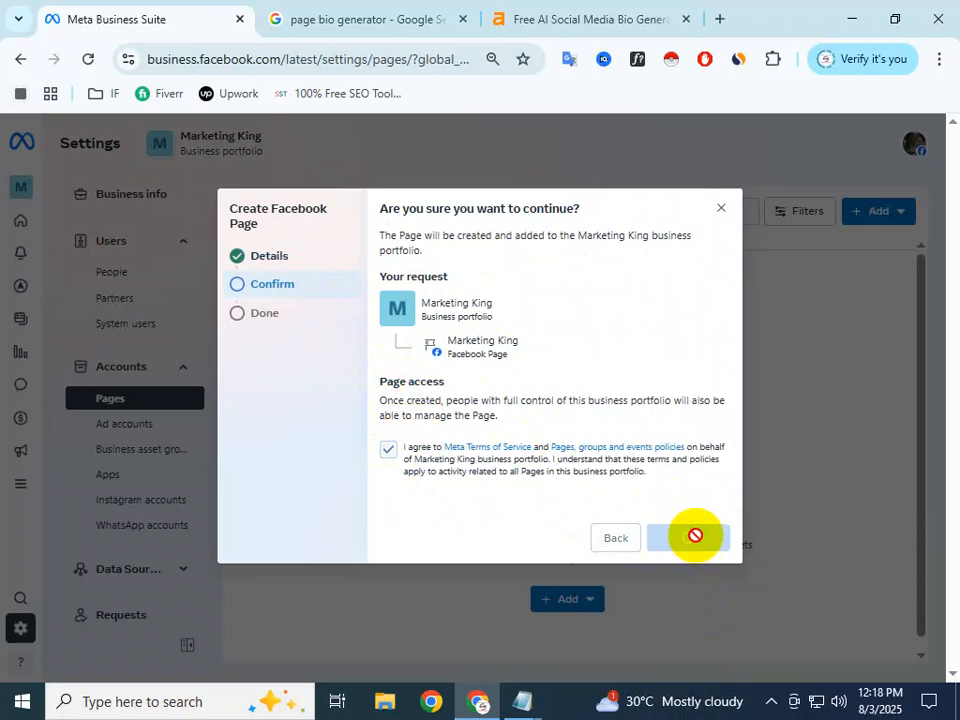
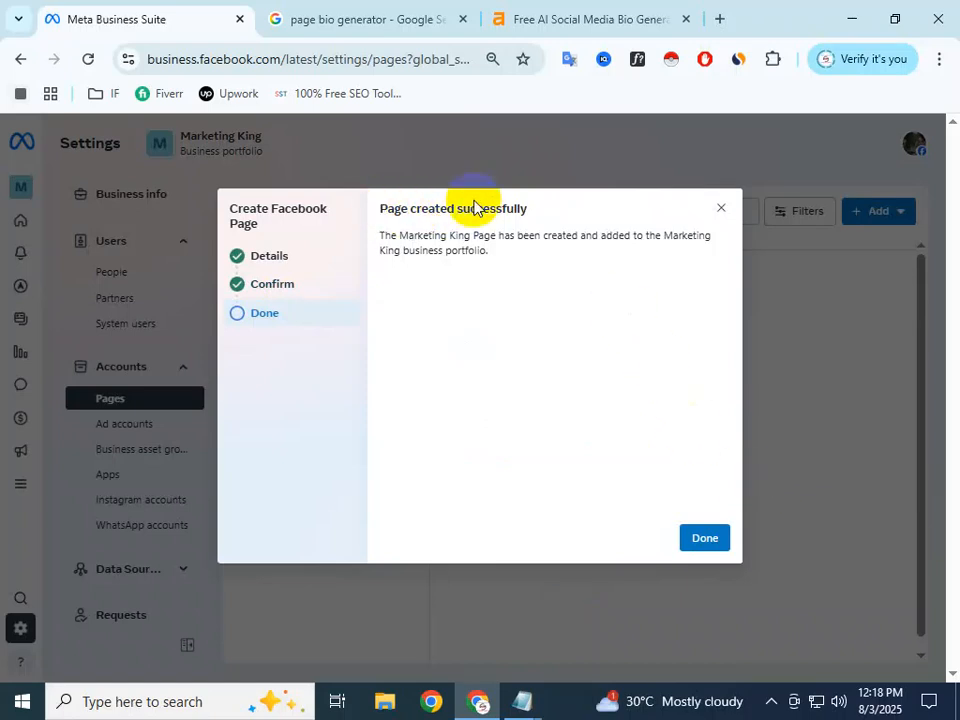
left_click(518, 210)
left_click_drag(518, 210, 462, 209)
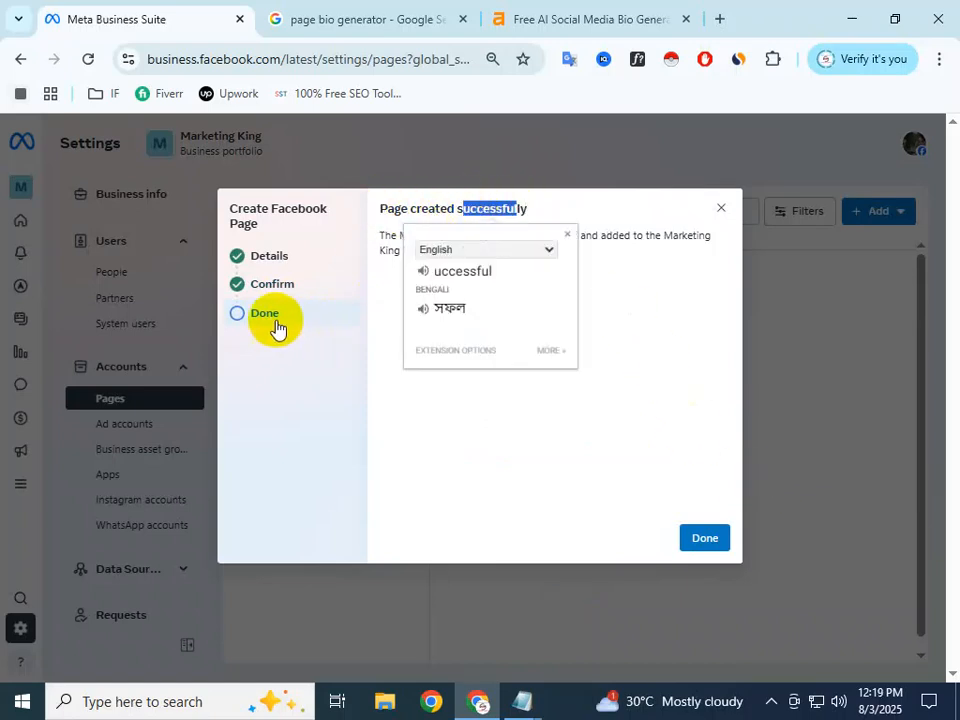
left_click(700, 540)
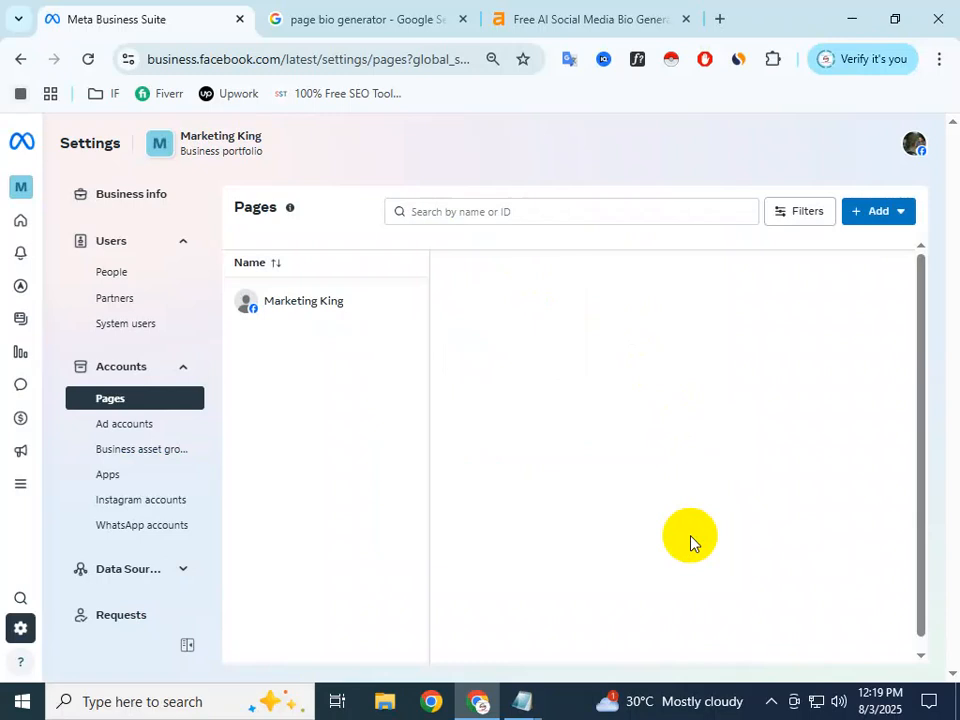
Step: Open the details of the Marketing King Page and check the Marketing King entry in the list of business portfolios
left_click(308, 310)
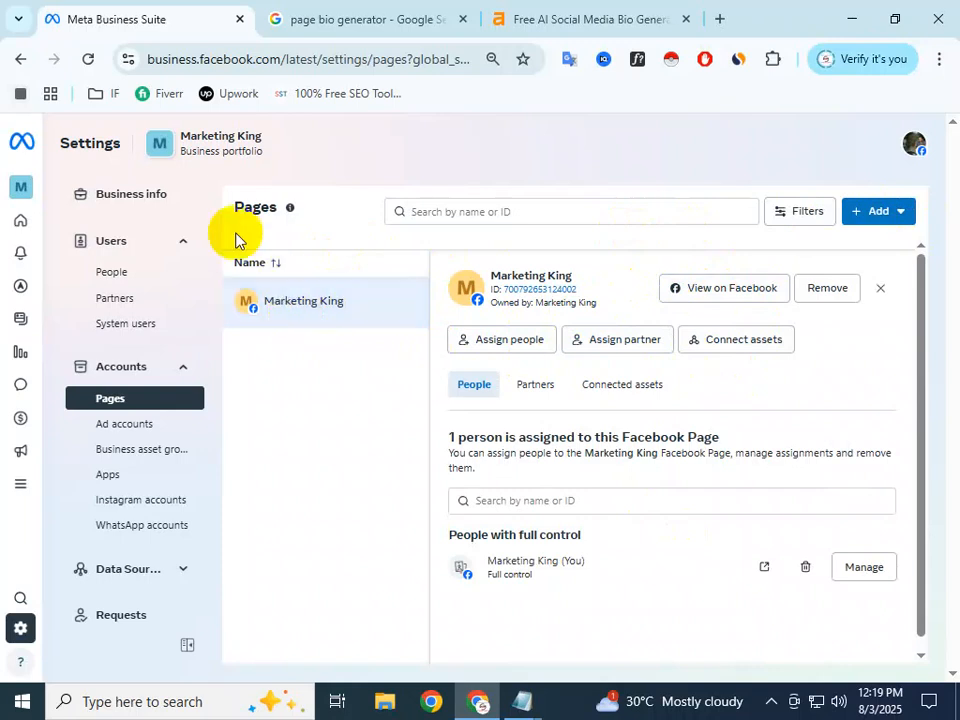
mouse_move(18, 140)
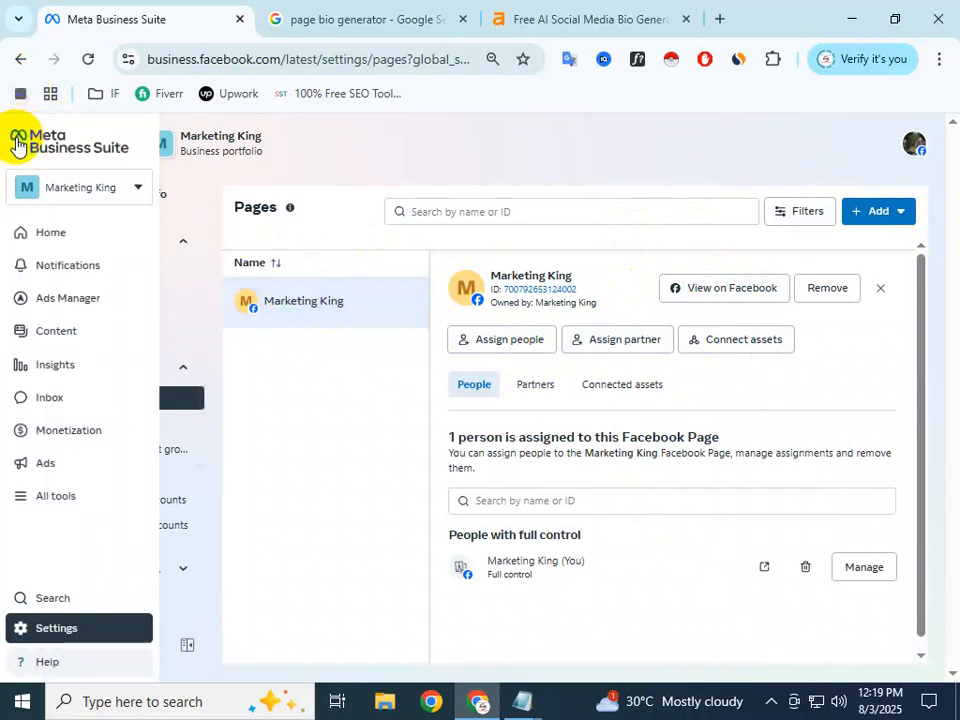
left_click(139, 189)
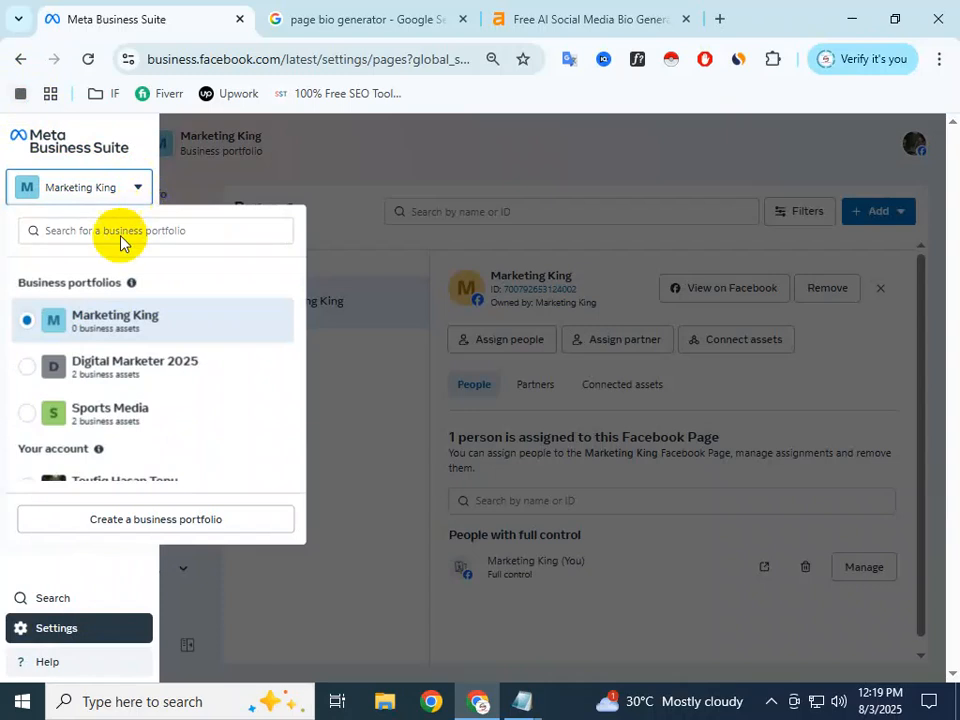
double_click(113, 320)
left_click(171, 321)
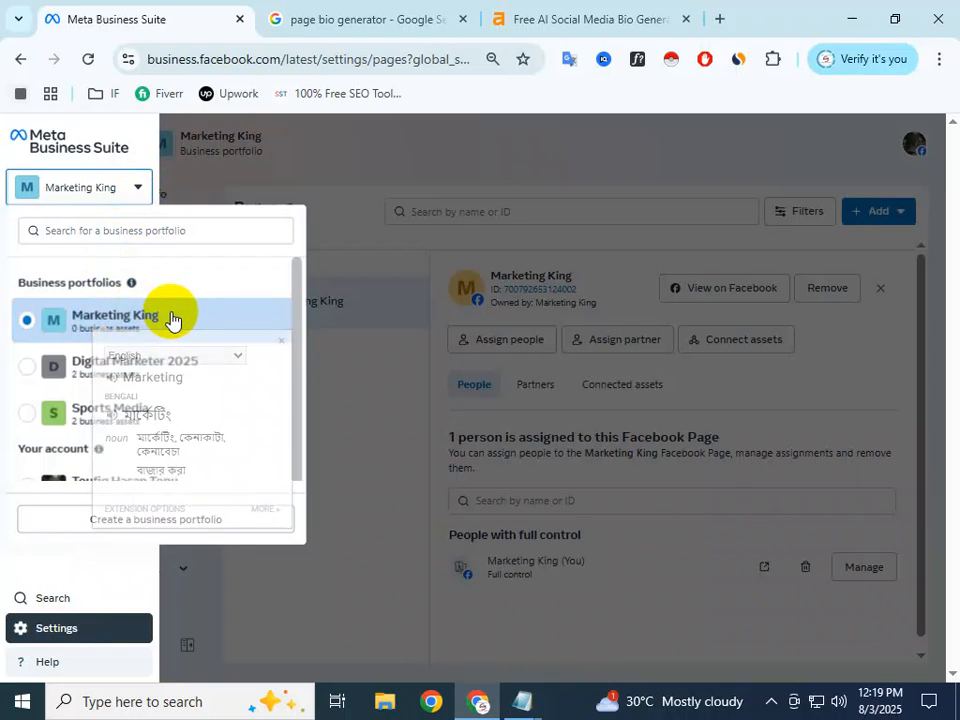
left_click(320, 342)
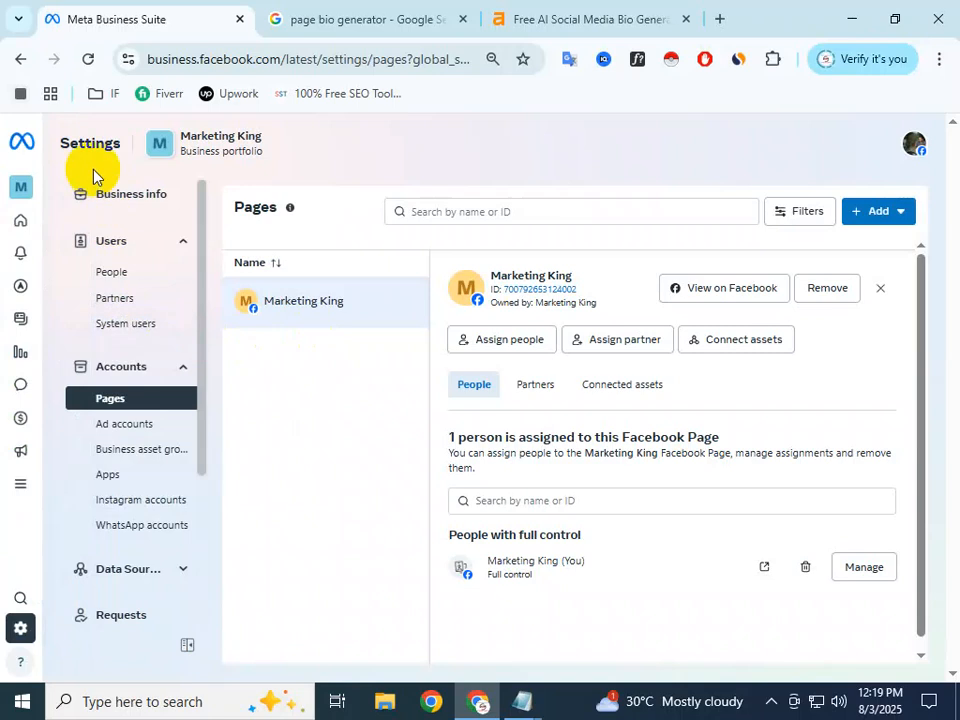
Step: Go to the Business Suite home and switch to the Marketing King Facebook Page in the Marketing King portfolio
mouse_move(17, 146)
left_click(73, 189)
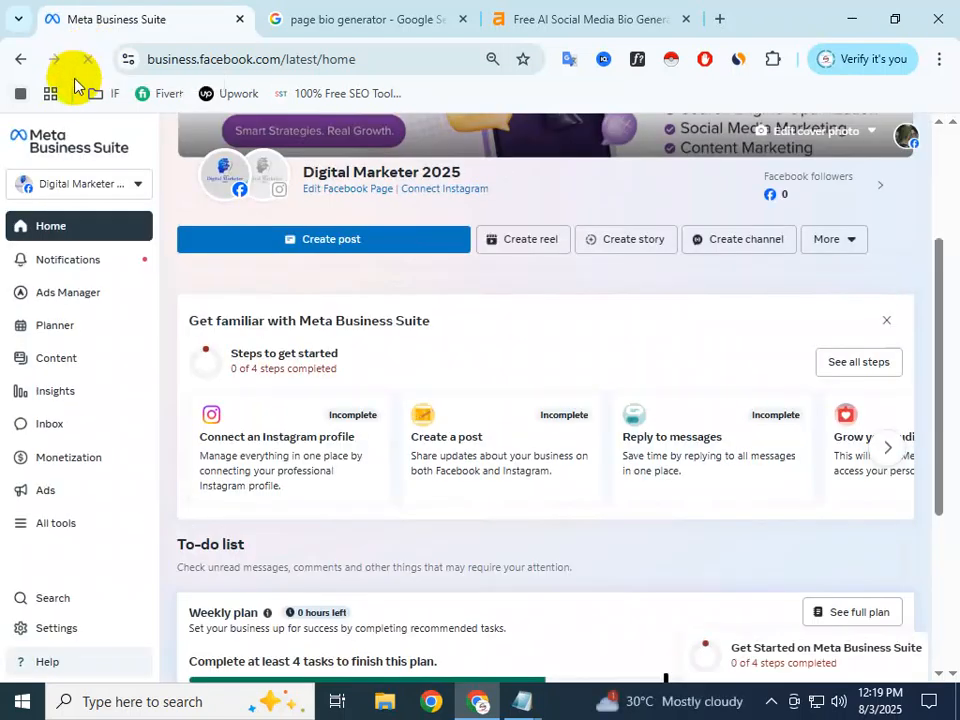
left_click(118, 187)
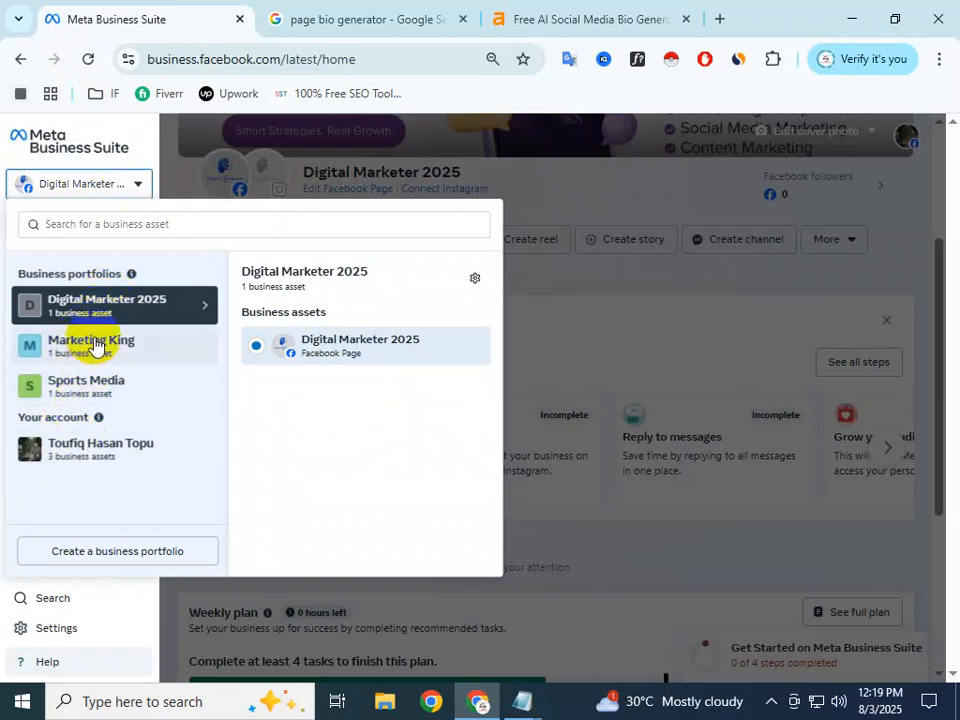
left_click(95, 345)
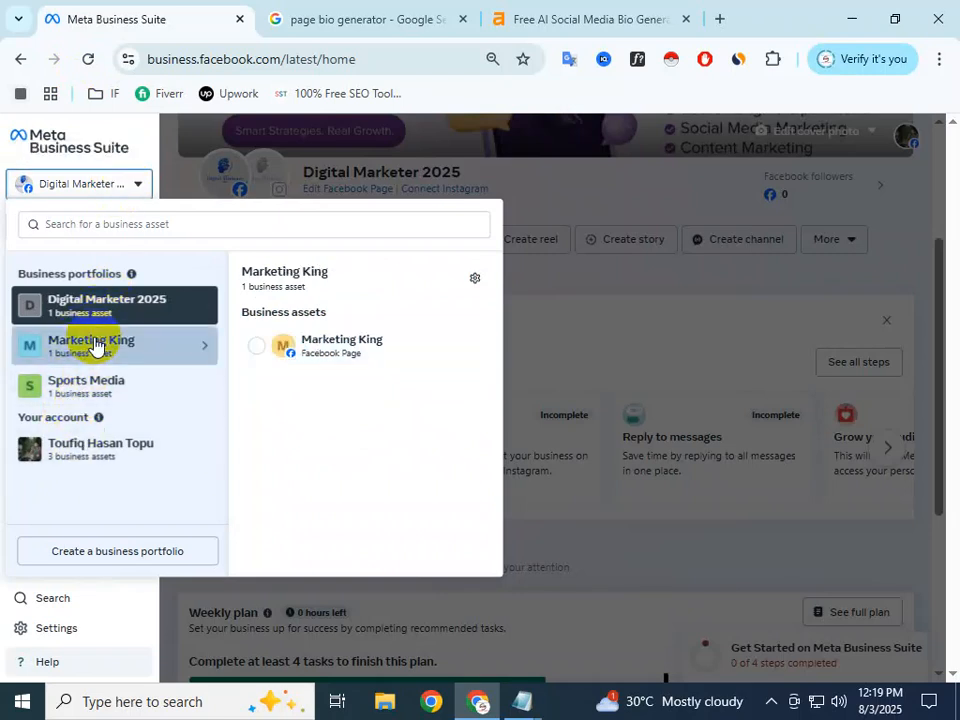
left_click(364, 349)
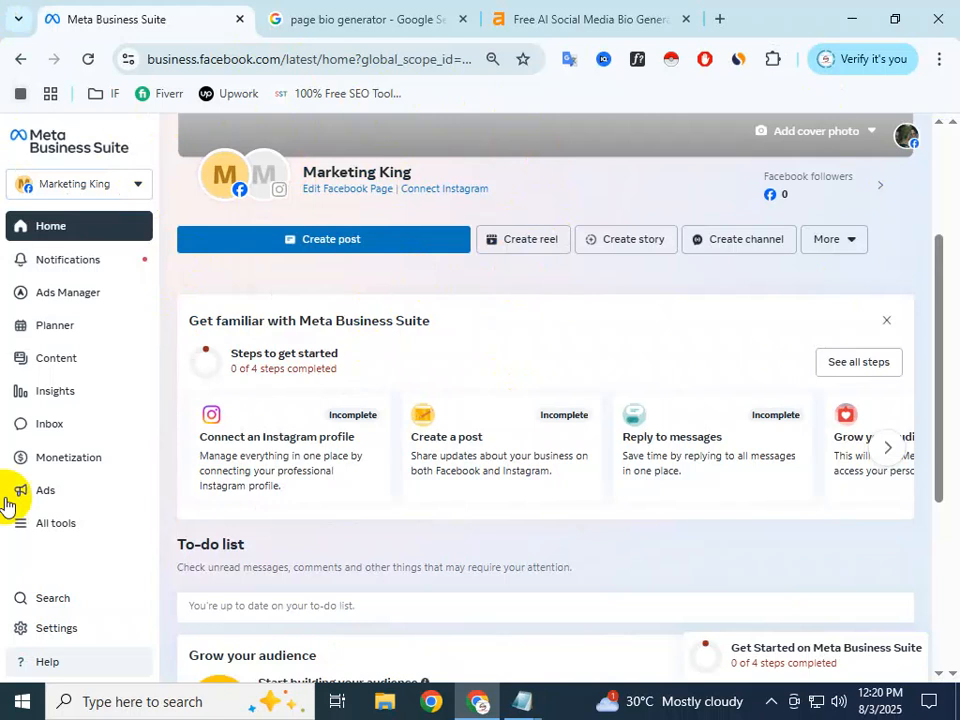
Step: Switch to the Notepad notes on Facebook Page creation and add the line "LOGO | Cover |" below the Business Page entry, separated by a blank line
mouse_move(530, 698)
left_click(600, 622)
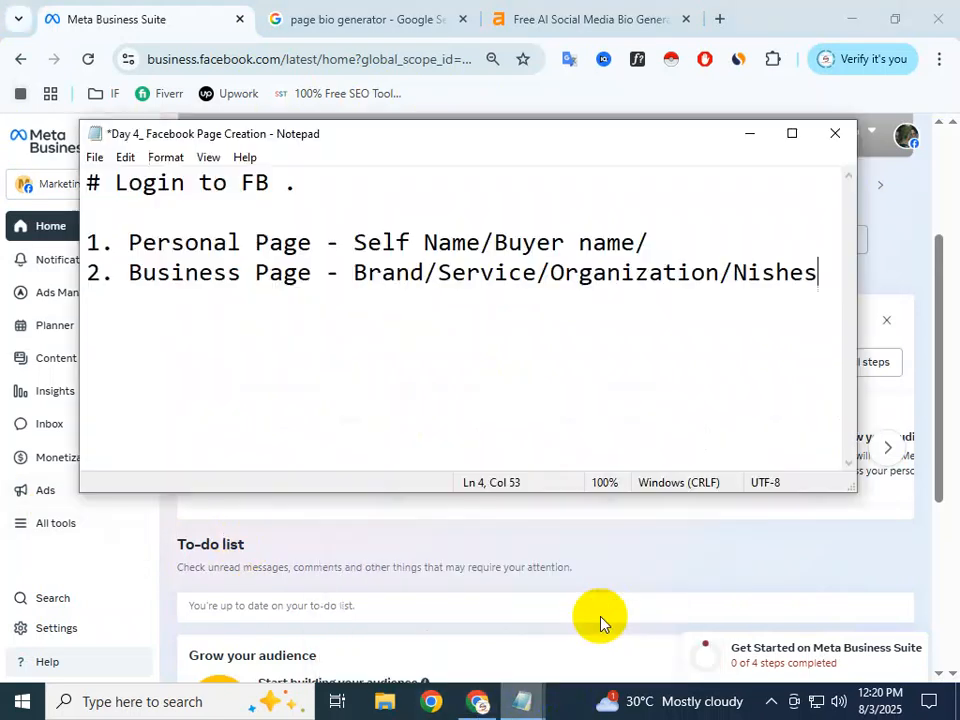
left_click(210, 238)
left_click(292, 275)
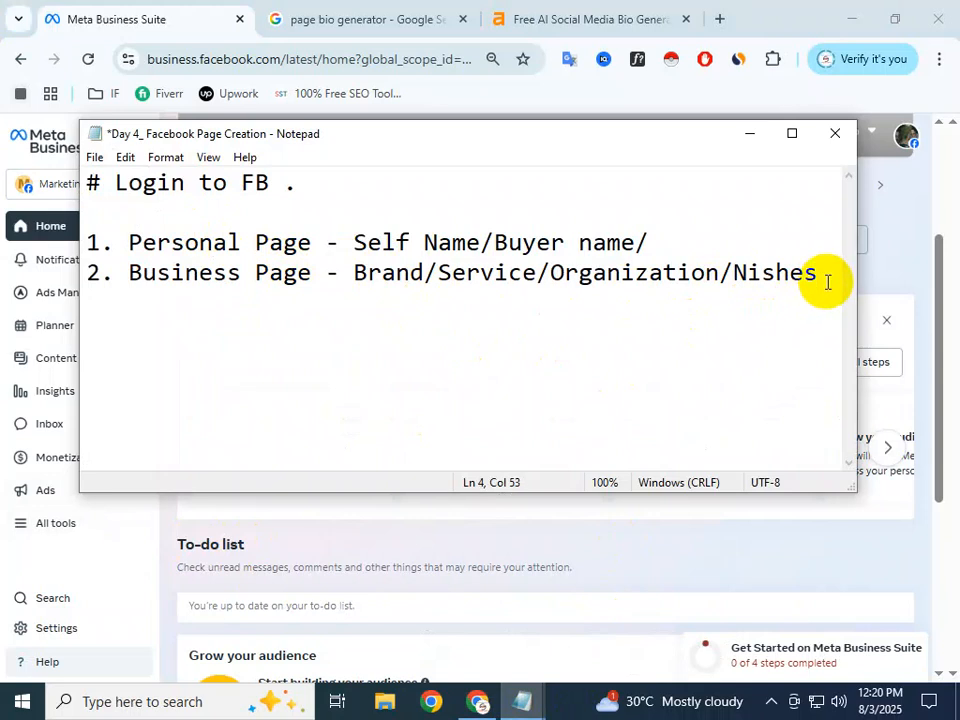
key("Return")
key("Return")
left_click(941, 62)
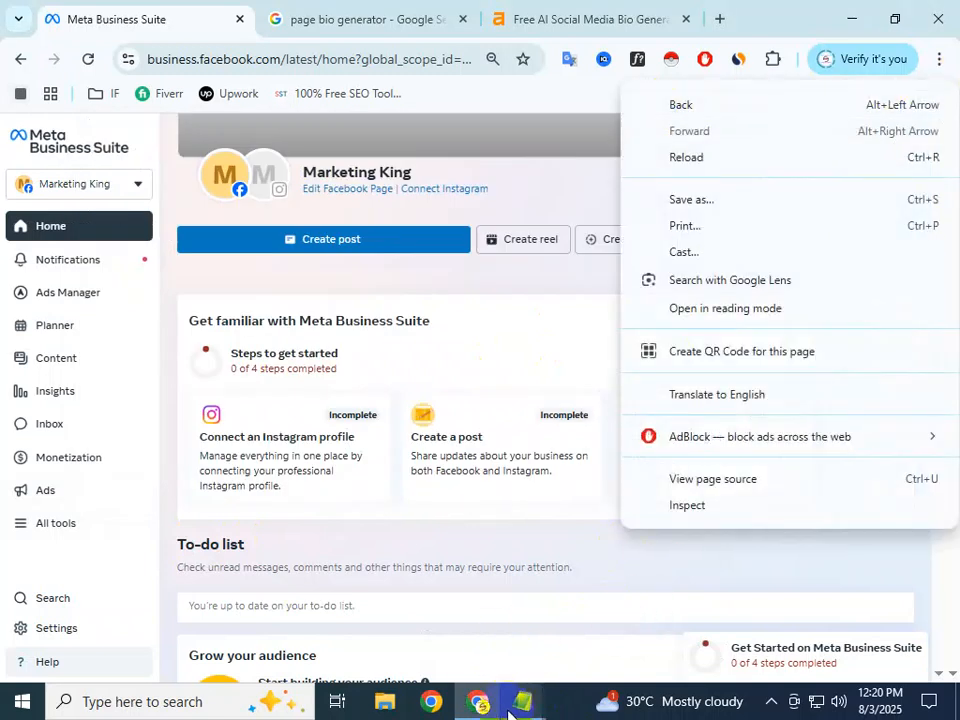
left_click(522, 701)
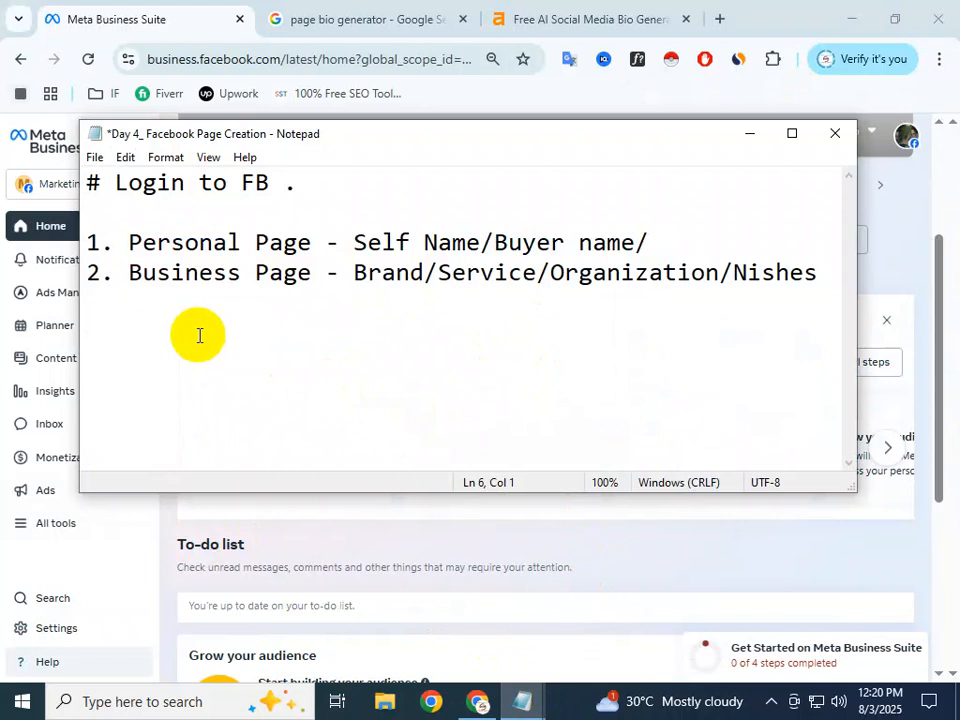
type("L")
type("K")
type("LO")
type("GO ")
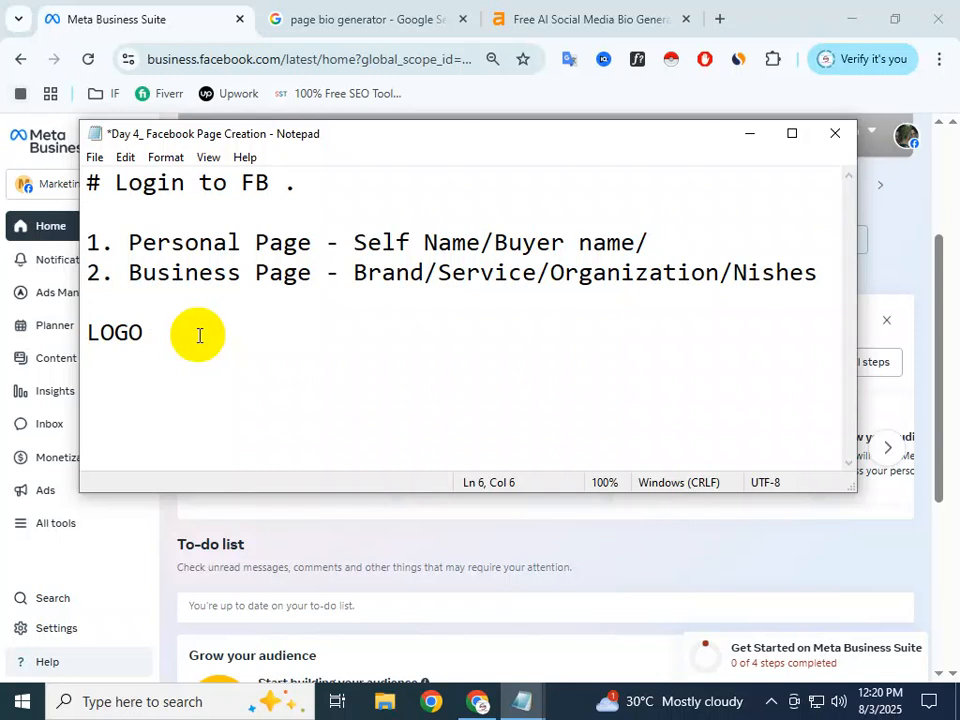
type("| Cover")
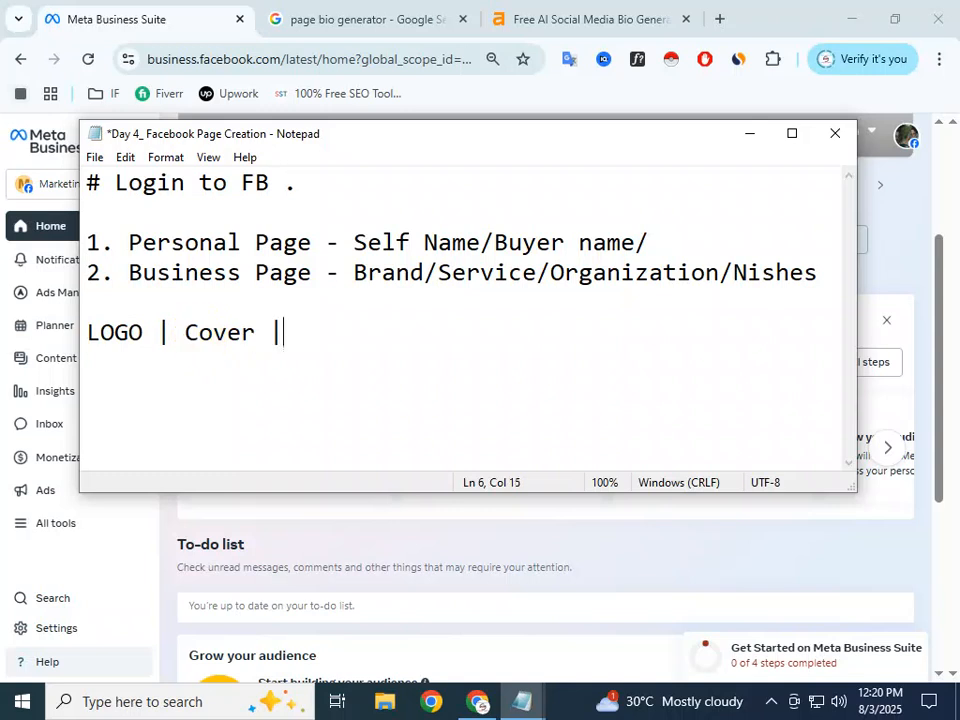
type(" |")
Step: View the Marketing King Page's cover and profile picture areas in Meta Business Suite, and append "User Name|" to the last line of the Notepad notes
left_click(520, 700)
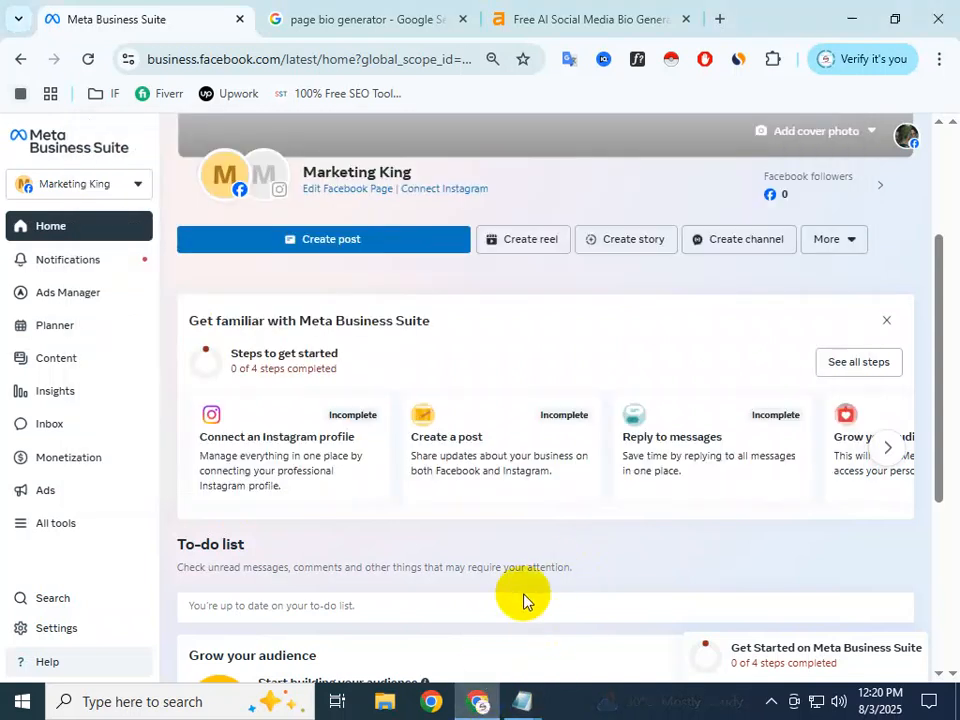
scroll(550, 140, "up", 2)
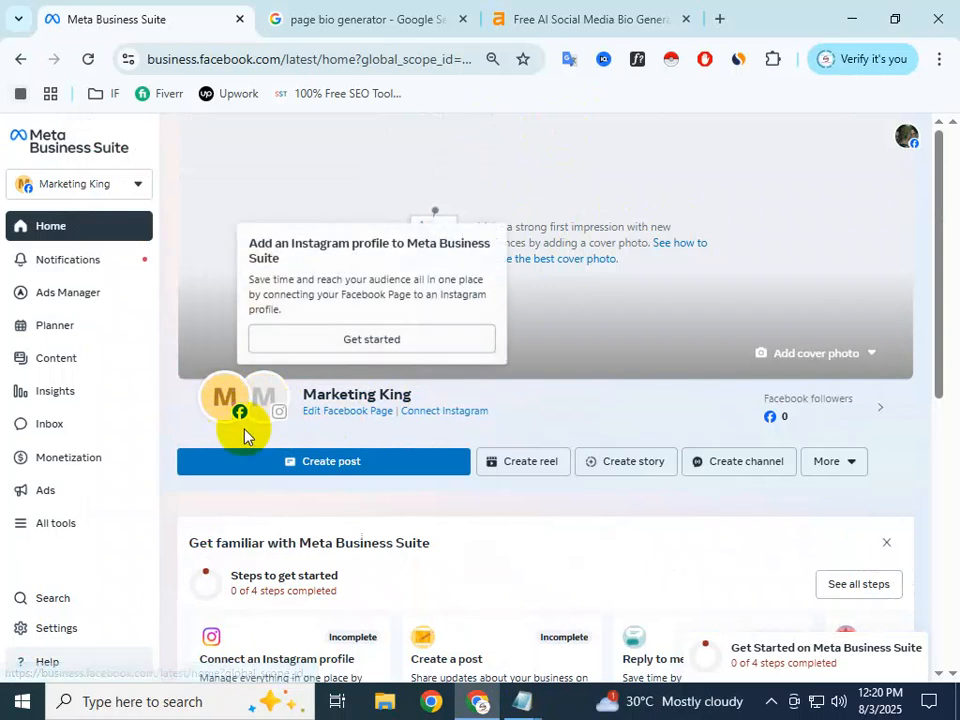
mouse_move(279, 407)
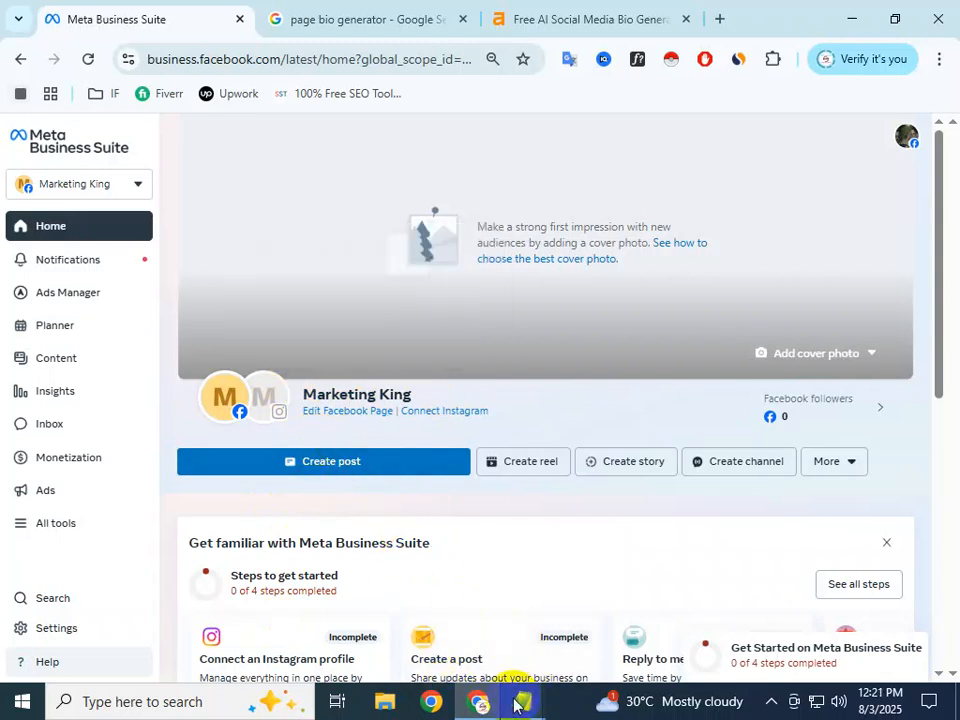
mouse_move(522, 700)
left_click(560, 605)
left_click(352, 349)
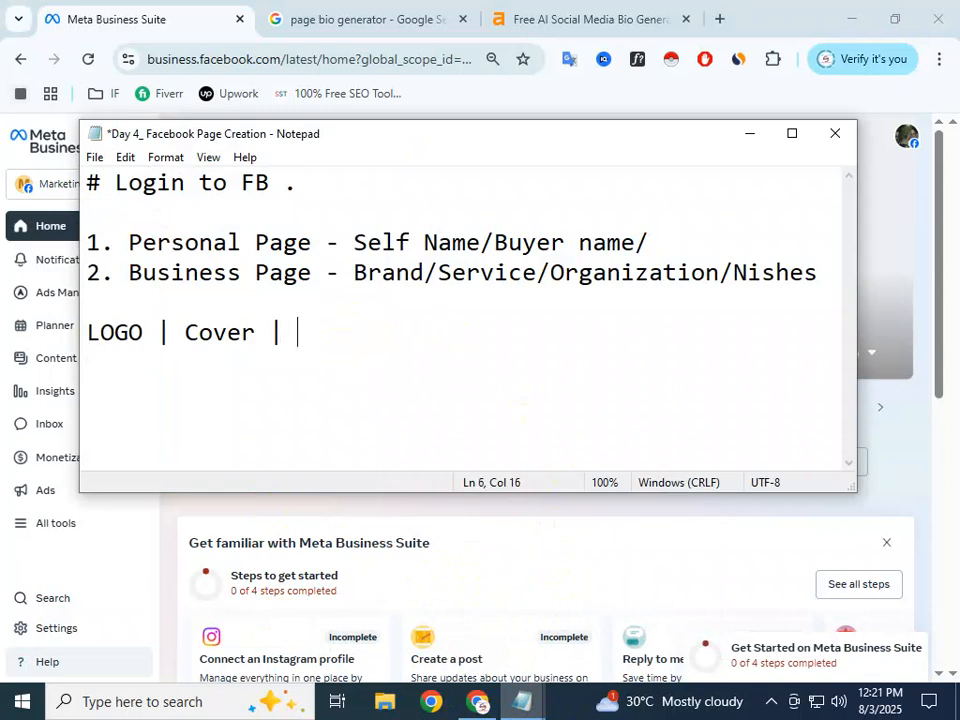
type("User Name")
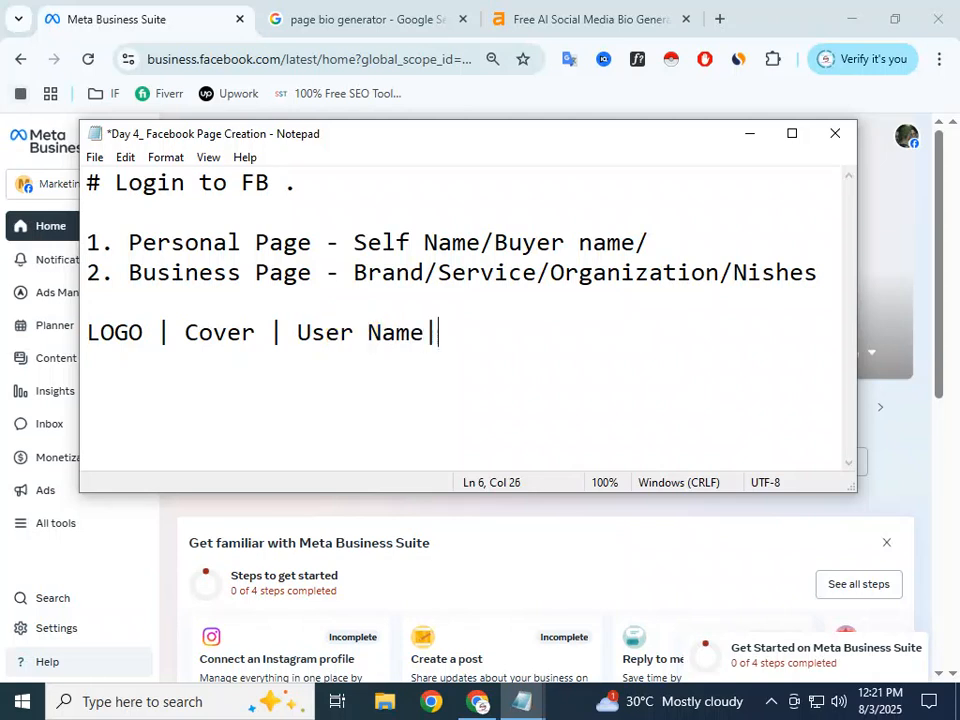
left_click(472, 354)
left_click(457, 322)
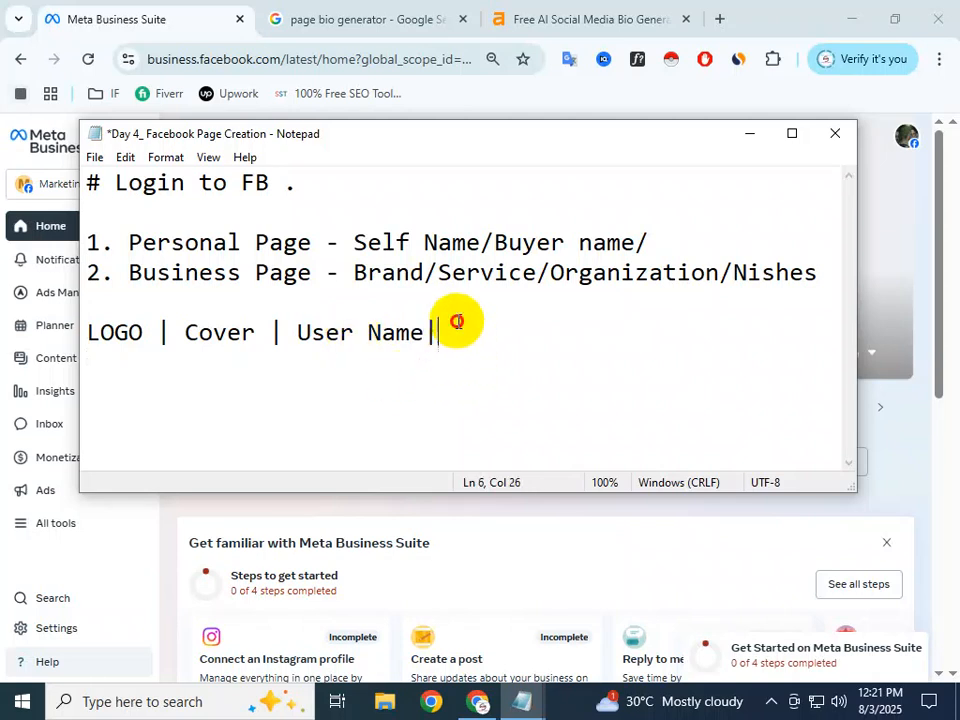
left_click(114, 332)
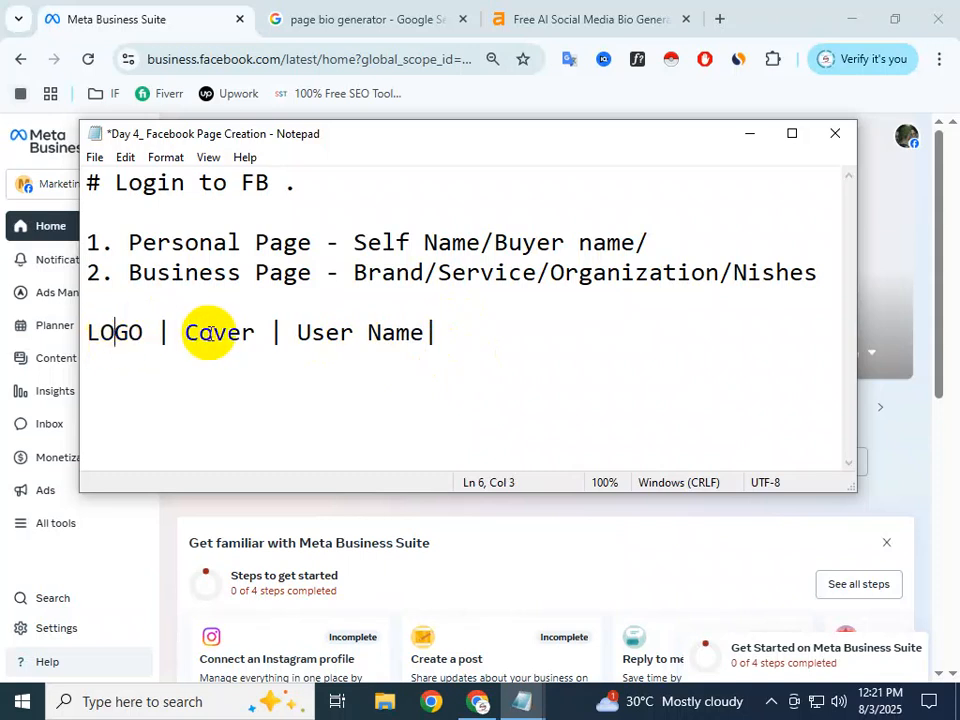
left_click(354, 332)
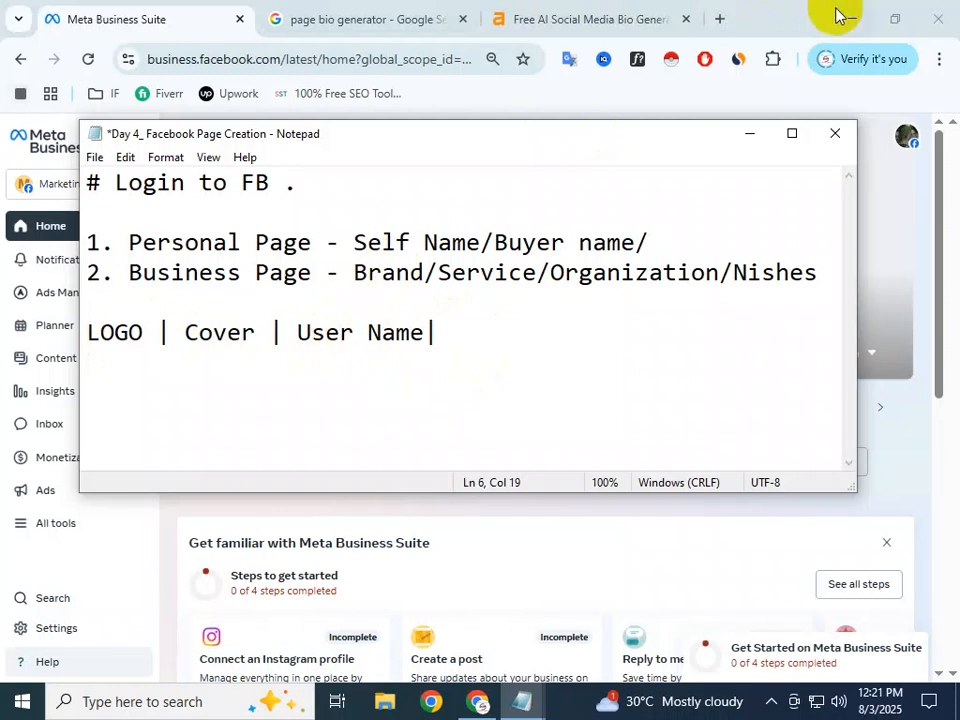
Step: Return to Meta Business Suite and open the Marketing King user's access details in the portfolio's People settings
left_click(484, 706)
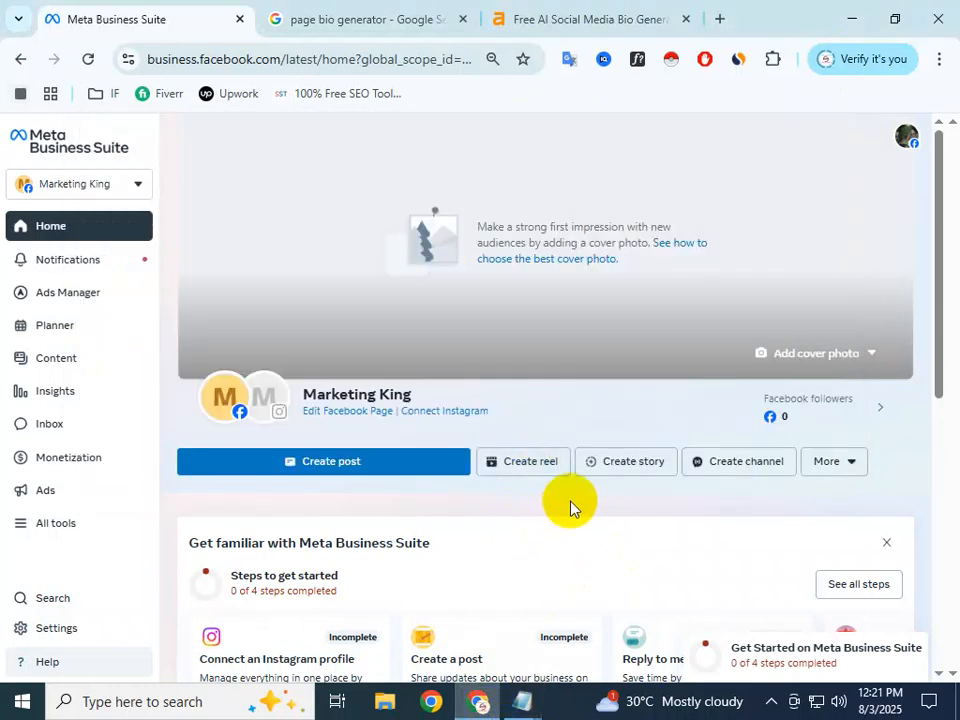
scroll(696, 399, "down", 2)
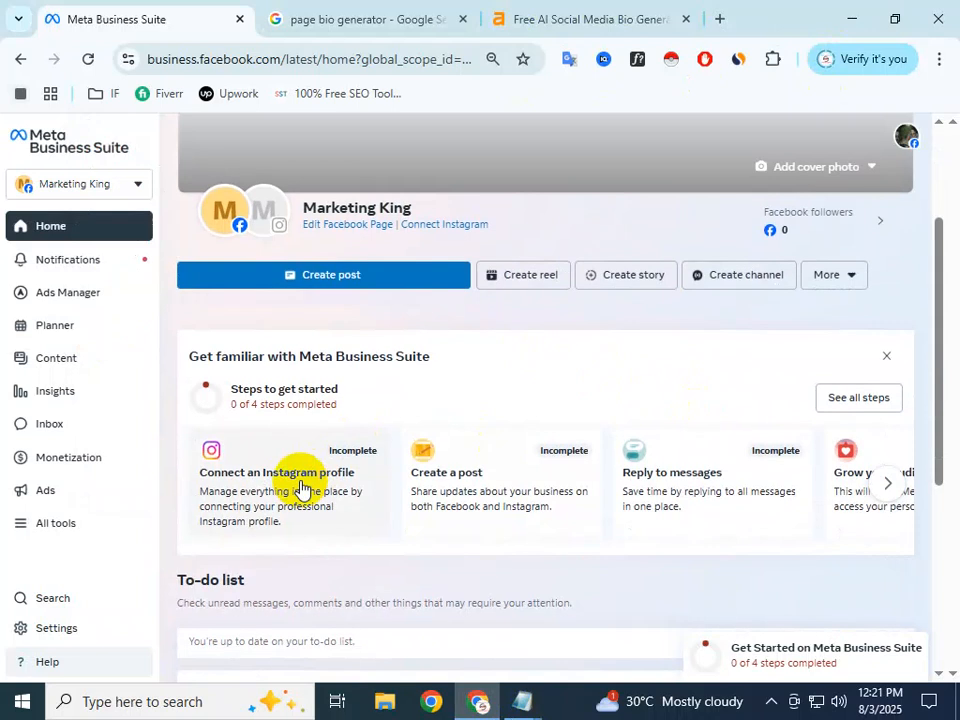
scroll(306, 489, "up", 2)
left_click(77, 184)
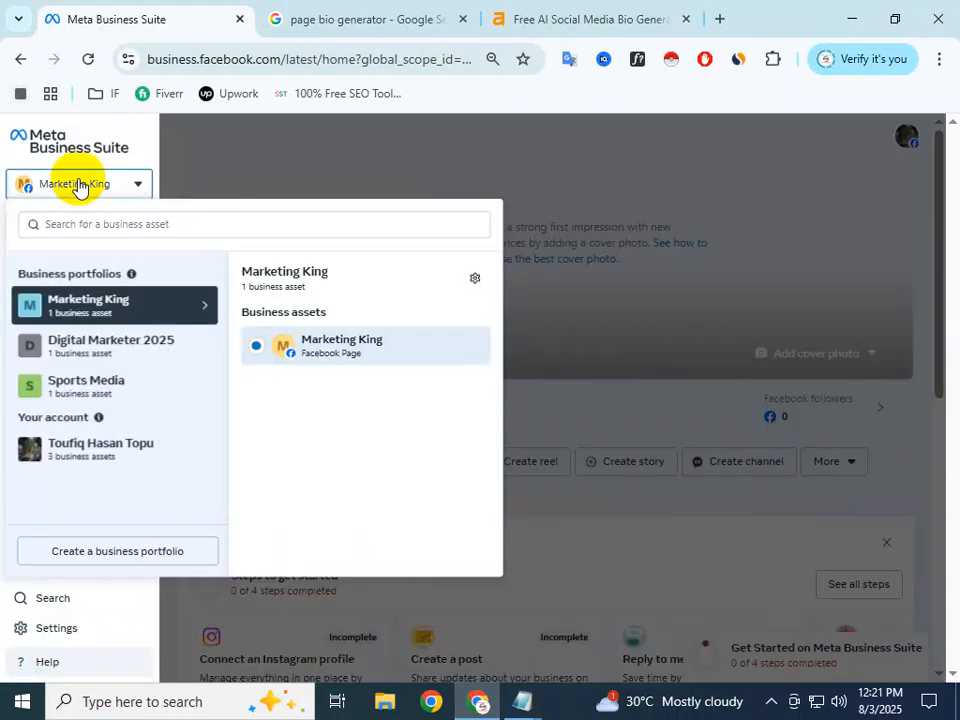
left_click(133, 187)
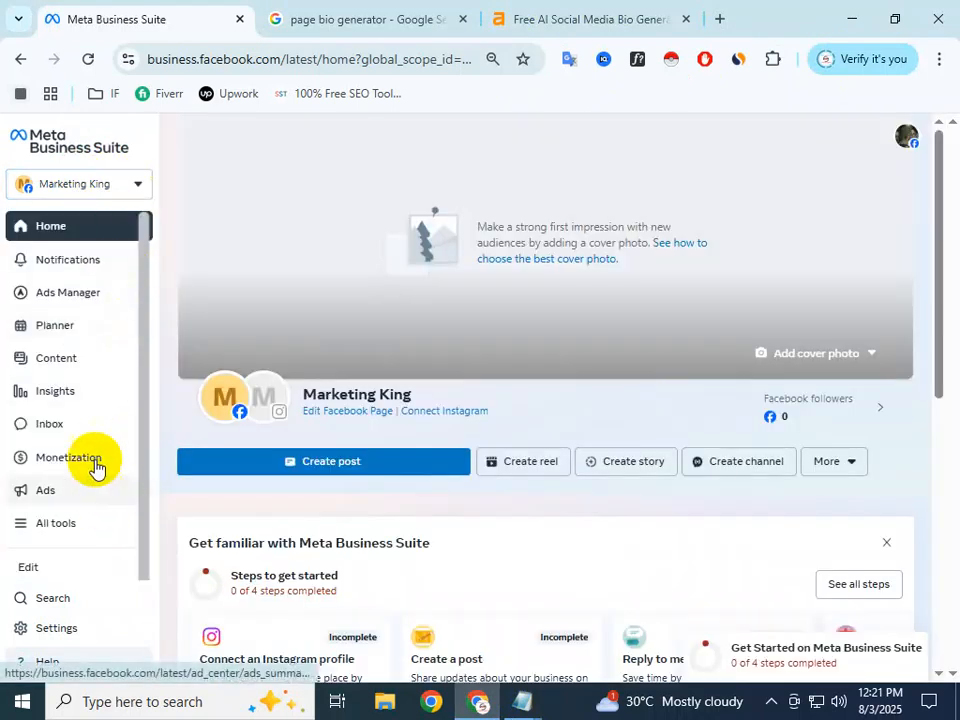
left_click(36, 632)
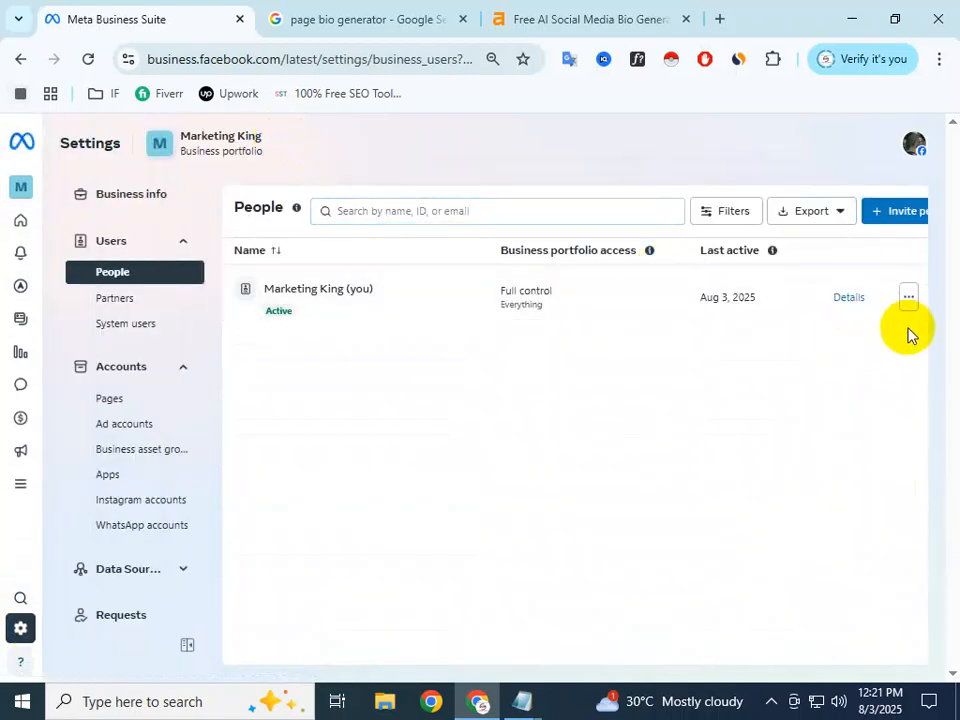
left_click(902, 306)
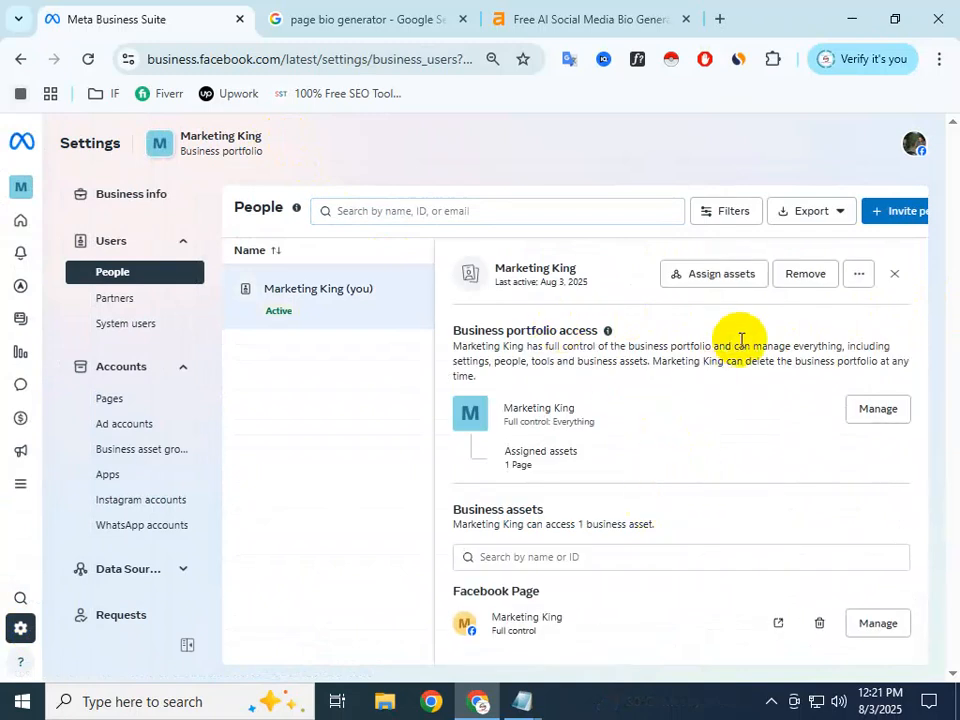
Step: Review Marketing King's portfolio access assignment, including the advanced Finance options, and close it without saving
left_click(879, 408)
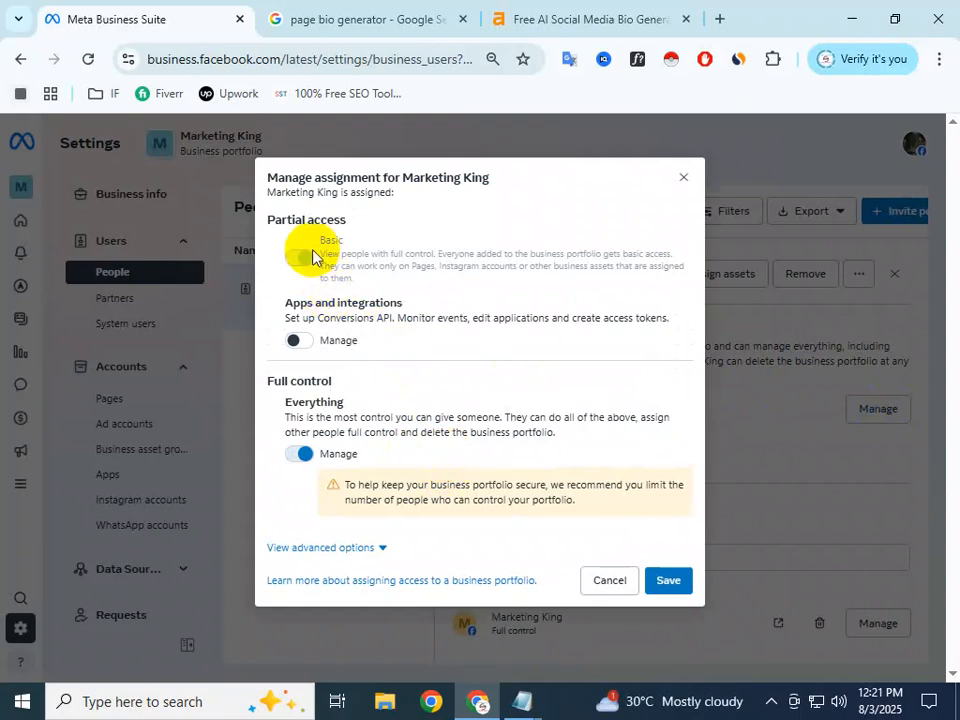
left_click(376, 547)
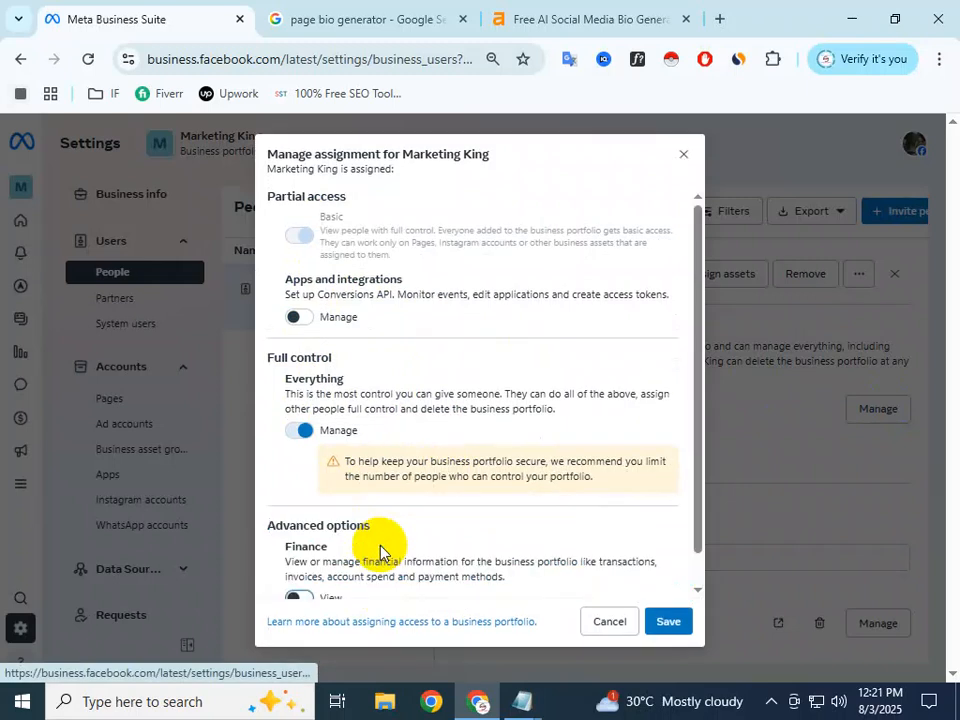
scroll(410, 588, "down", 1)
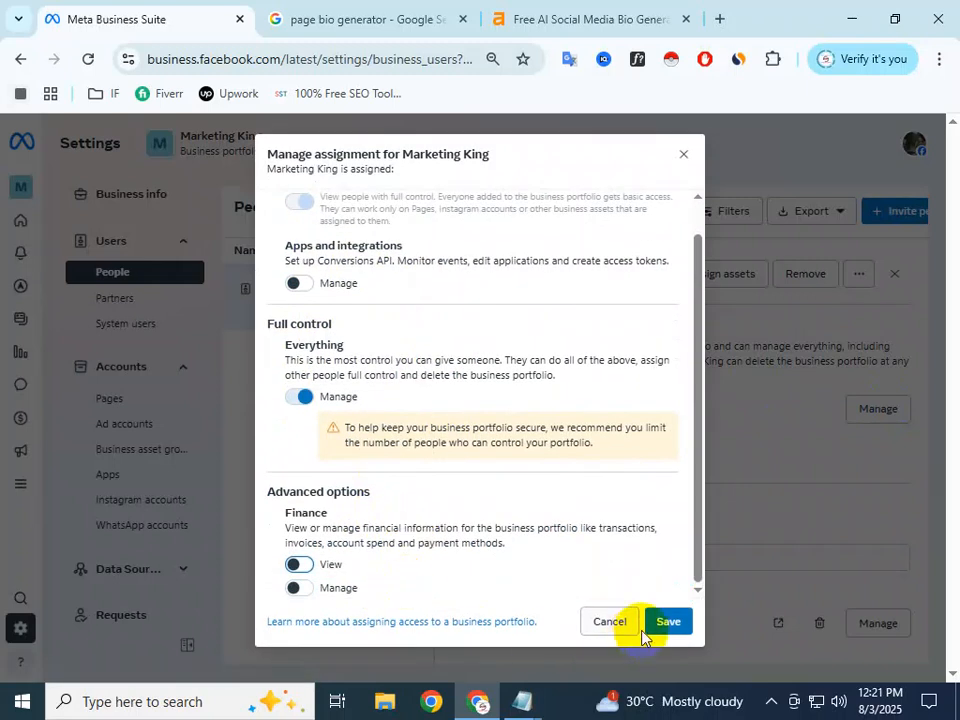
left_click(611, 625)
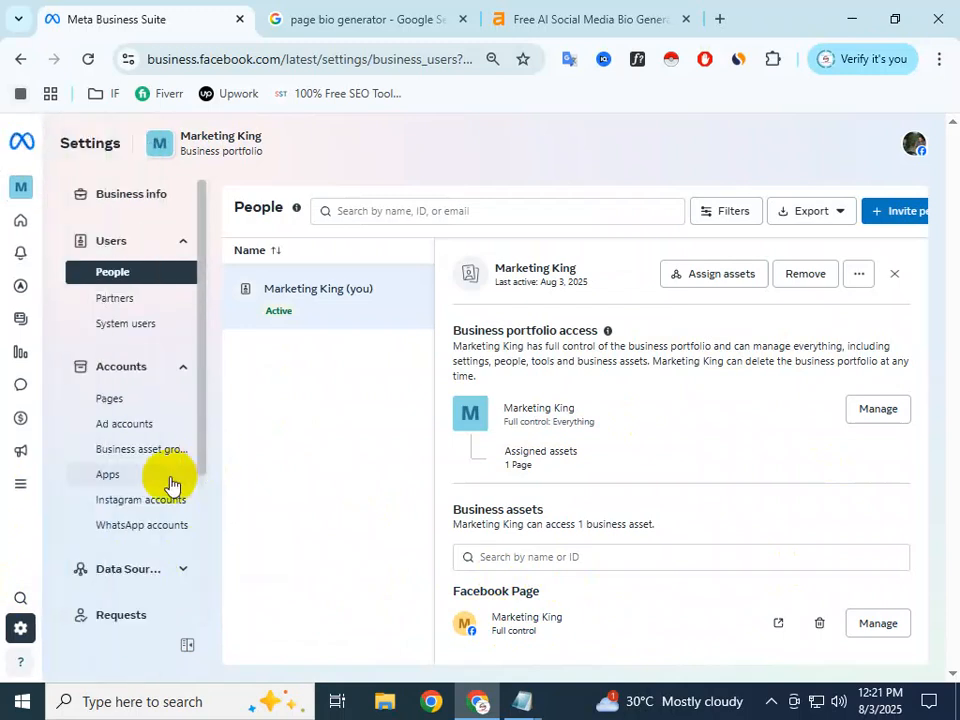
Step: Look through the portfolio's account settings, viewing the Pages, Ad accounts and Business asset groups sections
scroll(171, 484, "down", 2)
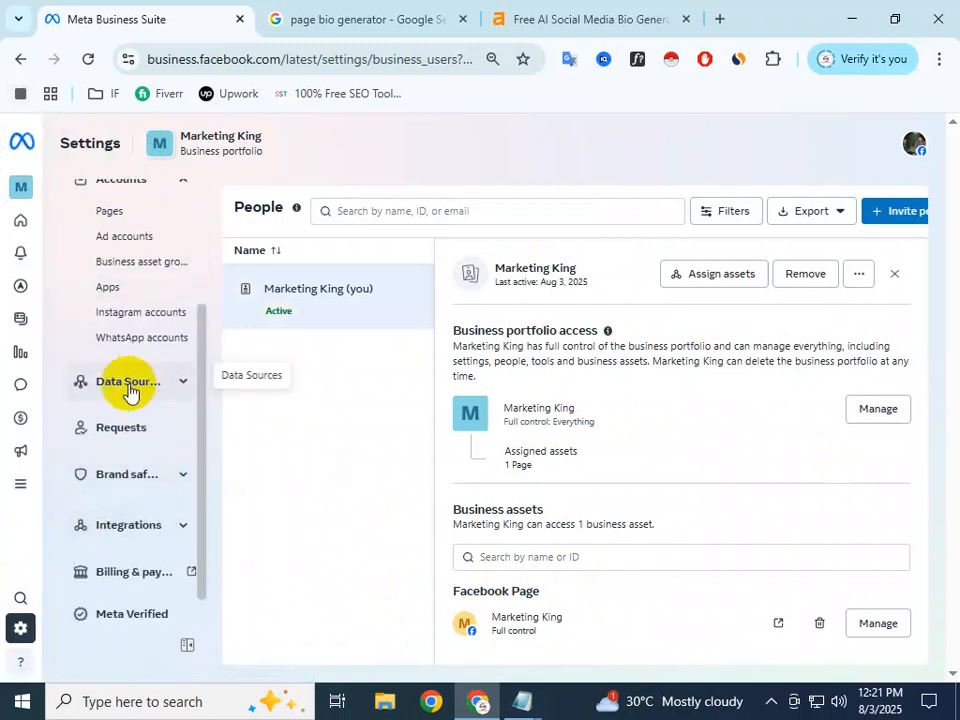
scroll(154, 521, "up", 2)
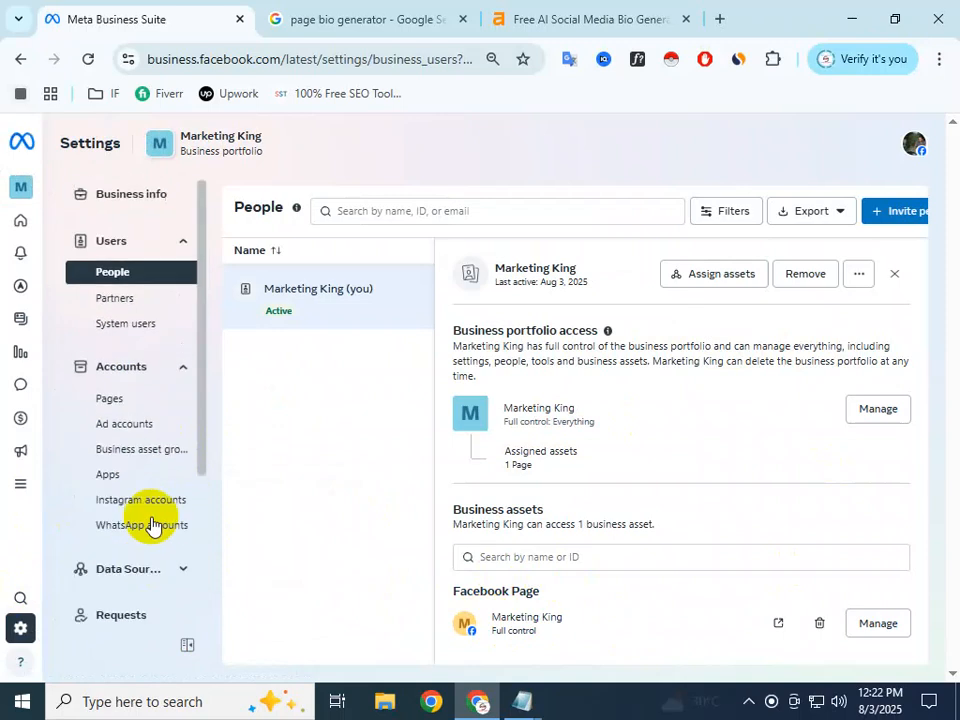
left_click(138, 399)
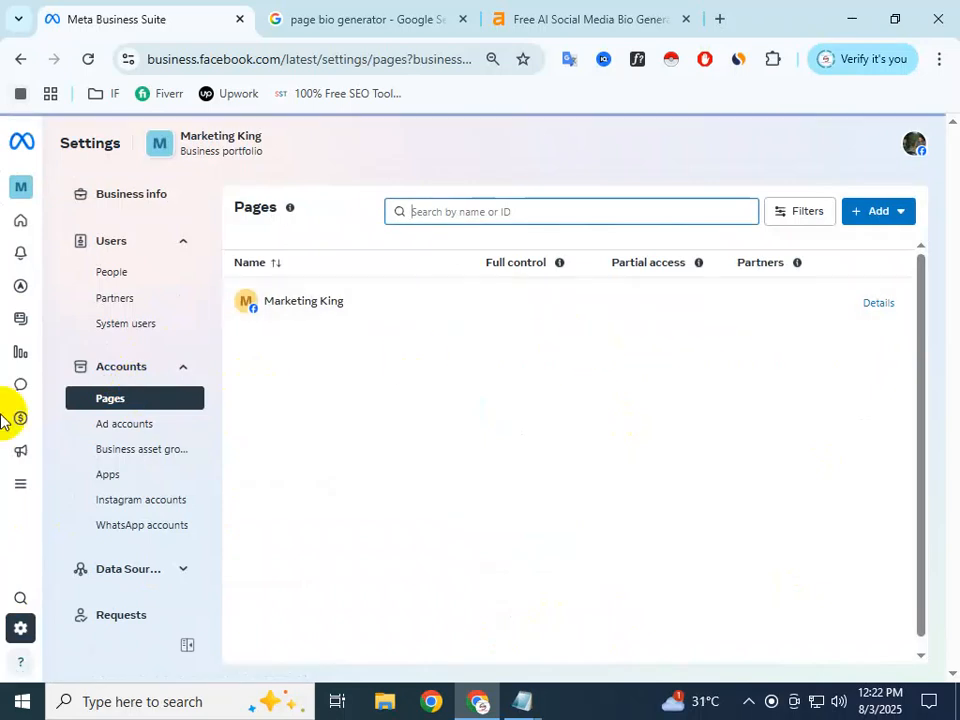
left_click(106, 426)
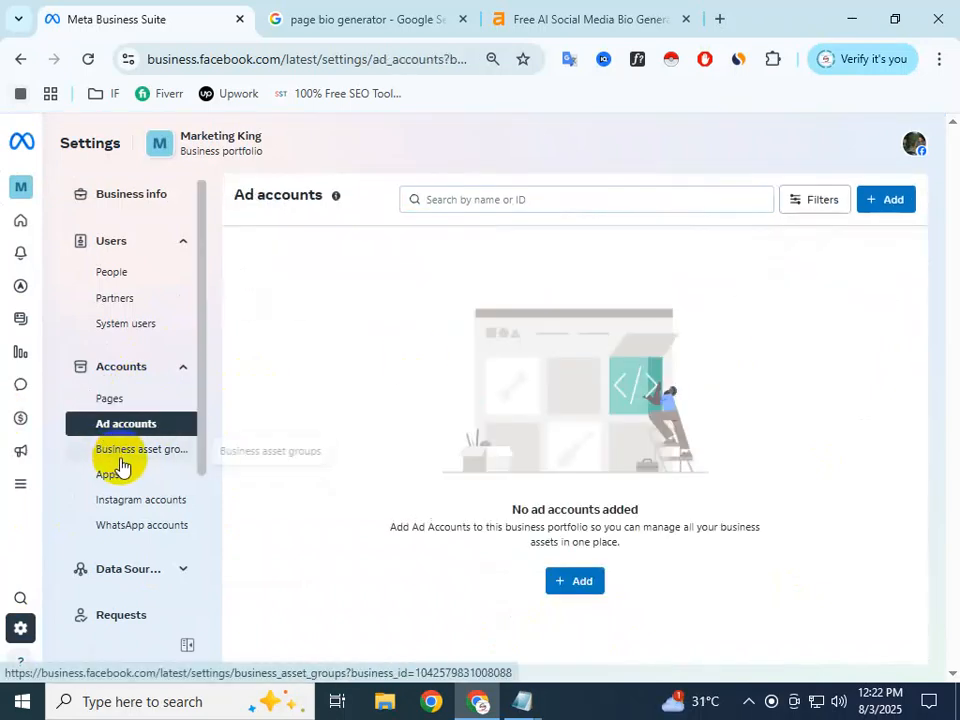
left_click(124, 452)
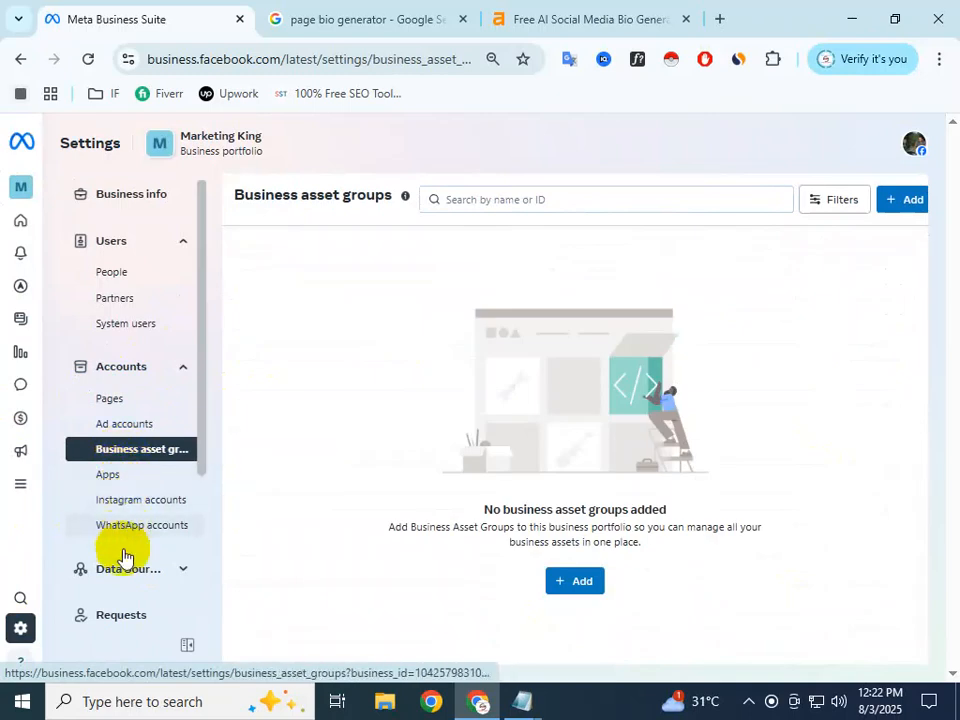
Step: Expand the Data Sources and Brand safety categories and look through the remaining portfolio settings down to the language settings
left_click(182, 572)
scroll(145, 600, "down", 2)
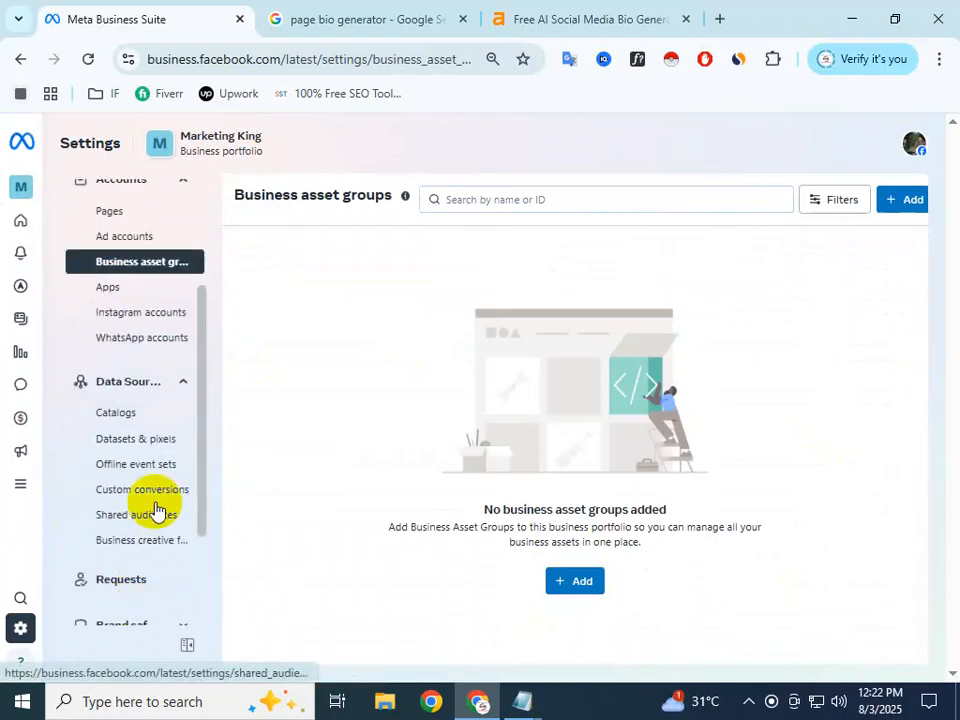
scroll(141, 555, "down", 1)
scroll(143, 560, "down", 2)
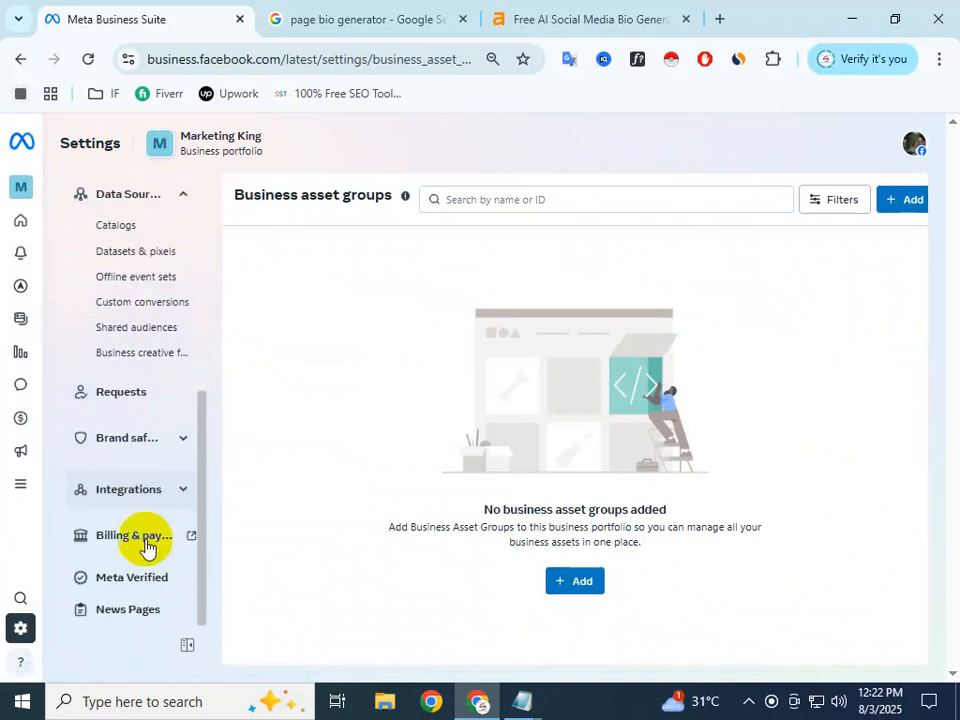
left_click(171, 349)
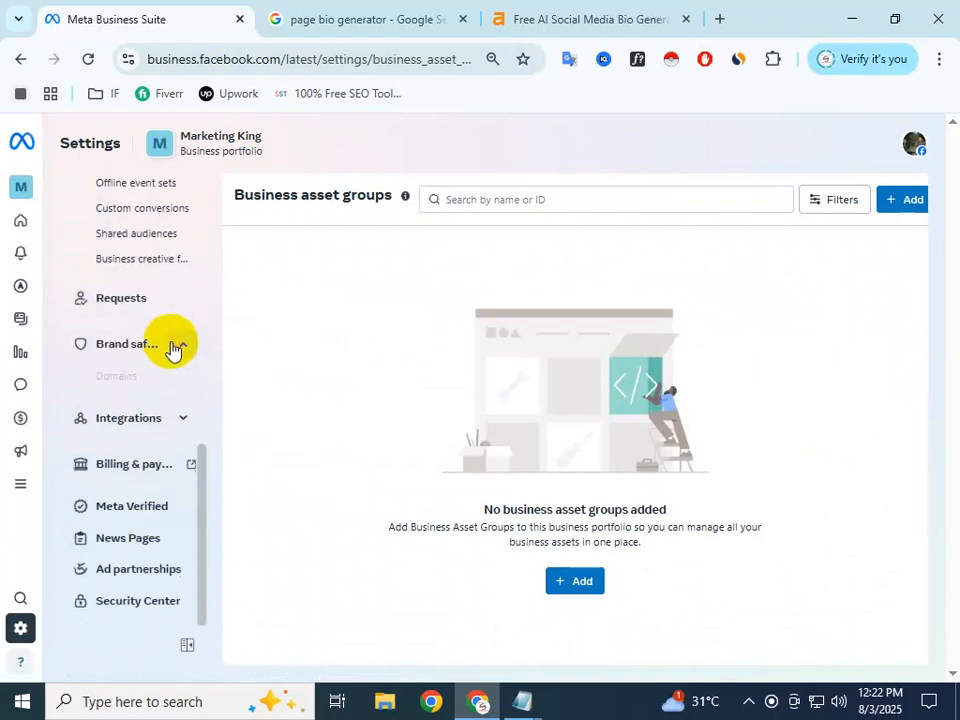
scroll(140, 462, "down", 1)
scroll(152, 455, "down", 1)
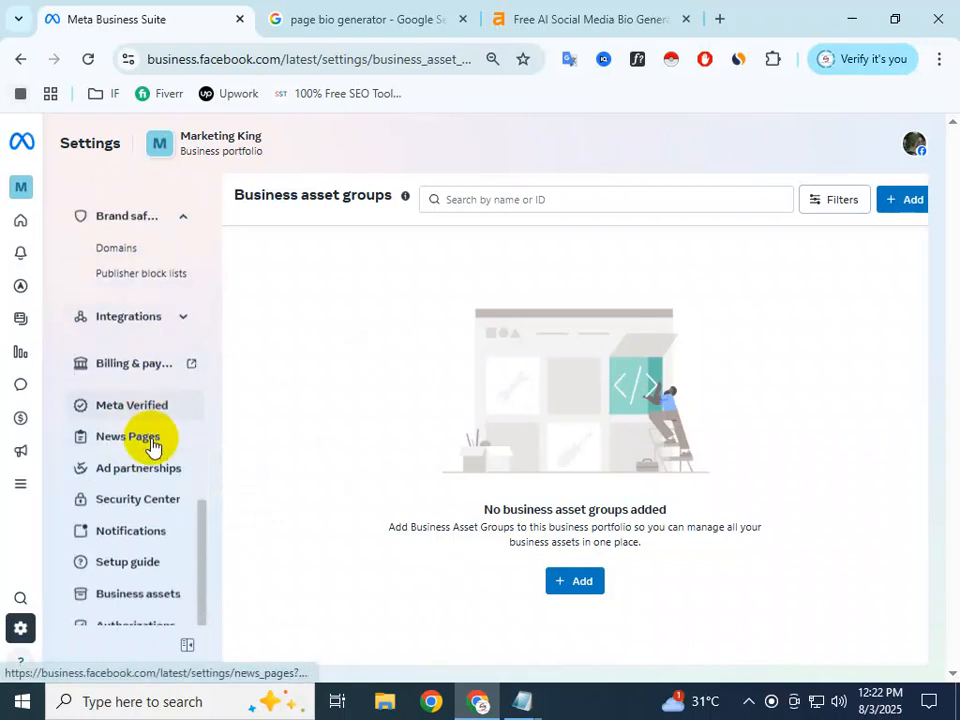
scroll(137, 500, "down", 1)
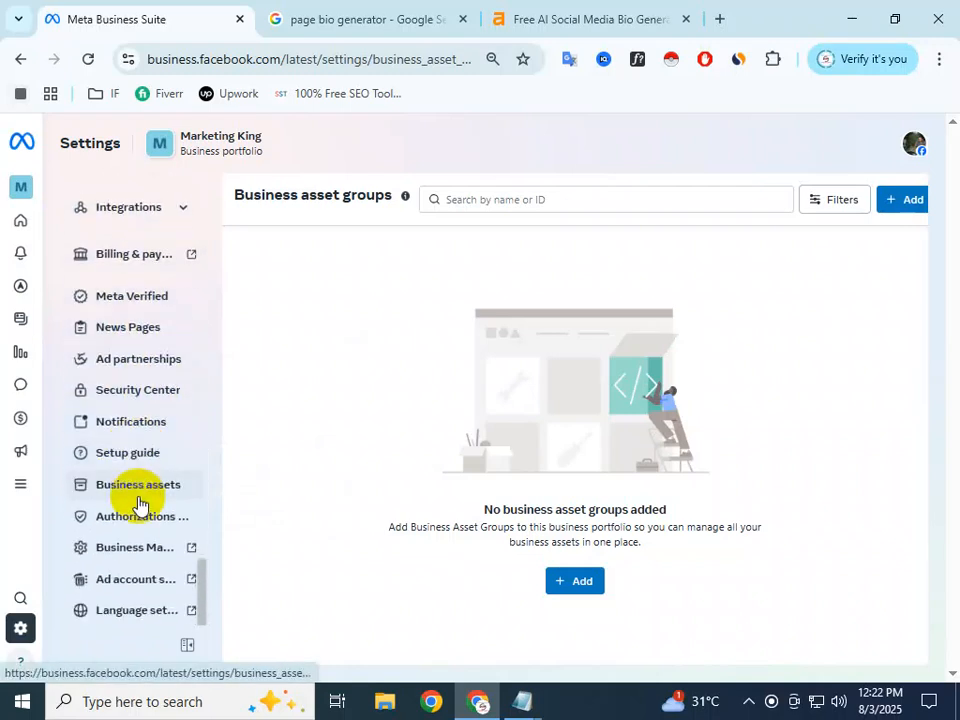
scroll(140, 512, "up", 7)
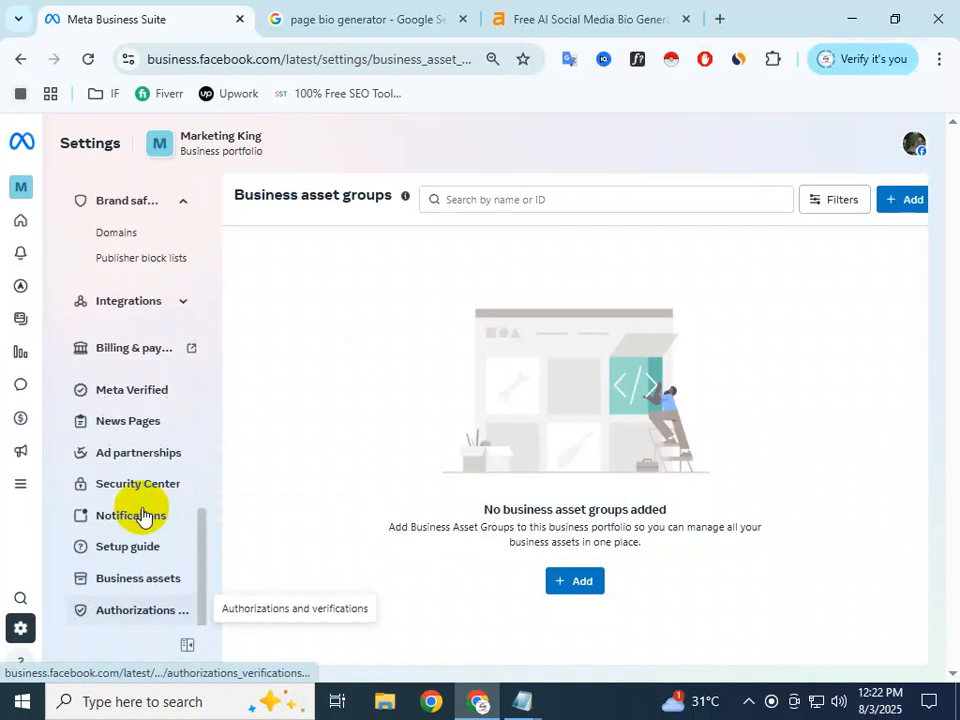
Step: Review the engagement, advertising, reporting, selling and management entries in the All tools overview, and close it
mouse_move(15, 208)
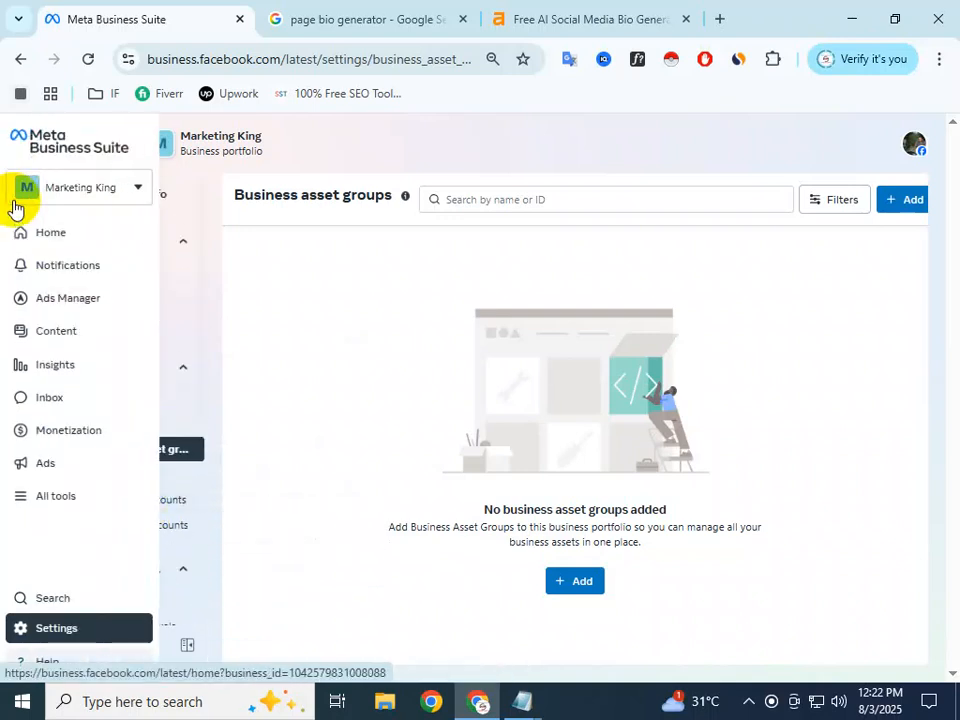
left_click(56, 498)
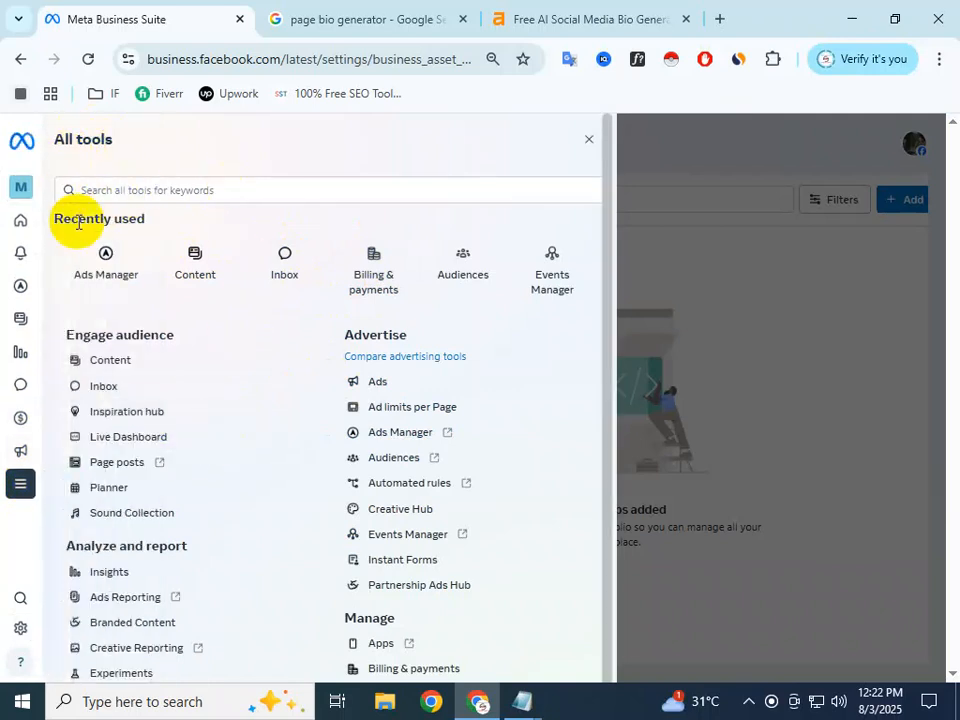
scroll(328, 429, "down", 1)
scroll(326, 430, "down", 1)
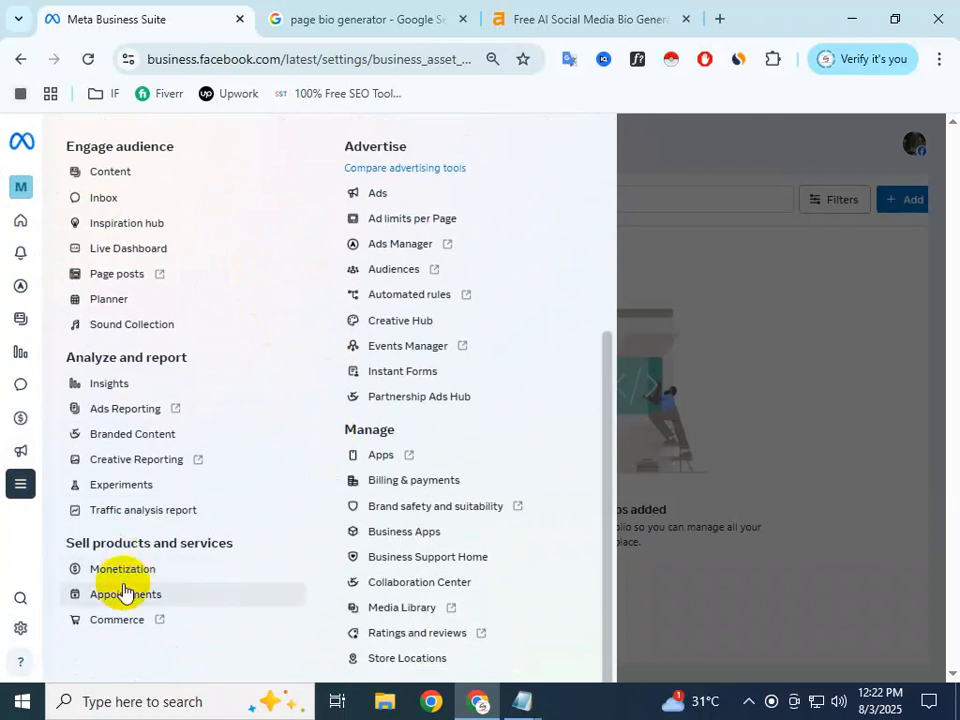
scroll(164, 342, "up", 1)
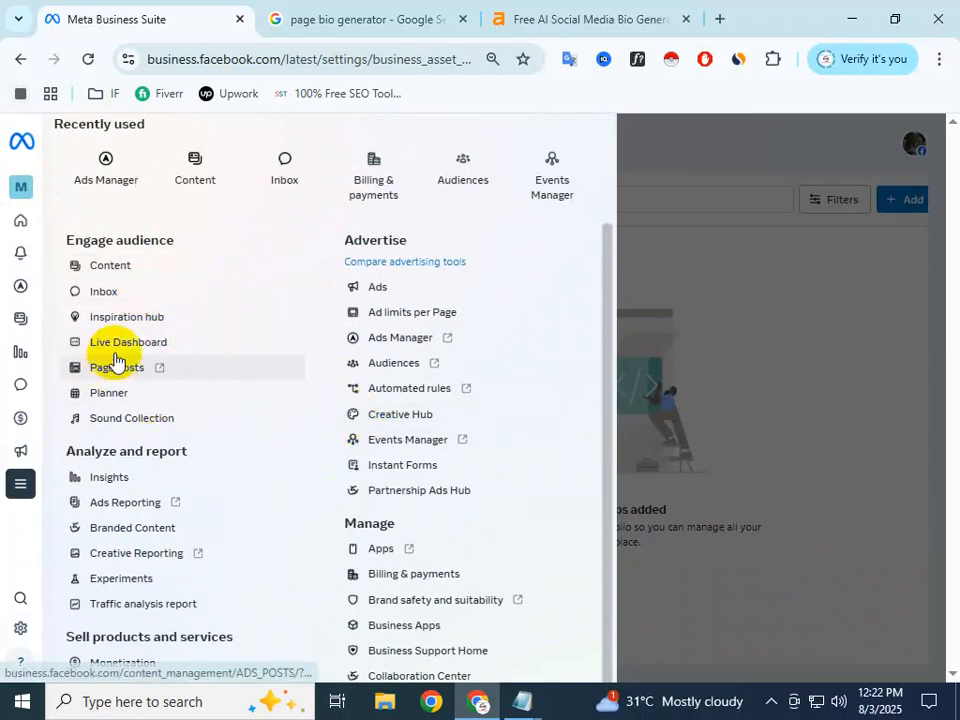
scroll(370, 560, "down", 1)
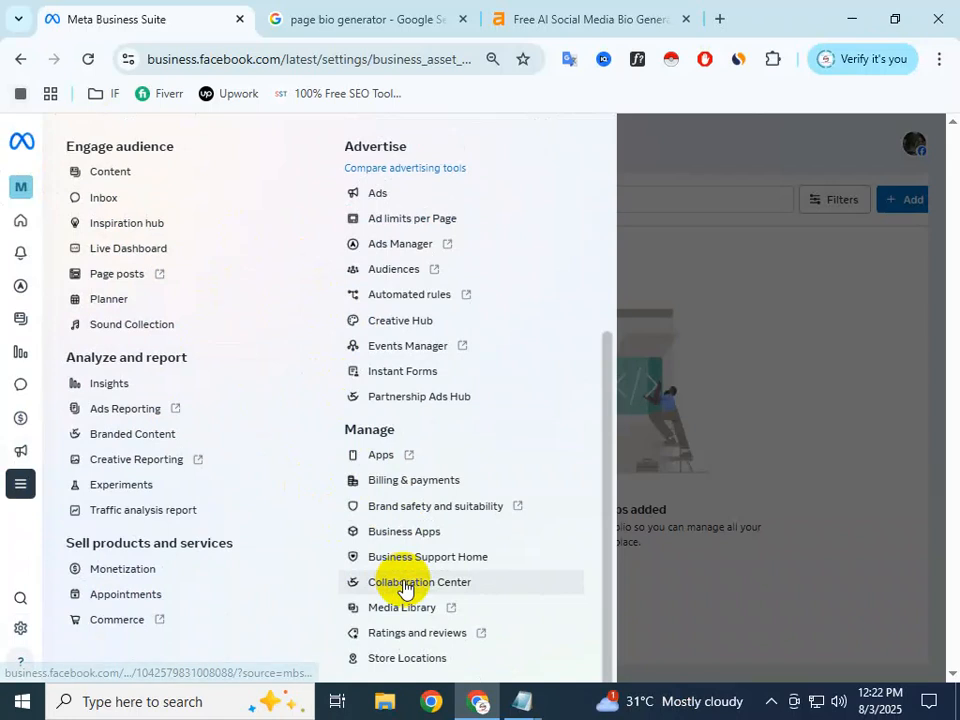
scroll(433, 350, "up", 2)
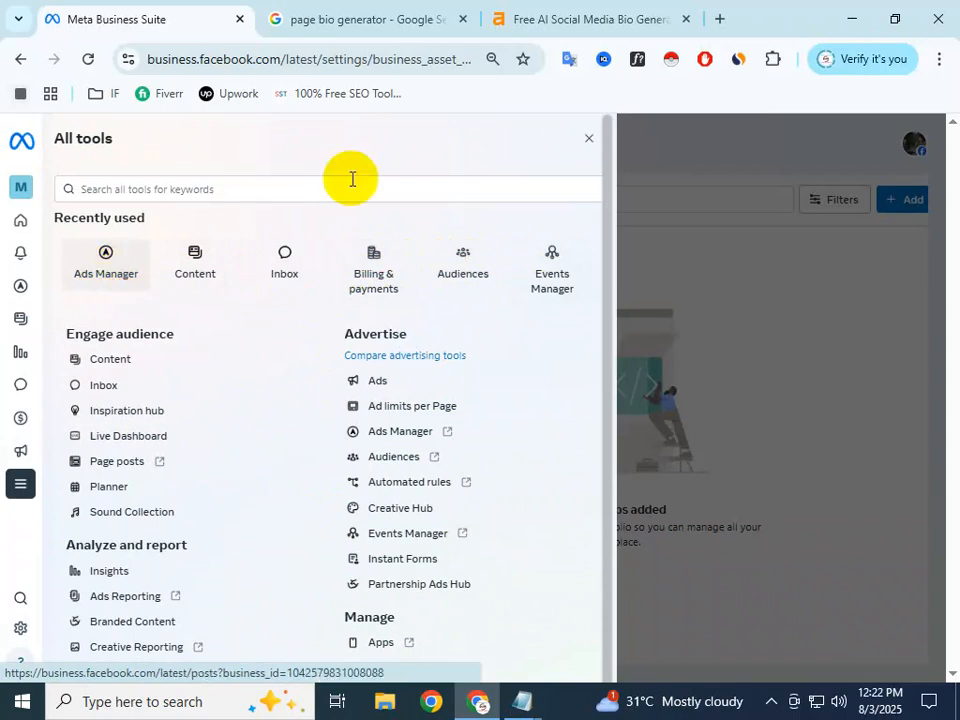
left_click(593, 141)
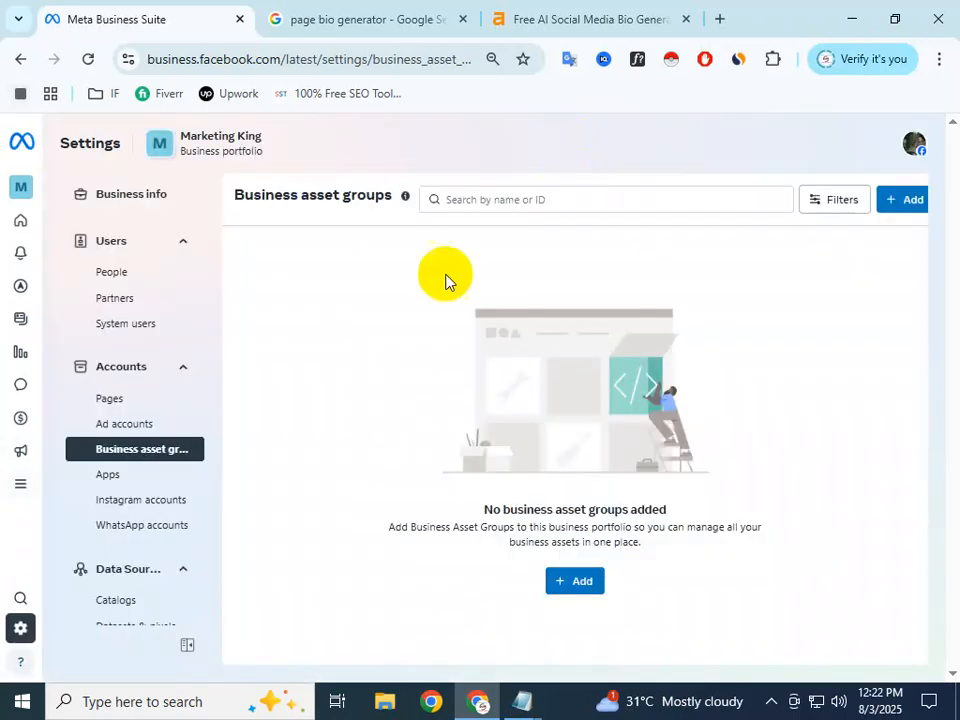
Step: Look over the rest of the portfolio settings categories and return to the People section of Settings
scroll(90, 515, "down", 5)
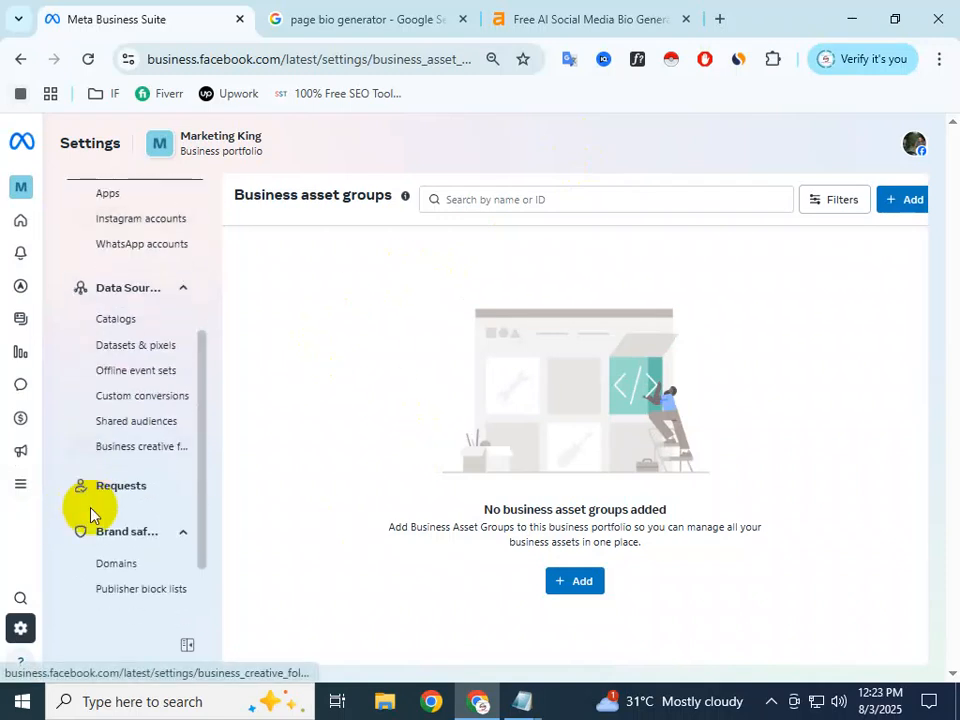
scroll(90, 540, "down", 4)
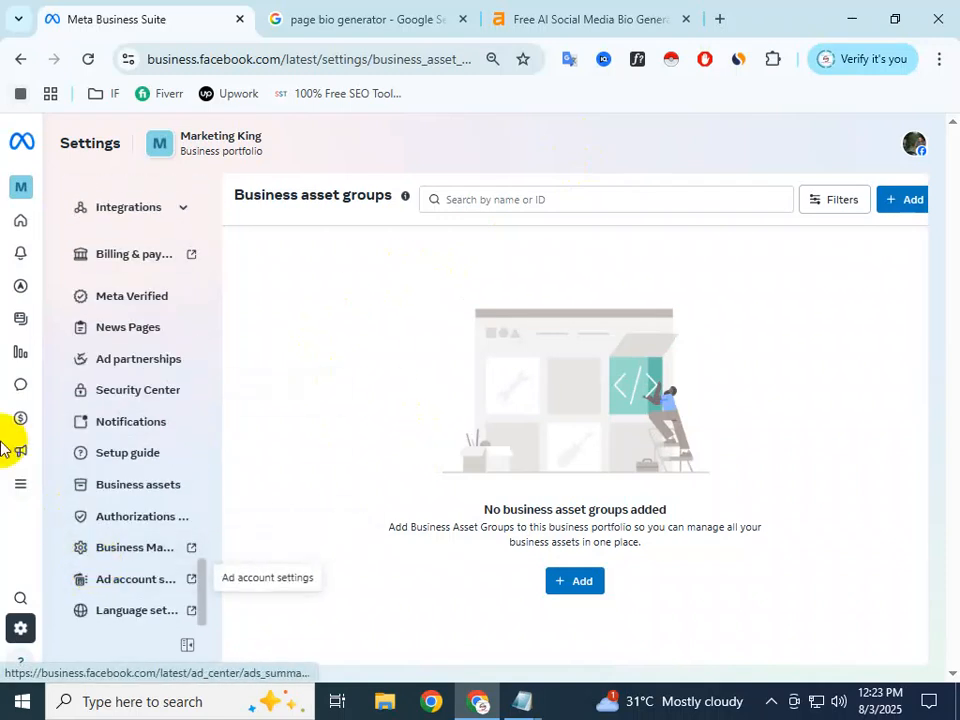
mouse_move(6, 482)
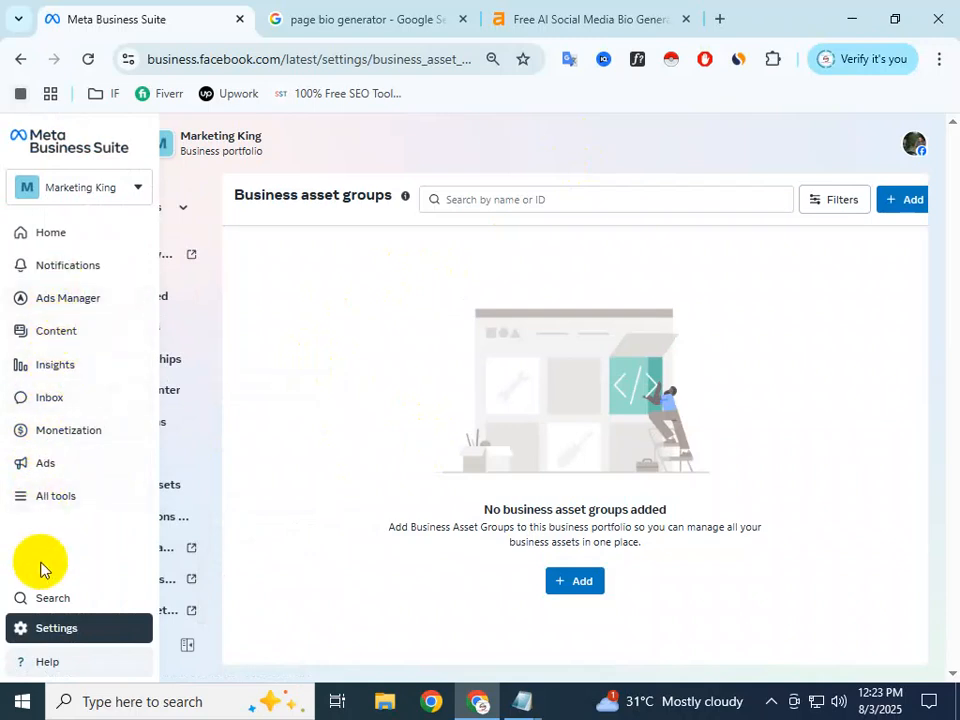
left_click(50, 628)
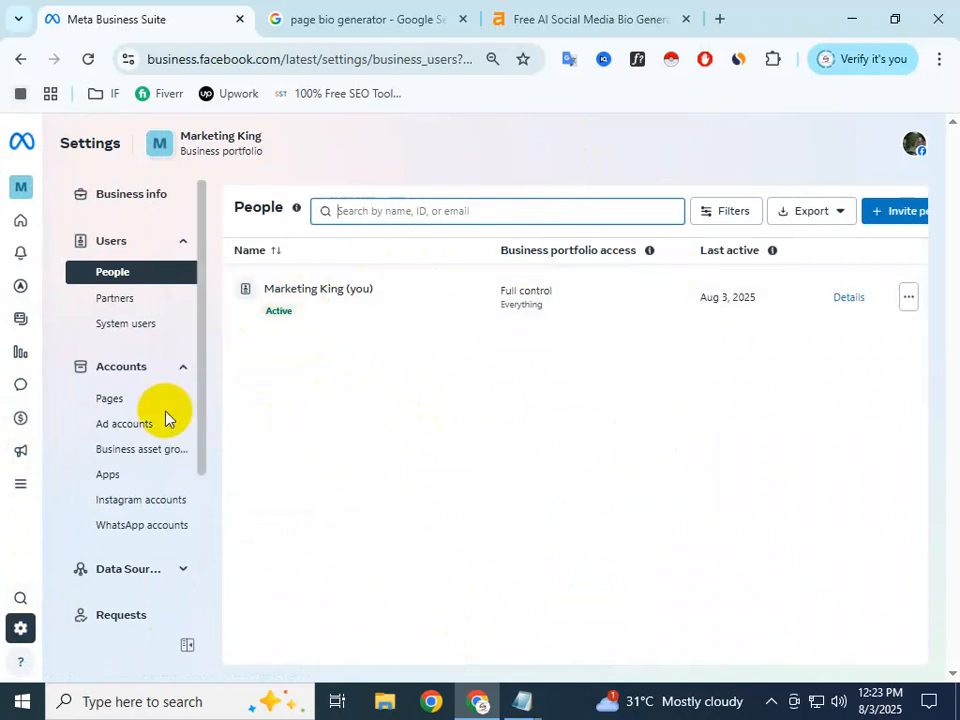
scroll(158, 300, "down", 2)
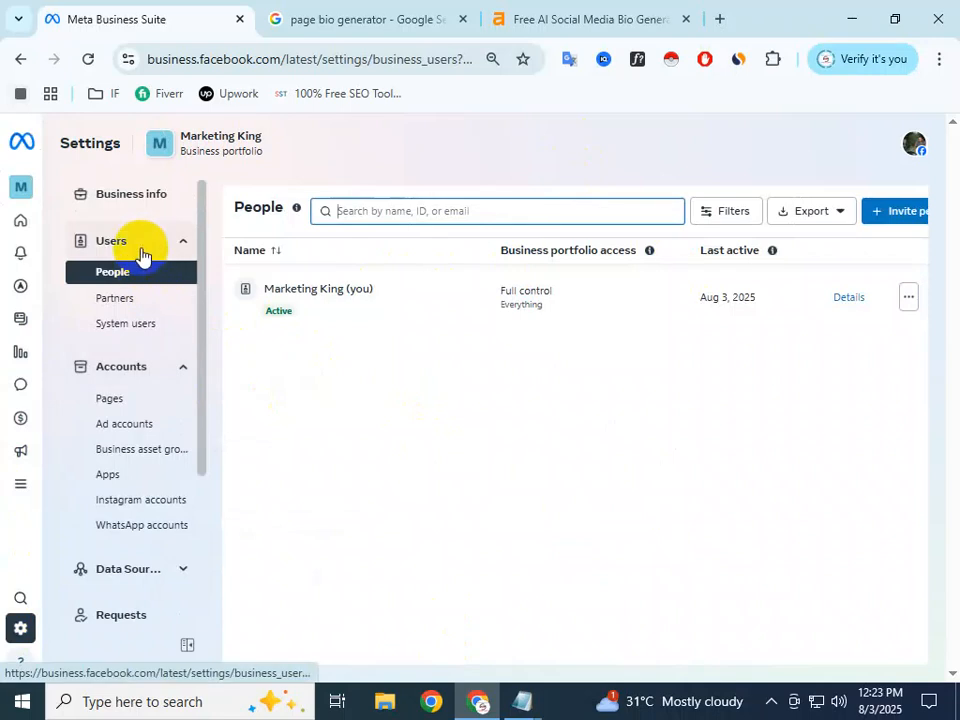
Step: View the Marketing King Page's assigned people, partners and connected assets in the Pages settings
left_click(126, 400)
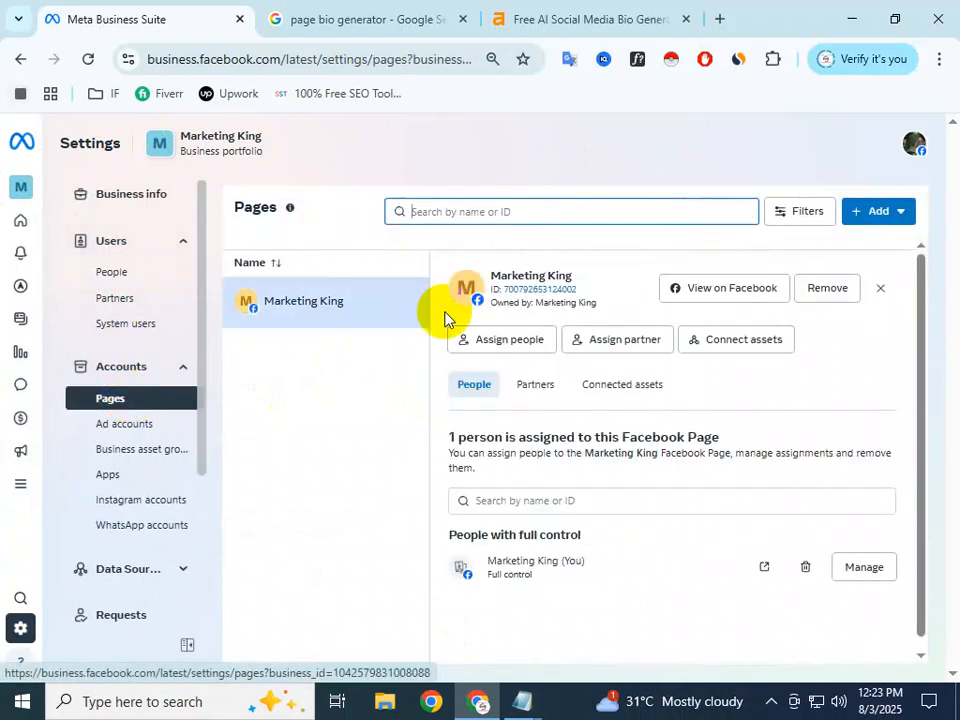
left_click(528, 386)
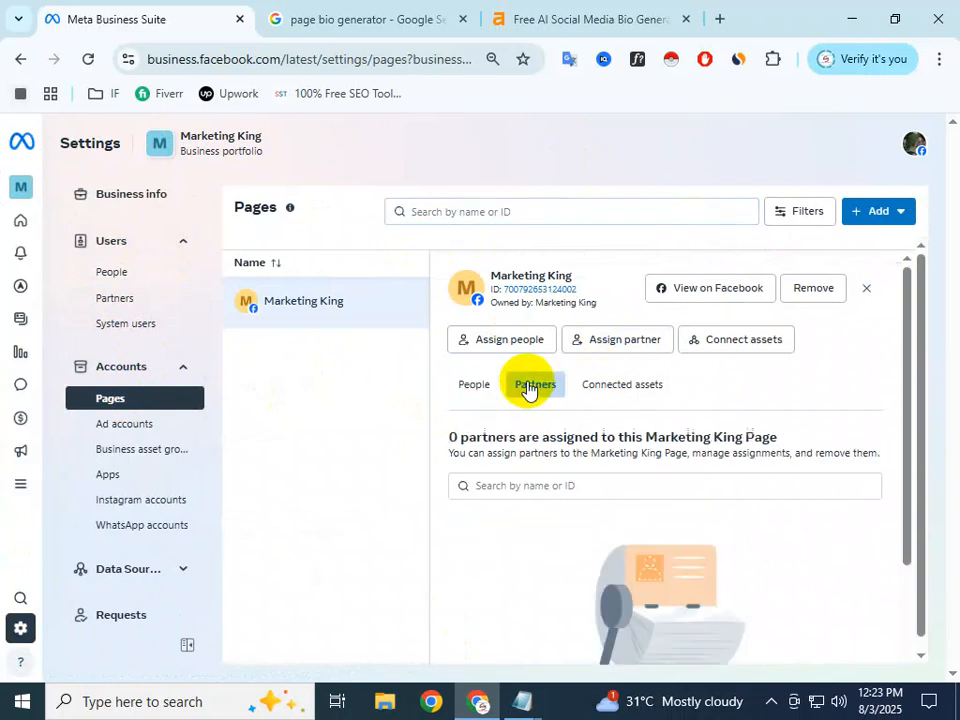
left_click(618, 386)
scroll(618, 480, "down", 1)
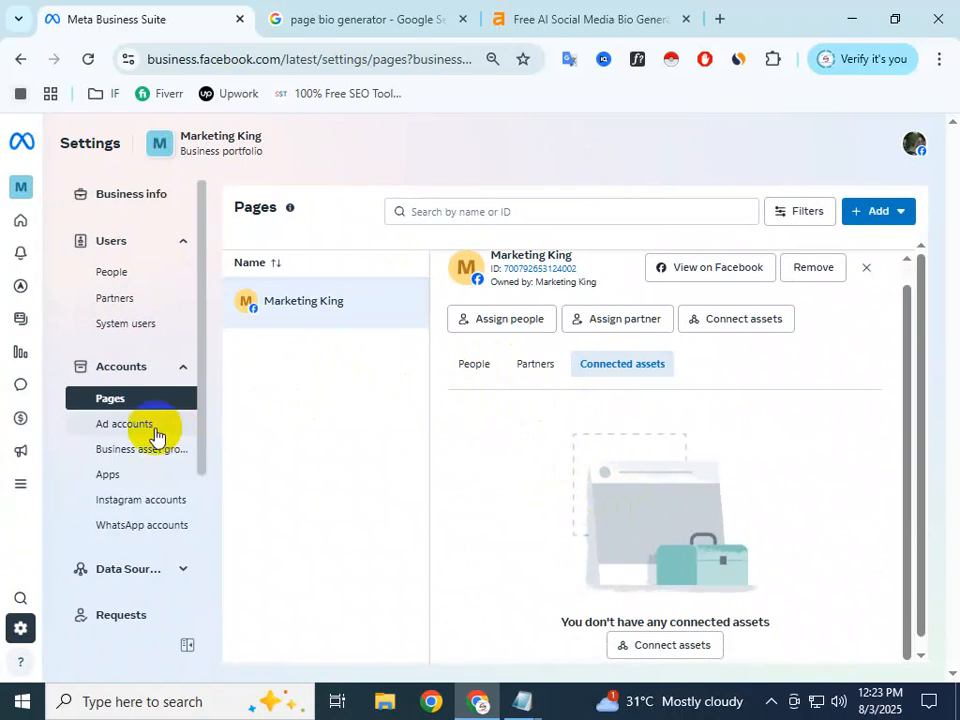
Step: Open the Business asset groups settings, expand Data Sources and look through the settings categories below it
left_click(141, 455)
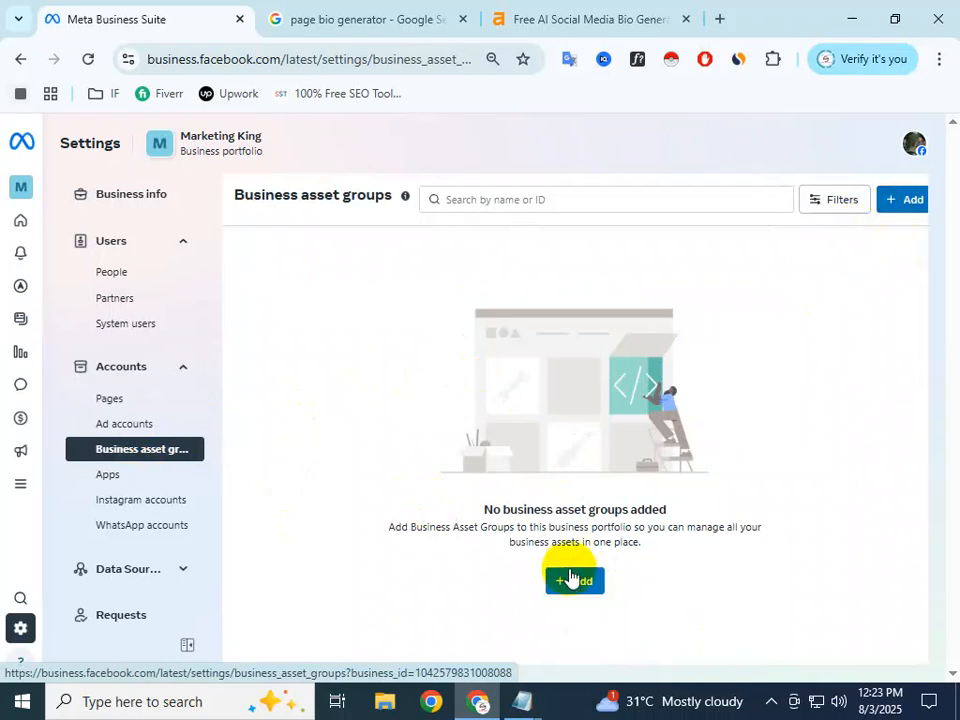
scroll(160, 540, "down", 1)
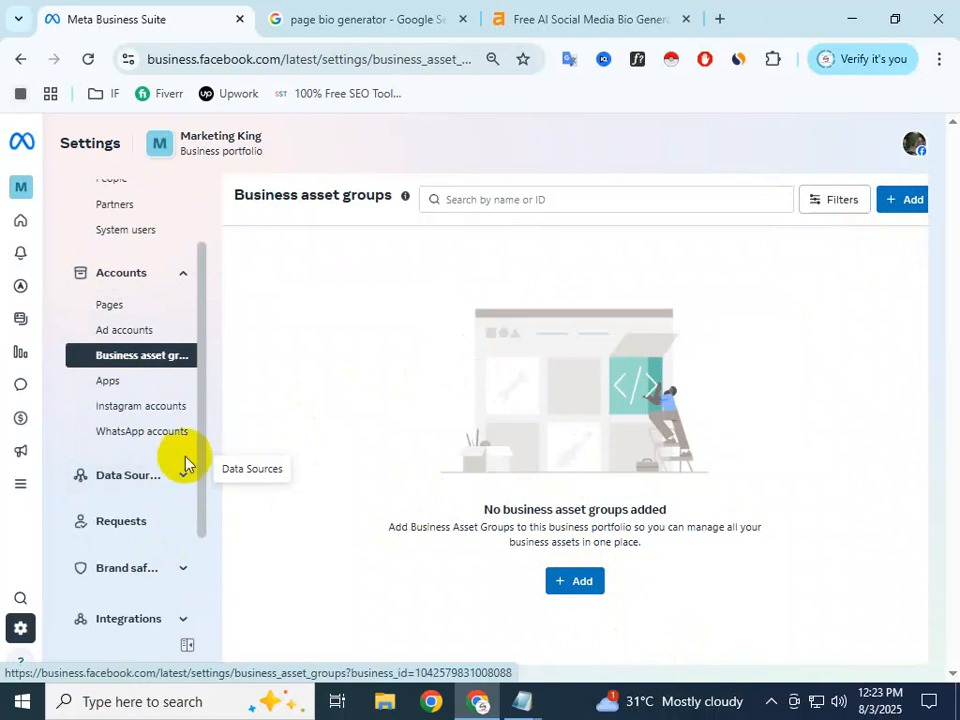
left_click(189, 476)
scroll(150, 545, "down", 3)
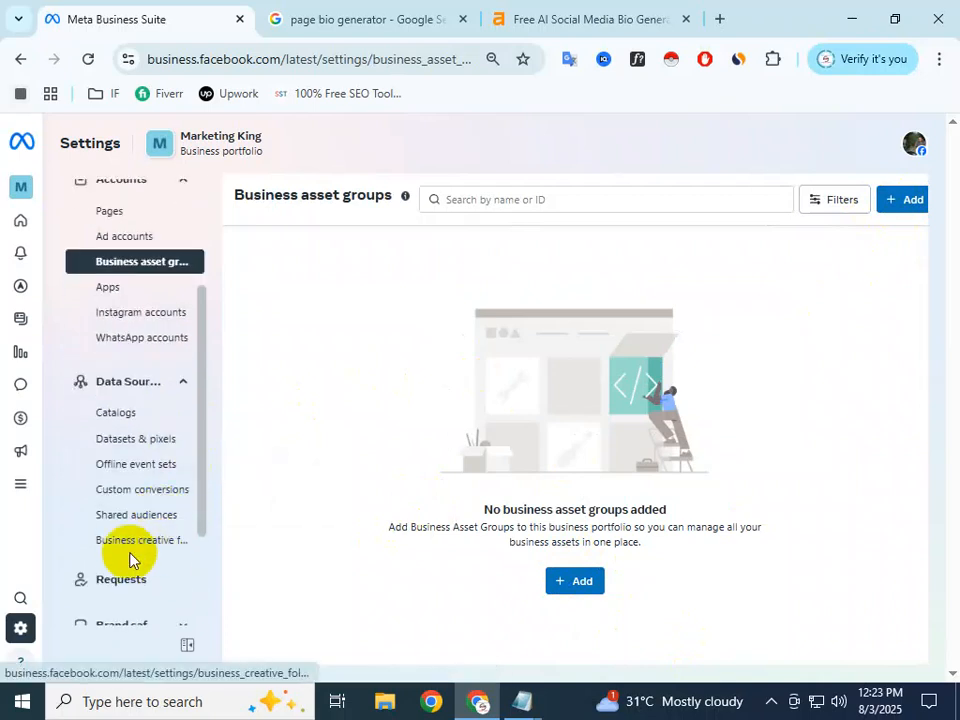
scroll(134, 553, "down", 3)
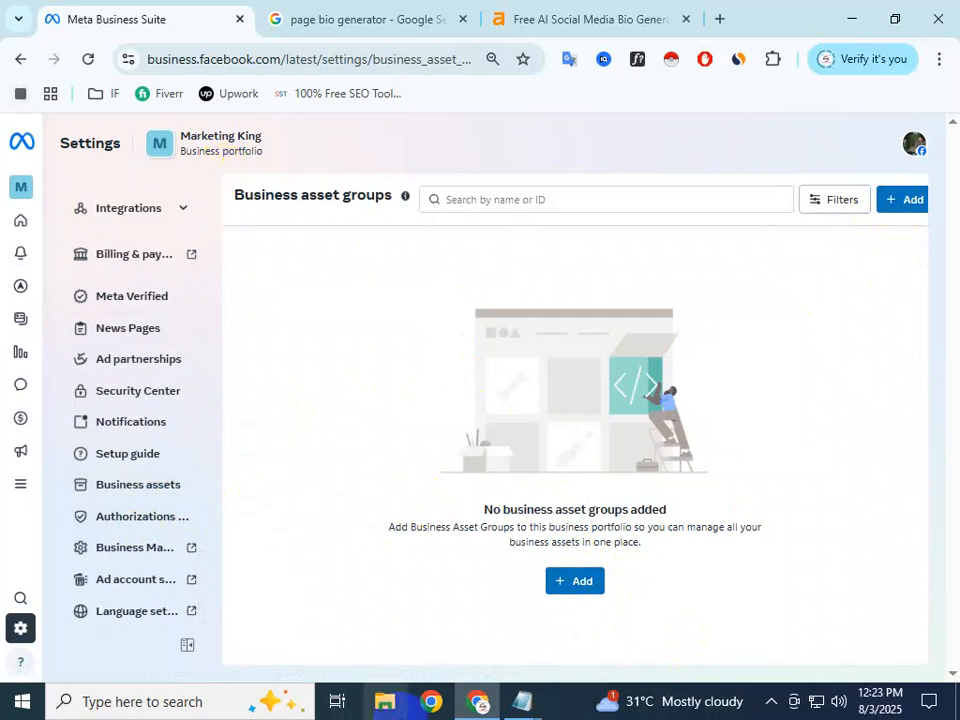
Step: Switch to the Day 4_ Facebook Page Creation note in Notepad and go over its LOGO and Cover entries
mouse_move(515, 703)
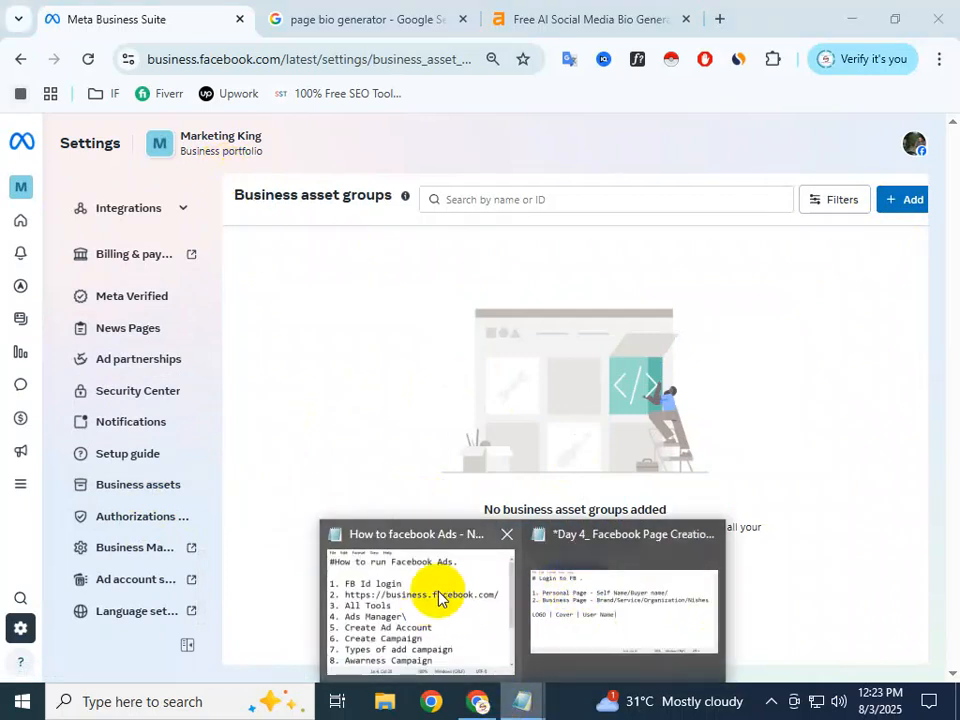
left_click(559, 612)
left_click(327, 372)
left_click(145, 332)
double_click(145, 332)
left_click(147, 332)
double_click(145, 332)
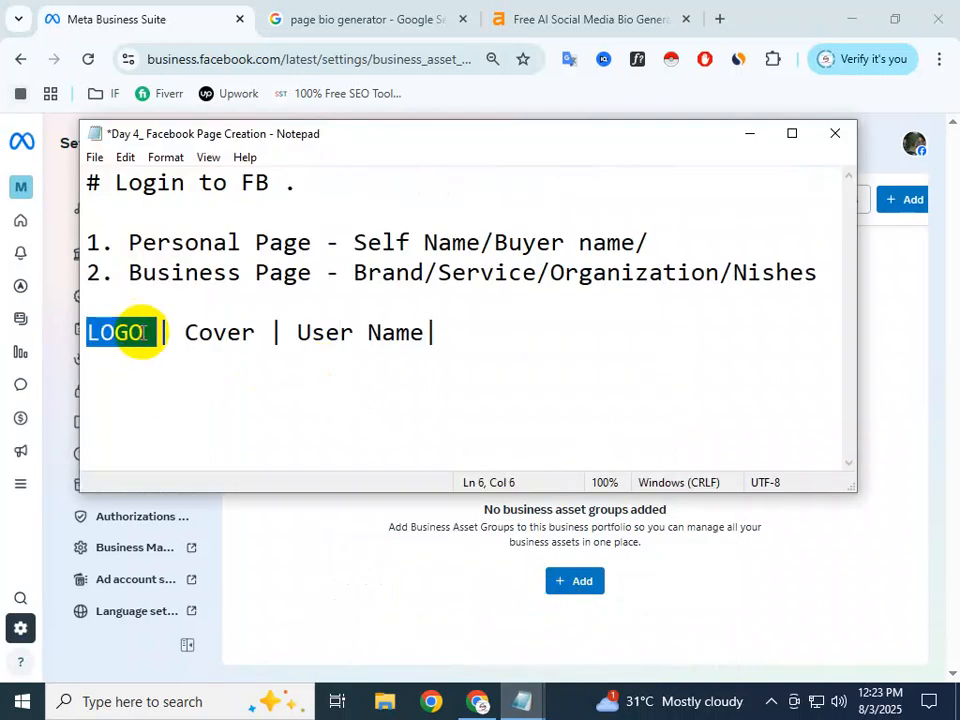
left_click(186, 386)
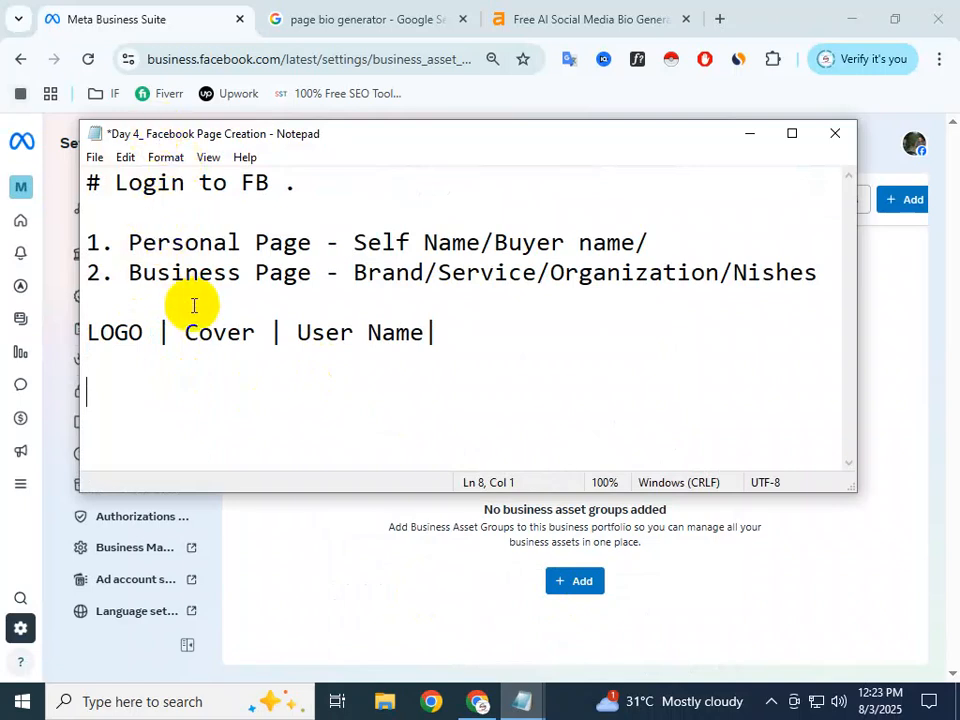
left_click(262, 334)
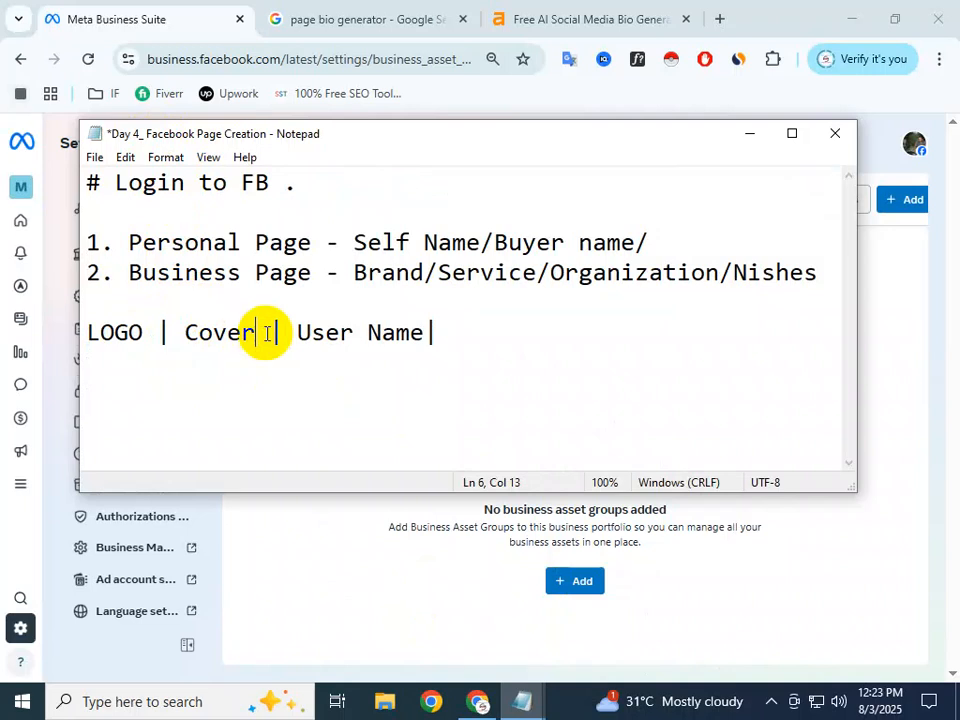
left_click_drag(251, 332, 81, 332)
left_click(264, 334)
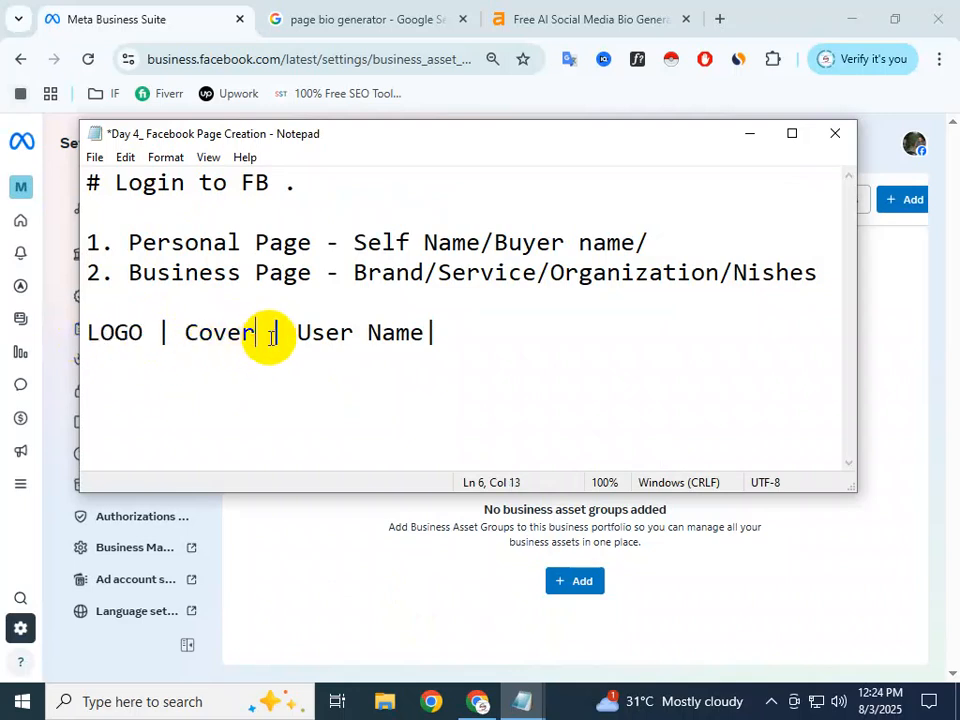
Step: Append "Description with Hastag|" to the LOGO, Cover and User Name line, and go over that line's entries
left_click(502, 341)
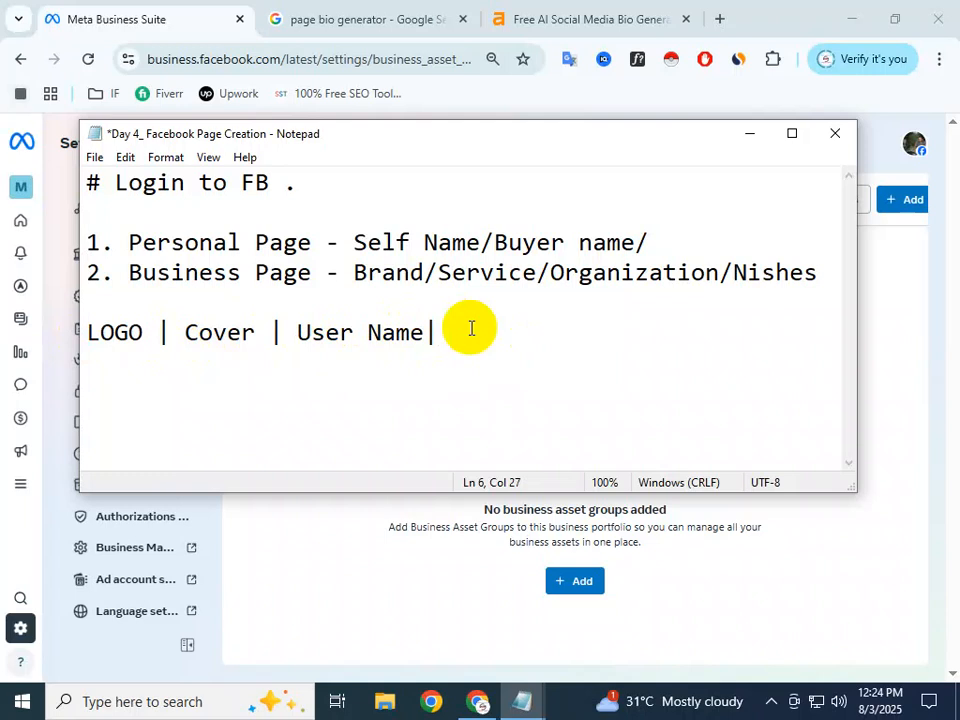
type("Desc")
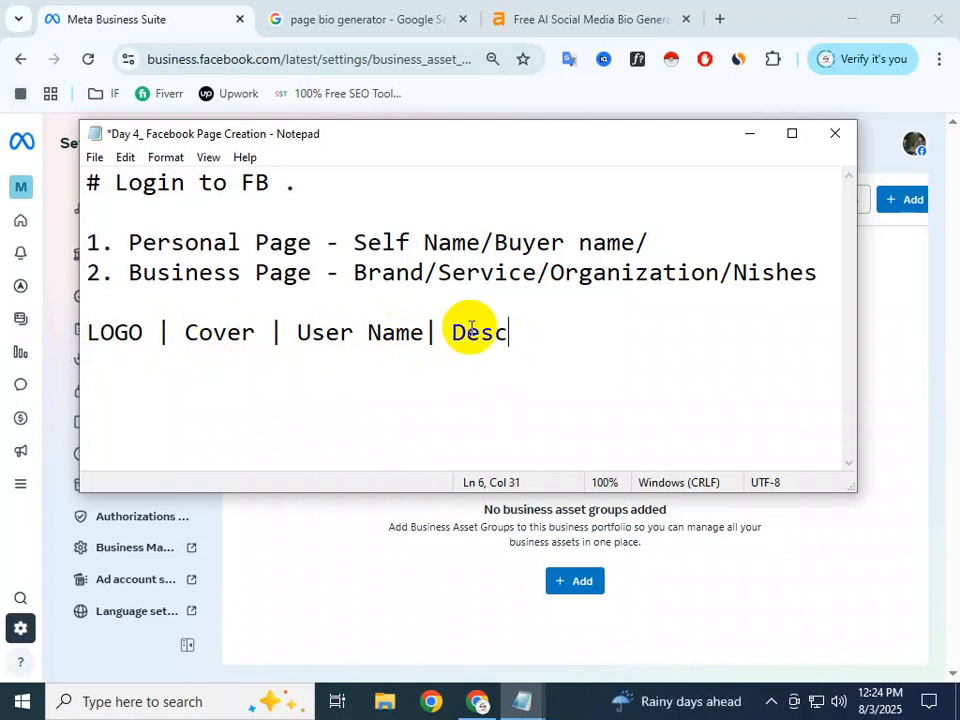
type("ription")
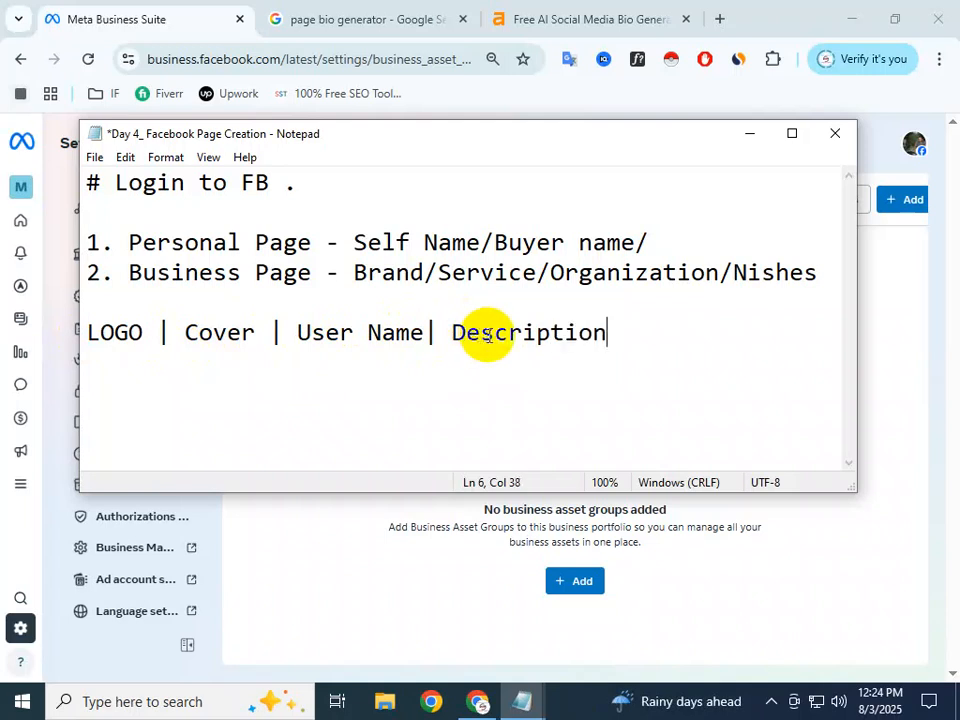
key("Return")
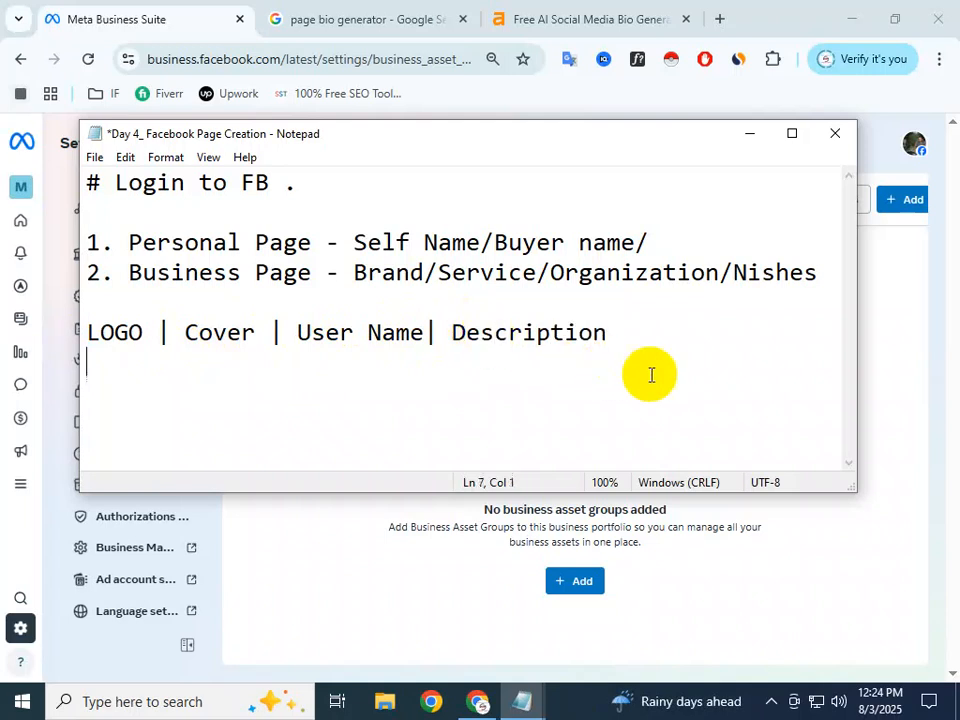
left_click(664, 335)
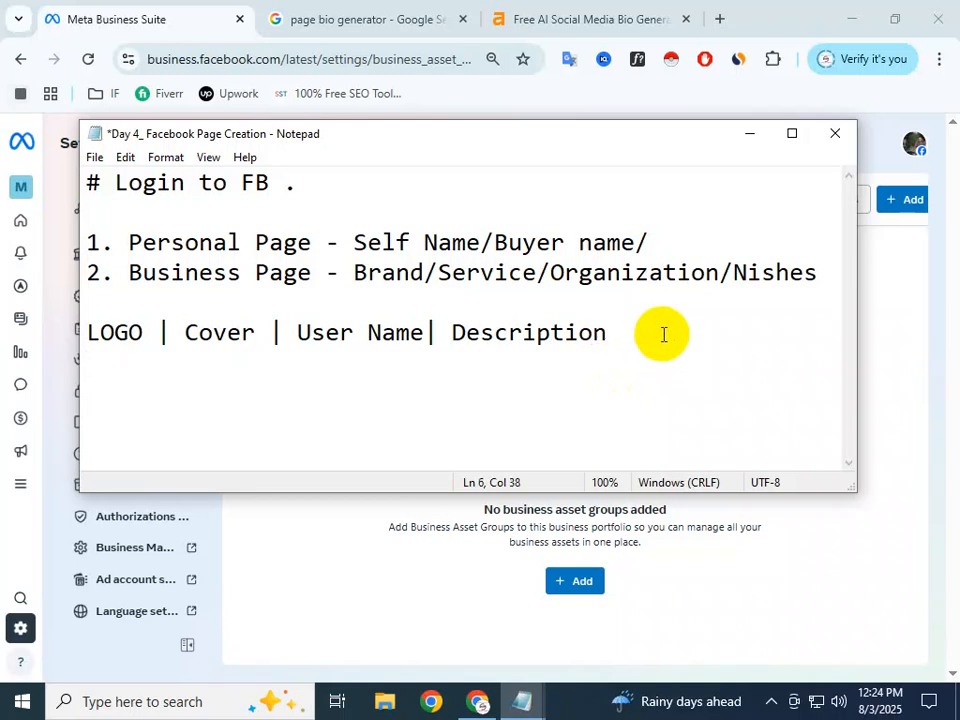
type("with Hastag")
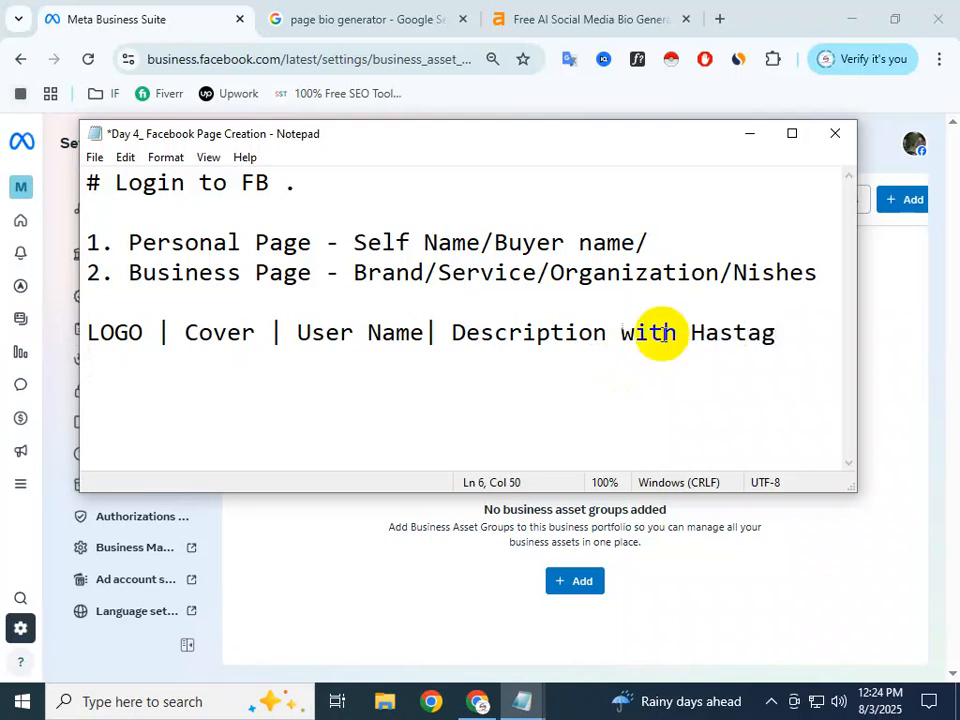
type("|")
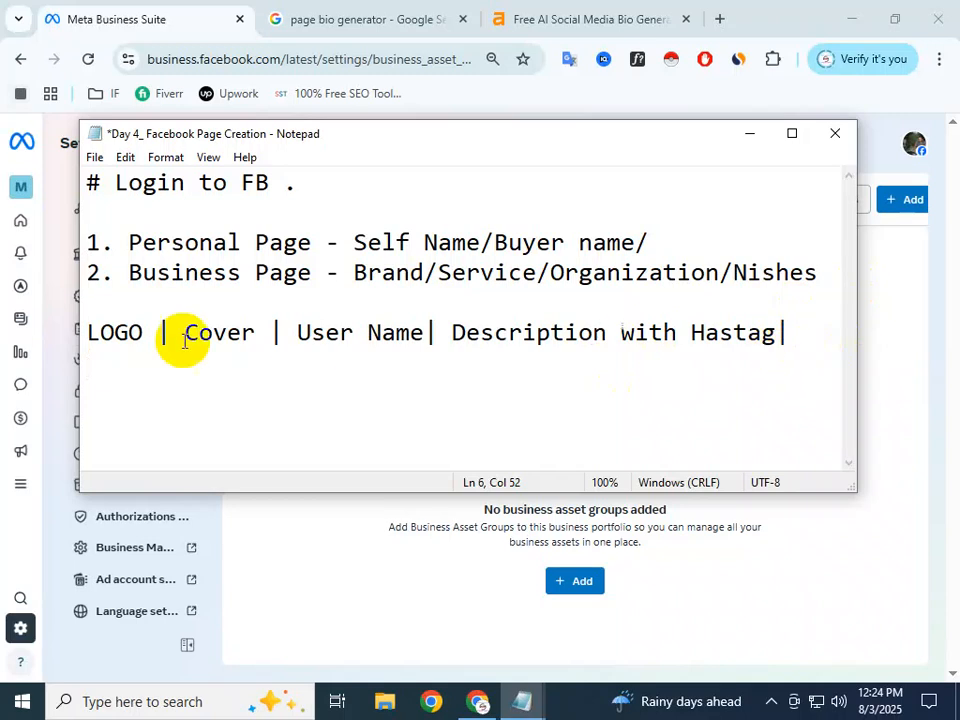
left_click(116, 331)
left_click(198, 332)
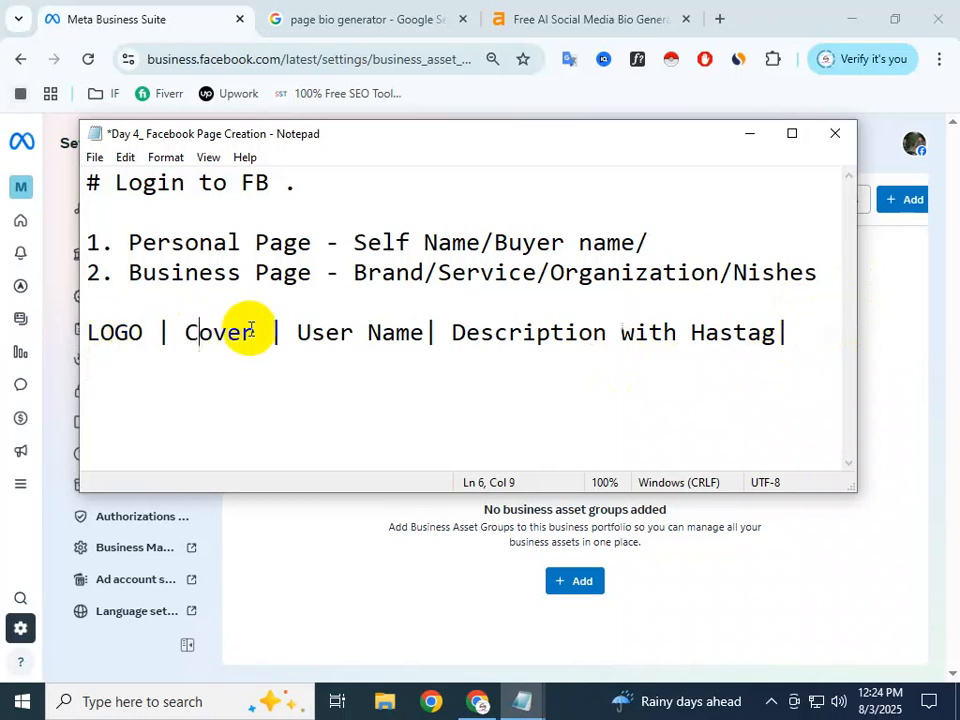
left_click(335, 332)
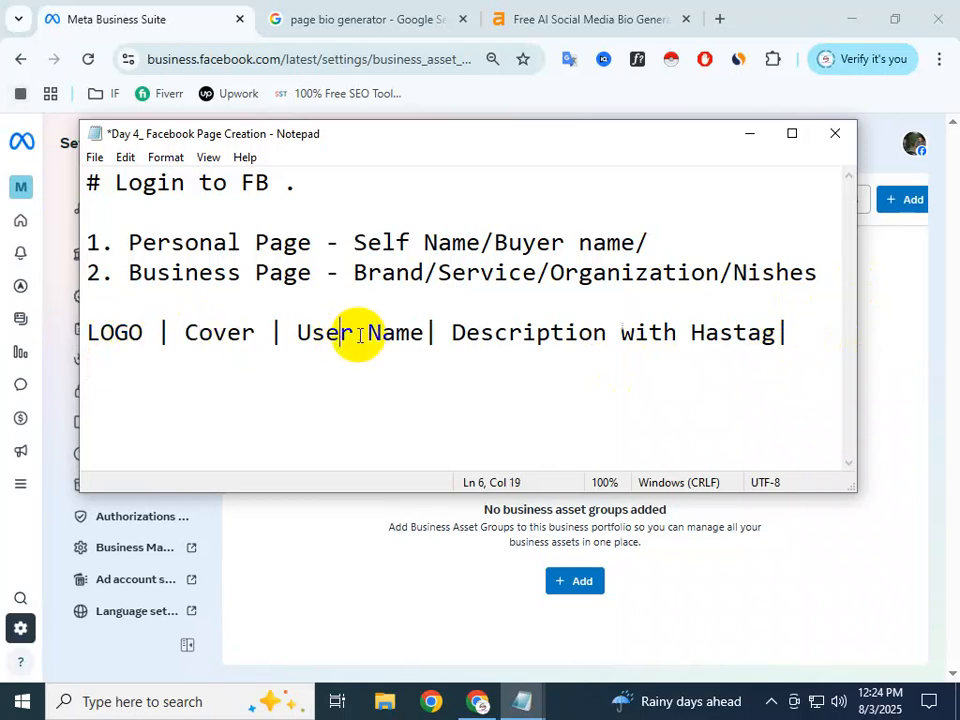
left_click(521, 334)
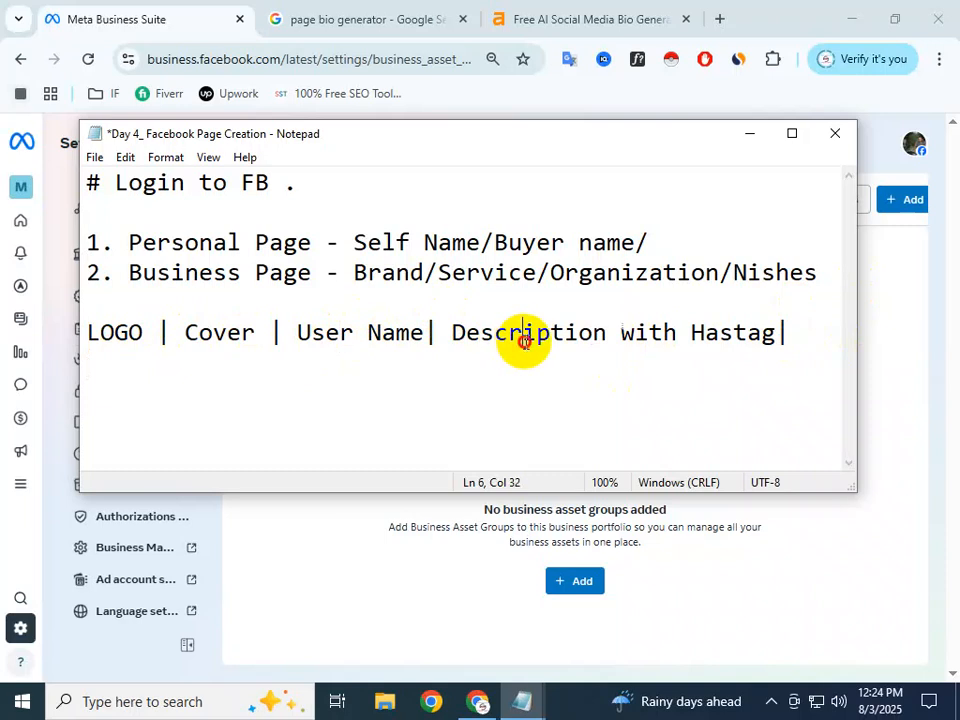
Step: Add the line "#How To create fb Post with ranking." directly below the LOGO and Cover line of the note
left_click(800, 338)
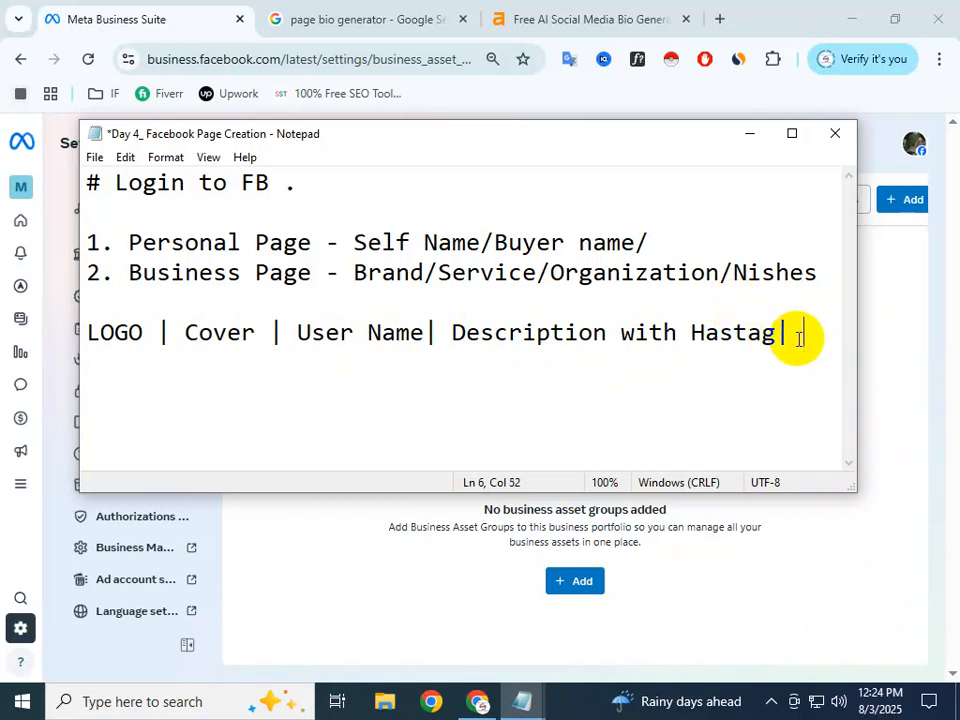
key("Return")
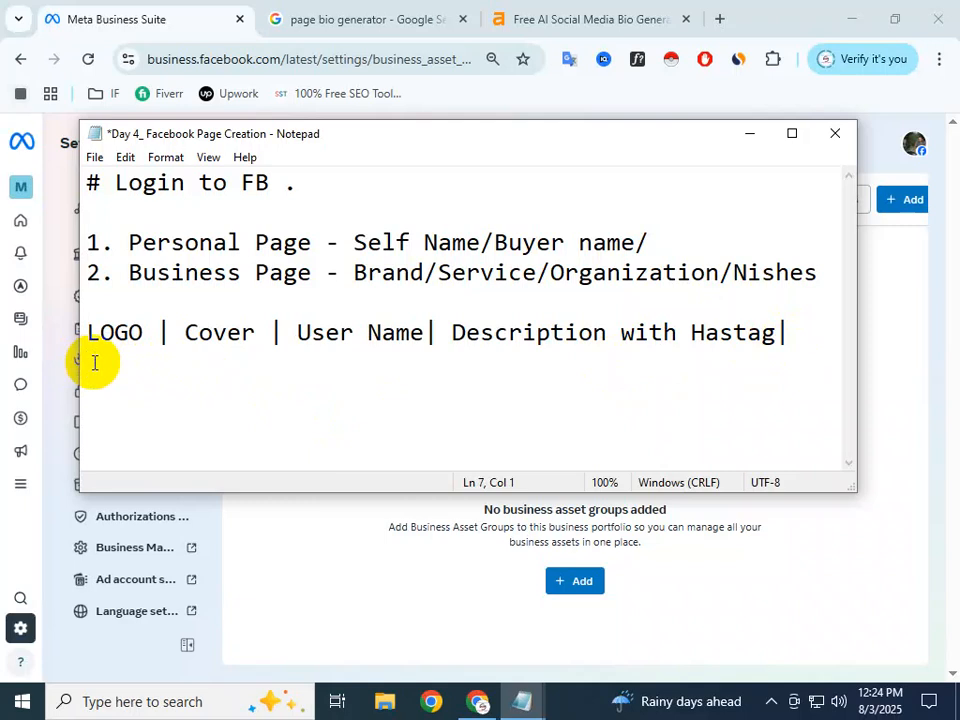
type("#How To cre")
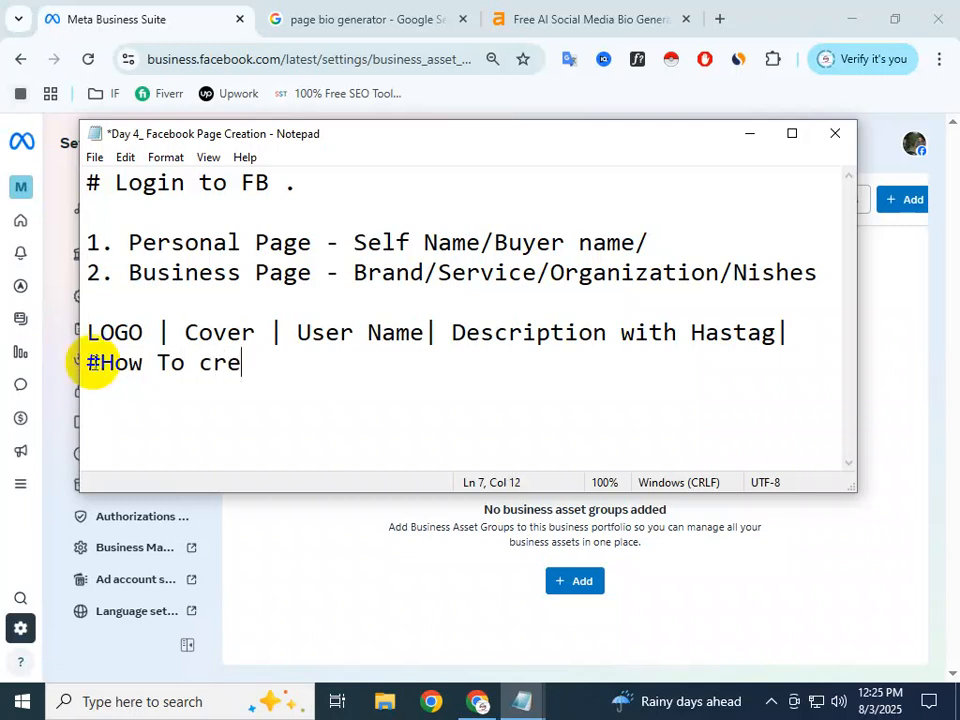
type("ate fb Po")
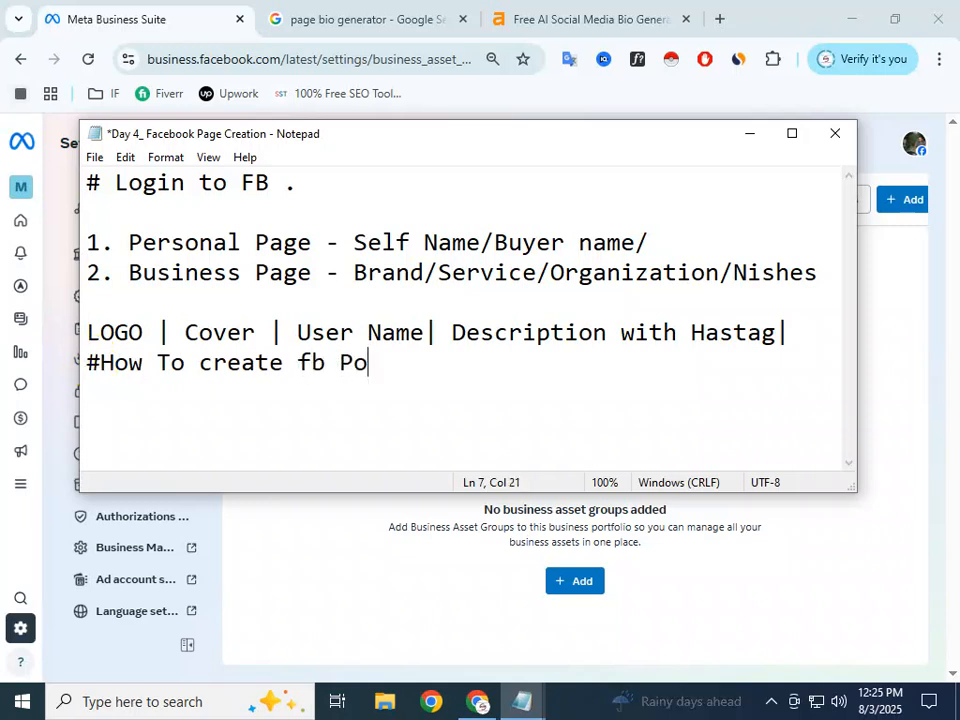
type("st ")
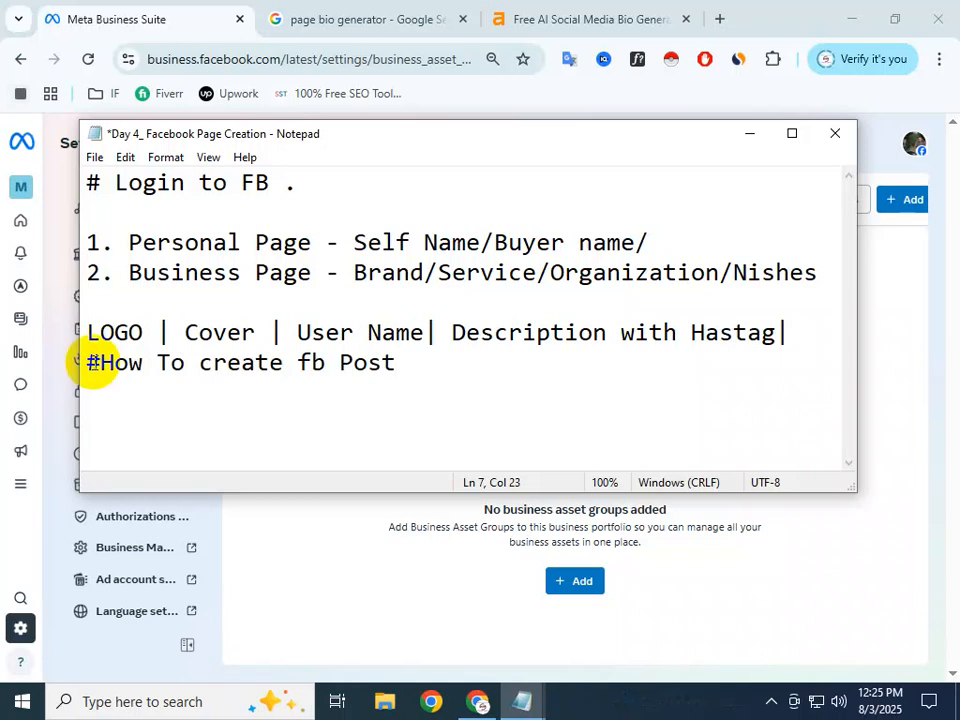
type("with ")
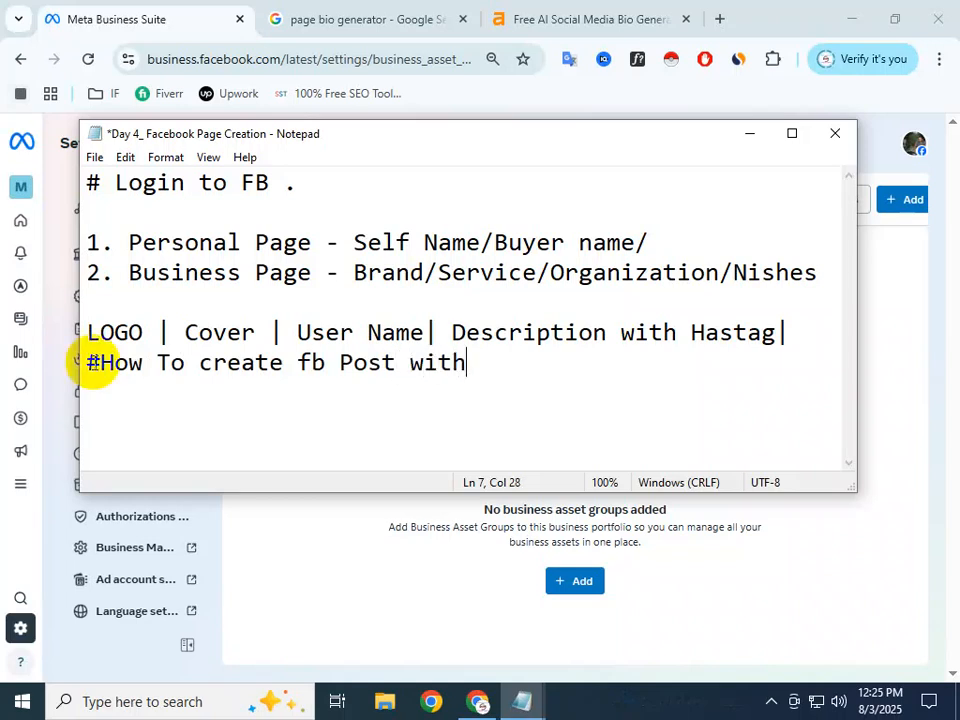
type("r")
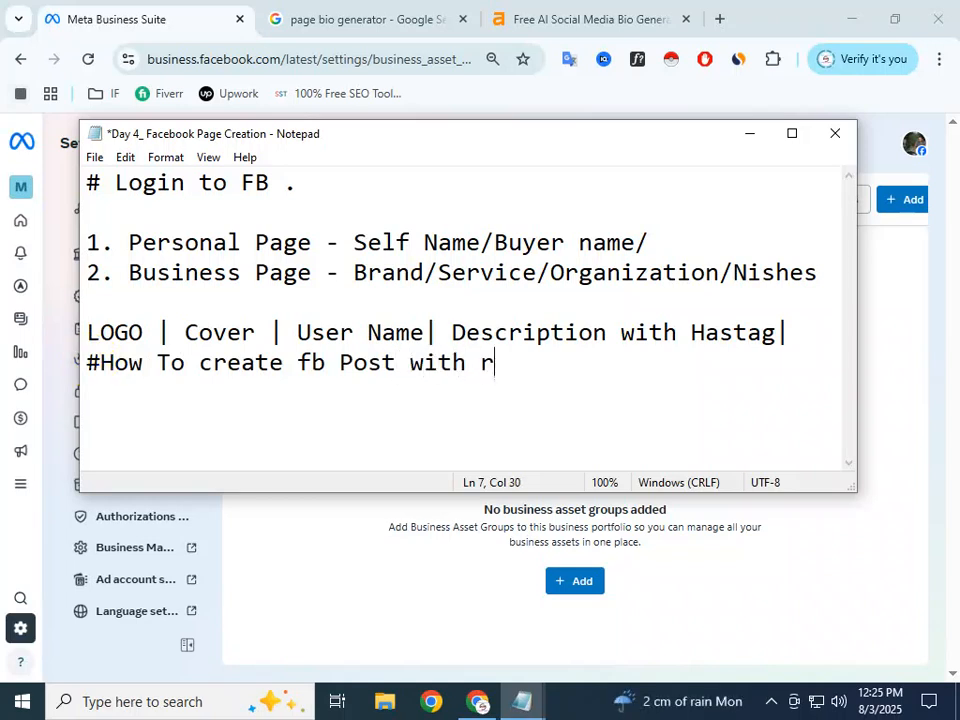
type("anki")
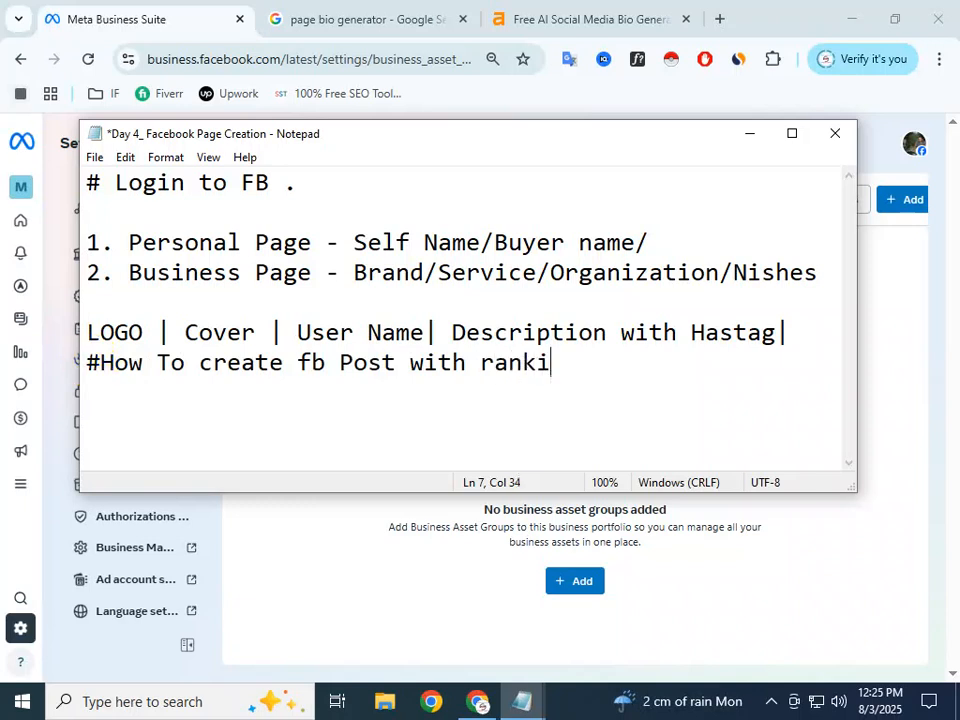
type("ng")
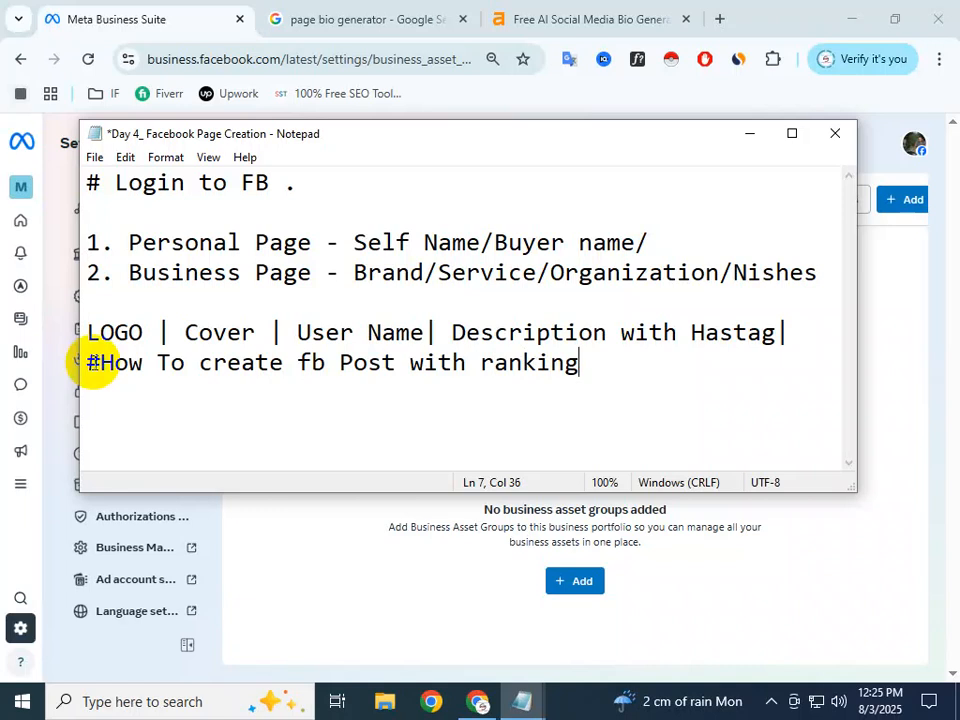
type(".")
key("Return")
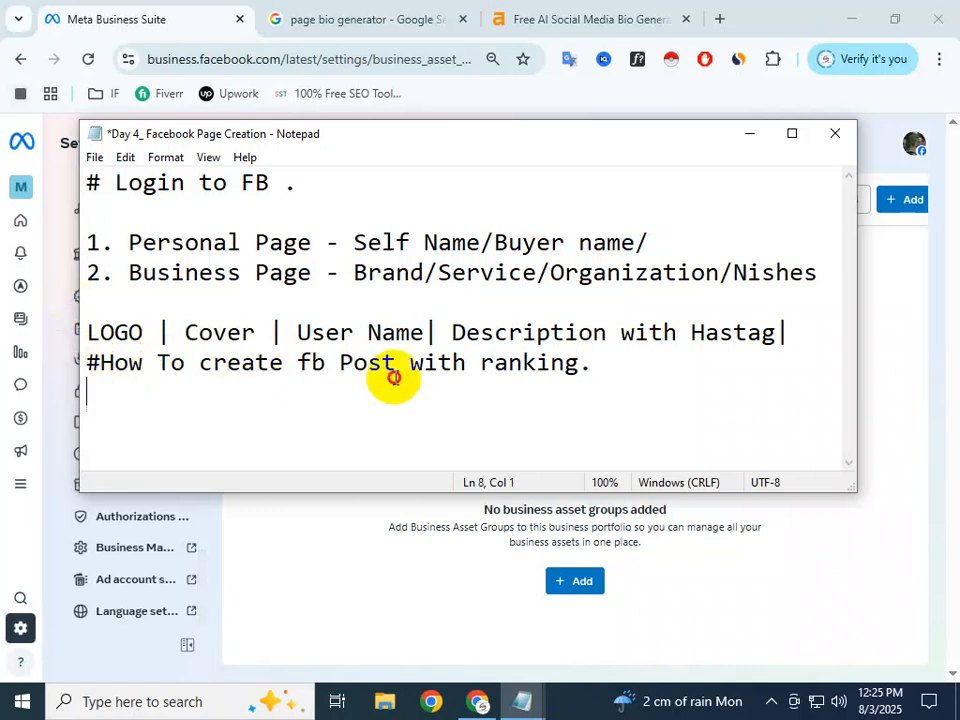
Step: Review the note's line on creating ranked Facebook posts, and return to Meta Business Suite in the Chrome browser
left_click(580, 361)
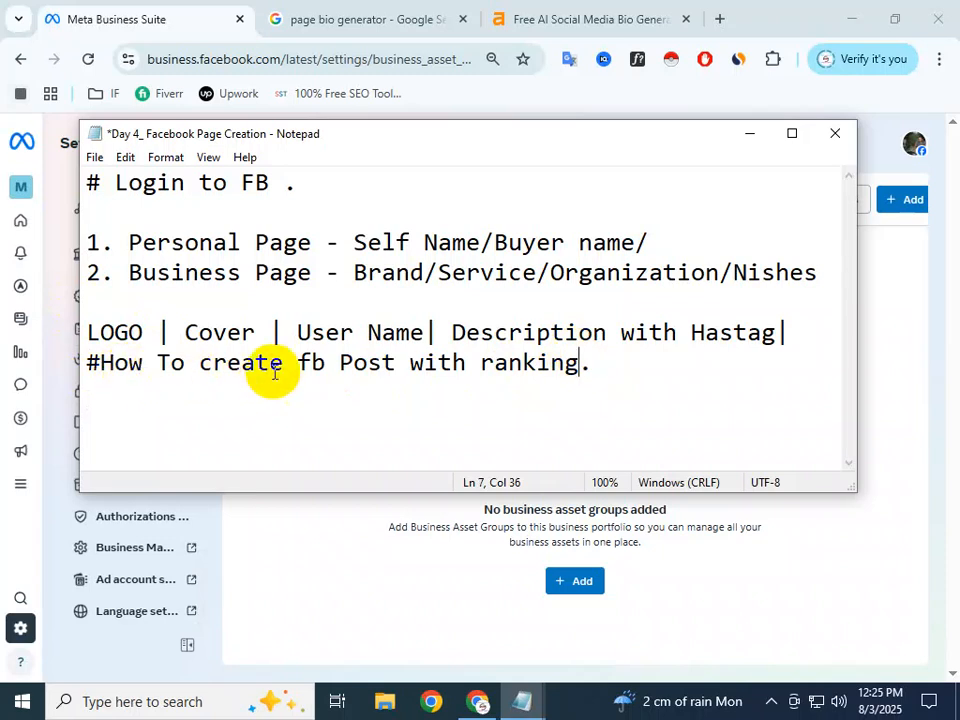
key("Down")
left_click(606, 368)
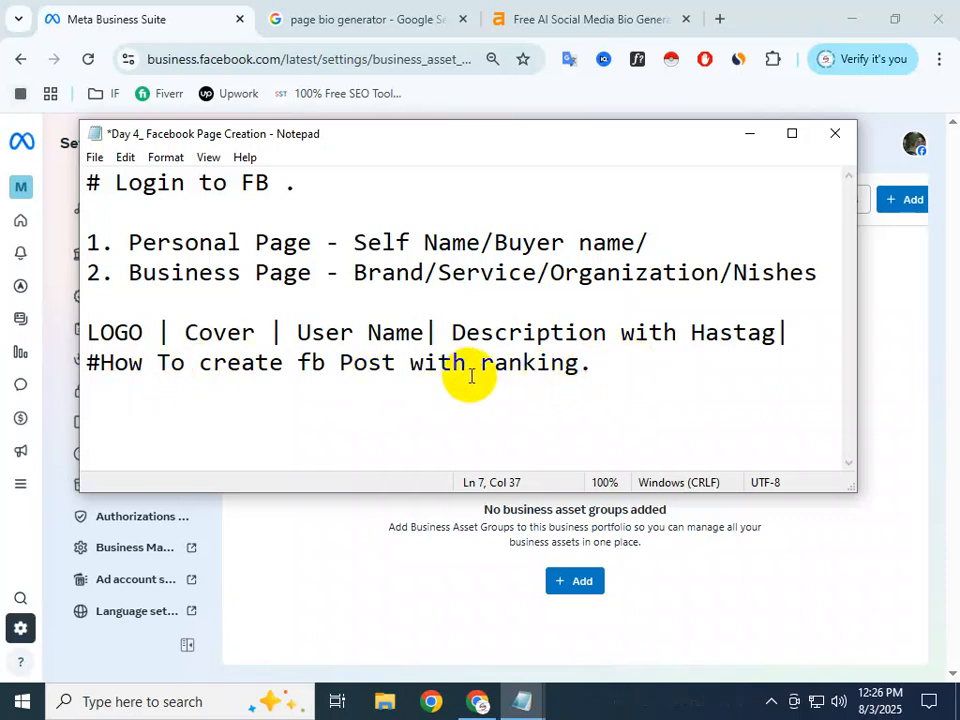
left_click_drag(611, 364, 90, 370)
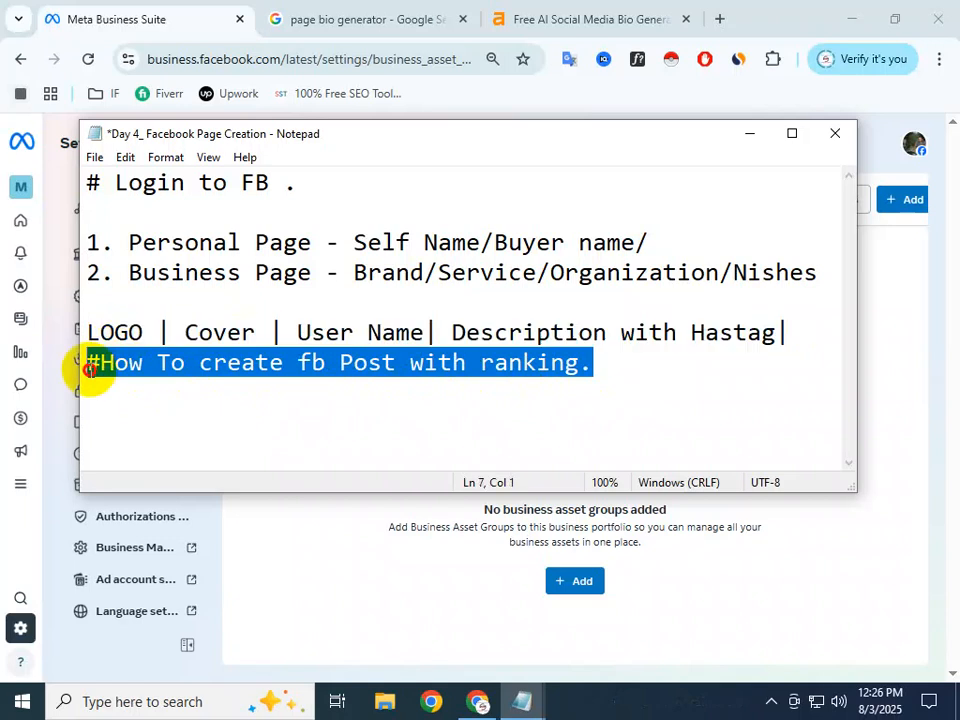
left_click(168, 364)
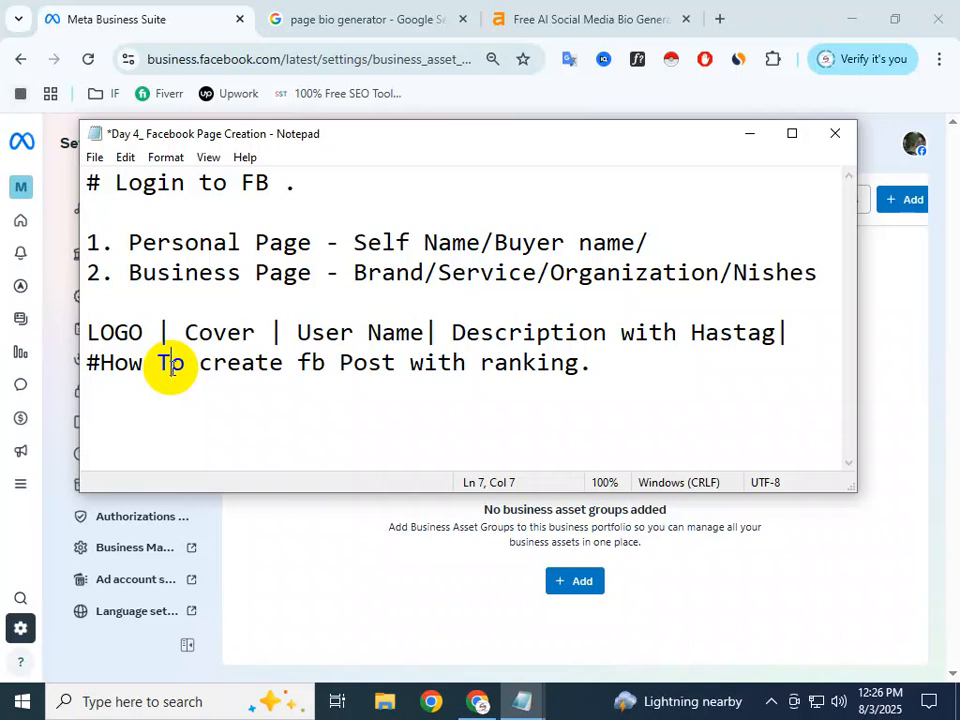
left_click_drag(613, 364, 76, 367)
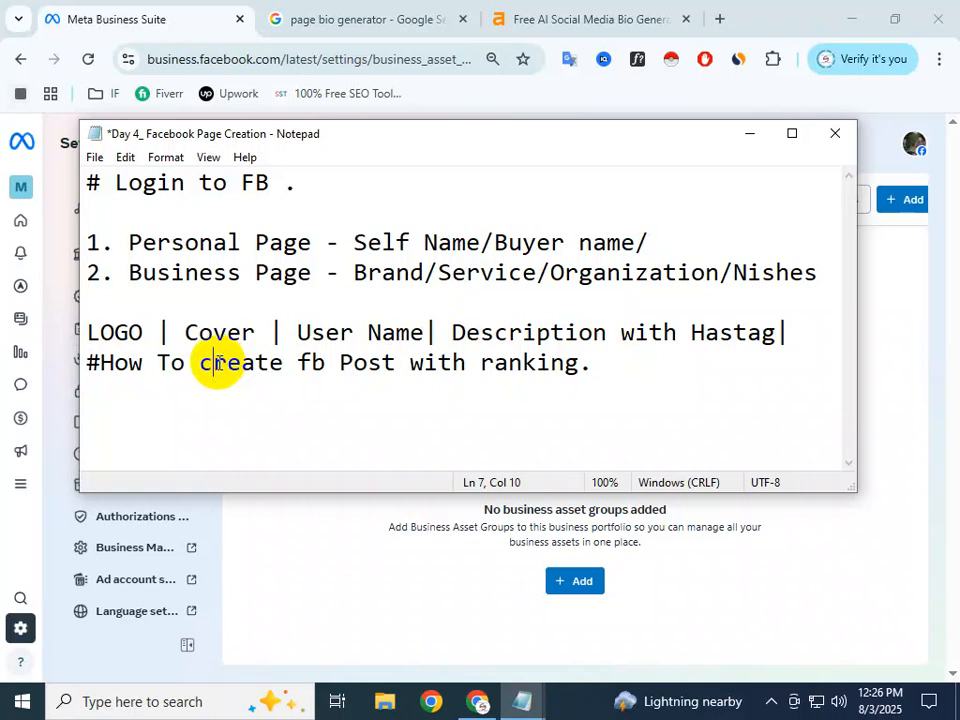
left_click(577, 273)
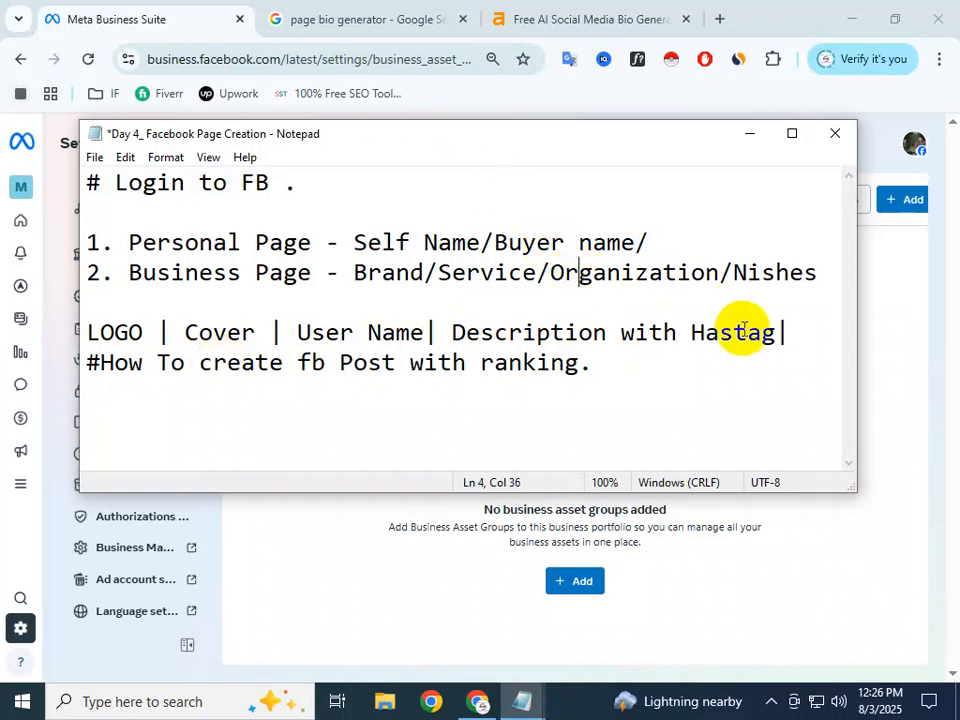
left_click(791, 30)
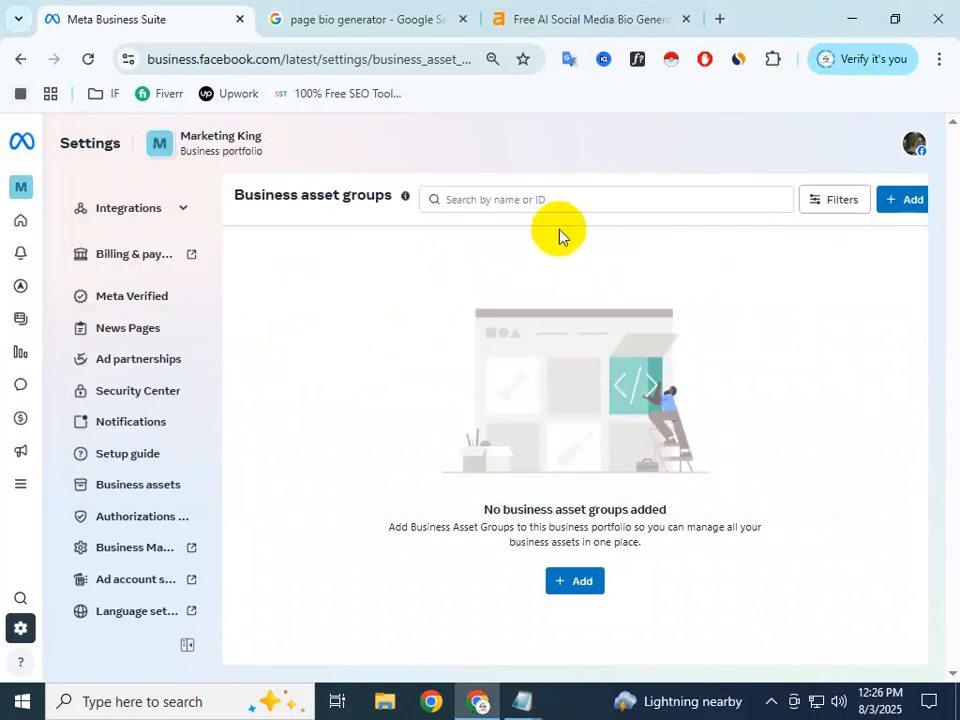
Step: Close the bio generator page and open Canva's template search in a new browser tab
left_click(300, 15)
left_click(522, 14)
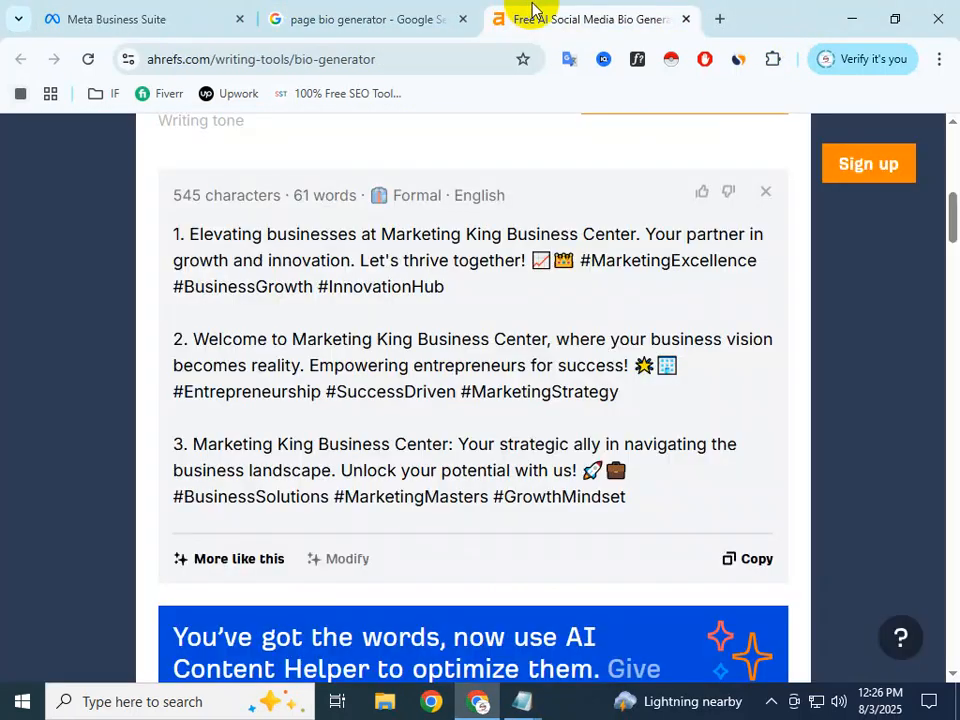
left_click(686, 19)
left_click(497, 18)
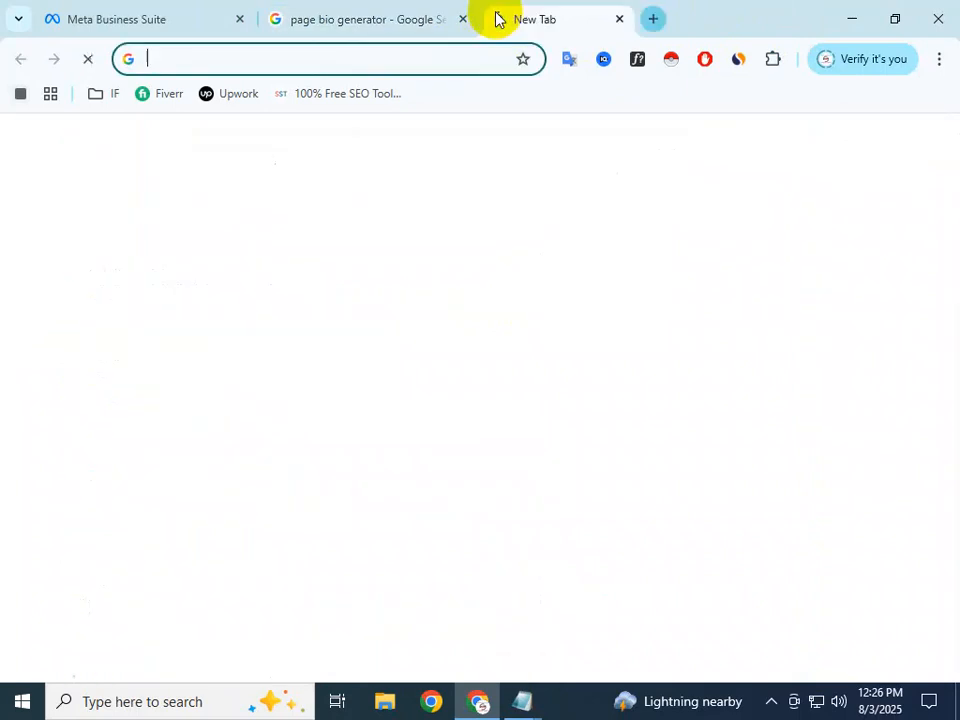
left_click(327, 68)
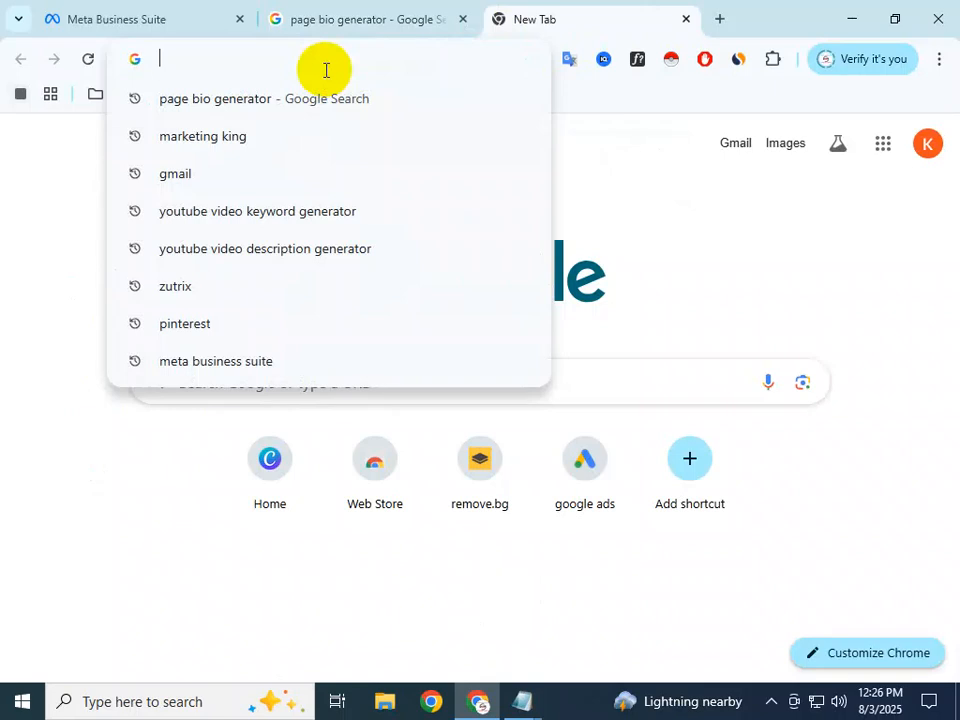
type("C")
key("Right")
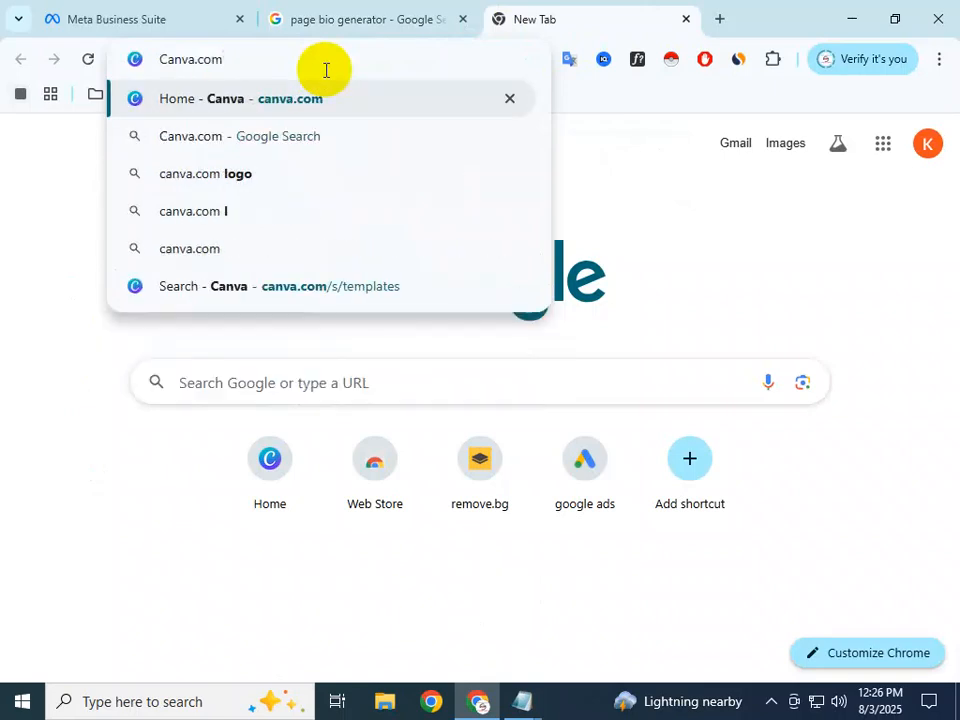
key("Return")
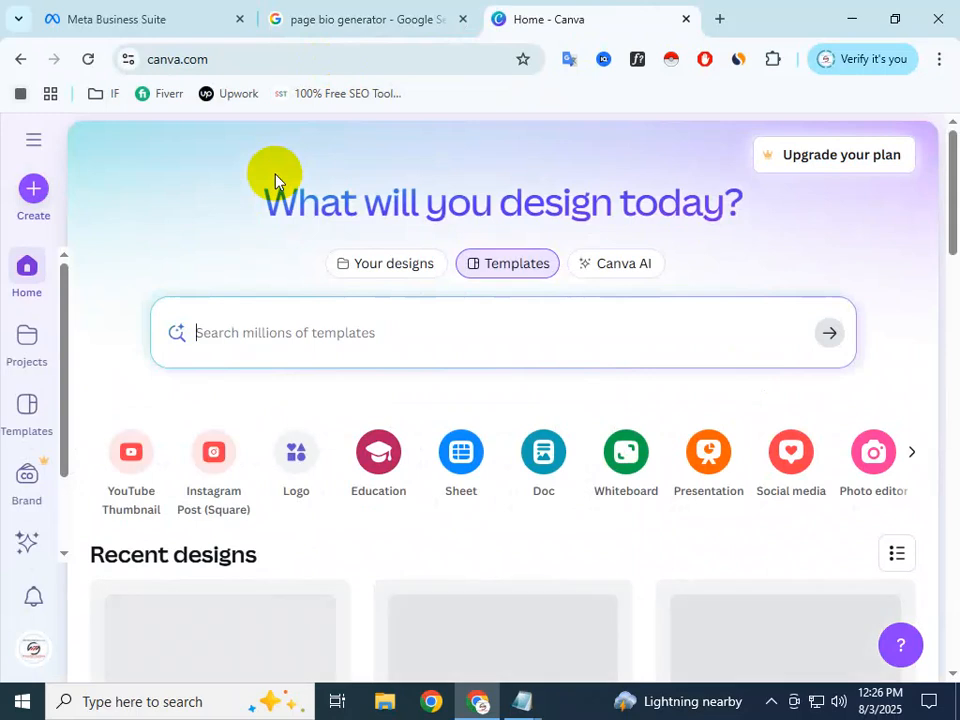
left_click(232, 346)
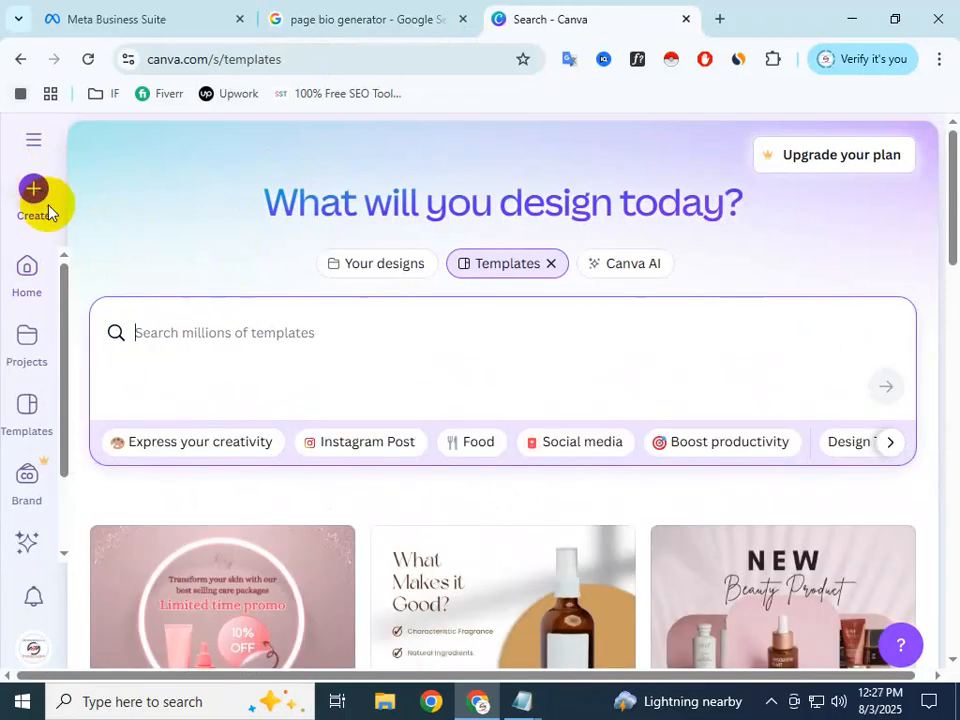
left_click(873, 240)
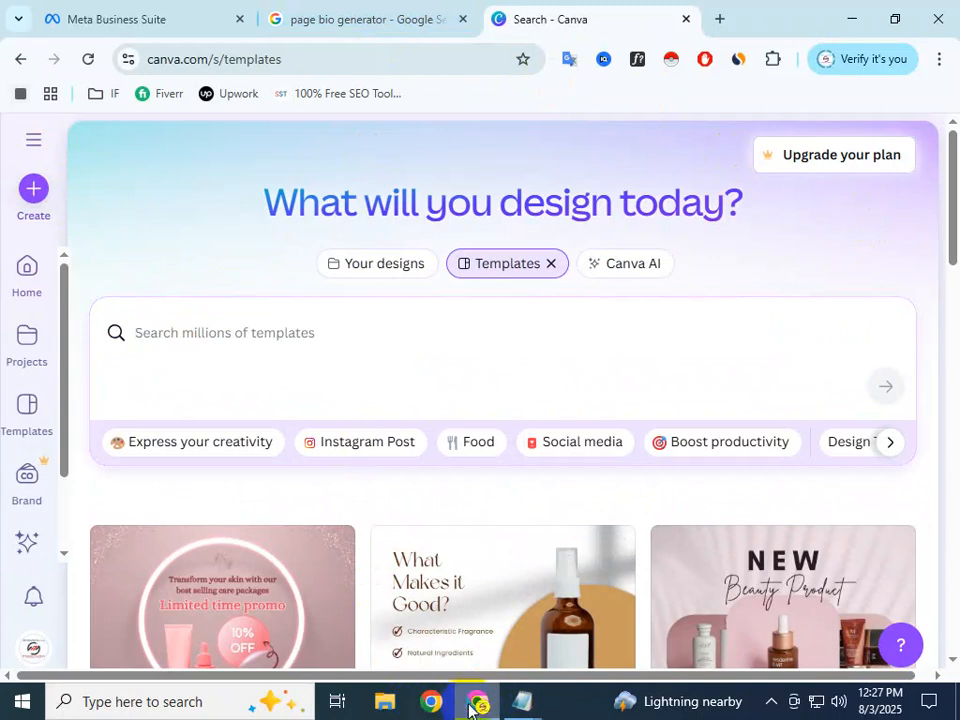
Step: Switch to Meta Business Suite and open the home page of the Marketing King page
left_click(171, 24)
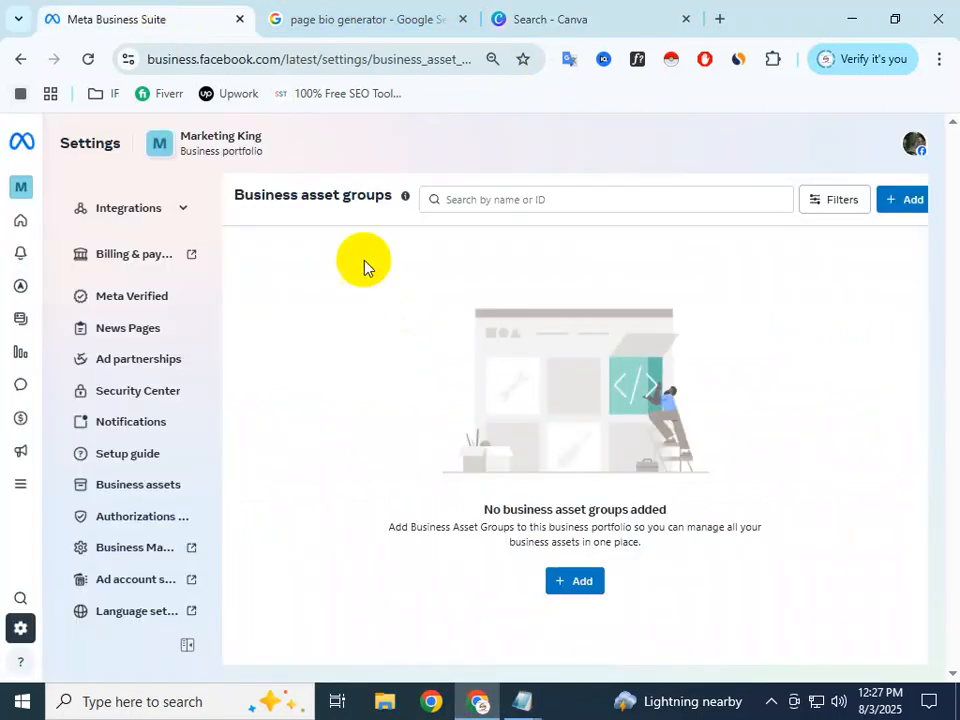
mouse_move(15, 185)
left_click(80, 190)
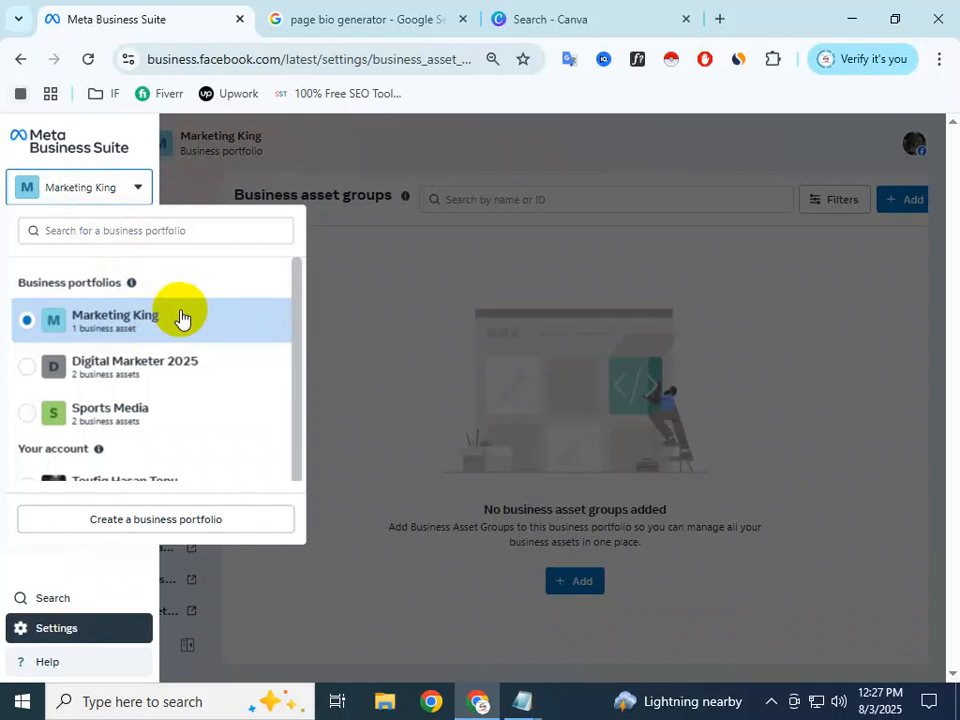
left_click(143, 187)
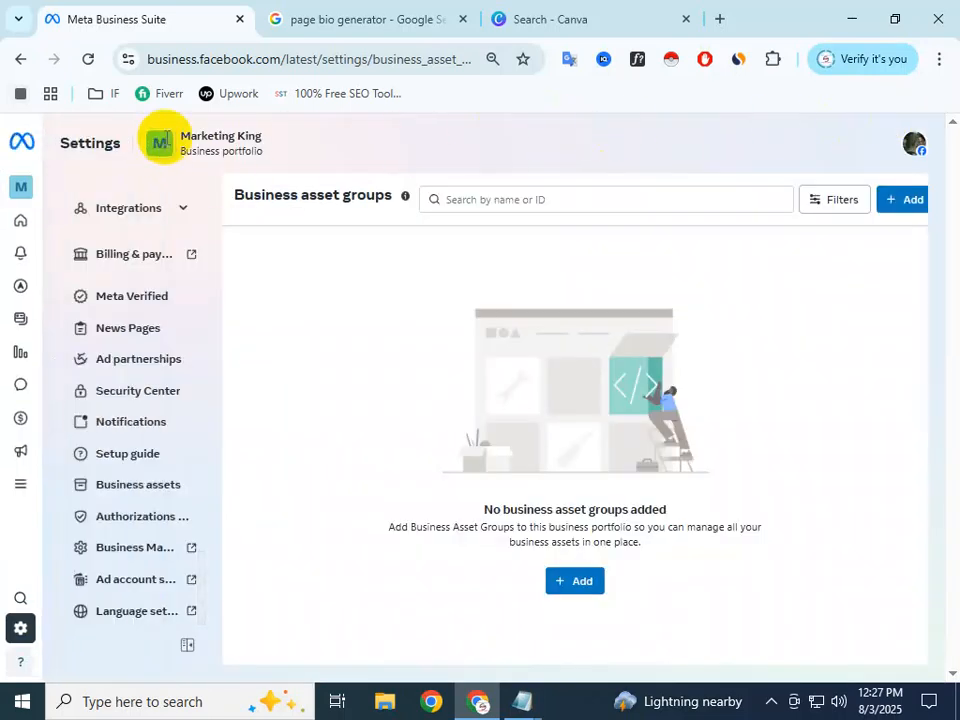
left_click(27, 232)
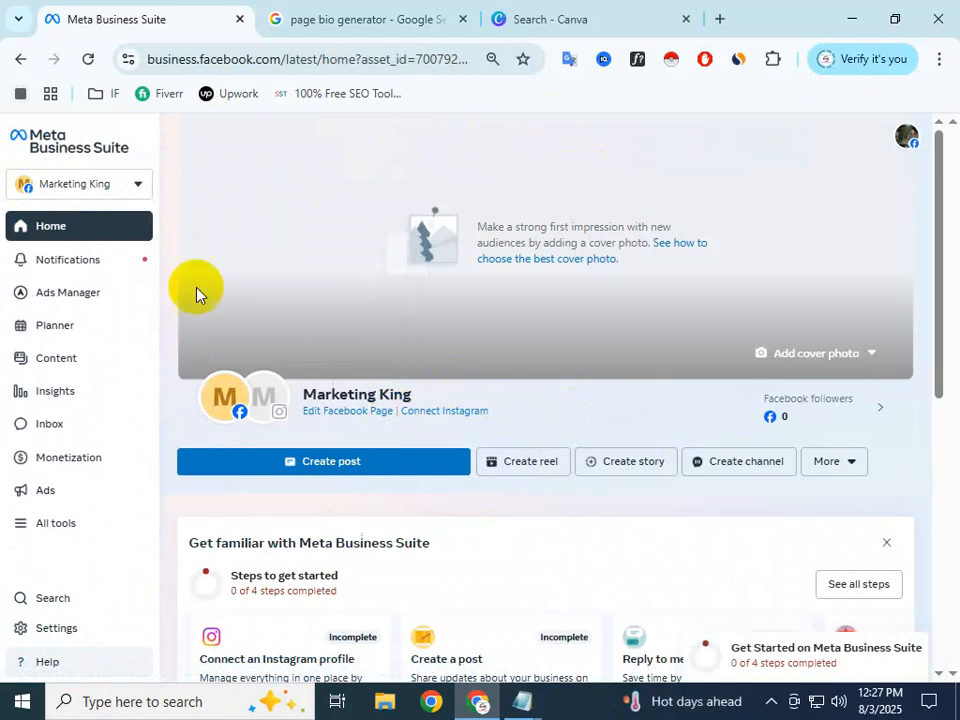
Step: Switch back to Canva and search the templates for "facebook cover"
left_click(514, 14)
left_click(276, 344)
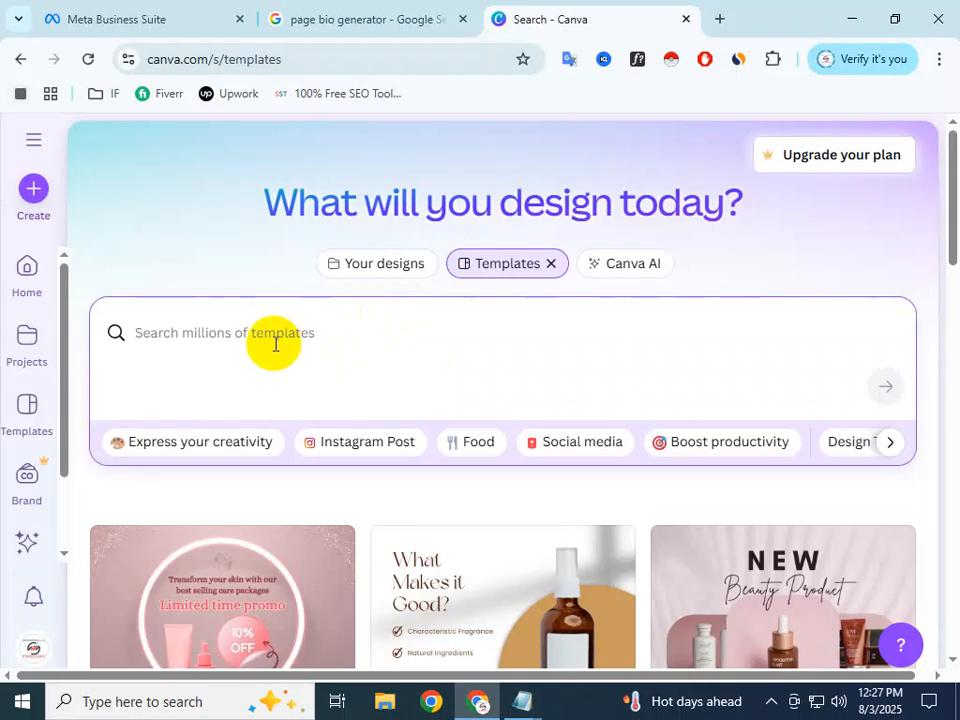
type("facebook")
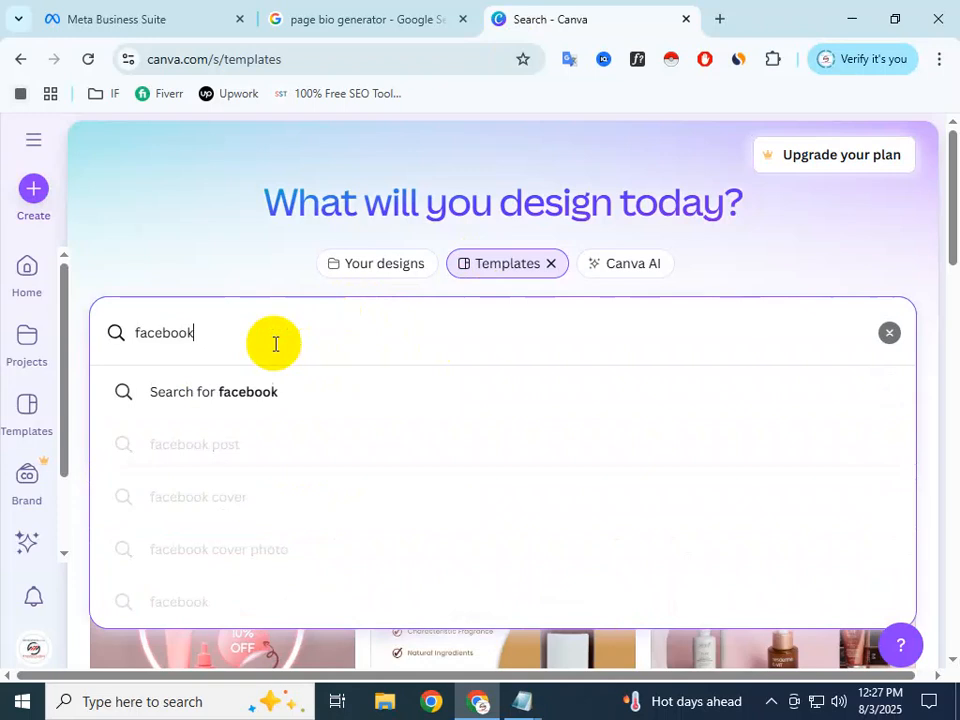
type(" cover")
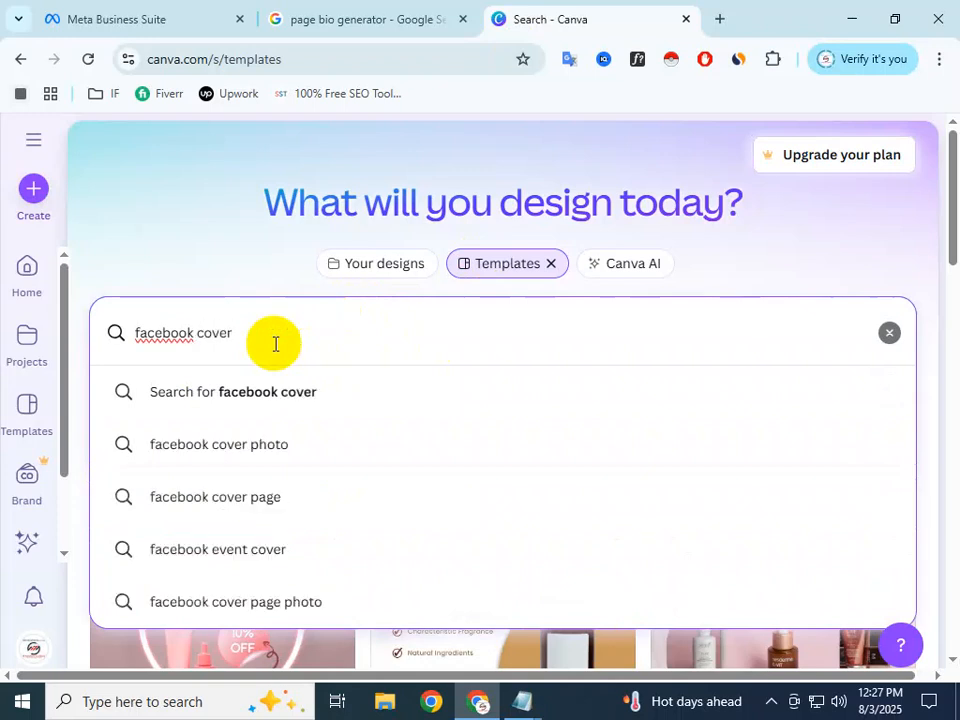
key("Return")
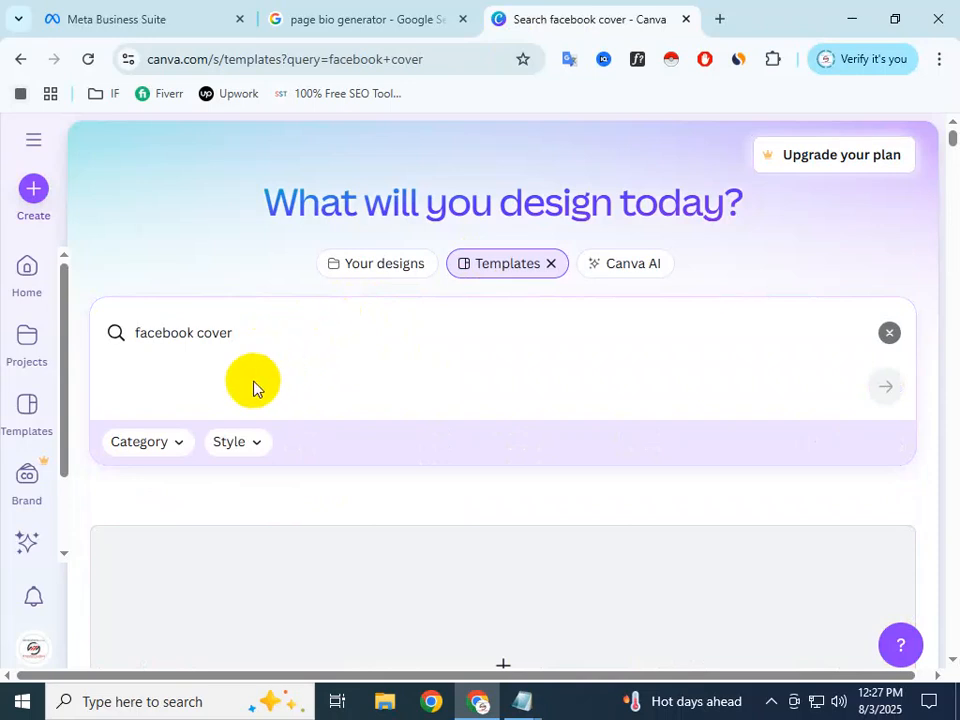
Step: Look over the range of Facebook cover template designs in the search results
scroll(253, 386, "down", 3)
scroll(372, 443, "down", 4)
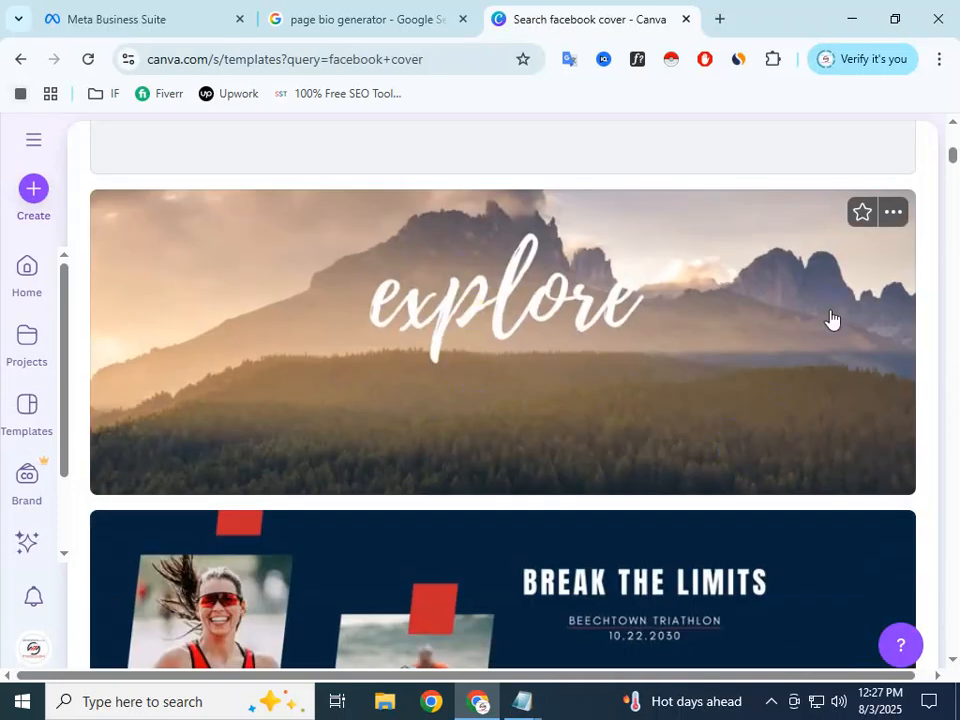
key("ctrl+minus")
key("ctrl+minus")
key("ctrl+minus")
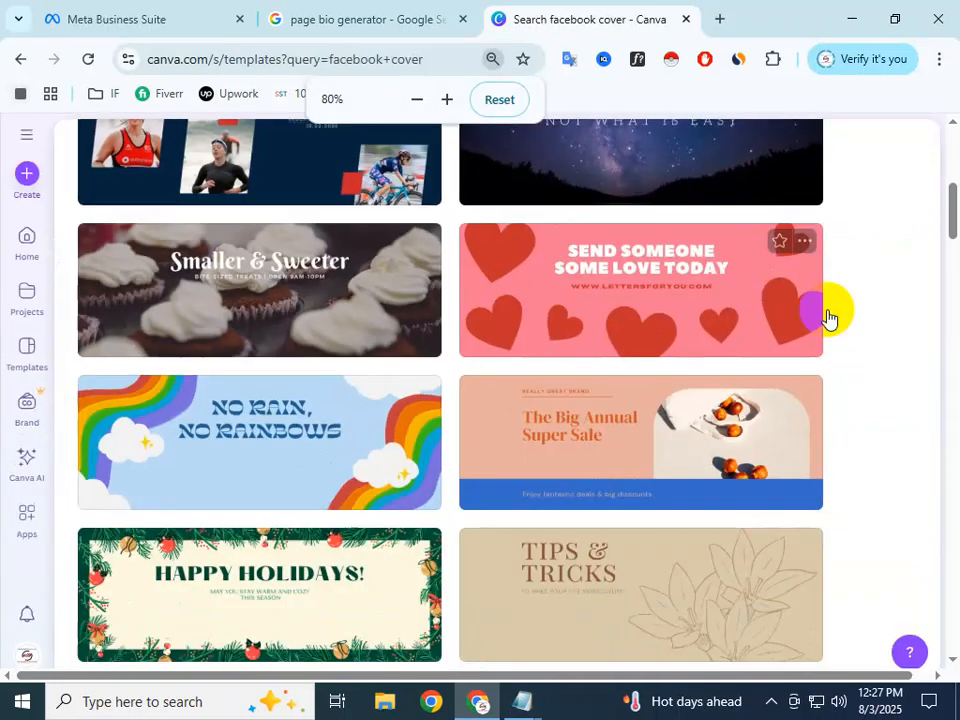
key("ctrl+minus")
key("ctrl+minus")
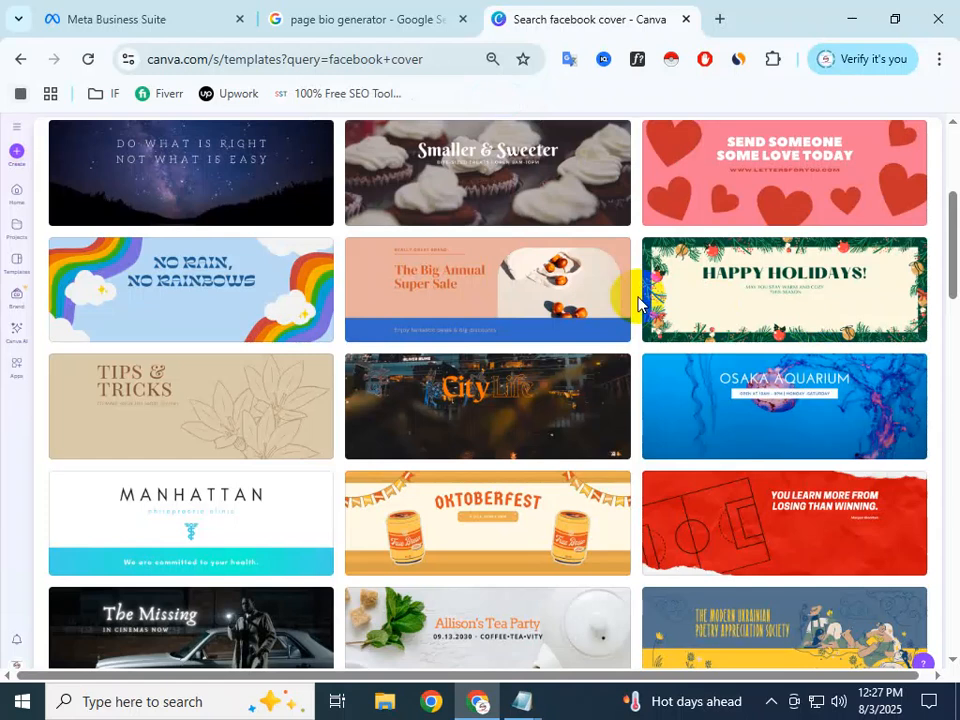
key("ctrl+plus")
key("ctrl+plus")
key("ctrl+plus")
key("ctrl+plus")
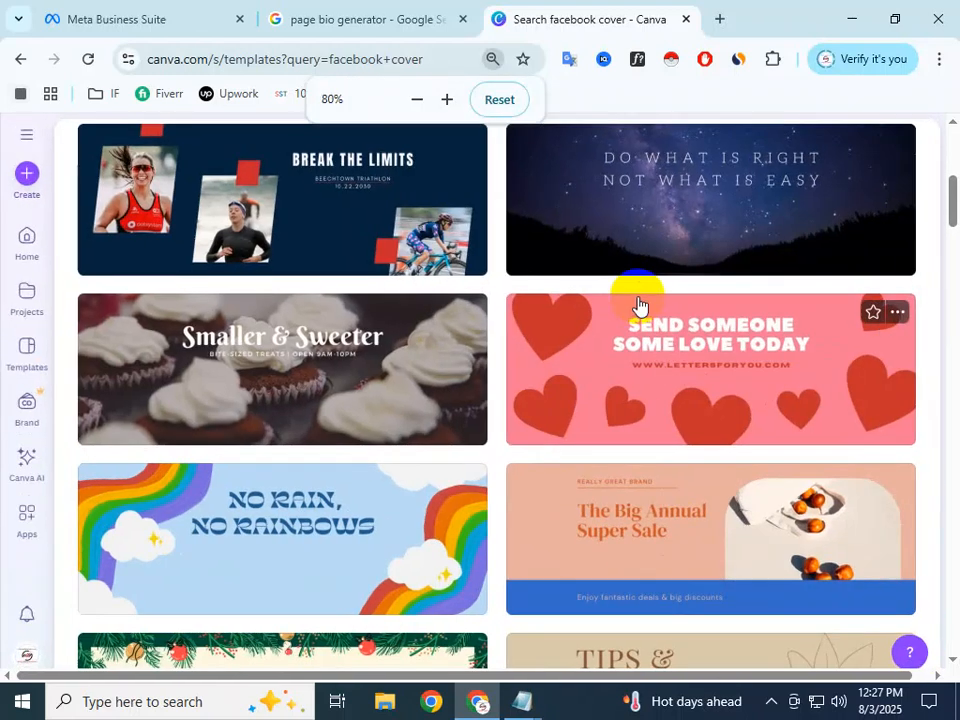
key("ctrl+plus")
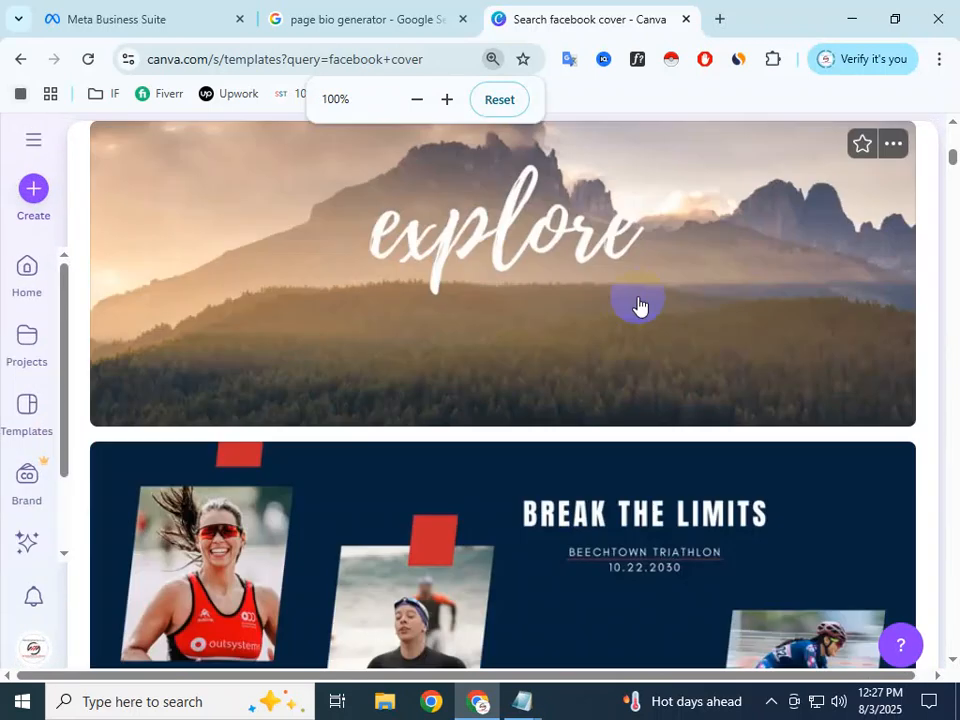
key("ctrl+minus")
key("ctrl+minus")
key("ctrl+minus")
key("ctrl+minus")
key("ctrl+minus")
key("ctrl+minus")
key("ctrl+minus")
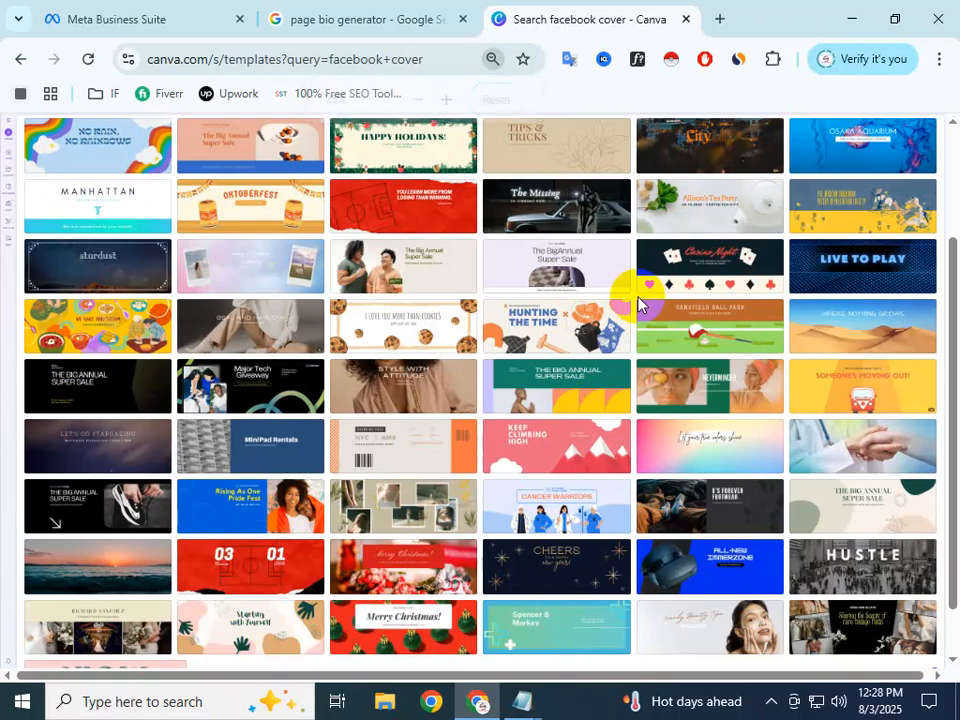
key("ctrl+plus")
key("ctrl+plus")
key("ctrl+plus")
key("ctrl+plus")
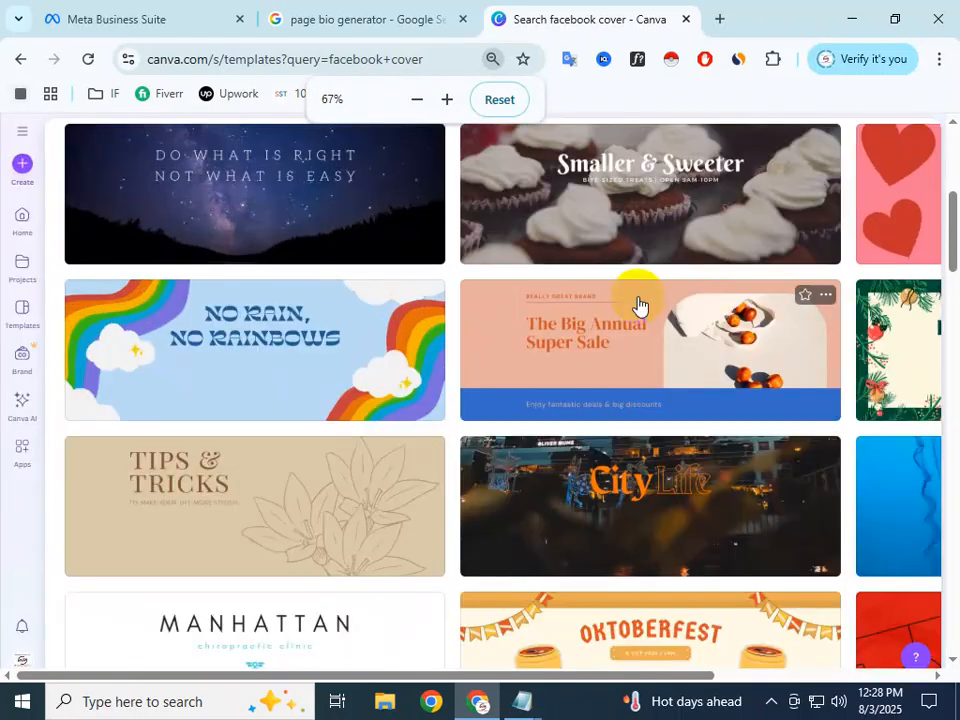
scroll(638, 304, "up", 5)
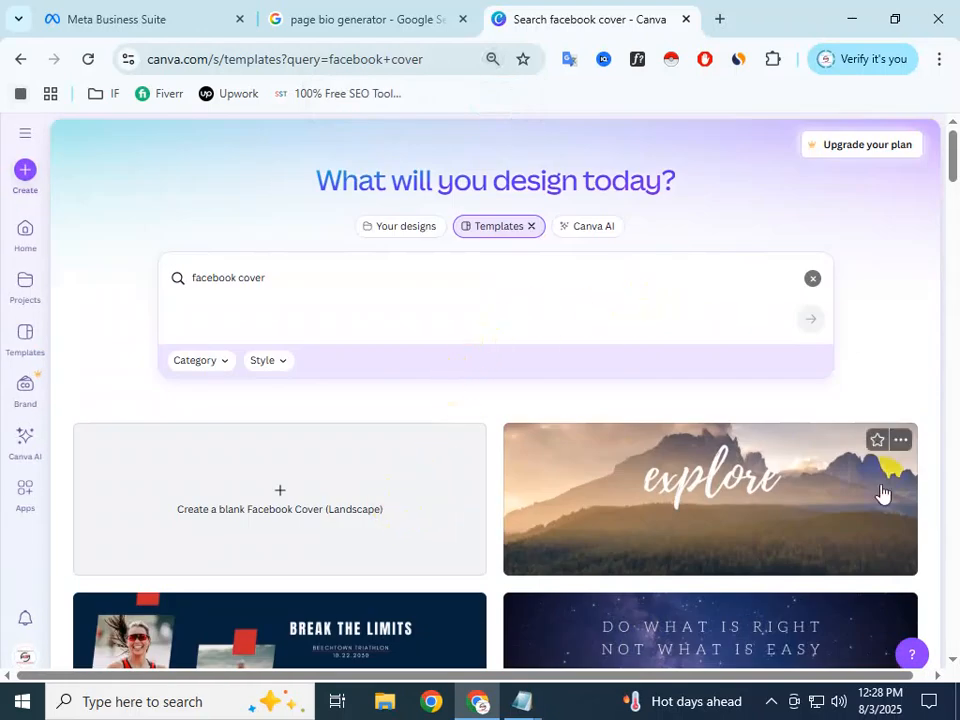
Step: Pick the neon blue "LIVE TO PLAY" Facebook cover template from the search results and open its details
scroll(744, 561, "down", 3)
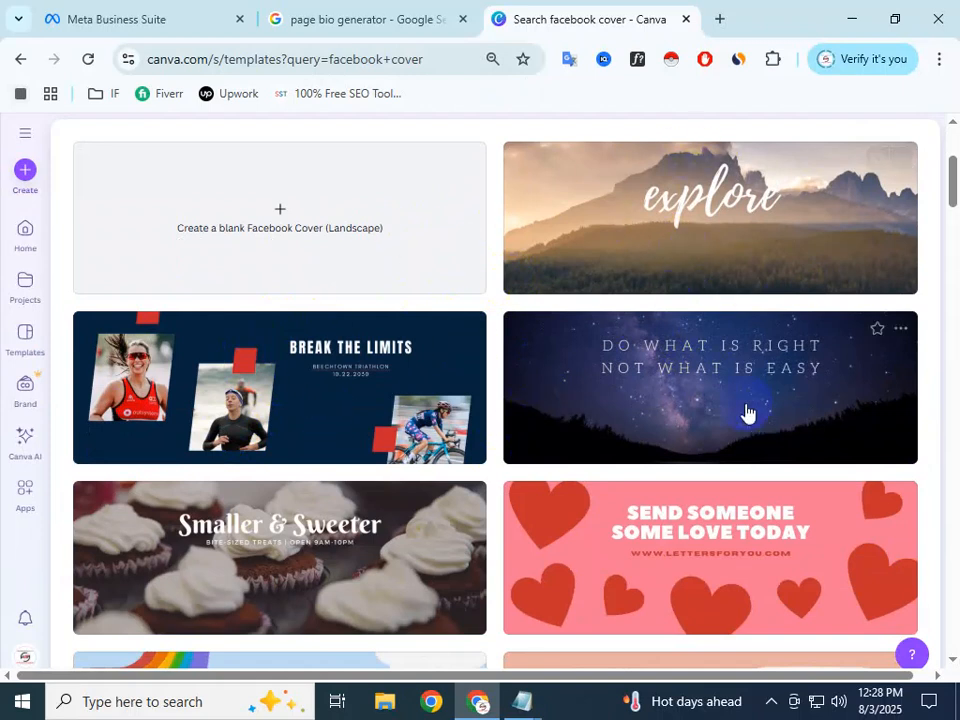
scroll(746, 411, "down", 6)
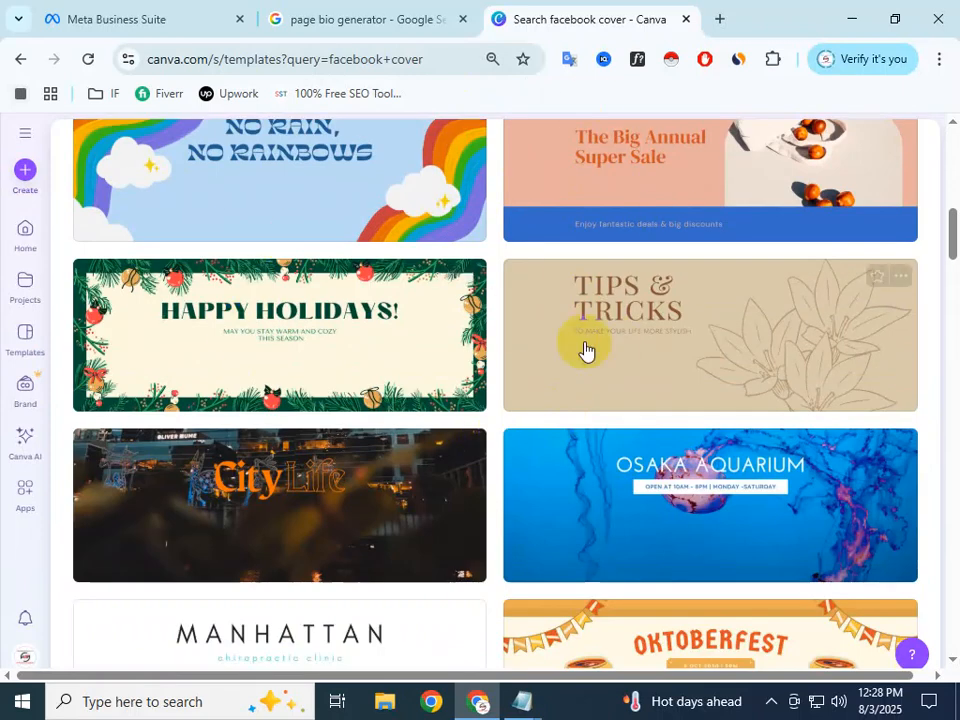
scroll(574, 401, "down", 2)
scroll(197, 443, "up", 4)
scroll(178, 447, "up", 4)
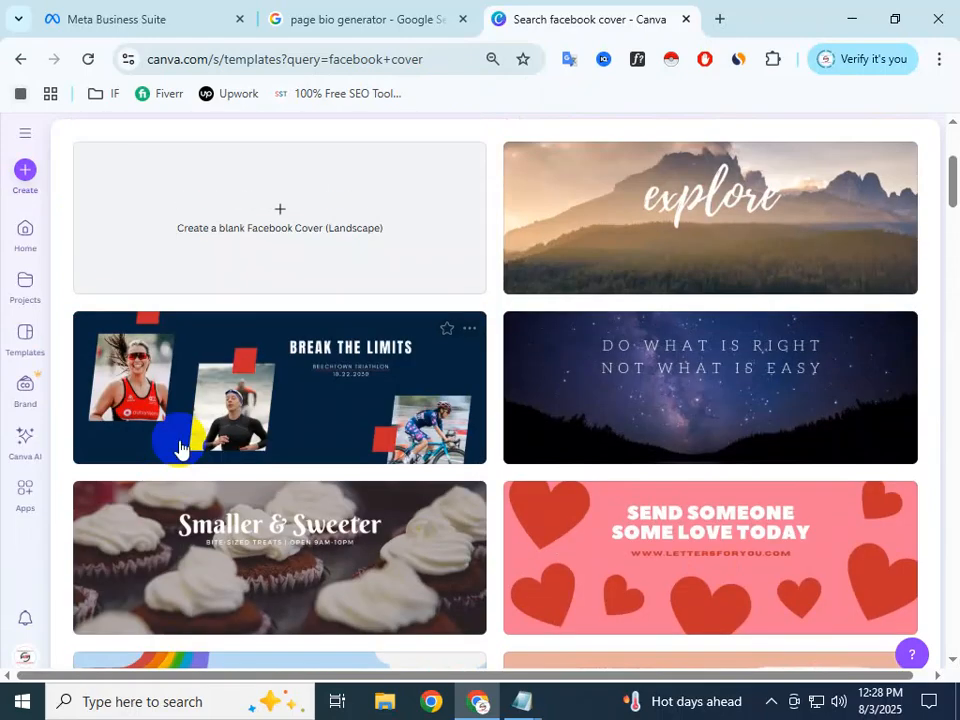
scroll(560, 370, "up", 2)
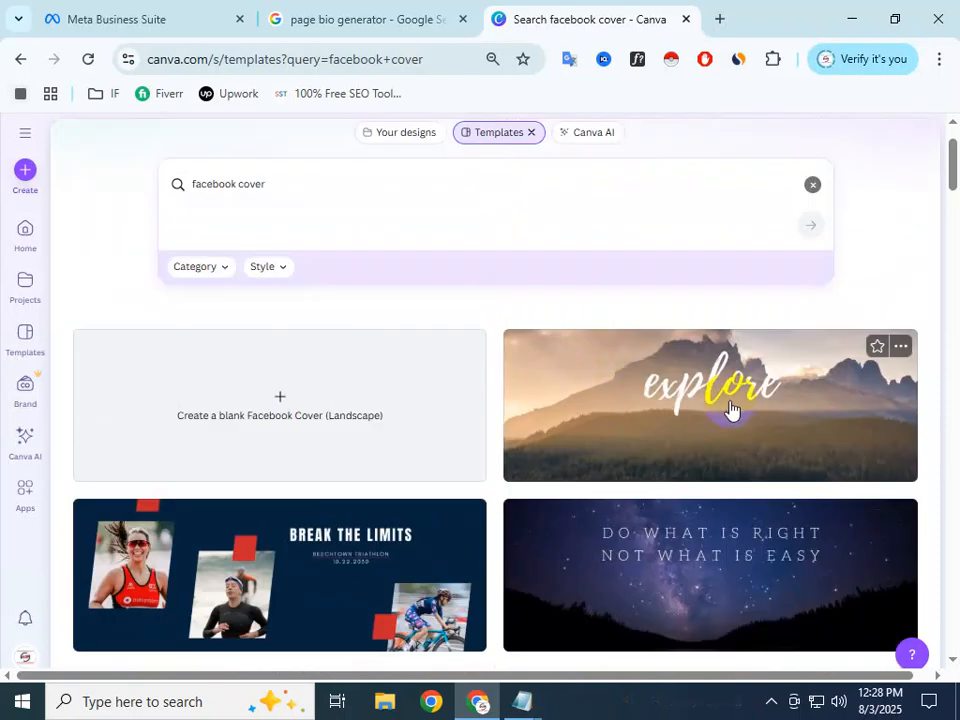
scroll(619, 435, "down", 1)
scroll(557, 489, "down", 2)
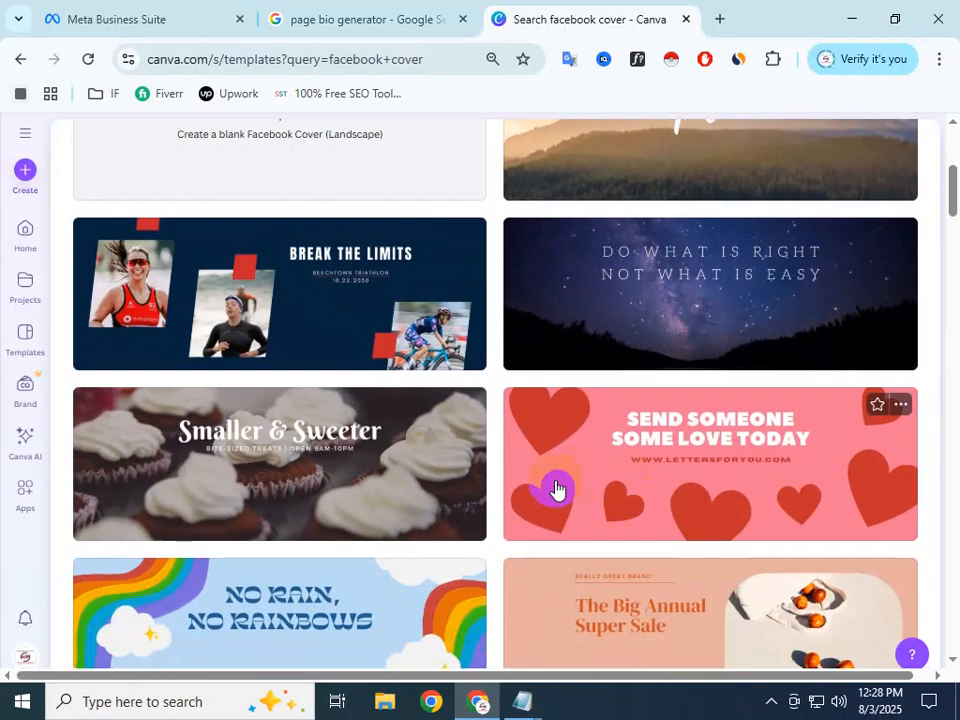
scroll(270, 461, "down", 3)
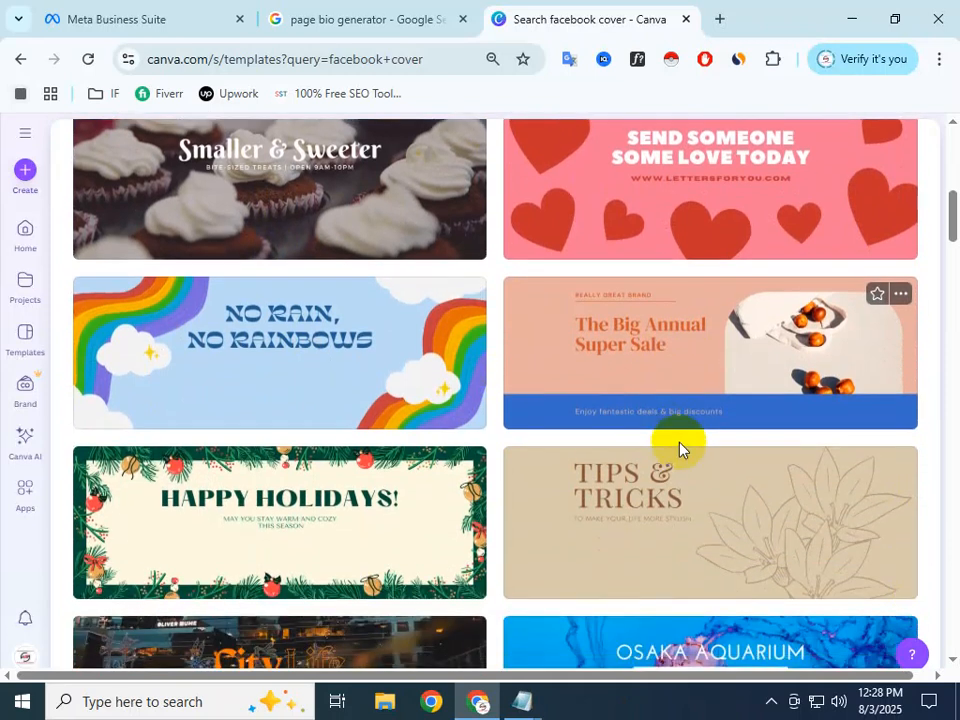
scroll(679, 448, "down", 3)
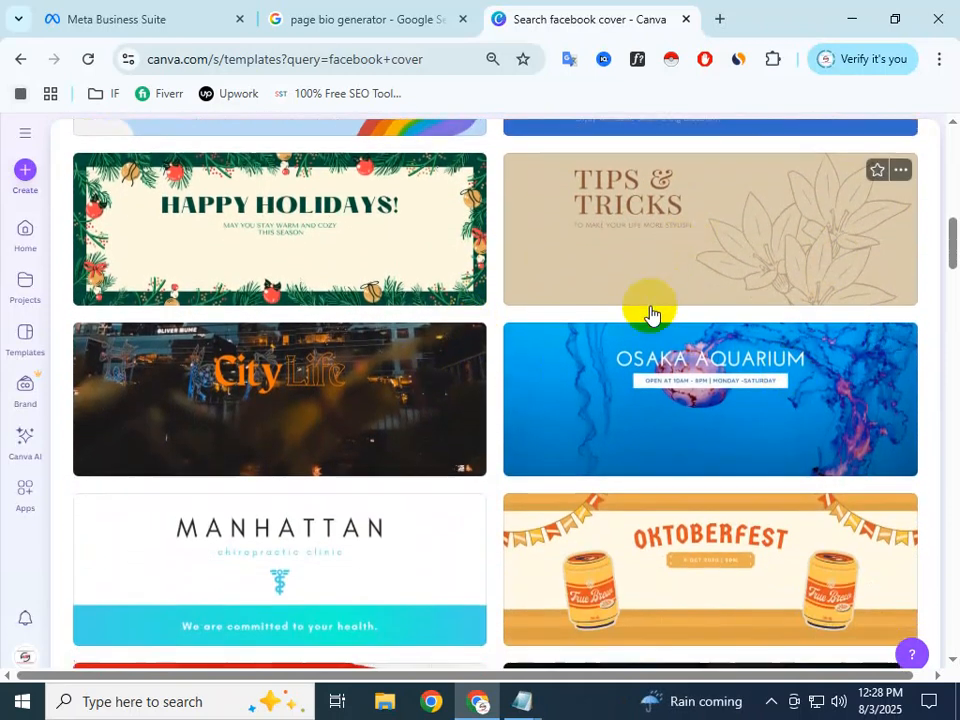
scroll(611, 396, "down", 4)
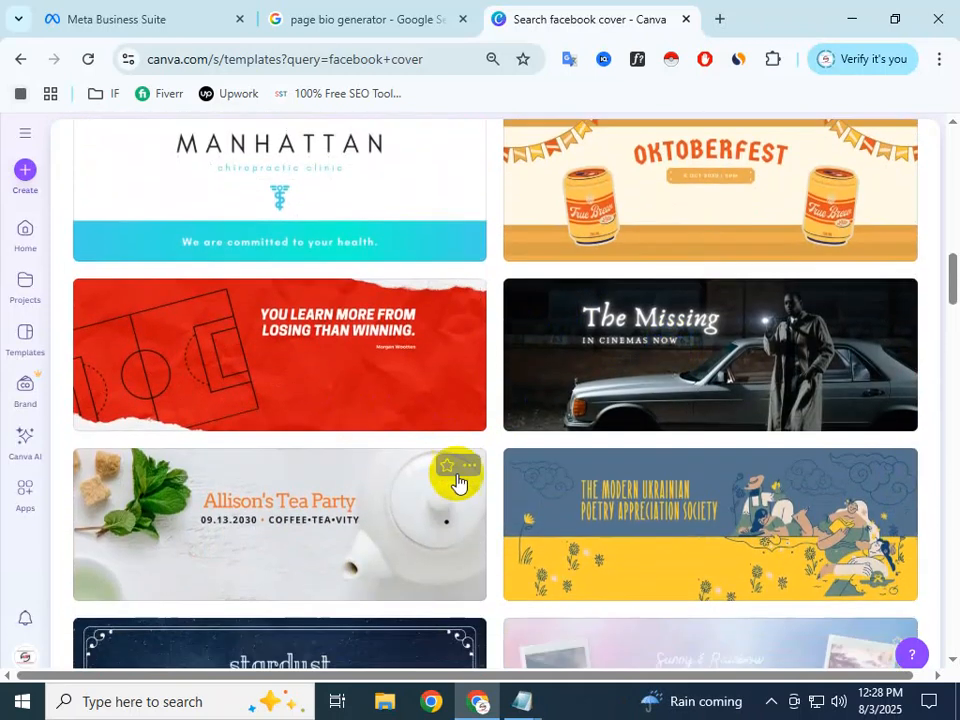
scroll(600, 480, "down", 2)
scroll(483, 437, "up", 2)
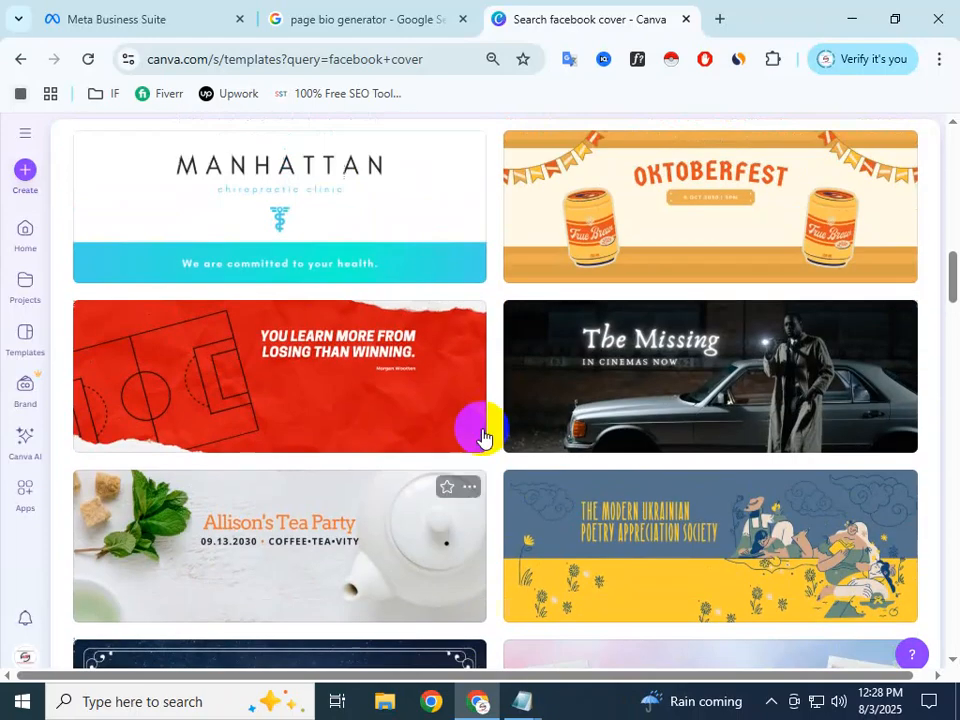
scroll(600, 430, "down", 4)
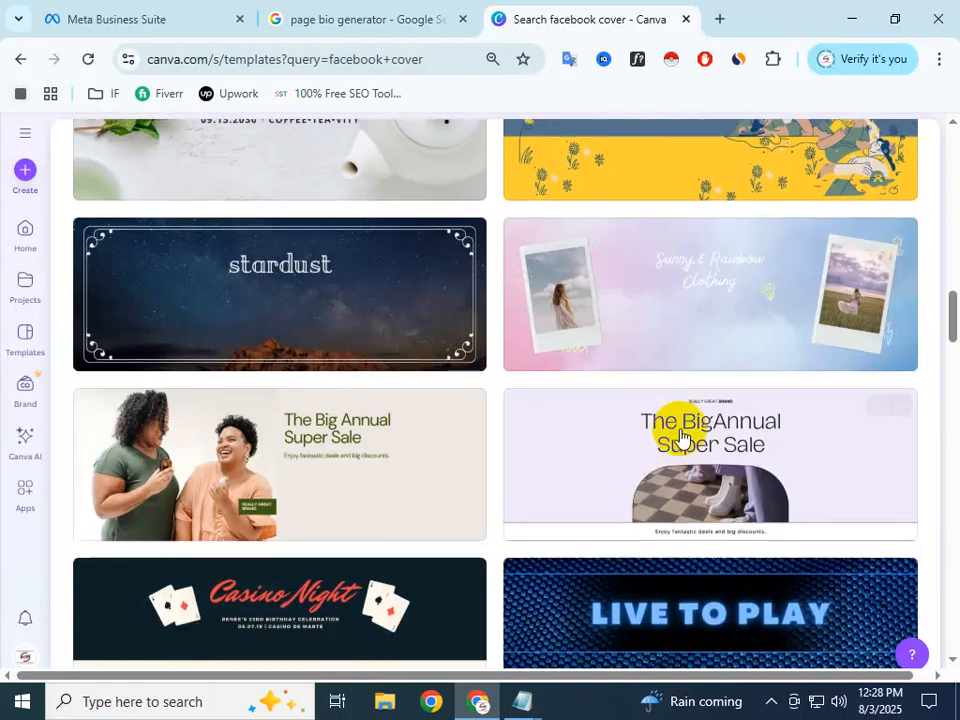
scroll(680, 436, "down", 3)
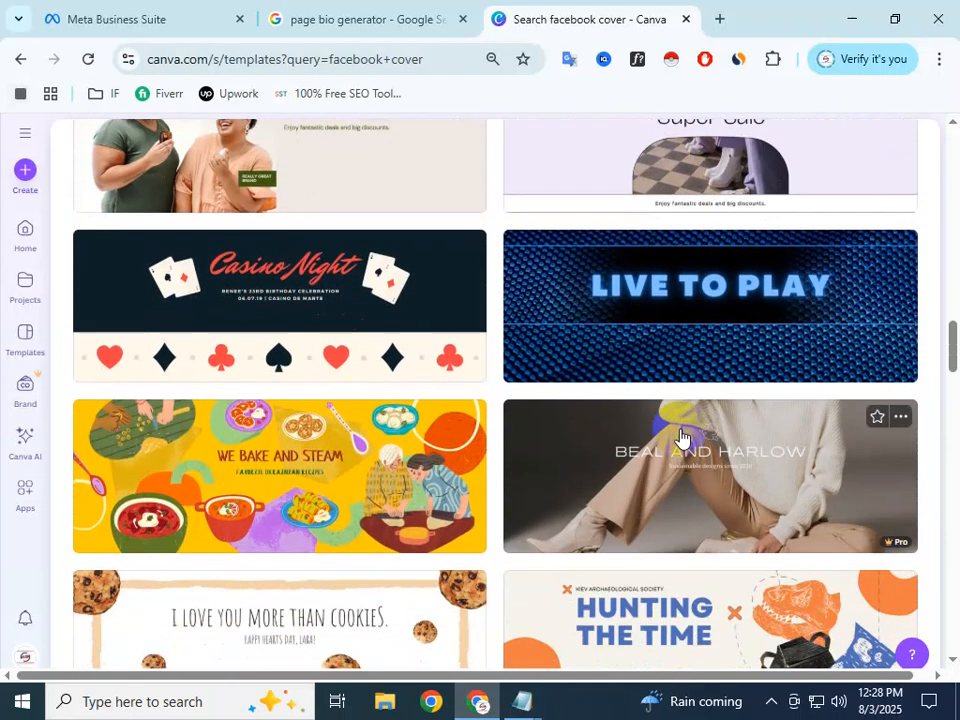
left_click(743, 314)
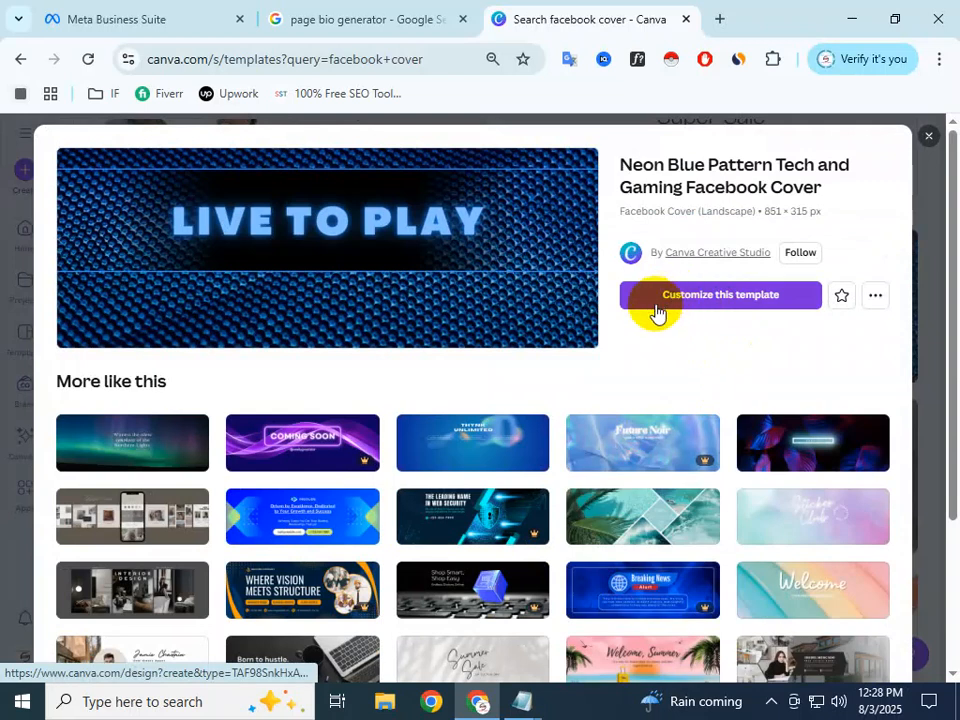
Step: Start customizing the neon blue "LIVE TO PLAY" template and search the design templates for "Marketing King"
left_click(720, 300)
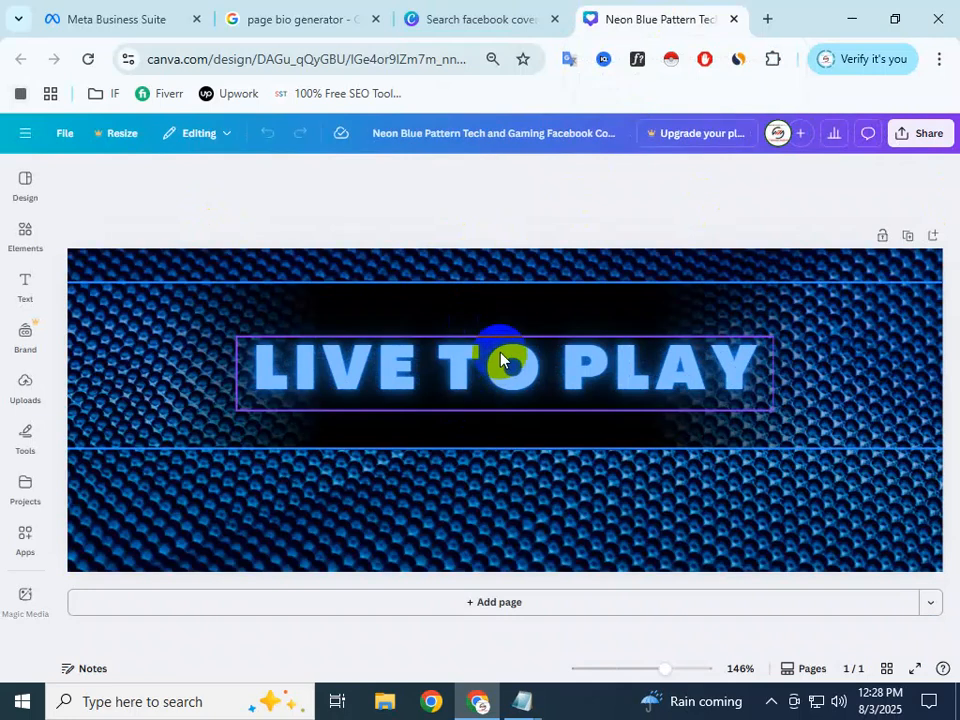
left_click(23, 188)
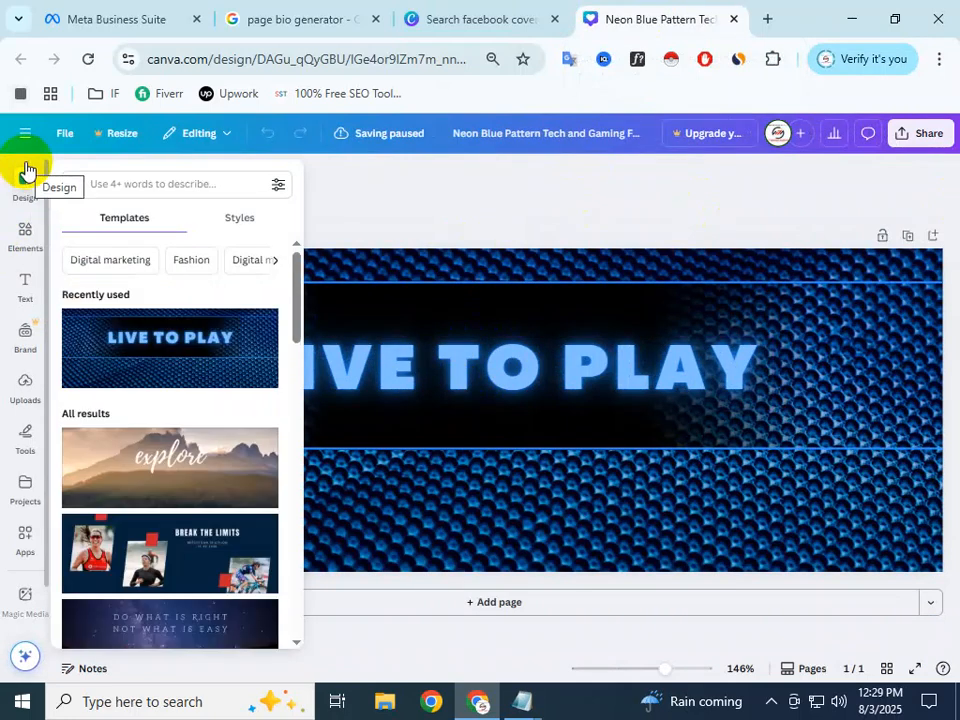
left_click(150, 185)
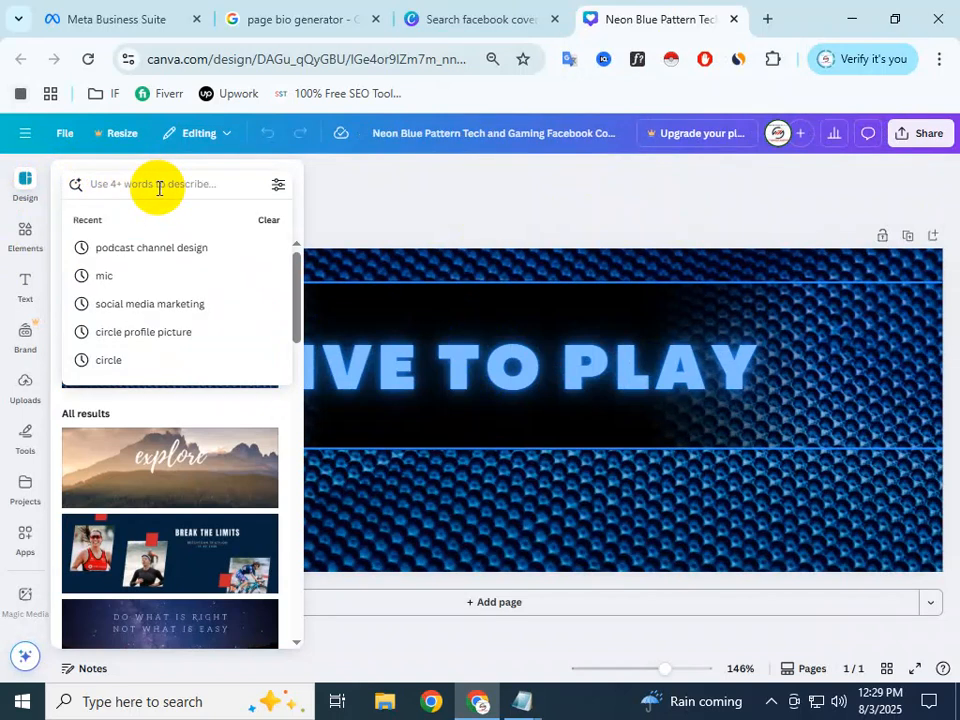
type("Marketing")
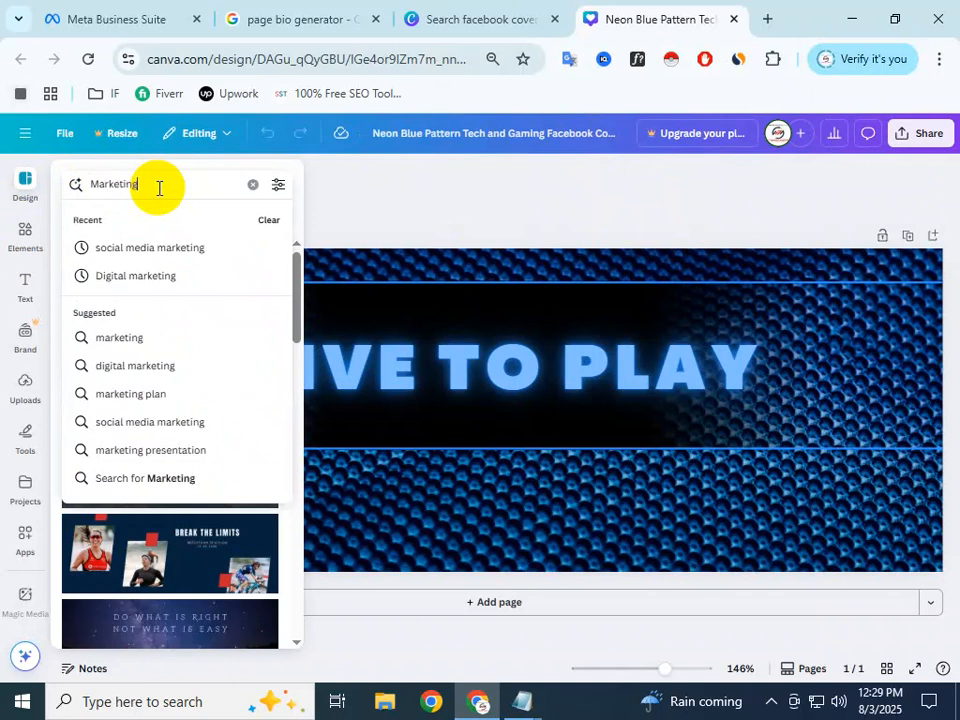
type(" K")
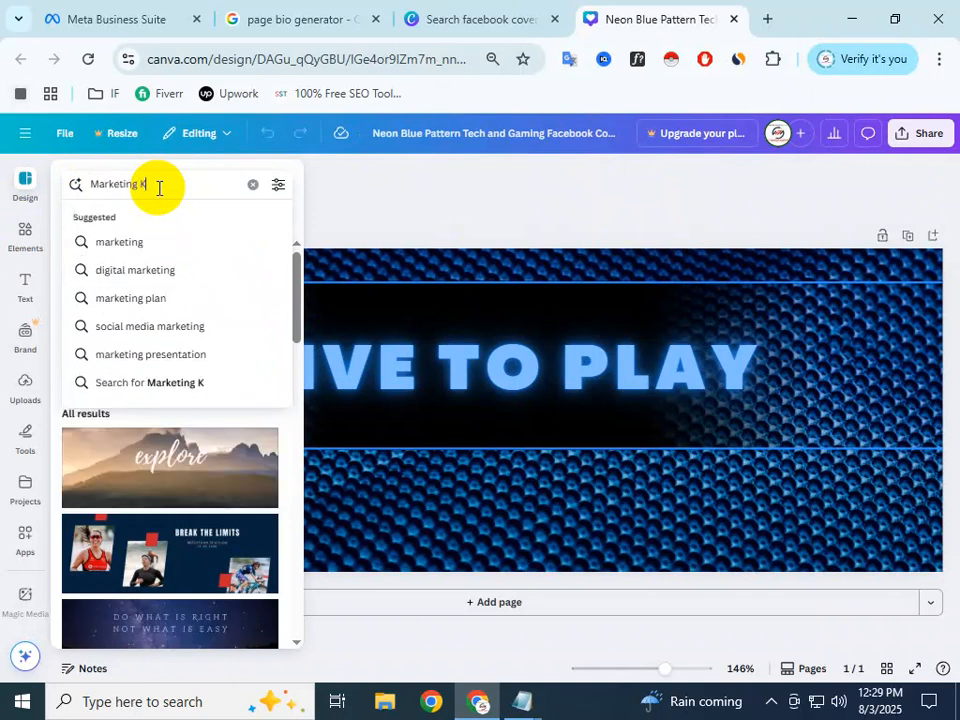
type("ing")
key("Return")
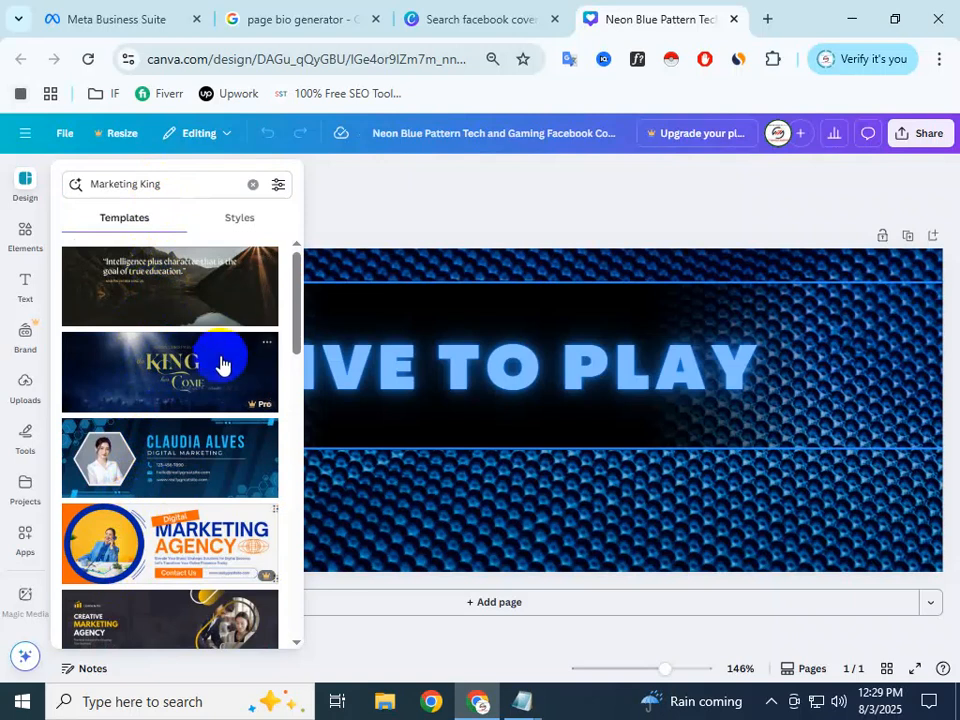
scroll(150, 360, "down", 2)
scroll(205, 480, "down", 1)
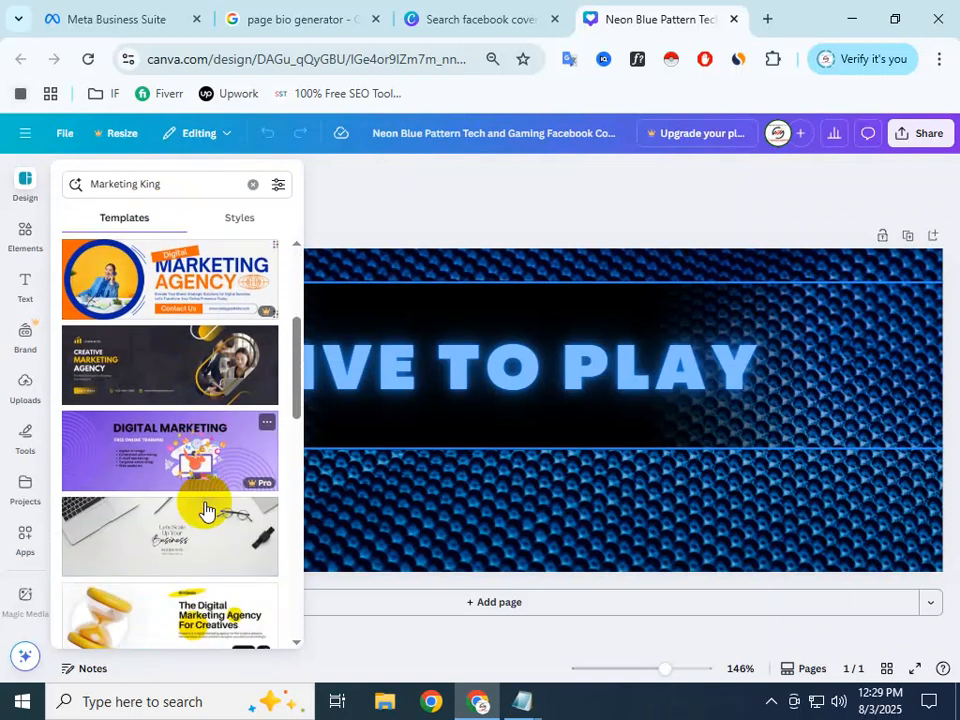
scroll(212, 500, "up", 3)
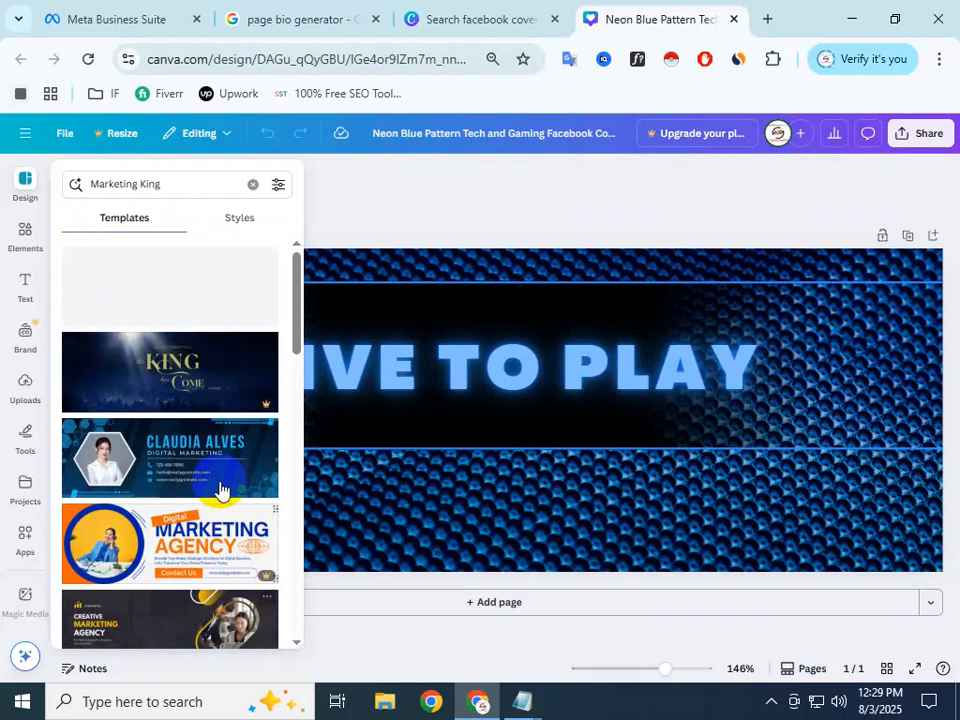
left_click(170, 372)
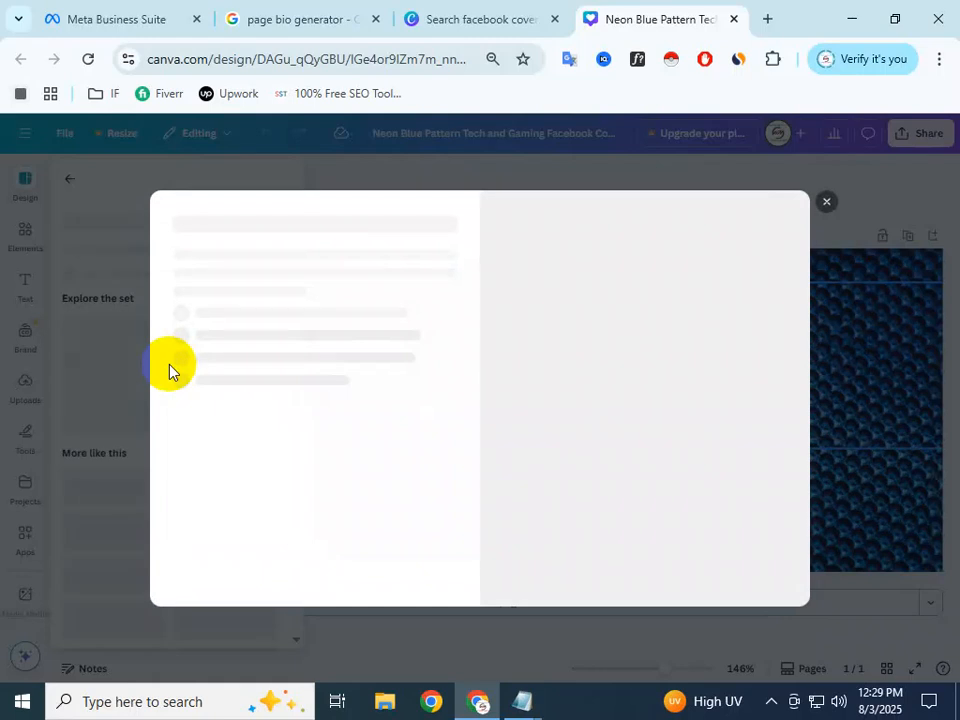
left_click(826, 201)
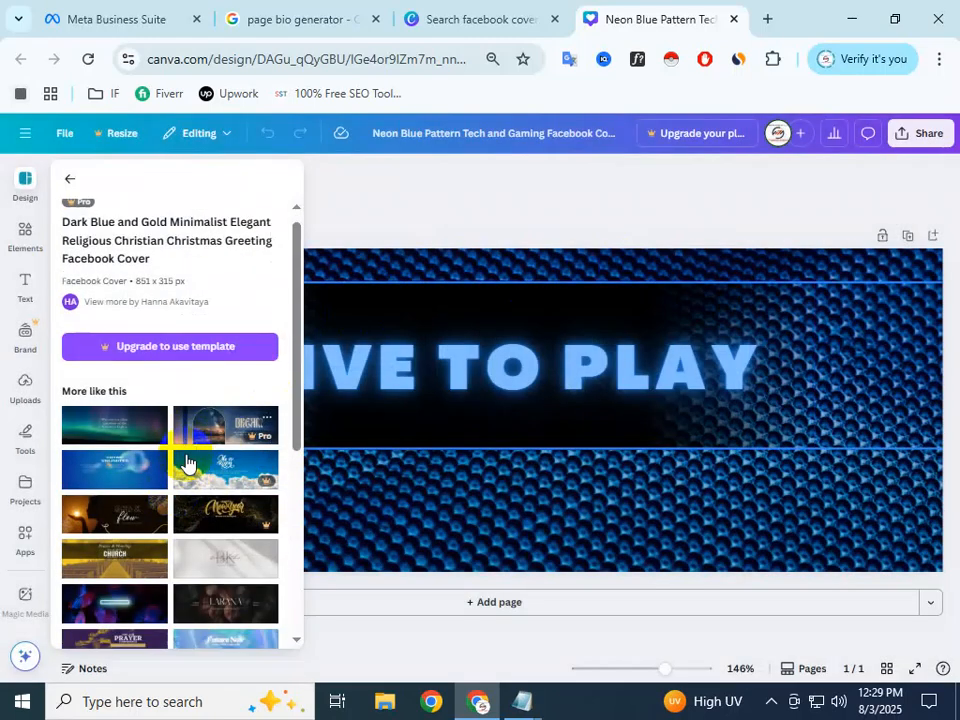
scroll(186, 460, "down", 1)
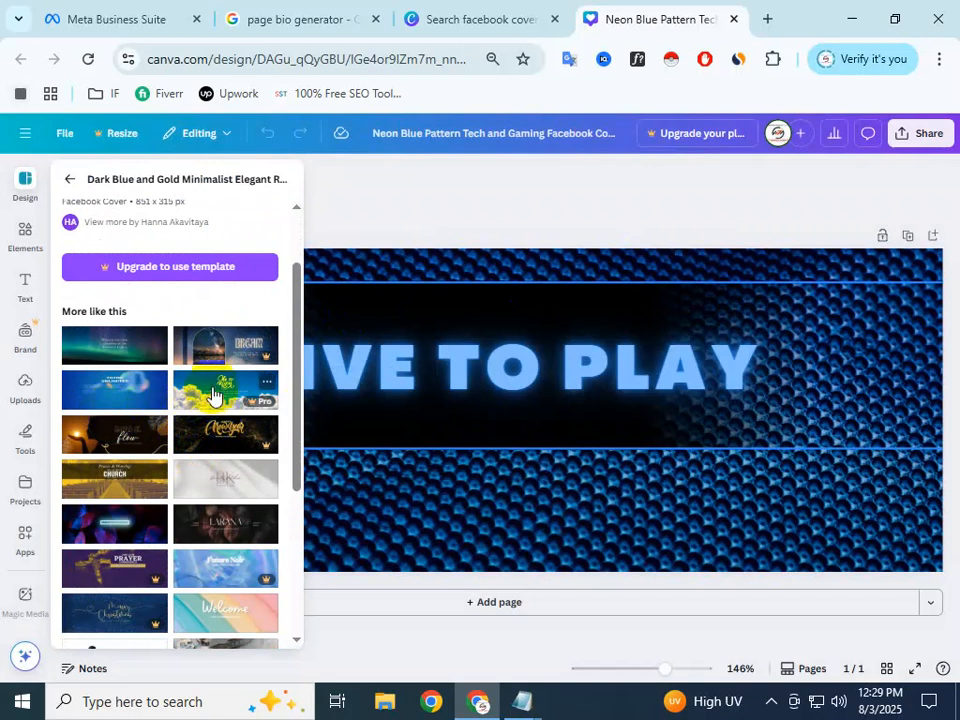
key("ctrl+plus")
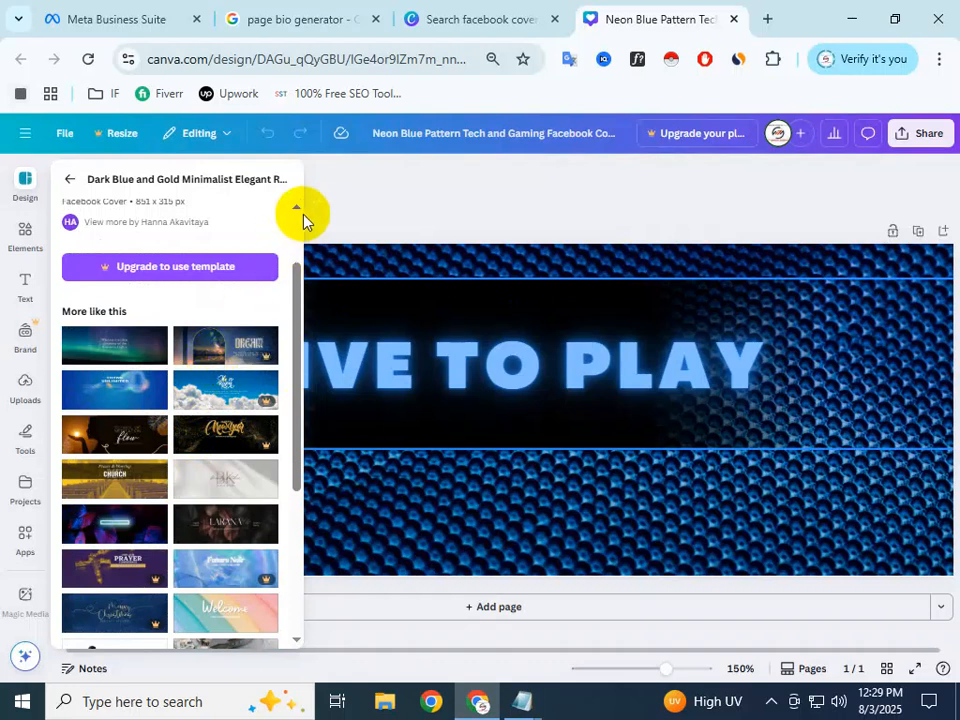
scroll(117, 415, "up", 2)
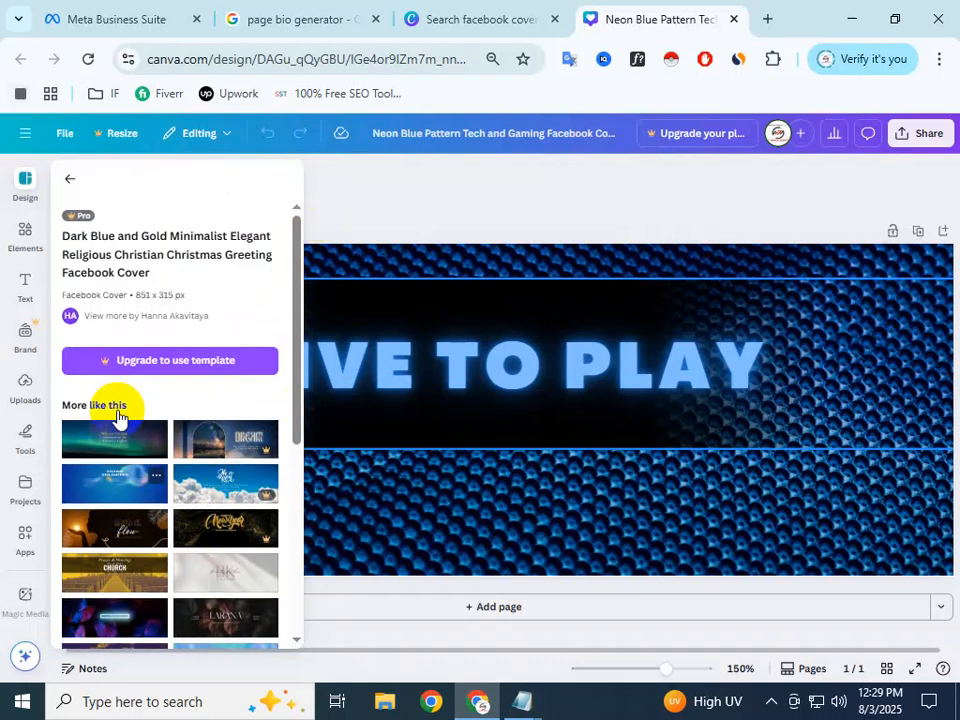
left_click(68, 182)
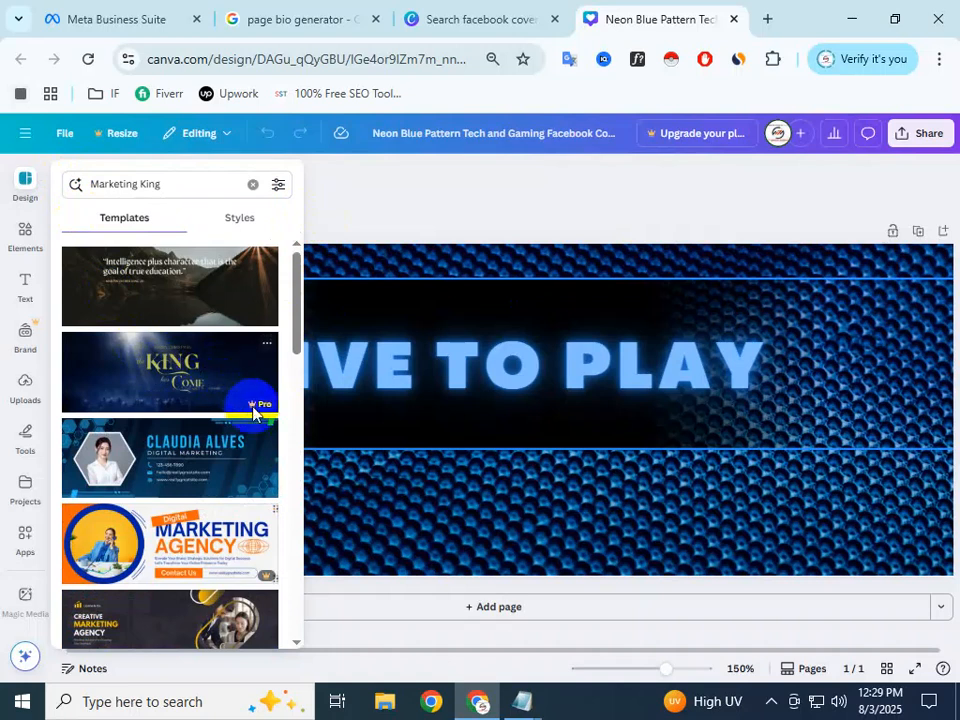
Step: Look through the Facebook cover templates in the "Marketing King" results for a suitable free design
scroll(228, 376, "down", 1)
scroll(222, 400, "down", 4)
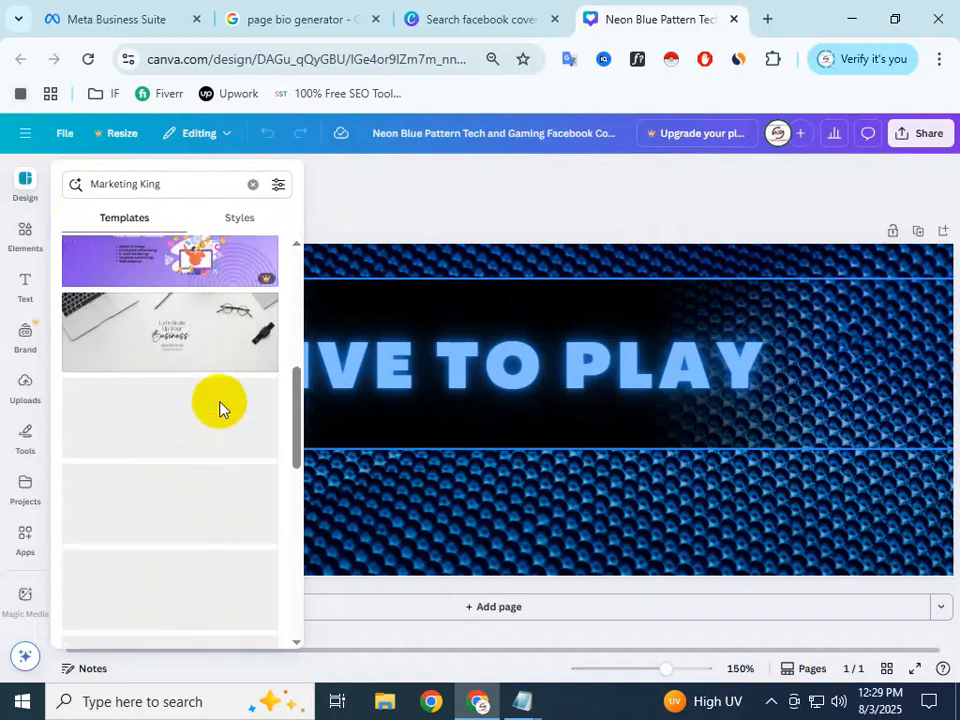
scroll(222, 430, "down", 3)
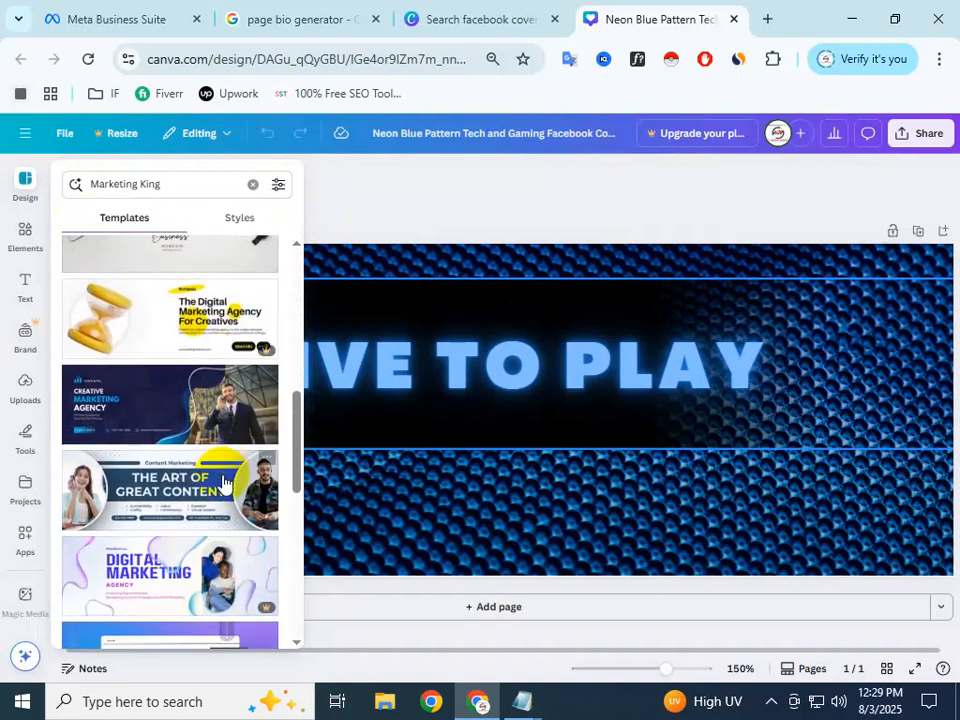
scroll(218, 490, "down", 3)
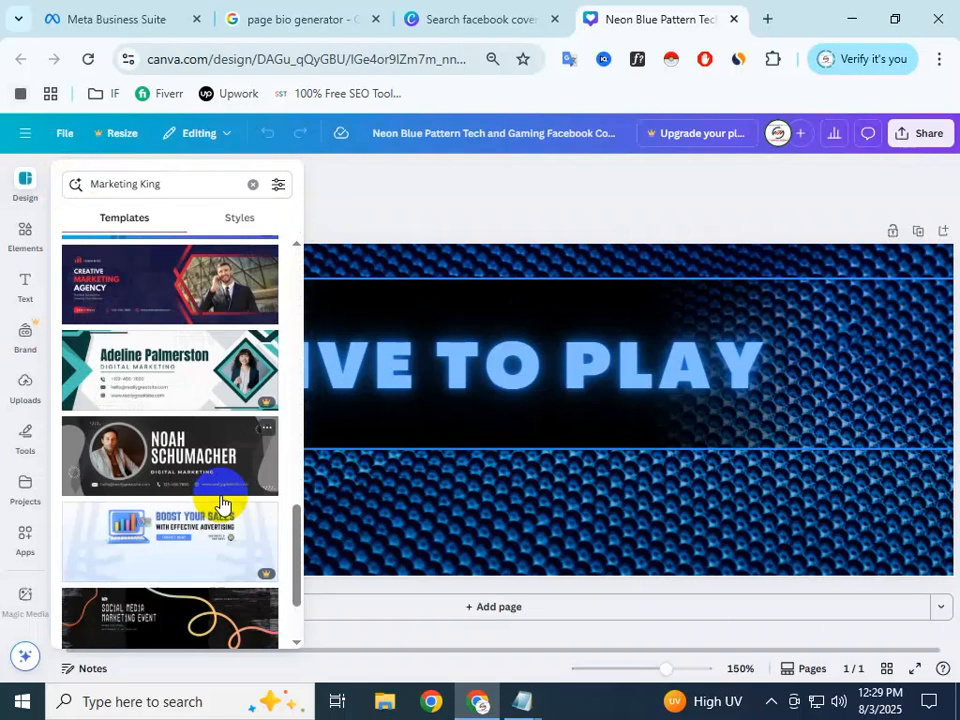
scroll(222, 505, "down", 1)
scroll(221, 510, "down", 1)
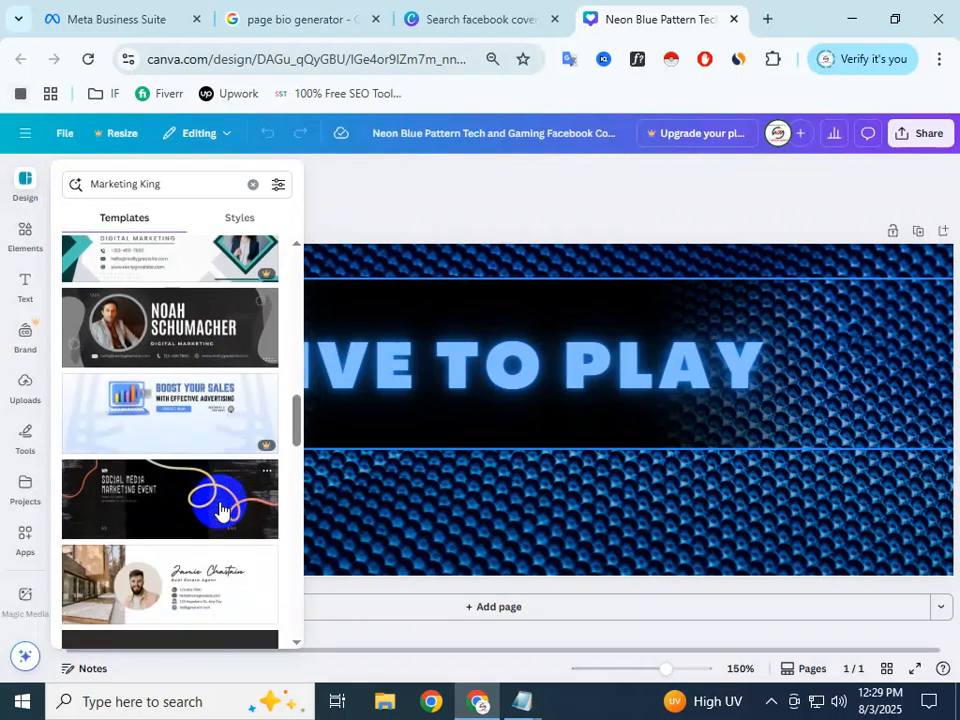
scroll(212, 503, "down", 3)
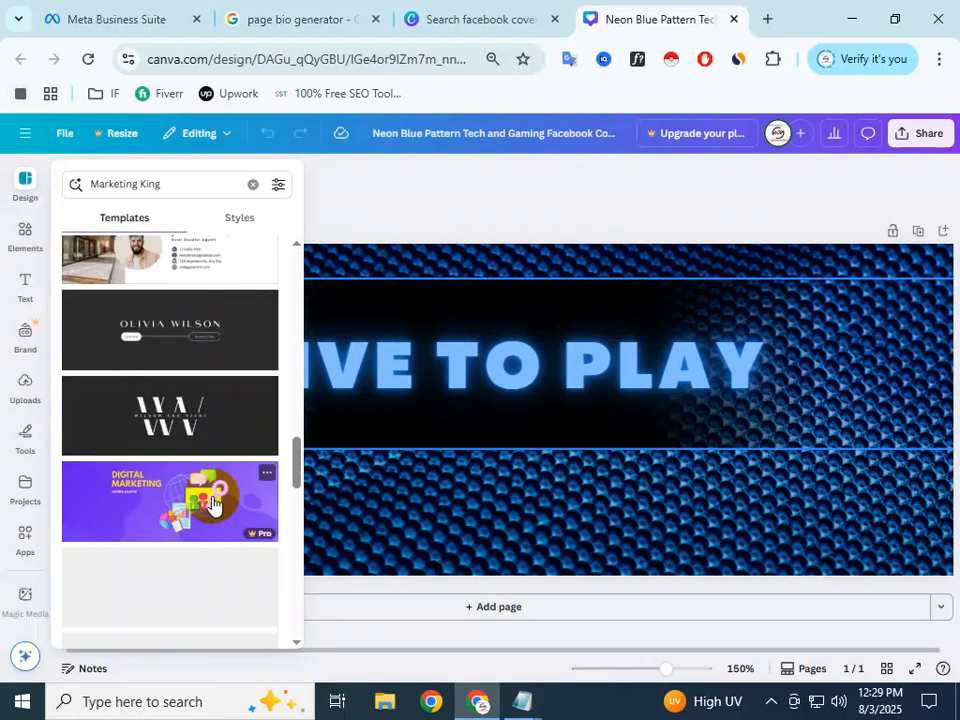
scroll(212, 503, "down", 2)
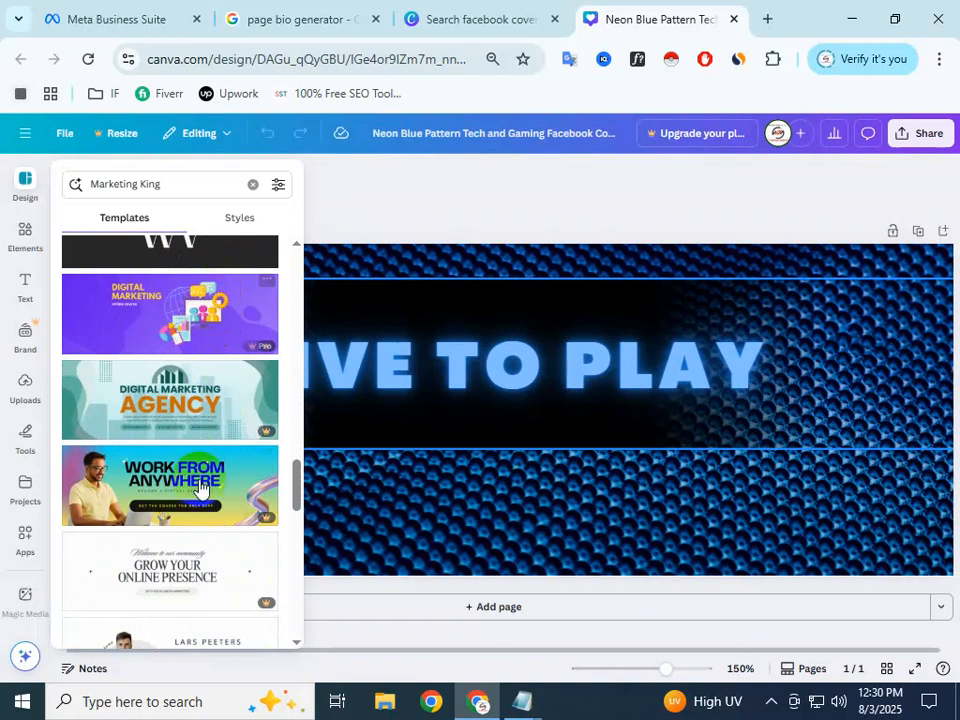
scroll(210, 490, "down", 3)
scroll(220, 430, "down", 4)
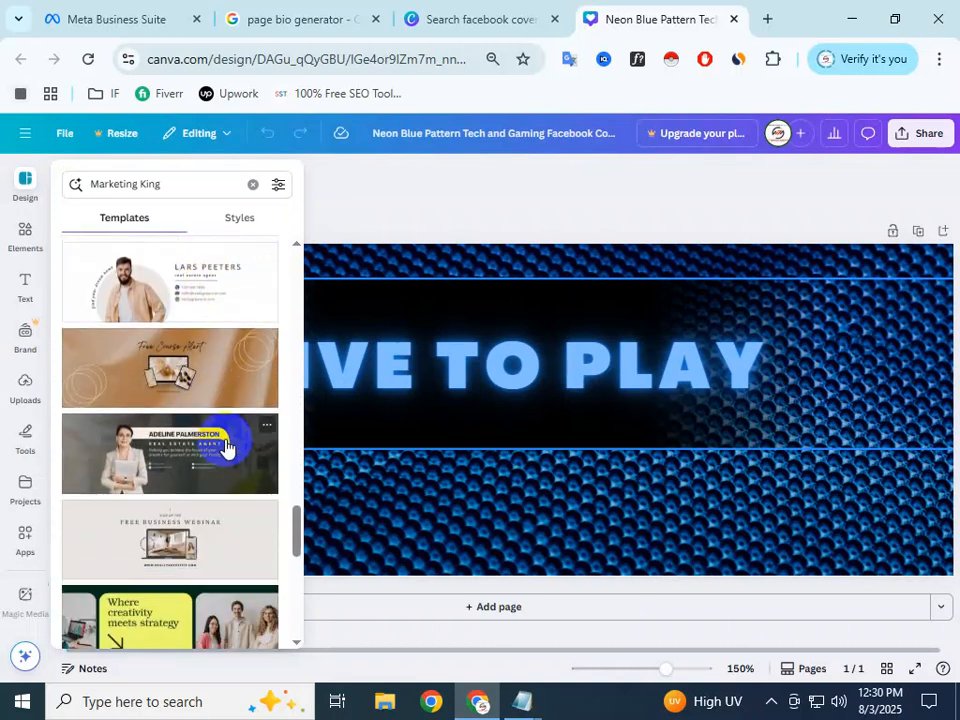
scroll(229, 433, "down", 3)
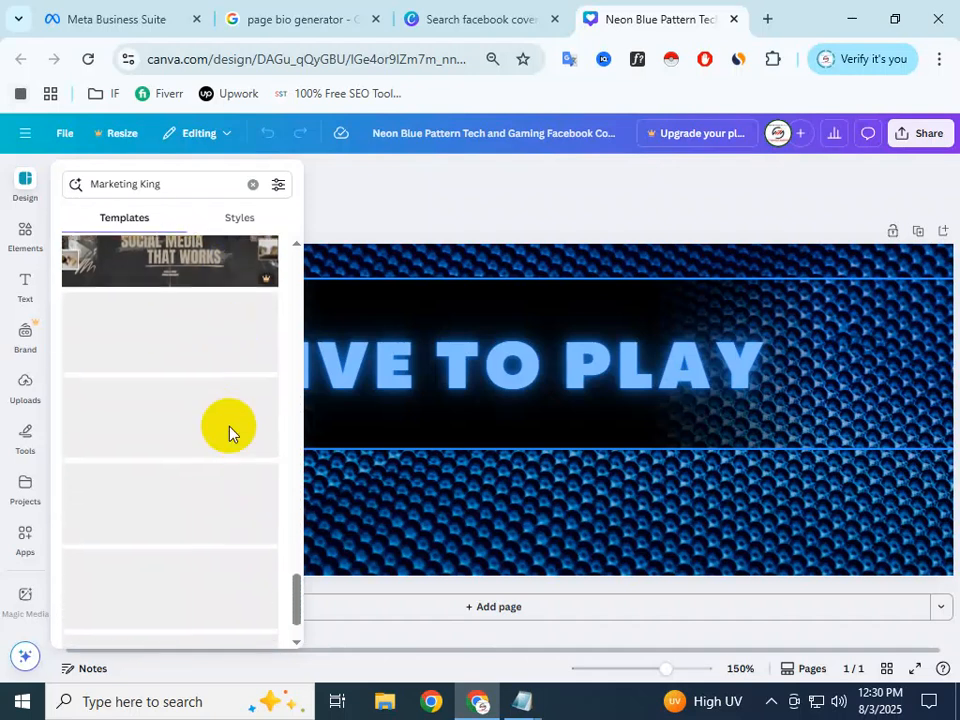
scroll(229, 491, "down", 2)
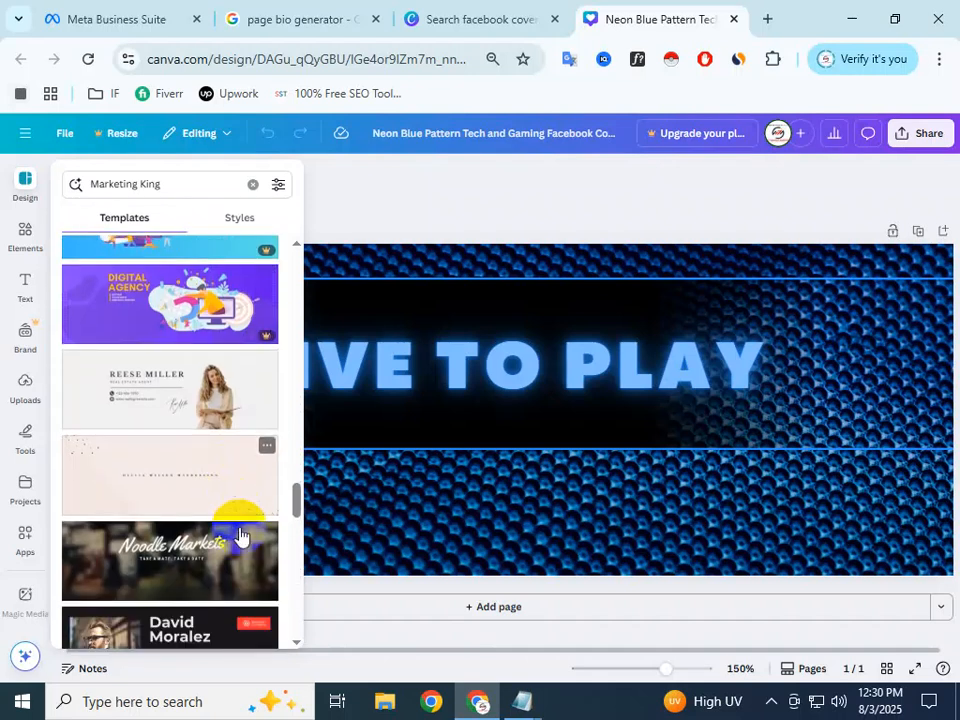
scroll(182, 519, "down", 2)
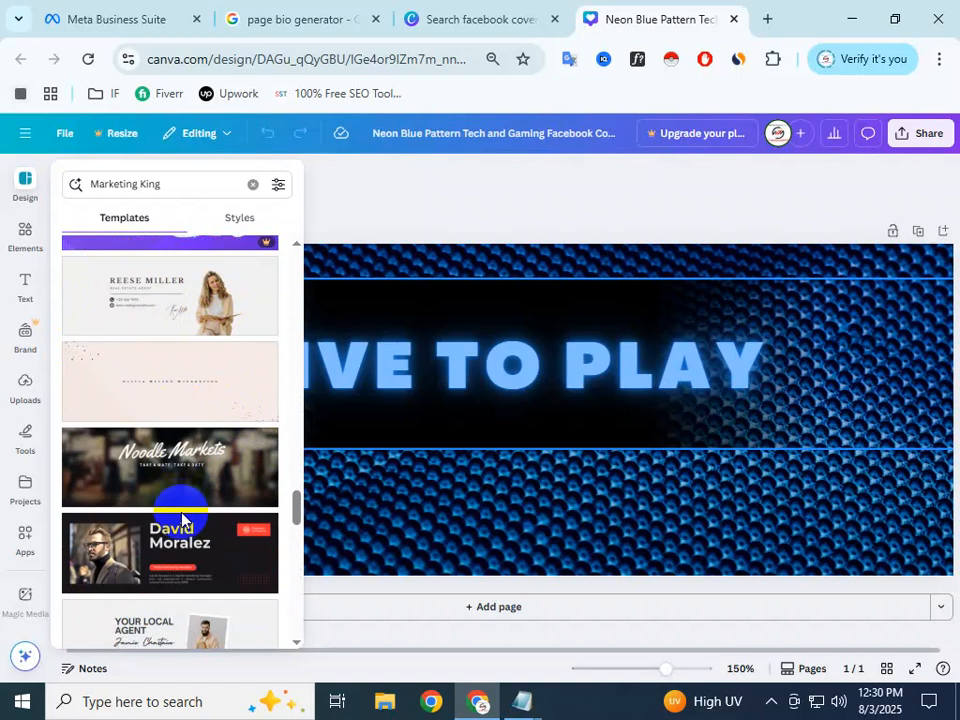
scroll(183, 533, "down", 1)
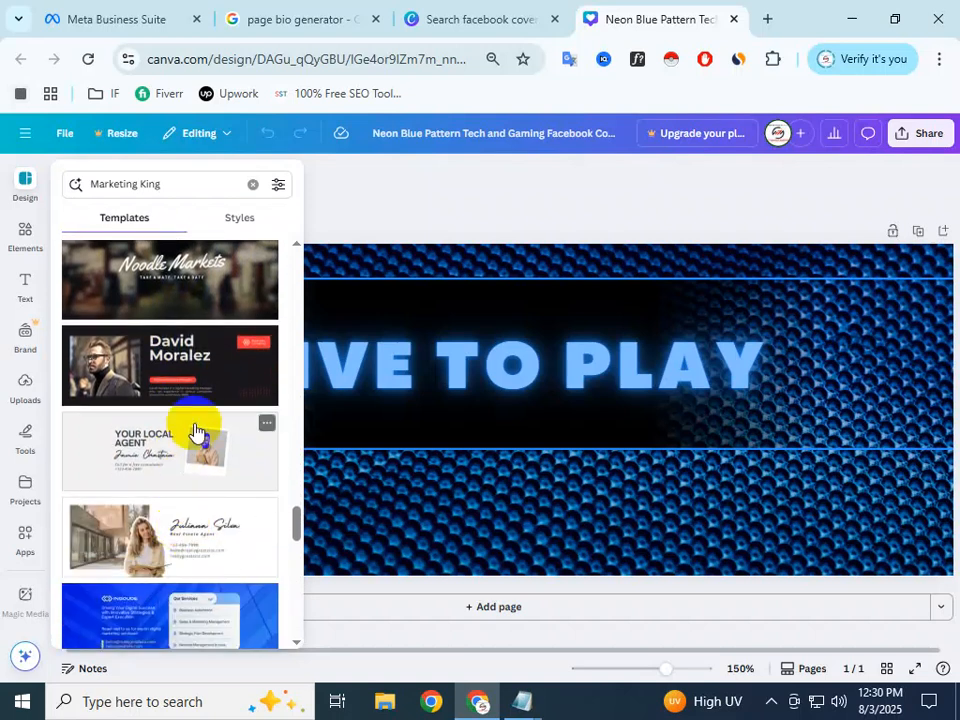
scroll(190, 553, "down", 4)
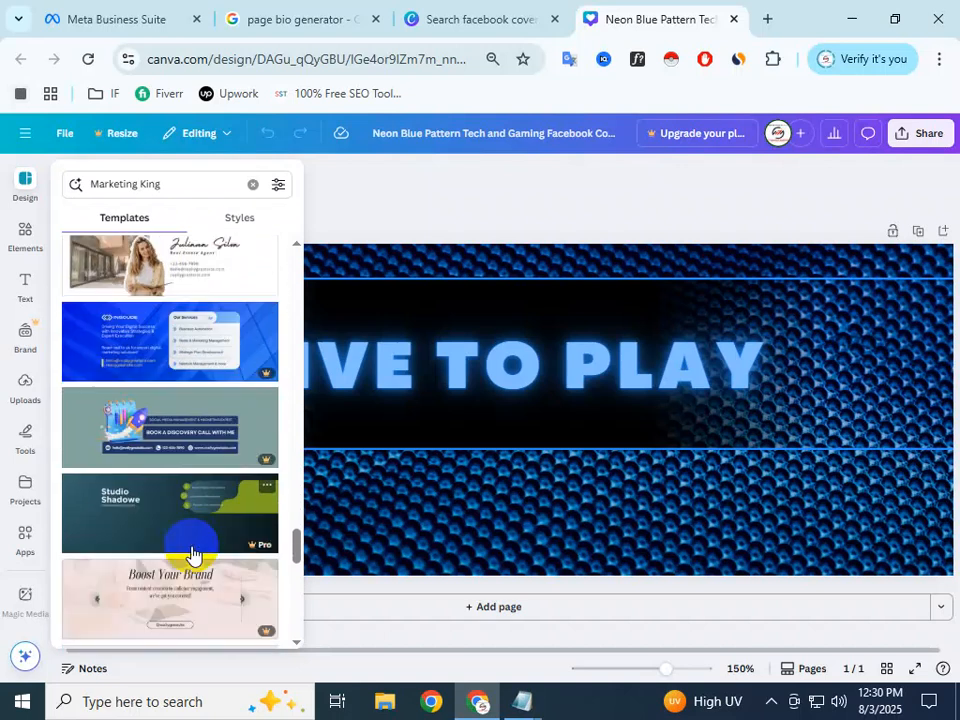
scroll(193, 553, "down", 5)
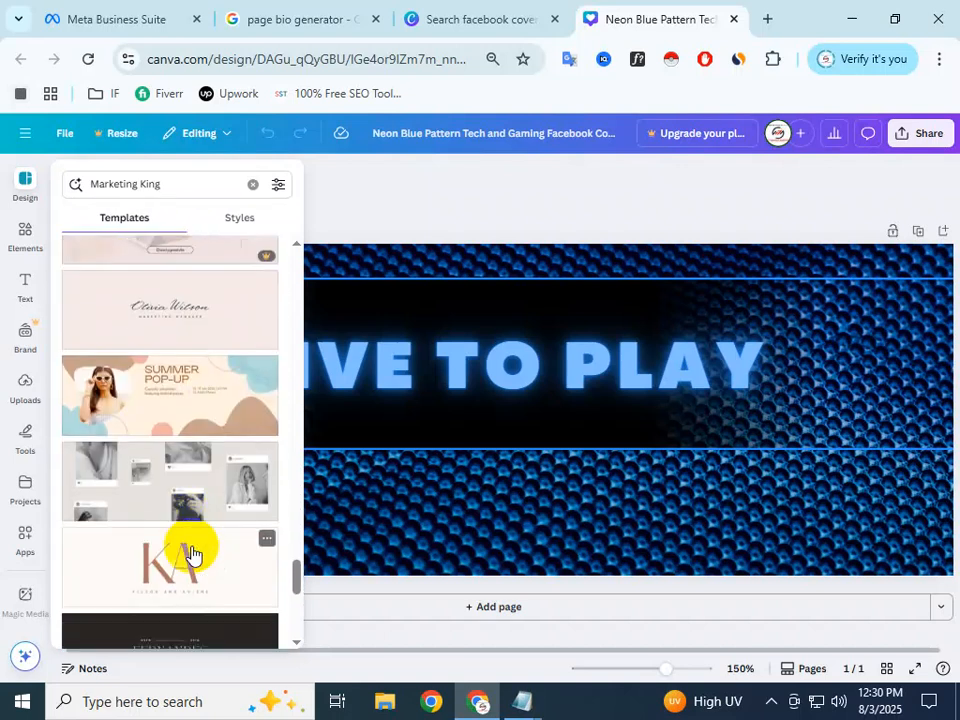
scroll(193, 553, "down", 1)
scroll(190, 553, "up", 2)
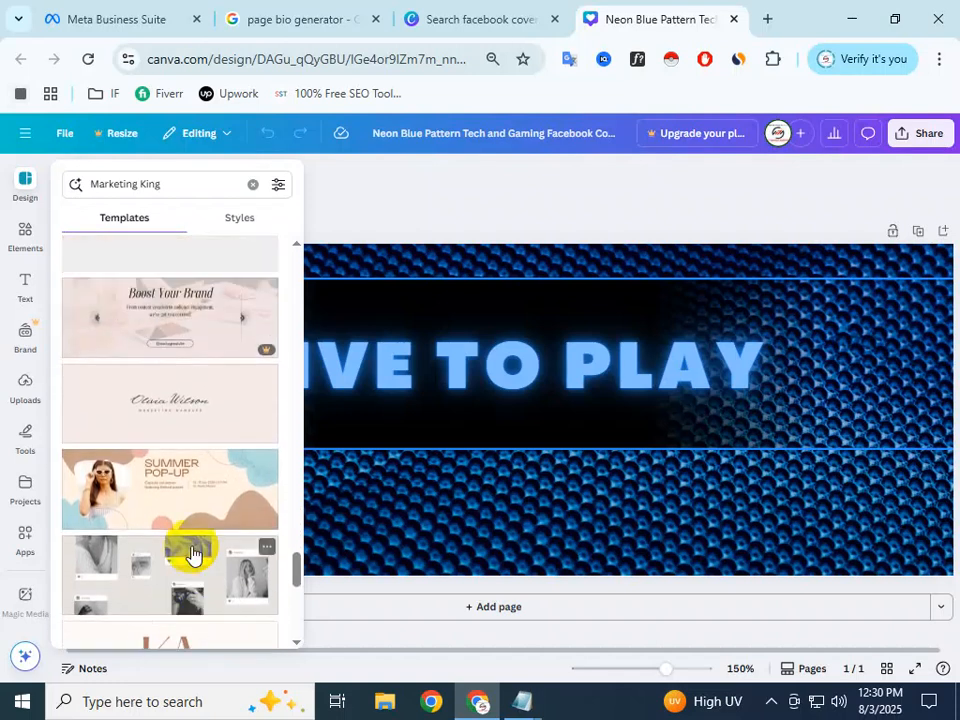
scroll(190, 553, "down", 2)
scroll(193, 553, "down", 2)
scroll(193, 555, "down", 2)
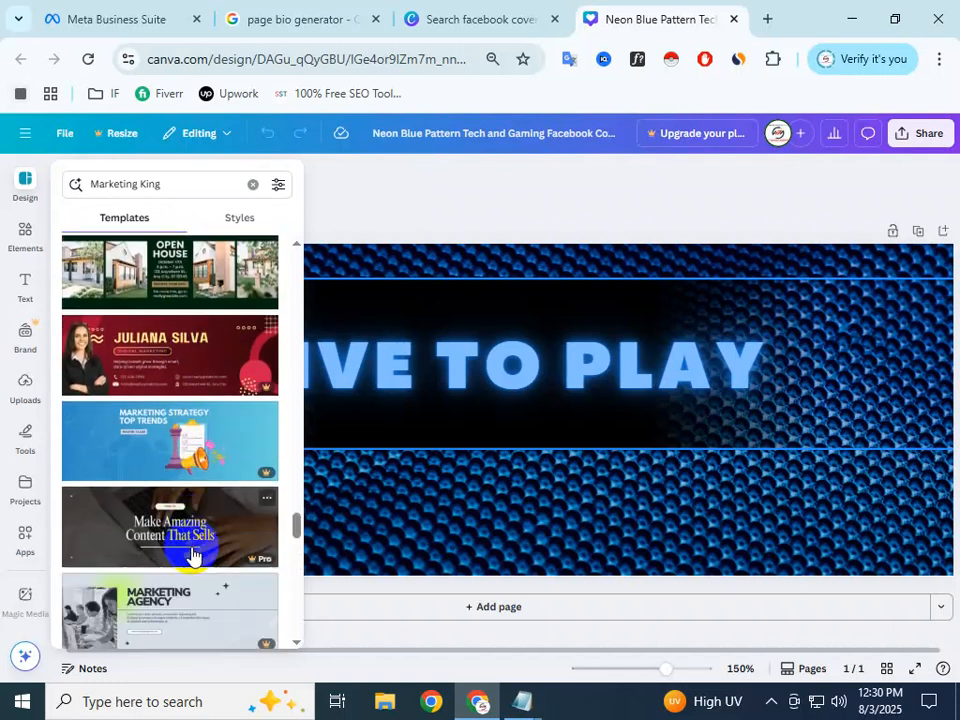
scroll(193, 555, "down", 5)
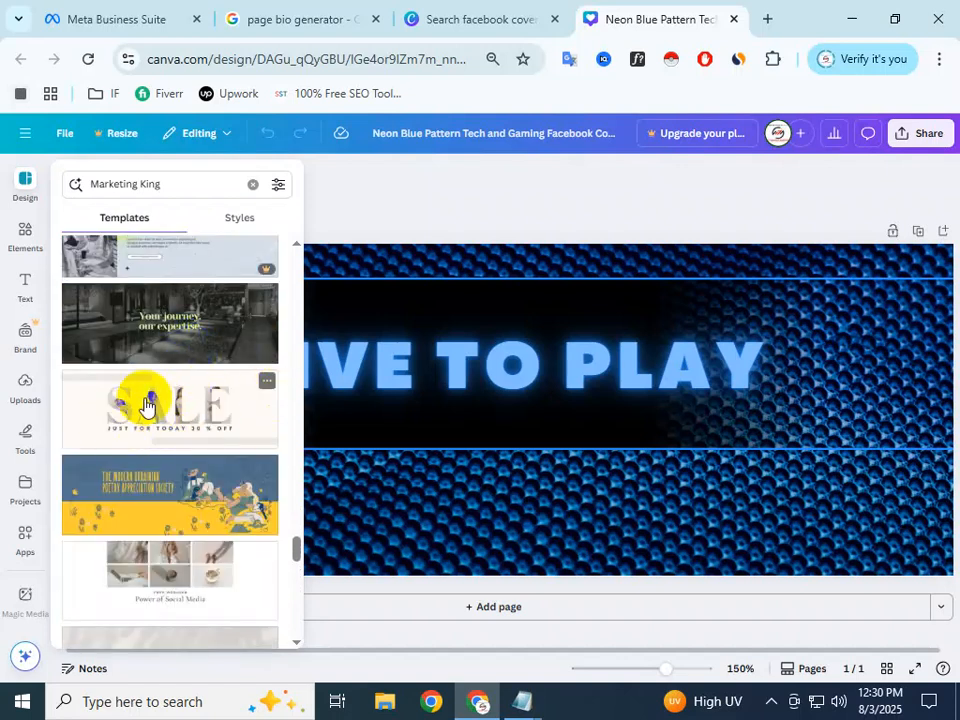
Step: Replace the current cover design with the cream "SALE – Just for today 30 % off" template
left_click(187, 408)
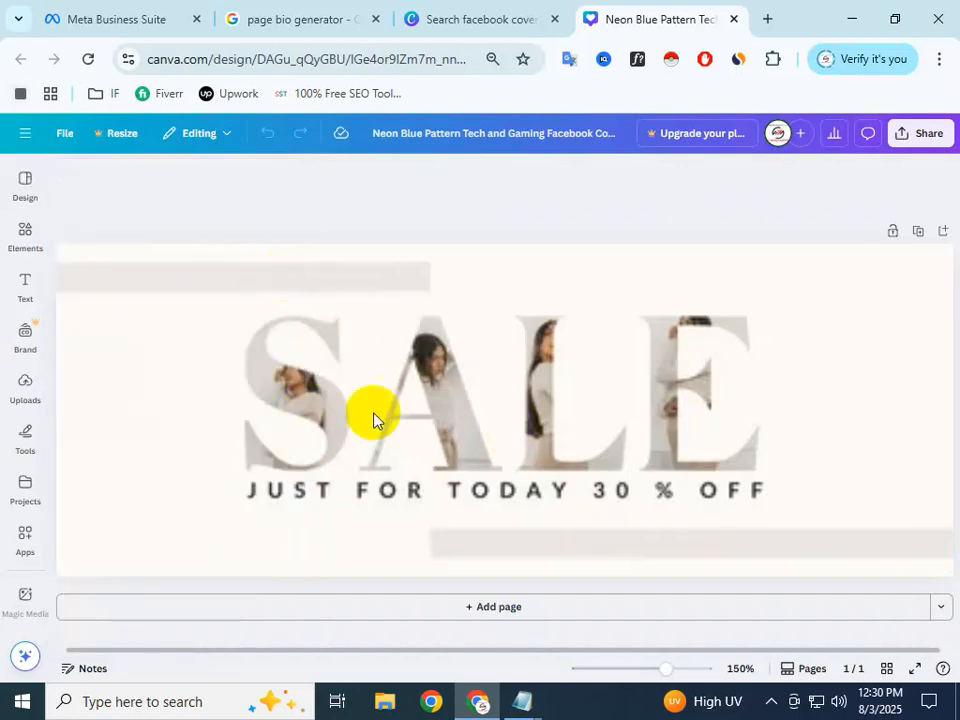
left_click(598, 403)
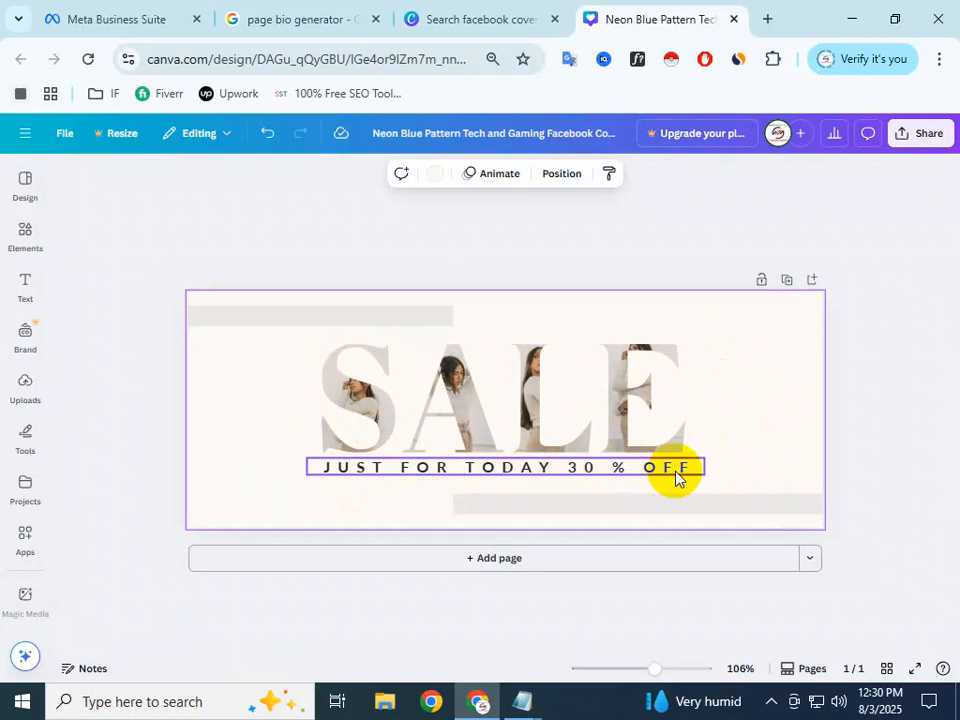
left_click(844, 443)
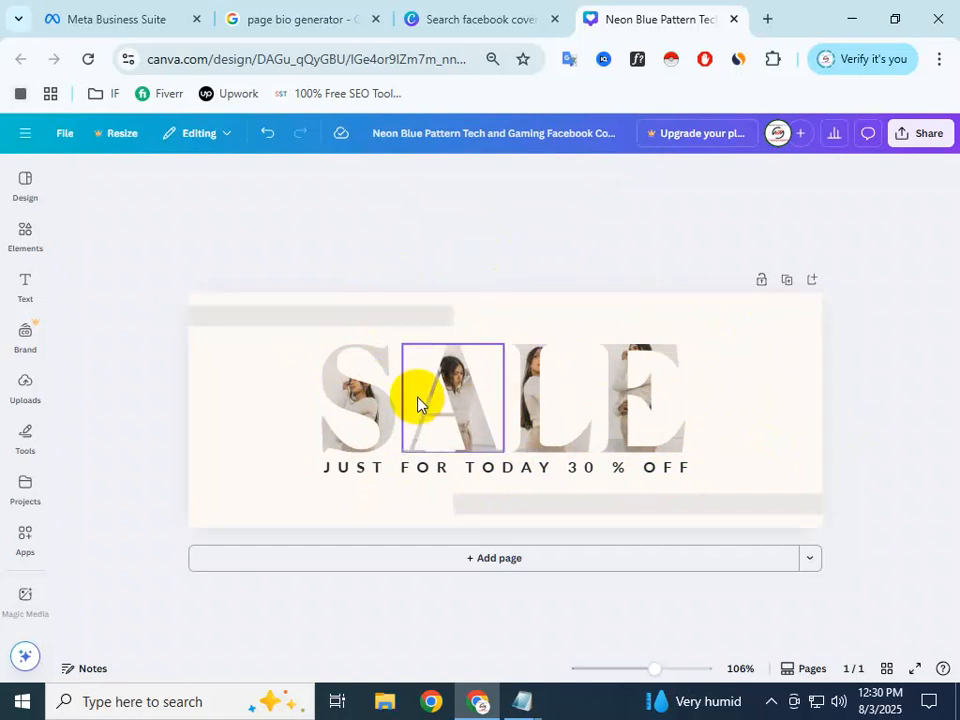
left_click(346, 396)
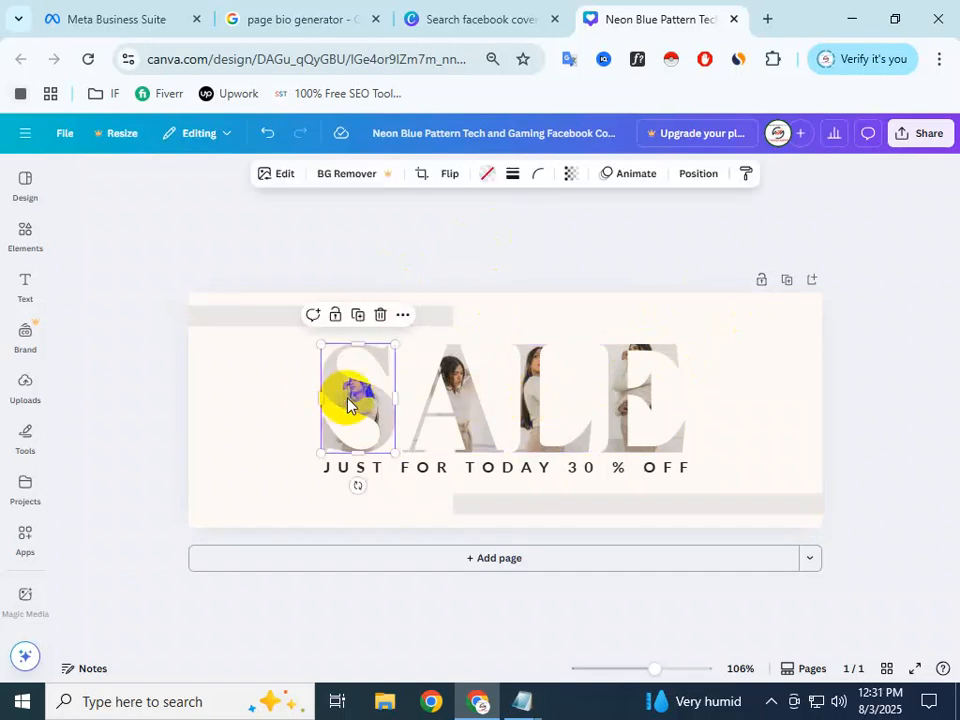
double_click(368, 412)
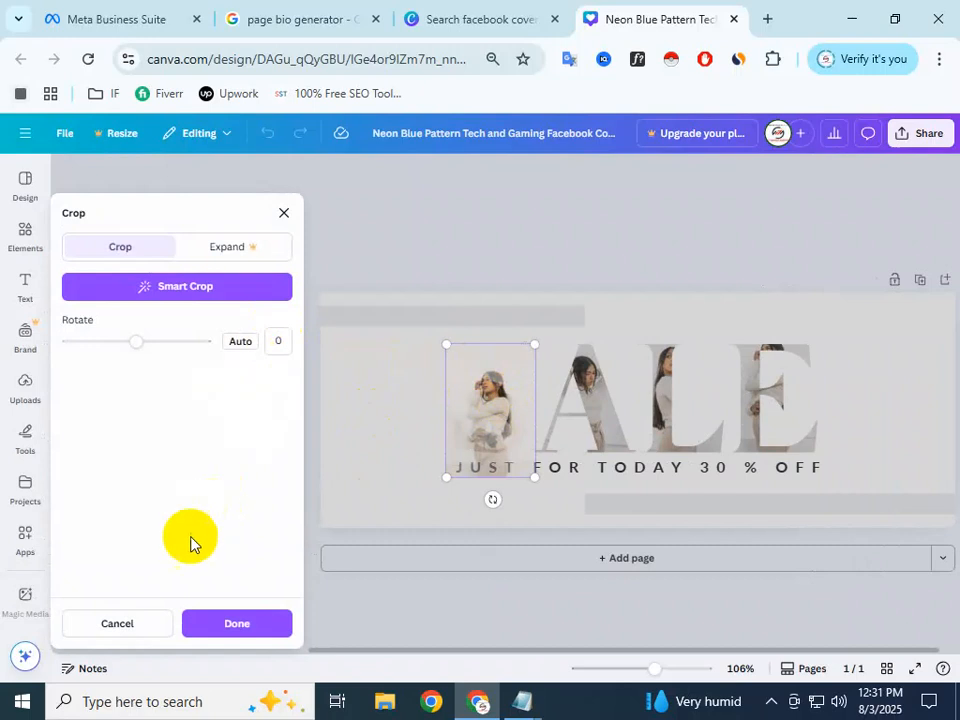
left_click(136, 622)
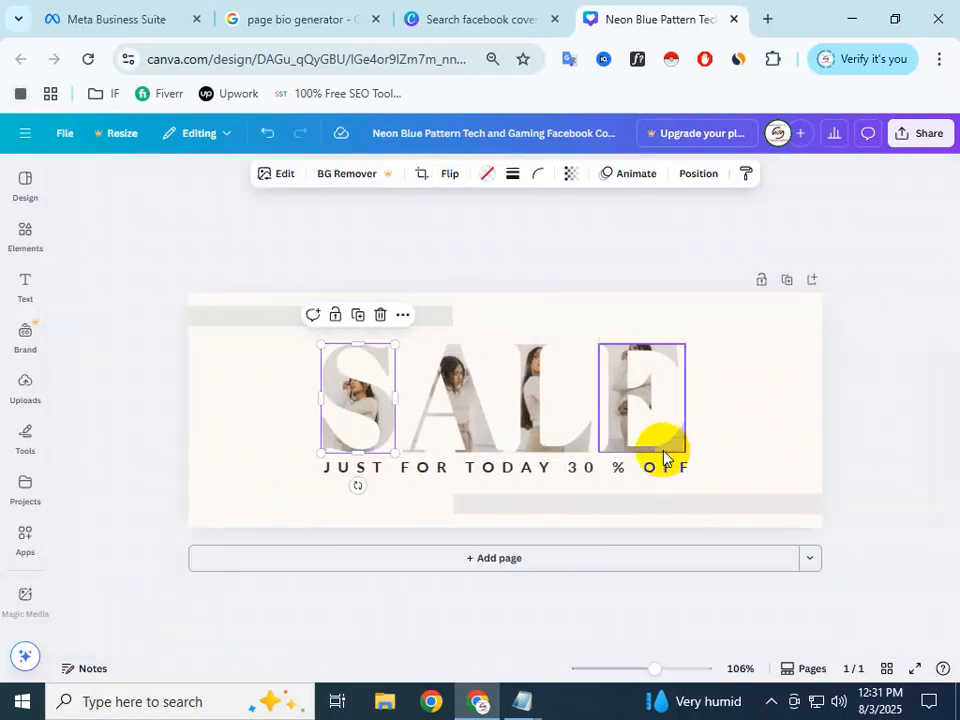
Step: Move the letter E photo frame slightly to the right, away from the letter L
left_click(637, 440)
mouse_move(642, 428)
left_mouse_down()
mouse_move(681, 418)
mouse_move(650, 422)
left_mouse_up()
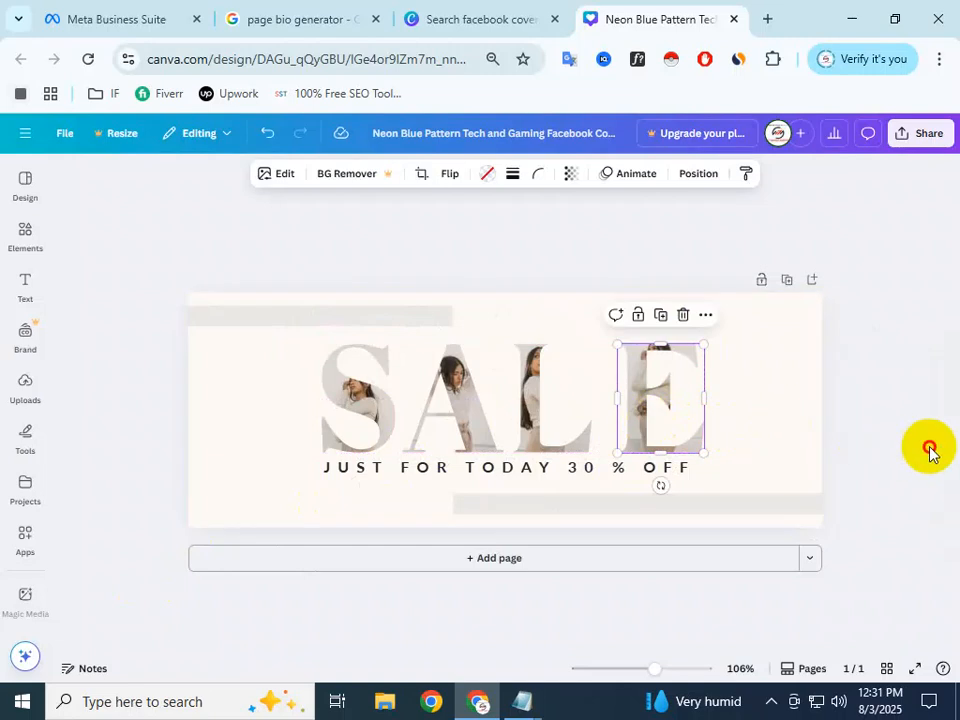
left_click(577, 420)
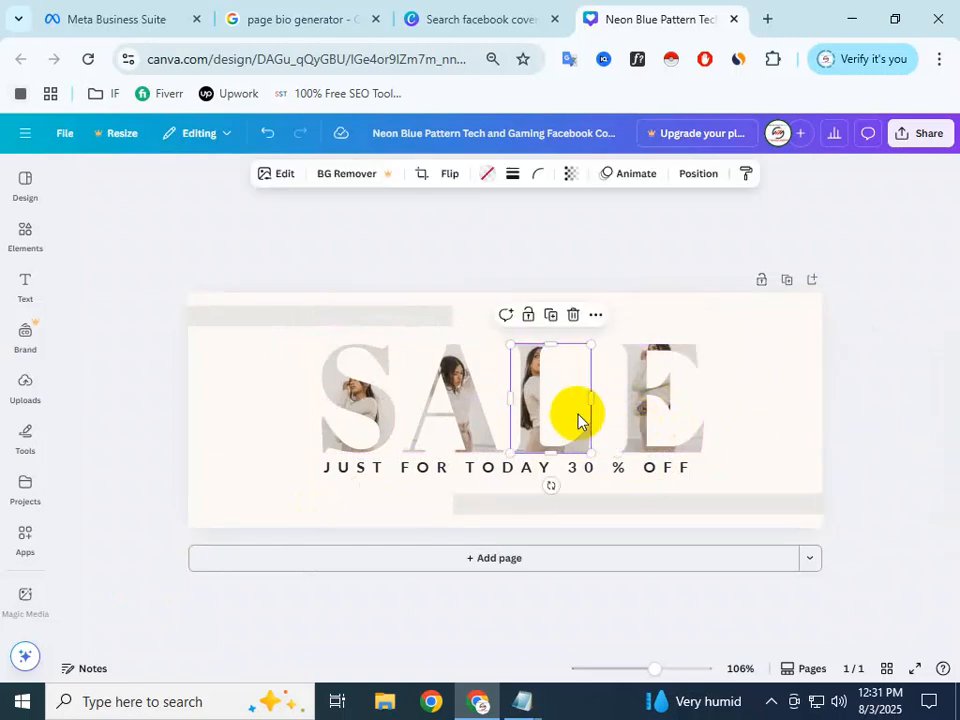
left_click(879, 424)
left_click(745, 415)
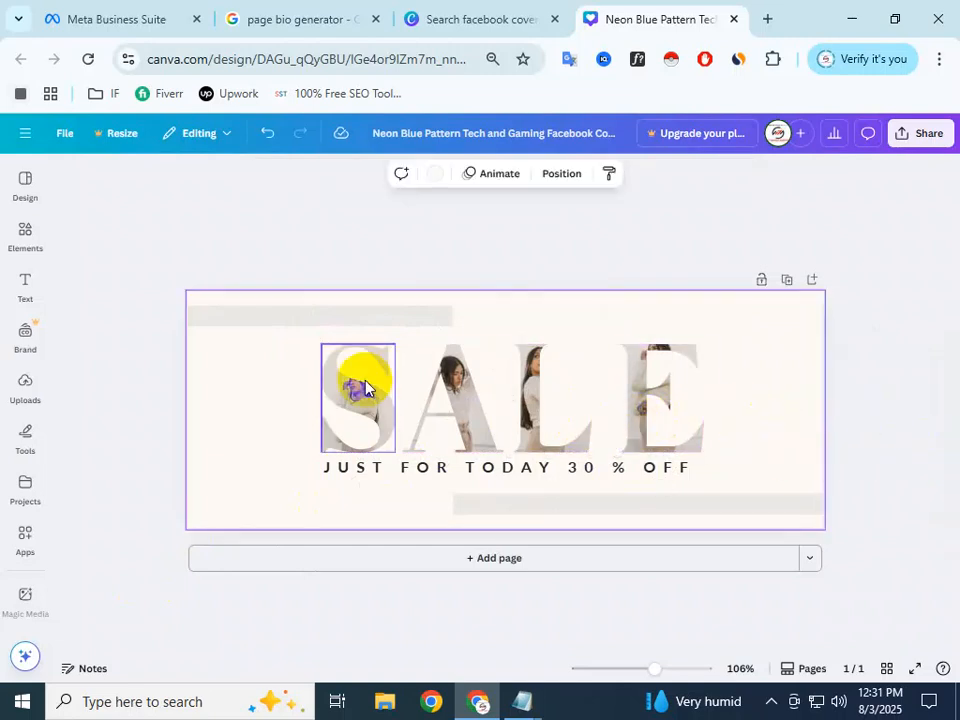
left_click(637, 408)
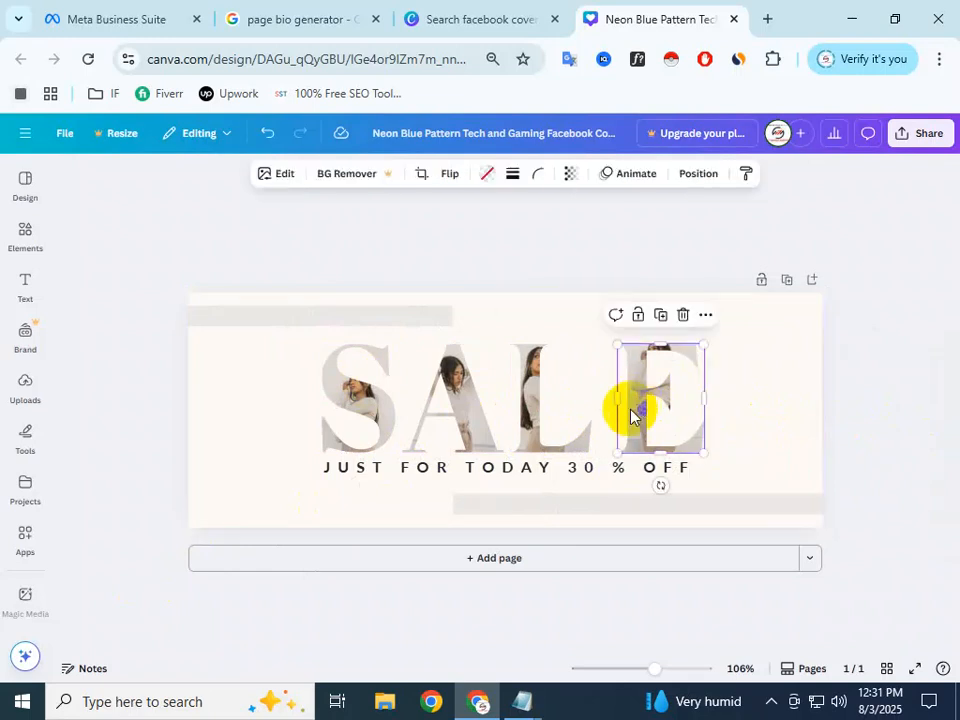
left_click(548, 370)
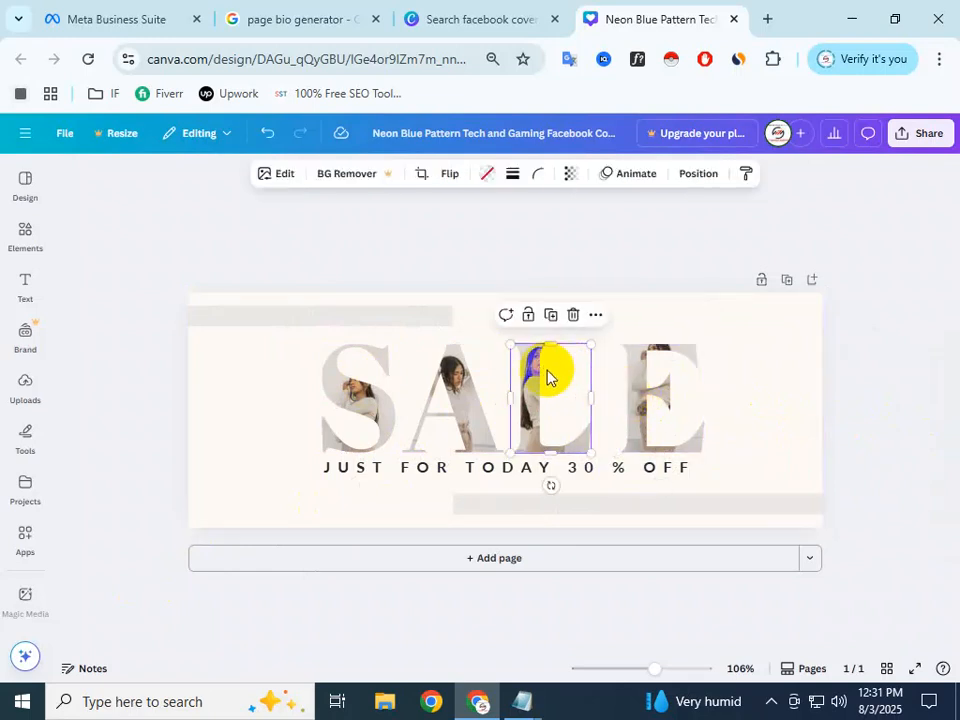
left_click(351, 429)
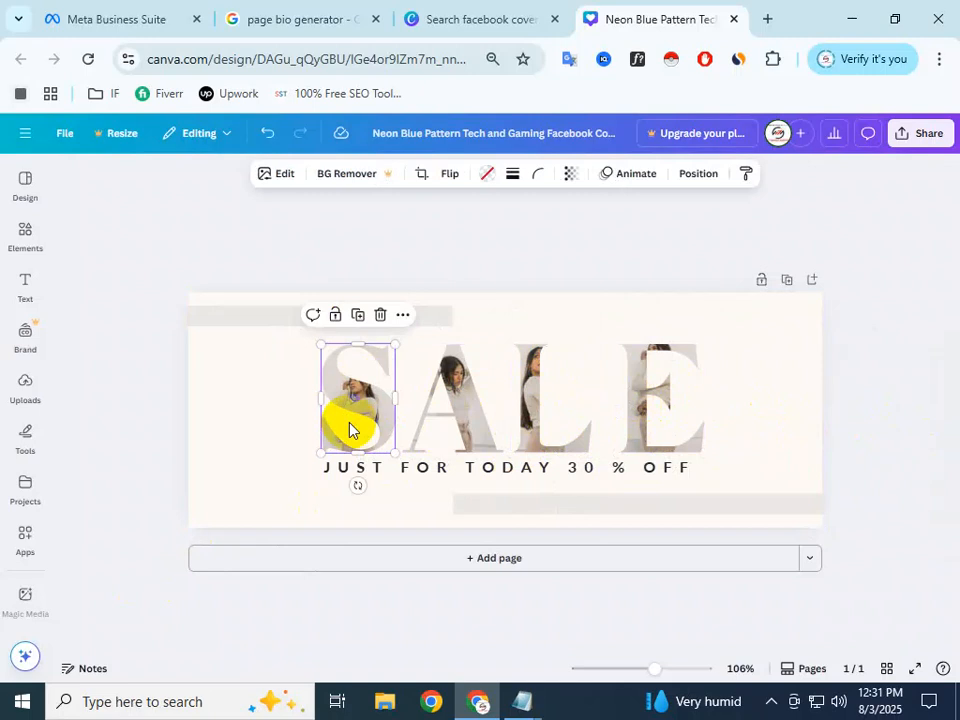
double_click(352, 408)
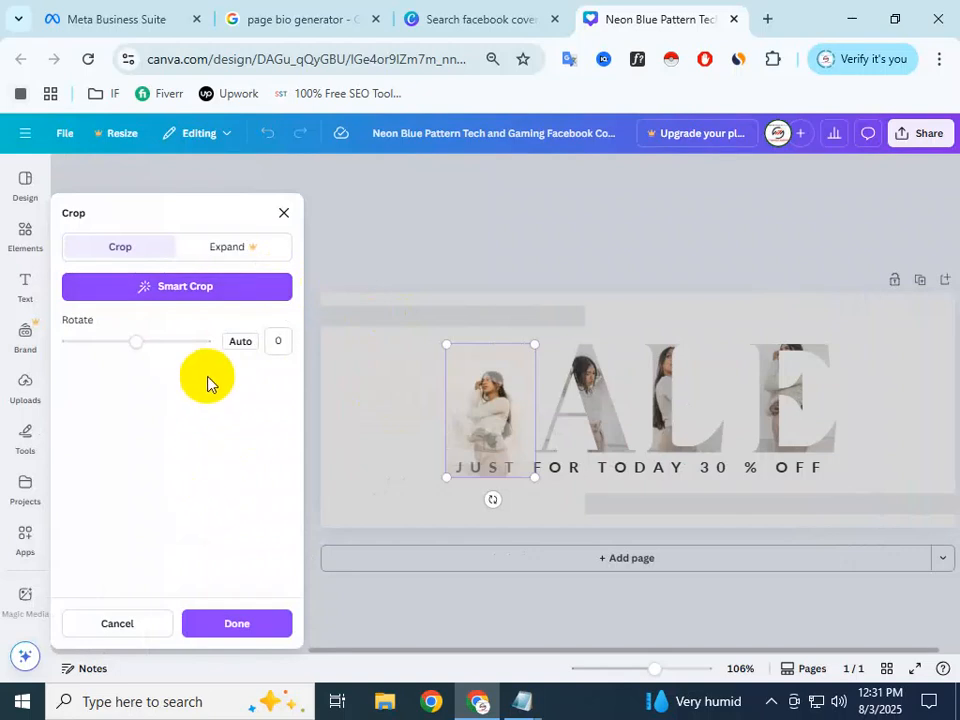
left_click_drag(166, 343, 136, 350)
left_click(212, 243)
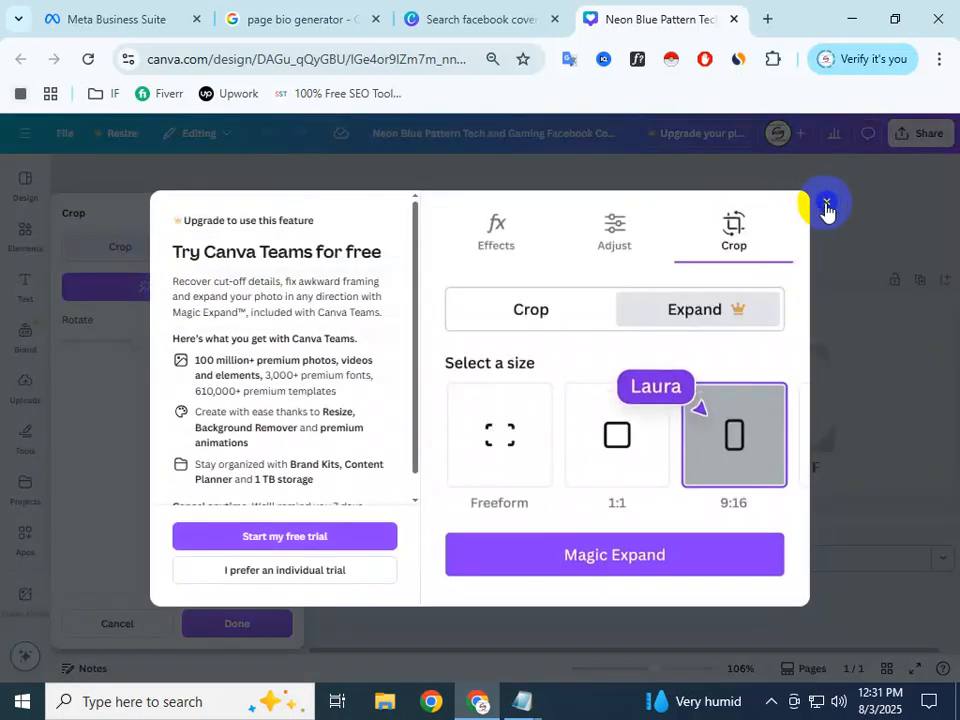
left_click(826, 203)
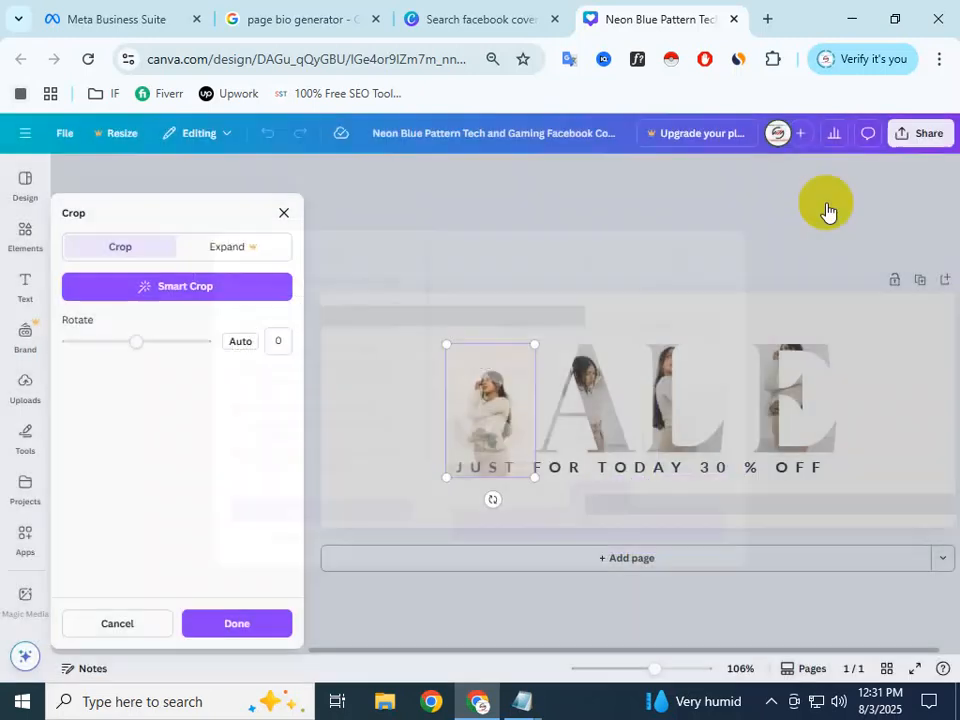
left_click(146, 630)
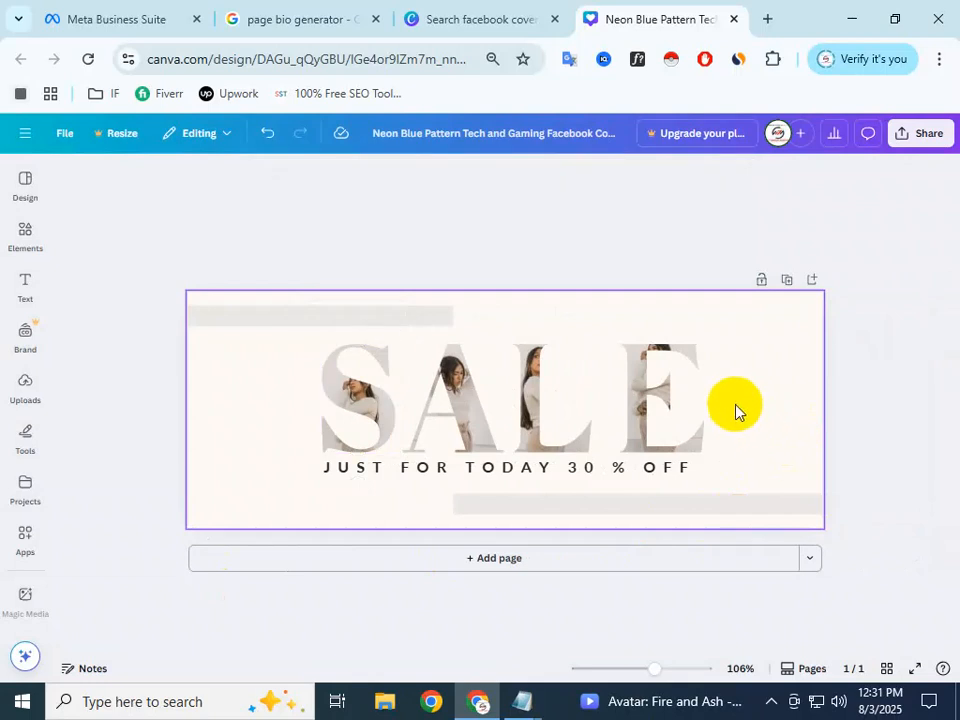
Step: Delete all four photo-filled letters of the word "SALE" from the cover
left_click(735, 410)
left_click_drag(754, 416, 368, 422)
key("Delete")
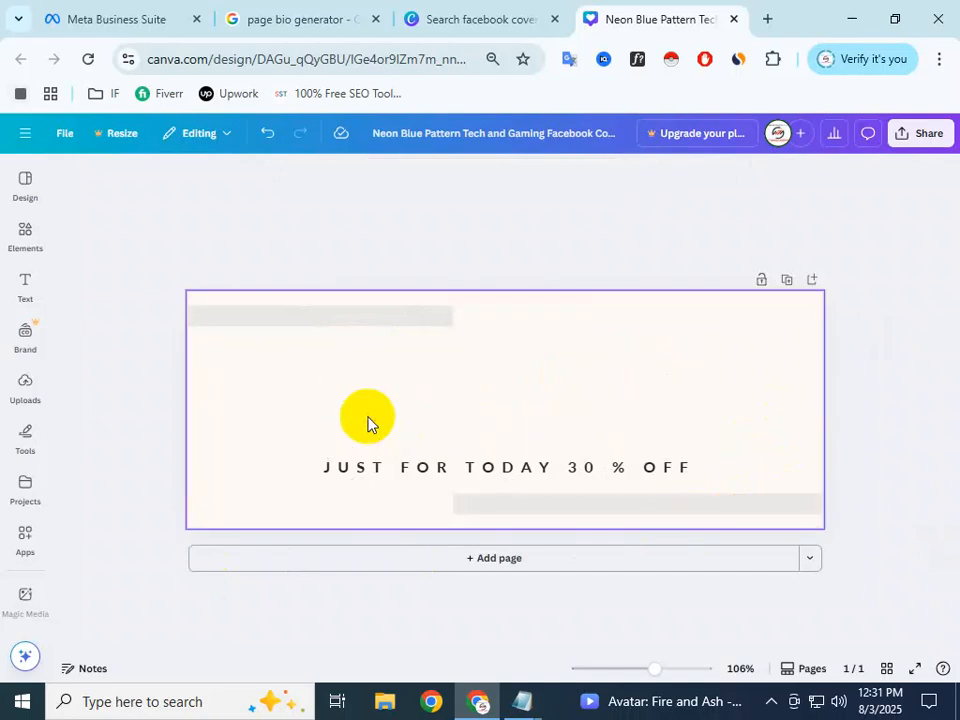
left_click(375, 322)
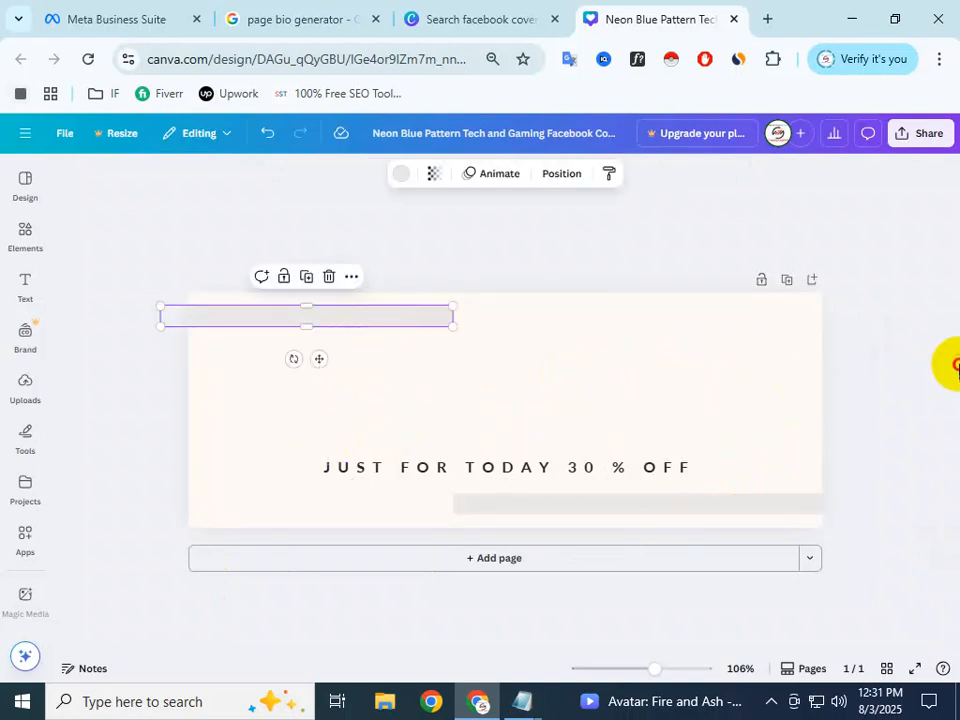
left_click(546, 450)
left_click(493, 467)
double_click(493, 467)
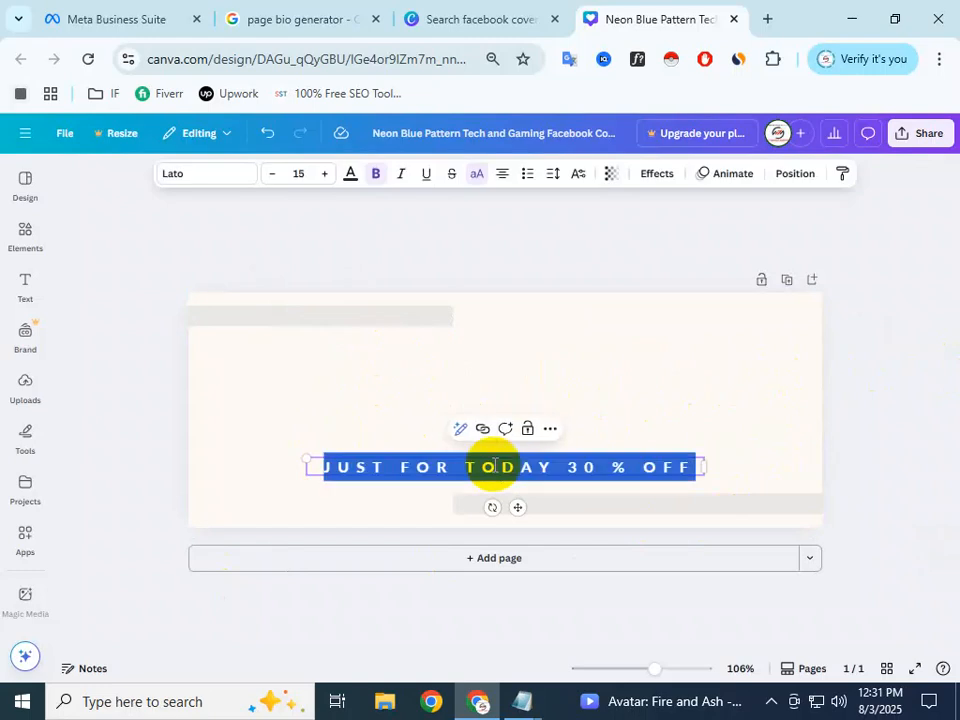
left_click(693, 466)
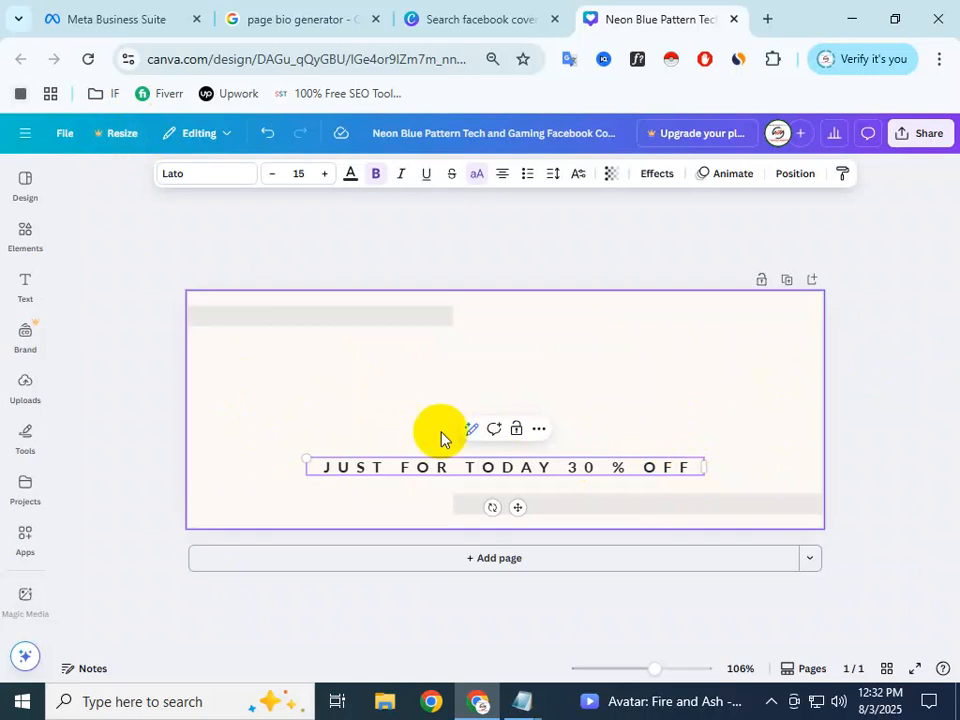
Step: Search the elements library for "cosmetics background"
left_click(35, 198)
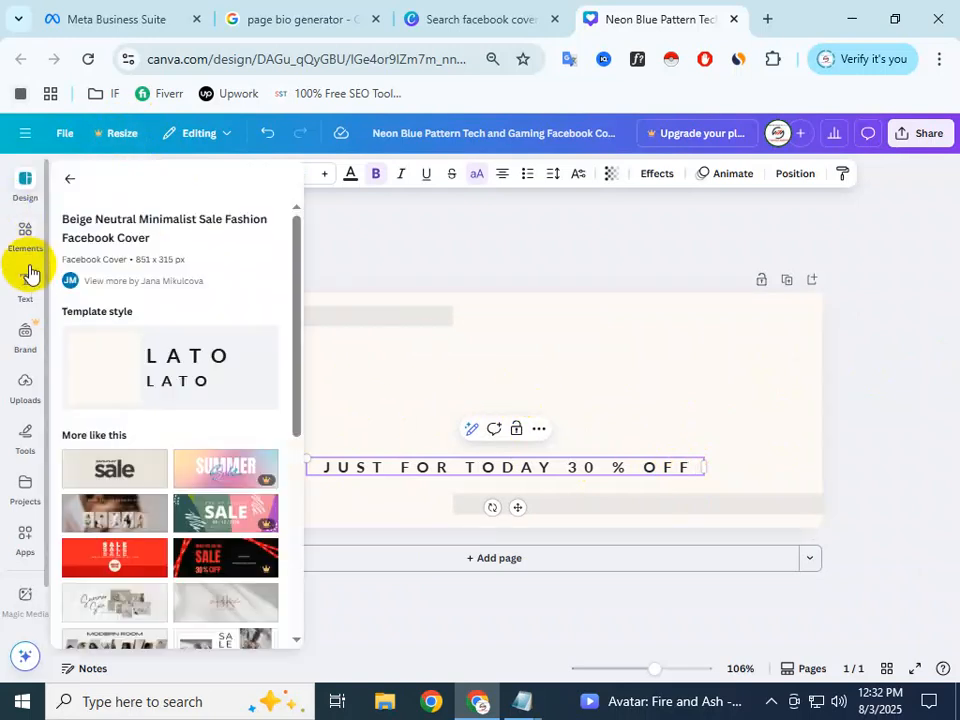
left_click(28, 245)
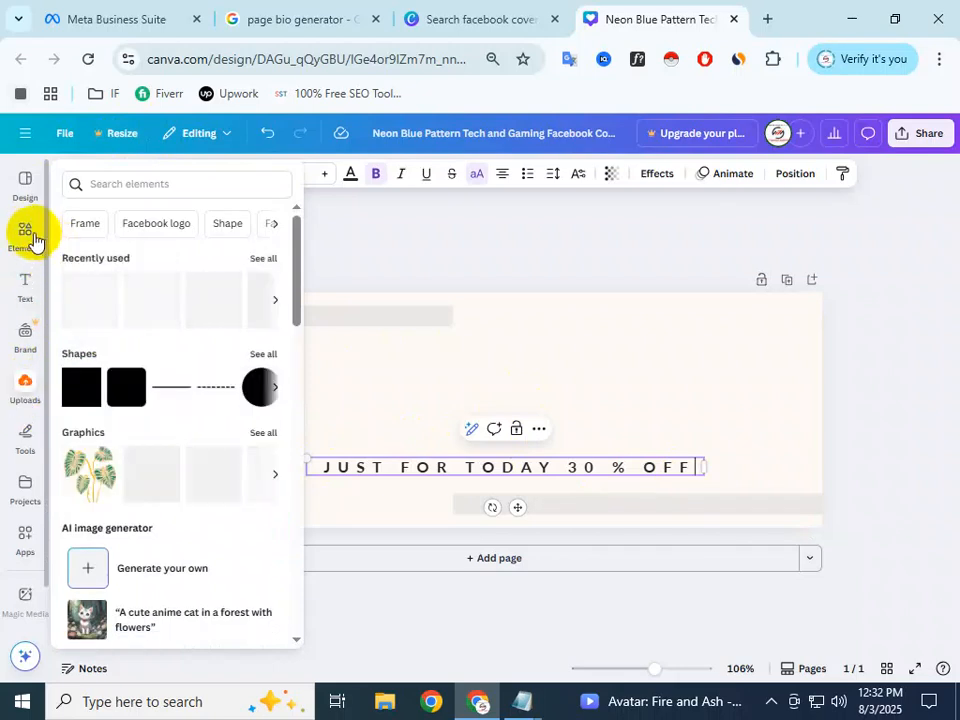
left_click(153, 177)
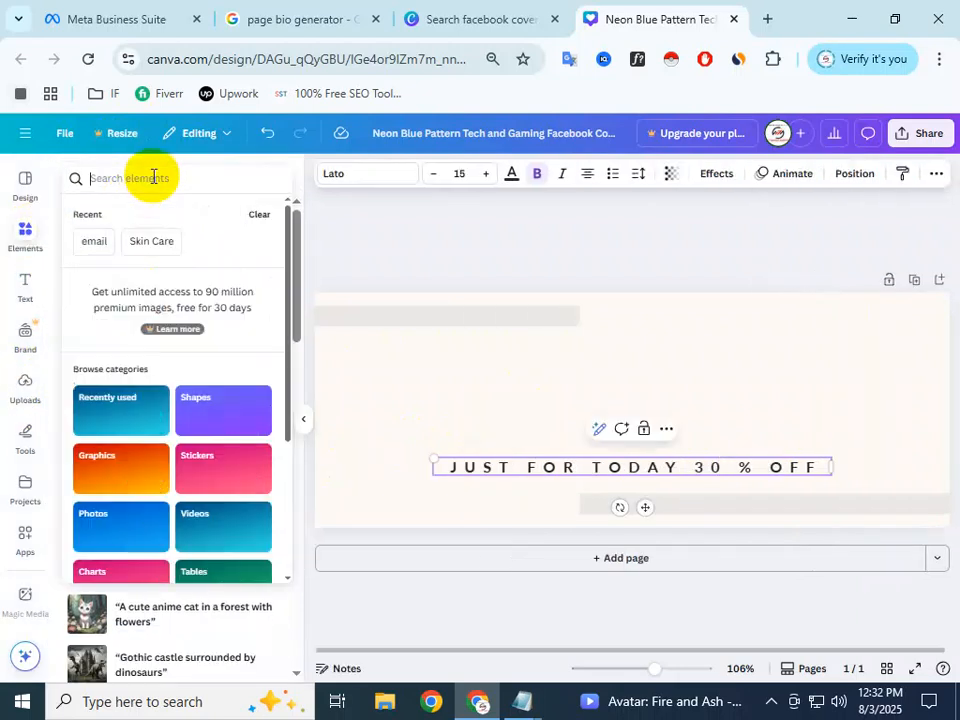
type("Cosmetics")
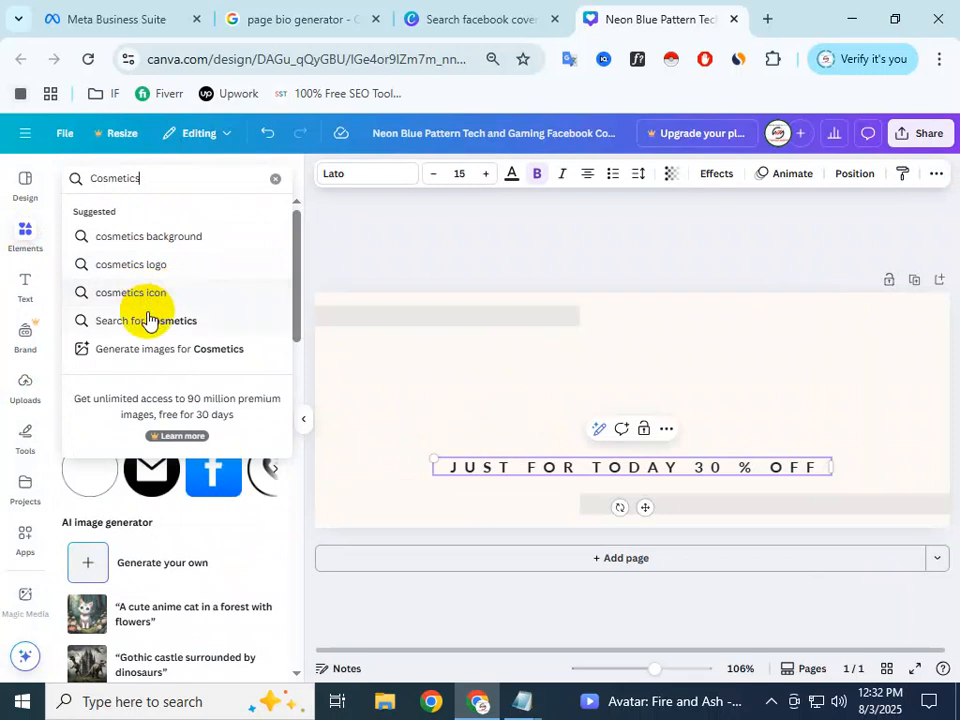
left_click(176, 238)
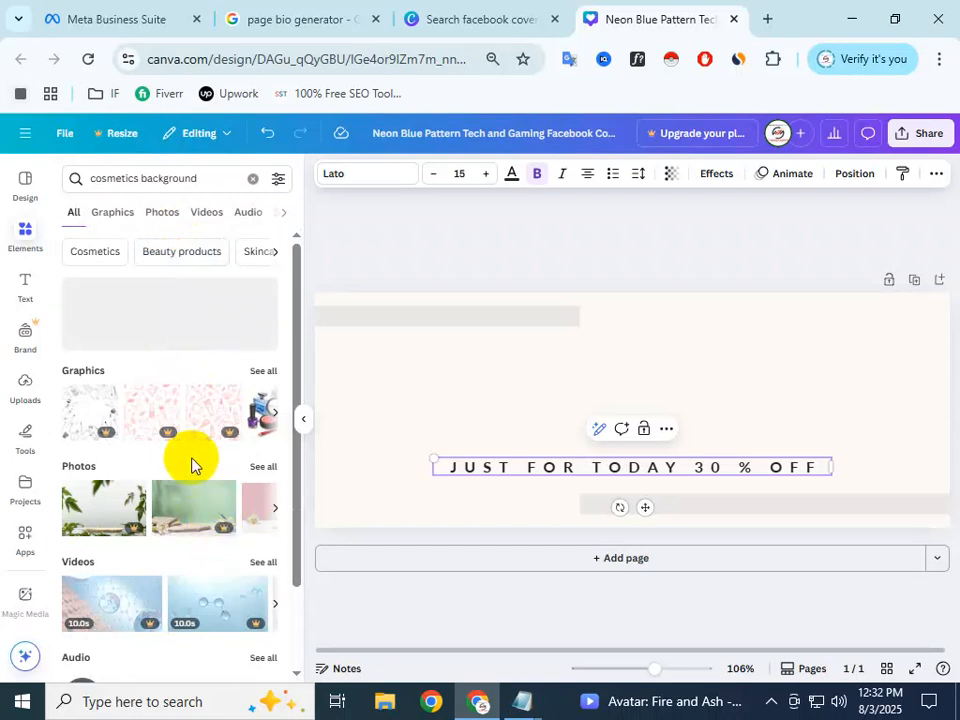
Step: Show all graphics in the results and place the free red lipstick with the dark case near the cover's left edge
scroll(193, 465, "down", 2)
scroll(250, 308, "up", 1)
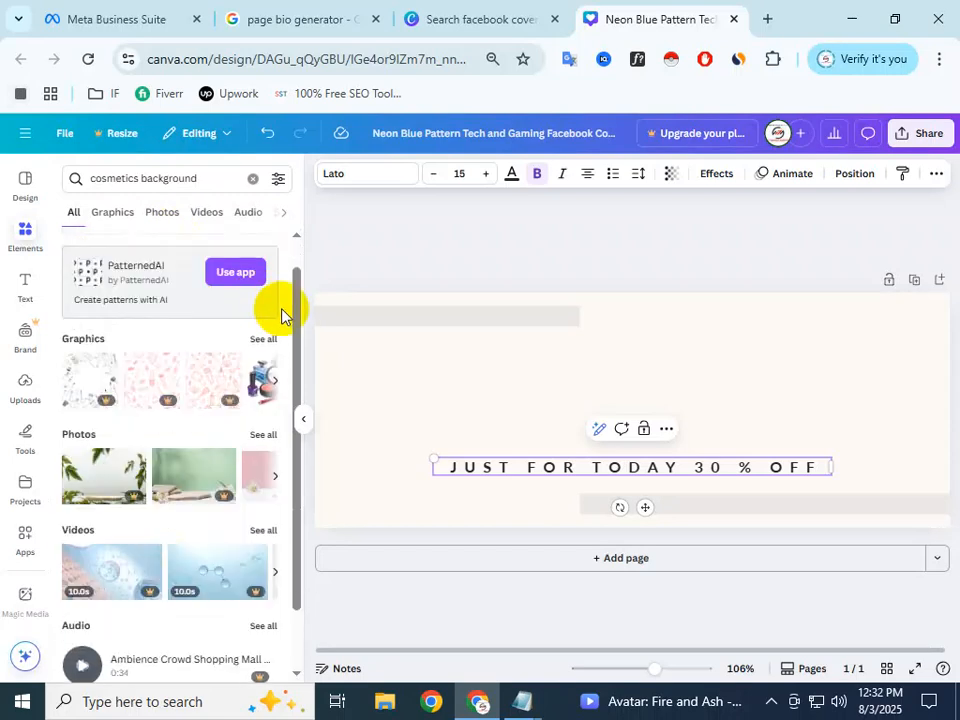
scroll(231, 561, "down", 1)
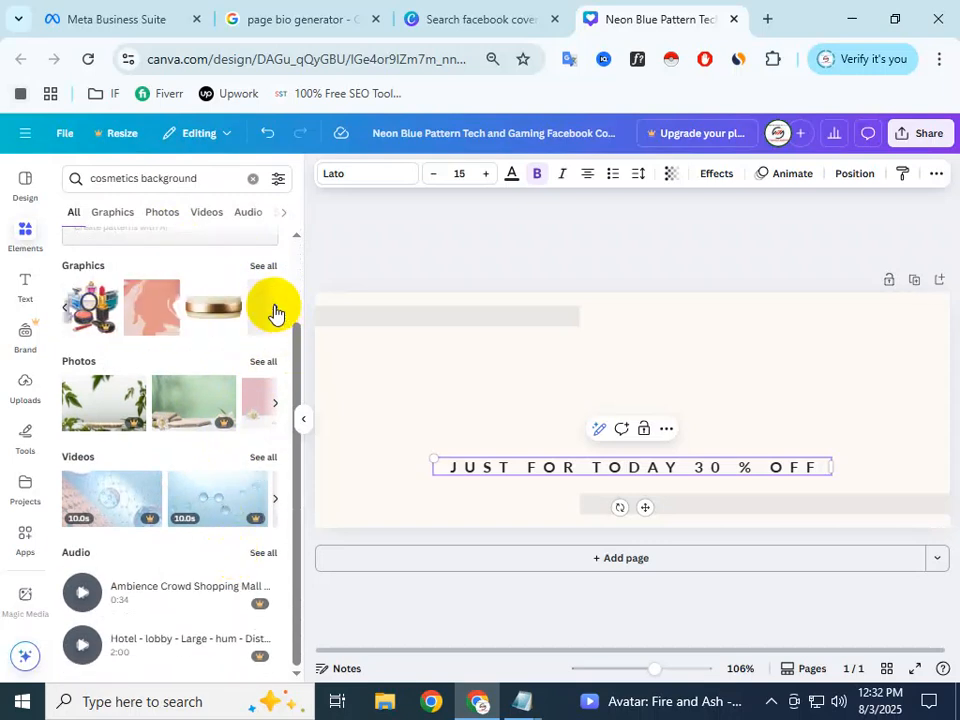
left_click(266, 268)
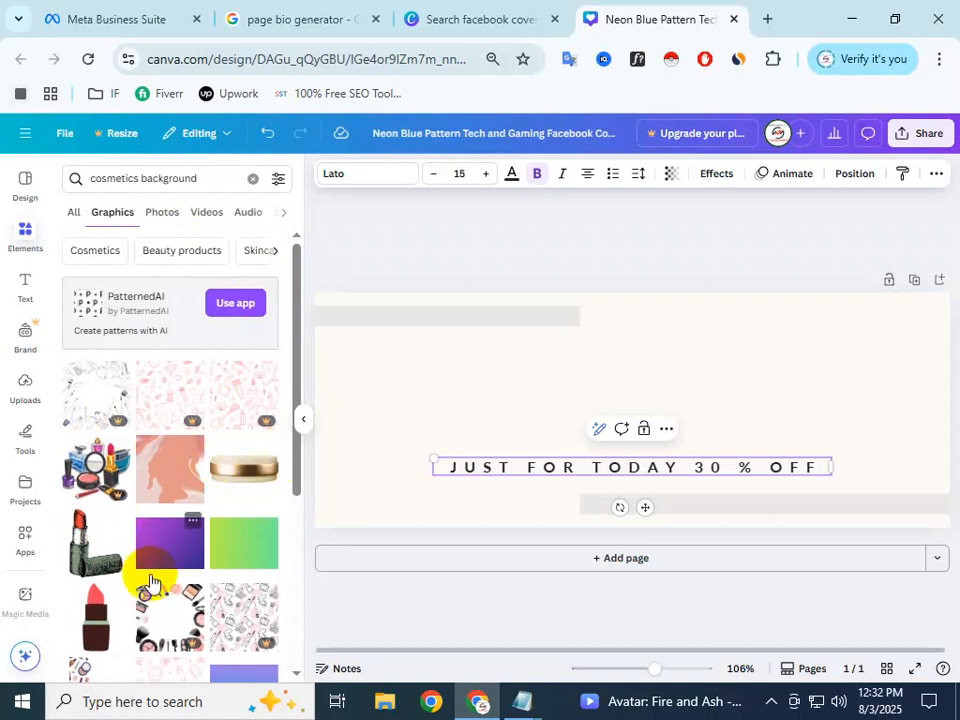
scroll(146, 572, "down", 4)
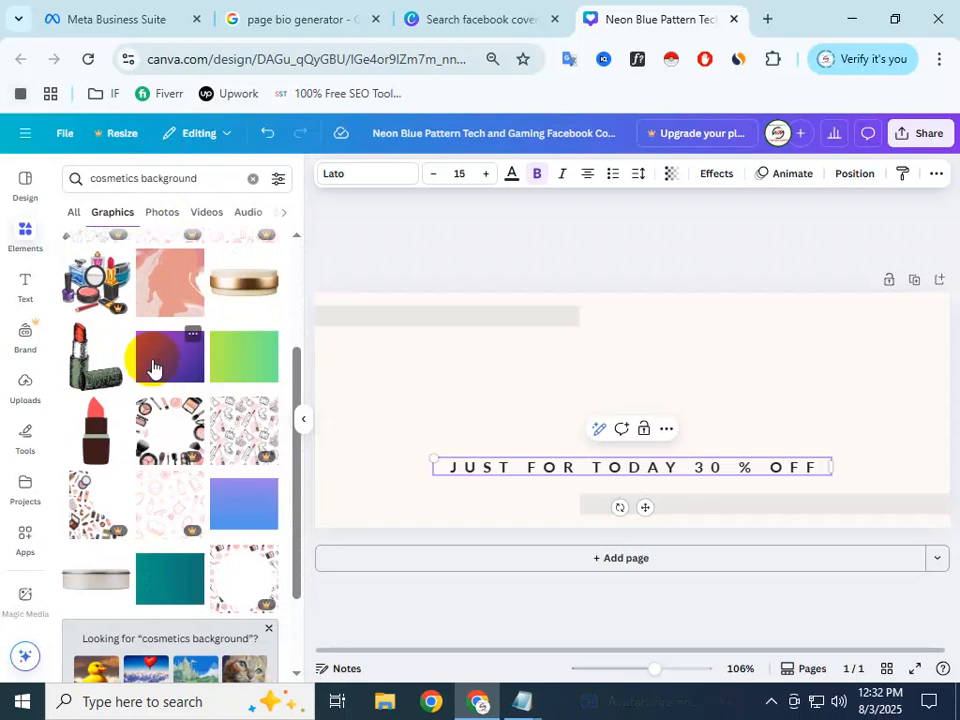
scroll(147, 372, "down", 3)
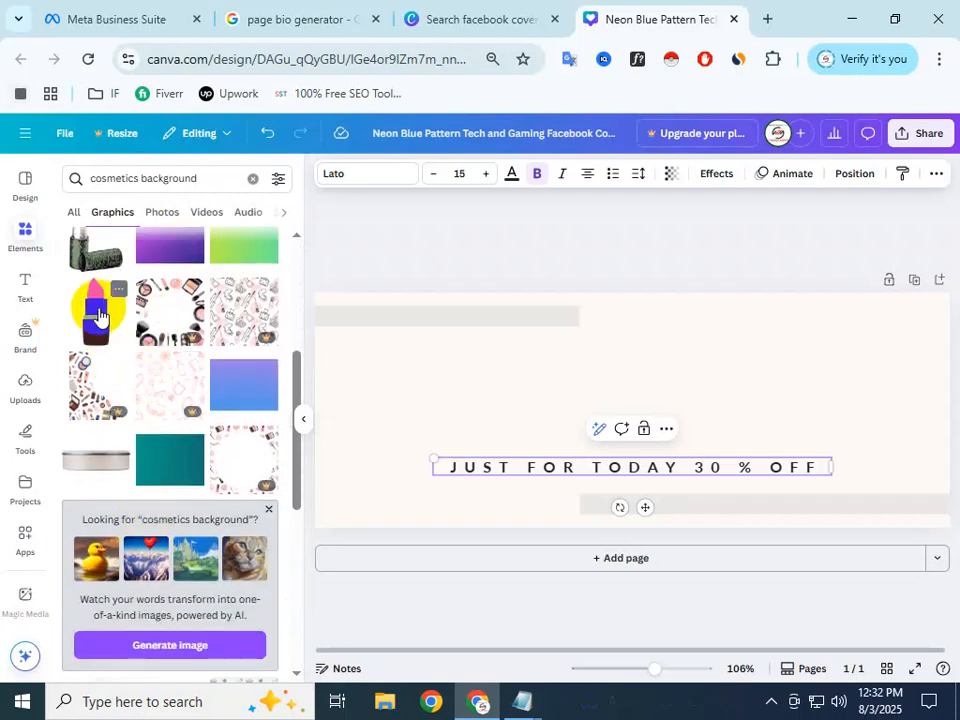
left_click_drag(97, 316, 392, 388)
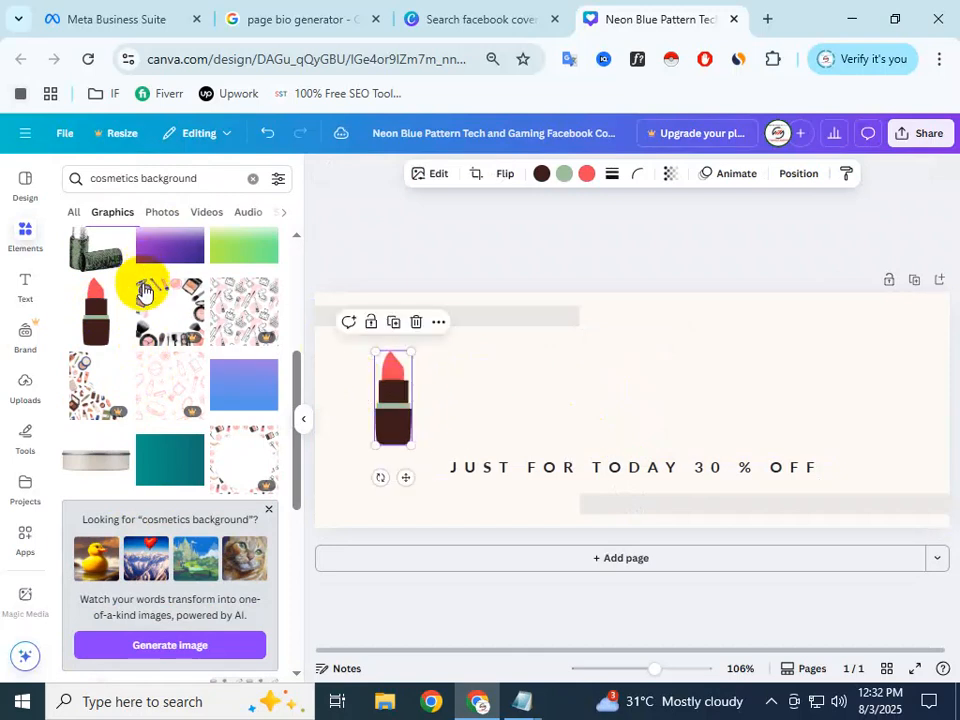
Step: Browse the "cosmetics background" graphics for more free makeup artwork that suits the cover
scroll(100, 425, "up", 4)
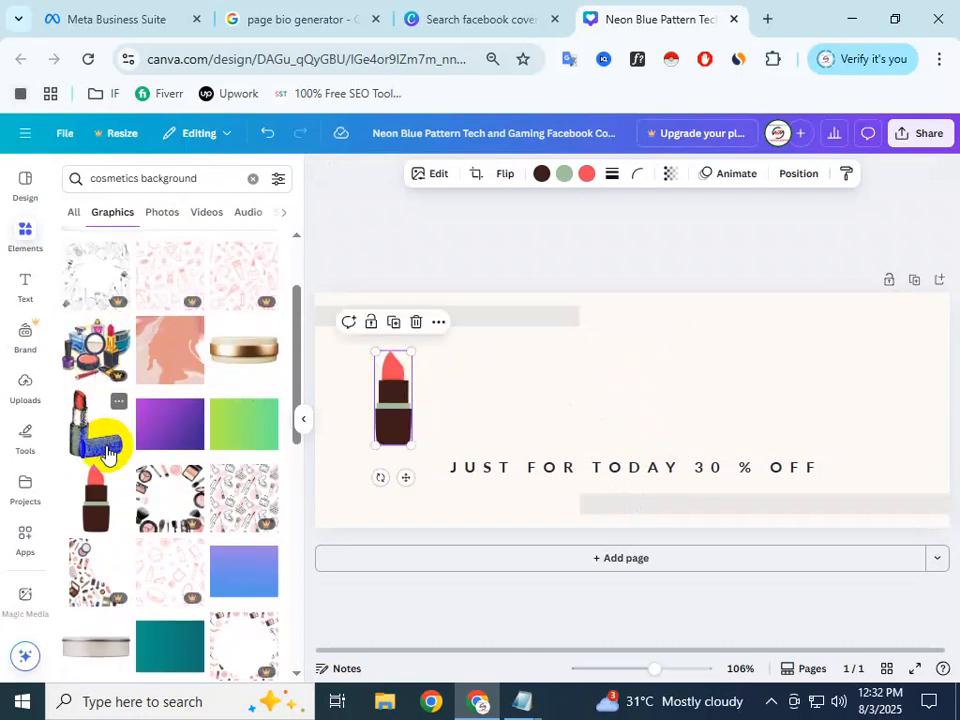
scroll(208, 486, "down", 6)
scroll(221, 500, "down", 5)
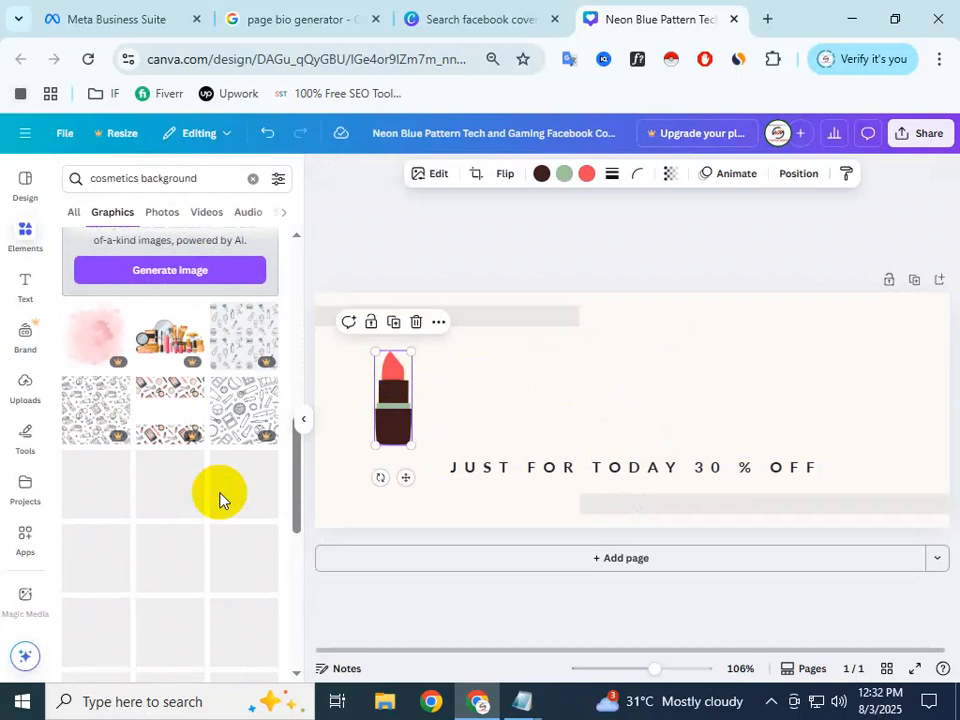
scroll(220, 496, "down", 3)
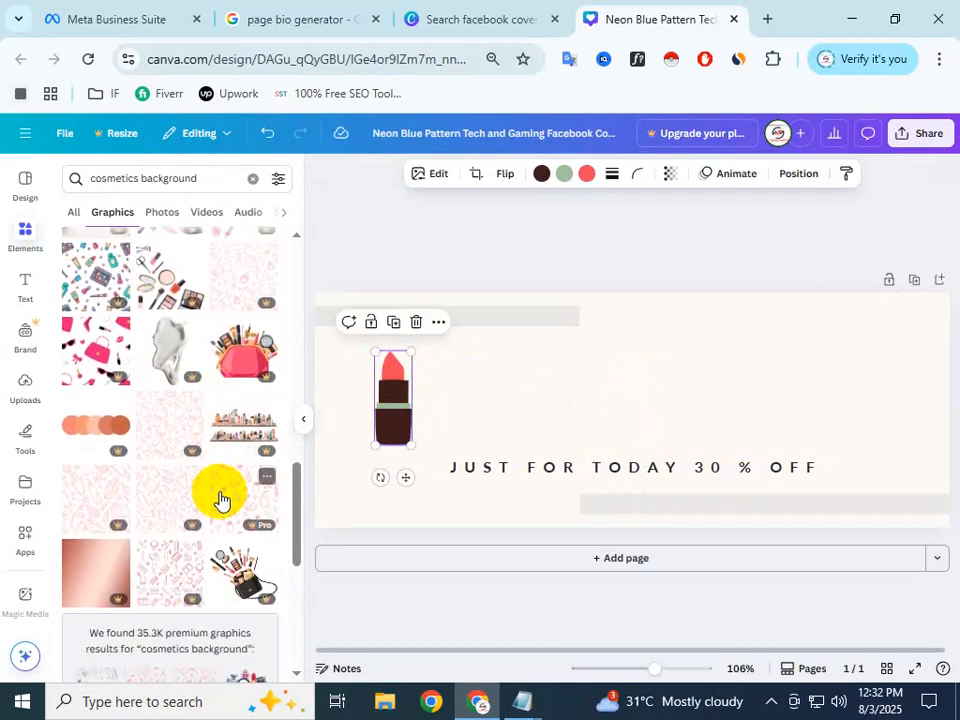
scroll(150, 535, "down", 4)
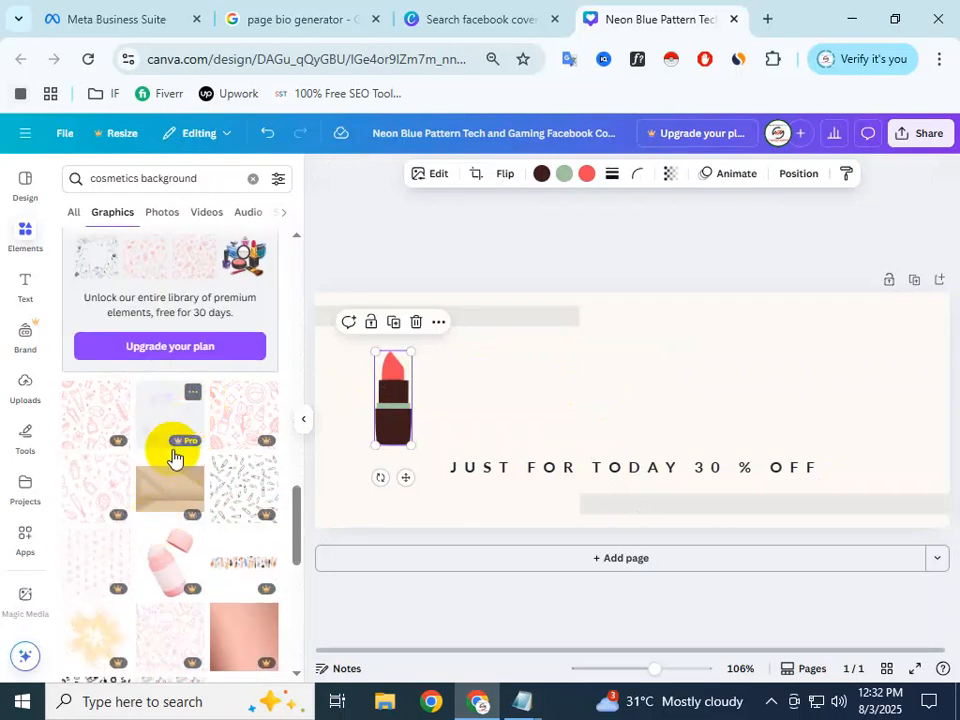
scroll(155, 572, "down", 4)
scroll(163, 566, "down", 3)
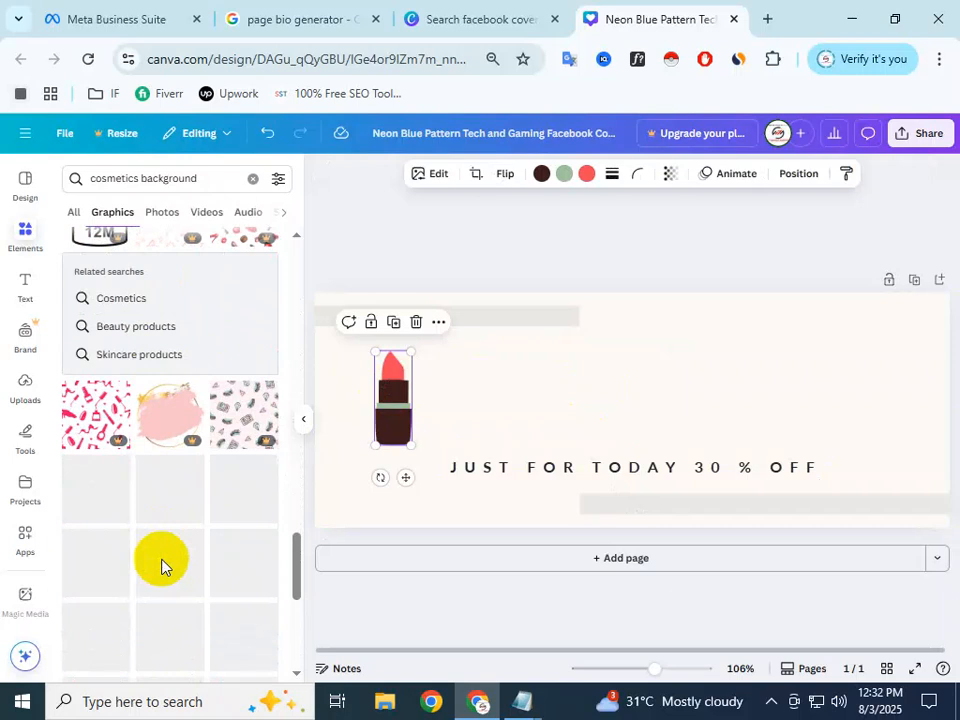
scroll(231, 459, "down", 4)
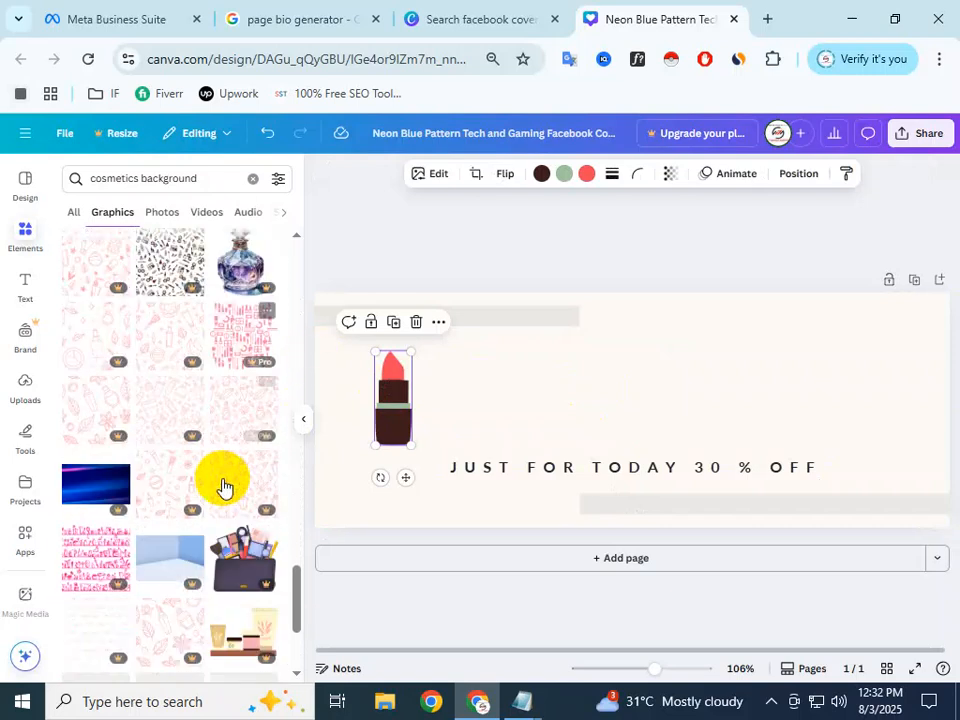
scroll(220, 480, "down", 1)
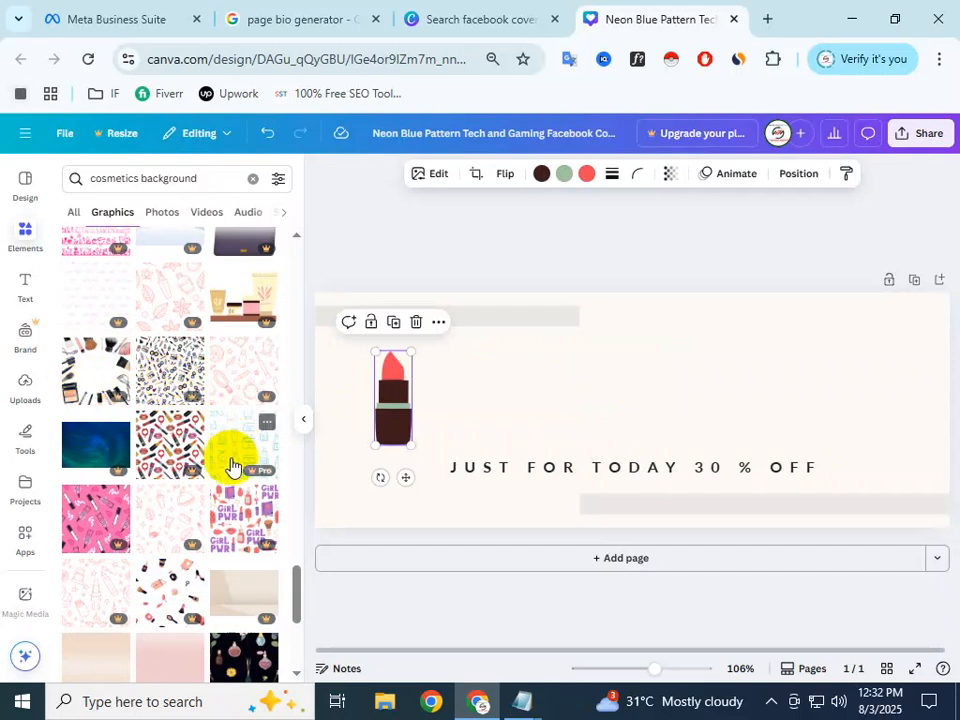
scroll(231, 456, "down", 3)
scroll(135, 520, "down", 1)
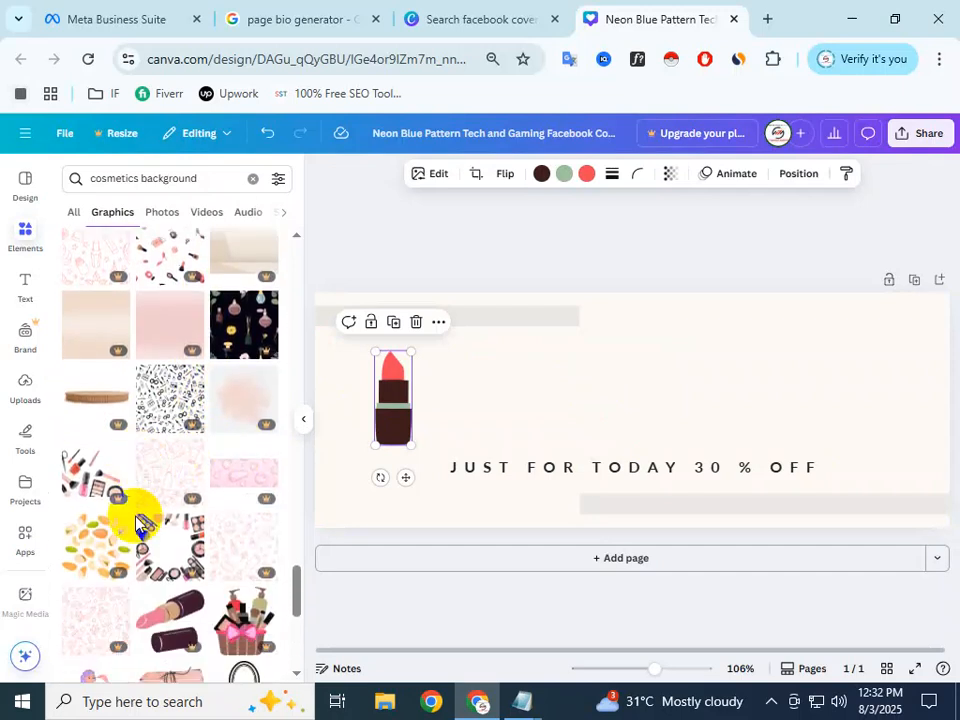
scroll(96, 519, "down", 4)
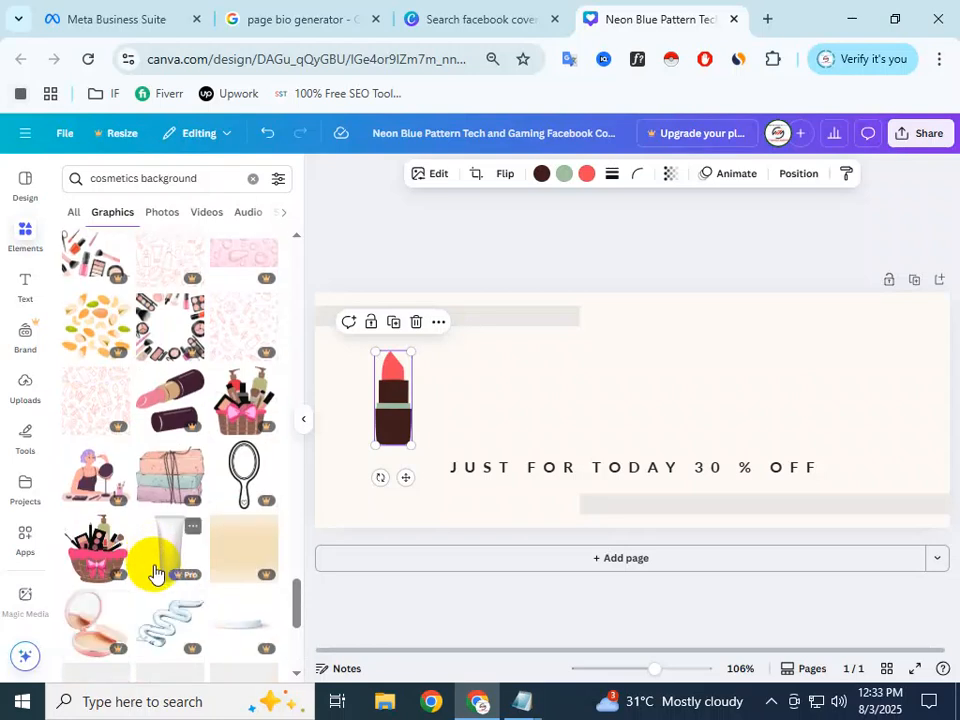
Step: Switch to the "Makeup" graphics search and add the woman with a makeup brush, scaled down to sit above the "JUST FOR TODAY 30 % OFF" text
left_click(137, 605)
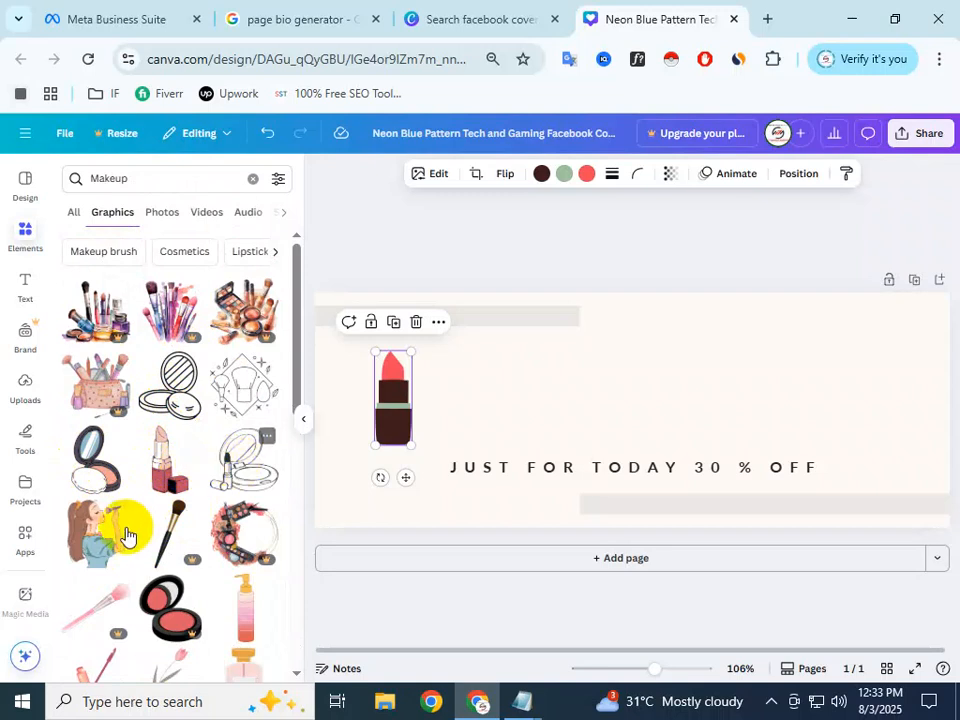
scroll(190, 545, "down", 2)
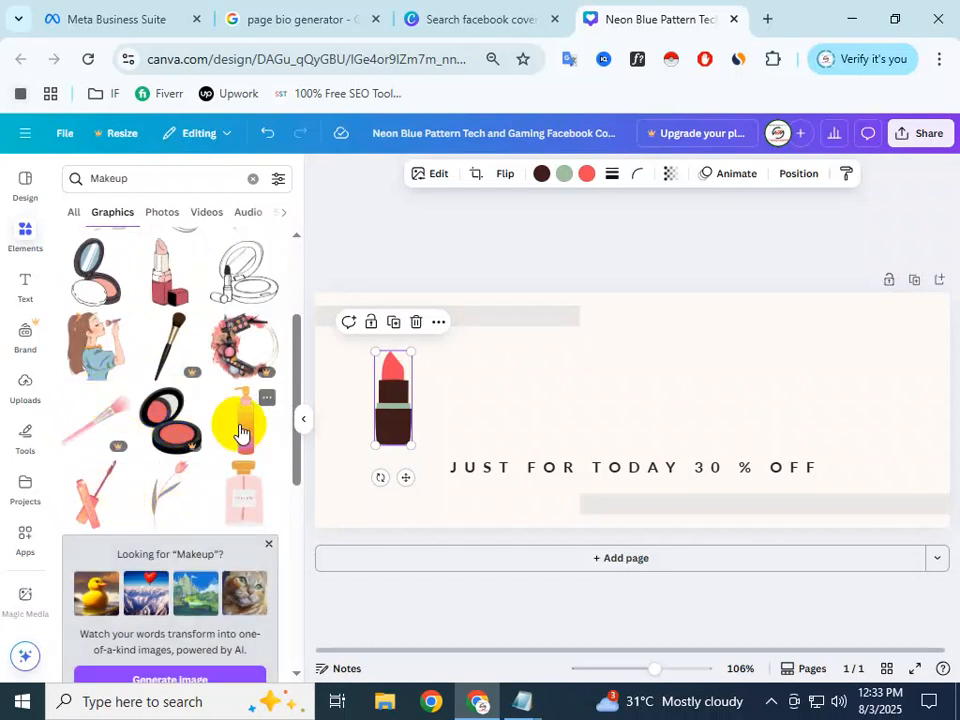
left_click(98, 355)
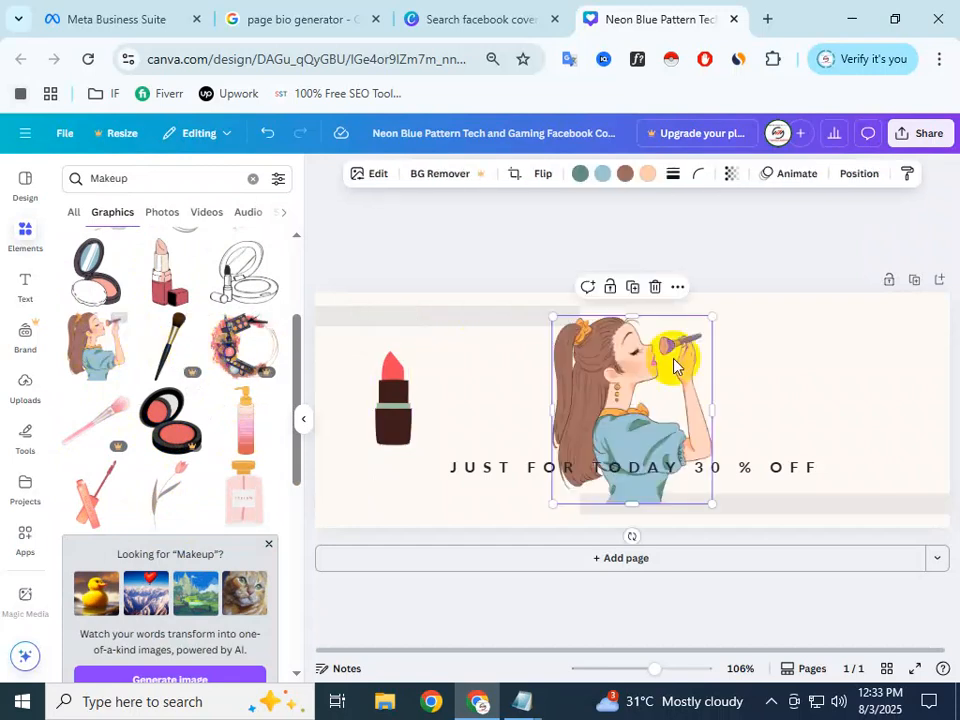
left_click_drag(715, 502, 660, 437)
left_click(748, 437)
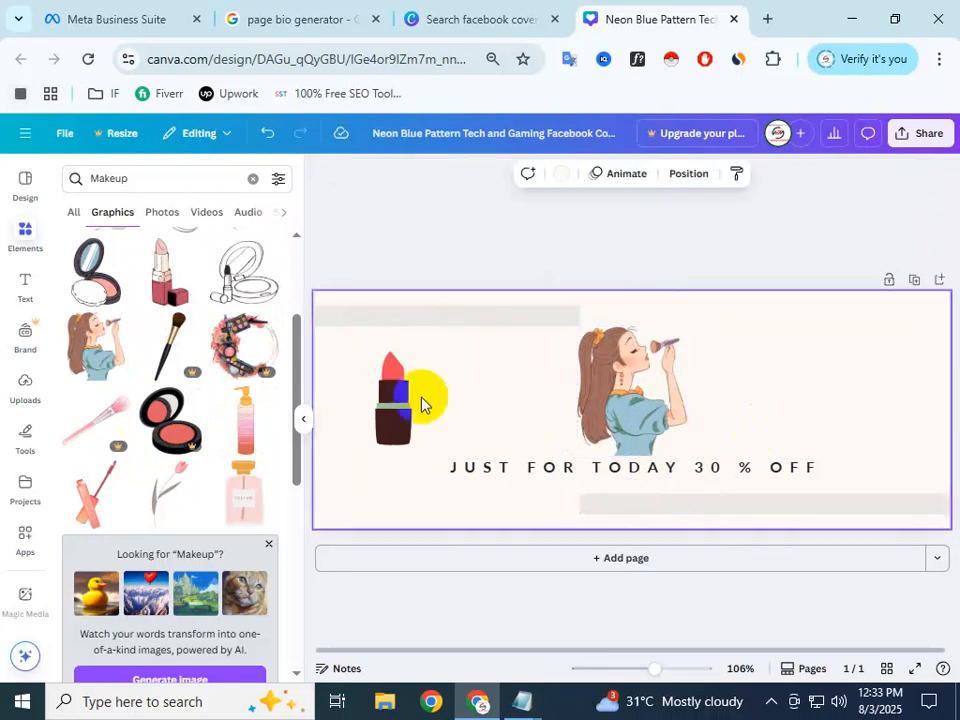
Step: Shrink the red lipstick and move it to the cover's left edge, with a small pale pink lipstick graphic beside it
left_click(370, 417)
left_click_drag(414, 347, 338, 360)
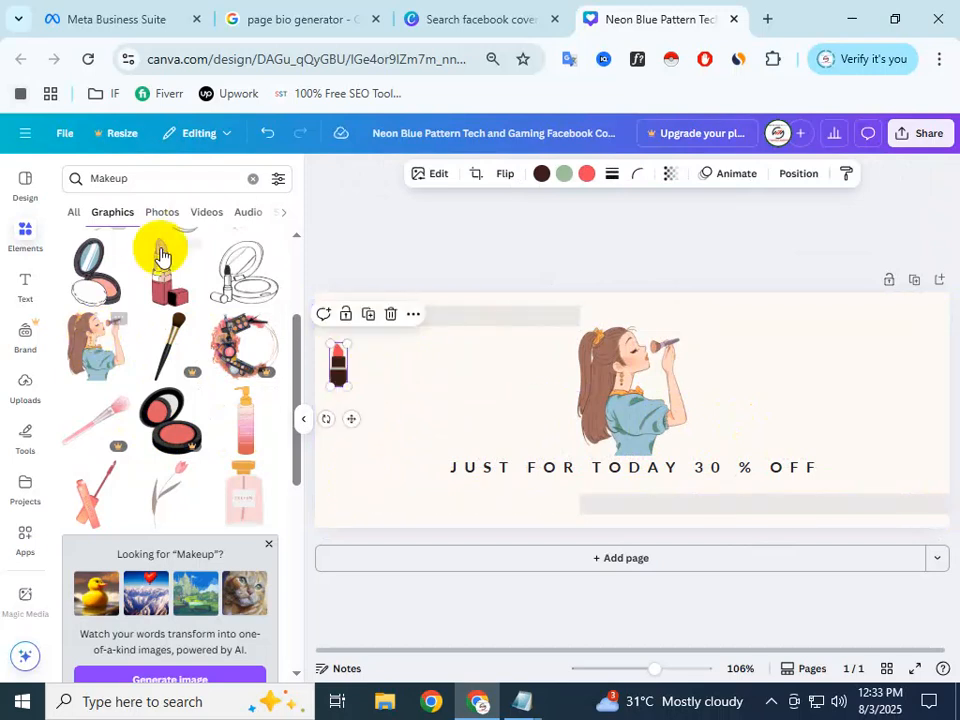
left_click_drag(166, 288, 399, 374)
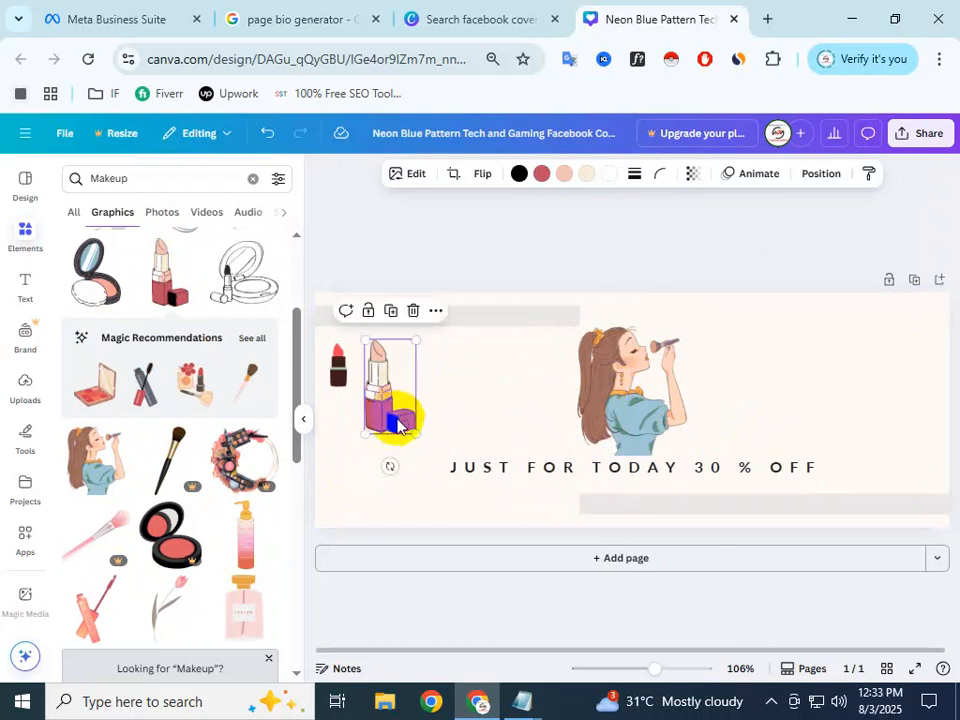
left_click_drag(409, 428, 364, 368)
left_click(426, 392)
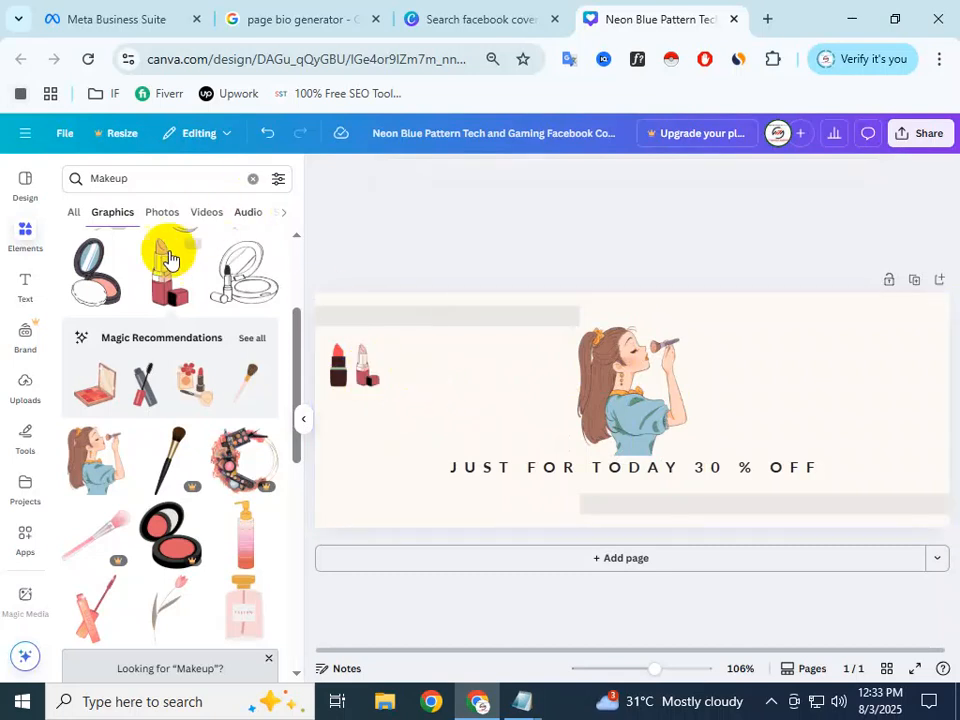
Step: Add the free pink eyeshadow palette graphic and place it, scaled down, directly beneath the two lipsticks
scroll(190, 285, "up", 2)
scroll(175, 330, "up", 1)
scroll(133, 440, "down", 6)
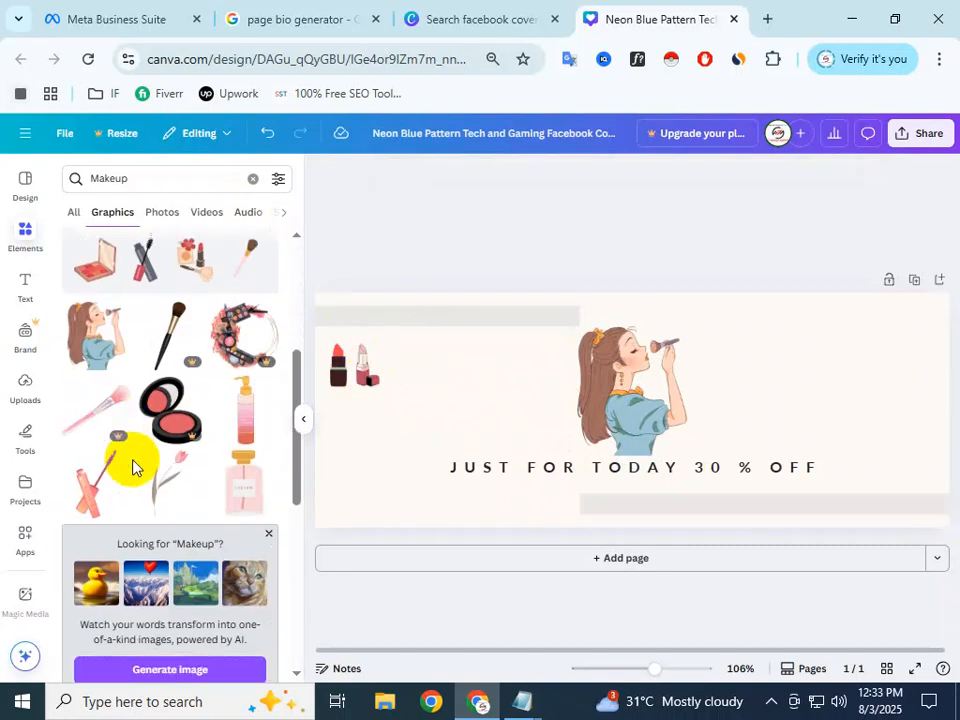
scroll(145, 450, "down", 3)
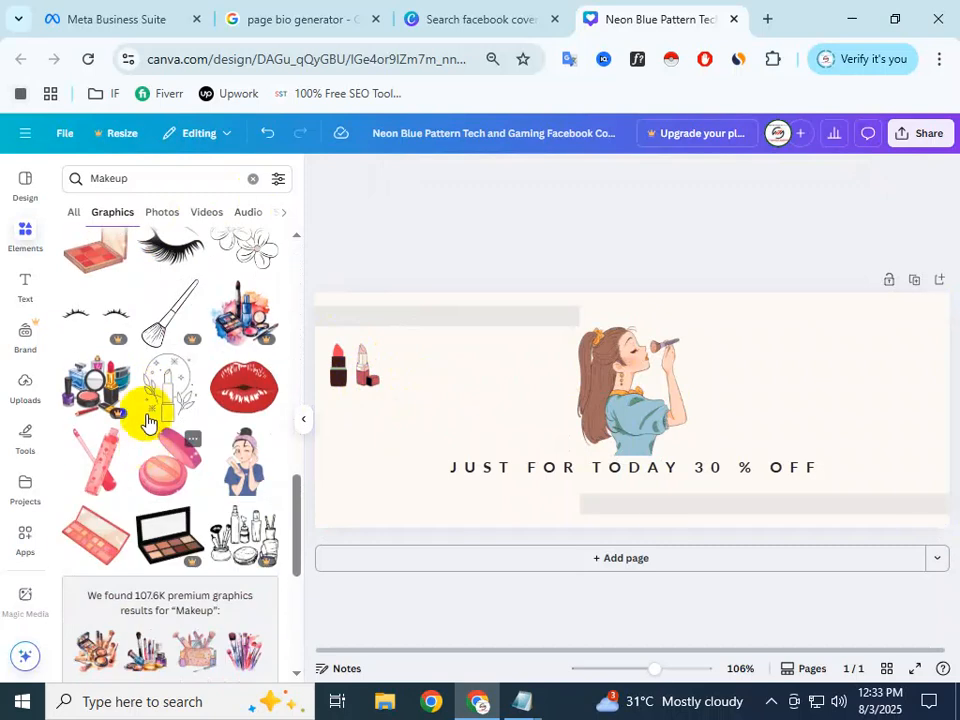
scroll(147, 420, "down", 4)
scroll(152, 425, "down", 2)
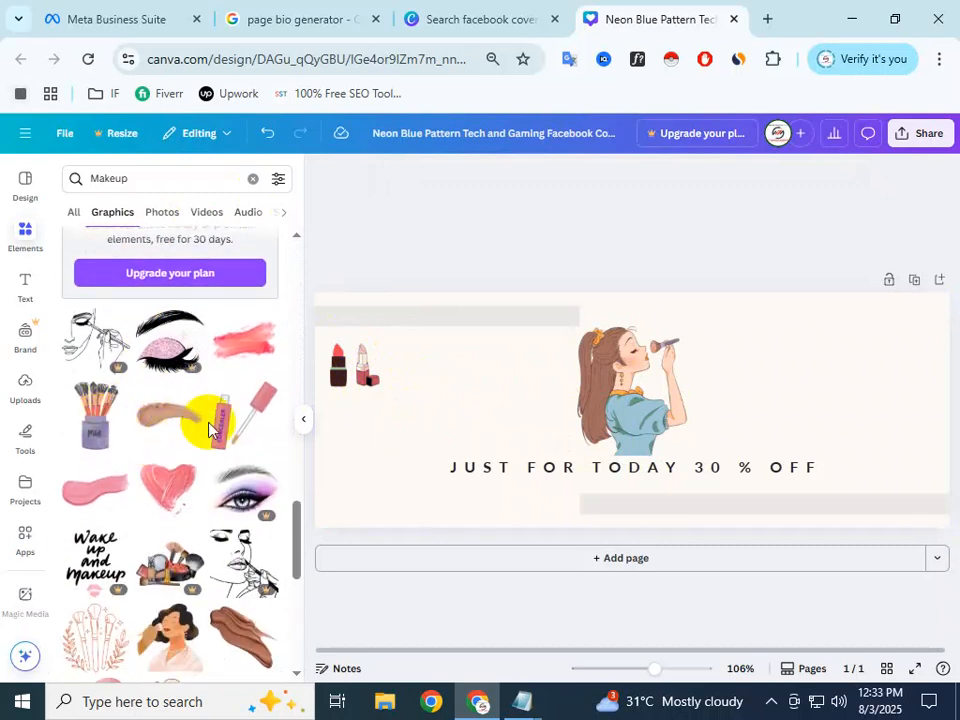
scroll(214, 350, "up", 8)
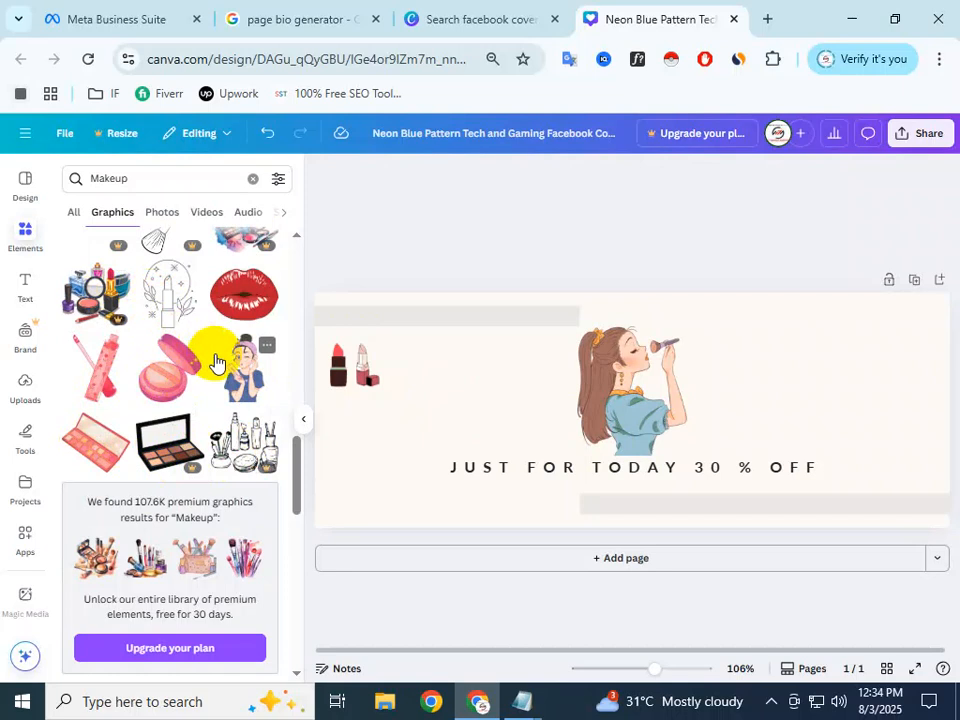
left_click(103, 440)
left_click_drag(671, 429, 628, 429)
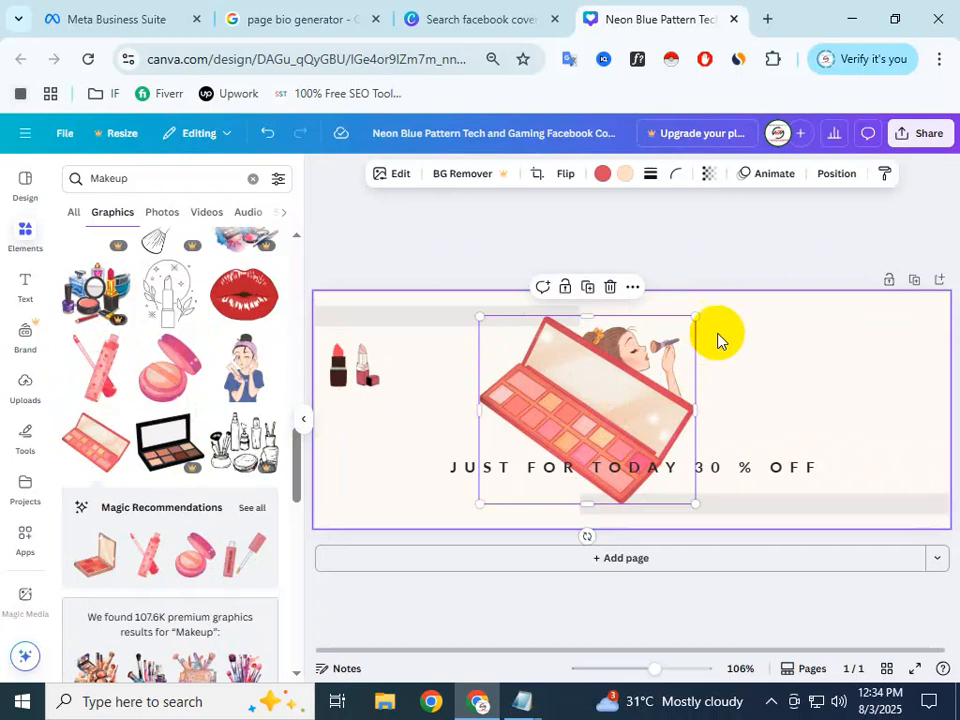
left_click_drag(691, 319, 580, 405)
left_click_drag(534, 437, 380, 436)
left_click_drag(360, 452, 344, 410)
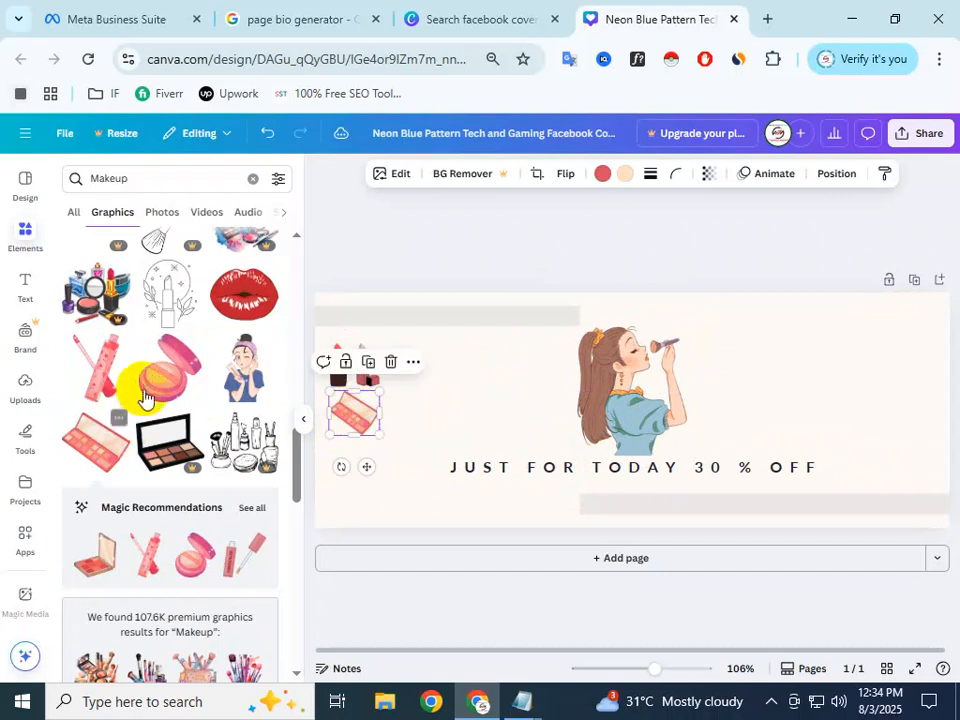
Step: Add the round pink blush compact below the palette and the square red blush palette beneath it, both scaled down along the left edge
left_click(148, 388)
left_click_drag(720, 315, 356, 455)
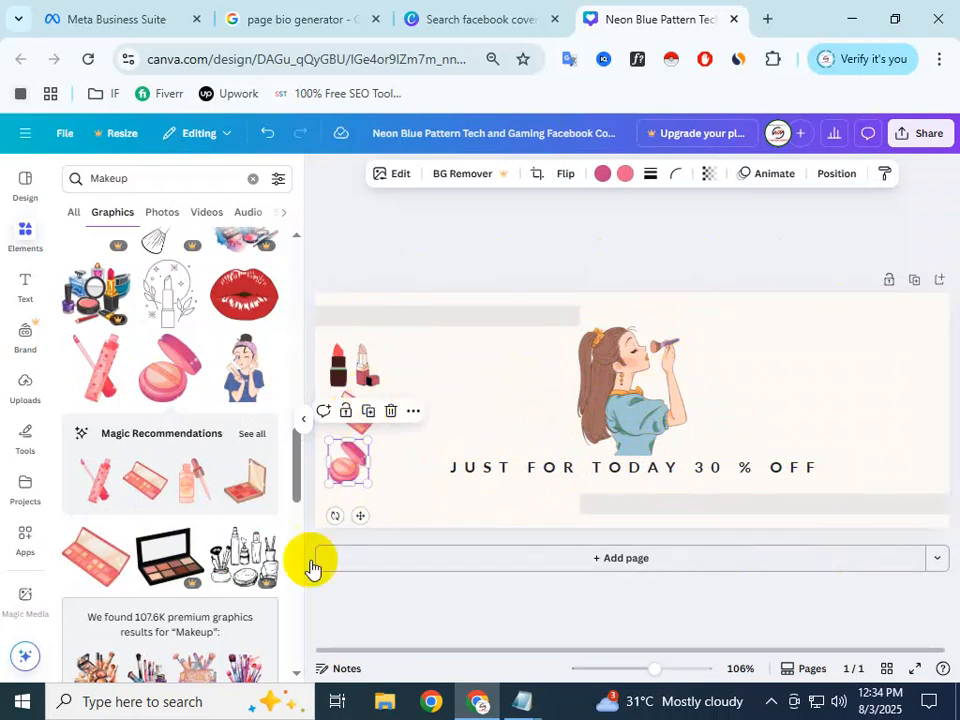
scroll(133, 460, "down", 3)
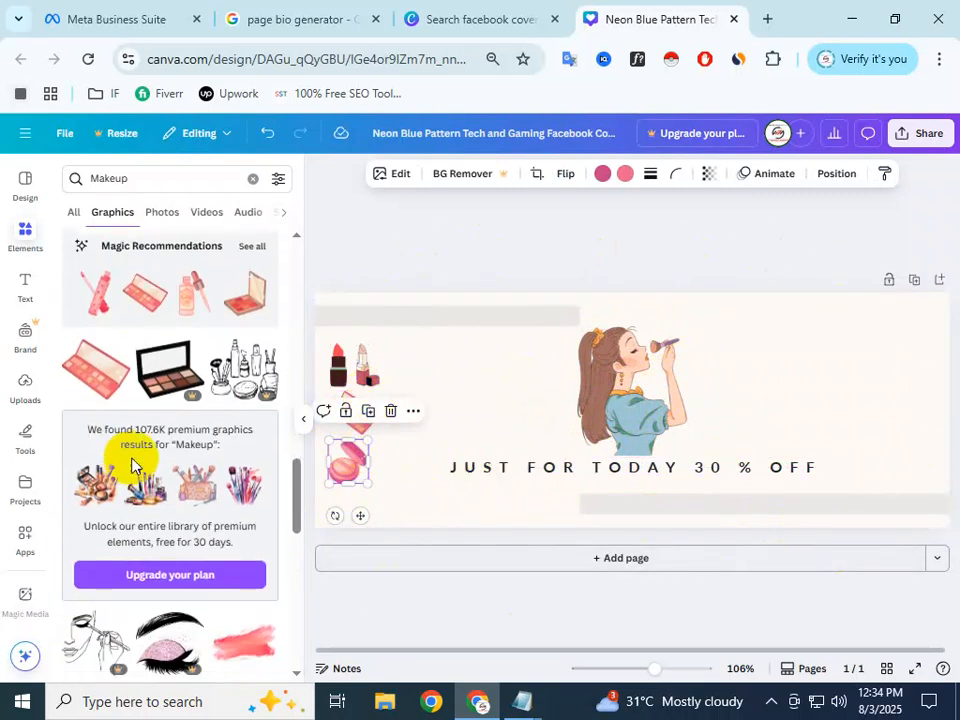
left_click(240, 302)
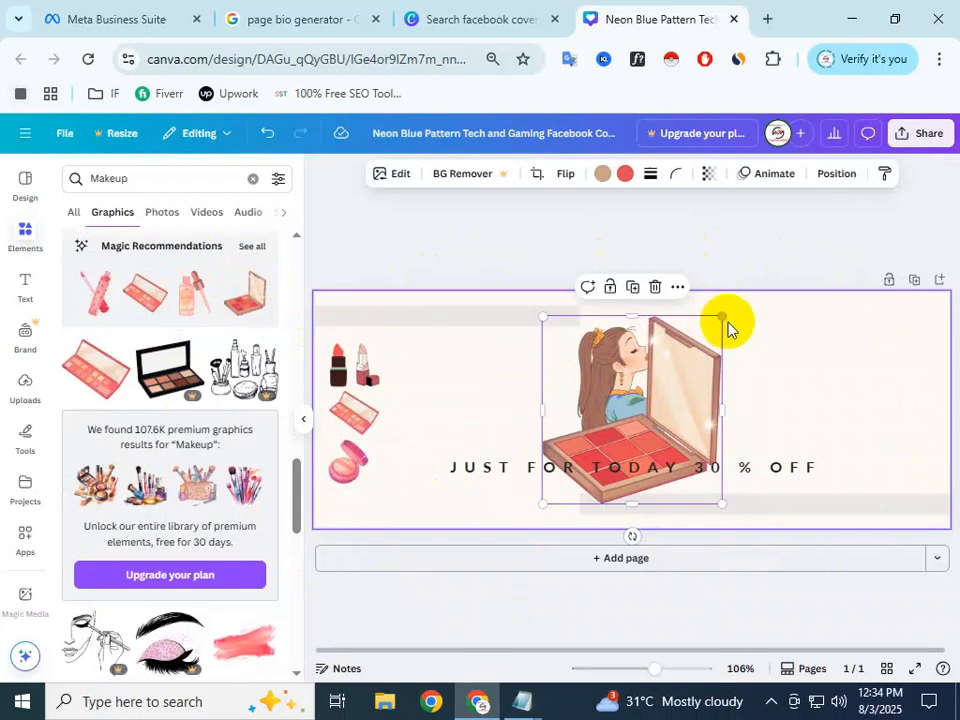
left_click_drag(724, 317, 364, 492)
left_click_drag(414, 442, 378, 496)
left_click(489, 369)
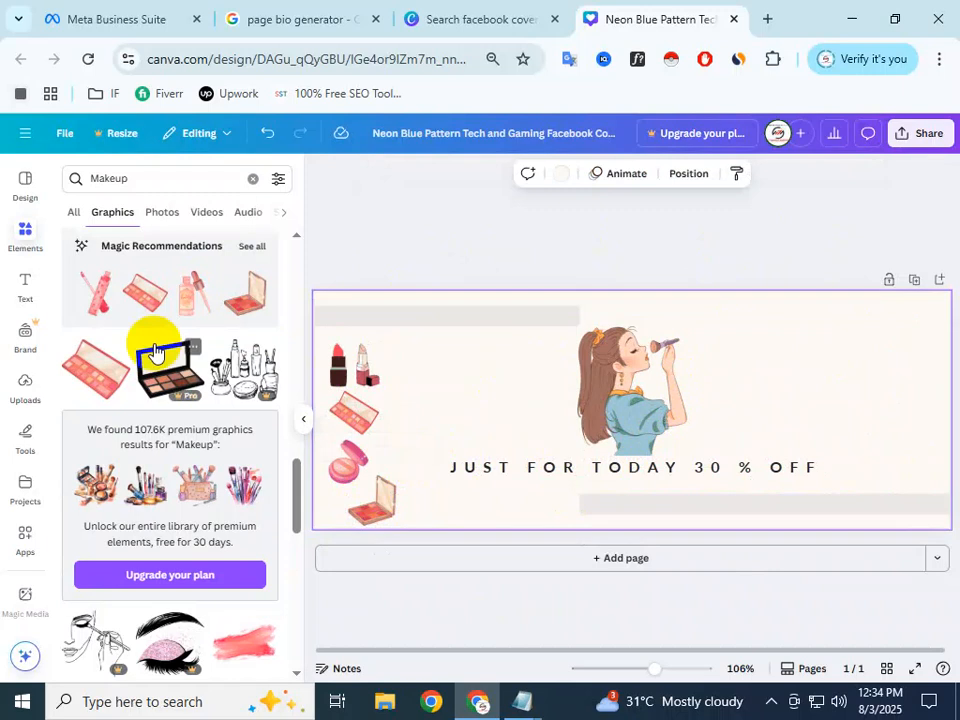
Step: Add the free purple cup of makeup brushes and place it, slightly reduced, in the cover's upper right corner
scroll(155, 348, "down", 1)
scroll(155, 348, "down", 2)
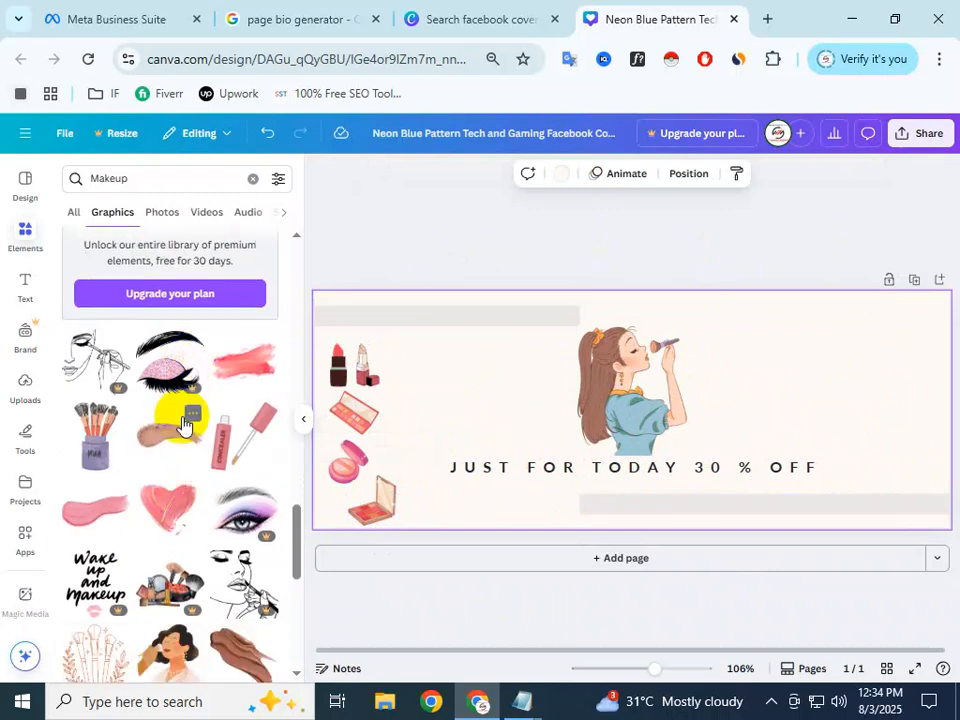
left_click(96, 455)
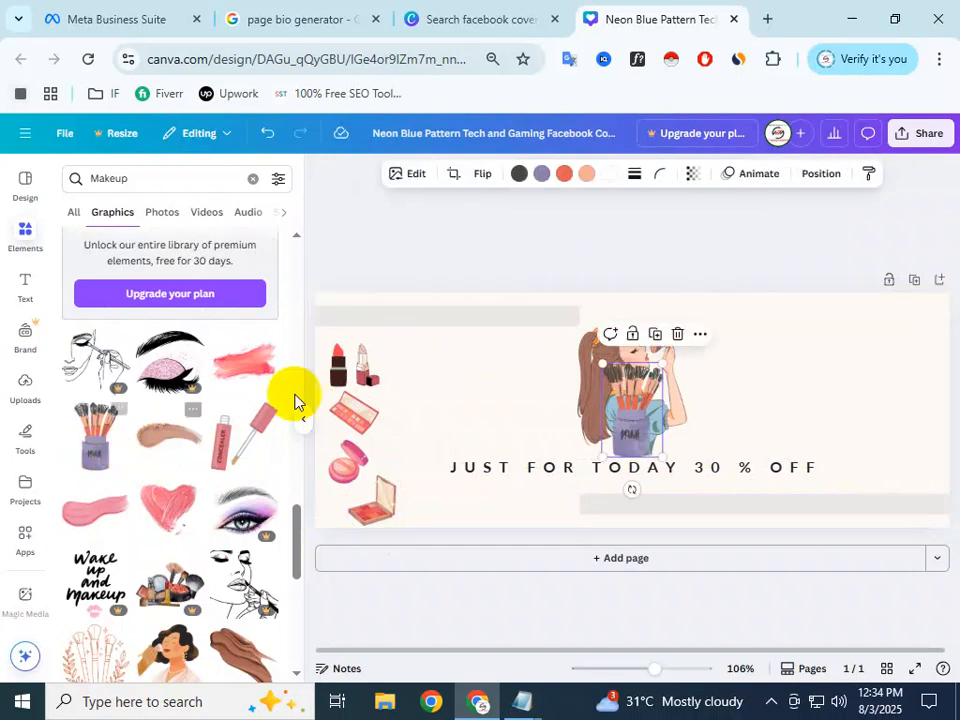
mouse_move(661, 362)
left_mouse_down()
mouse_move(651, 390)
mouse_move(925, 318)
left_mouse_up()
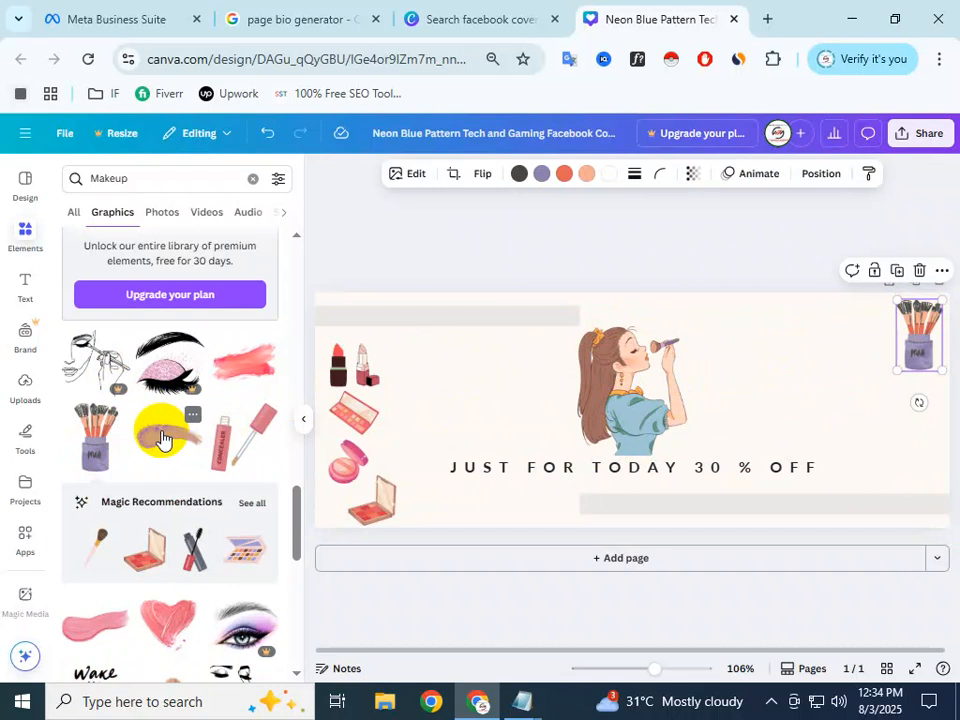
Step: Add the graphic of three round pastel compacts and place it, scaled down, below the brush cup at the cover's right edge
scroll(163, 438, "down", 2)
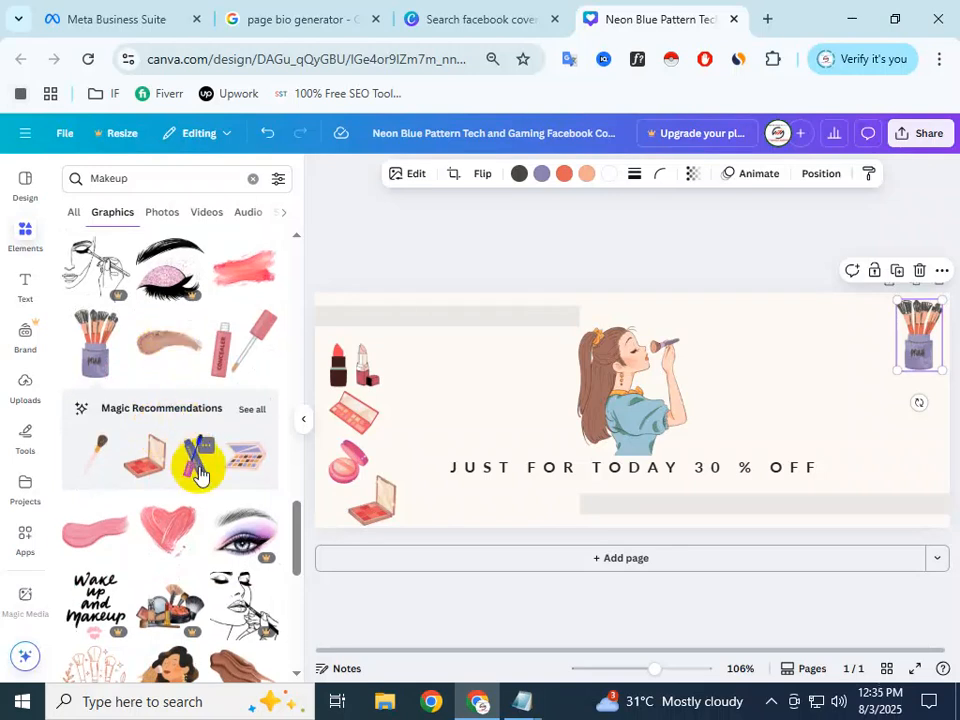
scroll(167, 540, "down", 2)
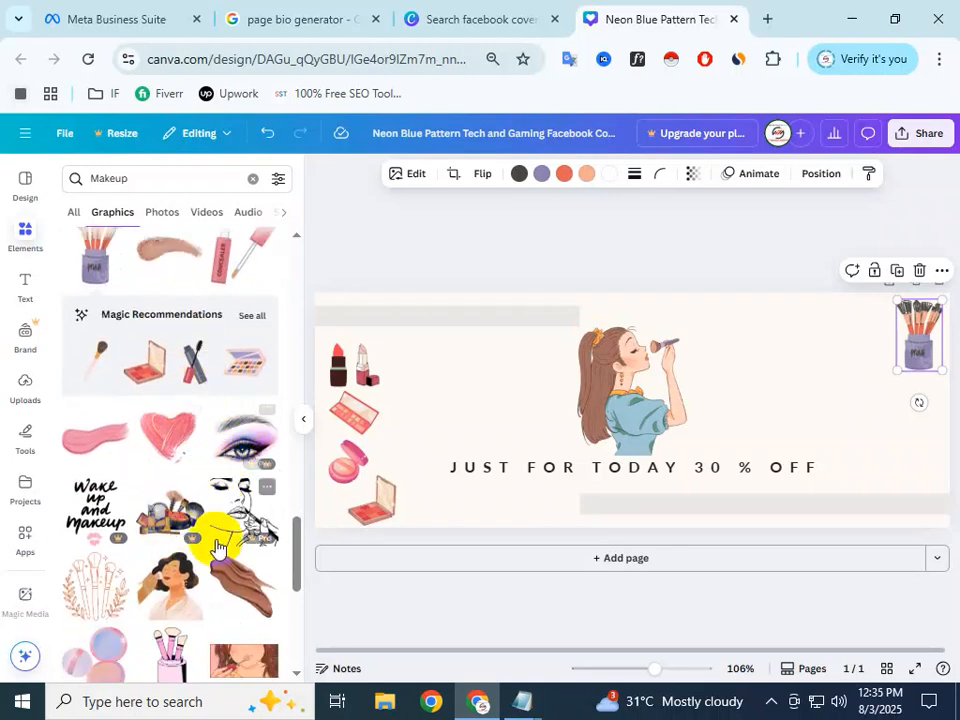
scroll(200, 603, "down", 2)
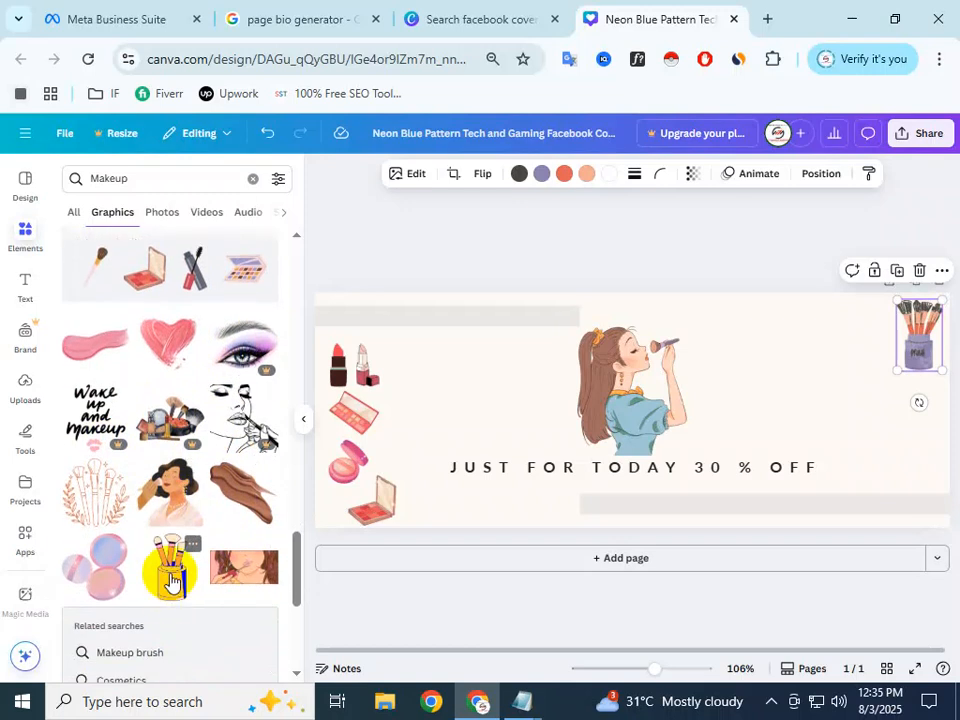
left_click(108, 576)
left_click_drag(722, 317, 638, 439)
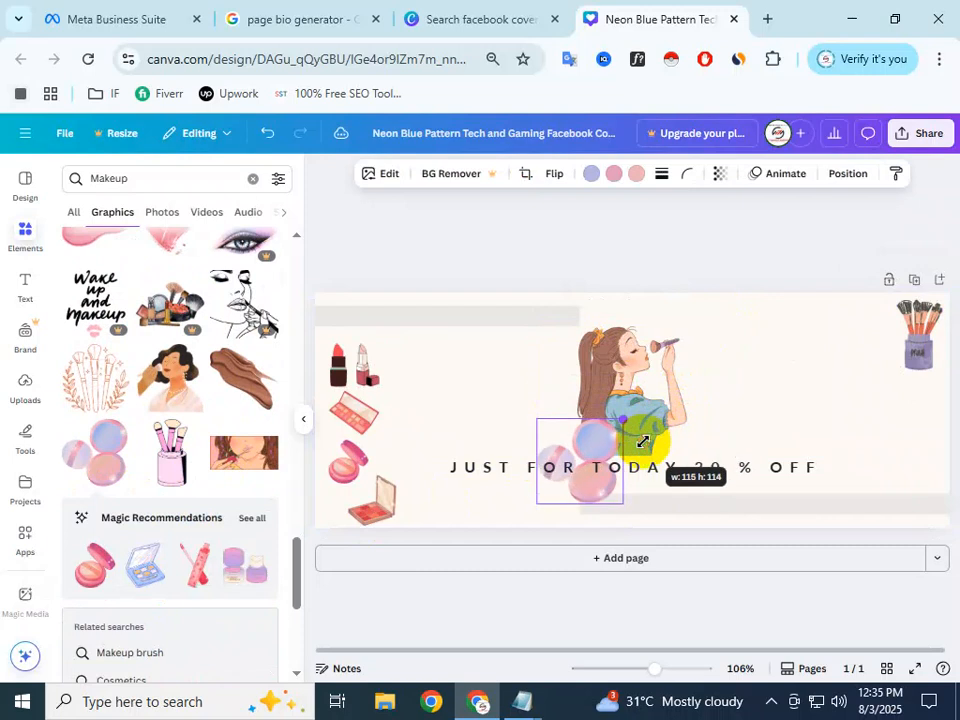
left_click(570, 460)
left_click_drag(561, 456, 881, 399)
left_click(739, 407)
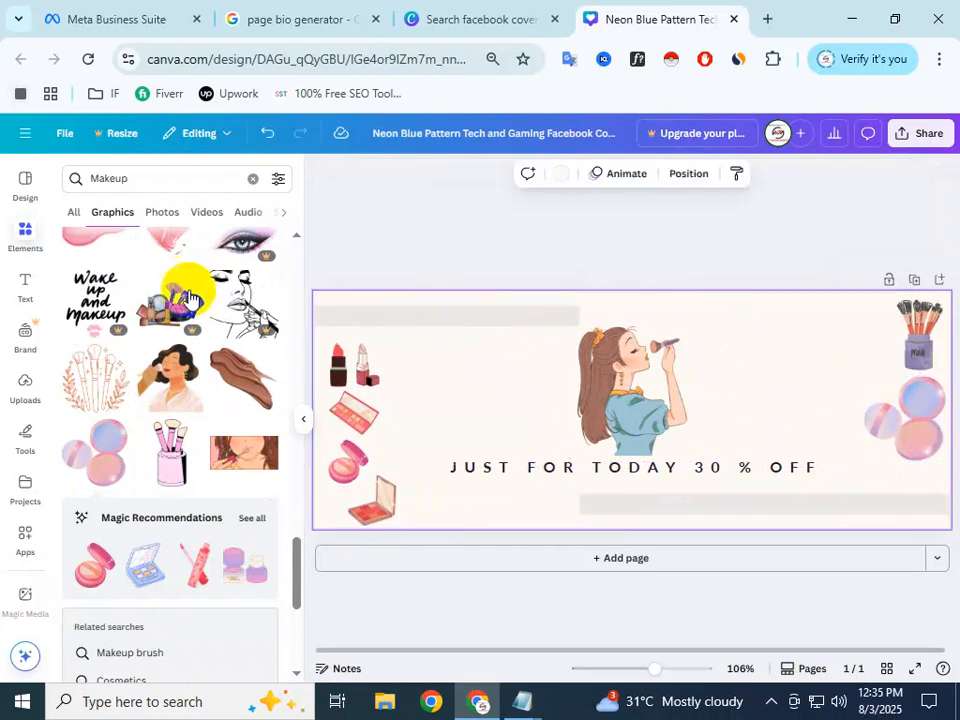
scroll(170, 450, "down", 4)
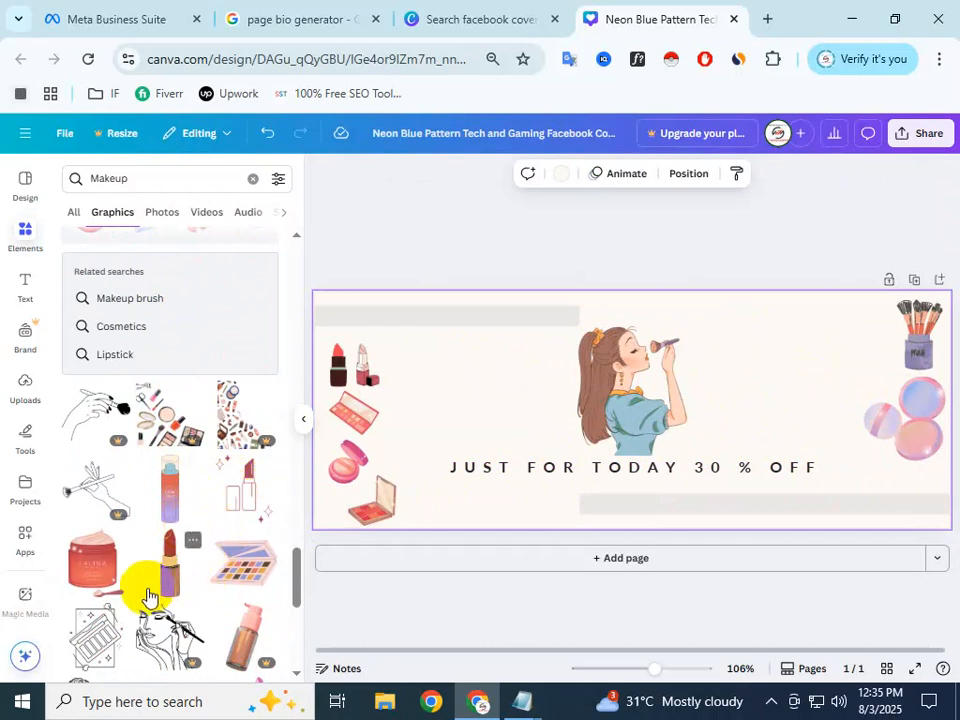
Step: Add the free four-shade brown eyeshadow palette and place it, scaled down, just past the end of the 30 % off line
scroll(199, 636, "down", 3)
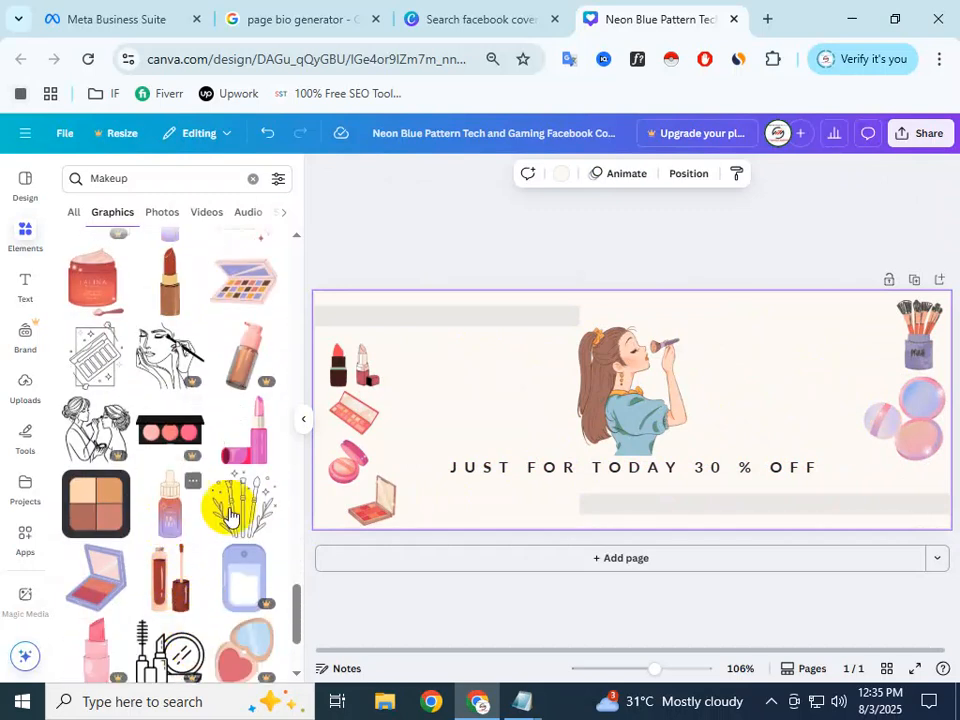
left_click(105, 517)
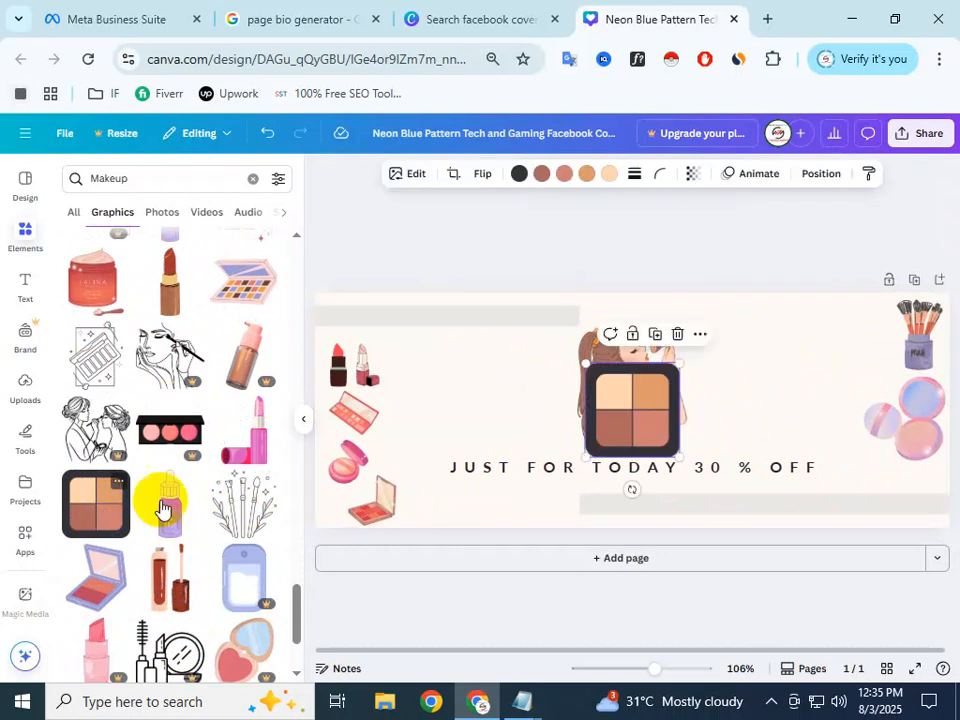
left_click_drag(683, 358, 853, 482)
left_click(810, 403)
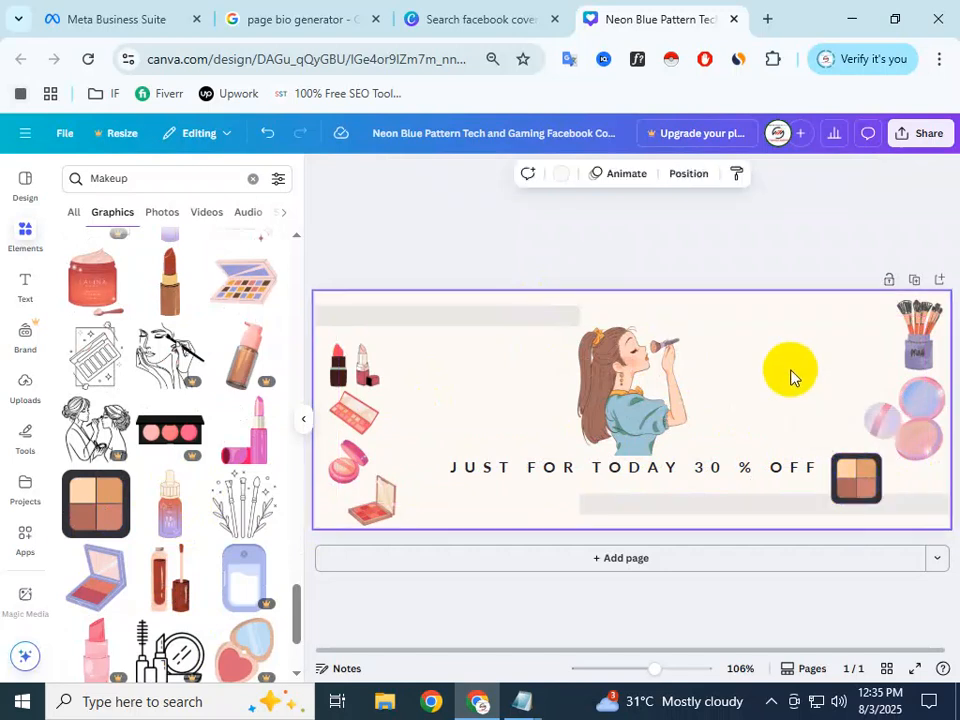
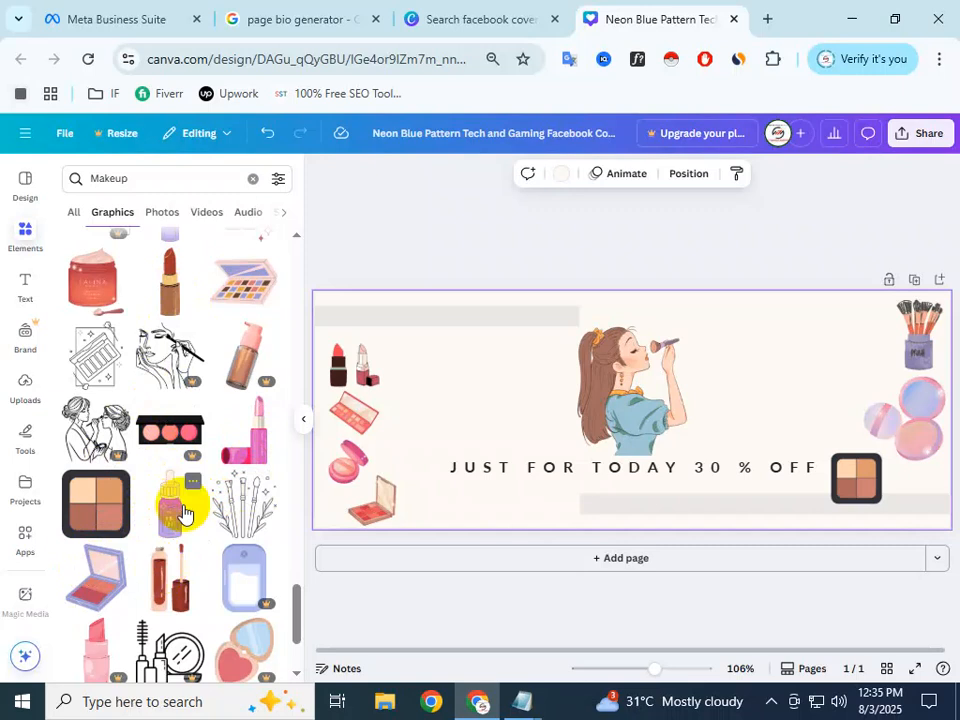
Step: Add the orange and purple dropper bottle graphic and place it beside the pink palette and round blush compact
left_click(182, 512)
left_click_drag(650, 362, 671, 371)
left_click_drag(619, 411, 409, 451)
left_click(453, 432)
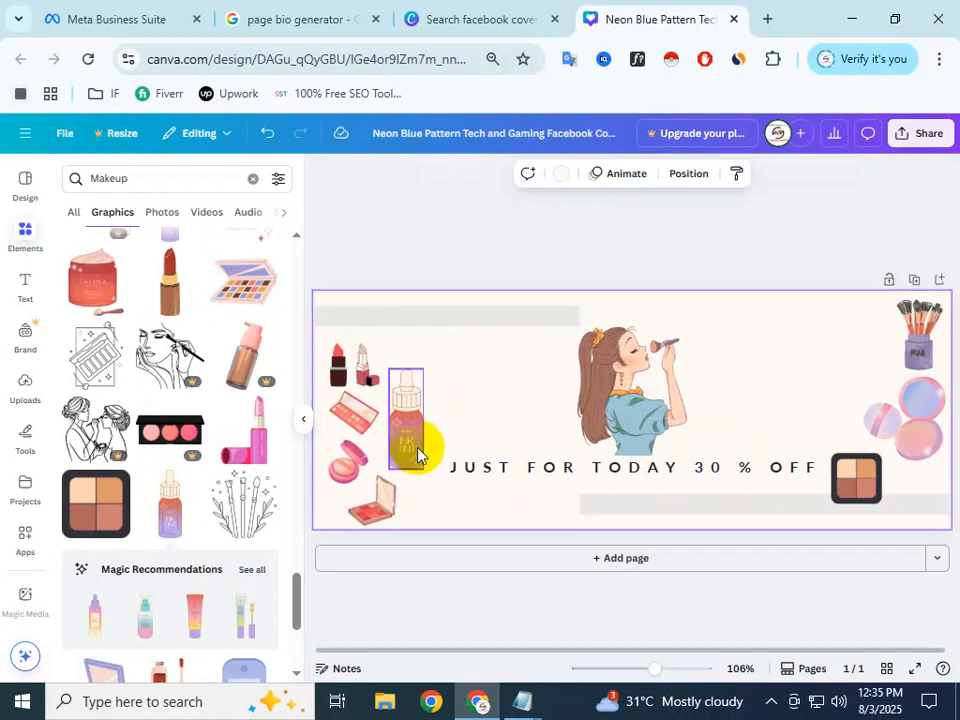
Step: Add the recommended red-to-yellow gradient cosmetic tube and place it immediately left of the brush cup
scroll(167, 514, "down", 2)
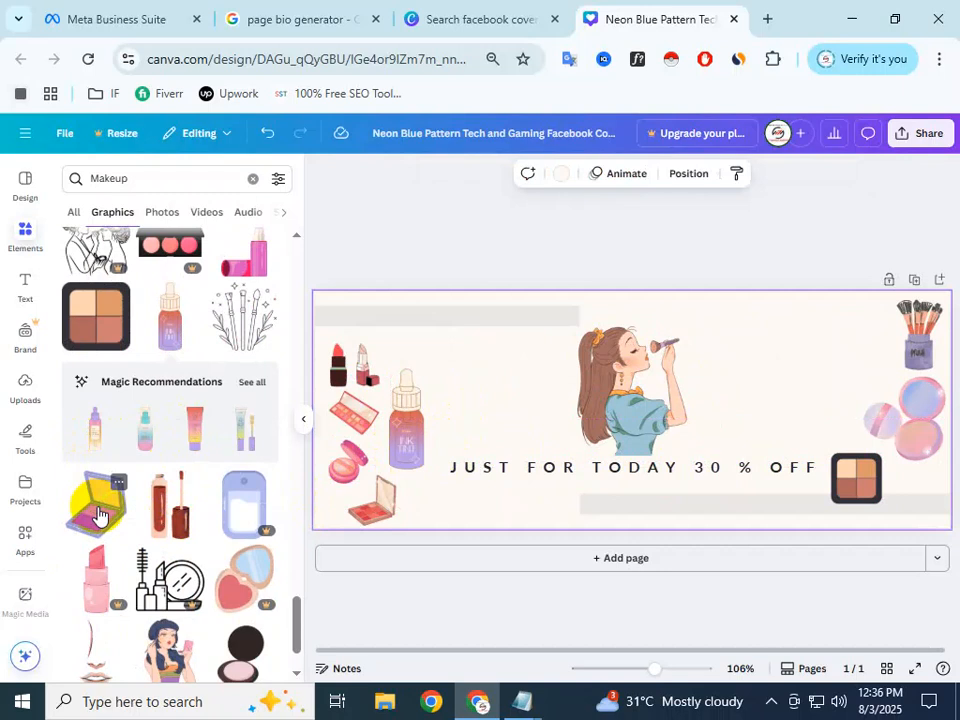
left_click(203, 437)
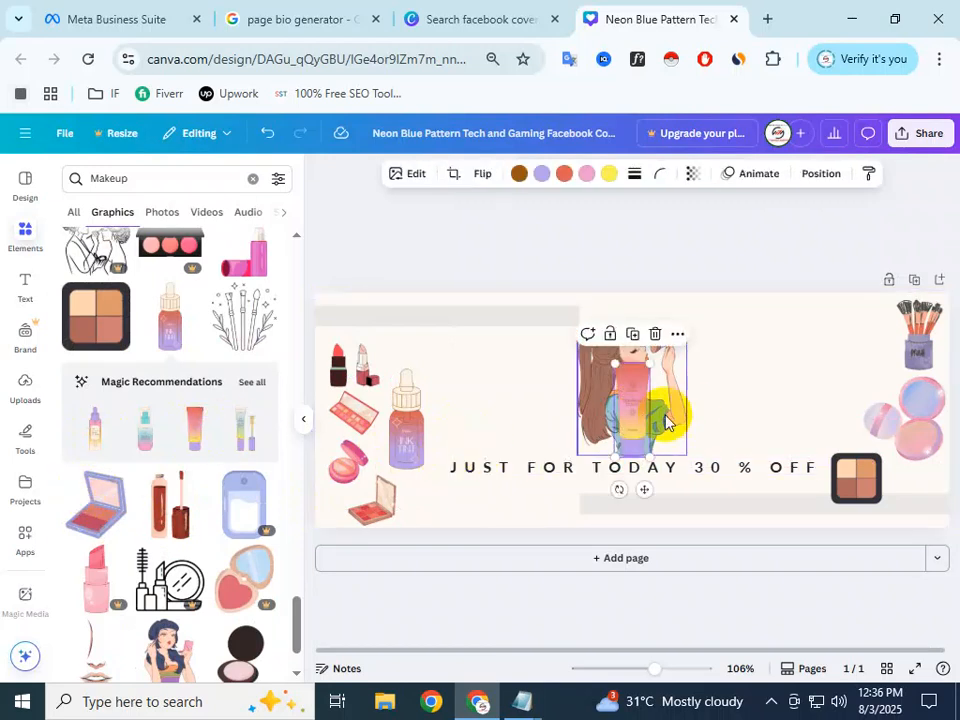
mouse_move(643, 420)
left_mouse_down()
mouse_move(921, 392)
mouse_move(860, 347)
mouse_move(883, 349)
left_mouse_up()
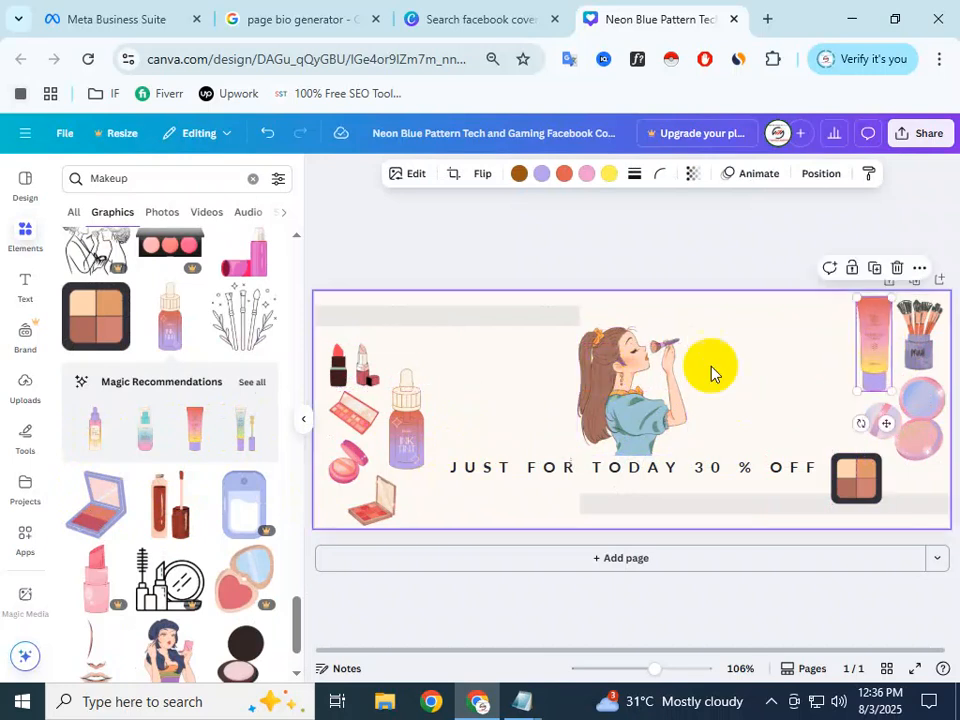
left_click(784, 381)
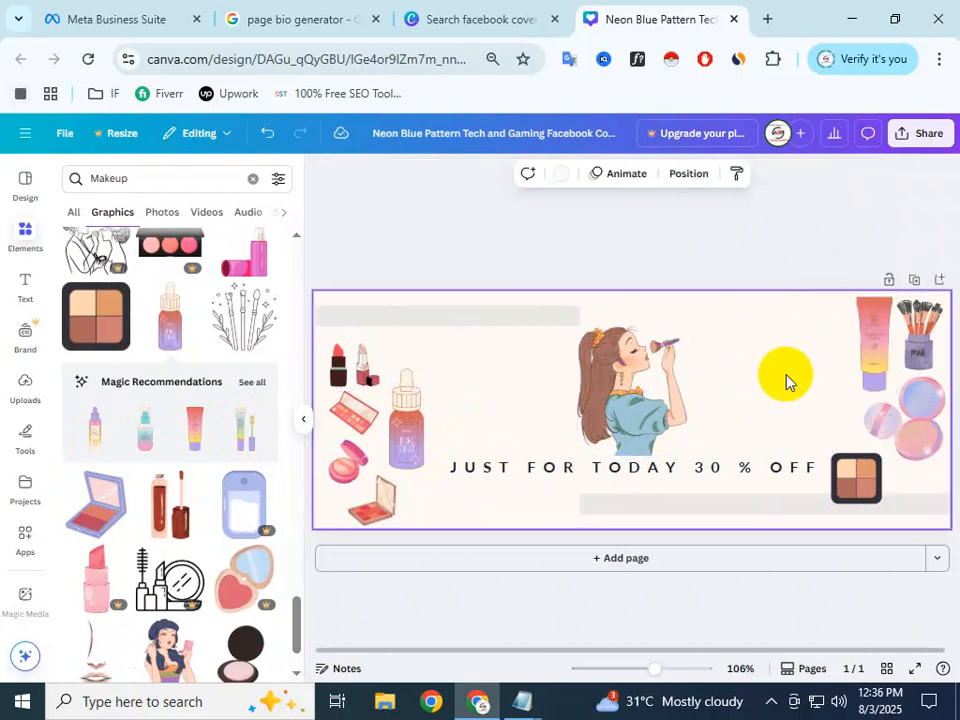
Step: Add the pastel tube with mascara wand beside the dropper bottle and the turquoise pump bottle left of the round pastel compacts
left_click(247, 444)
left_click_drag(621, 407, 447, 379)
left_click(152, 440)
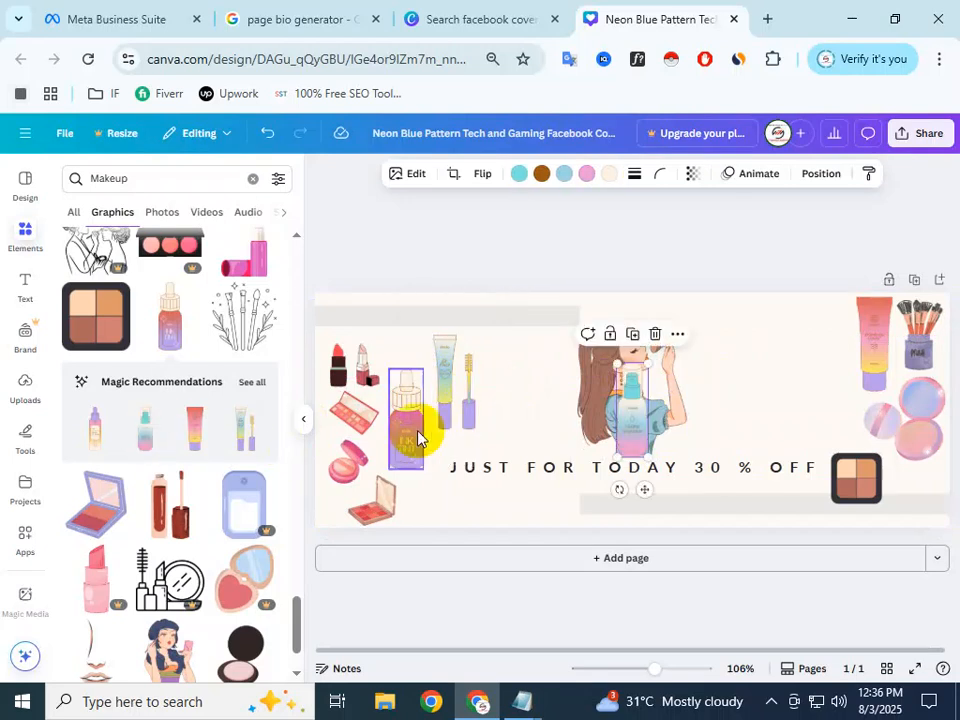
left_click_drag(631, 421, 830, 400)
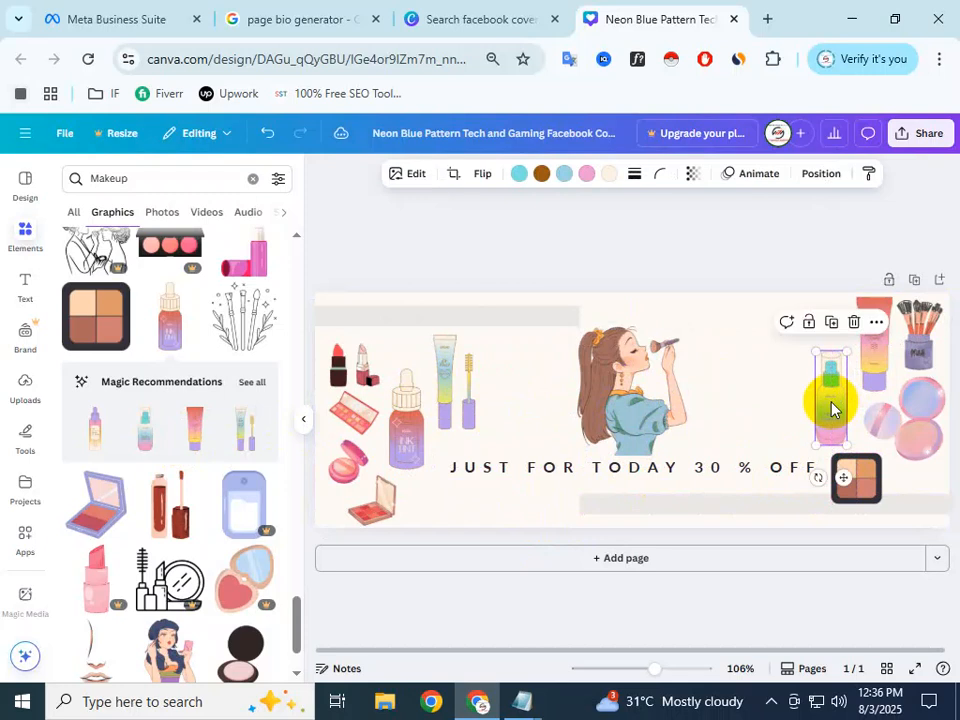
left_click(823, 612)
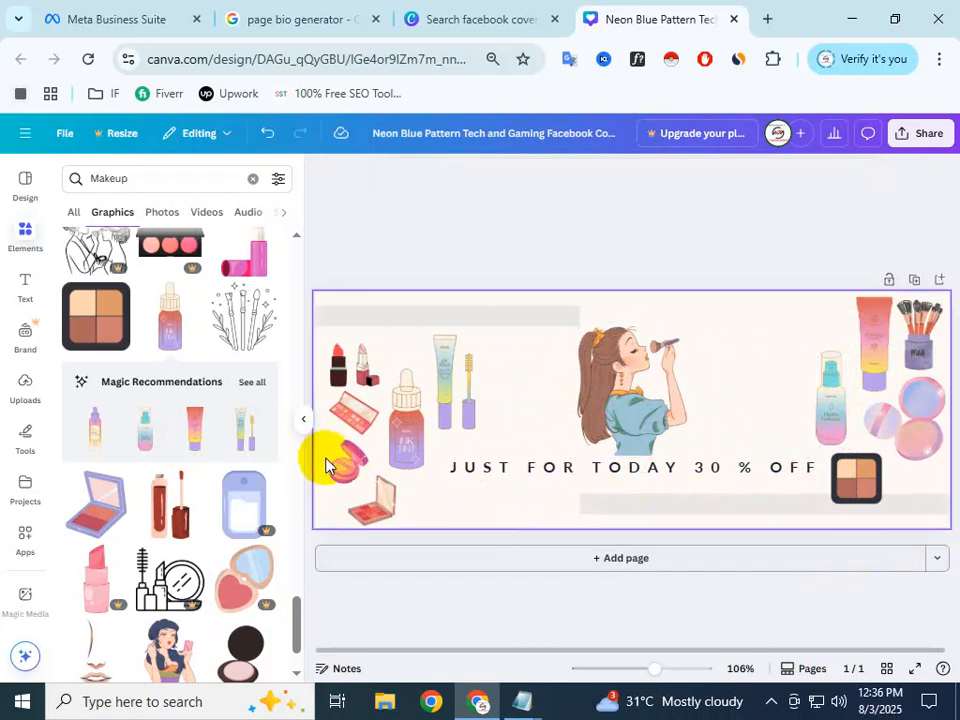
Step: Add the free pink-handled makeup brush and place it, scaled down, beside the square red blush palette near the cover's lower edge
scroll(238, 572, "down", 3)
scroll(240, 576, "down", 3)
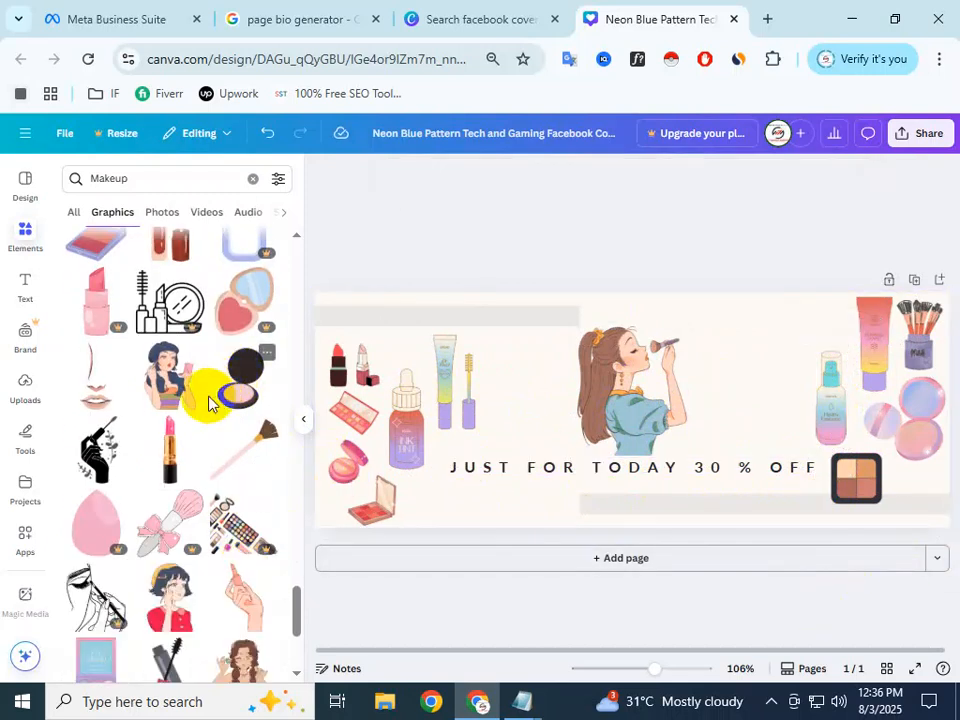
scroll(235, 398, "down", 2)
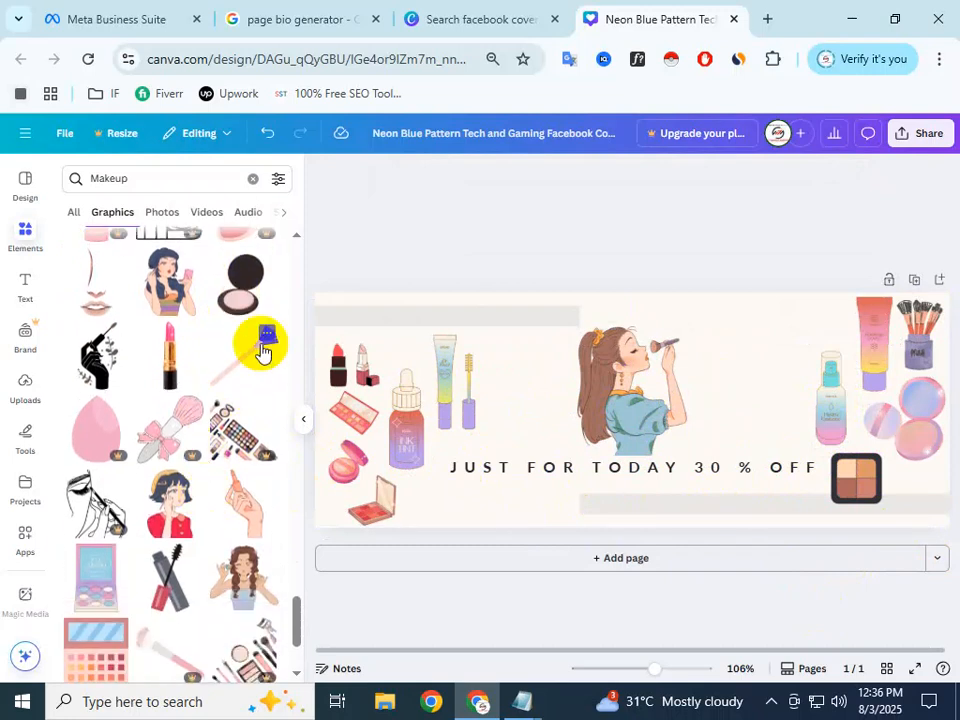
left_click(262, 352)
mouse_move(716, 416)
left_mouse_down()
mouse_move(810, 390)
mouse_move(746, 403)
mouse_move(729, 429)
mouse_move(643, 418)
mouse_move(428, 508)
mouse_move(436, 498)
mouse_move(436, 512)
left_mouse_up()
left_click(555, 395)
Step: Add the graphic of a hand holding a red compact in the cover's lower right corner, scaled down, and shift the brown palette beside it
scroll(222, 400, "down", 2)
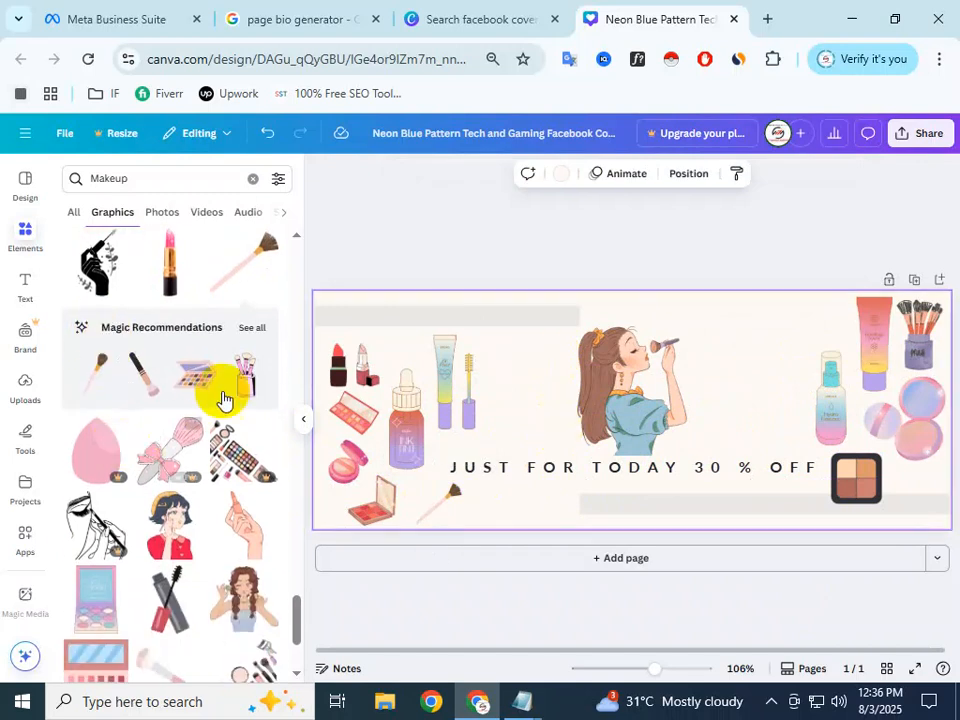
scroll(210, 480, "down", 3)
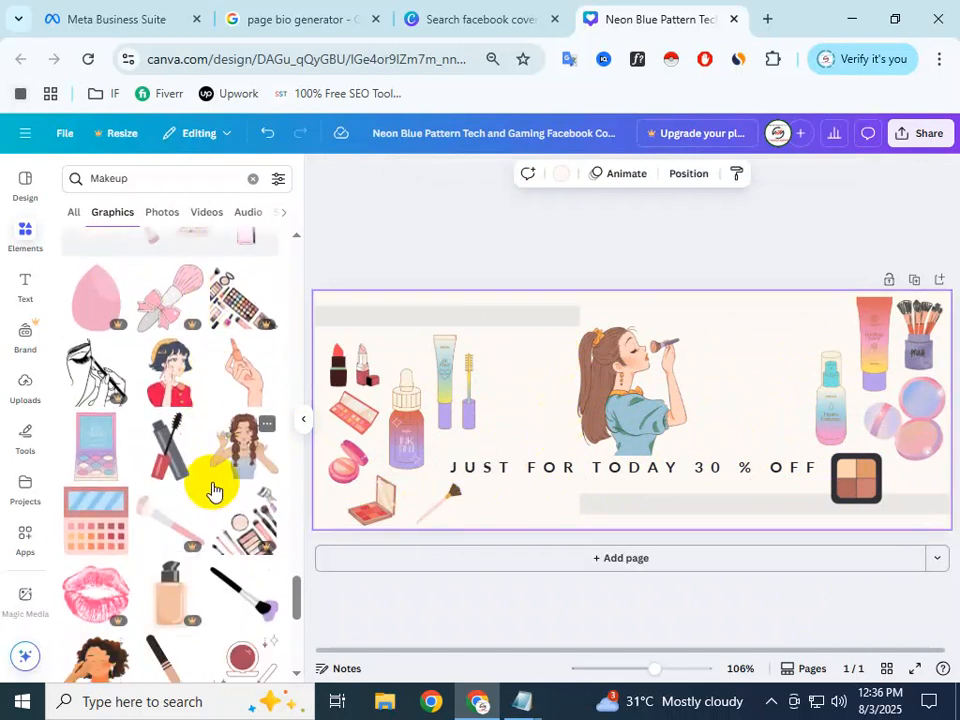
scroll(213, 490, "down", 5)
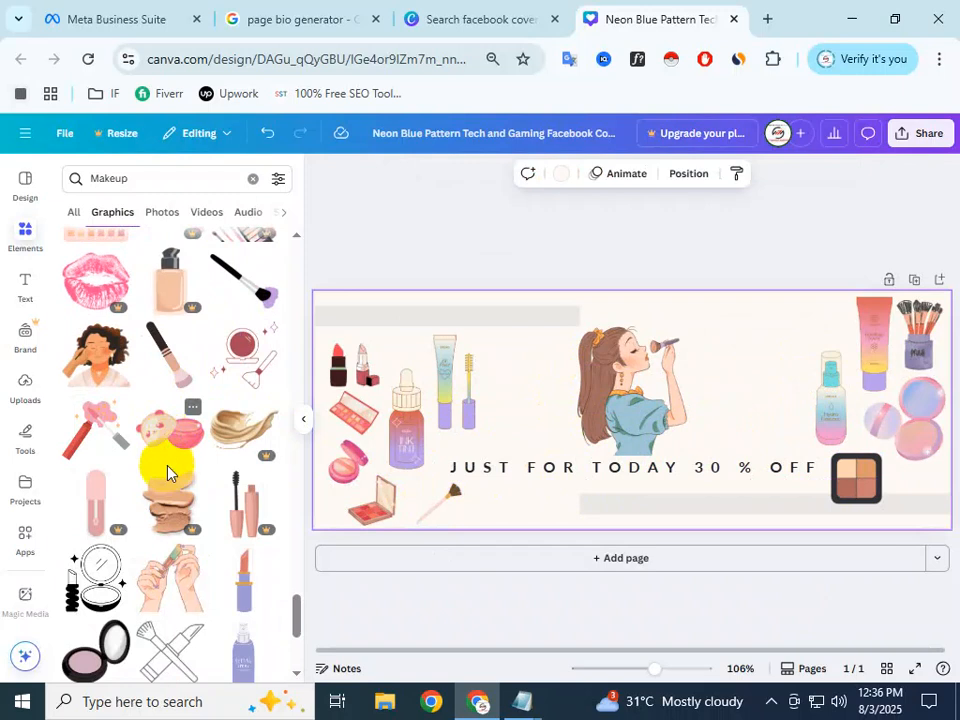
scroll(238, 492, "down", 2)
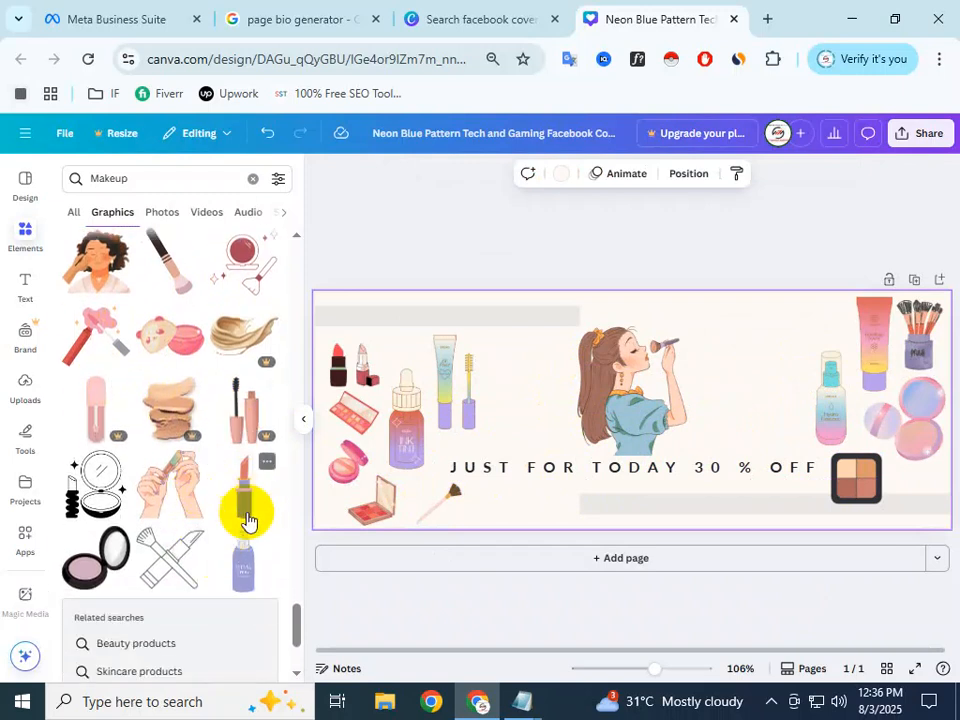
left_click(608, 421)
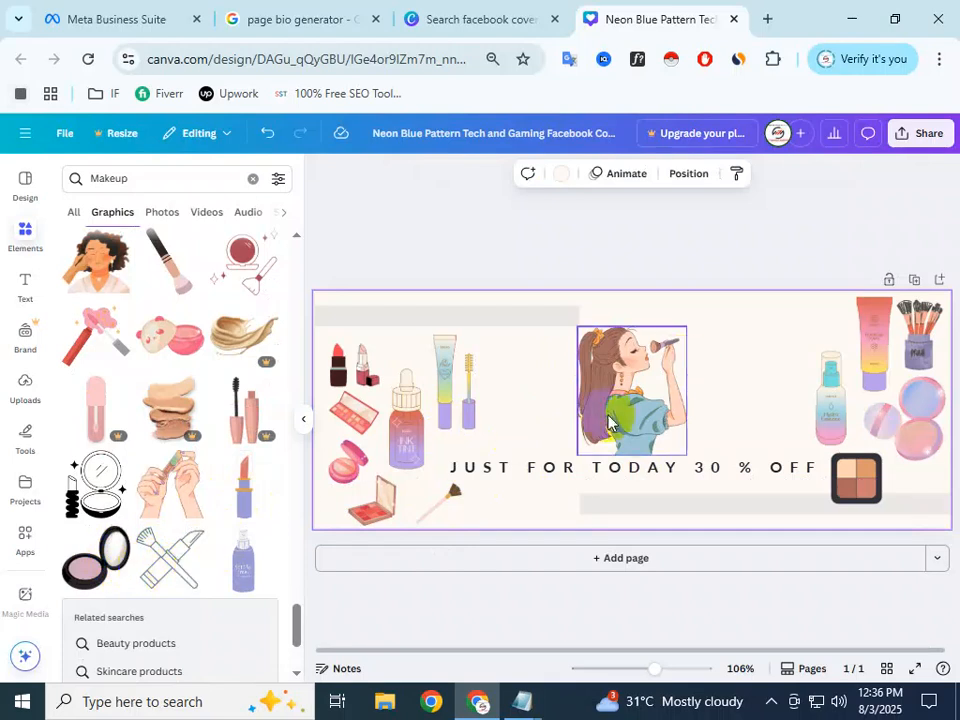
scroll(228, 525, "down", 4)
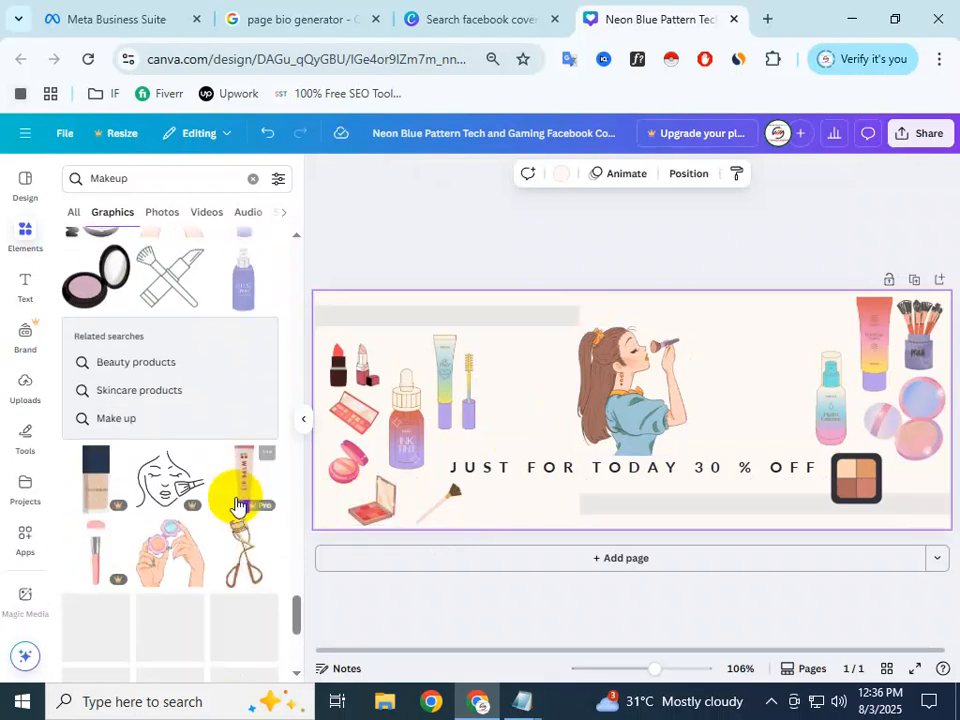
scroll(237, 505, "down", 3)
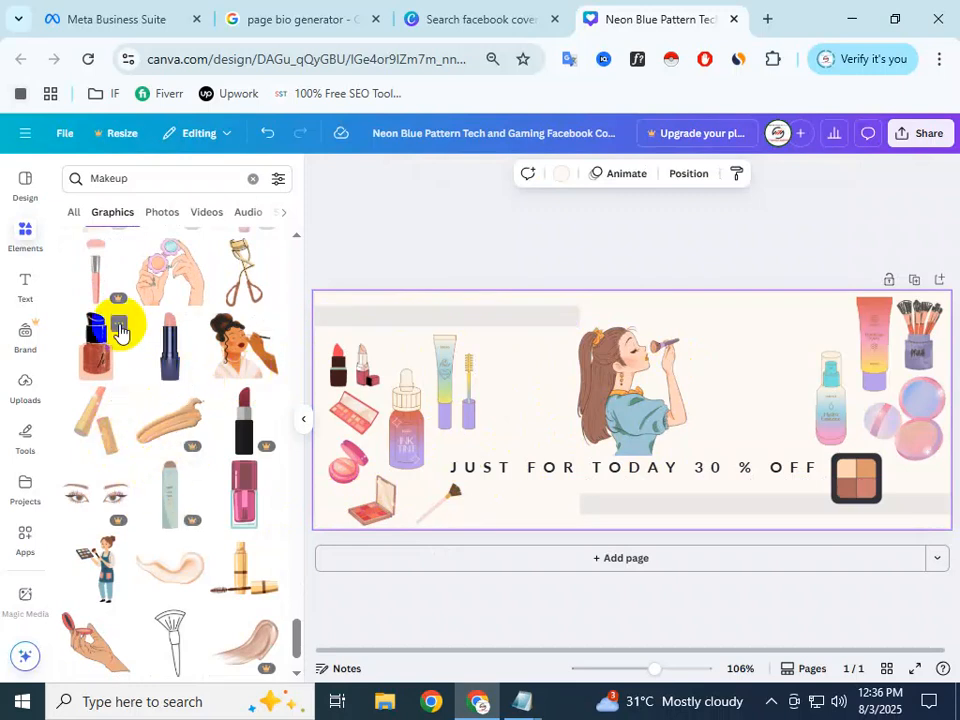
scroll(197, 514, "down", 3)
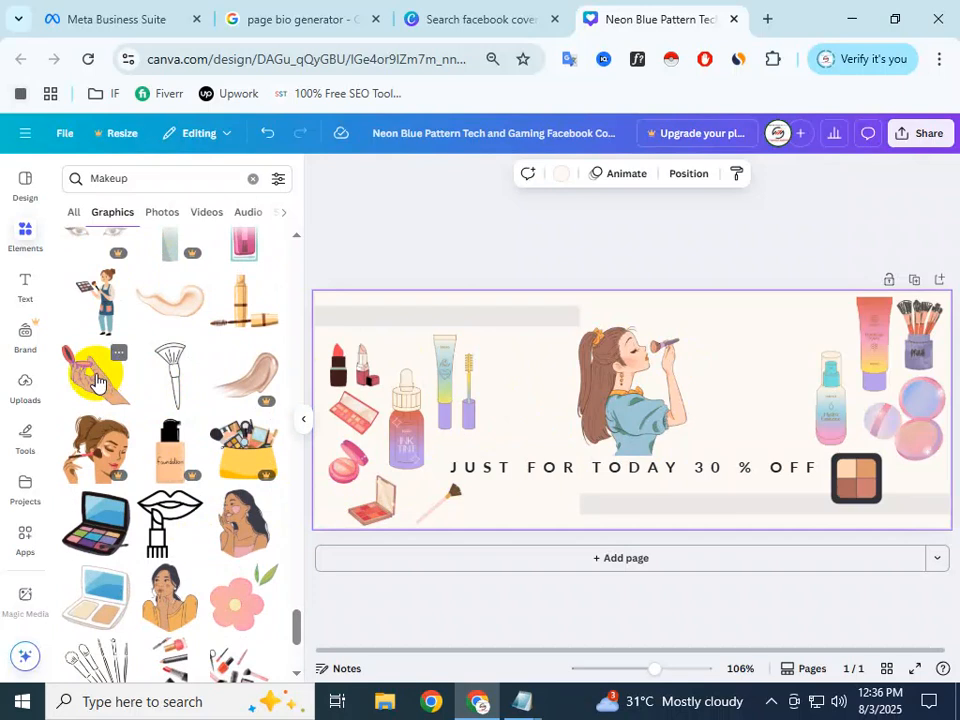
left_click(96, 380)
left_click_drag(628, 402, 774, 328)
left_click_drag(834, 369, 852, 487)
left_click(754, 418)
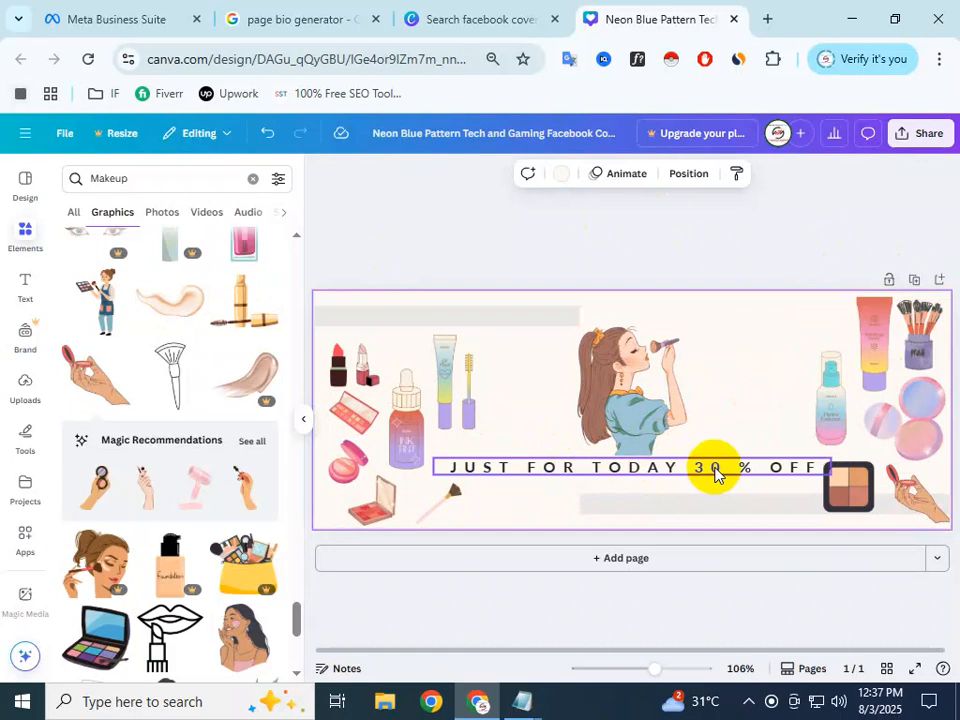
Step: Enlarge the illustration of the woman with the brush so it reaches from the cover's upper edge down to the discount line
left_click(622, 360)
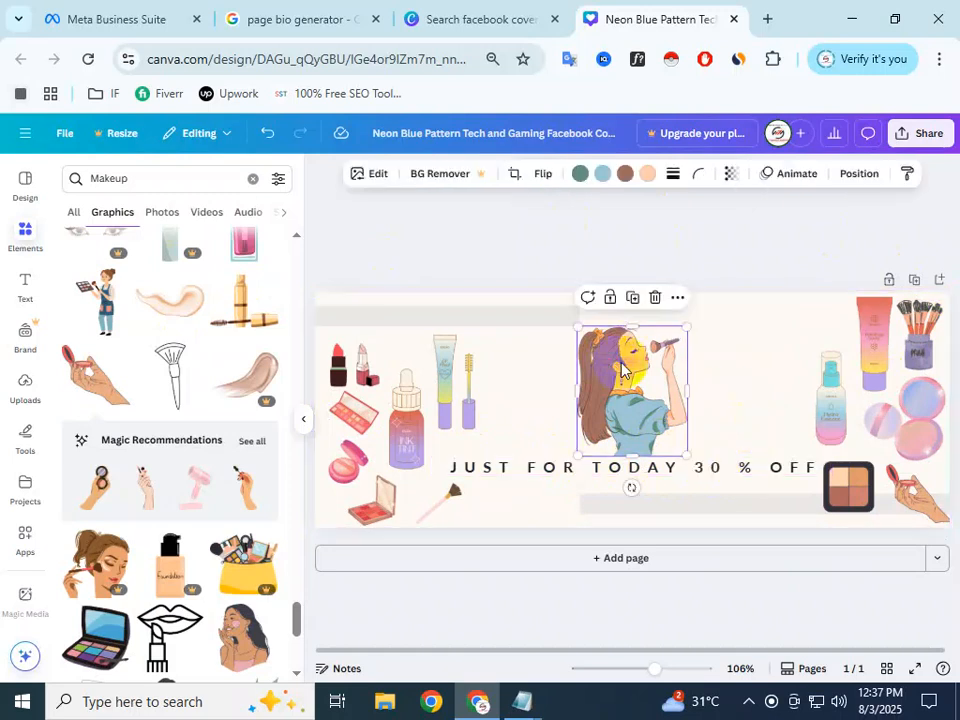
left_click_drag(688, 326, 741, 317)
left_click(722, 330)
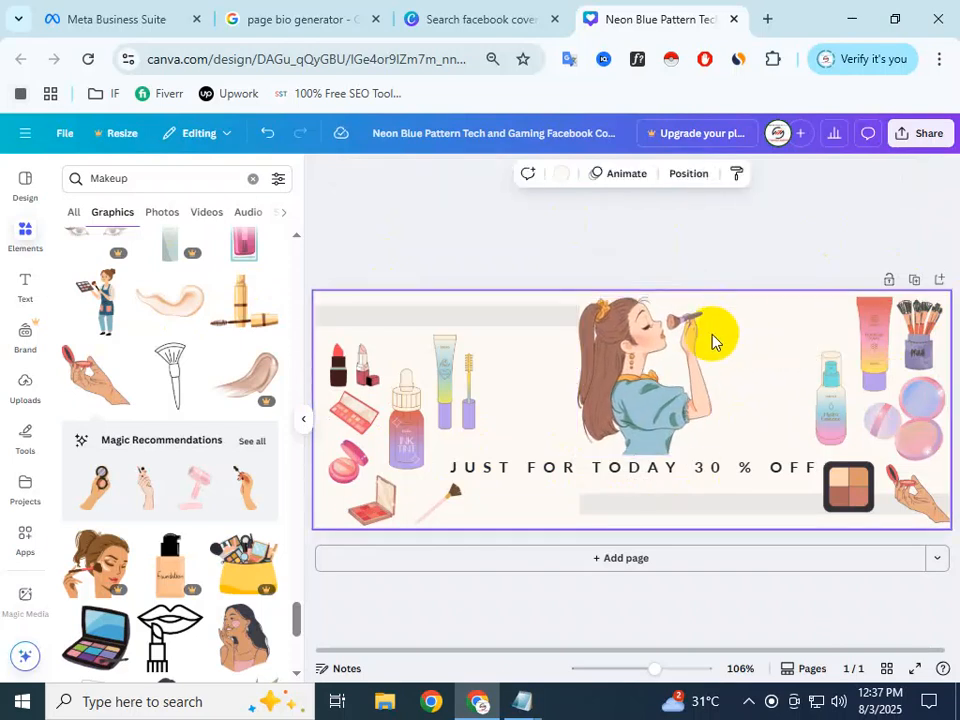
left_click(590, 361)
mouse_move(573, 370)
left_mouse_down()
mouse_move(540, 369)
mouse_move(578, 370)
left_mouse_up()
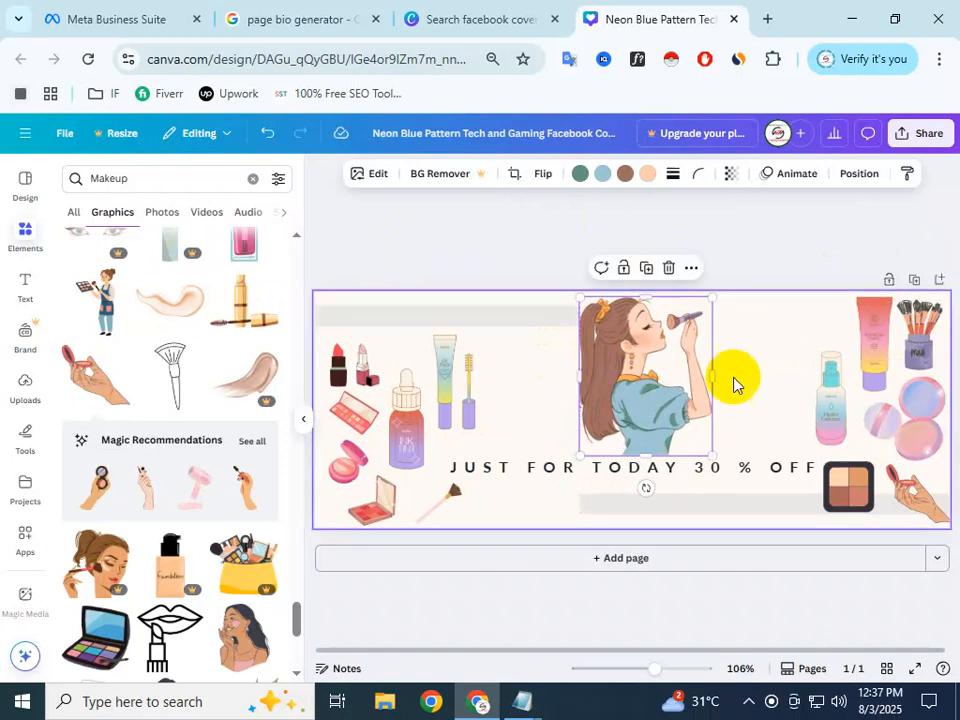
left_click(752, 381)
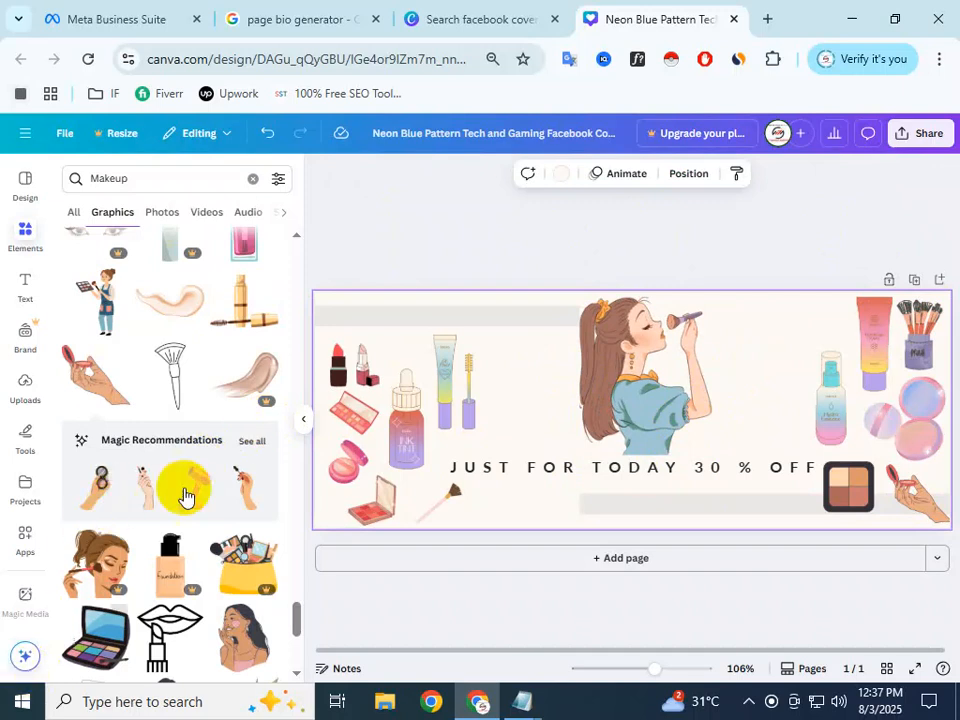
Step: Add a heading reading "Marketing King" and place it centrally beneath the discount line
left_click(20, 192)
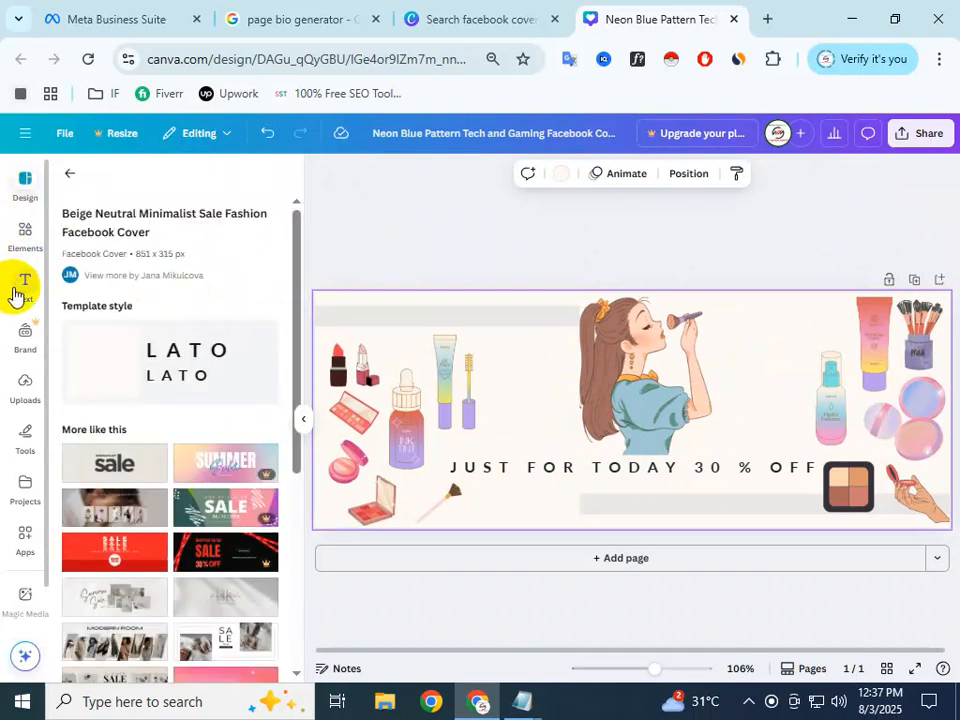
left_click(18, 292)
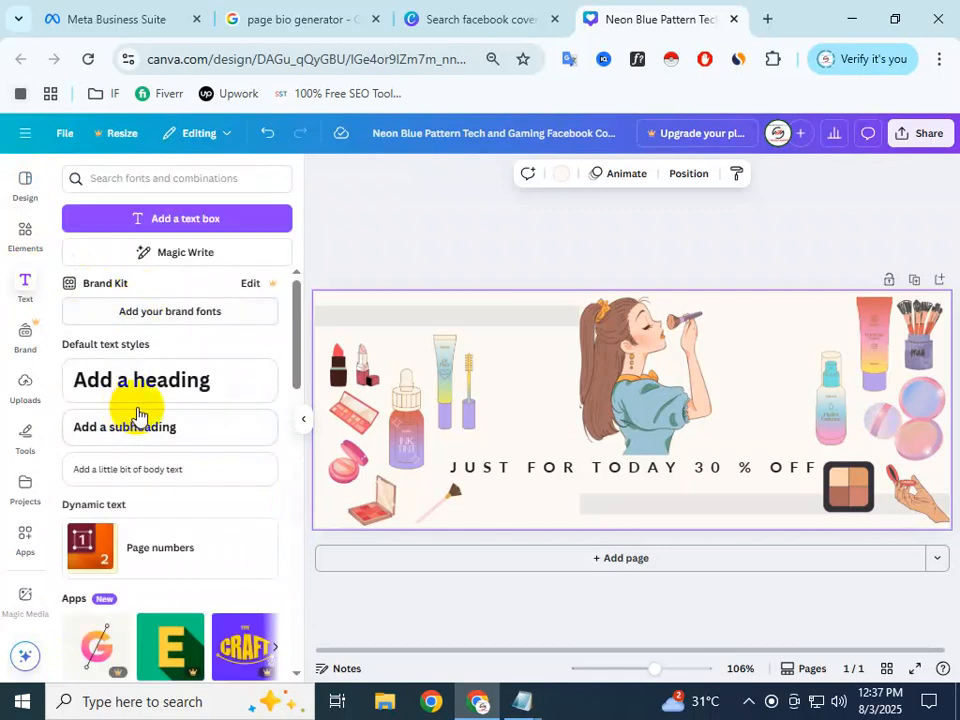
left_click(177, 396)
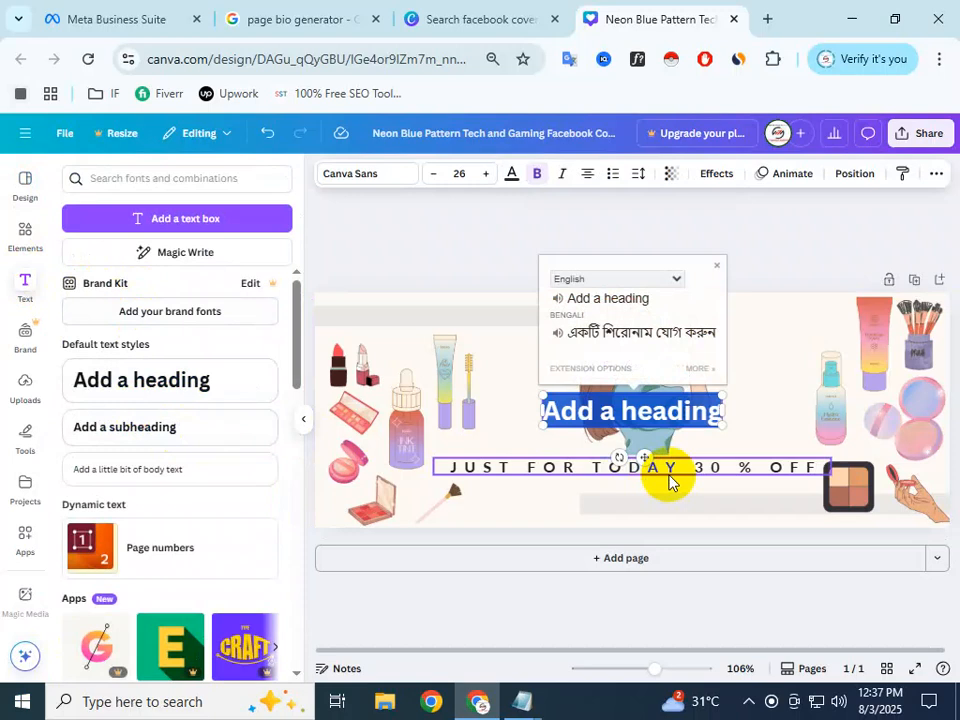
type("Marketing")
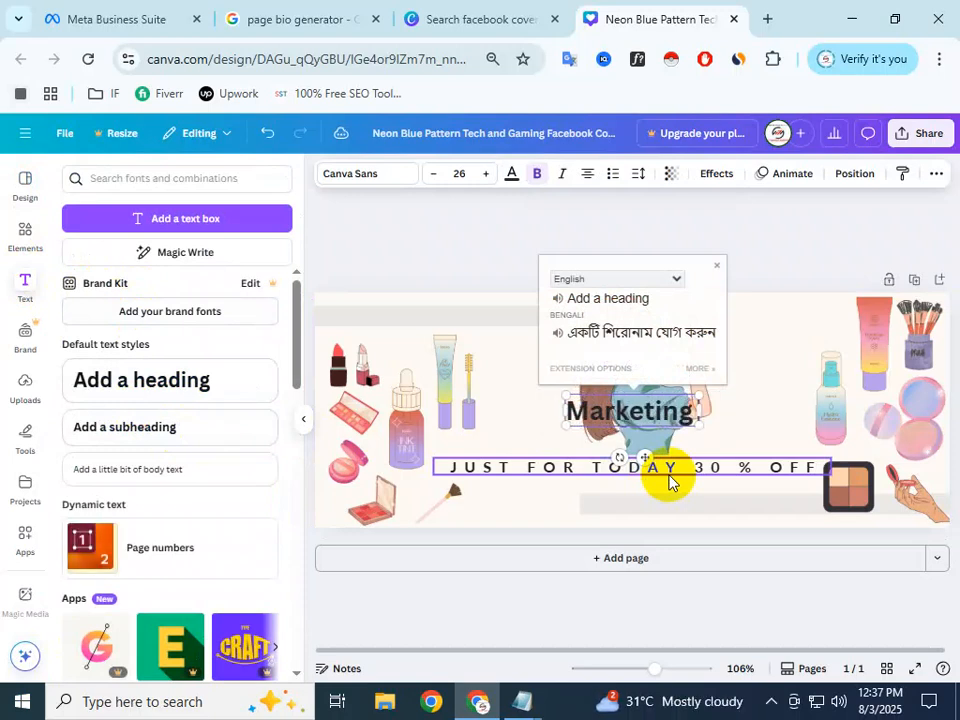
type(" King")
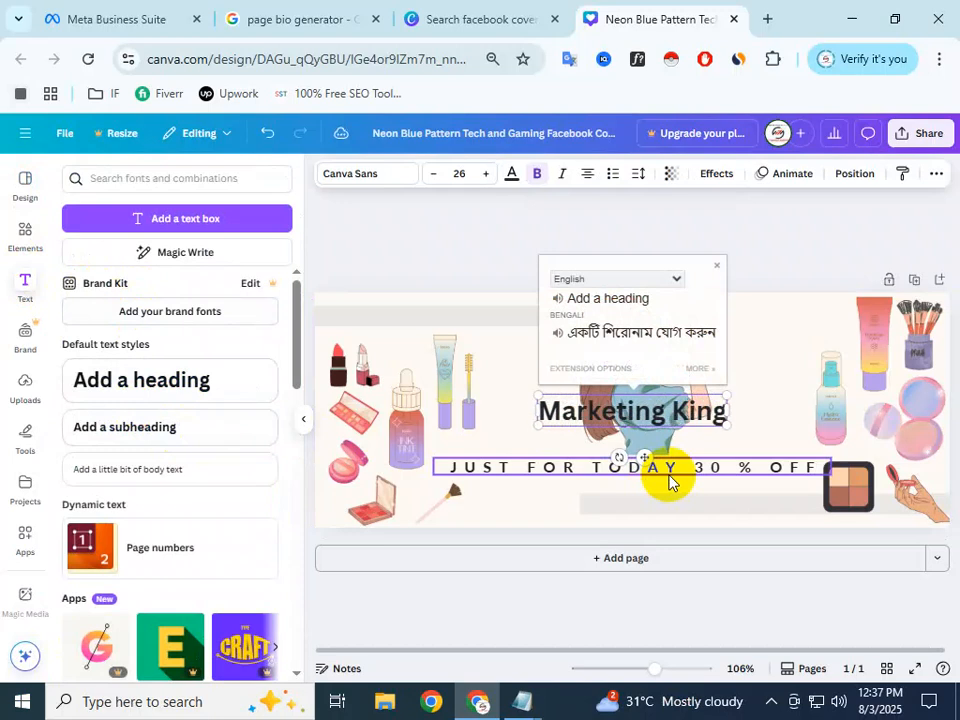
left_click(739, 422)
left_click_drag(688, 418, 673, 497)
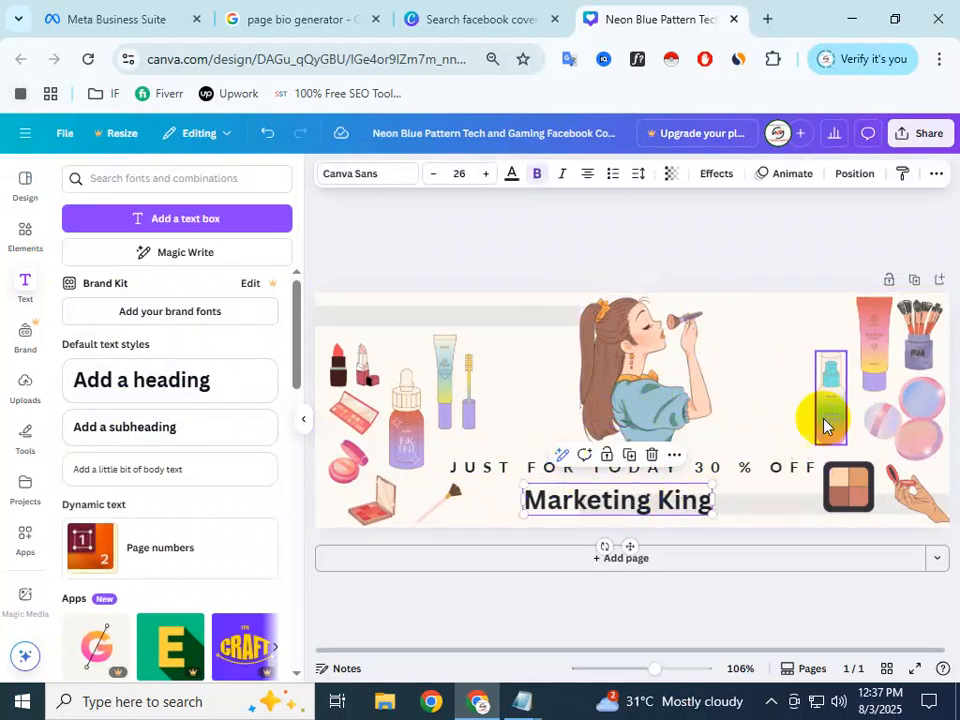
left_click(784, 368)
Step: Try the DM Sans, Bricolage Grotesque, Alice, League Spartan, Arimo and Canva Sans fonts on the "Marketing King" heading
left_click(643, 500)
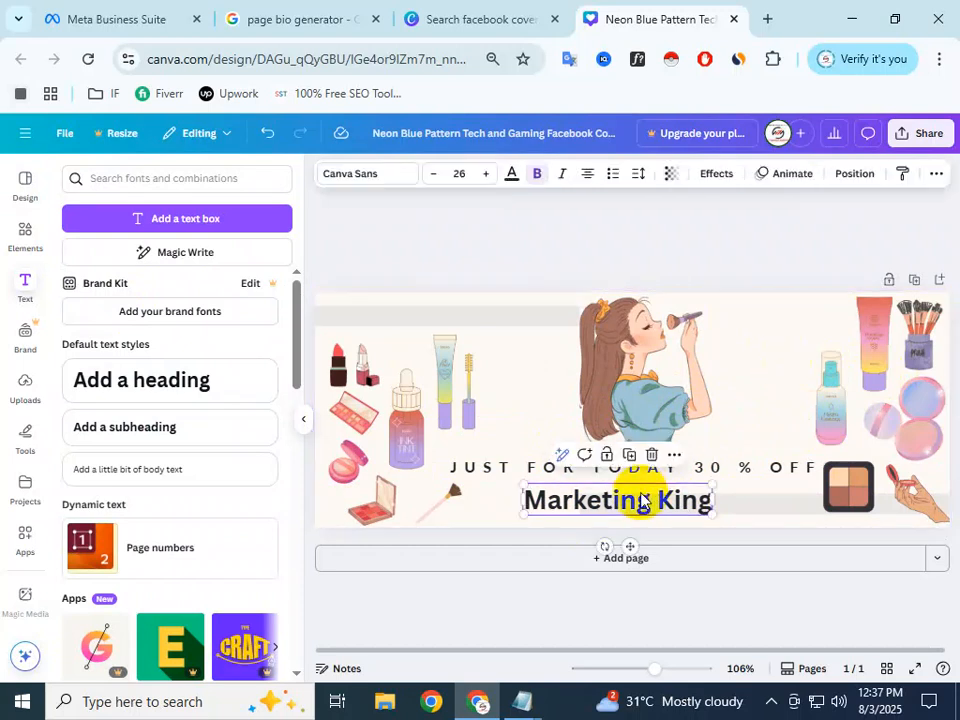
left_click(405, 186)
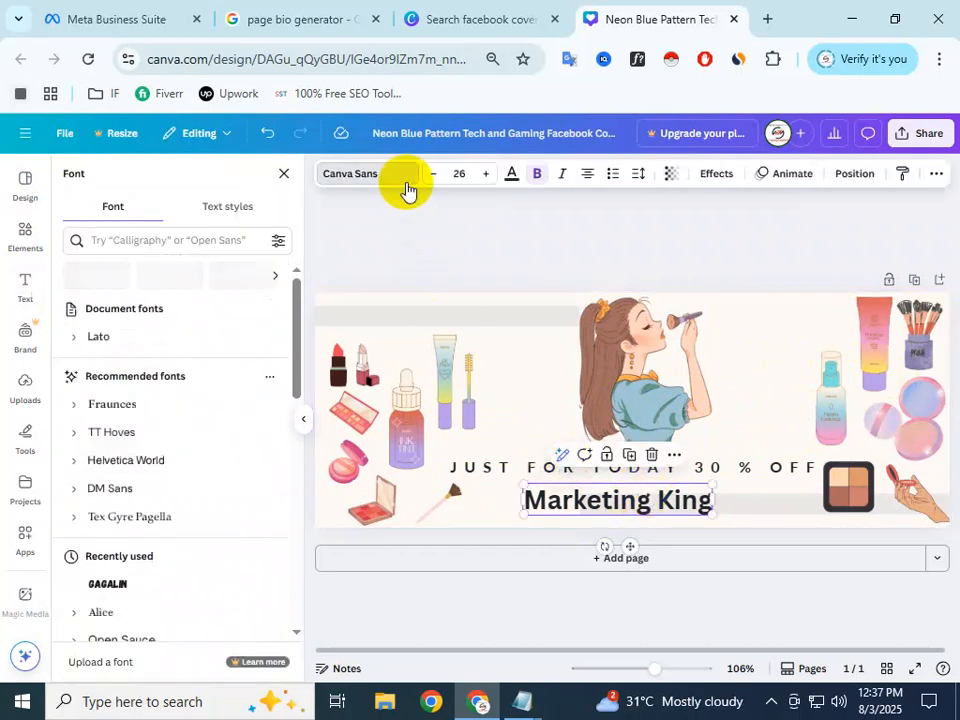
scroll(143, 420, "down", 1)
left_click(112, 394)
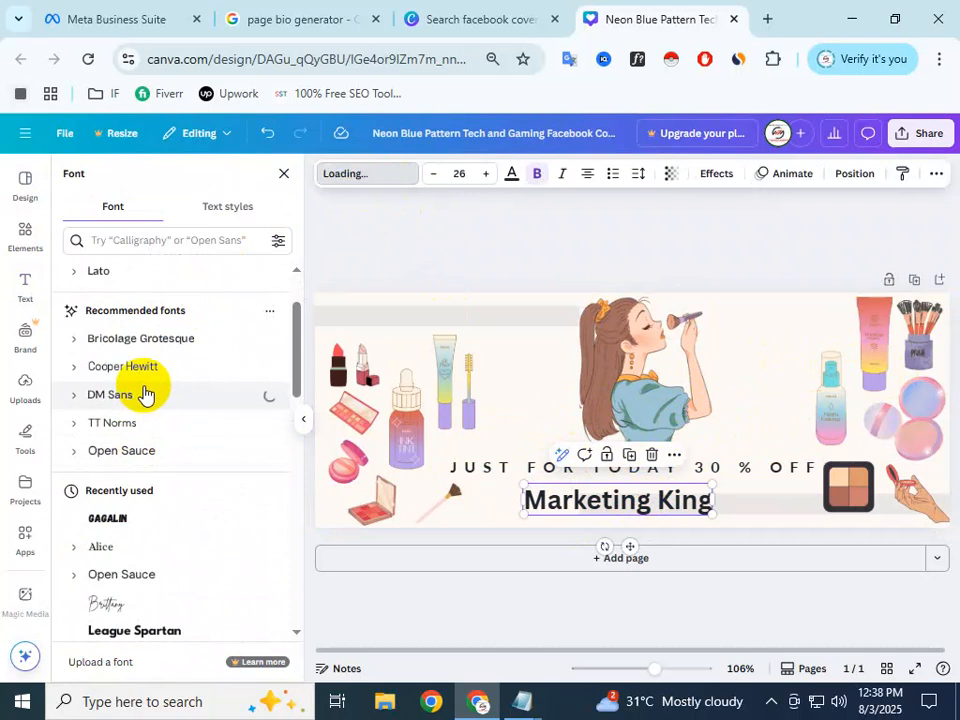
left_click(157, 338)
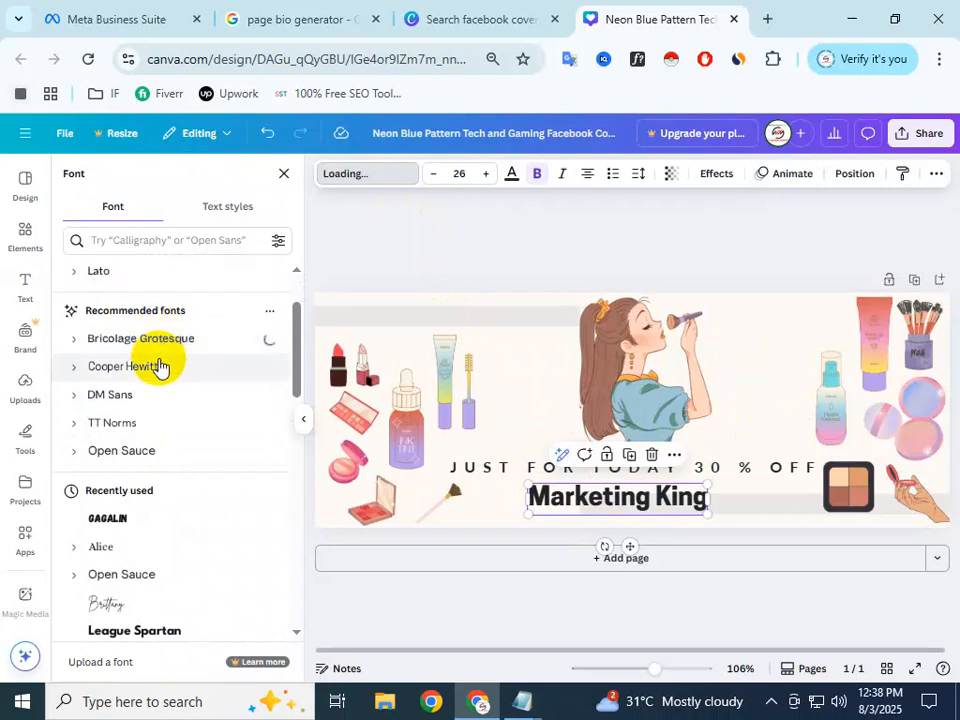
scroll(155, 425, "down", 2)
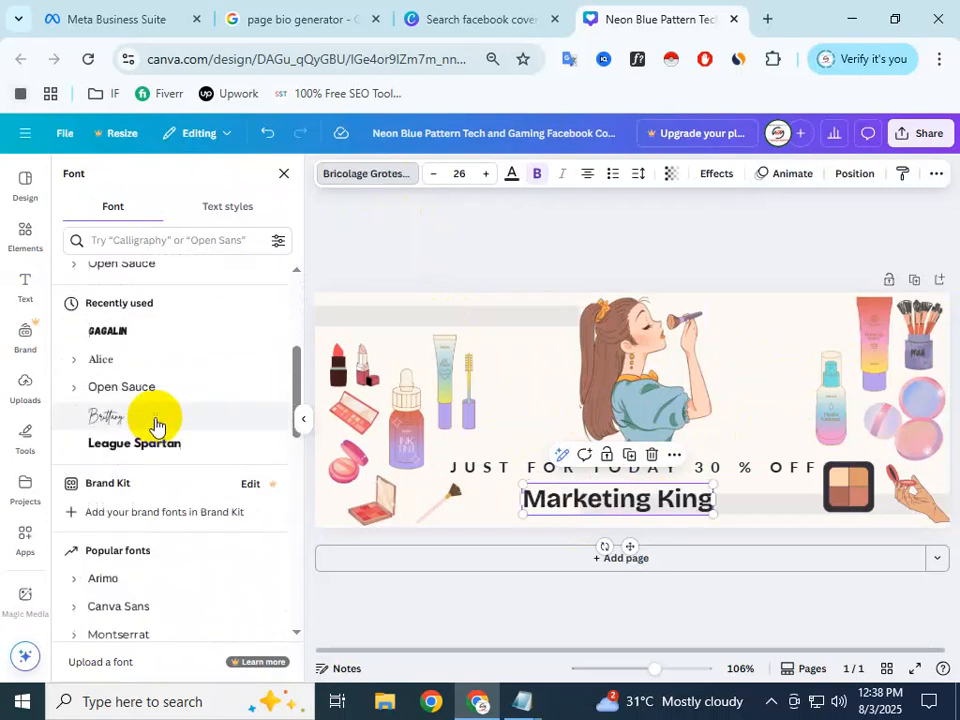
left_click(143, 362)
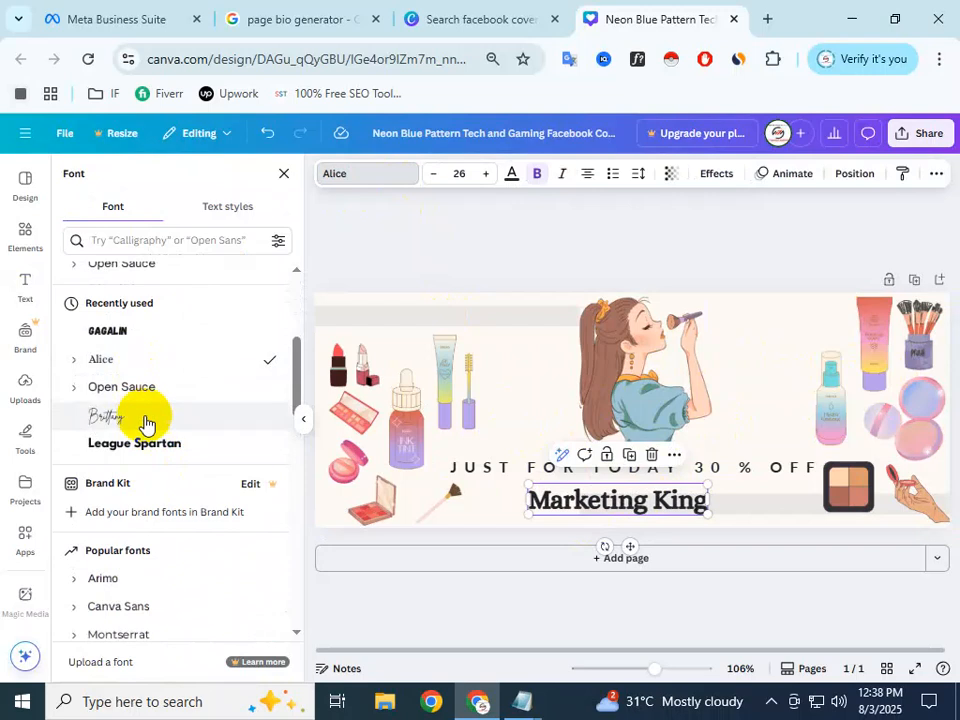
scroll(143, 450, "down", 1)
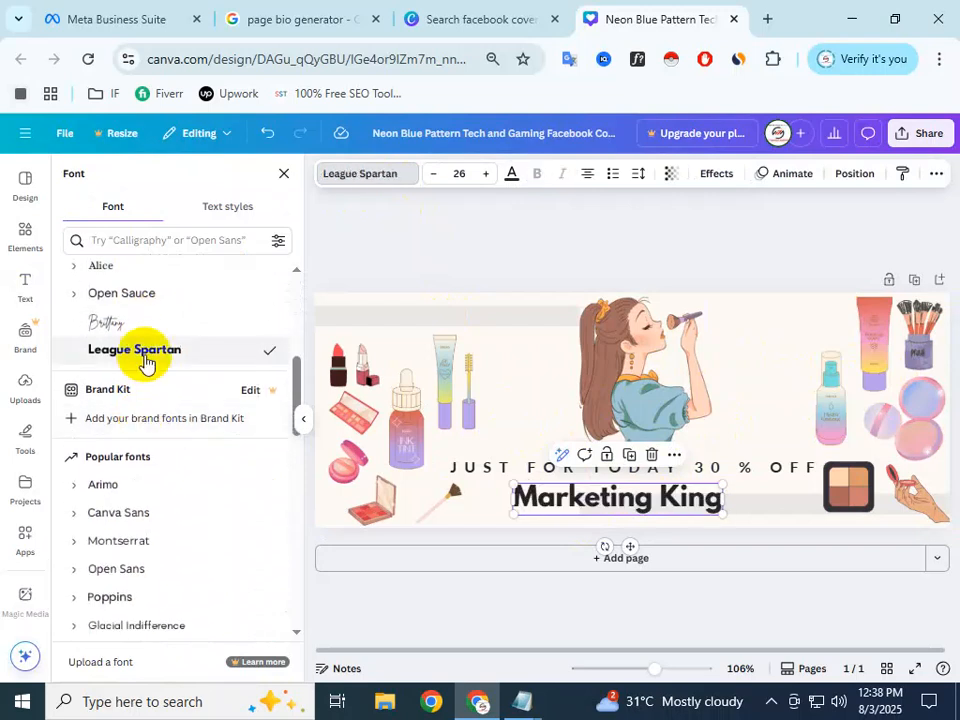
scroll(139, 422, "down", 1)
left_click(141, 396)
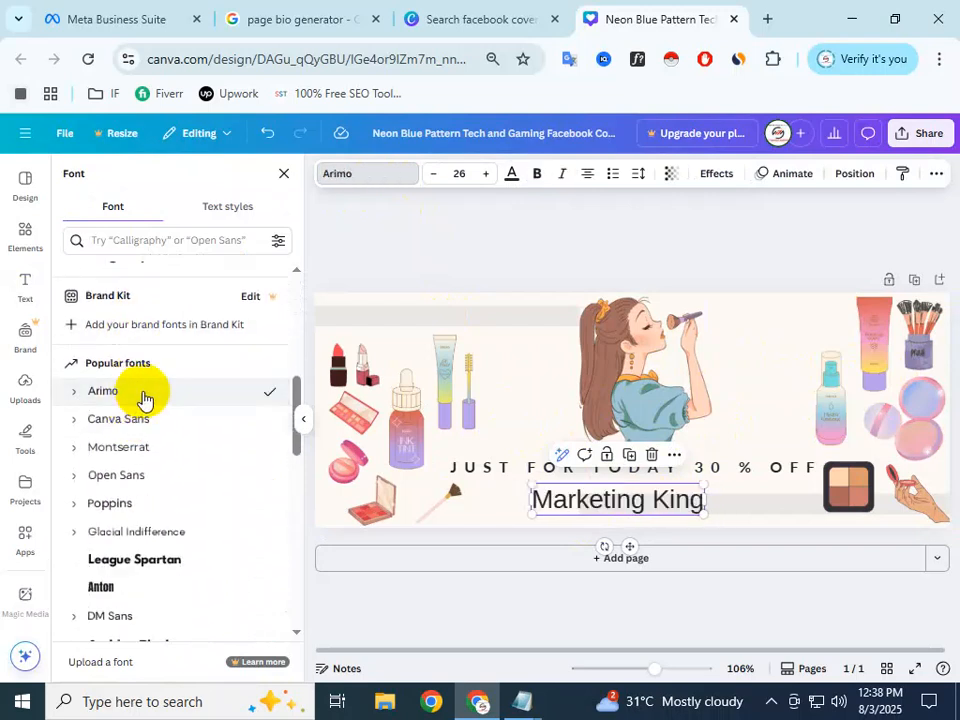
left_click(140, 424)
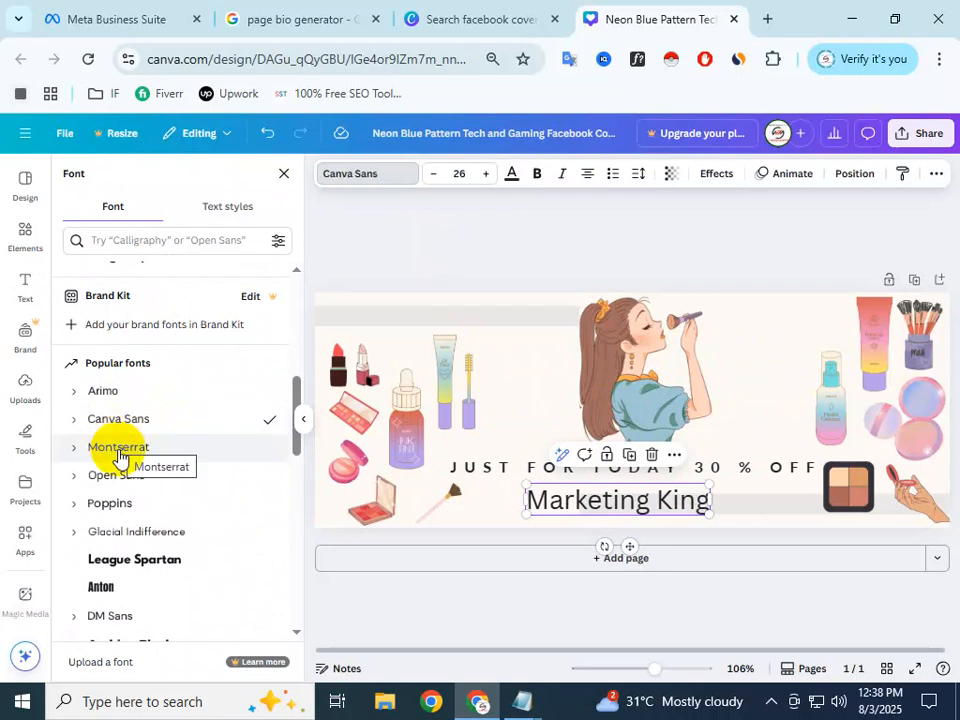
Step: Try the Gagalin, Moontime, Comic Sans, Shrikhand and Horizon fonts on the "Marketing King" heading
scroll(118, 452, "down", 2)
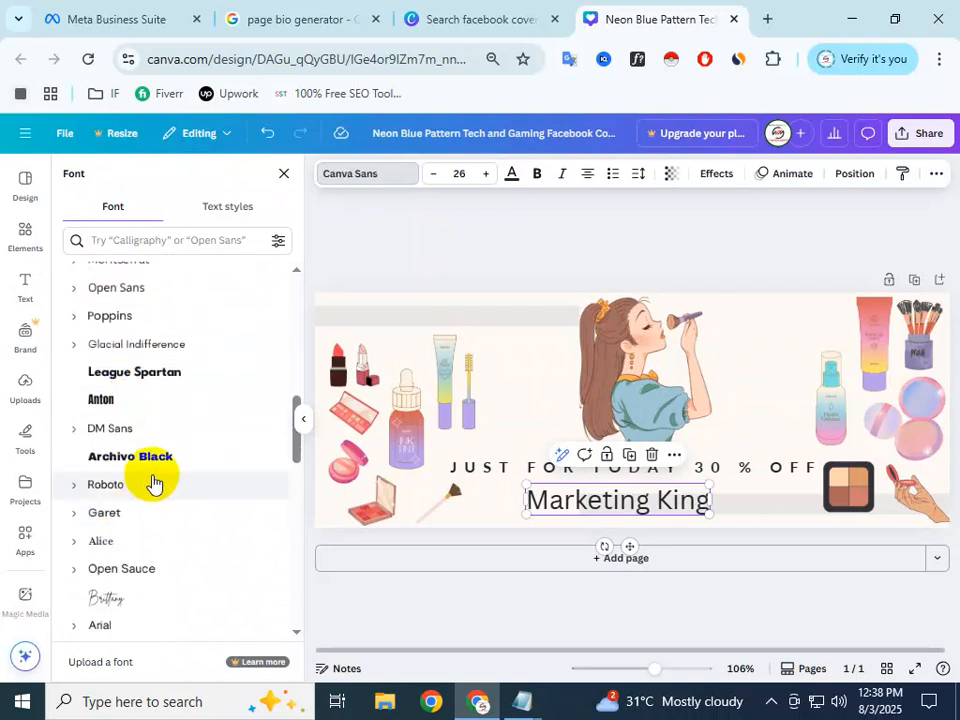
scroll(115, 570, "down", 1)
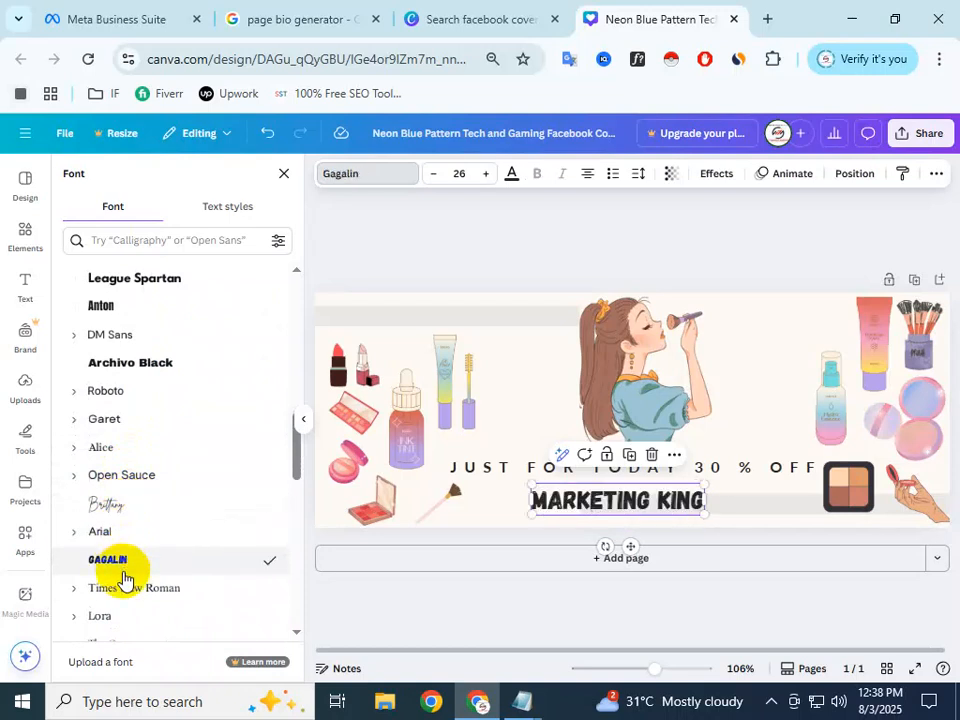
scroll(122, 578, "down", 1)
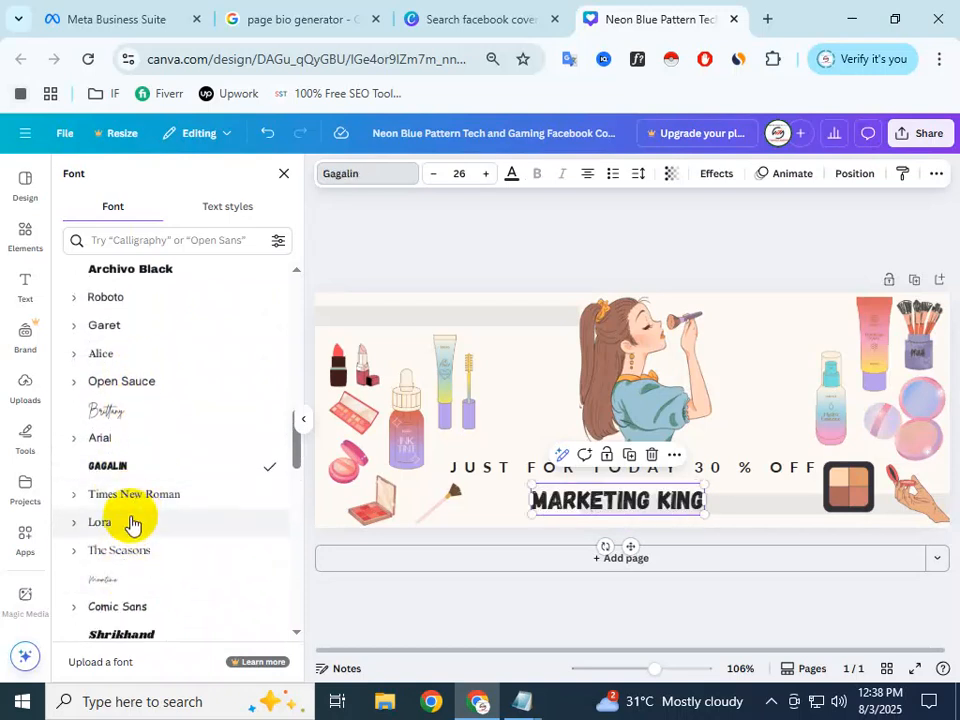
scroll(128, 558, "down", 3)
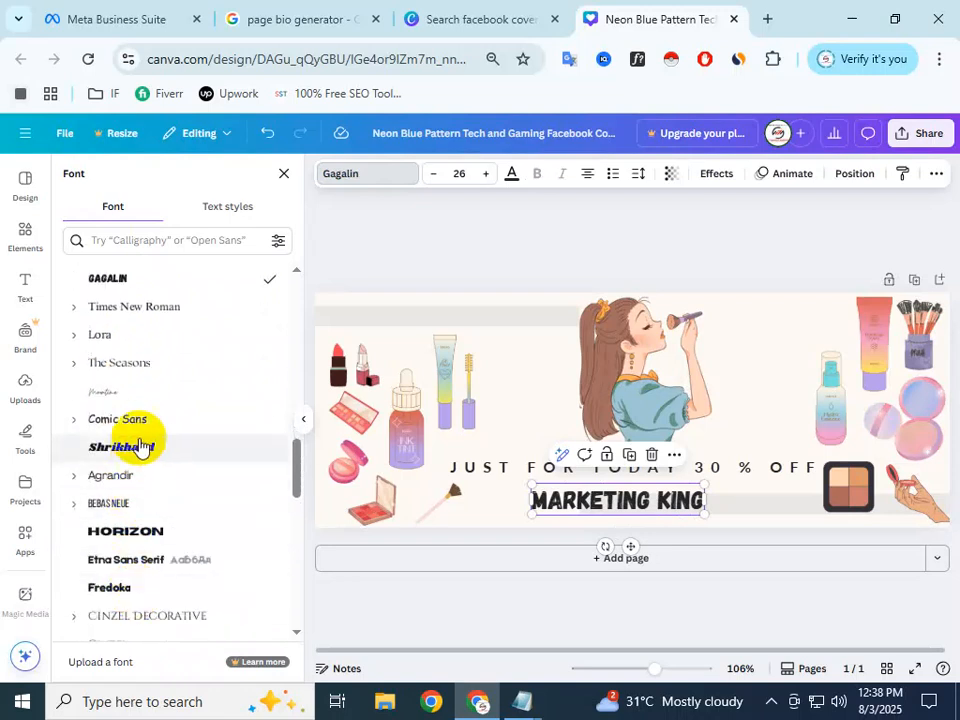
left_click(141, 427)
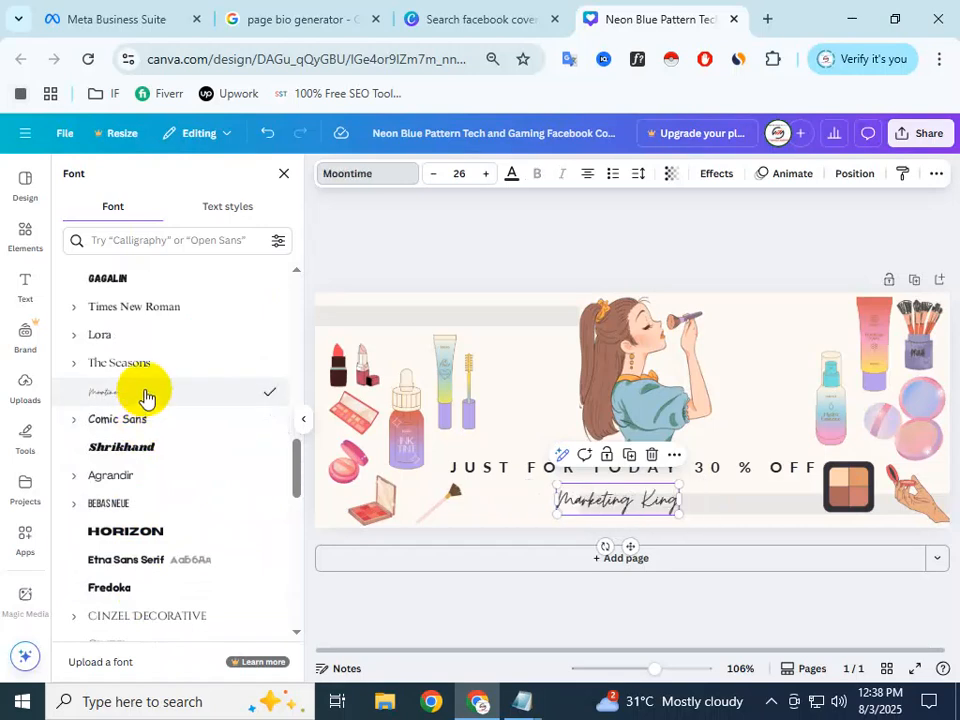
left_click(129, 421)
left_click(135, 457)
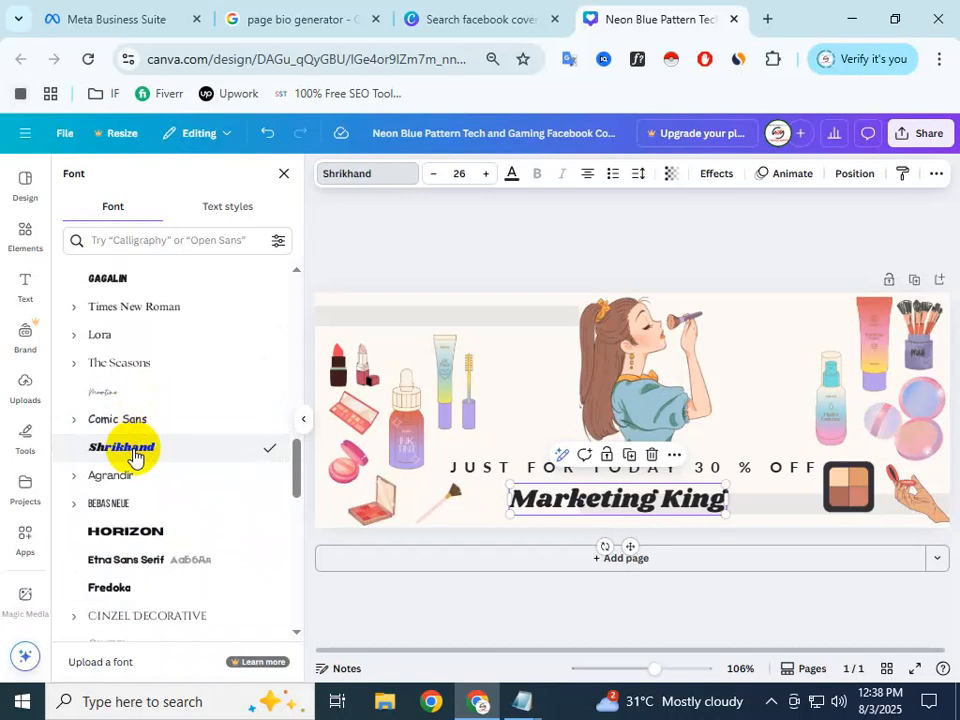
left_click(146, 535)
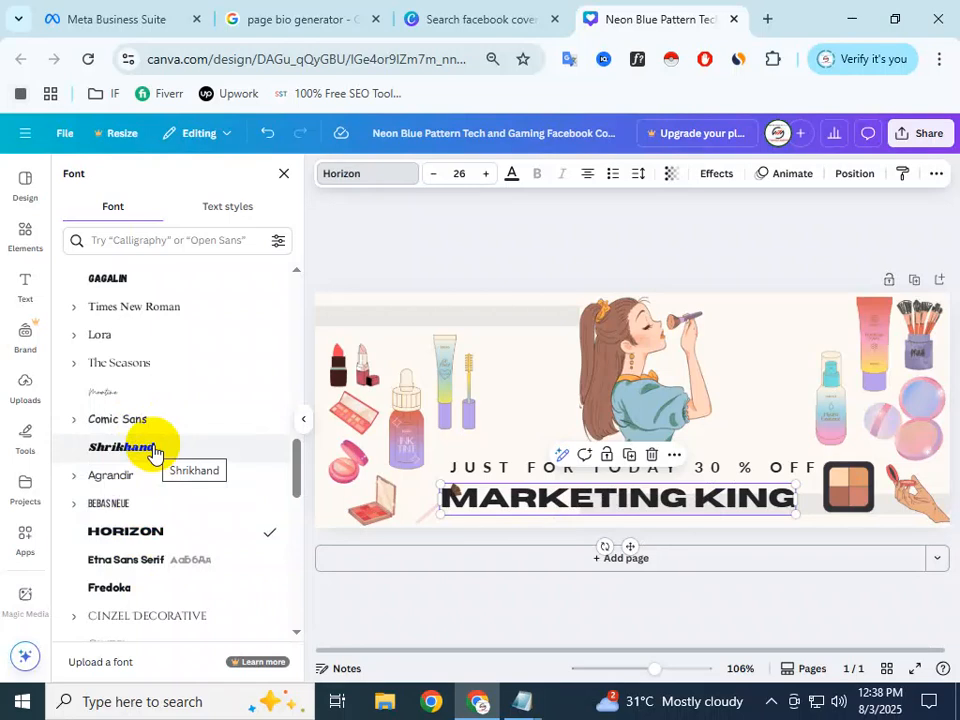
left_click(748, 418)
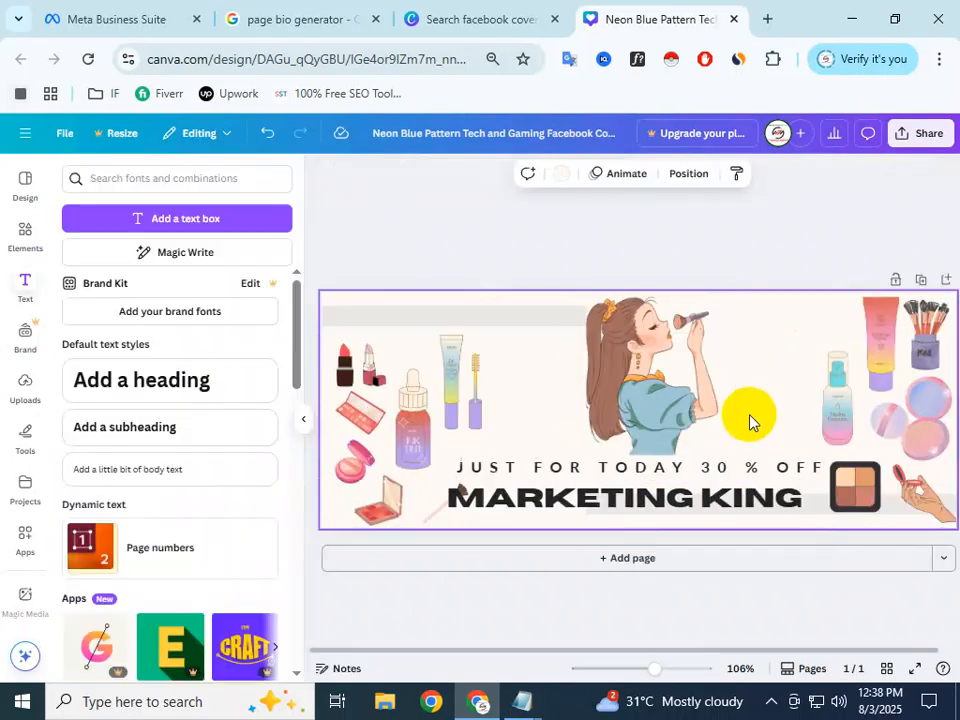
Step: Shift the heading up closer beneath the discount line and move the pink-handled brush left, clear of the heading
left_click(626, 505)
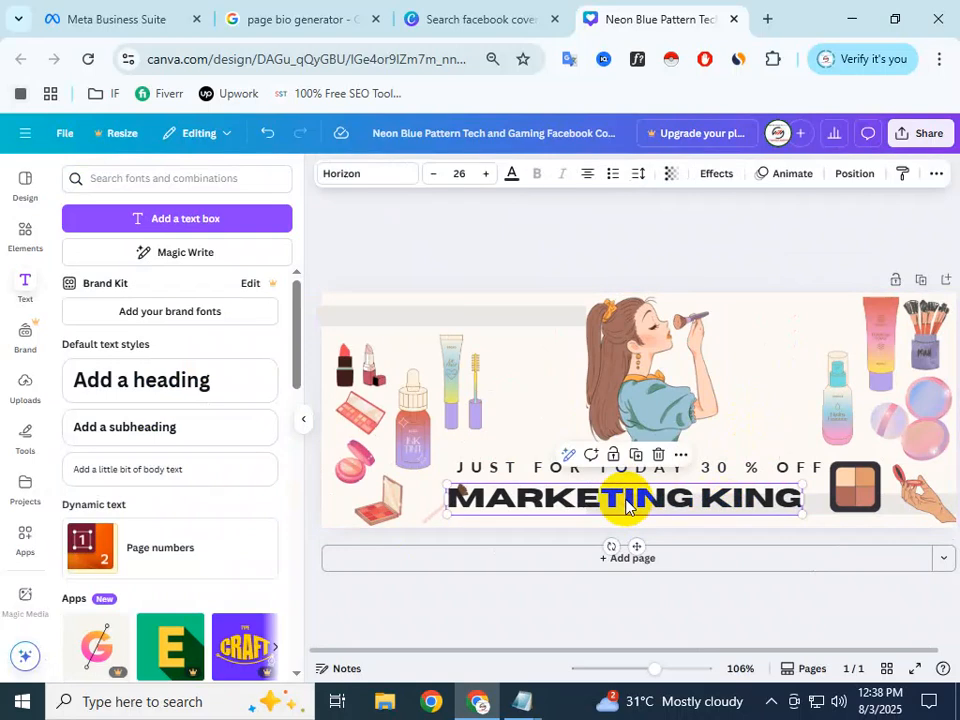
left_click_drag(628, 505, 648, 494)
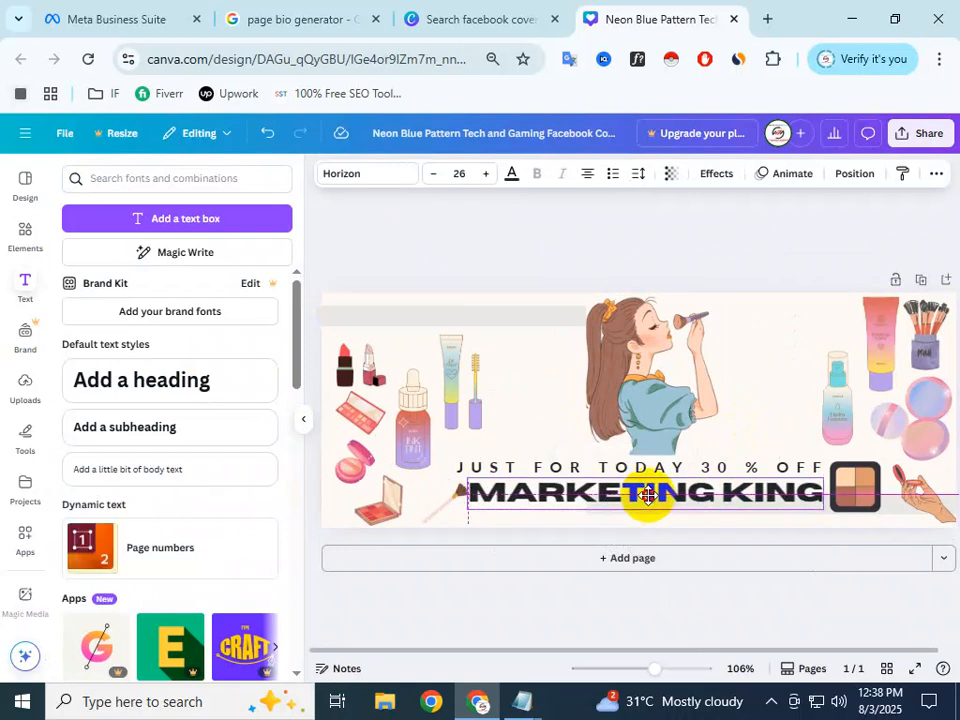
left_click(448, 505)
mouse_move(446, 505)
left_mouse_down()
mouse_move(432, 497)
mouse_move(445, 493)
left_mouse_up()
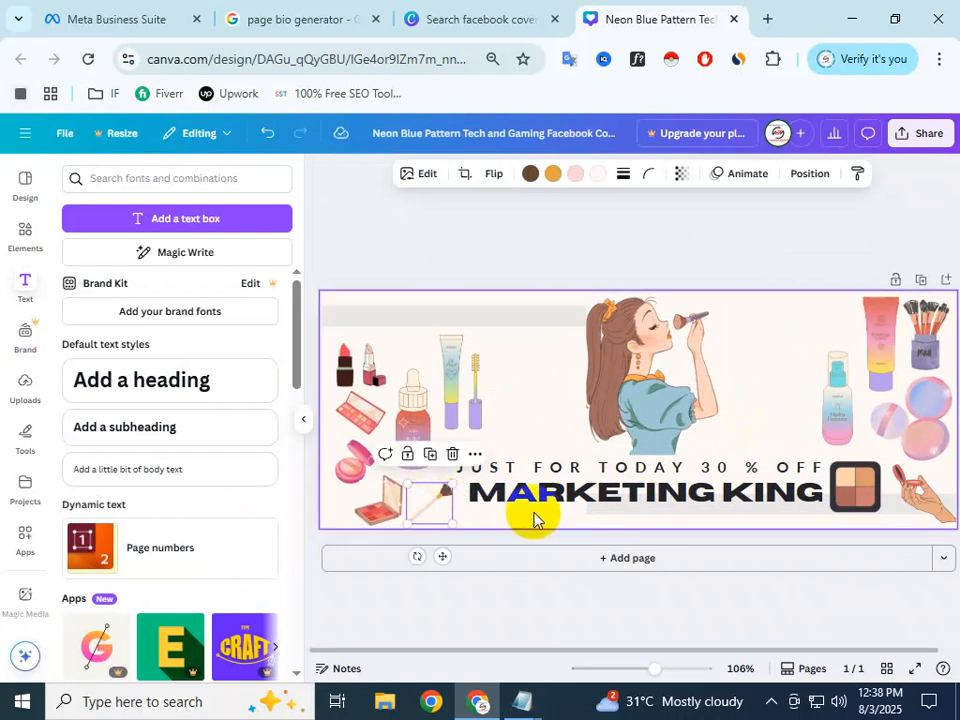
left_click(546, 510)
left_click_drag(563, 499, 560, 495)
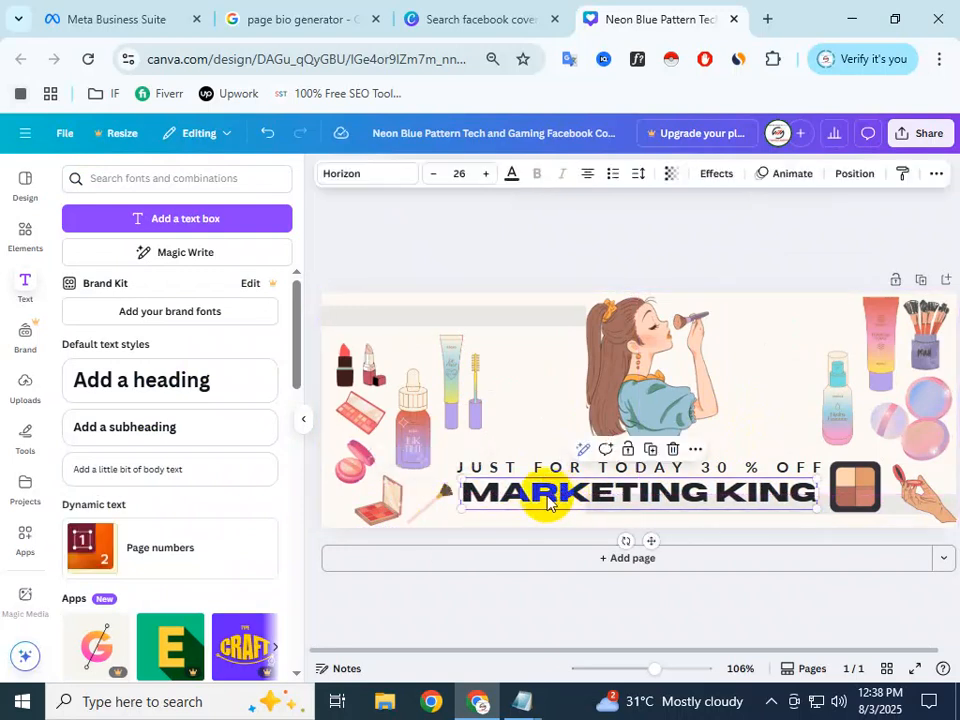
Step: Set the "Marketing King" heading's font to Cinzel Decorative
left_click(371, 177)
scroll(205, 528, "up", 2)
scroll(190, 540, "down", 4)
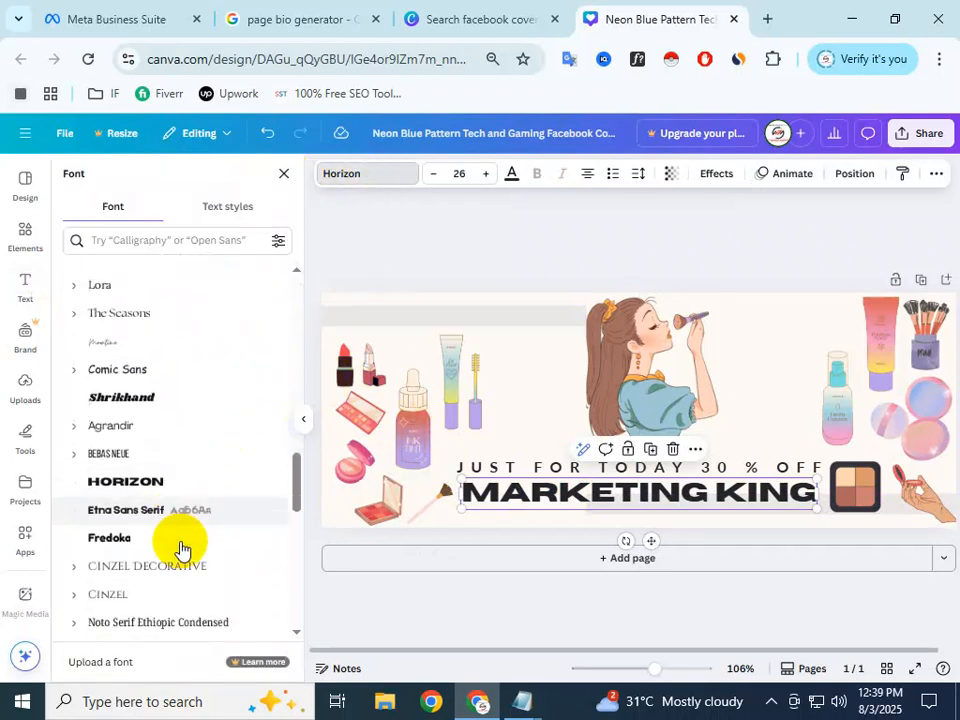
left_click(176, 430)
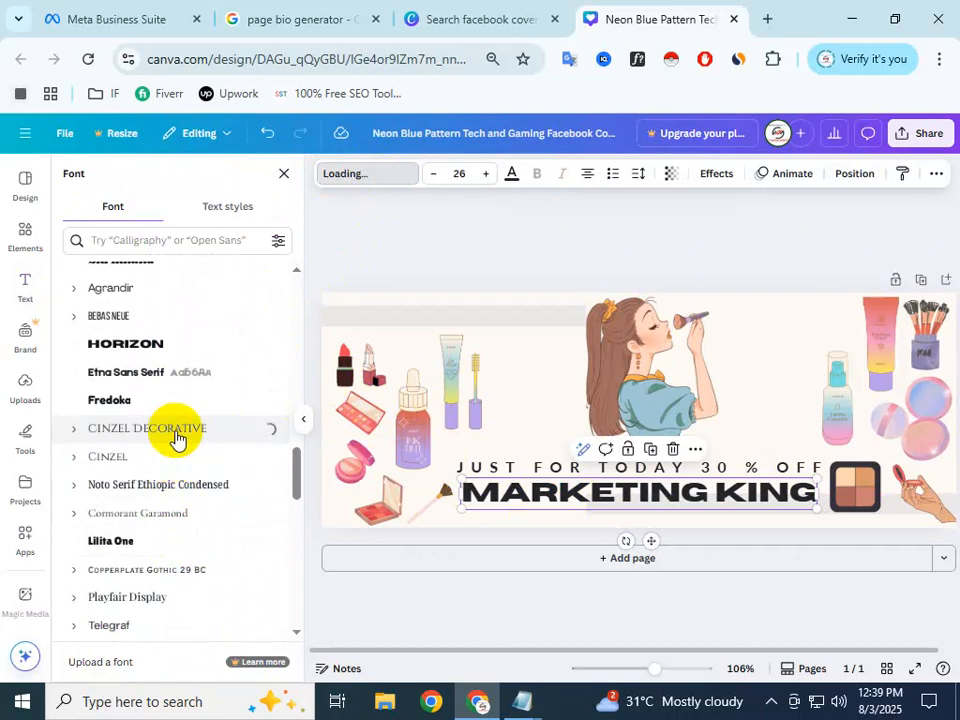
left_click(766, 496)
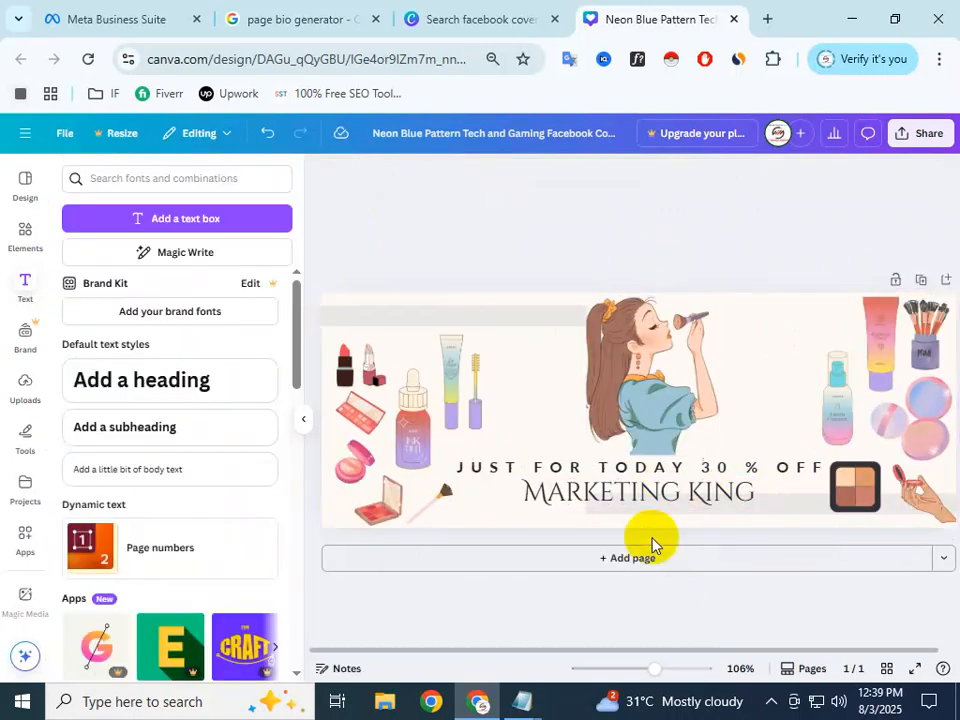
Step: Widen the heading's text box and reposition it centrally, slightly lower beneath the discount line
left_click(649, 501)
left_click_drag(753, 493, 800, 511)
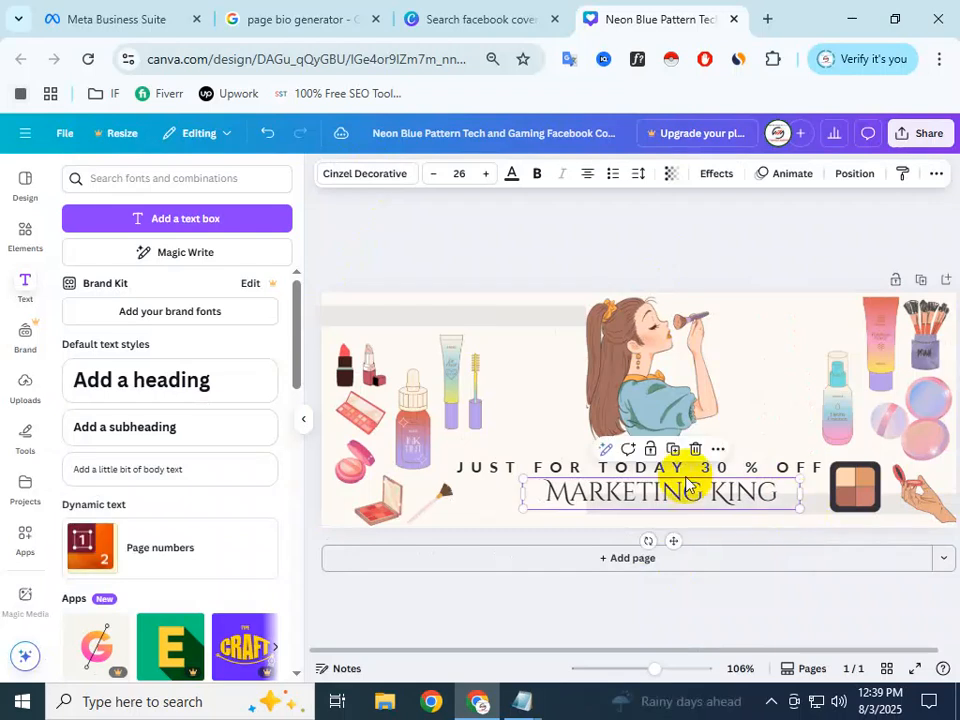
left_click_drag(680, 503, 660, 499)
left_click(779, 380)
Step: Make the "Marketing King" heading bold
left_click(710, 498)
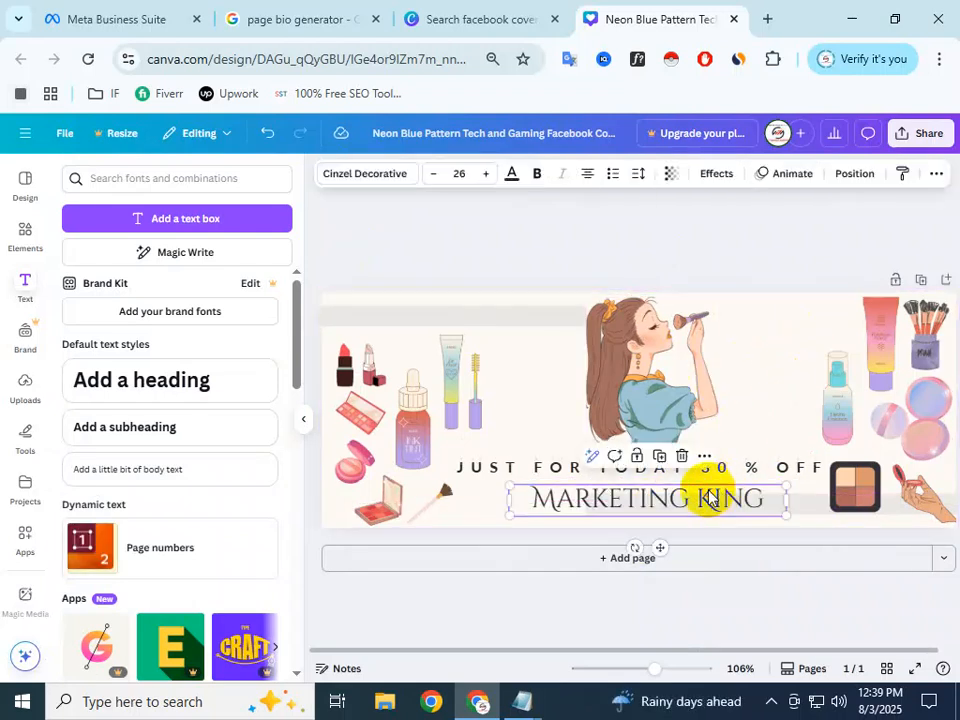
left_click(538, 179)
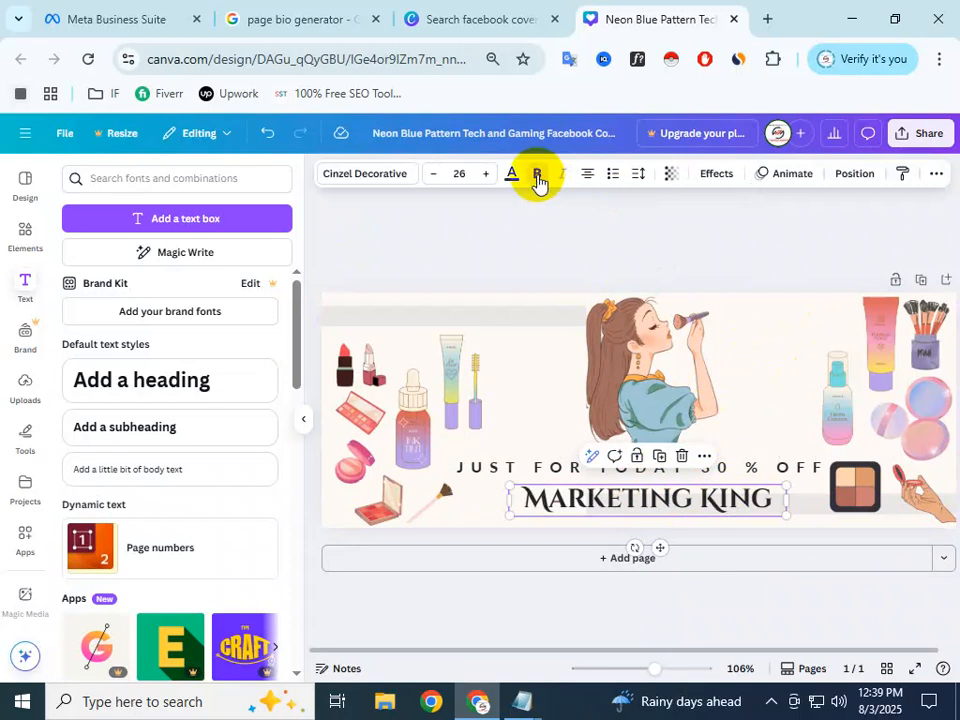
left_click(758, 379)
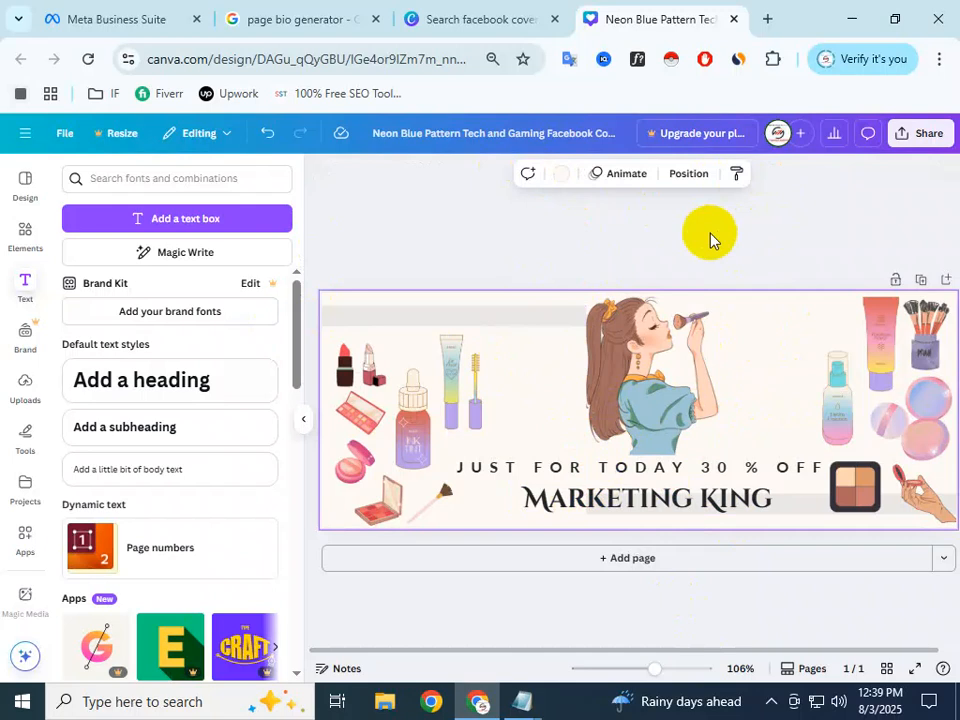
Step: Download the finished cover design as a JPG file
left_click(905, 136)
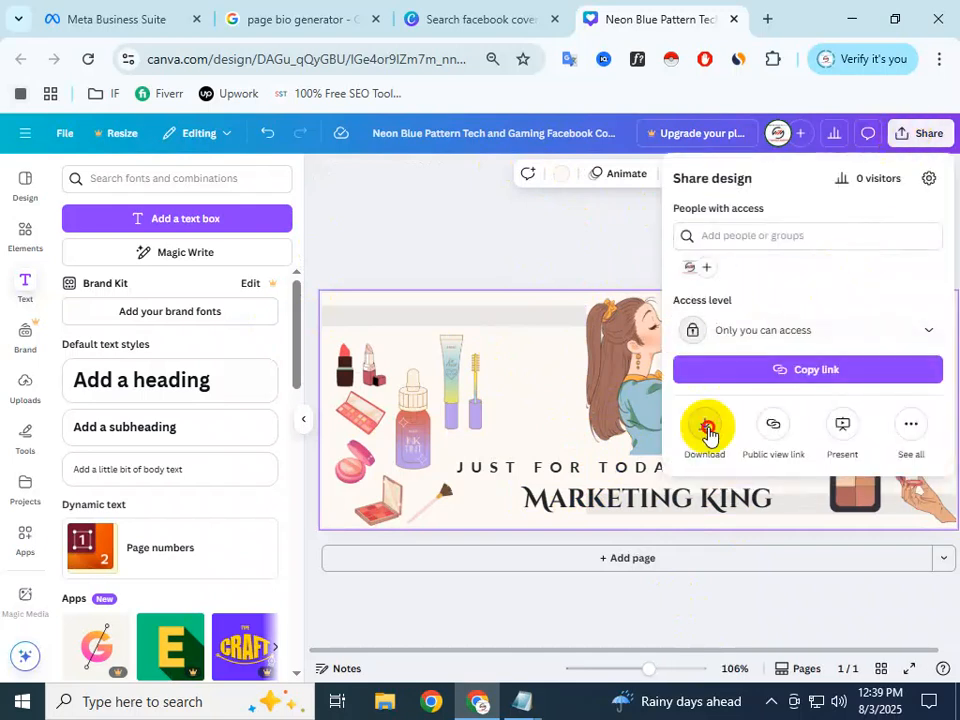
left_click(706, 428)
left_click(799, 234)
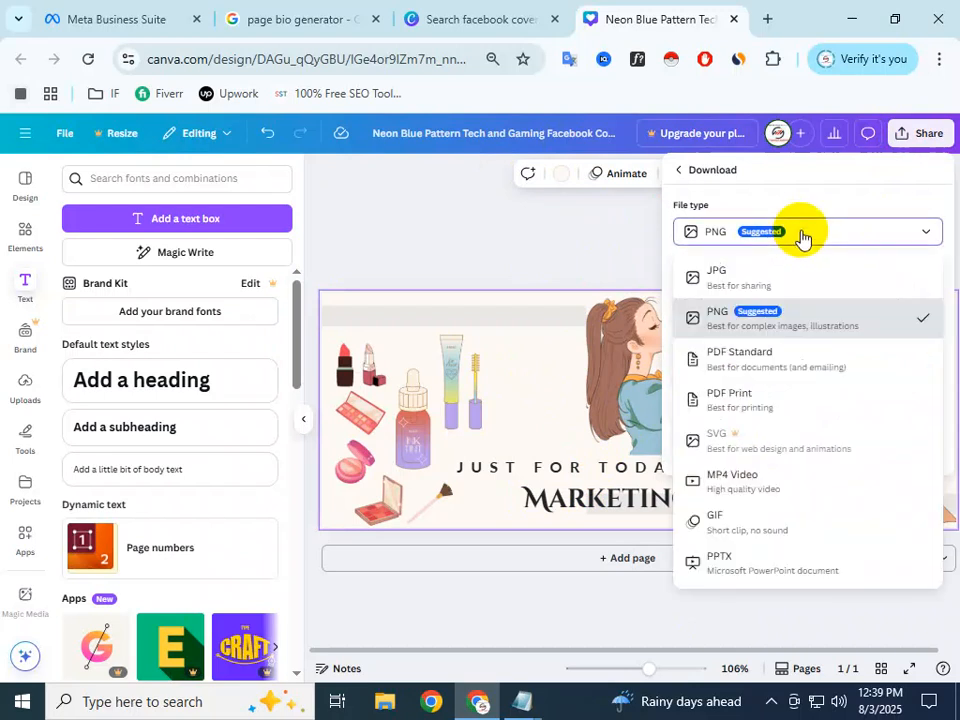
left_click(765, 273)
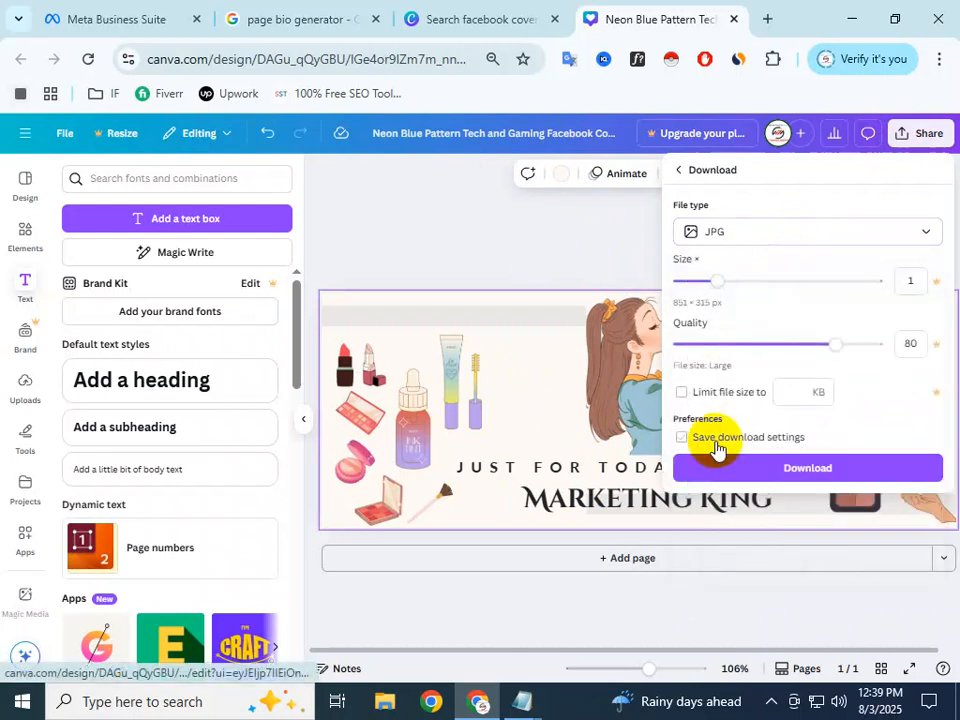
left_click(822, 469)
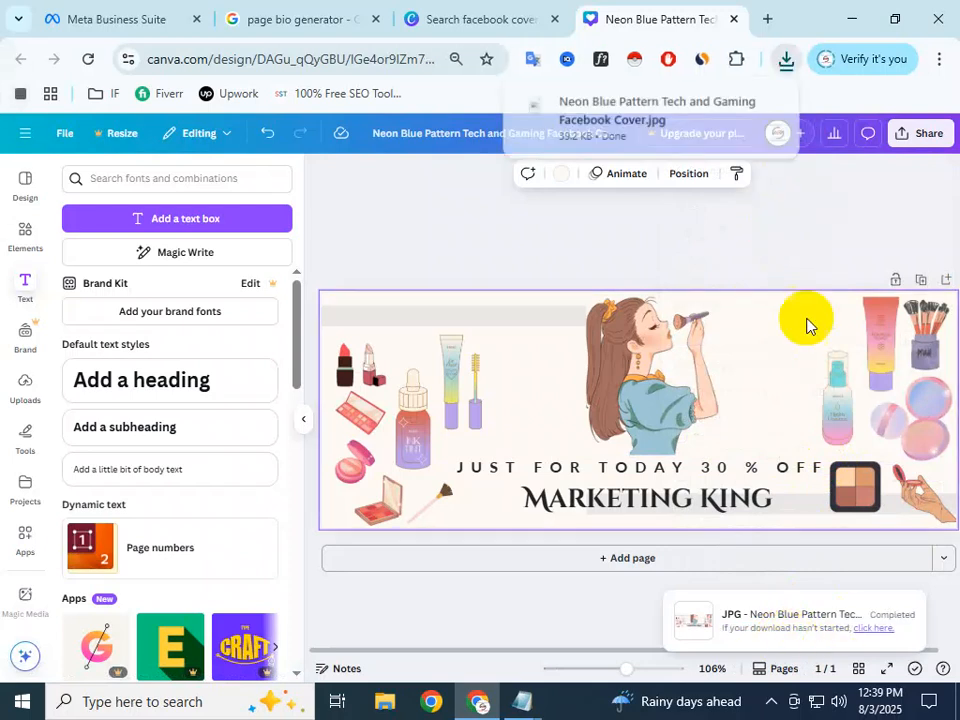
Step: Check the downloaded cover image in the Downloads folder and close the folder window
left_click(736, 108)
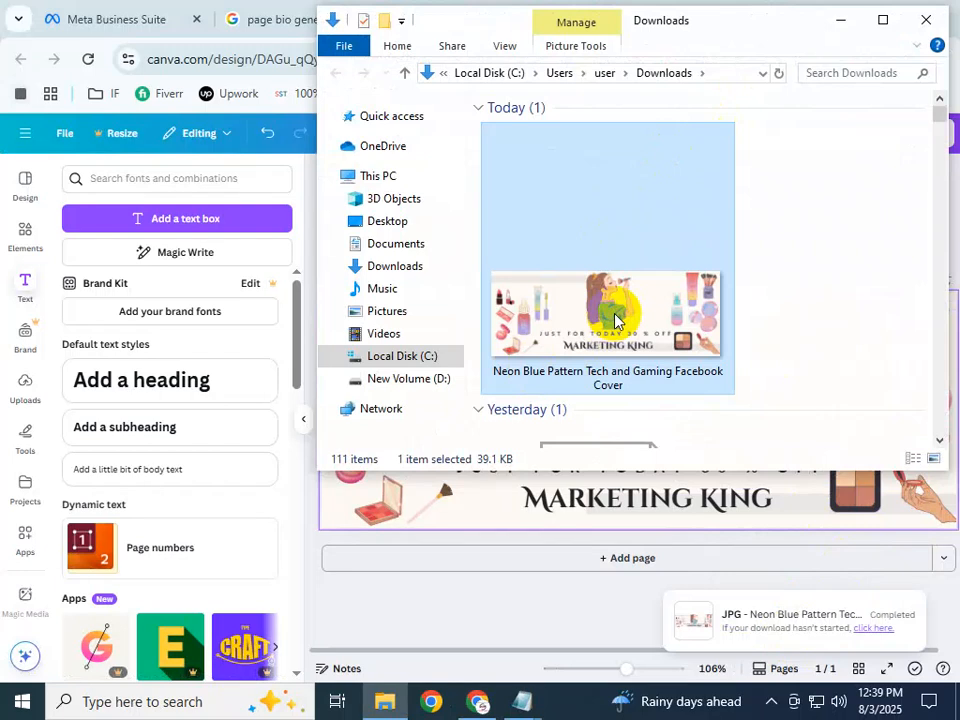
left_click(819, 214)
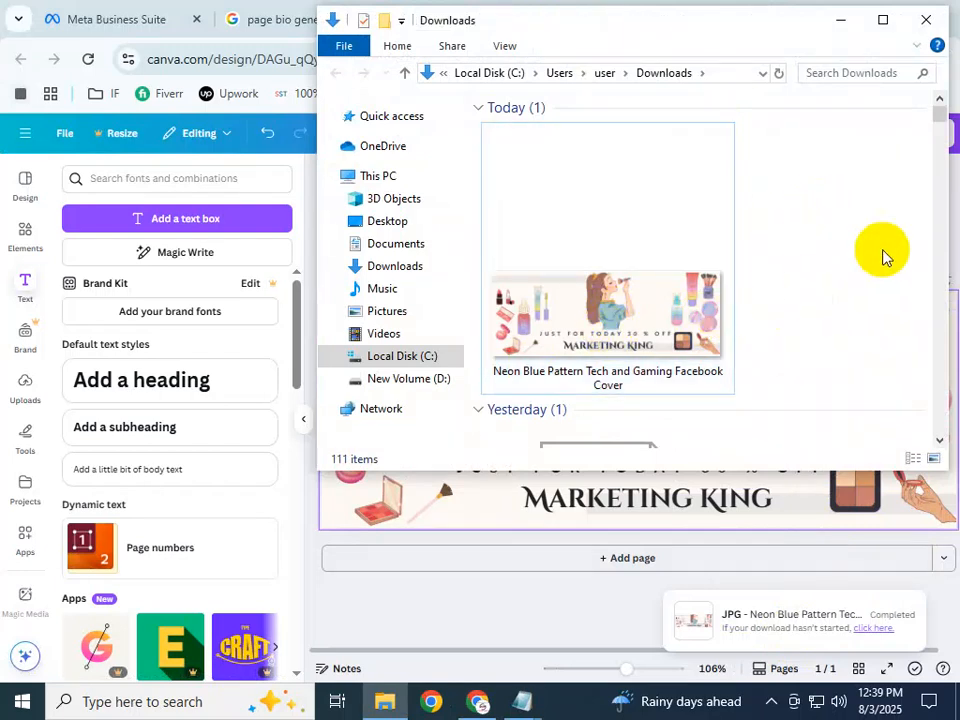
left_click(924, 20)
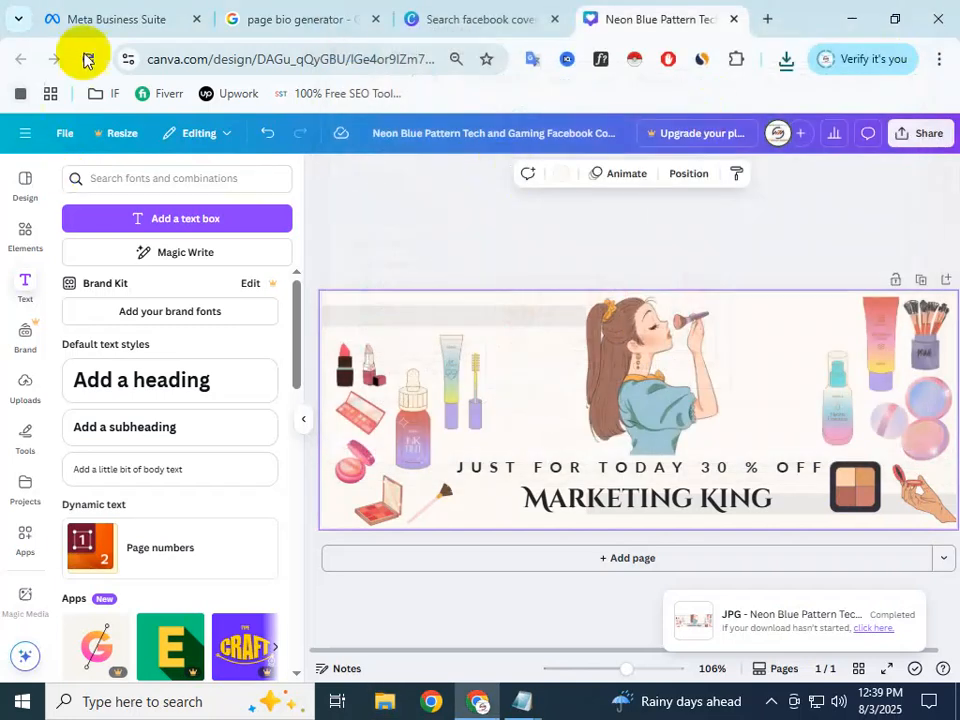
Step: Switch to Meta Business Suite, upload the "Neon Blue Pattern Tech and Gaming Facebook Cover" image from Downloads as the page's cover photo, and save it
left_click(122, 20)
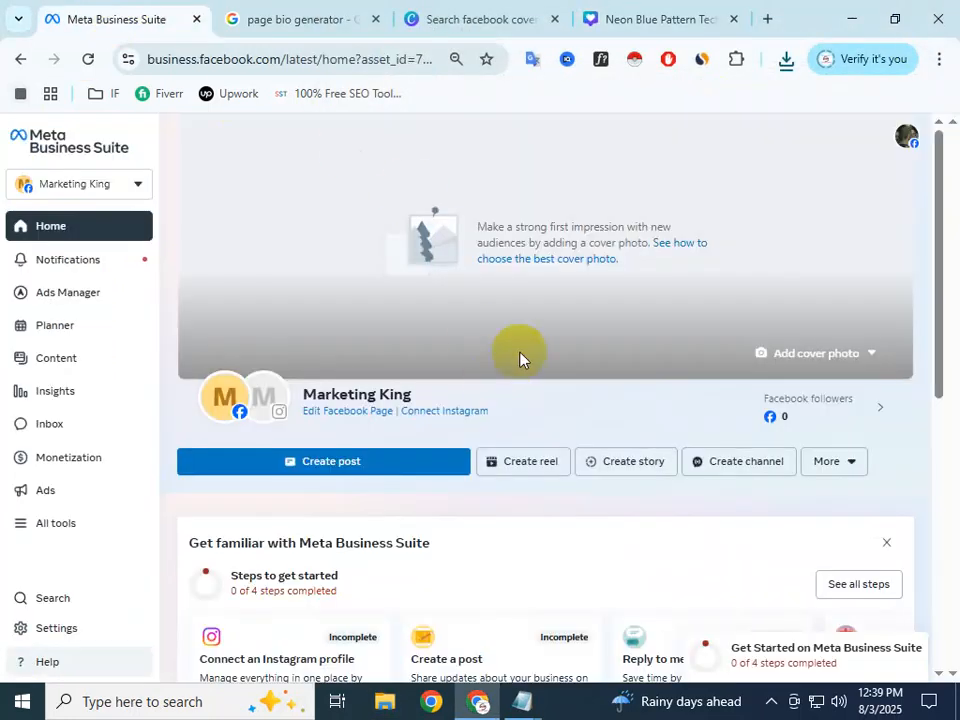
left_click(825, 356)
left_click(801, 419)
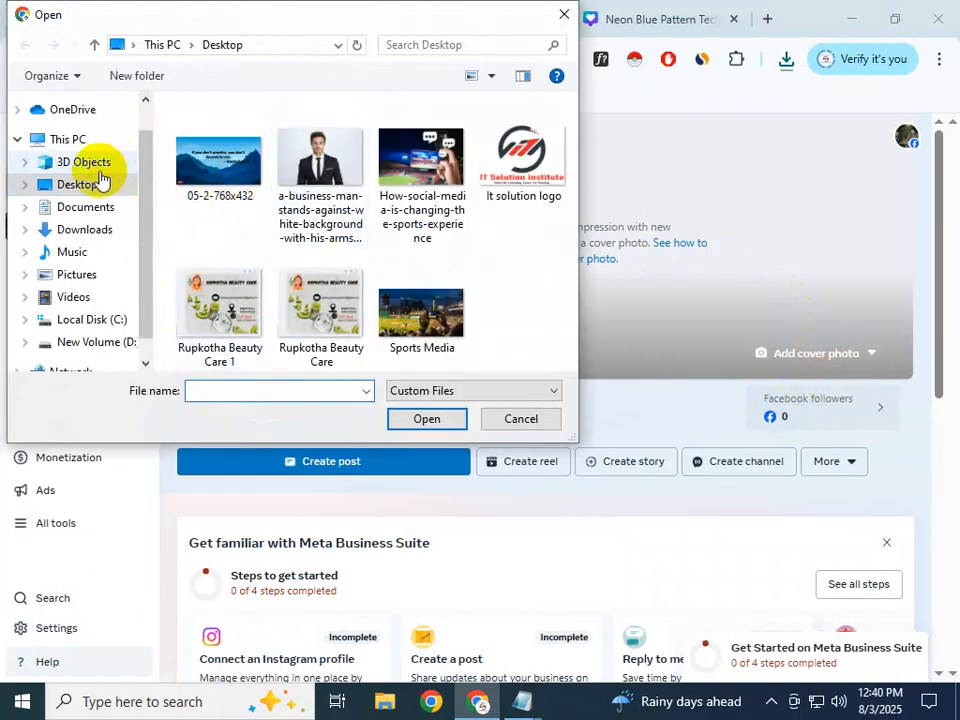
left_click(80, 230)
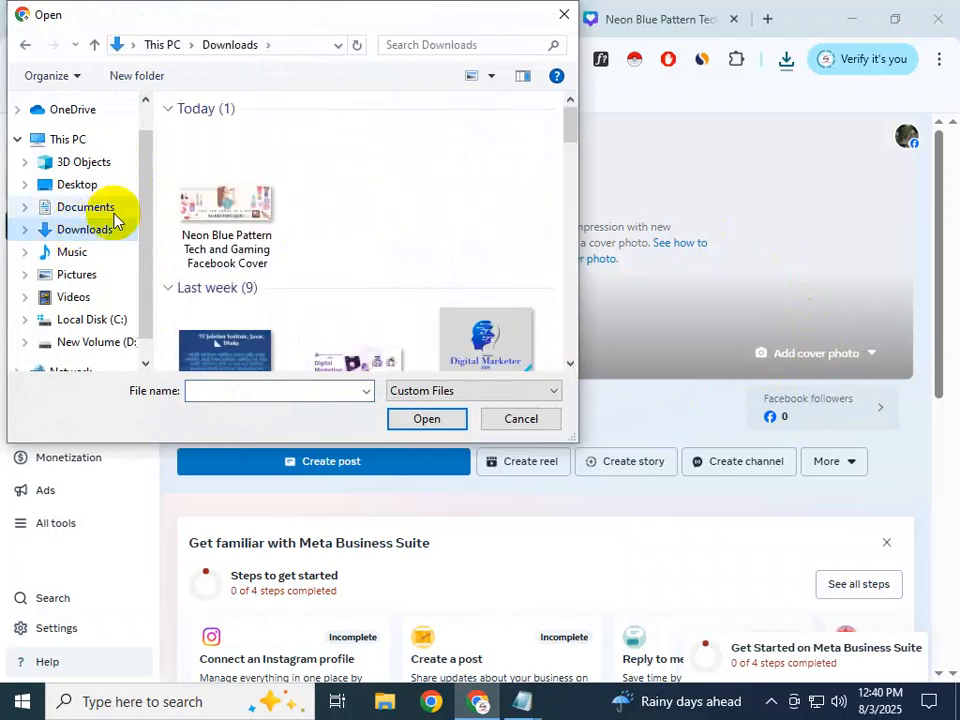
left_click(208, 222)
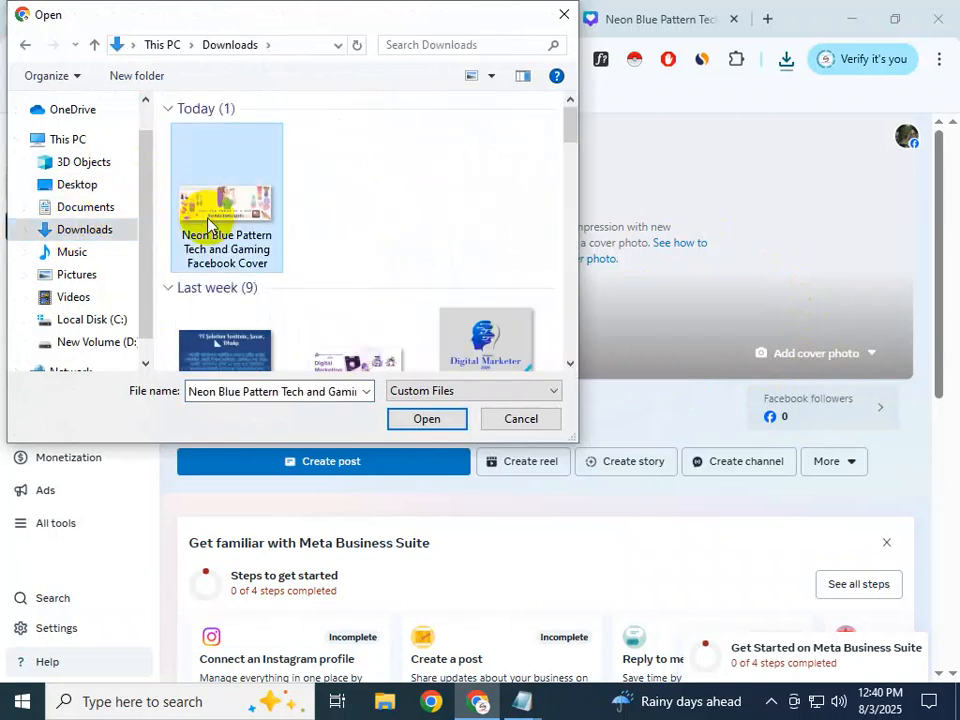
left_click(416, 417)
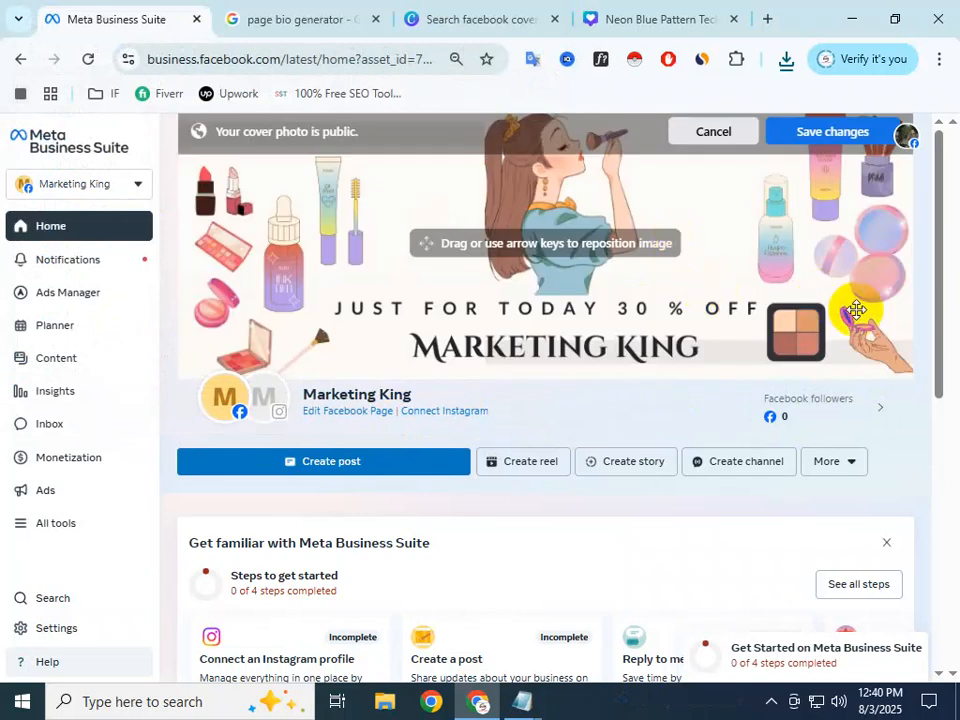
left_click_drag(870, 283, 861, 246)
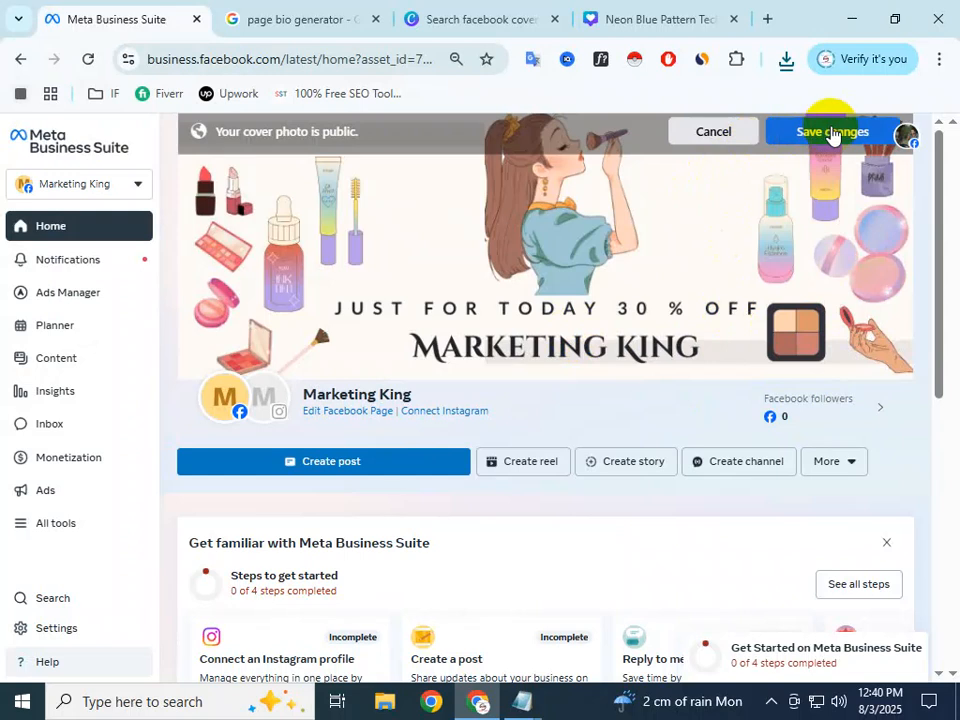
left_click(831, 134)
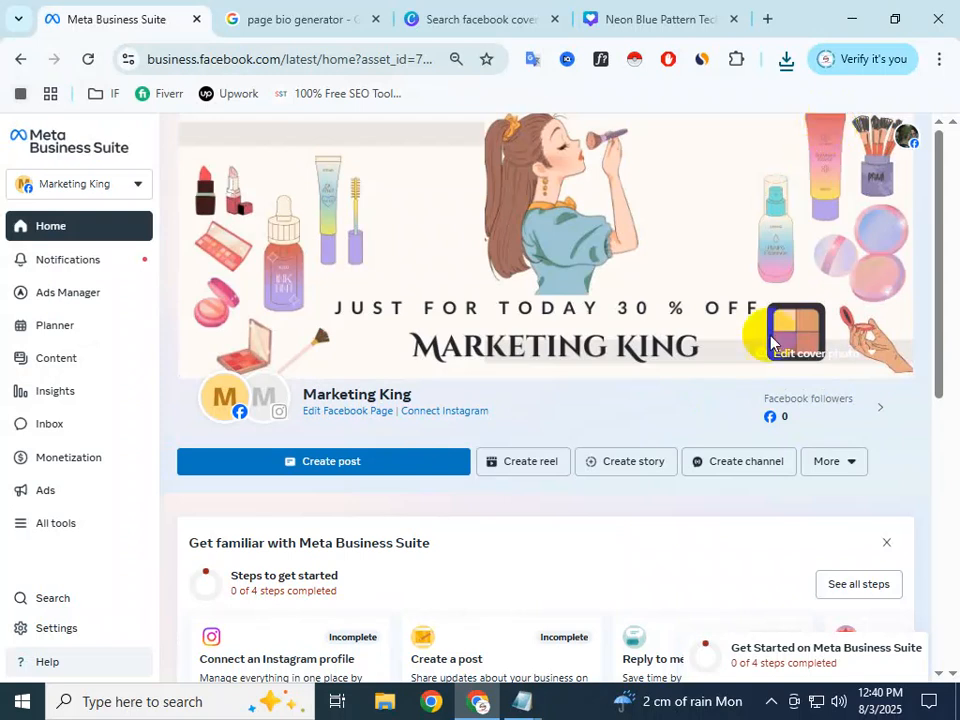
Step: Switch to Canva's template search, search for "Facebook profile", and browse the profile picture templates
mouse_move(226, 404)
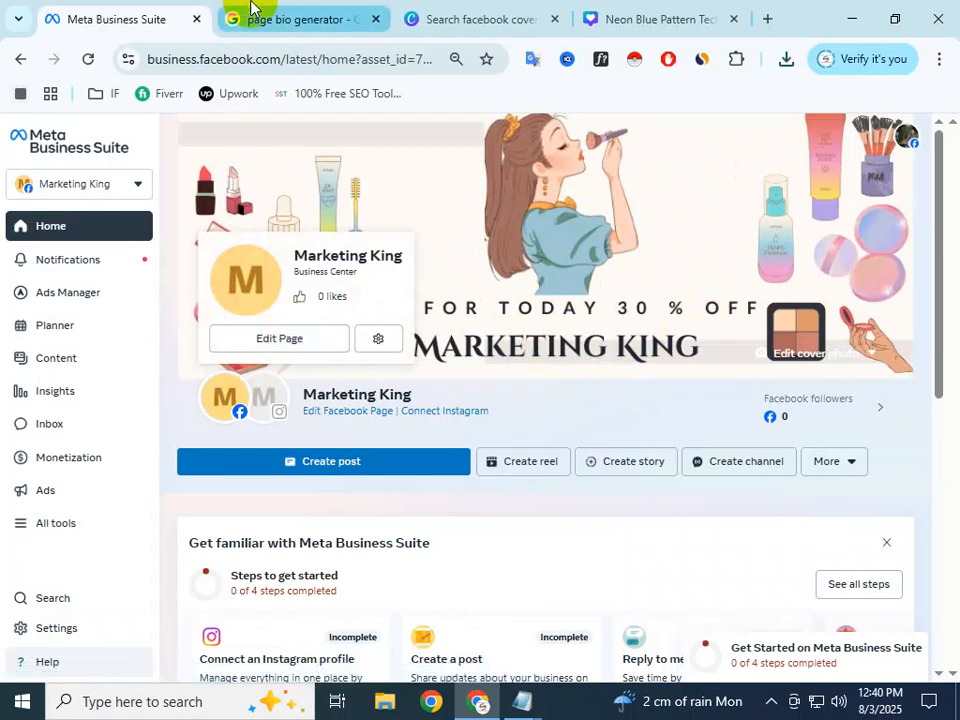
left_click(465, 16)
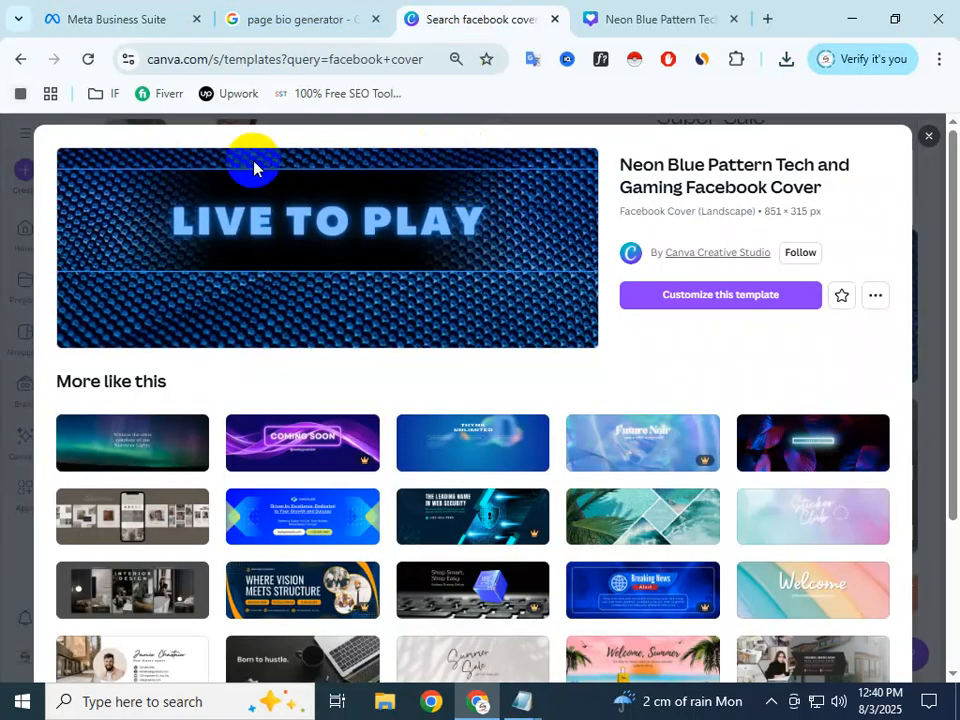
left_click(20, 62)
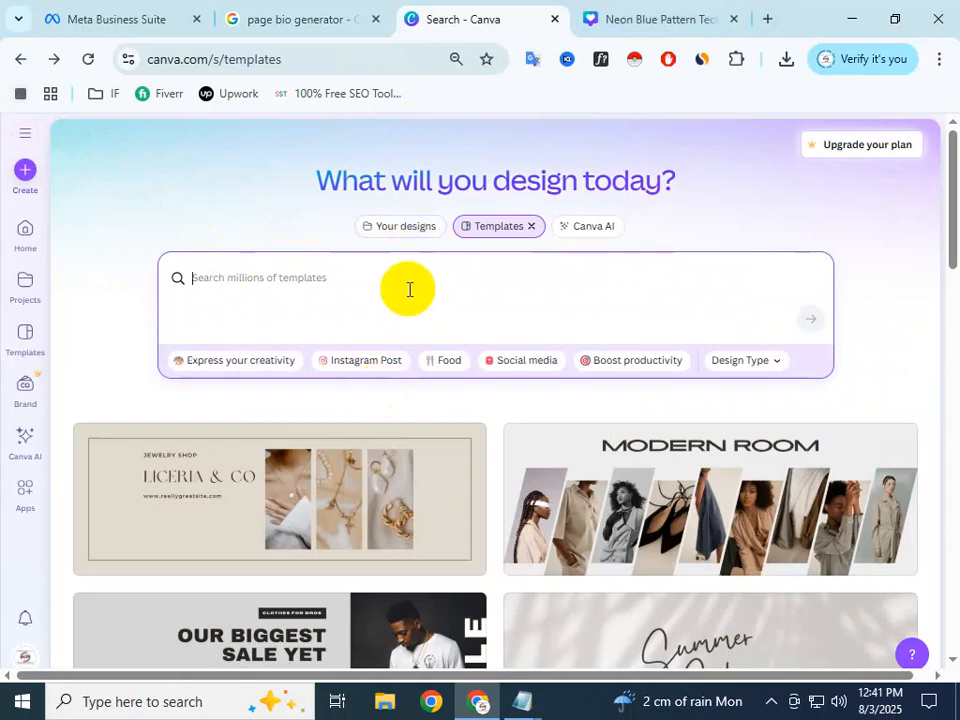
type("Facebook profile")
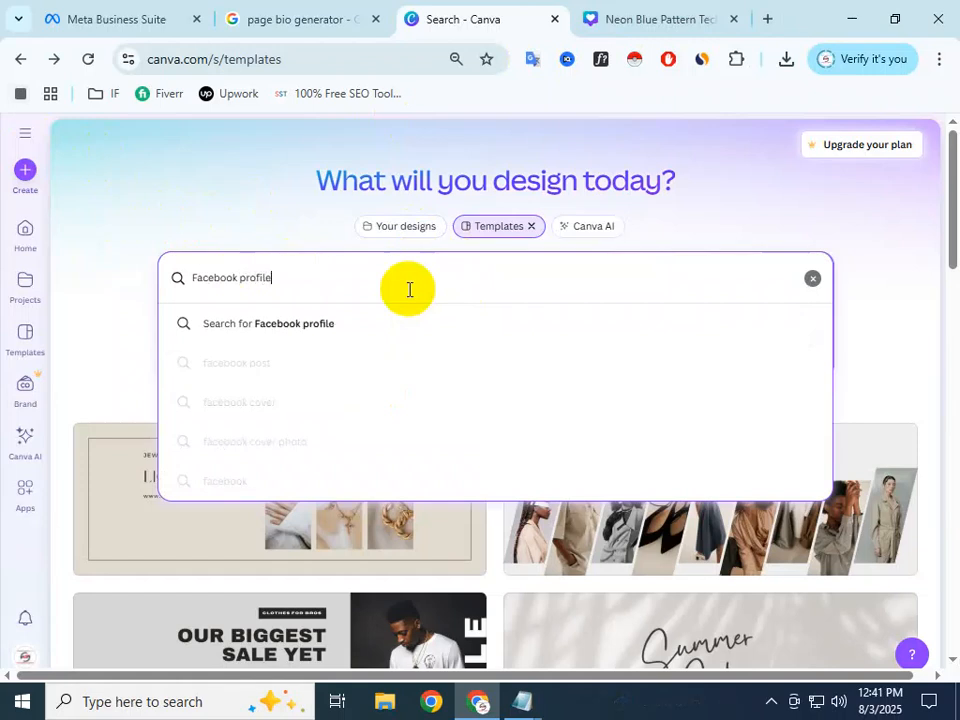
key("Return")
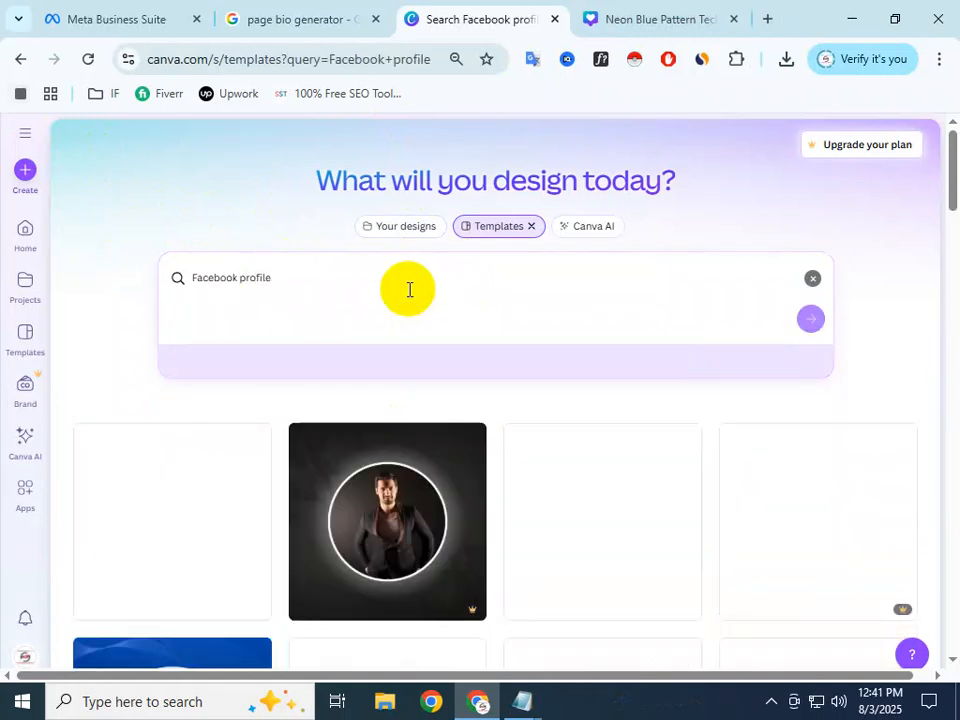
scroll(476, 476, "down", 5)
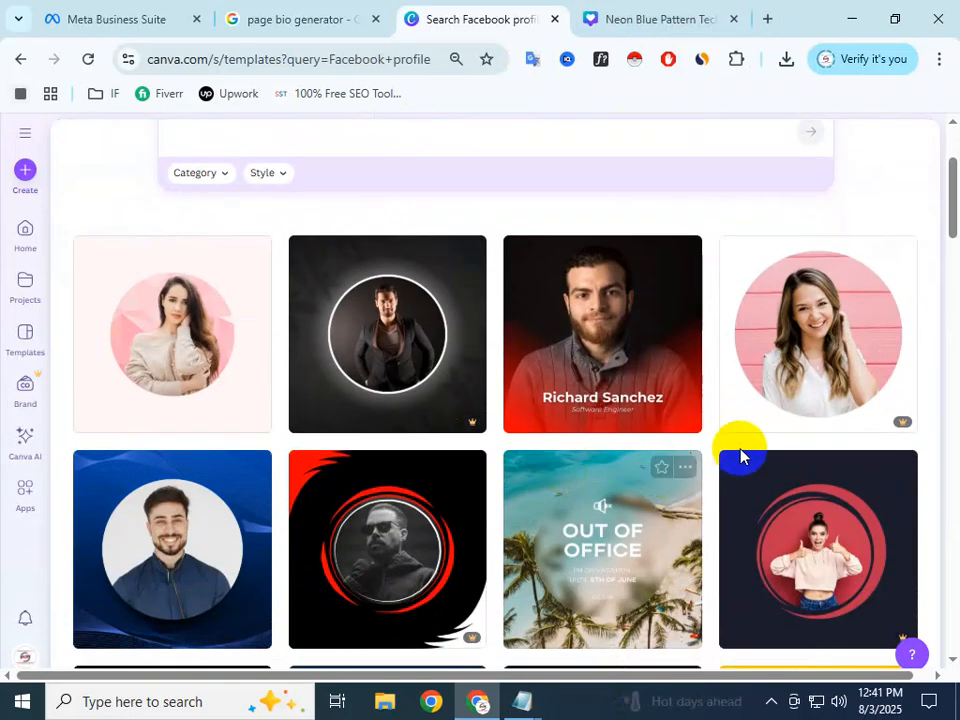
scroll(514, 386, "down", 5)
scroll(615, 332, "up", 10)
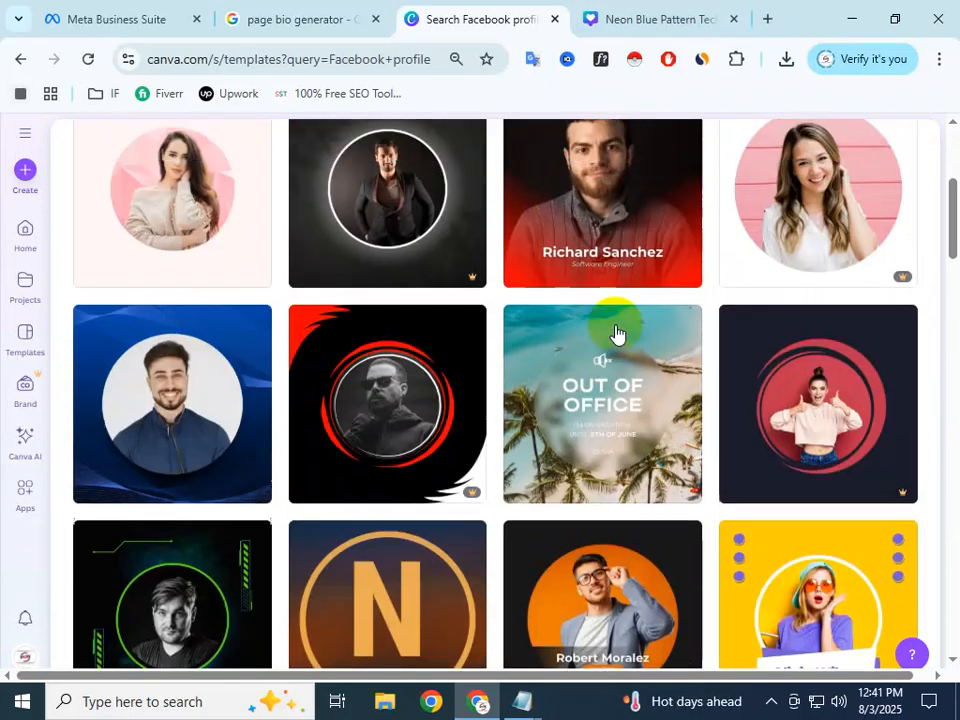
scroll(615, 332, "down", 3)
scroll(615, 332, "up", 3)
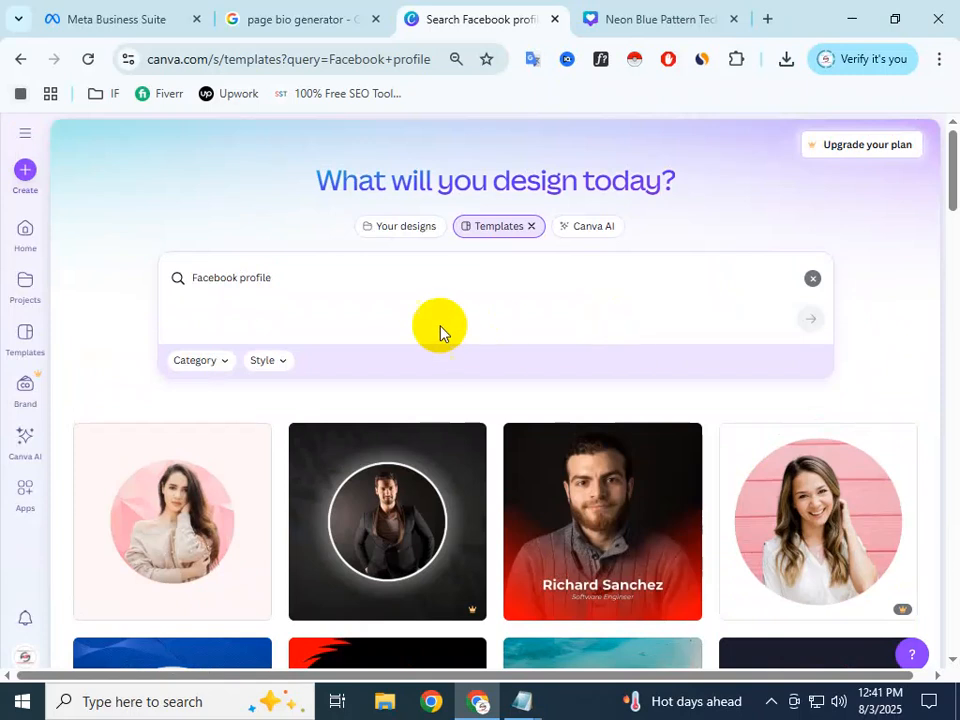
Step: Search the templates for "Facebook profile marketing king" and open the "black white king logo" template for customizing
left_click(328, 268)
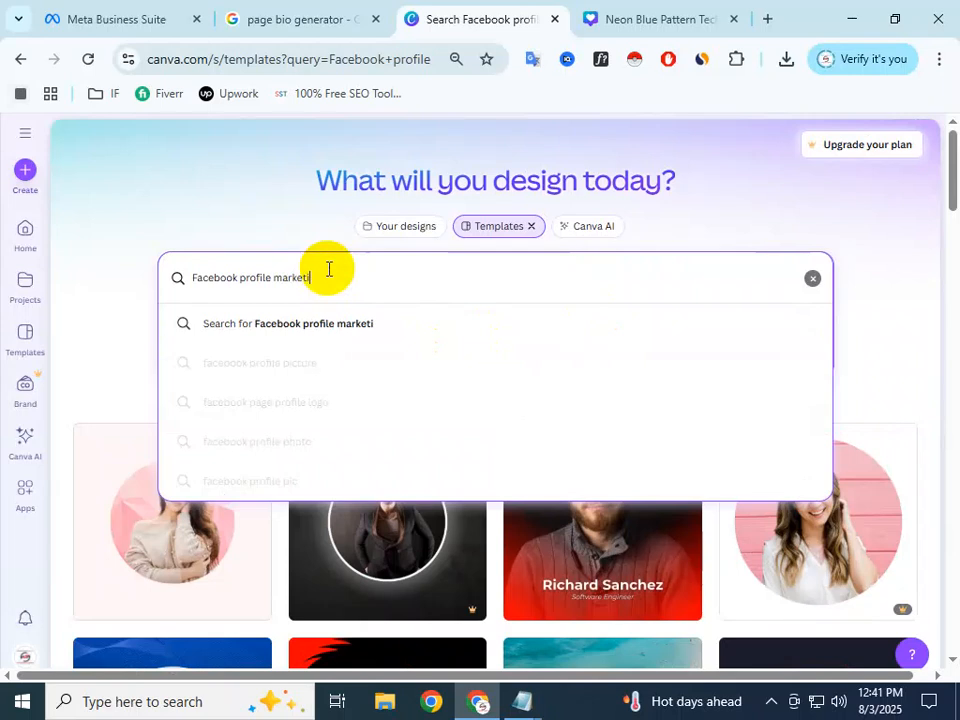
type("marketing king")
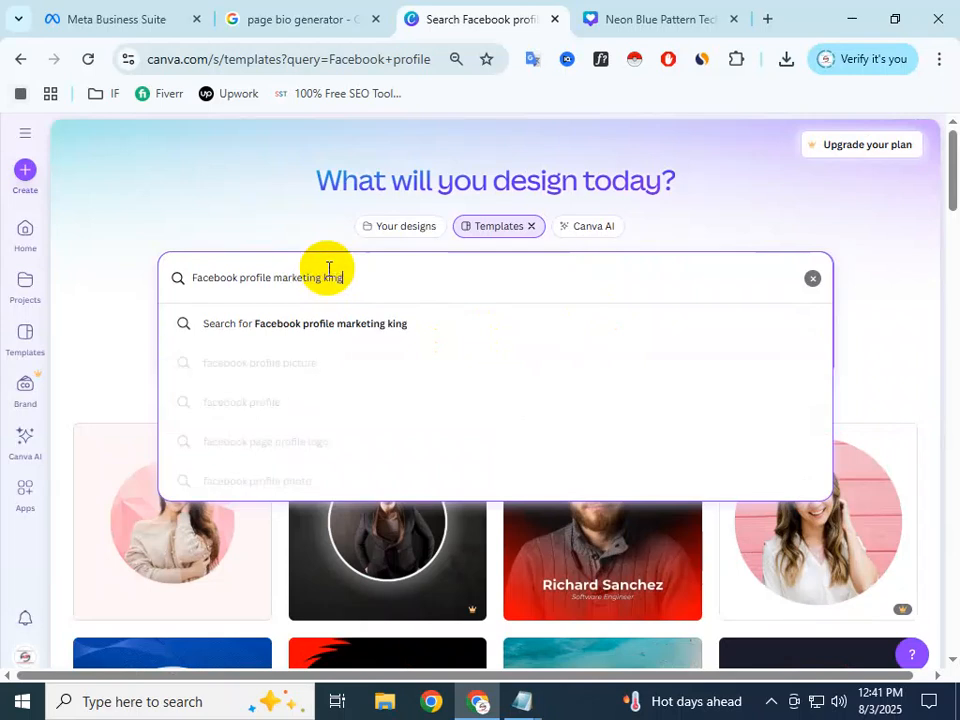
key("Return")
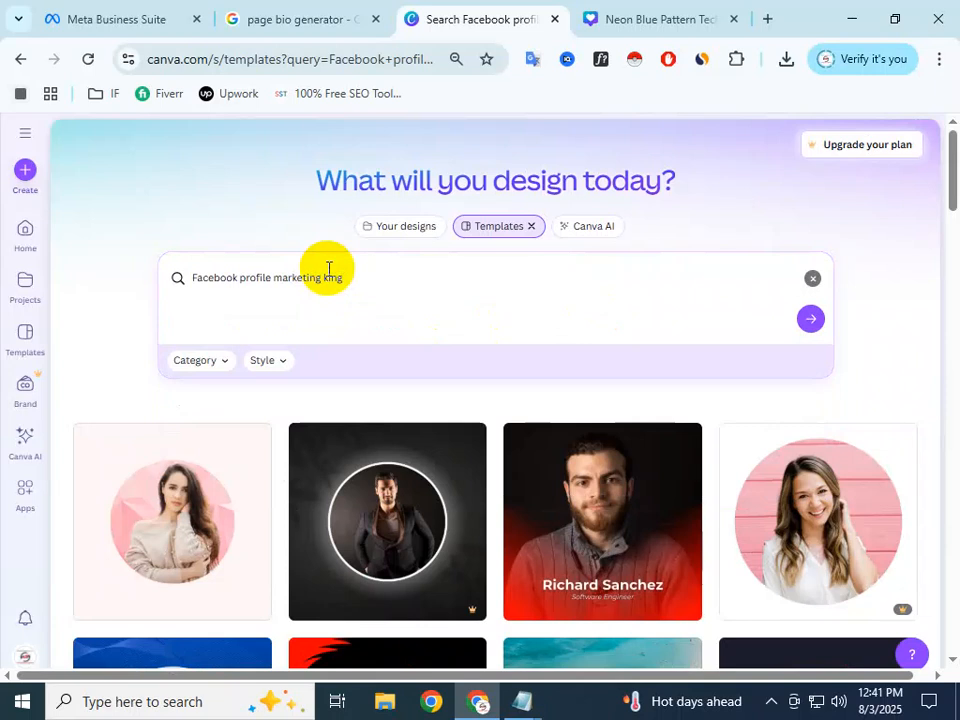
scroll(754, 549, "down", 6)
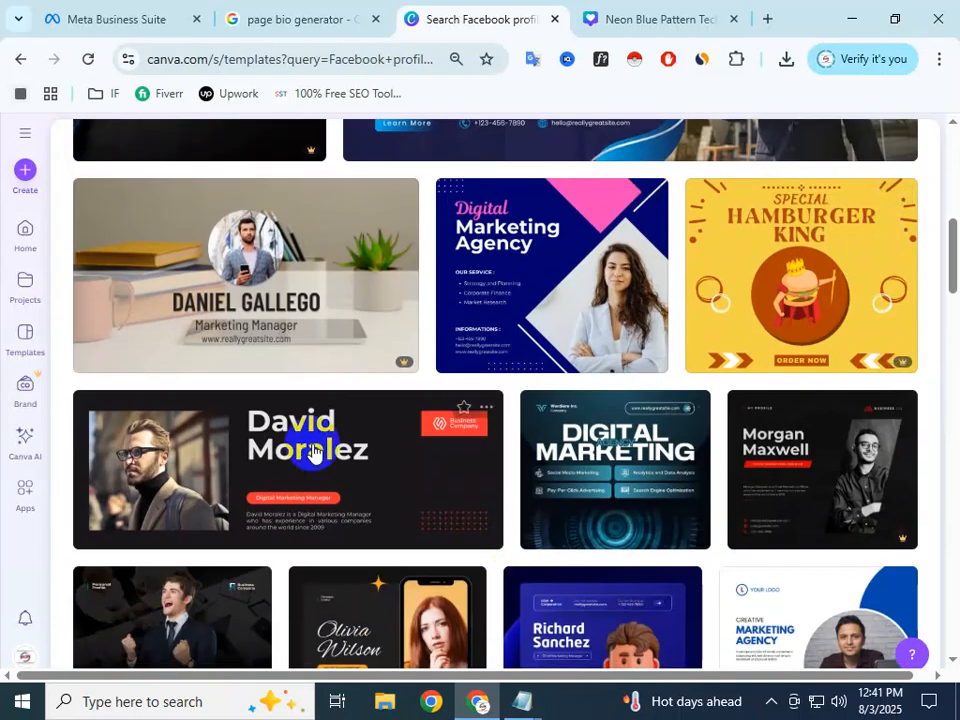
scroll(574, 514, "down", 3)
scroll(665, 530, "down", 5)
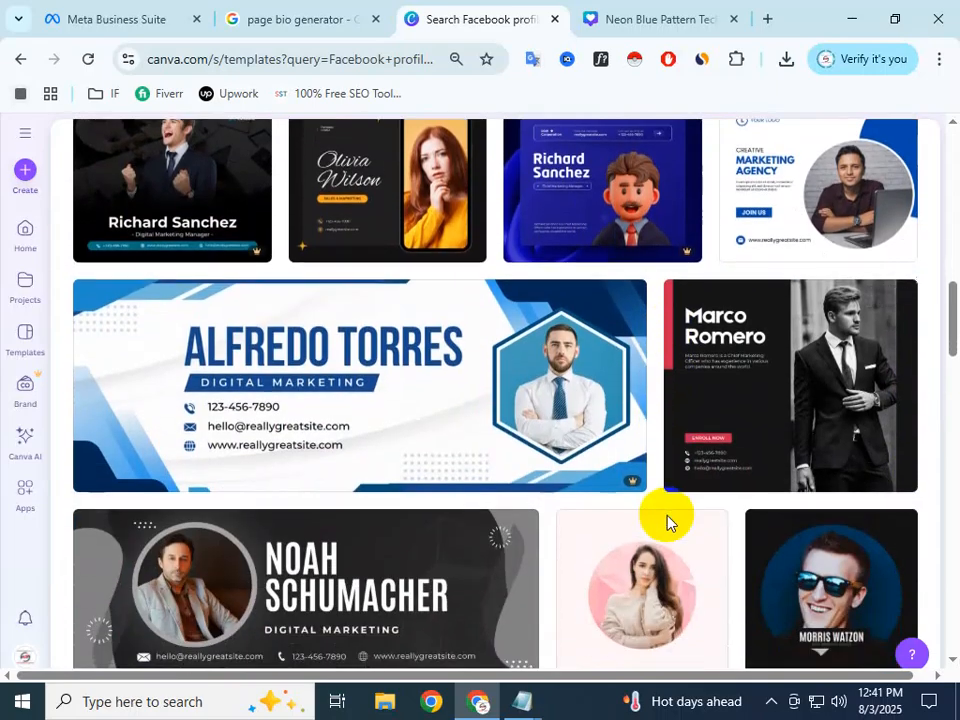
scroll(577, 500, "down", 4)
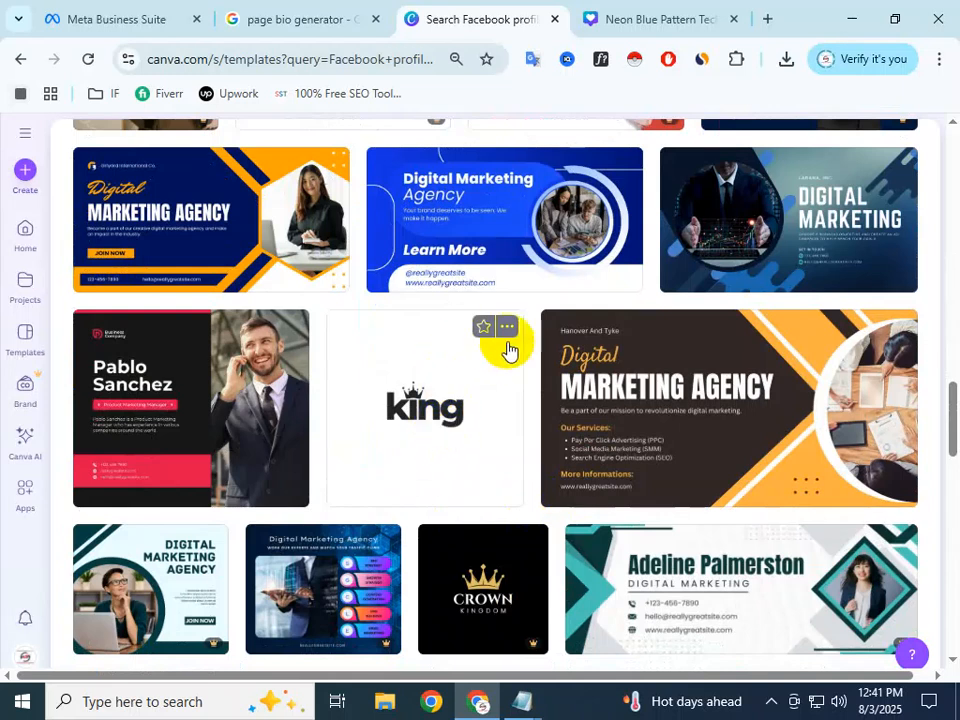
left_click(432, 398)
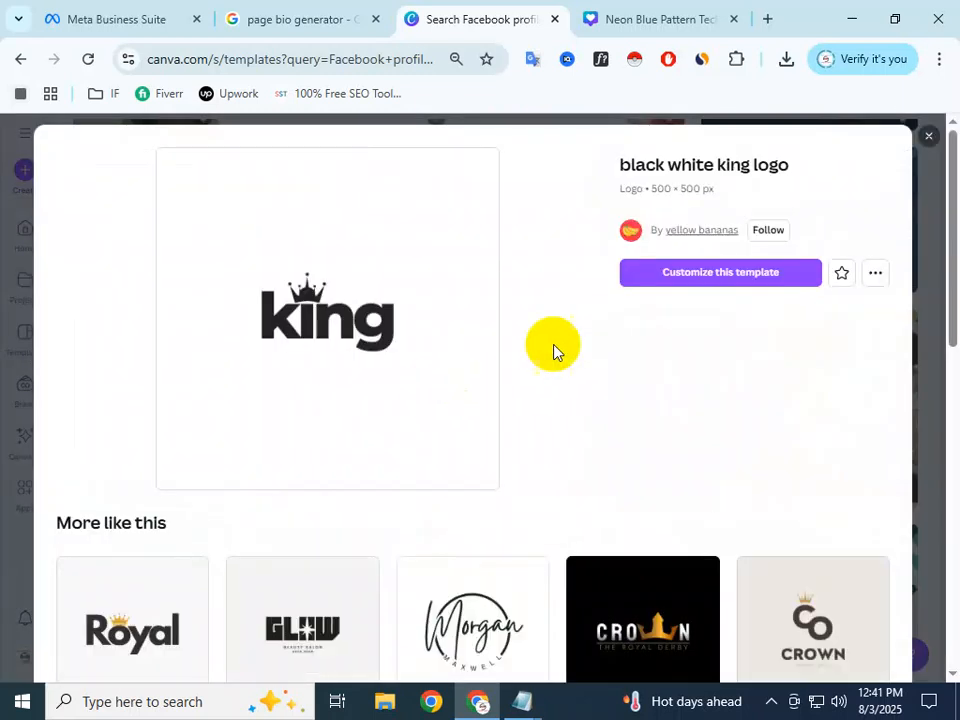
left_click(694, 274)
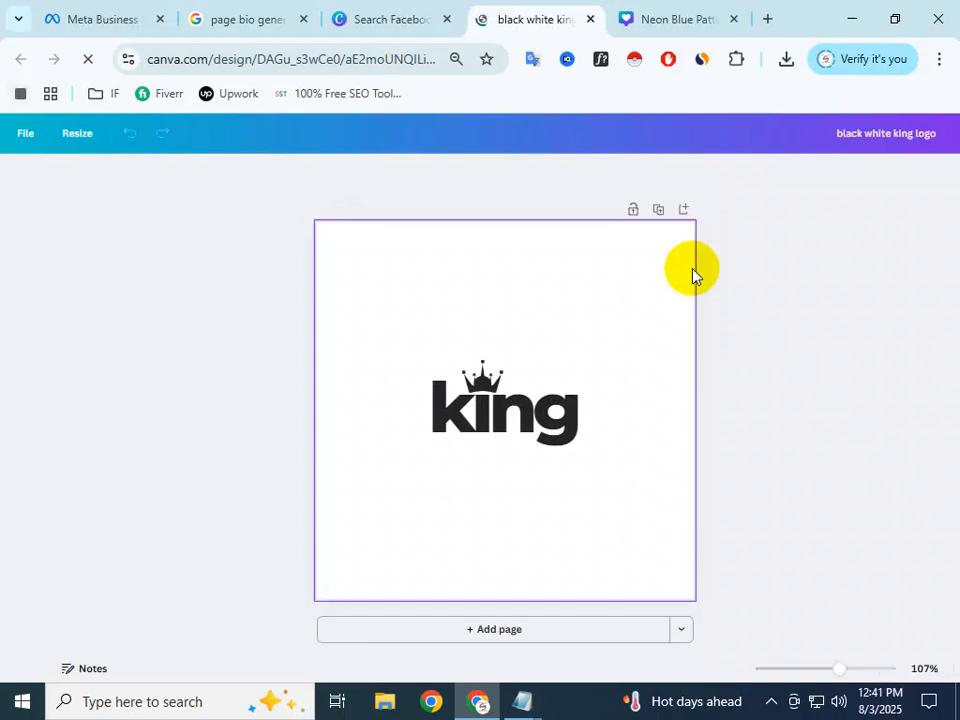
left_click(479, 388)
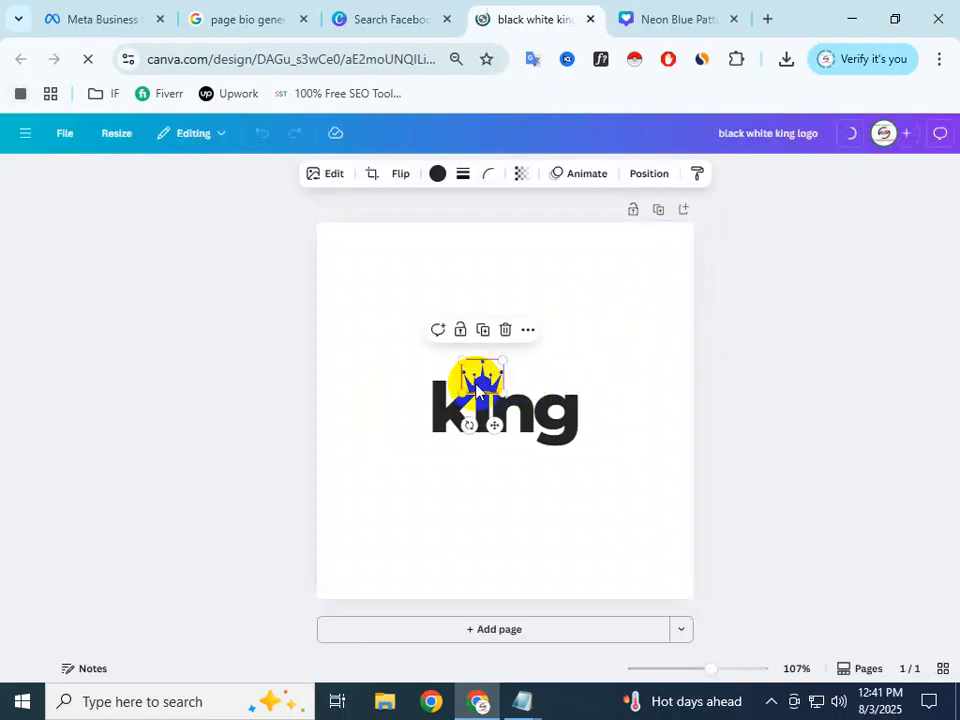
left_click(782, 353)
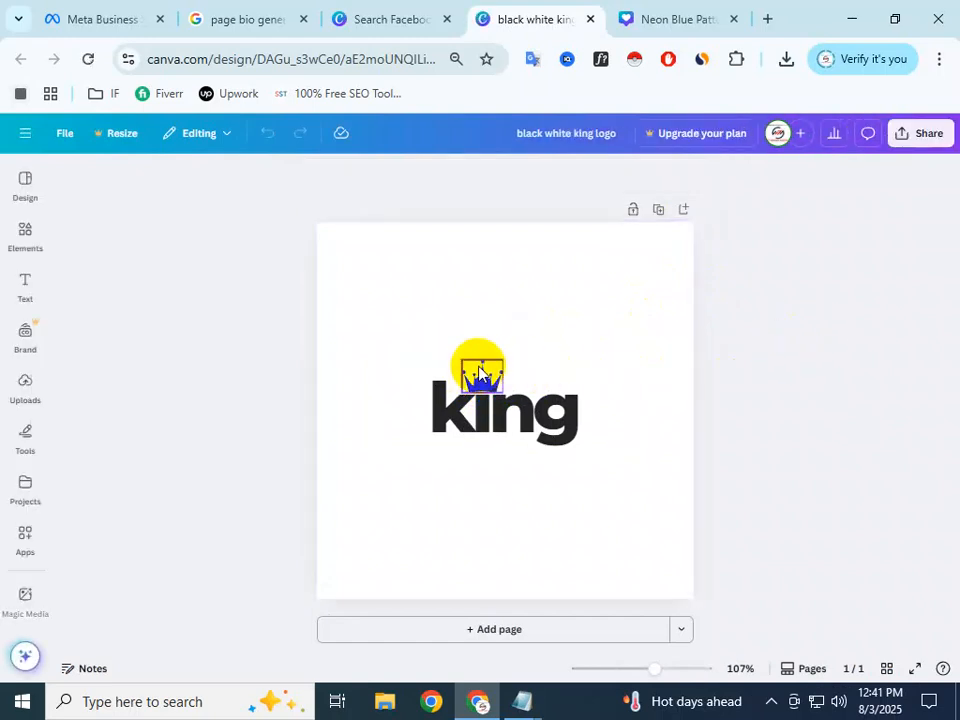
left_click(480, 372)
left_click(750, 369)
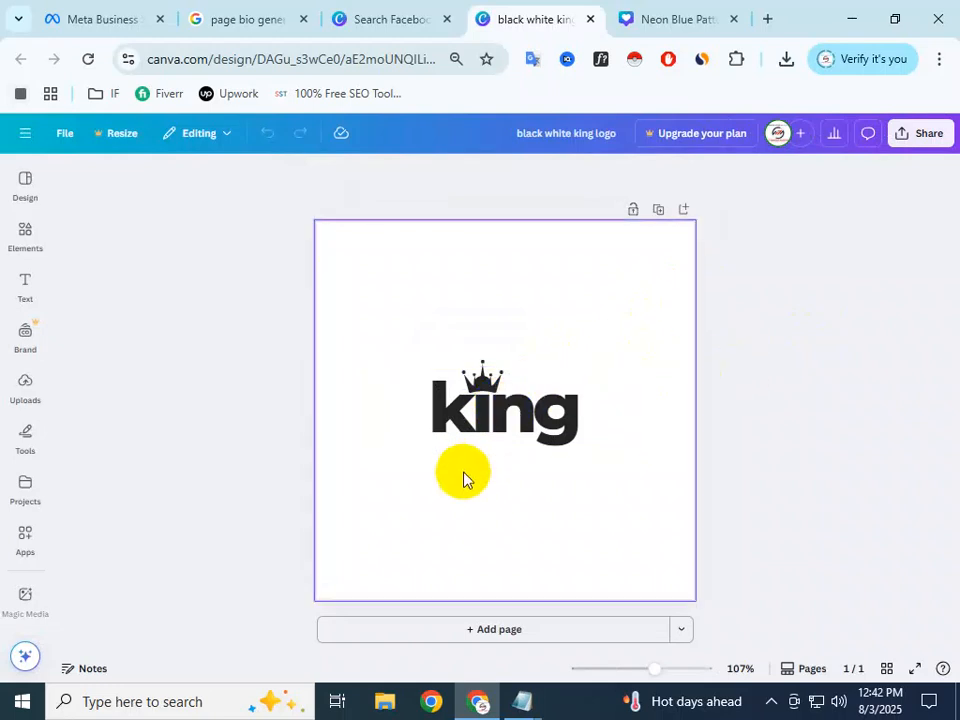
Step: Move the "king" text lower on the logo canvas and place the crown just above its letter i
left_click(500, 402)
left_click_drag(500, 402, 497, 469)
left_click(489, 377)
left_click_drag(489, 379, 484, 423)
left_click(724, 470)
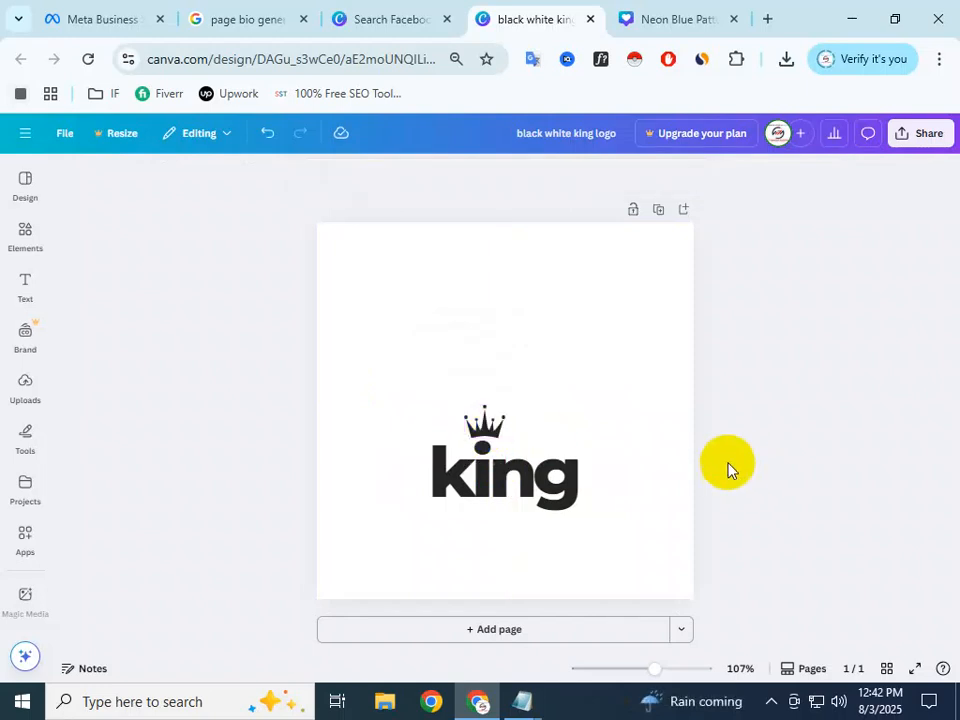
Step: Duplicate the "king" text and position the copy above the crown
left_click(18, 236)
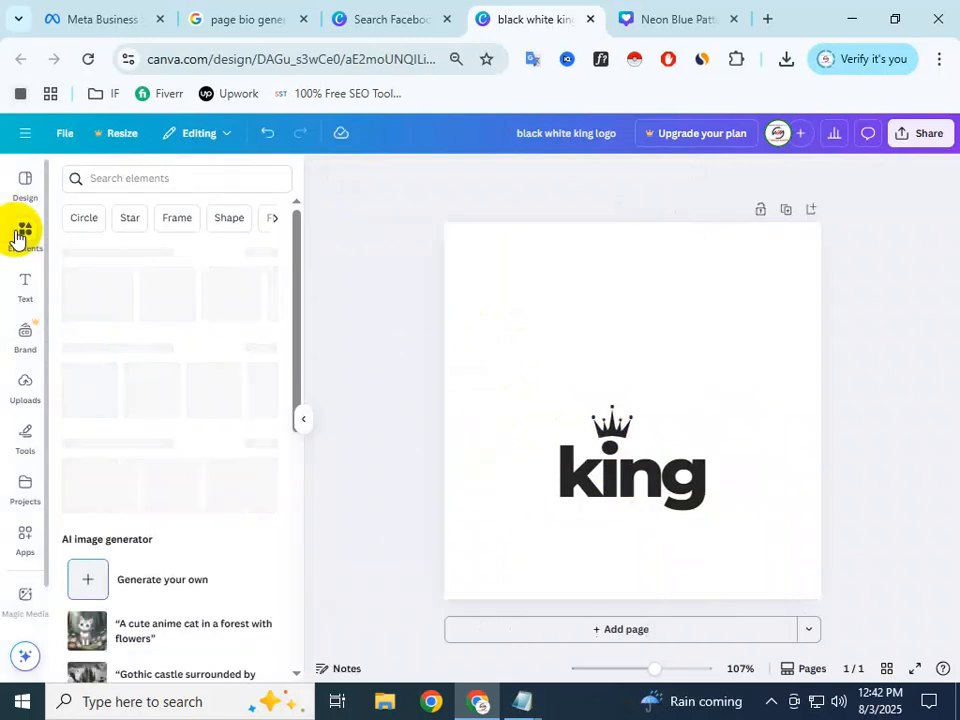
left_click(681, 459)
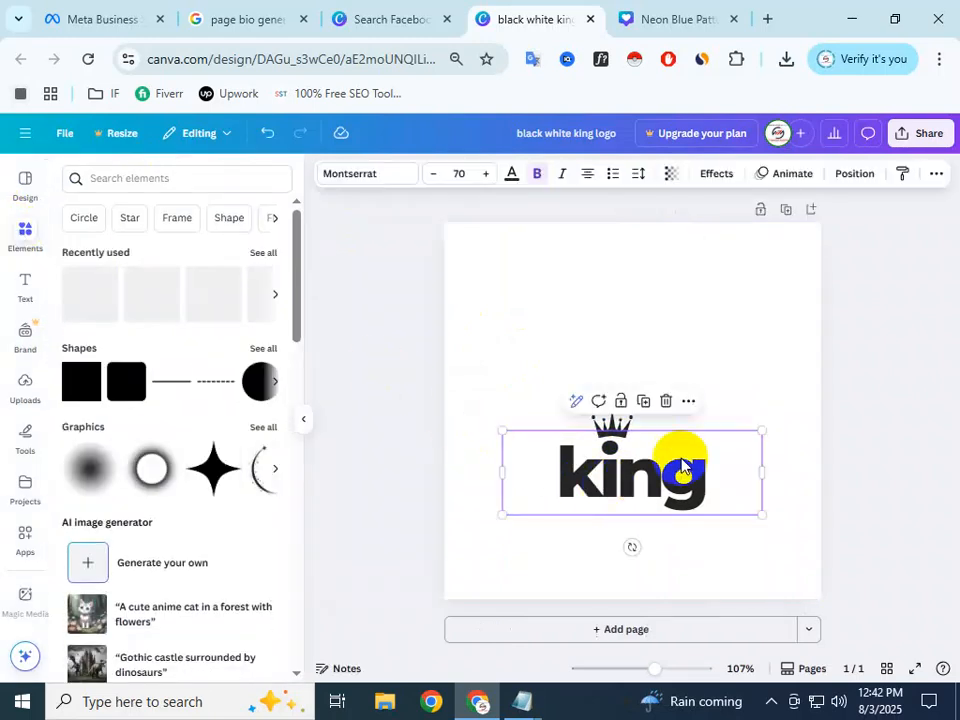
left_click(836, 404)
left_click(609, 471)
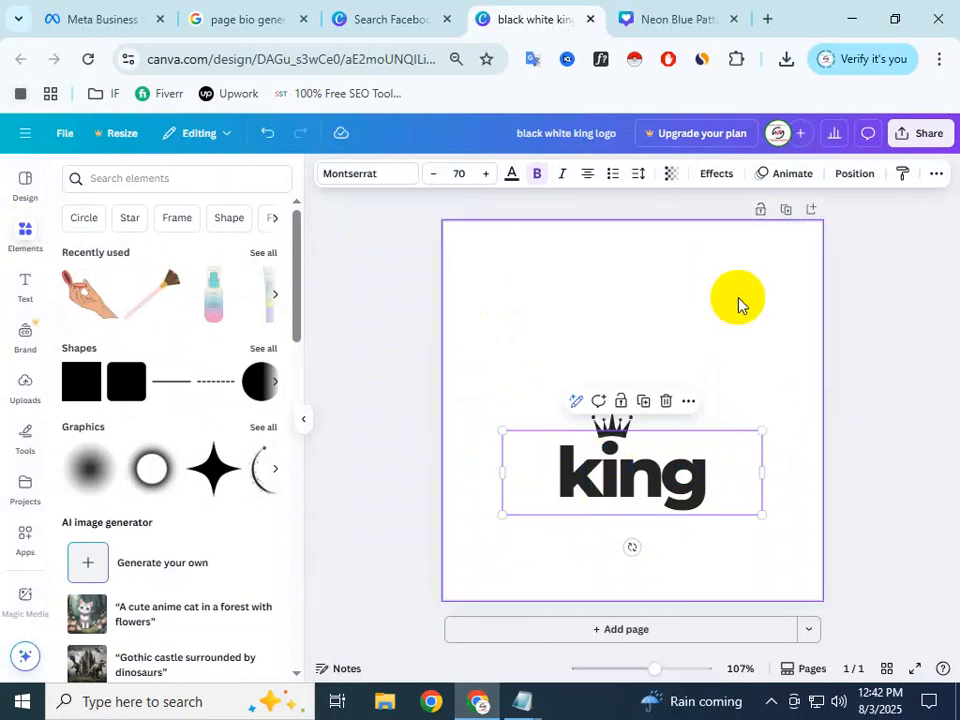
left_click(707, 311)
key("ctrl+v")
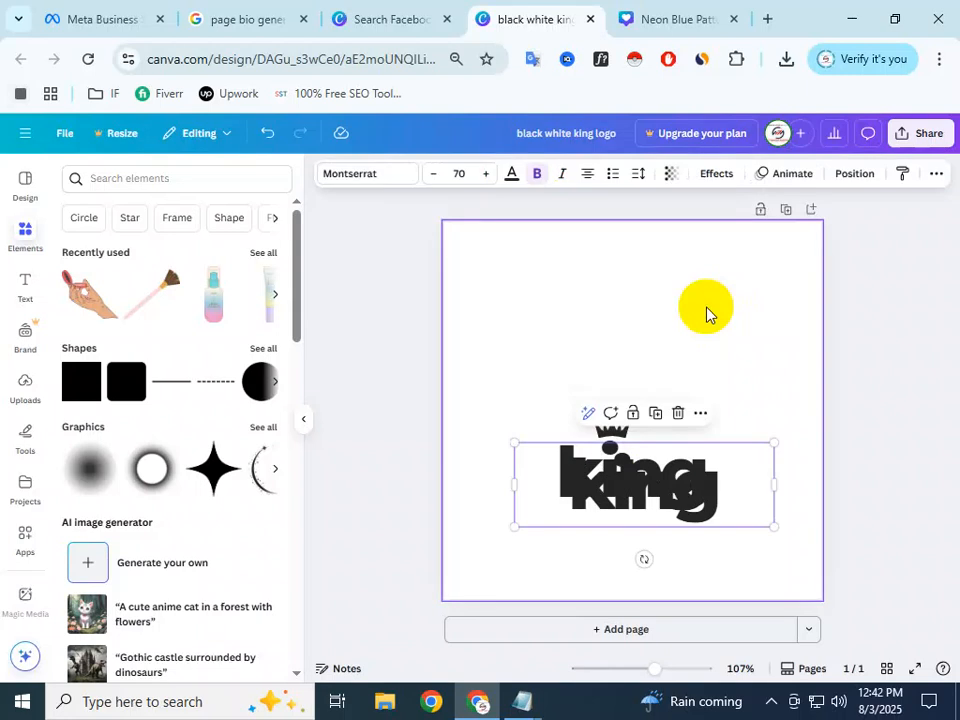
left_click_drag(650, 485, 657, 365)
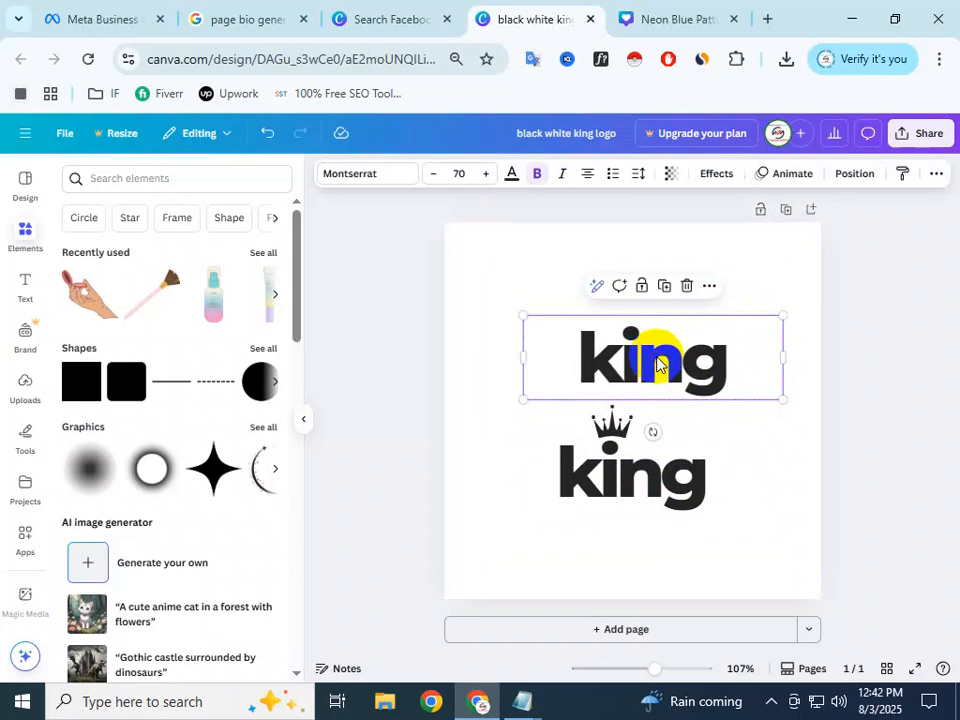
Step: Replace the upper copy of "king" with "Marketing" and widen its text box so the word fits on one line above the crown
double_click(656, 364)
key("BackSpace")
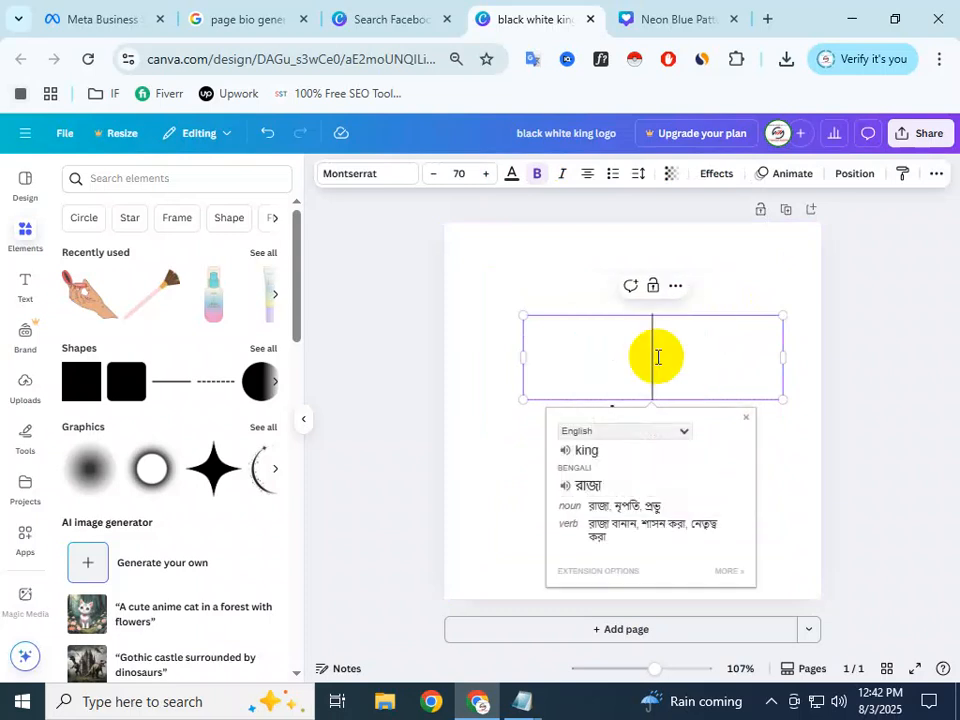
type("Ma")
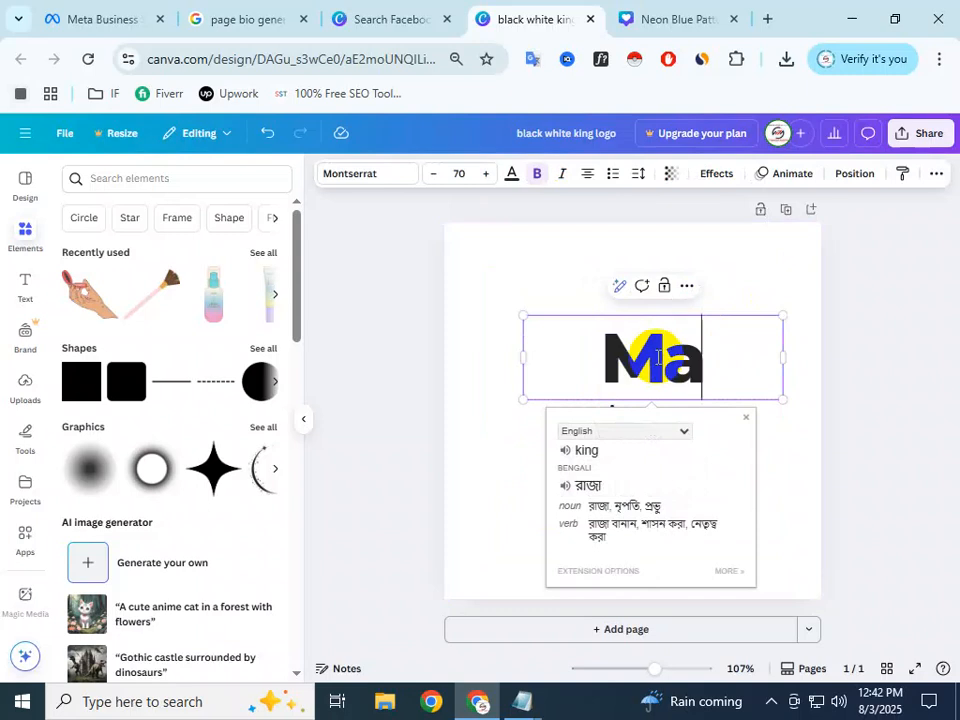
type("rketi")
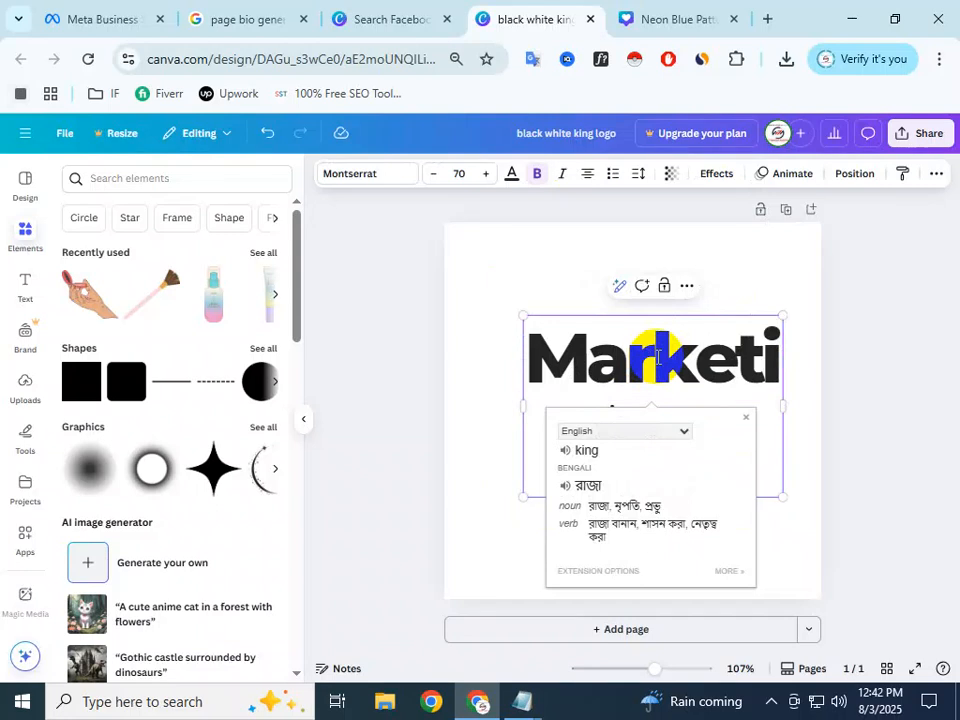
left_click(889, 386)
left_click(700, 396)
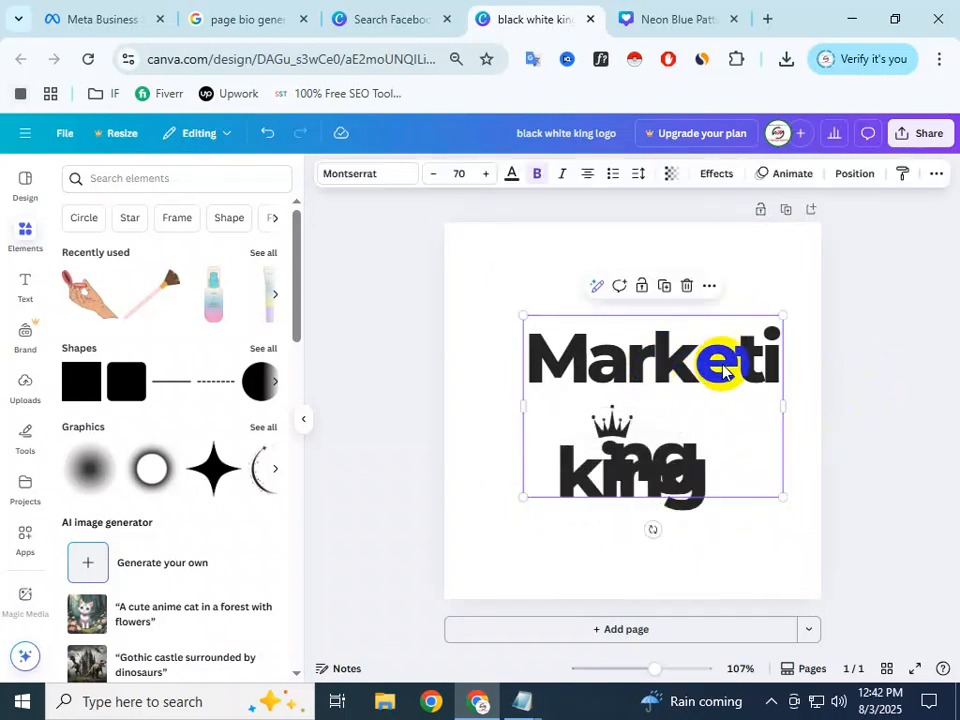
left_click_drag(720, 360, 693, 300)
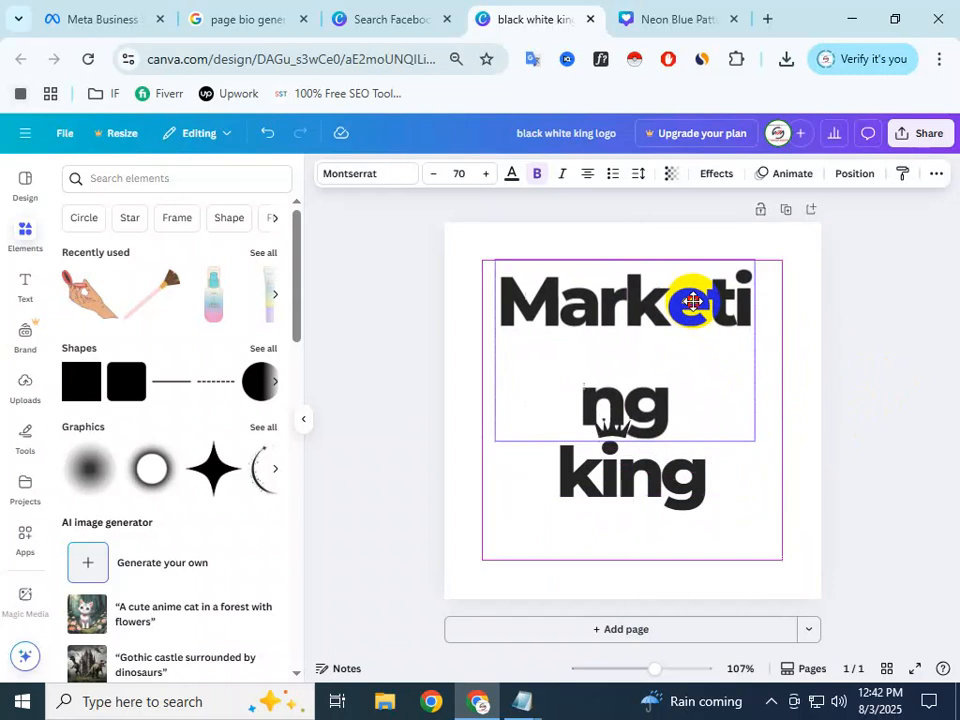
left_click_drag(752, 339, 718, 394)
left_click(896, 387)
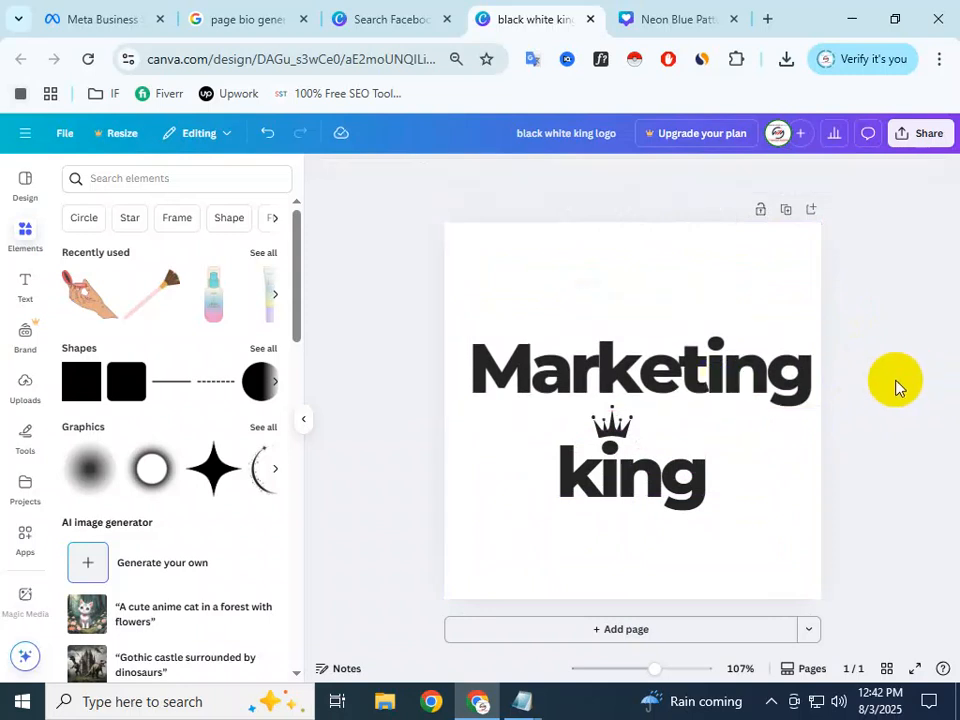
Step: Scale the "Marketing" text down to about size 62.6 and recentre it above "king"
left_click(813, 378)
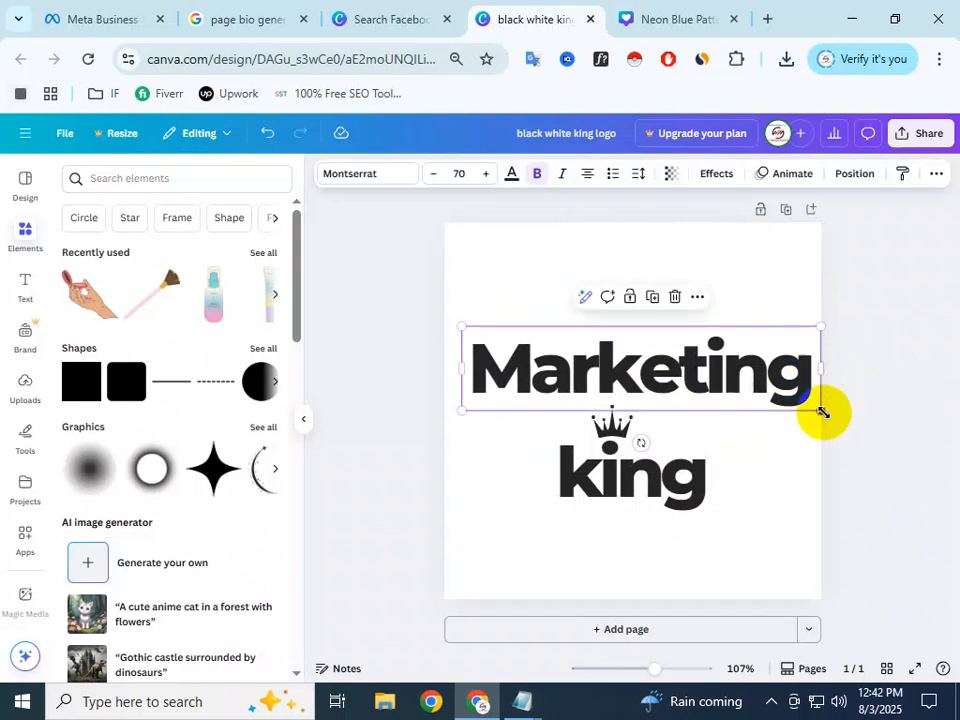
left_click_drag(820, 412, 782, 401)
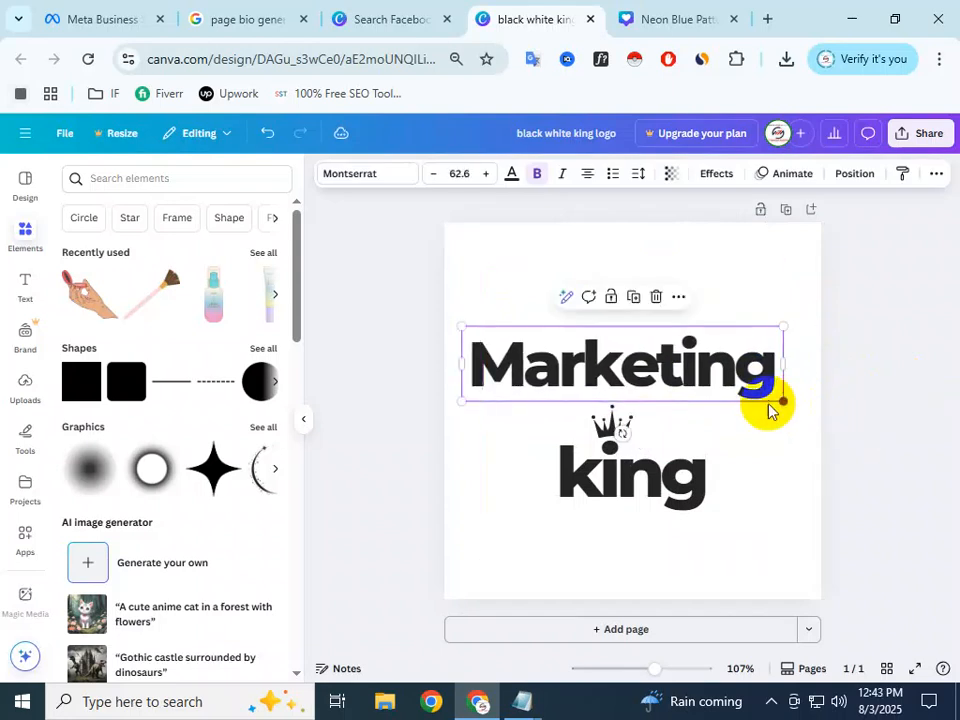
mouse_move(676, 383)
left_mouse_down()
mouse_move(694, 381)
mouse_move(691, 392)
left_mouse_up()
left_click(868, 424)
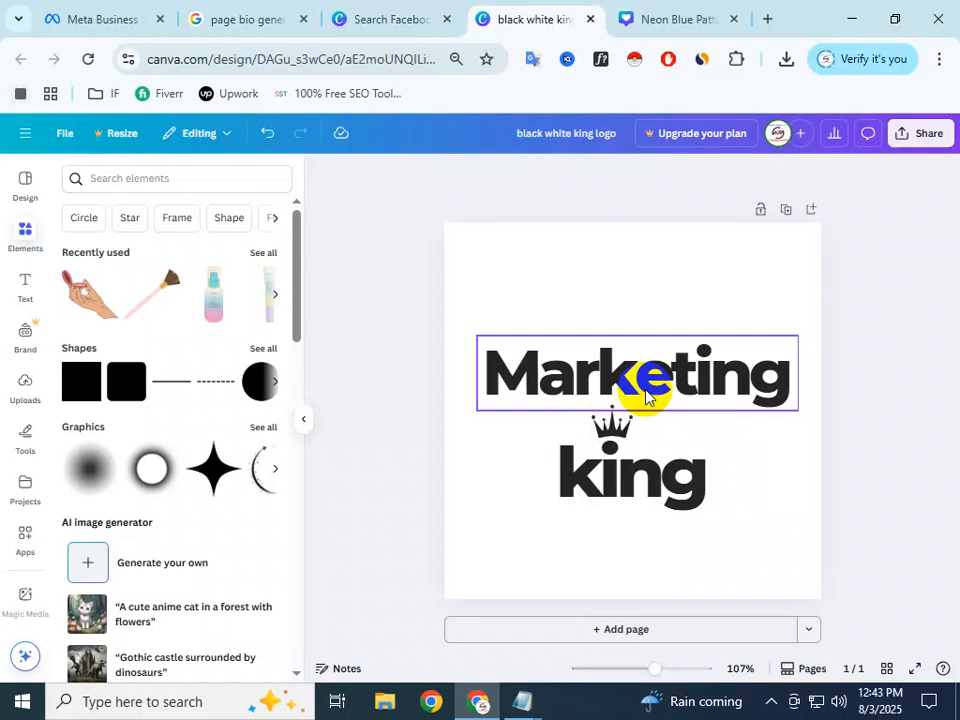
Step: Move the crown above the "Marketing" text and lower "Marketing" until it sits directly on top of "king"
left_click_drag(613, 421, 639, 326)
left_click_drag(652, 376, 686, 428)
mouse_move(747, 421)
left_mouse_down()
mouse_move(759, 419)
mouse_move(752, 415)
left_mouse_up()
left_click(833, 441)
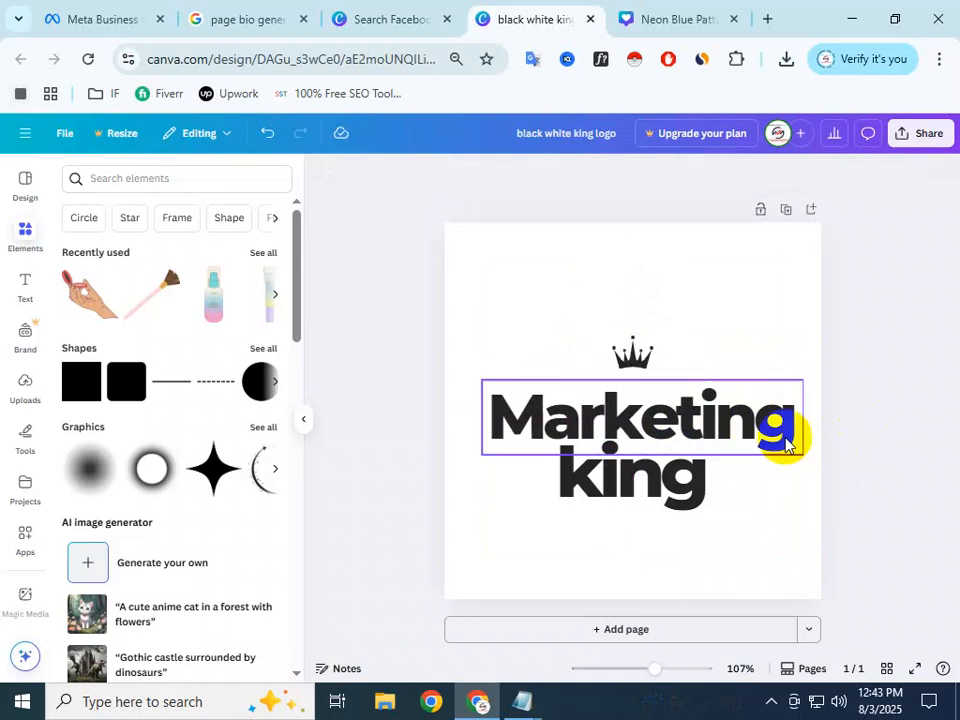
Step: Centre "king" under "Marketing", enlarge the crown to nearly half the width of "Marketing", and place it just above the text
left_click_drag(651, 476, 661, 474)
left_click_drag(630, 356, 648, 346)
left_click_drag(703, 378, 729, 386)
left_click_drag(662, 350, 645, 336)
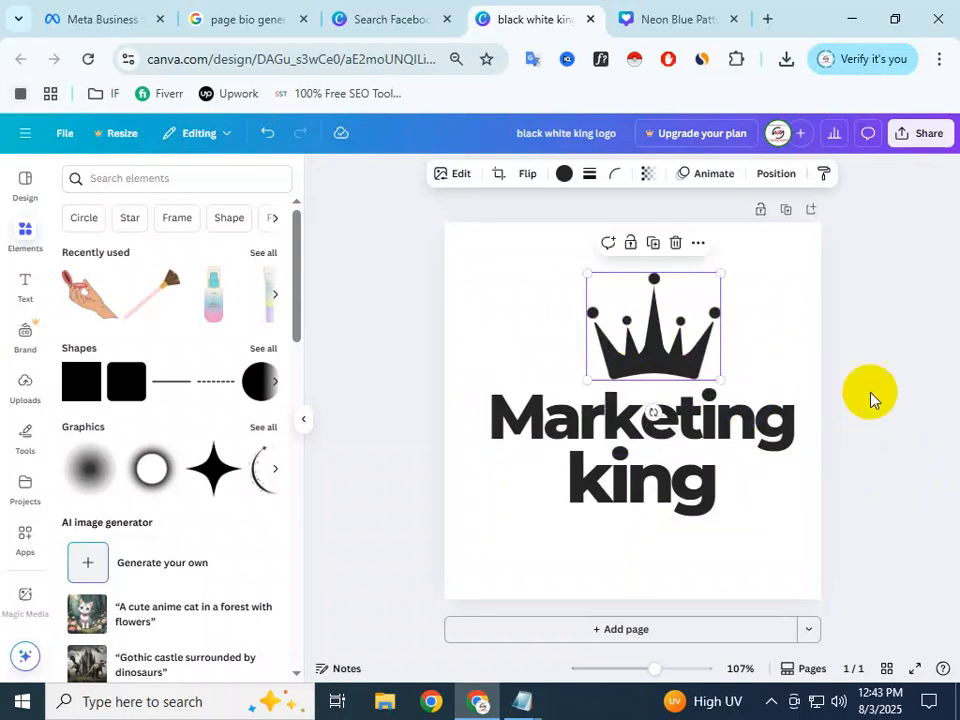
left_click(888, 396)
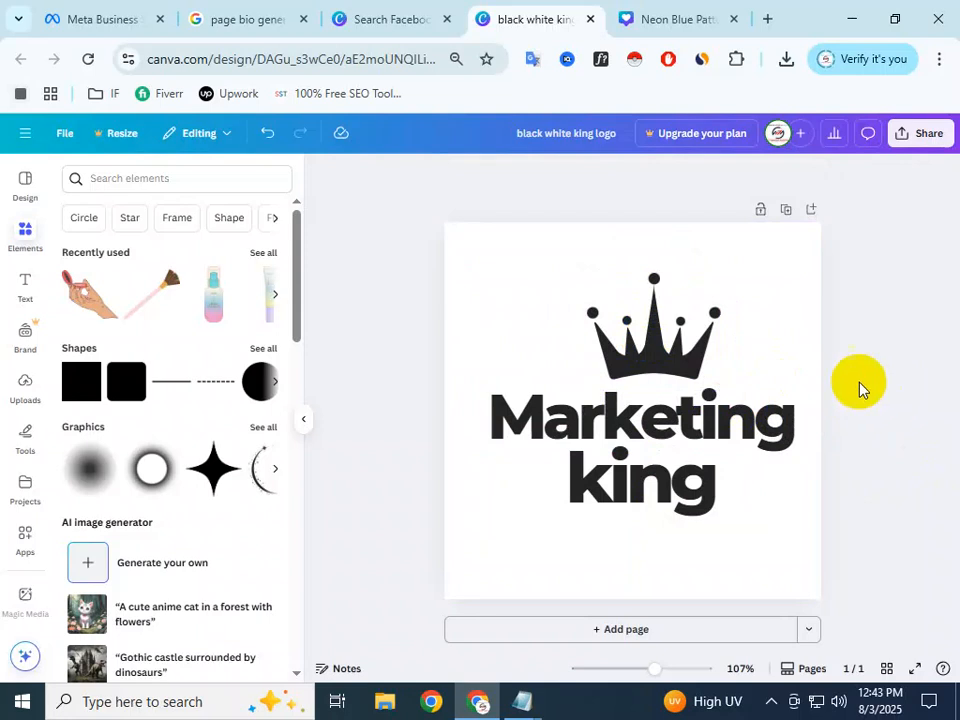
left_click(631, 340)
left_click(857, 359)
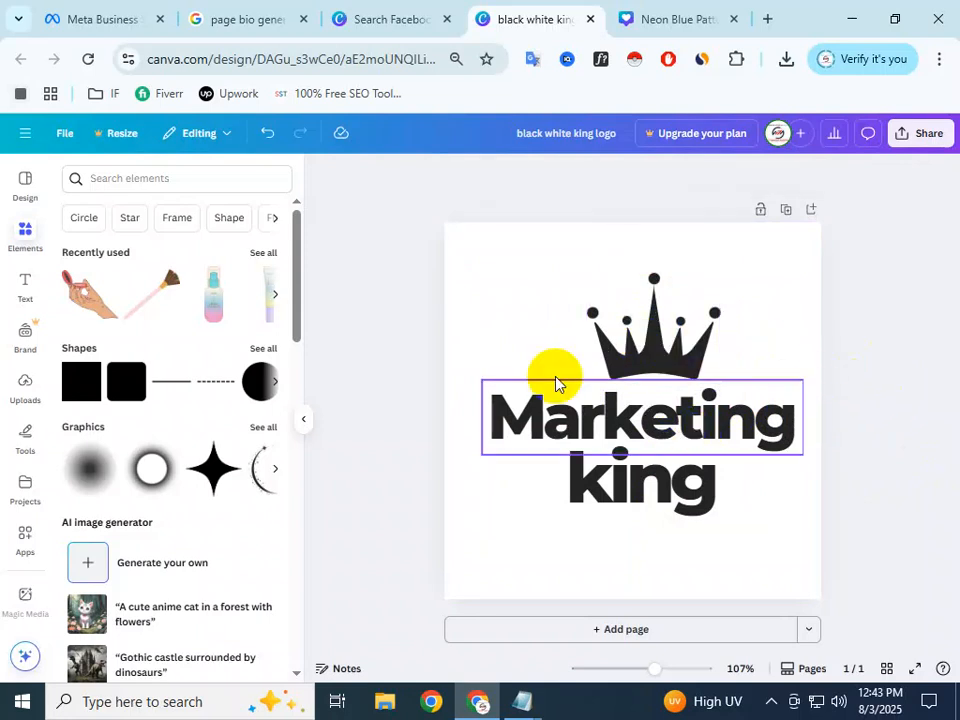
left_click(638, 396)
left_click(636, 484)
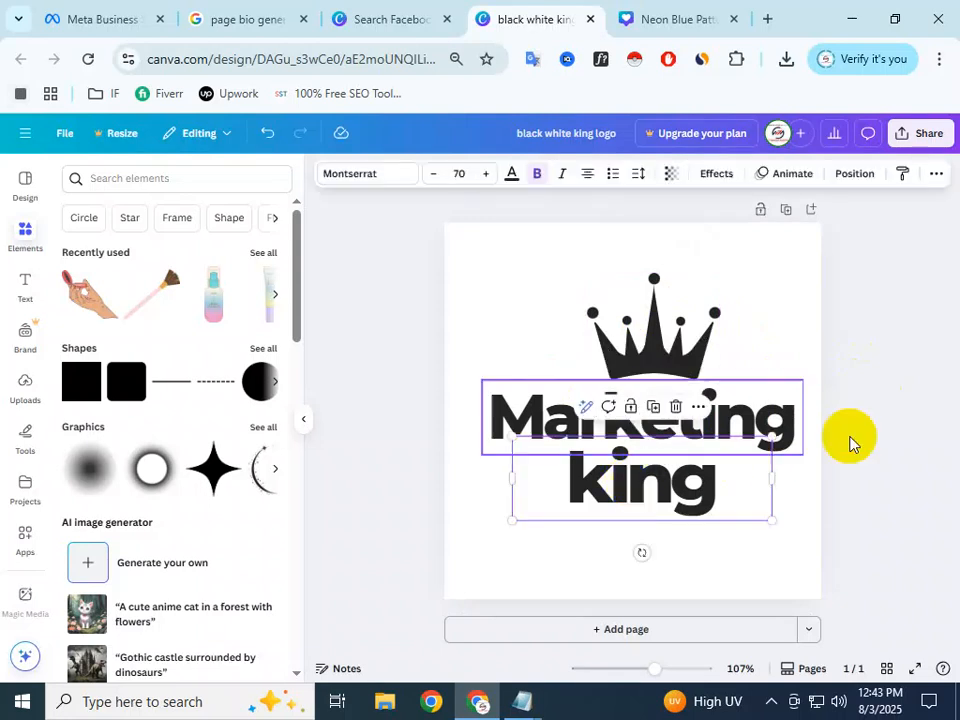
left_click(849, 444)
left_click(690, 400)
left_click(877, 357)
Step: Try custom teal and pink text colours on "Marketing", and set it back to the document's near-black colour
left_click(696, 407)
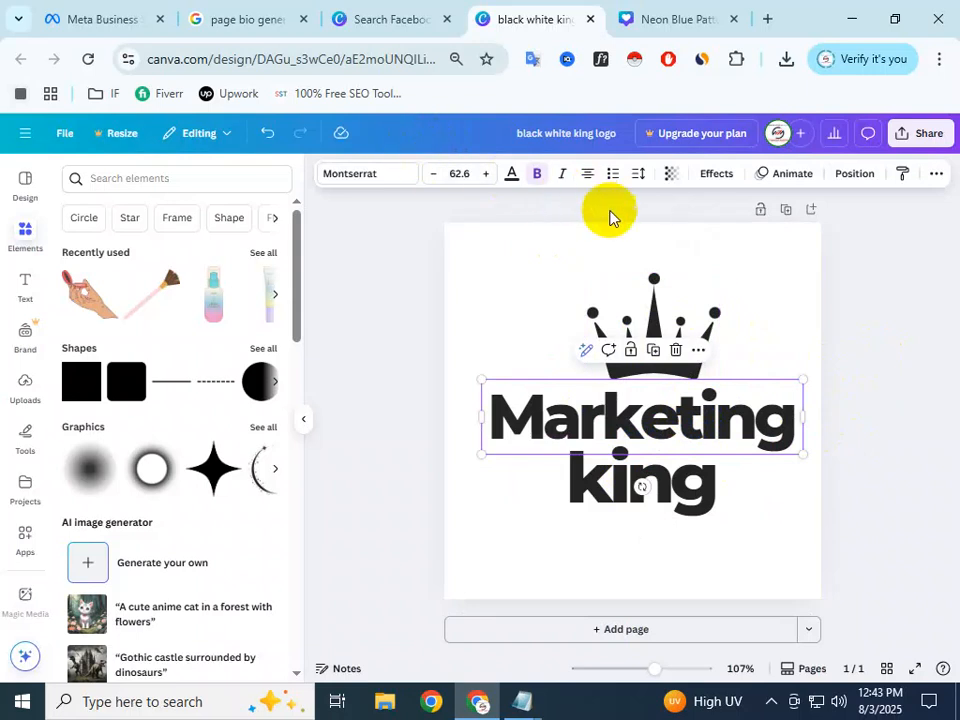
left_click(512, 177)
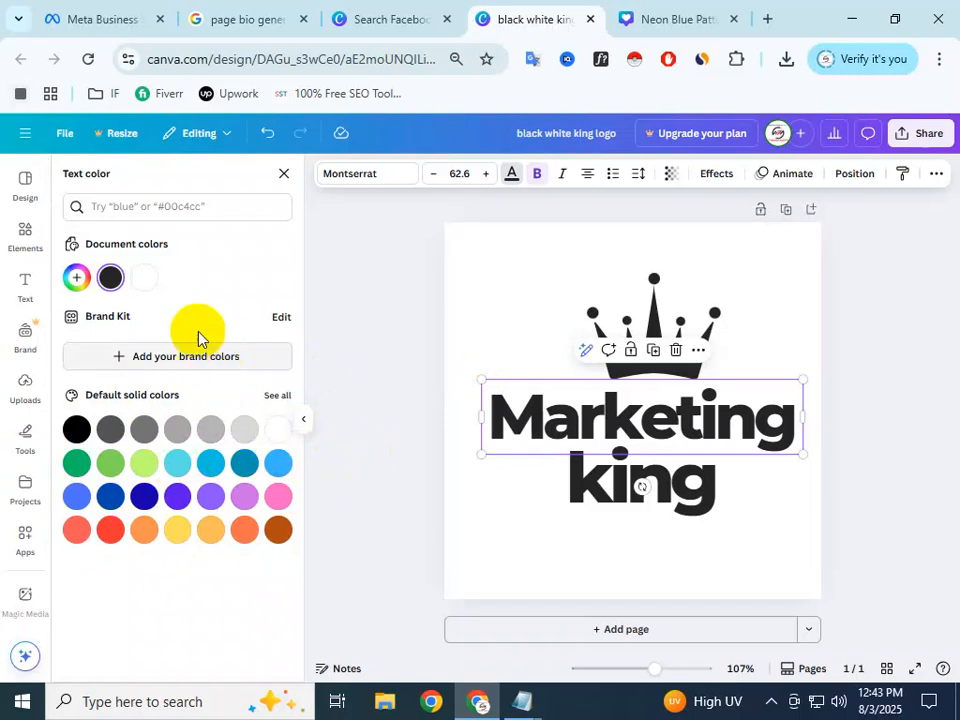
left_click(80, 278)
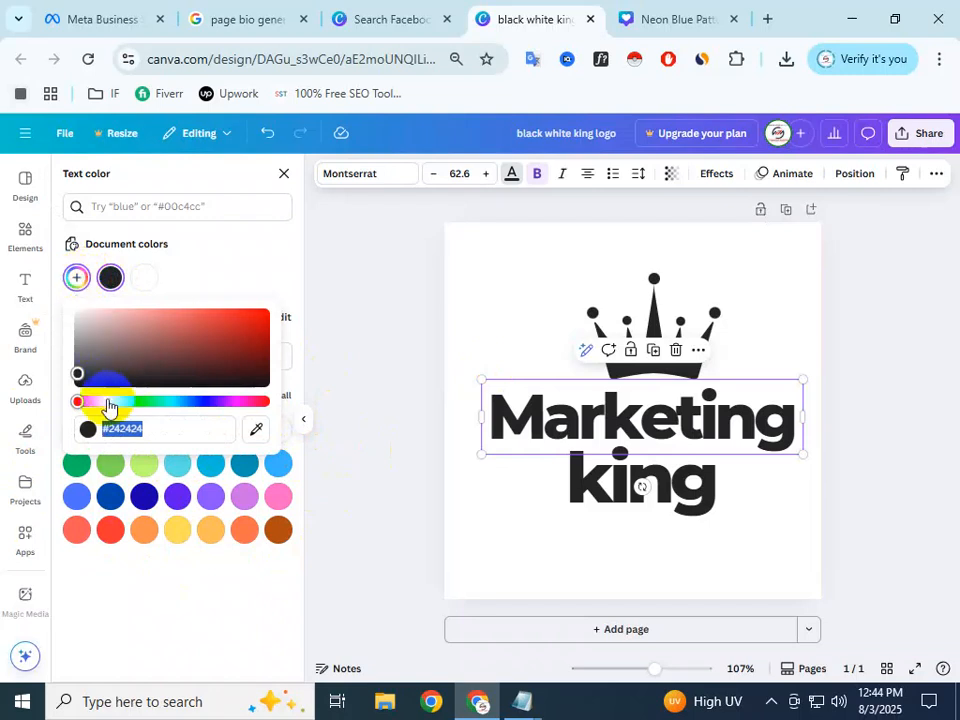
left_click_drag(109, 408, 178, 411)
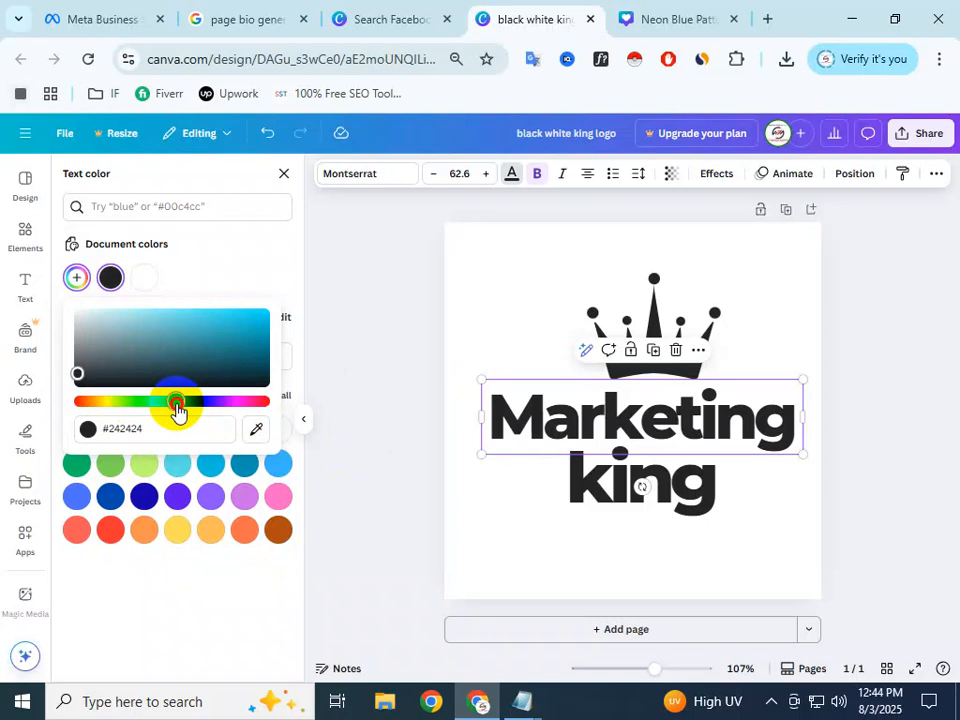
right_click(177, 410)
left_click(180, 405)
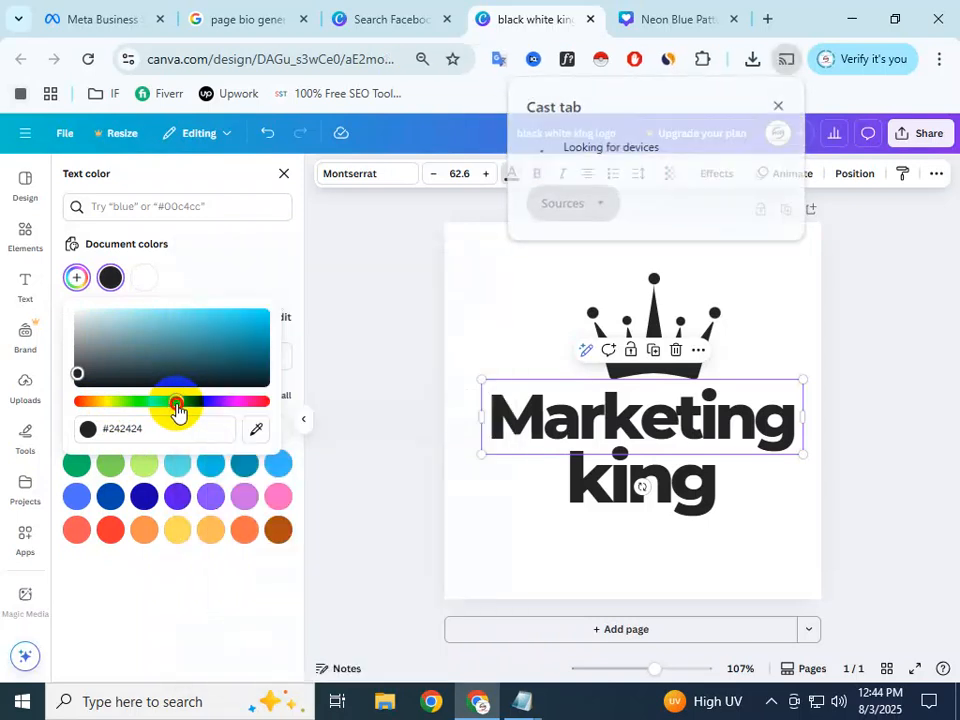
left_click(177, 410)
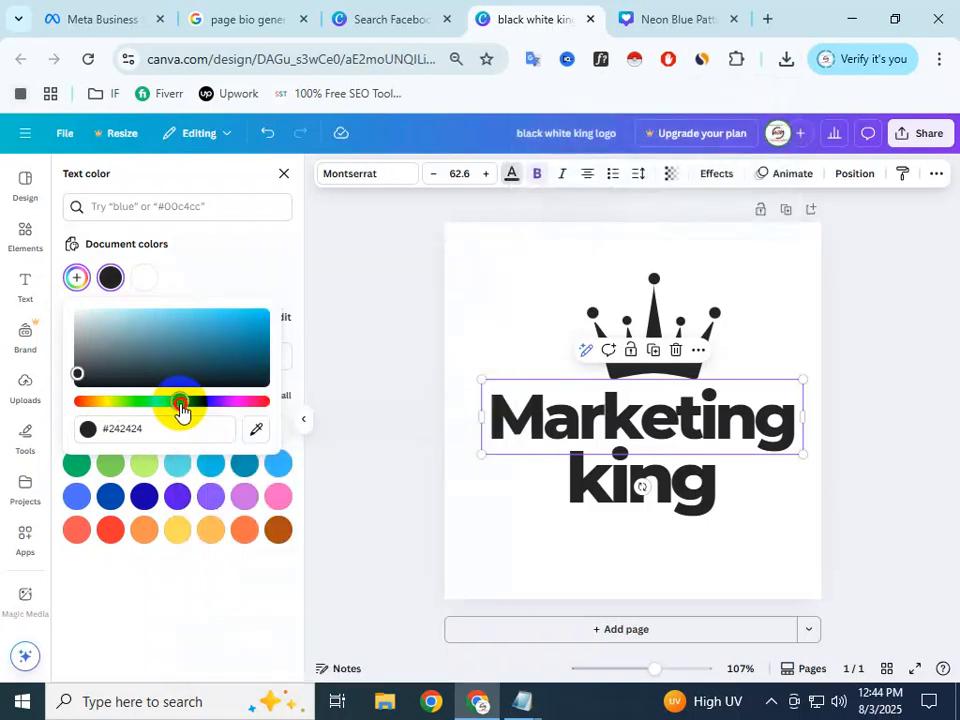
left_click(201, 337)
mouse_move(201, 334)
left_mouse_down()
mouse_move(184, 330)
mouse_move(195, 326)
mouse_move(203, 339)
mouse_move(156, 364)
mouse_move(144, 341)
mouse_move(152, 321)
mouse_move(210, 349)
left_mouse_up()
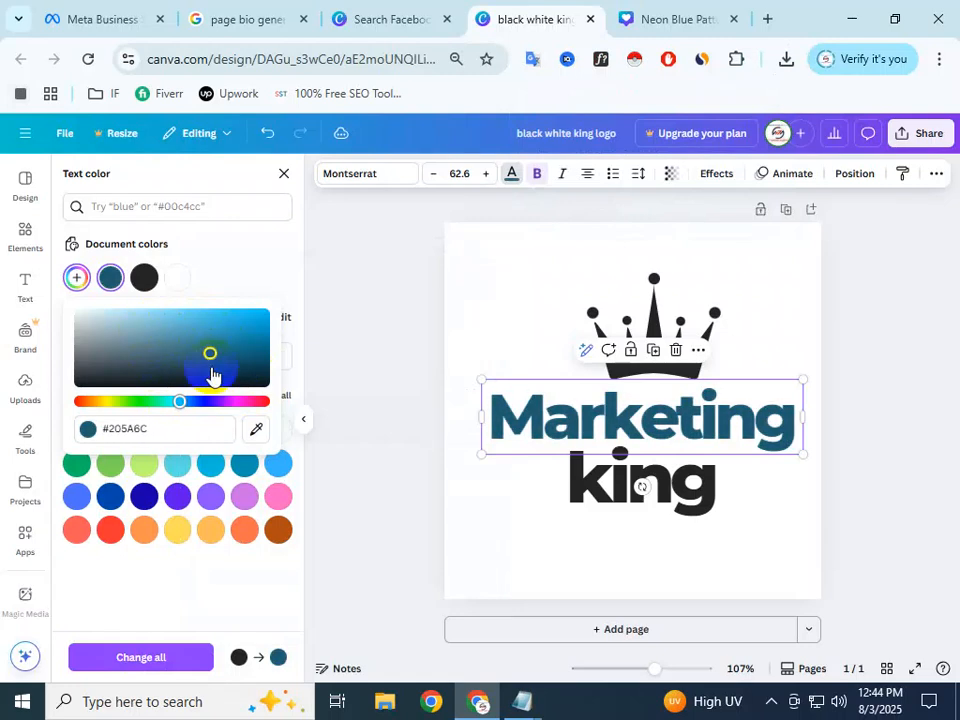
left_click_drag(210, 401, 240, 401)
left_click_drag(225, 336, 224, 332)
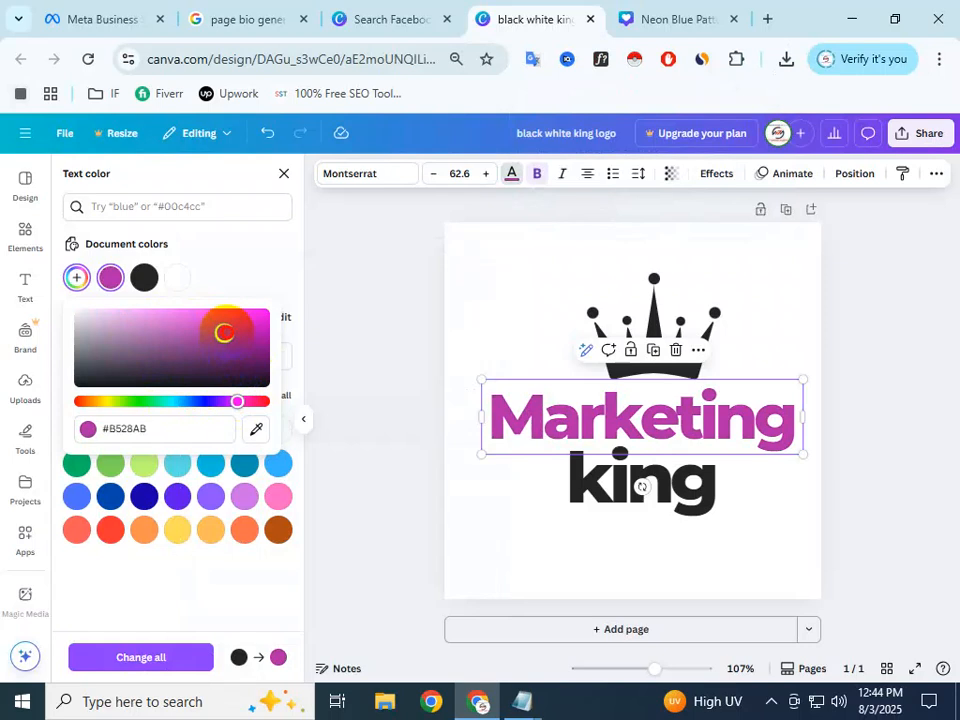
left_click_drag(204, 342, 200, 322)
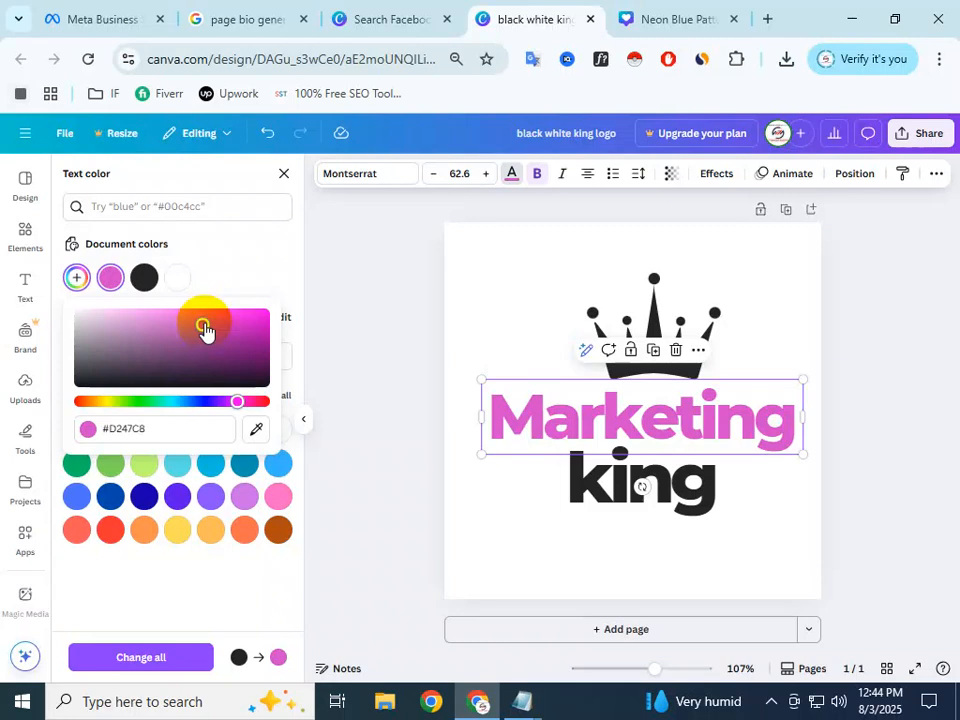
left_click(143, 276)
left_click(870, 406)
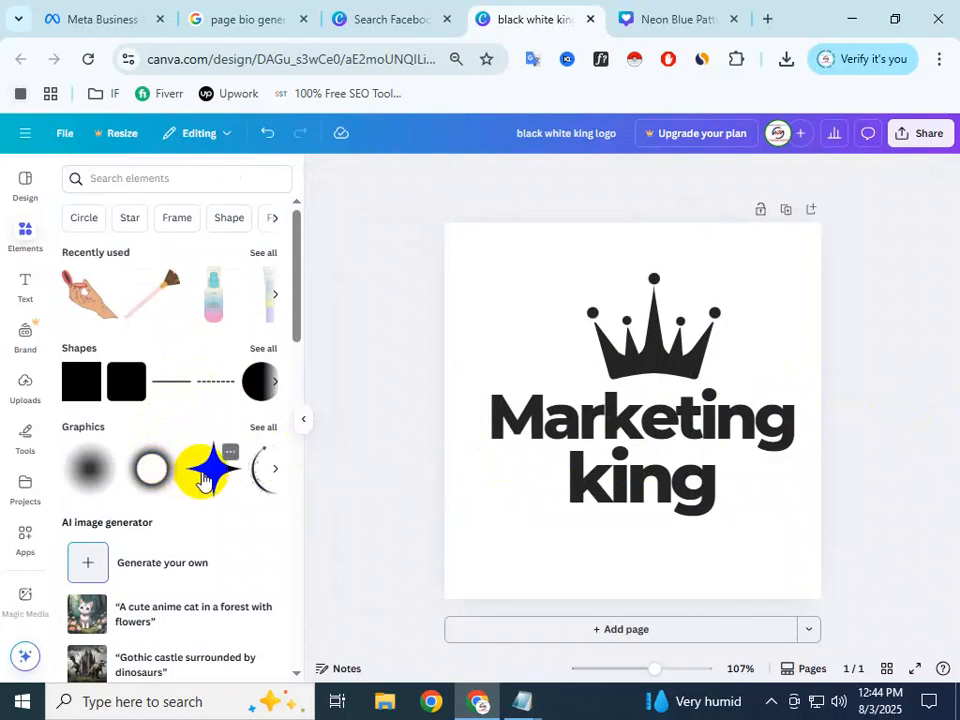
Step: Add the black four-pointed star graphic, shrink it to a small sparkle, and place it left of "king"
scroll(160, 338, "down", 1)
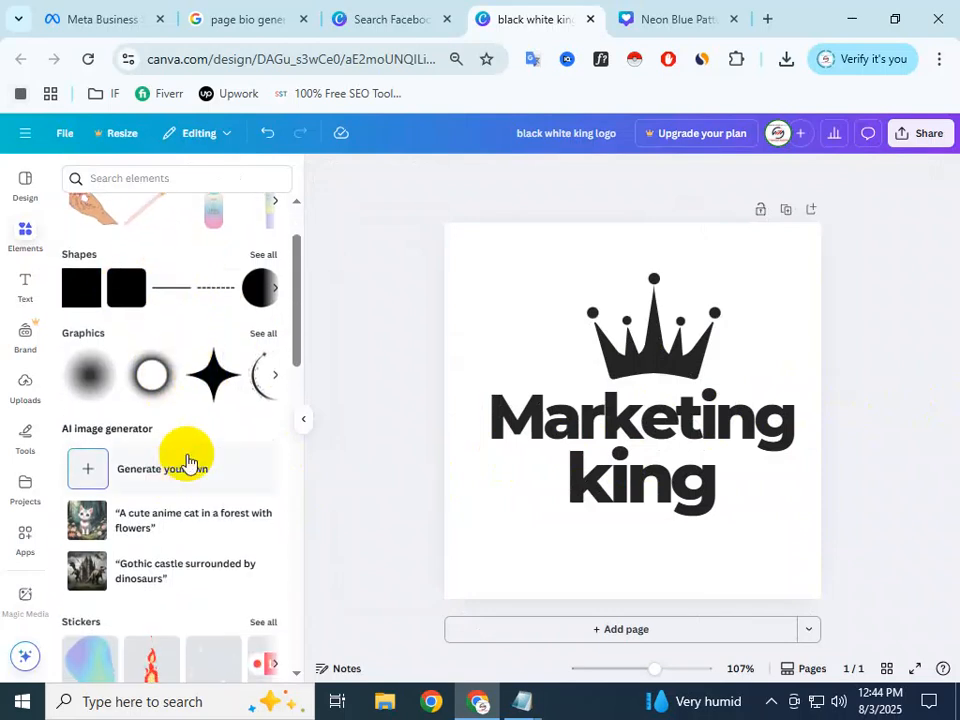
left_click(211, 377)
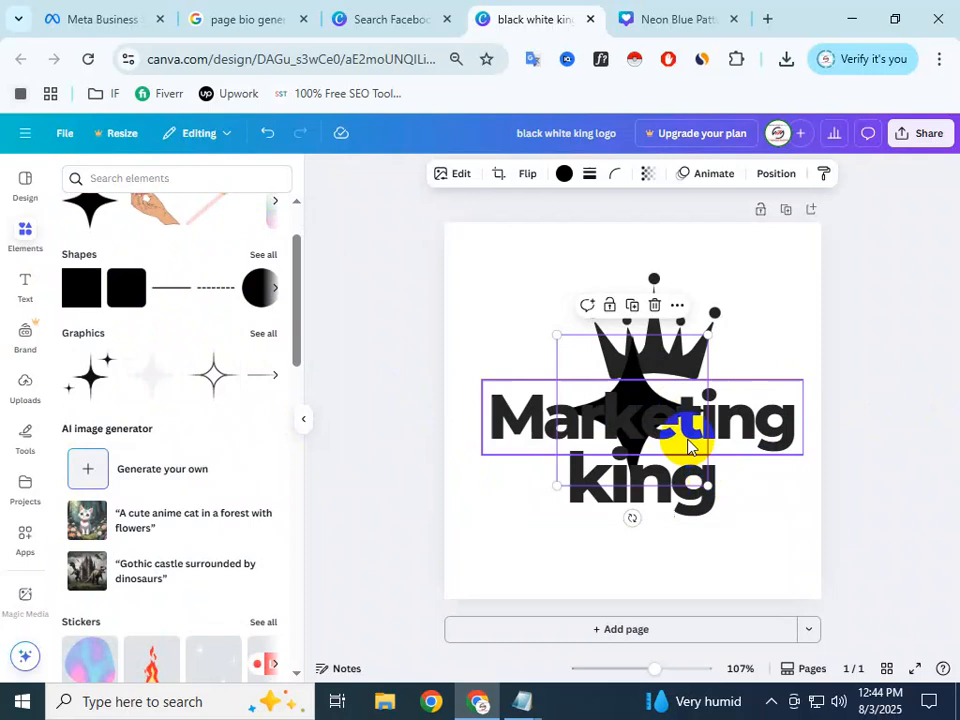
left_click_drag(638, 402, 510, 305)
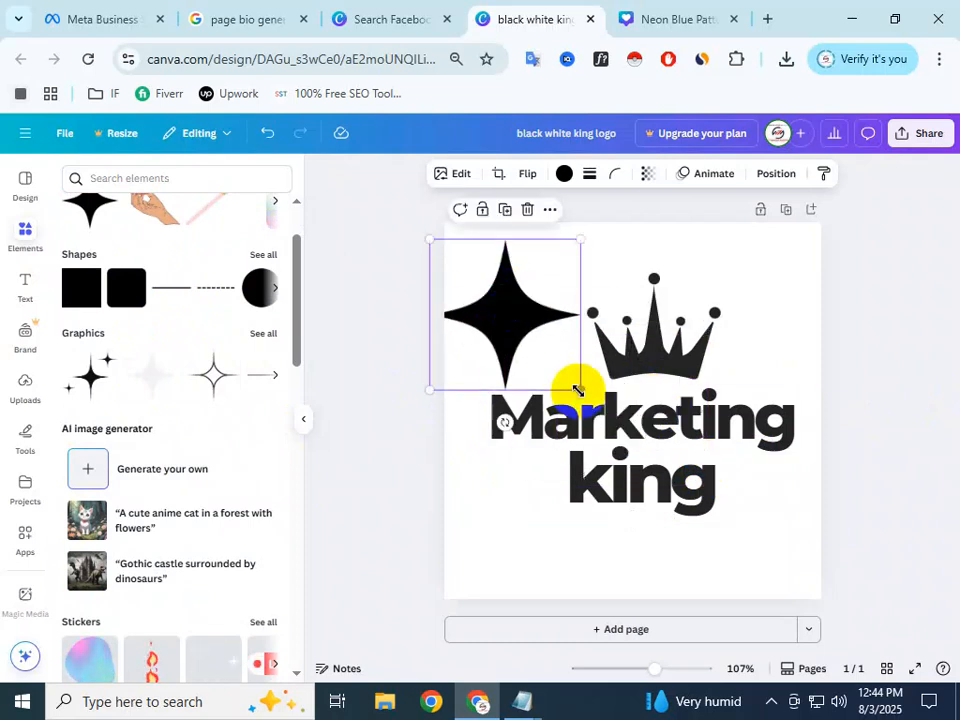
left_click_drag(555, 371, 503, 498)
left_click(541, 517)
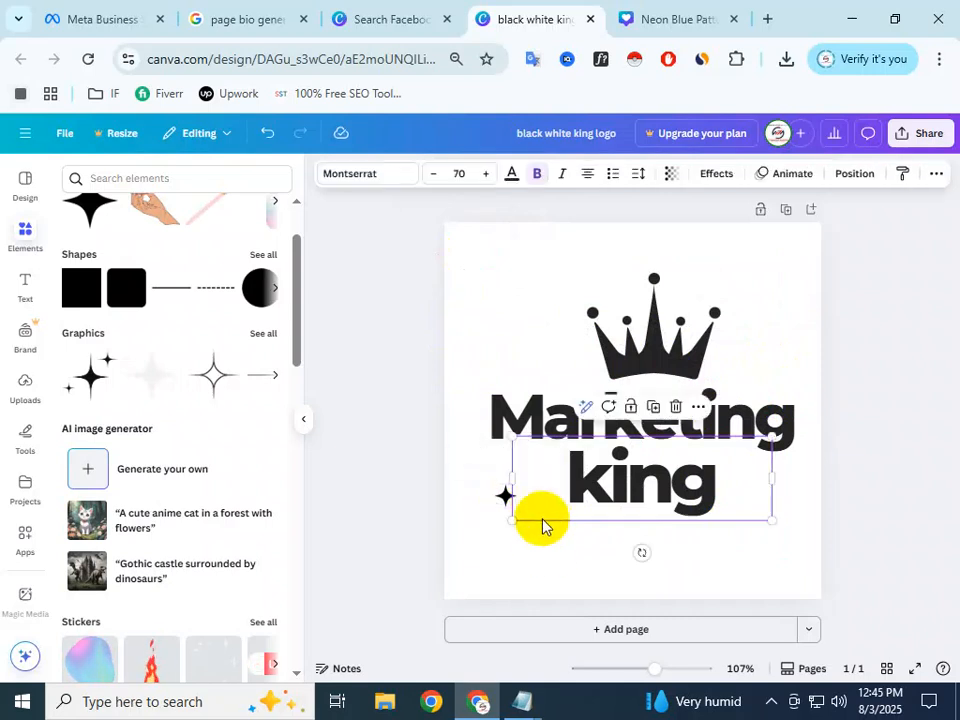
left_click(524, 528)
Step: Copy the small star and paste seven duplicates of it onto the logo
left_click(503, 497)
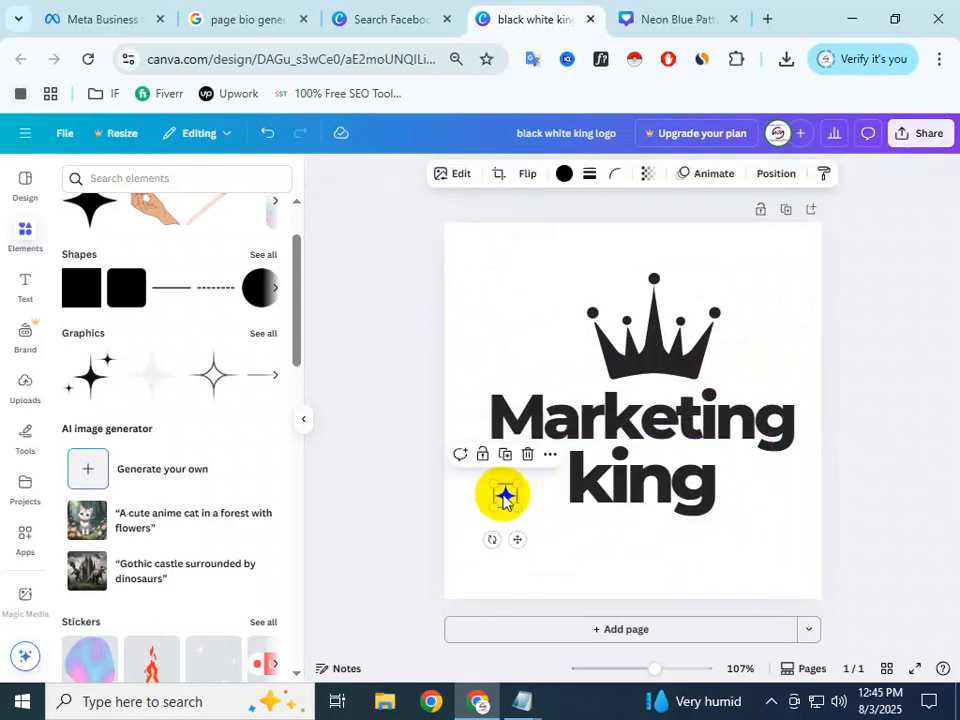
left_click(532, 532)
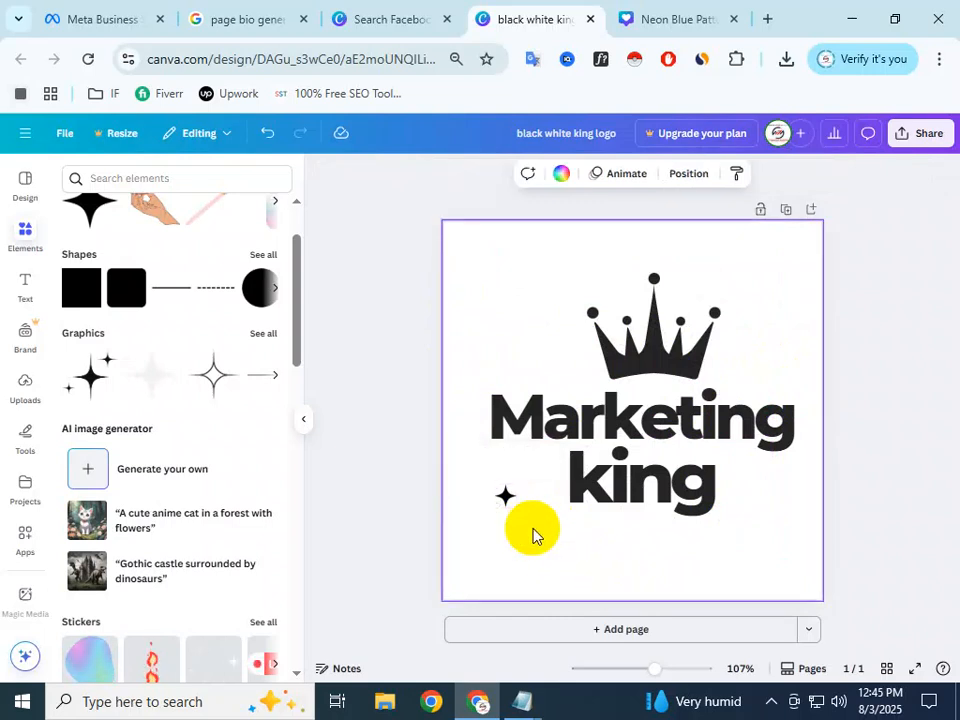
key("ctrl+v")
key("ctrl+v")
key("ctrl+v")
key("ctrl+v")
key("ctrl+v")
key("ctrl+v")
key("ctrl+v")
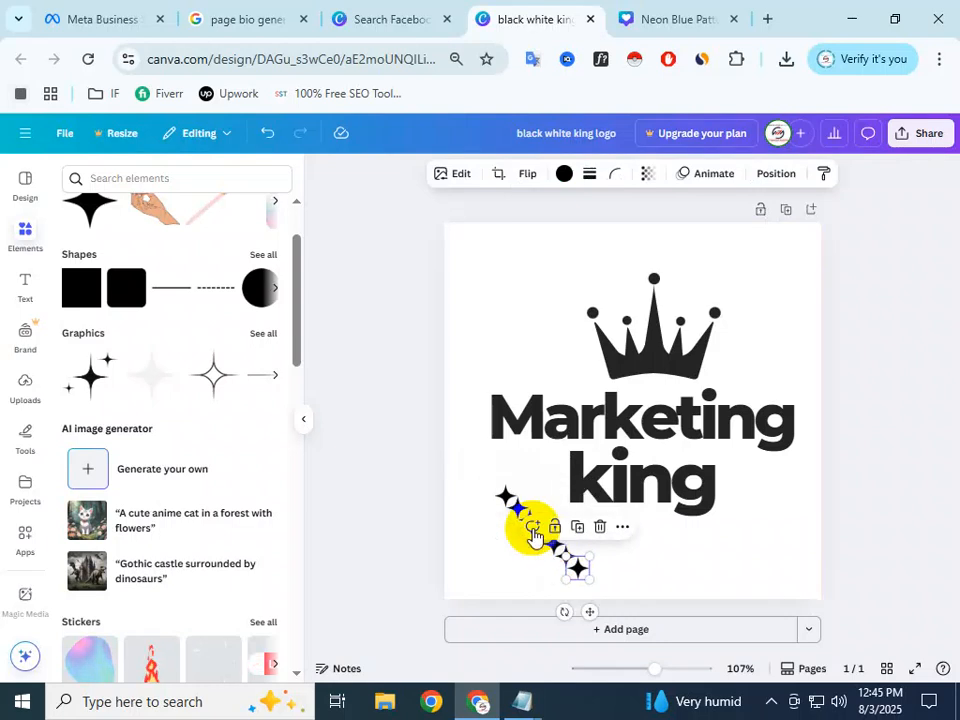
left_click(846, 529)
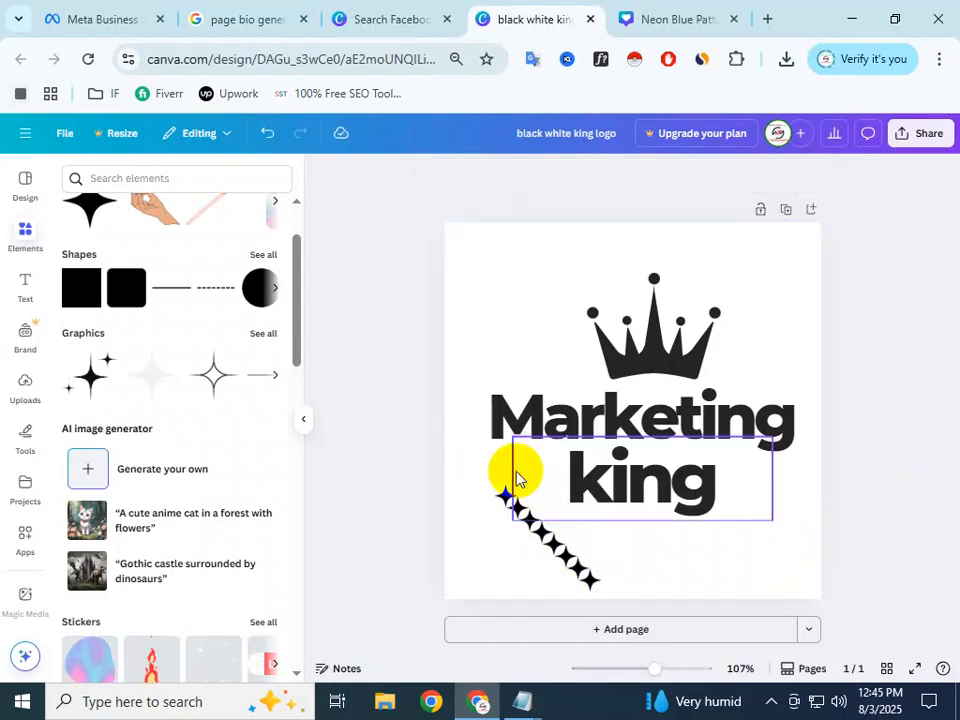
Step: Rearrange the eight small stars from a straight diagonal into a loose curve sweeping from beside "king" to below it
left_click(588, 578)
left_click(658, 570)
left_click(507, 497)
left_click_drag(506, 493, 536, 521)
left_click(535, 513)
left_click(620, 549)
left_click(678, 578)
left_click(529, 518)
left_click(600, 542)
left_click_drag(594, 582, 551, 528)
left_click(621, 560)
left_click(696, 550)
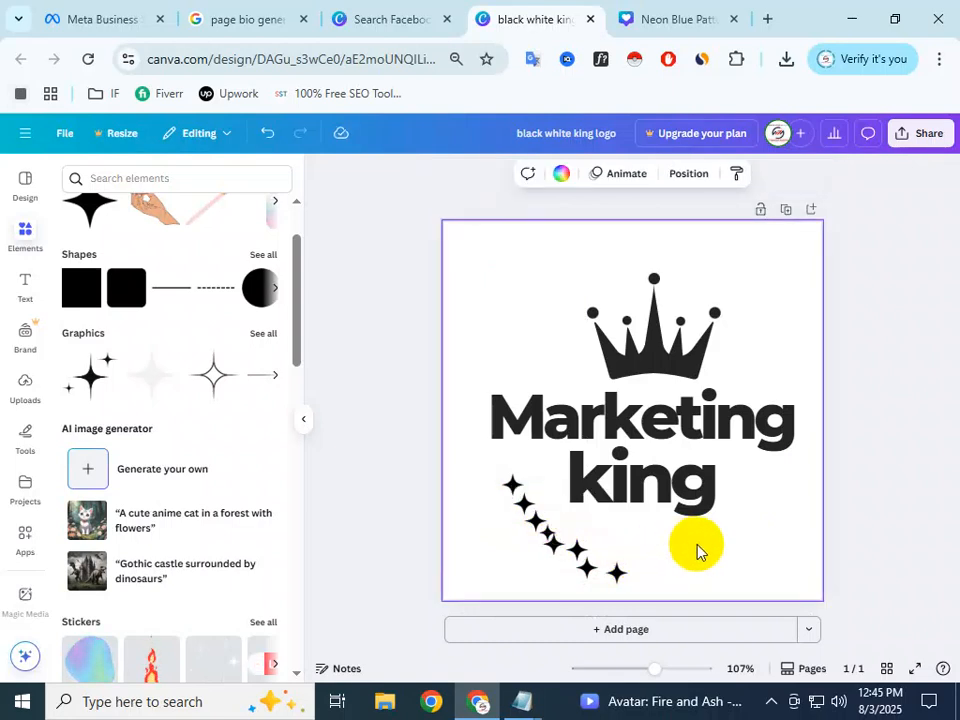
Step: Fine-tune the middle and lower stars so that the row forms a smooth curve at the lower left of "king"
left_click(551, 536)
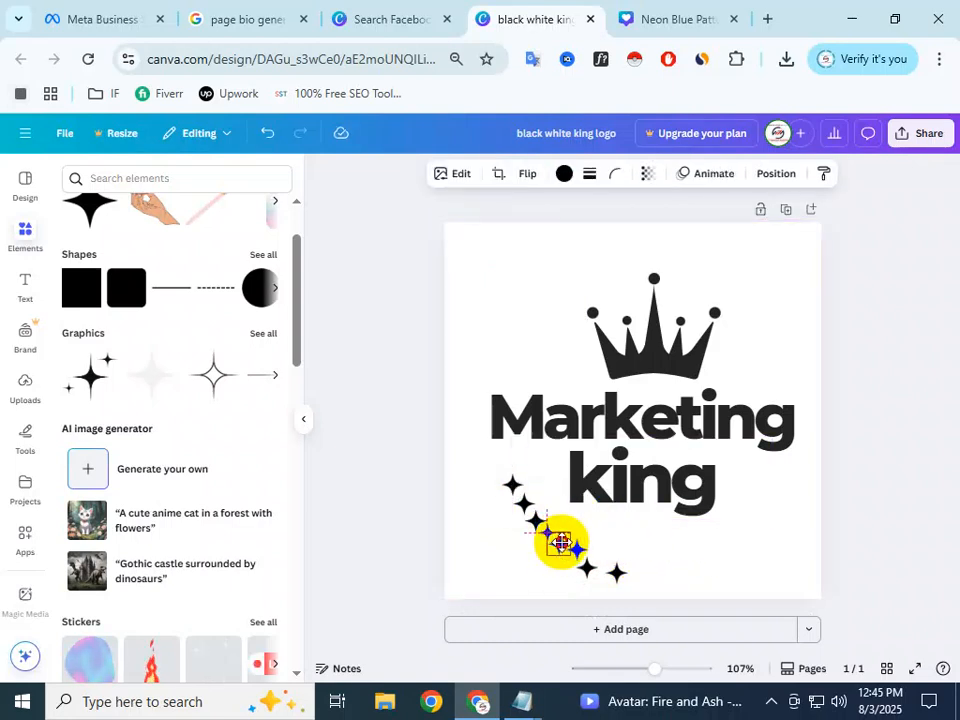
left_click(675, 564)
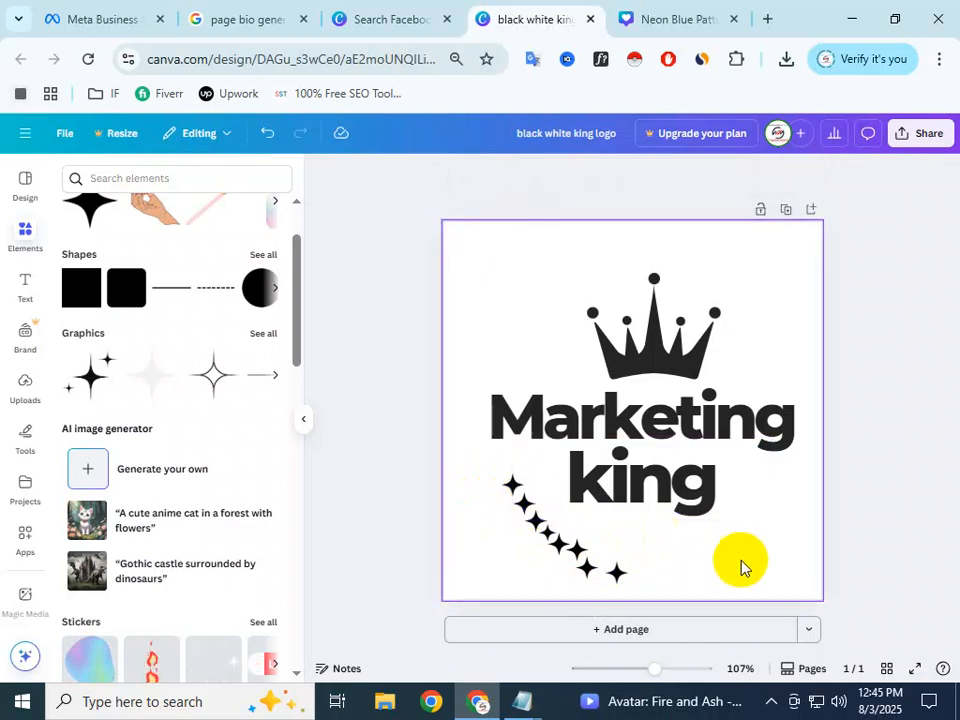
mouse_move(583, 553)
left_mouse_down()
mouse_move(572, 553)
mouse_move(620, 573)
mouse_move(598, 567)
left_mouse_up()
left_click(662, 564)
left_click(685, 571)
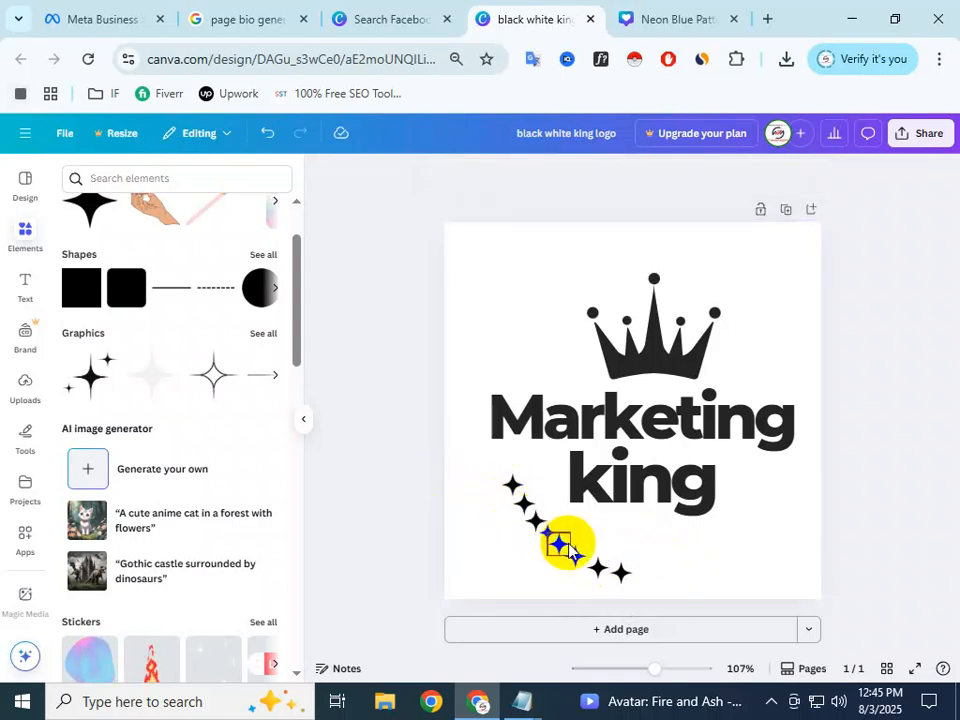
left_click_drag(545, 535, 553, 532)
left_click(675, 553)
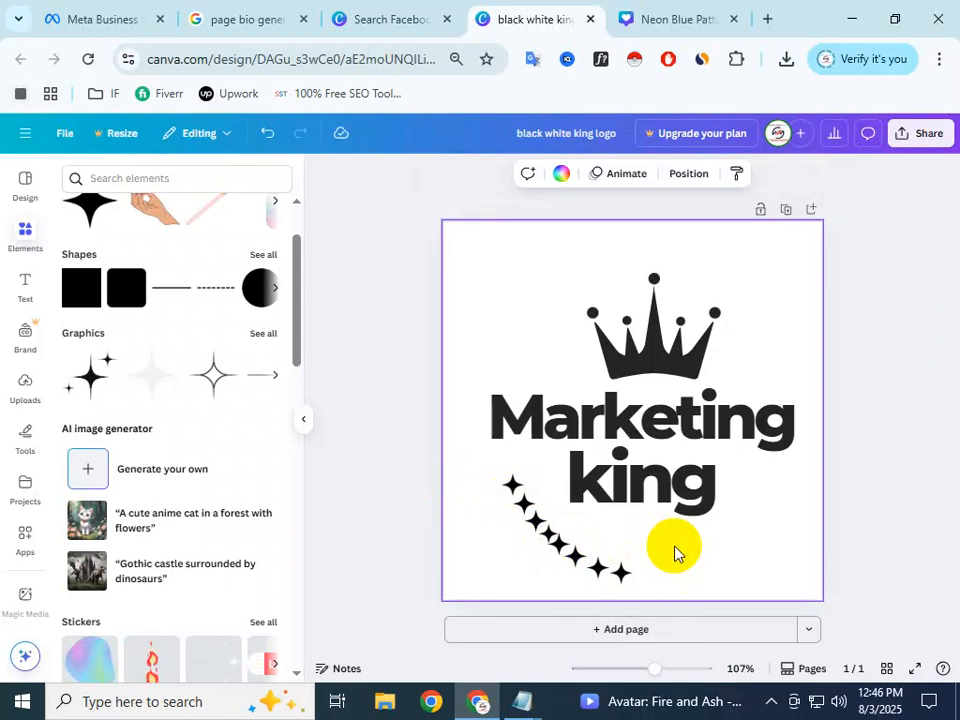
Step: Paste another copy of the star and place it in the logo's upper-left area, above "Marketing"
left_click(510, 485)
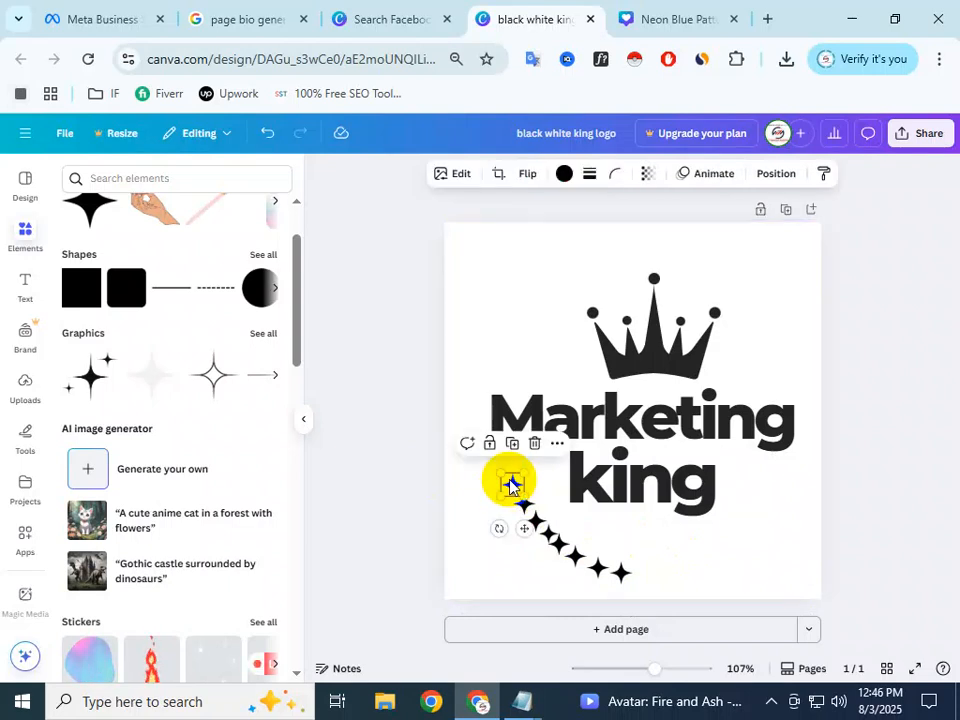
left_click(507, 272)
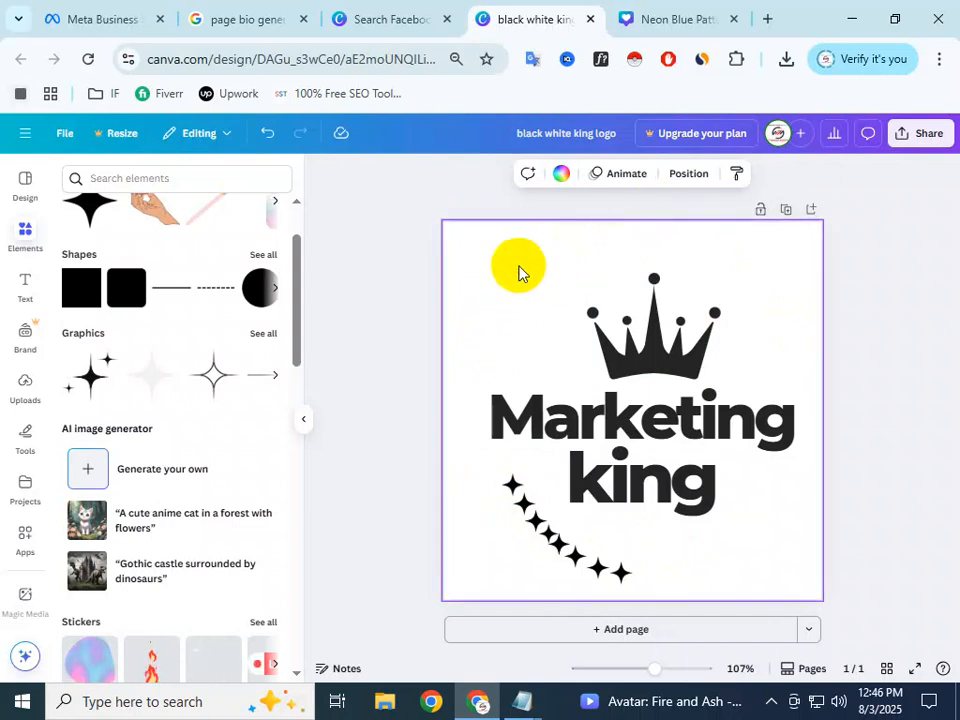
key("ctrl+v")
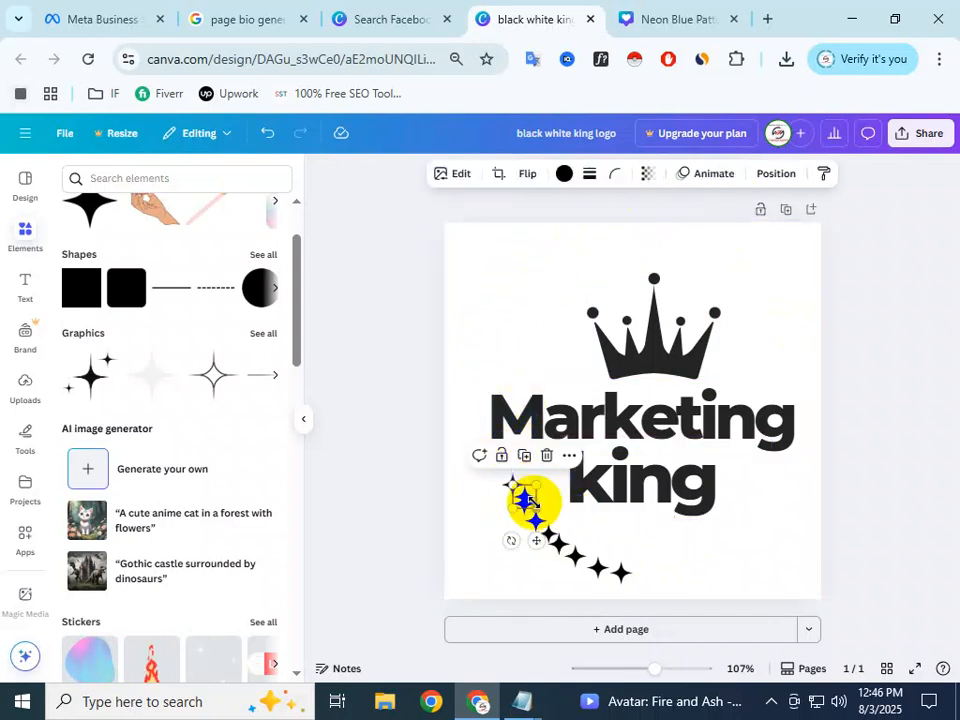
left_click_drag(519, 495, 536, 259)
left_click(538, 262)
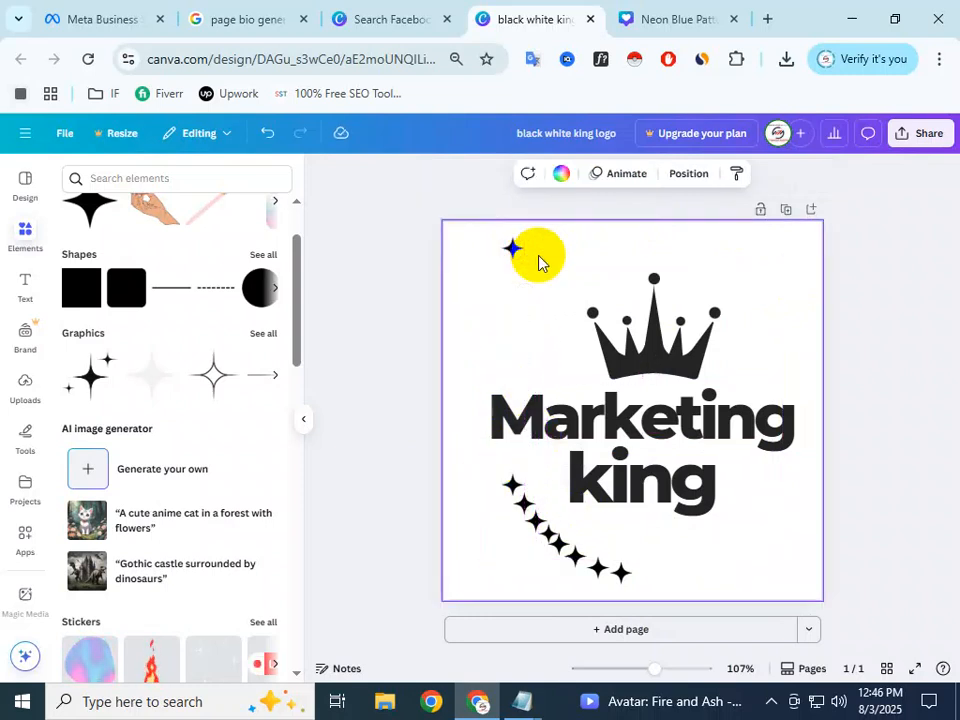
left_click(528, 263)
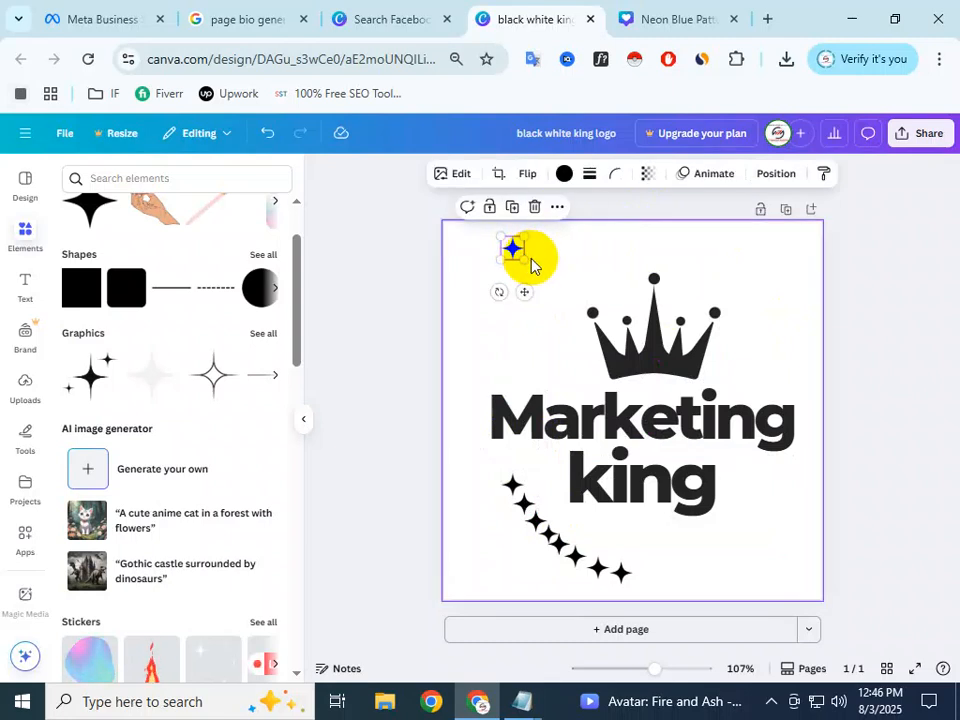
Step: Try pasting more star copies alongside the lower curve, and remove those extra copies
key("ctrl+v")
left_click(632, 553)
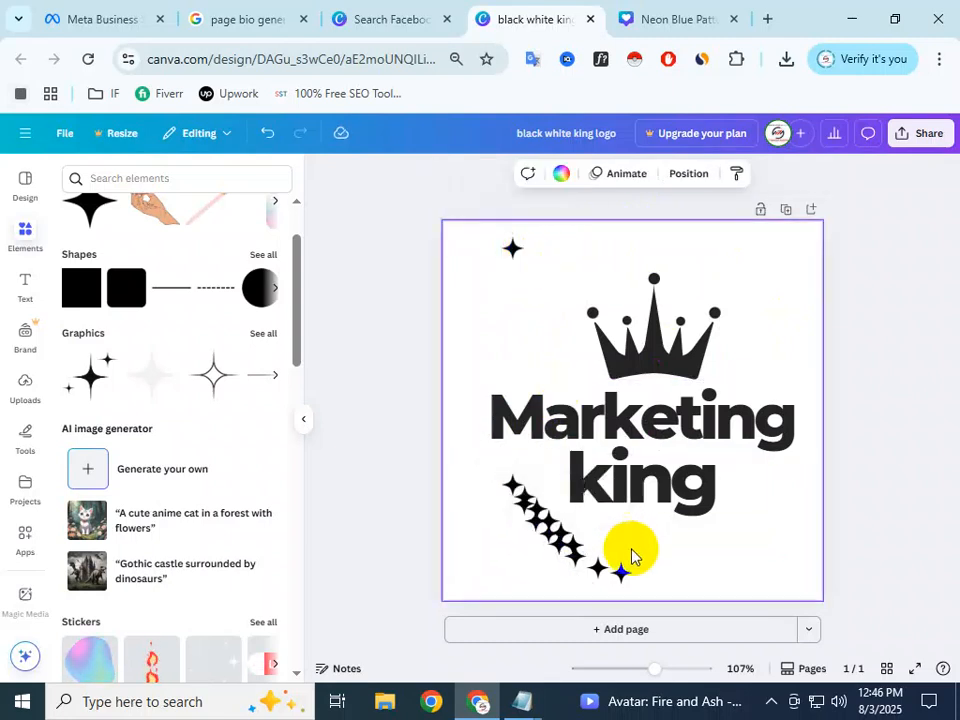
left_click(528, 494)
left_click_drag(527, 494, 565, 537)
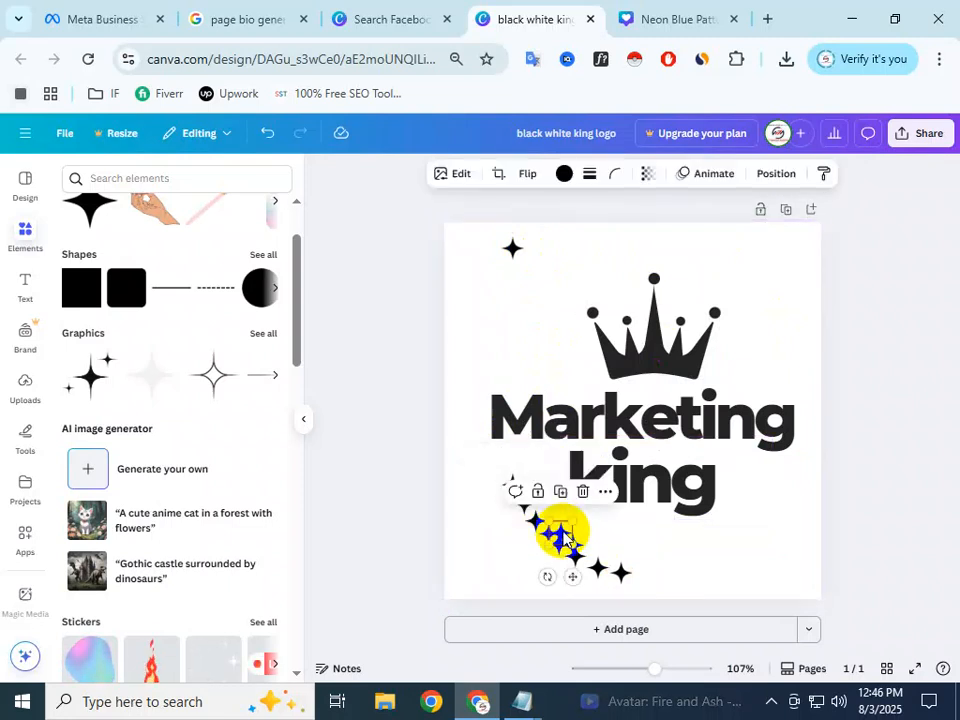
left_click(591, 554)
left_click(575, 544)
left_click(581, 541)
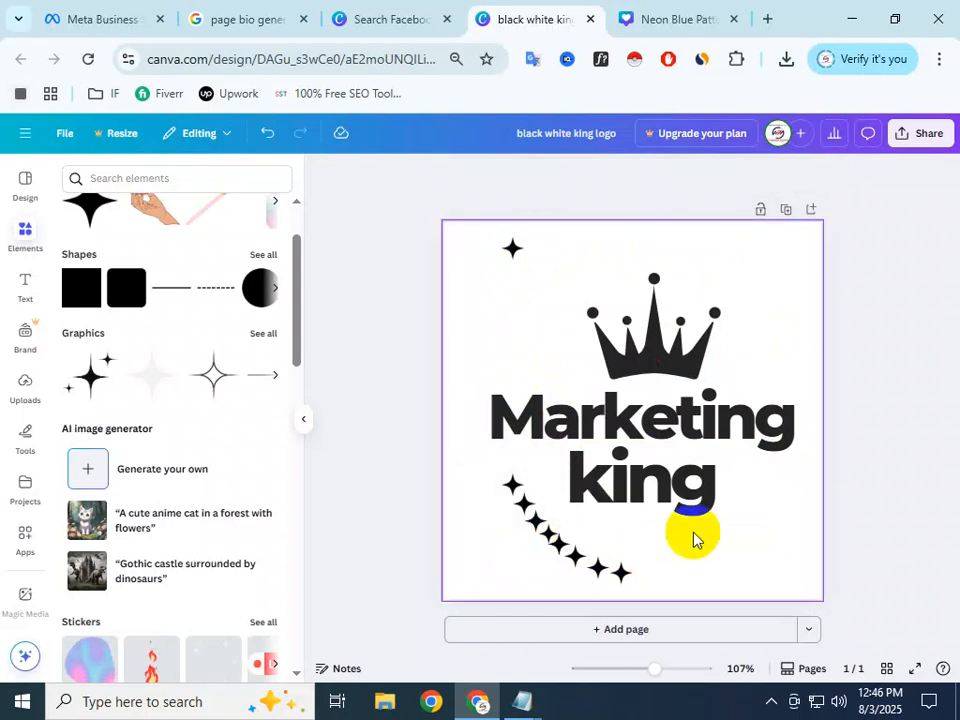
Step: Lower the upper-left star to the height of the crown's tip and duplicate it six times diagonally towards the crown
left_click(676, 506)
left_click_drag(516, 244, 523, 291)
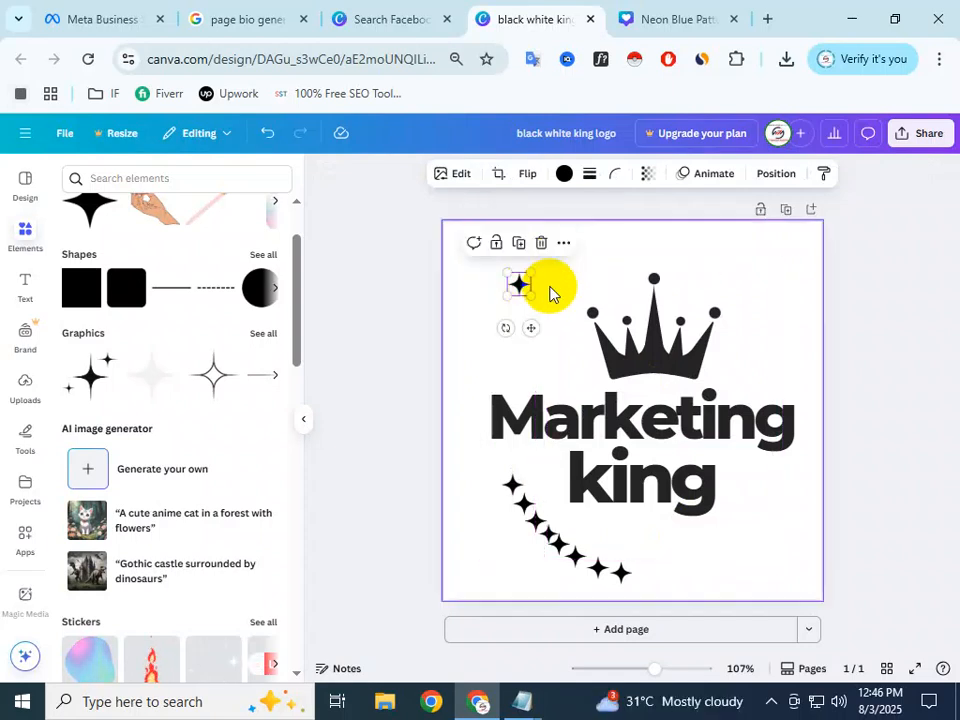
left_click(552, 294)
left_click(514, 288)
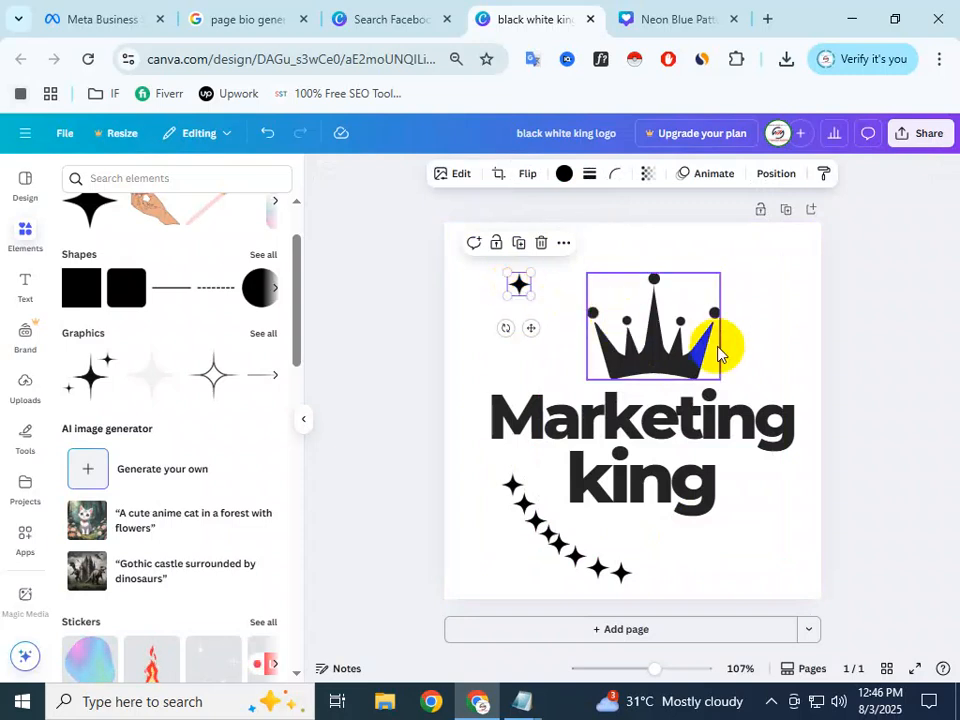
key("ctrl+d")
key("ctrl+d")
key("ctrl+d")
key("ctrl+d")
key("ctrl+d")
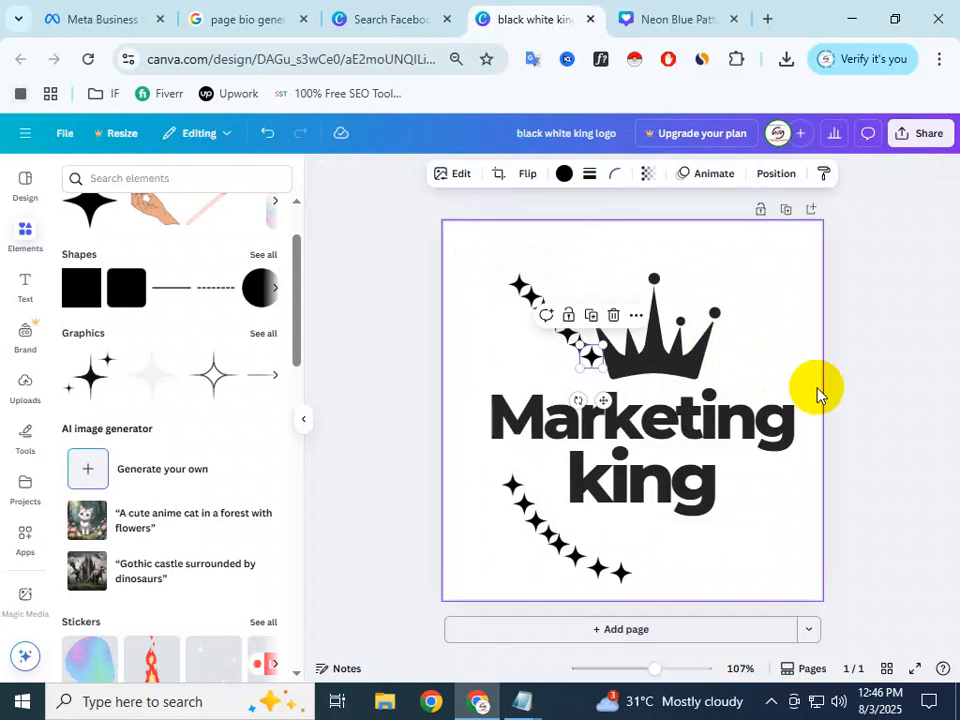
Step: Delete the whole diagonal row of stars beside the crown, keeping only the curve near "king"
left_click(537, 285, "shift")
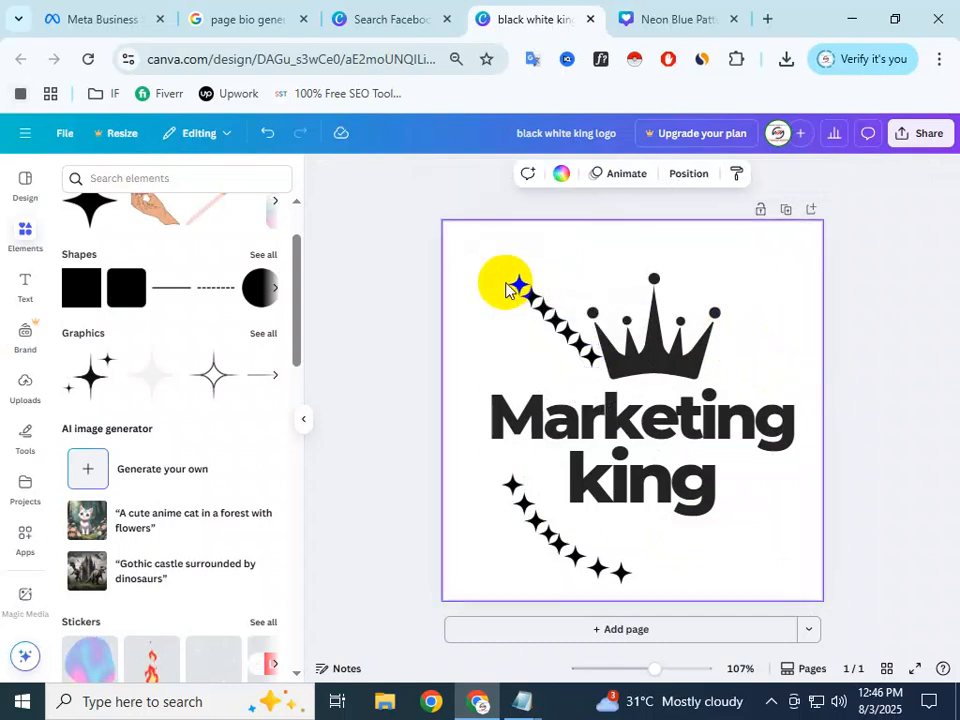
left_click_drag(495, 290, 583, 371)
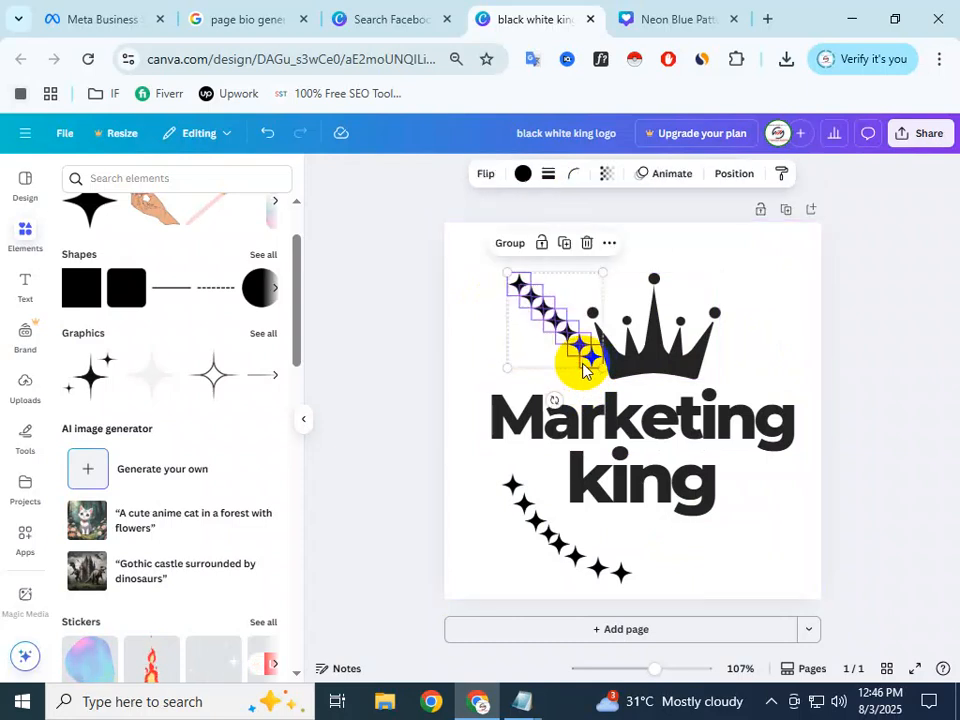
key("Delete")
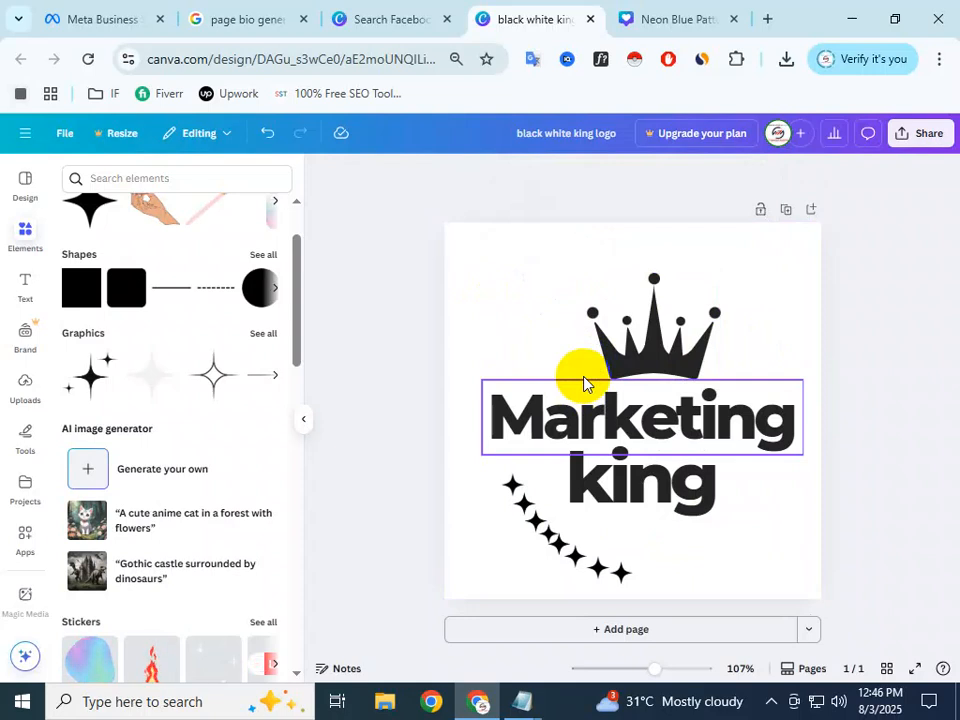
left_click(510, 487)
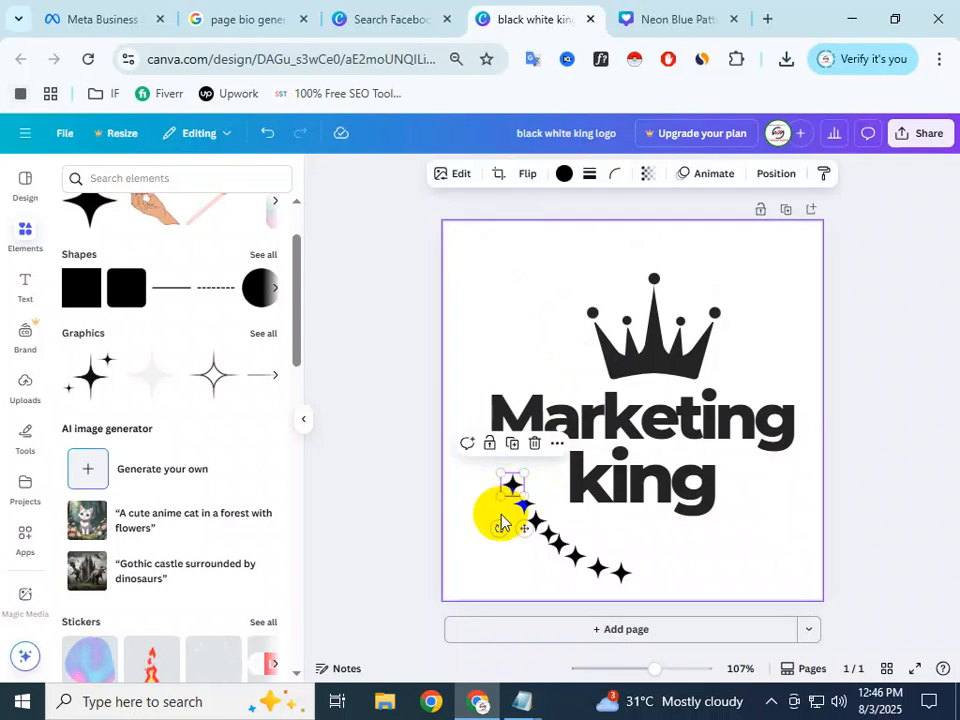
left_click(502, 522)
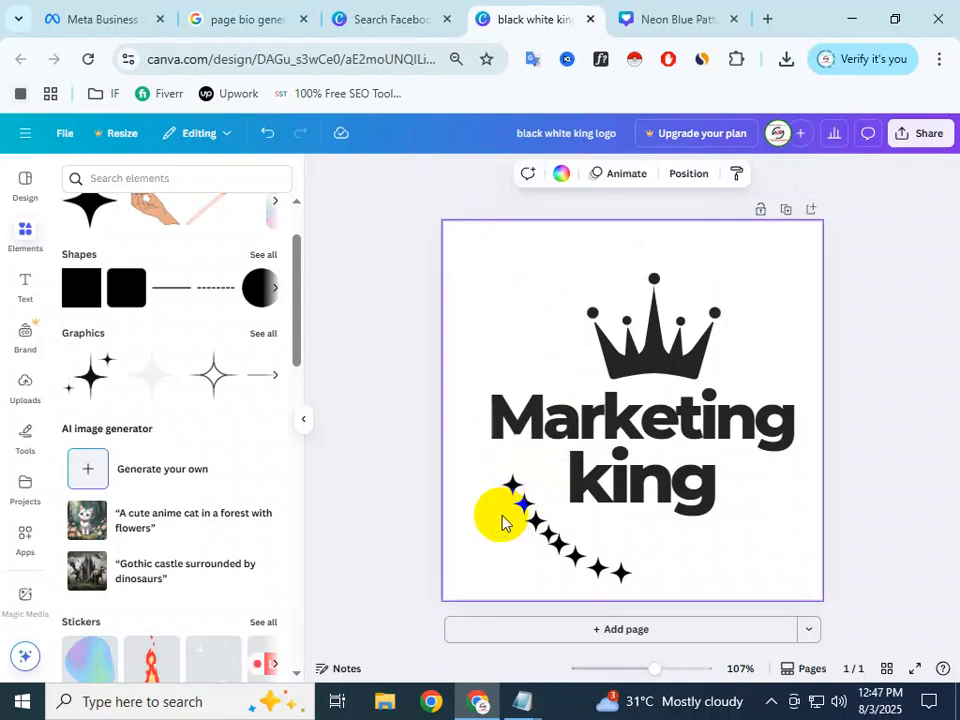
left_click(832, 505)
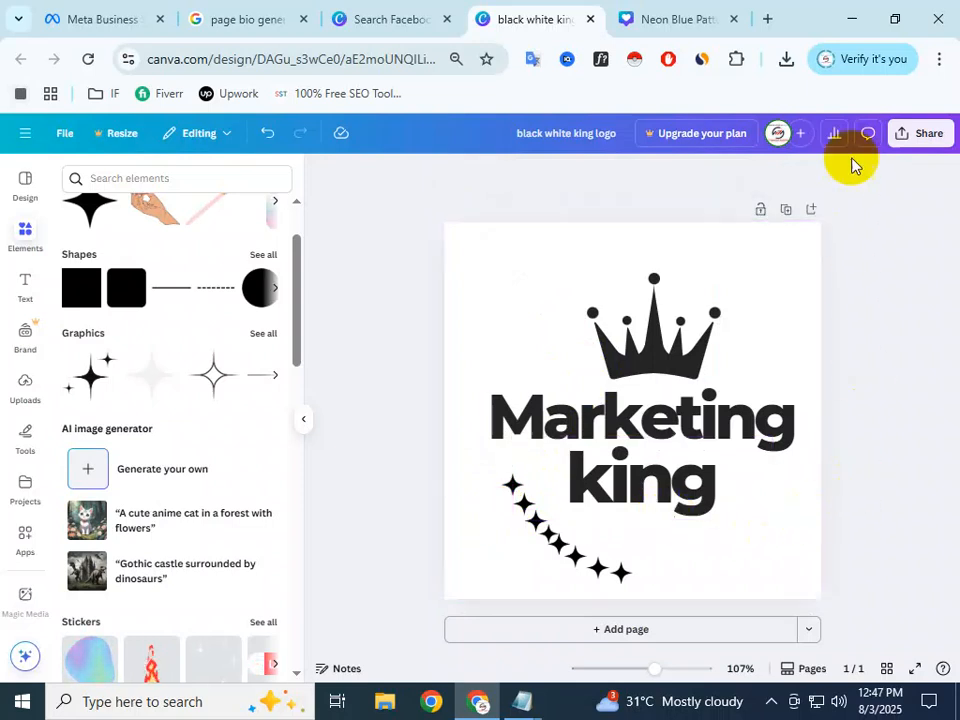
Step: Download the logo design as a JPG file
left_click(928, 133)
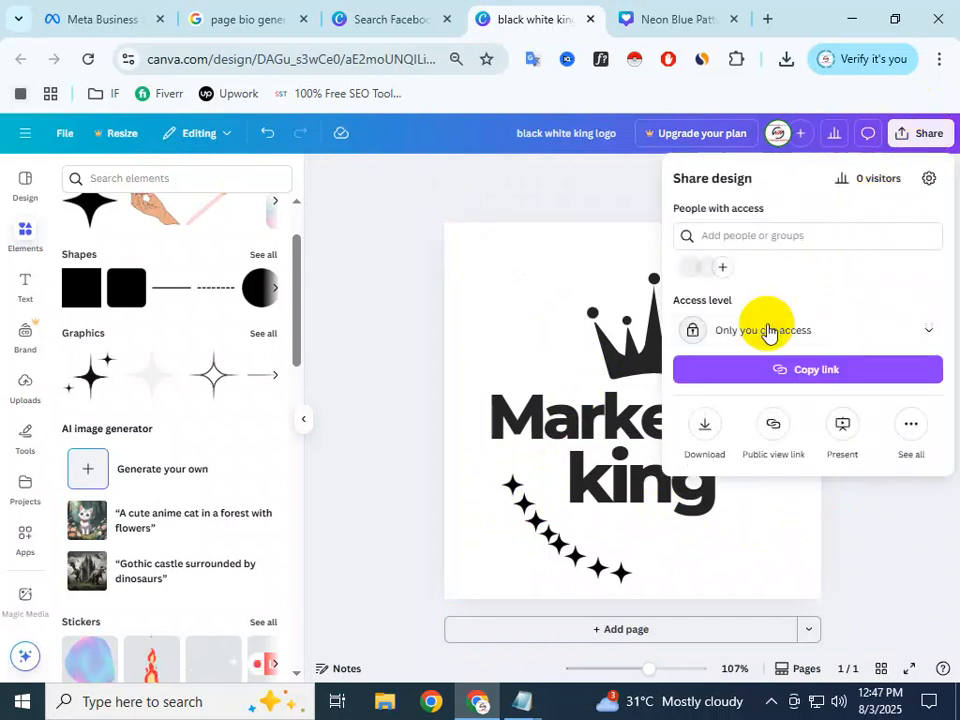
left_click(705, 432)
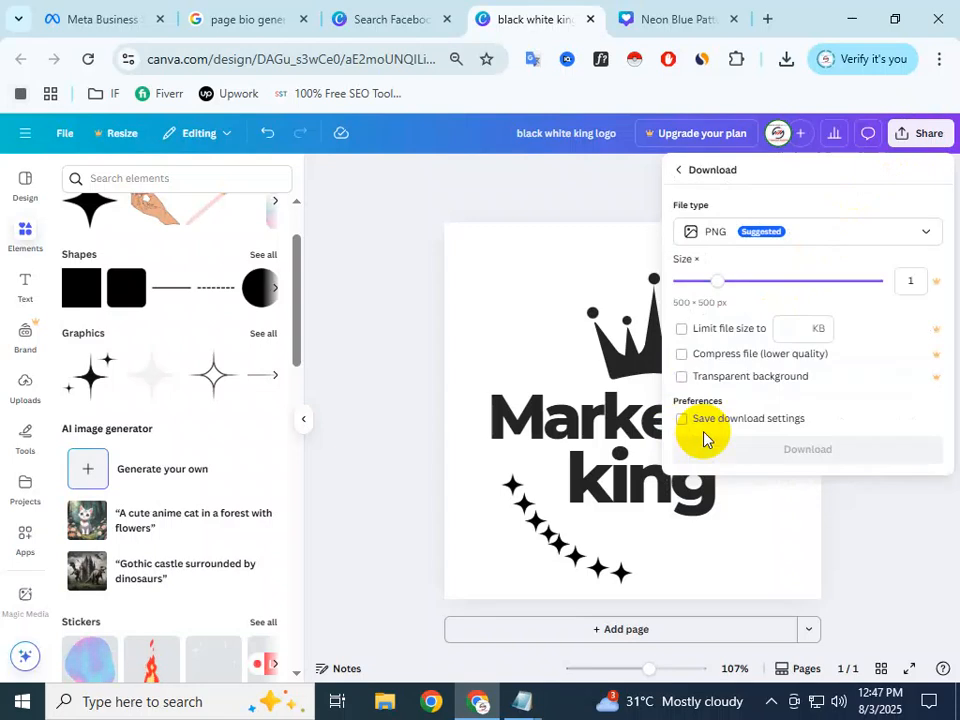
left_click(810, 231)
left_click(805, 238)
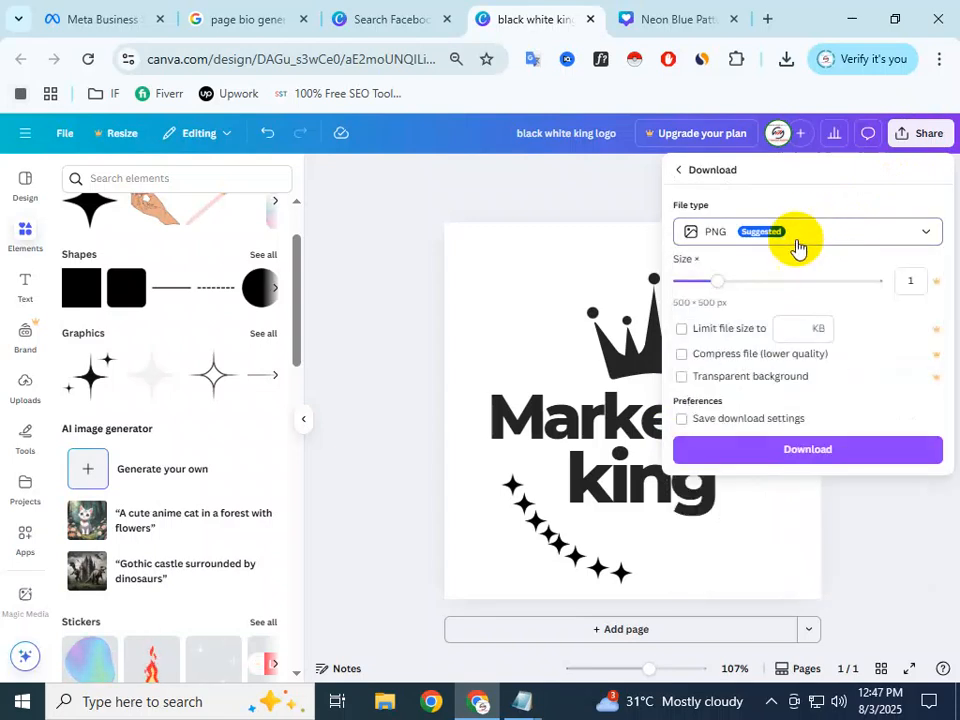
left_click(797, 244)
left_click(767, 274)
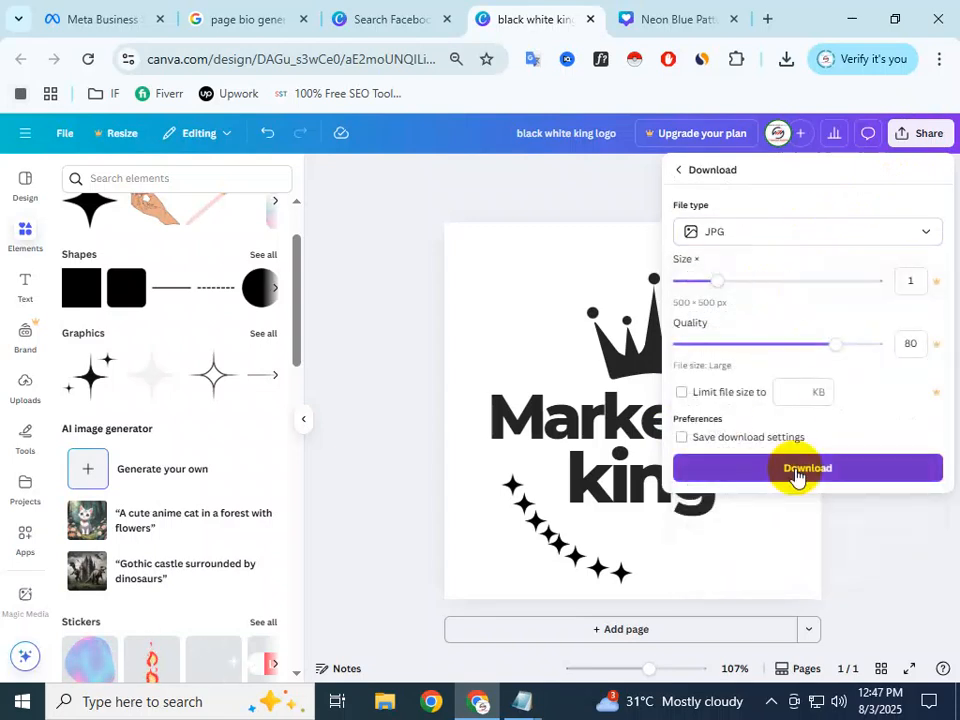
left_click(797, 470)
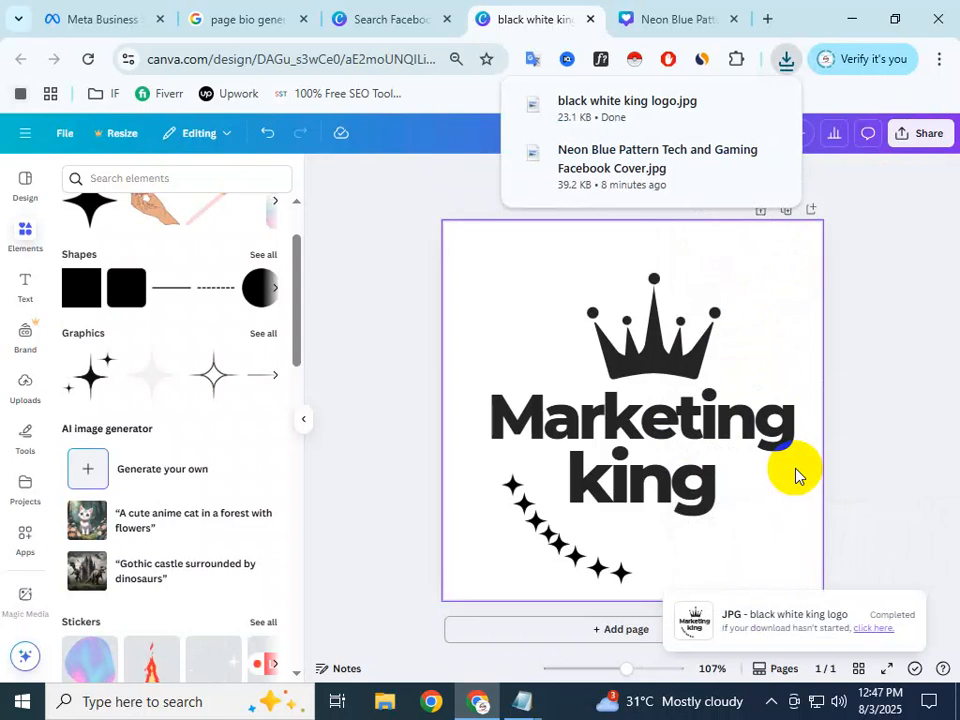
Step: Show the downloaded black white king logo.jpg in its folder, check the image, and close the folder
mouse_move(720, 122)
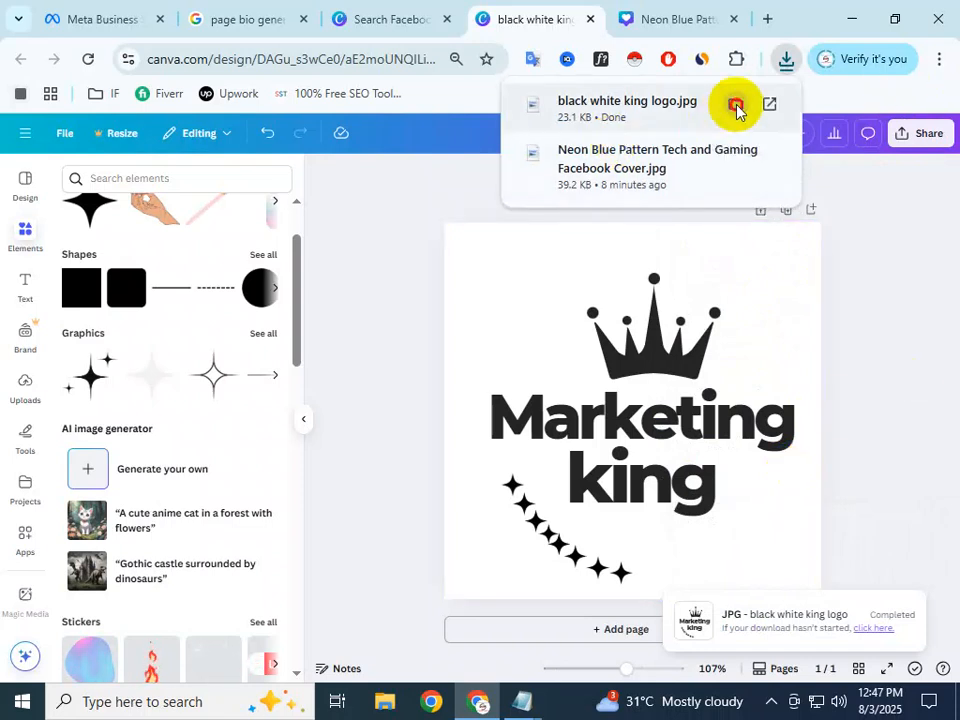
left_click(736, 104)
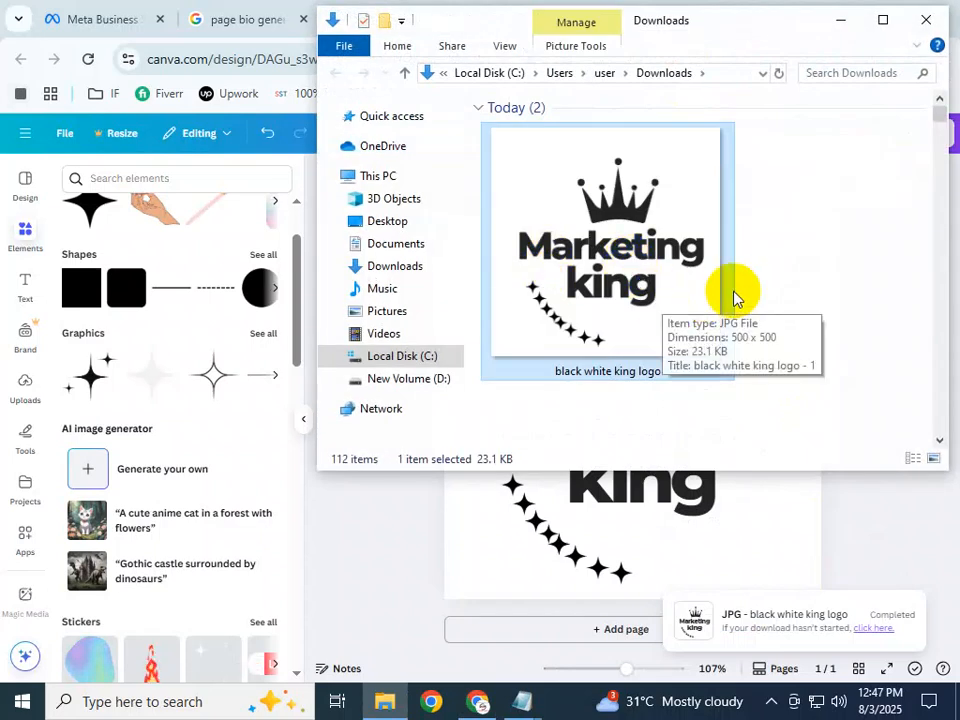
left_click(814, 289)
left_click(926, 20)
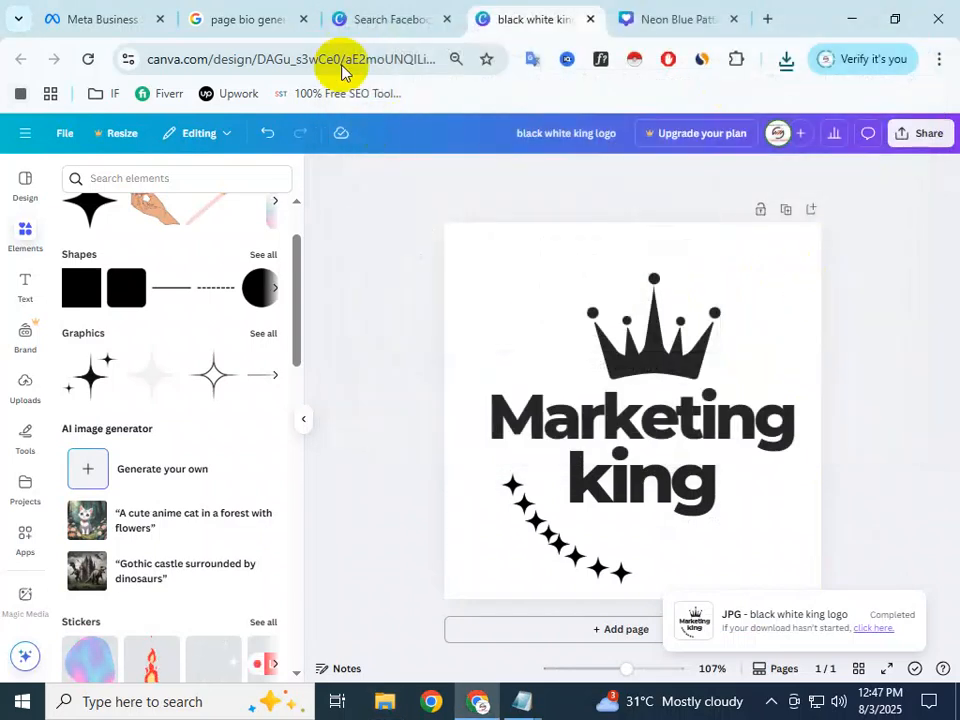
Step: Switch to Meta Business Suite and upload the black white king logo from Downloads as the Marketing King page's new profile picture
left_click(98, 22)
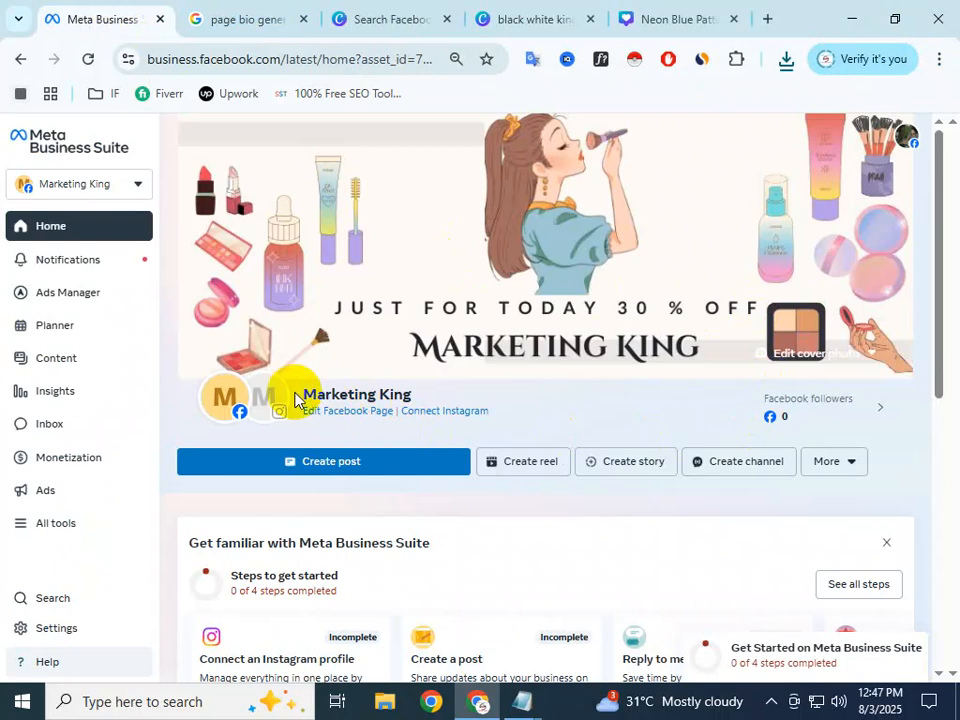
mouse_move(236, 408)
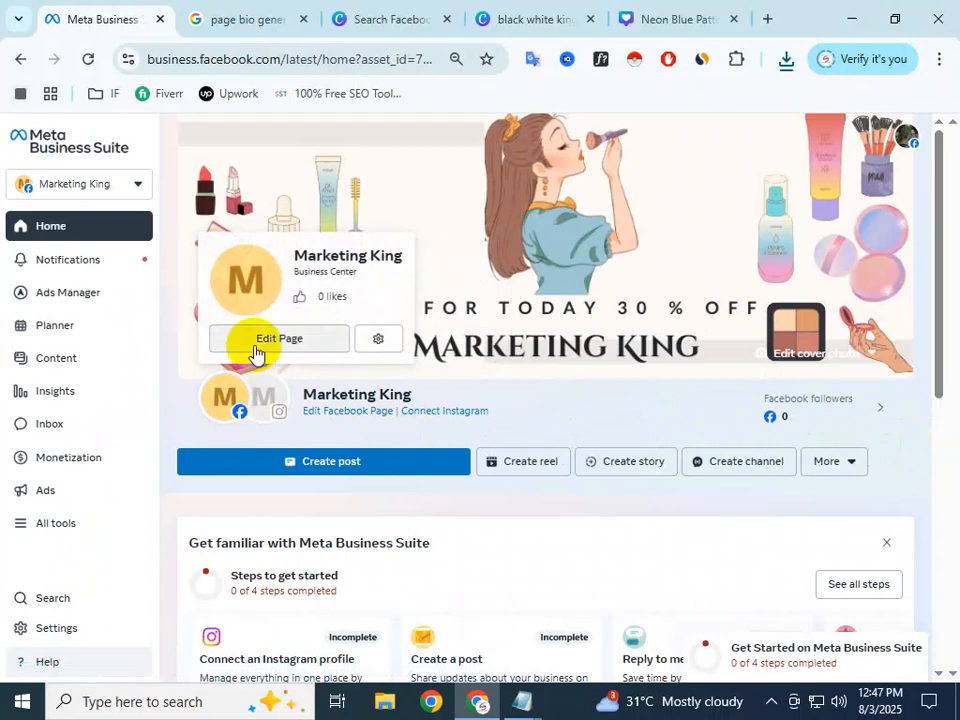
left_click(256, 345)
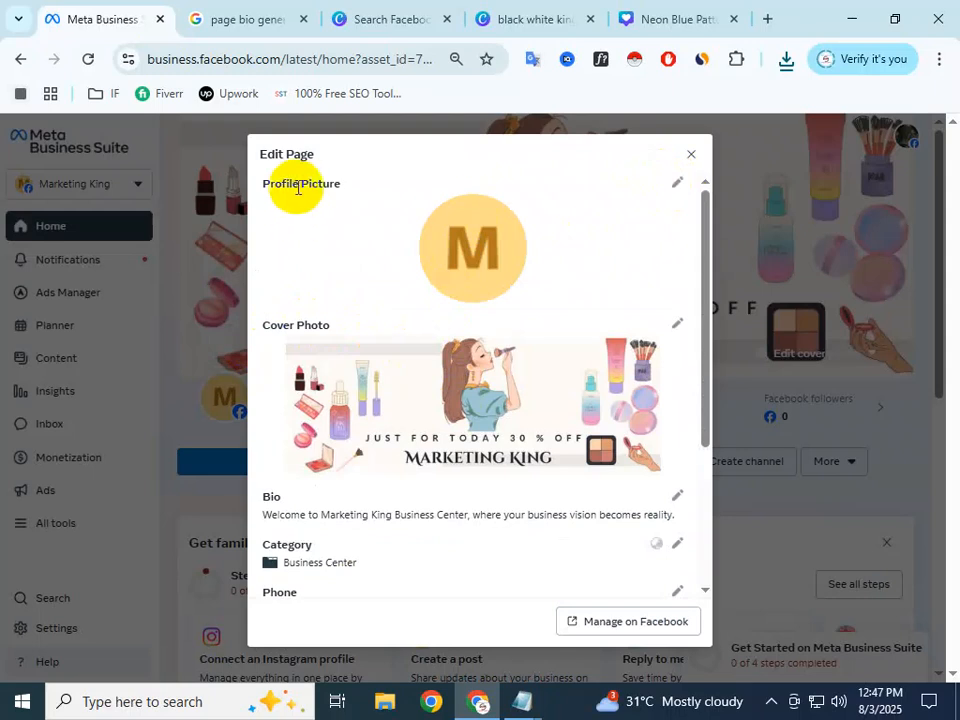
left_click(677, 182)
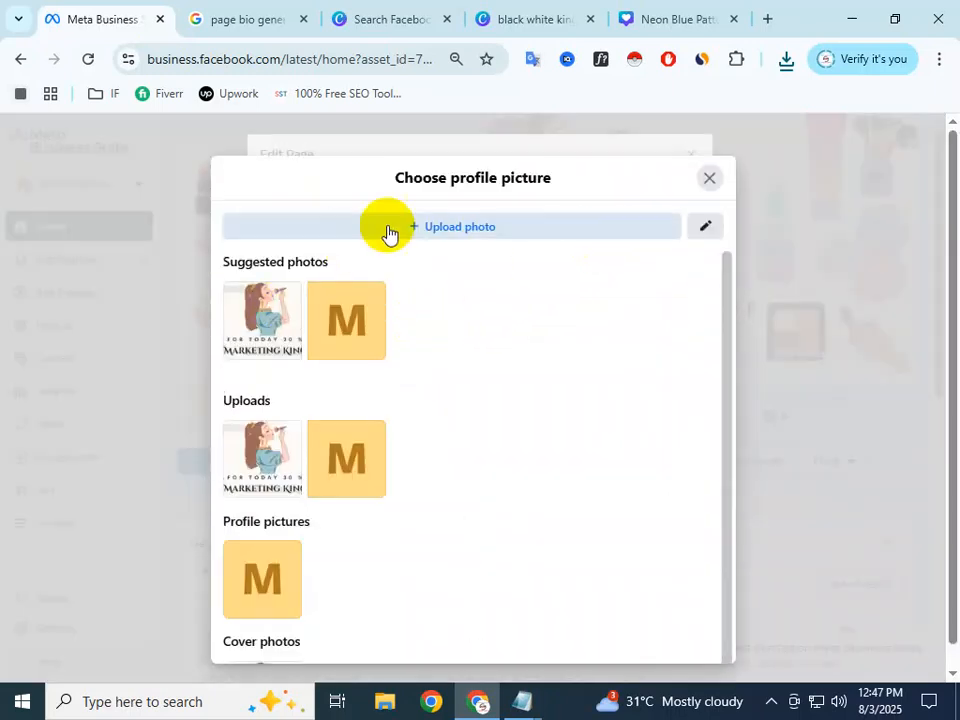
left_click(443, 228)
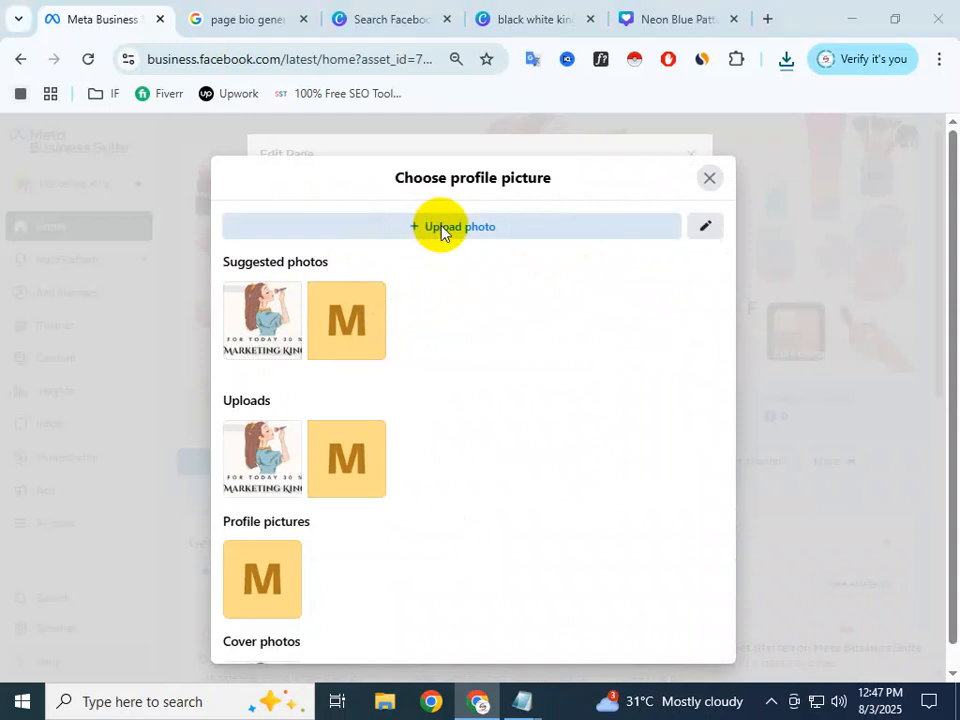
left_click(208, 180)
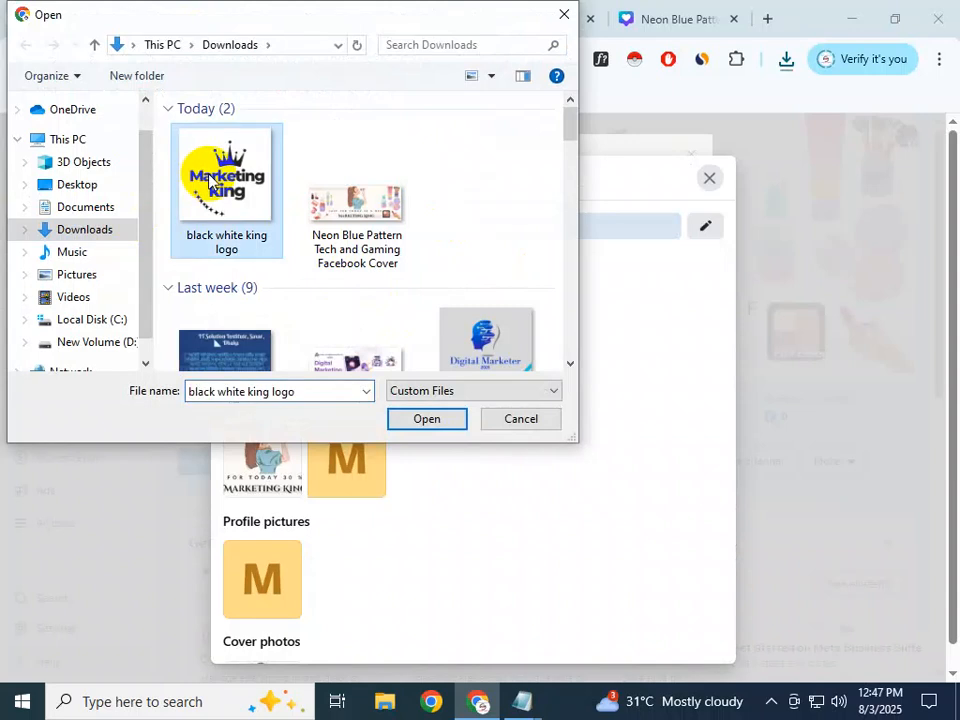
left_click(394, 419)
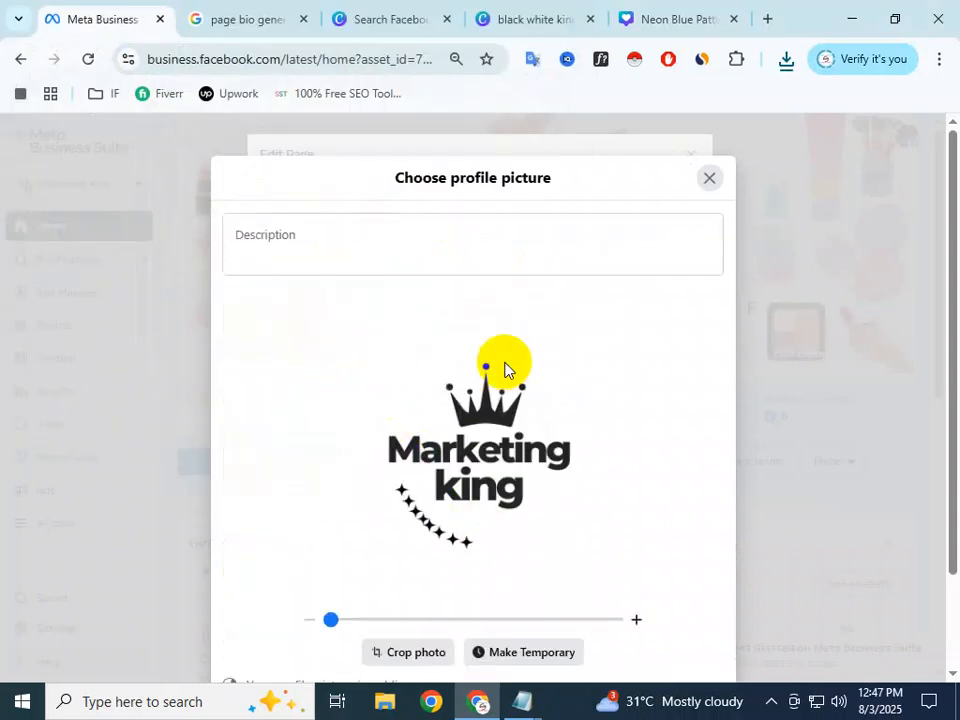
Step: Enlarge the logo slightly within the profile picture frame, save it, and close the page editing dialog
mouse_move(329, 621)
left_mouse_down()
mouse_move(345, 636)
mouse_move(300, 628)
mouse_move(349, 634)
mouse_move(309, 630)
mouse_move(345, 637)
mouse_move(335, 640)
left_mouse_up()
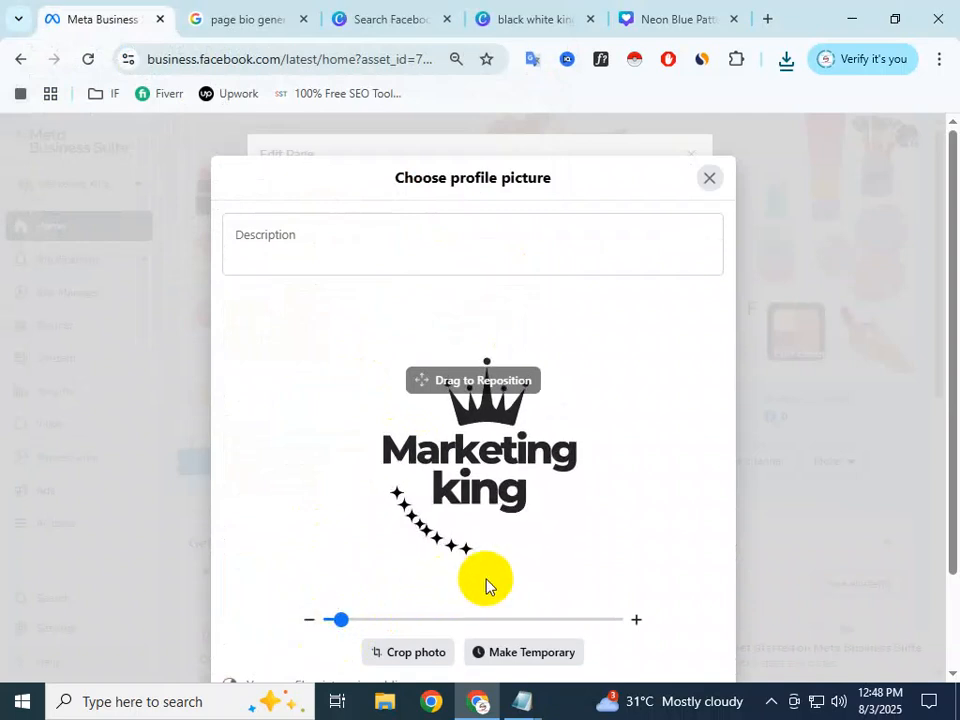
scroll(690, 600, "down", 2)
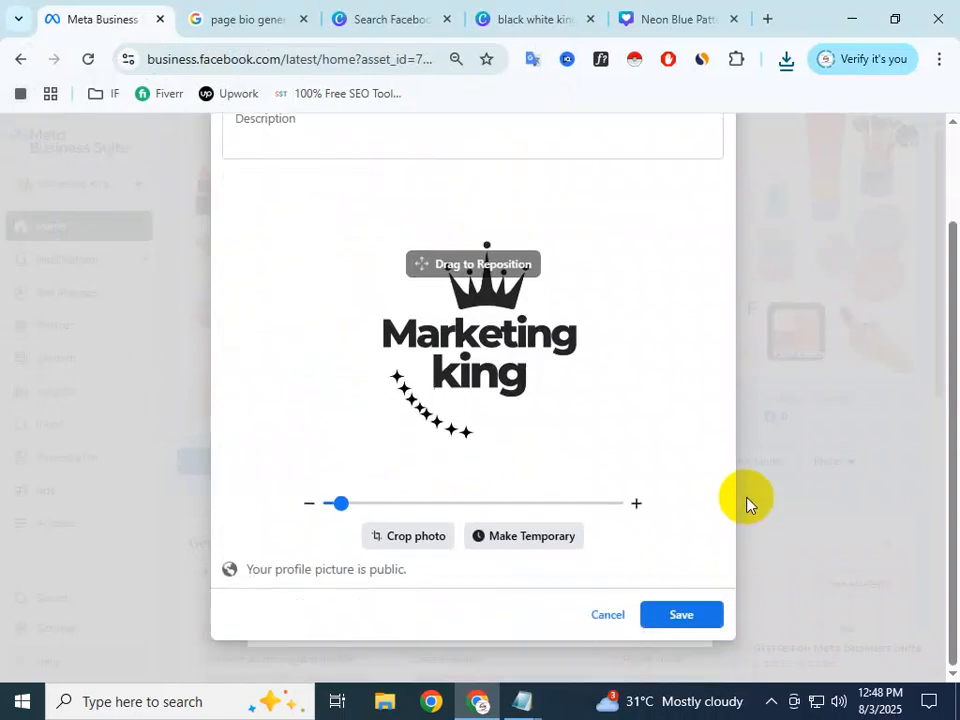
left_click(655, 615)
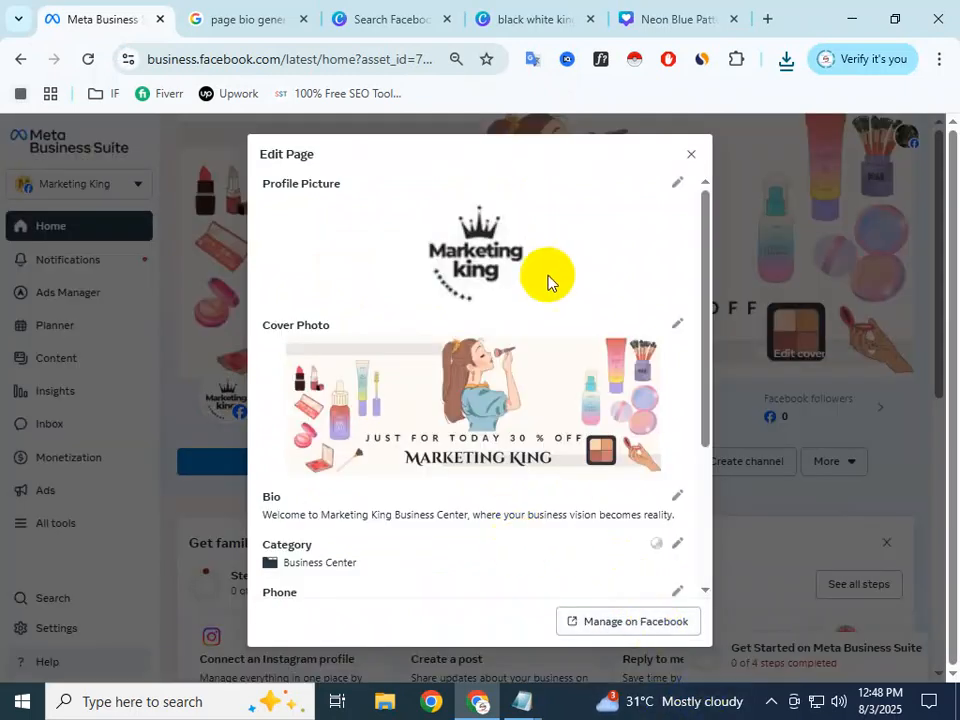
left_click(694, 156)
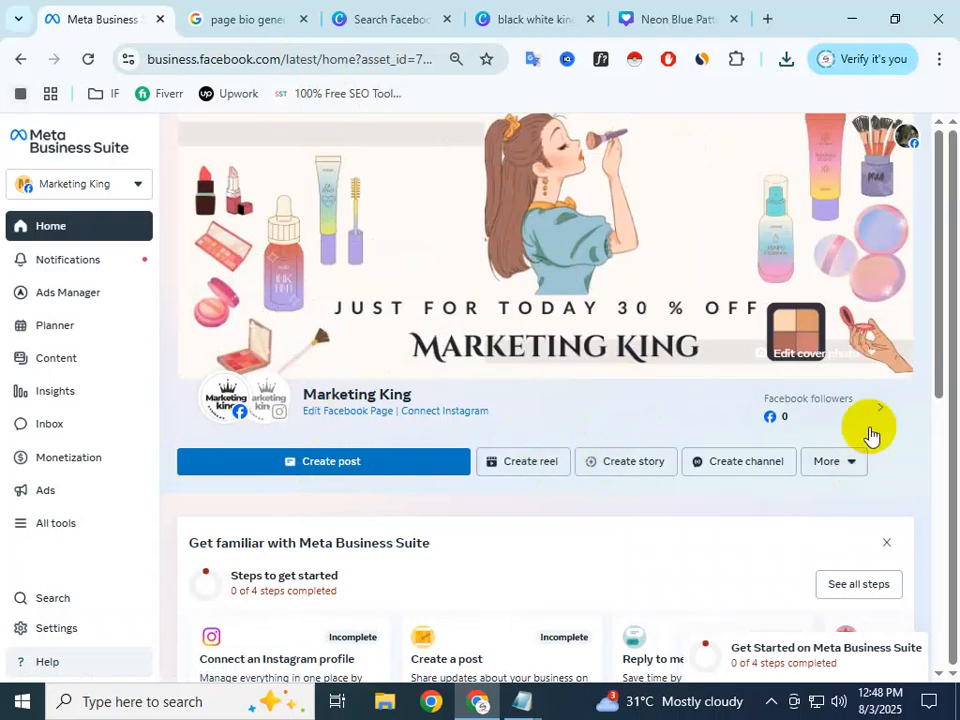
left_click(830, 461)
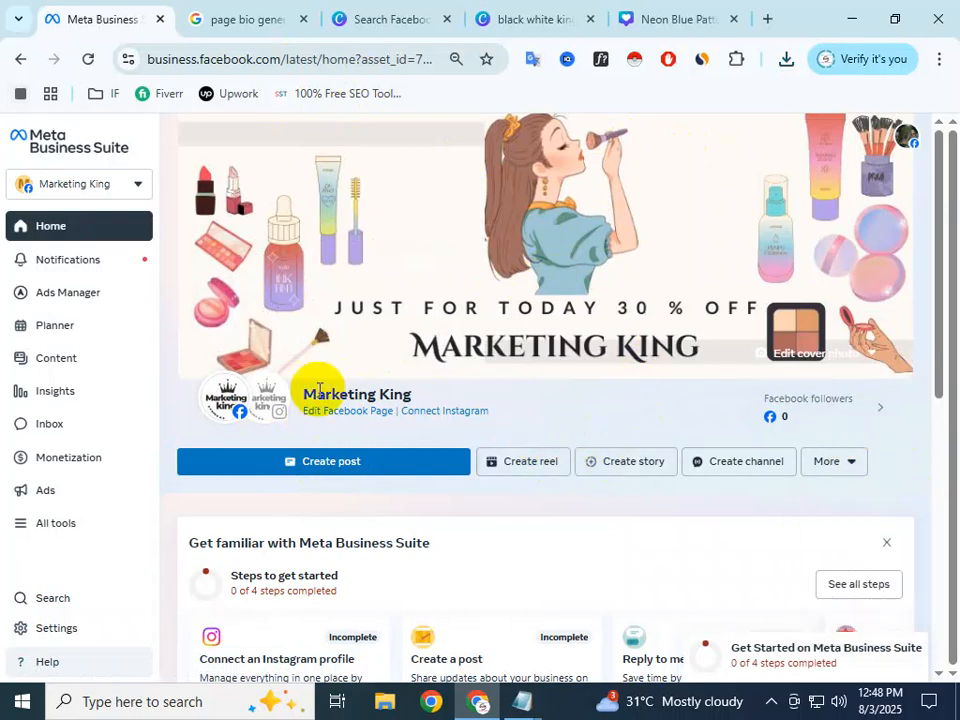
left_click(115, 190)
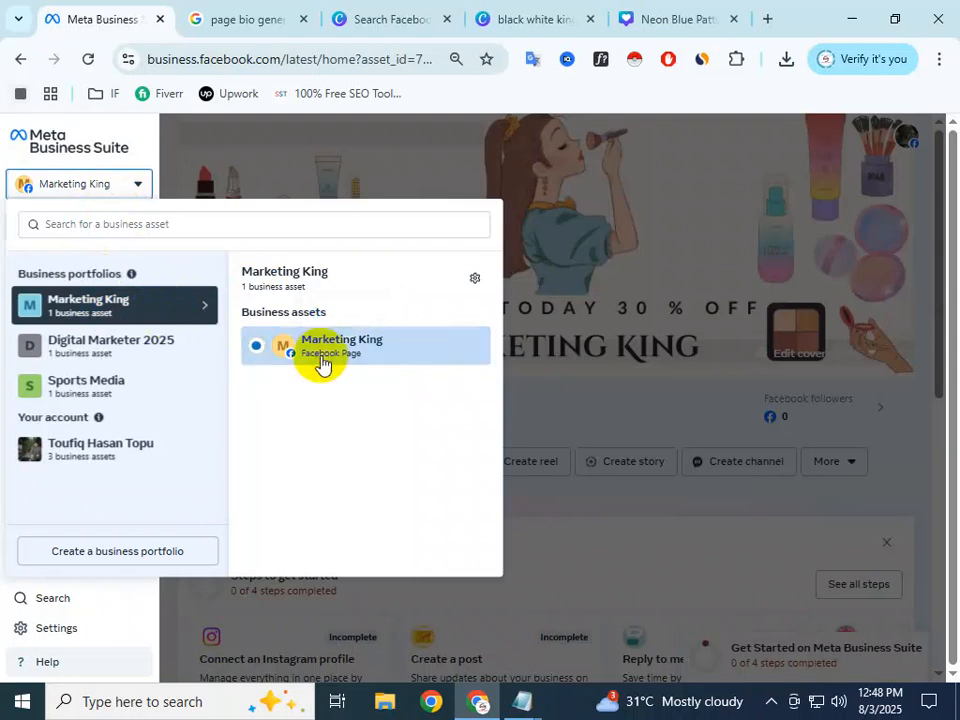
left_click(760, 428)
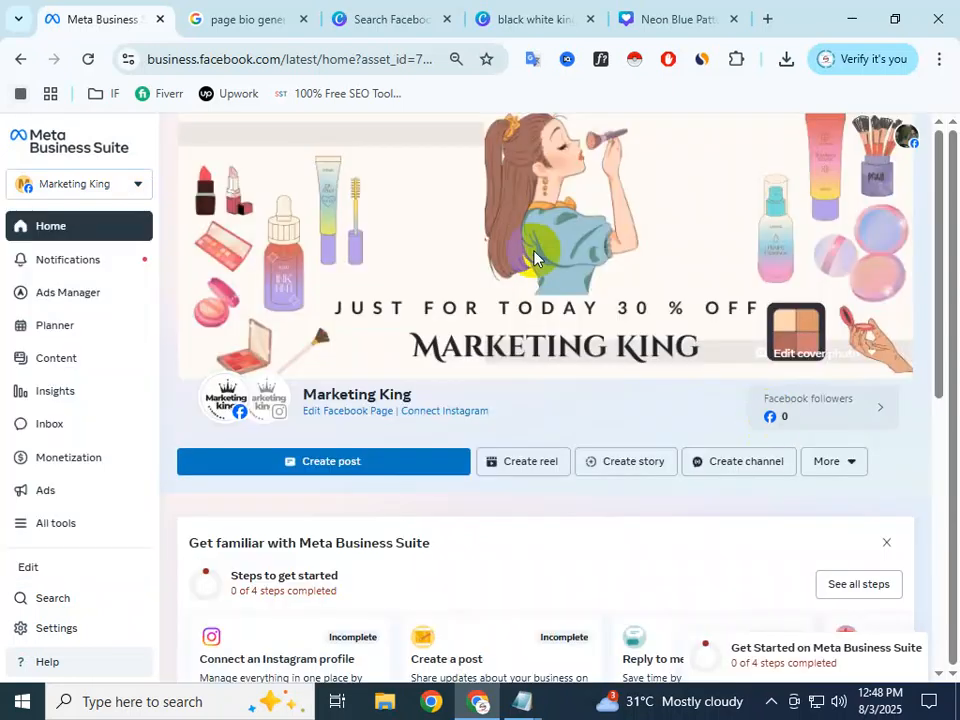
left_click(858, 462)
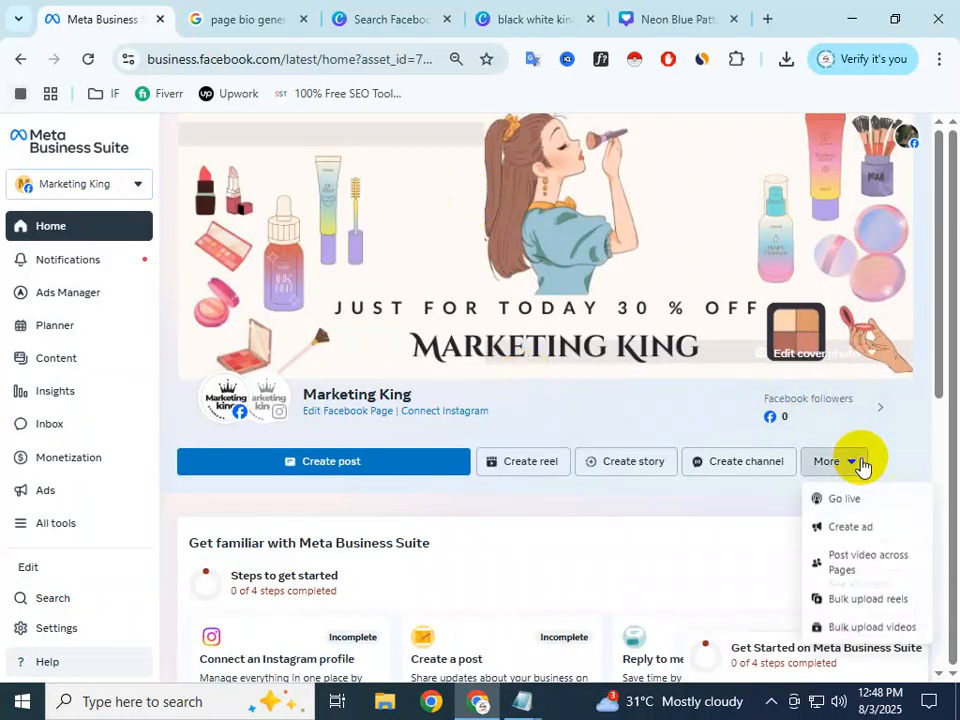
left_click(866, 460)
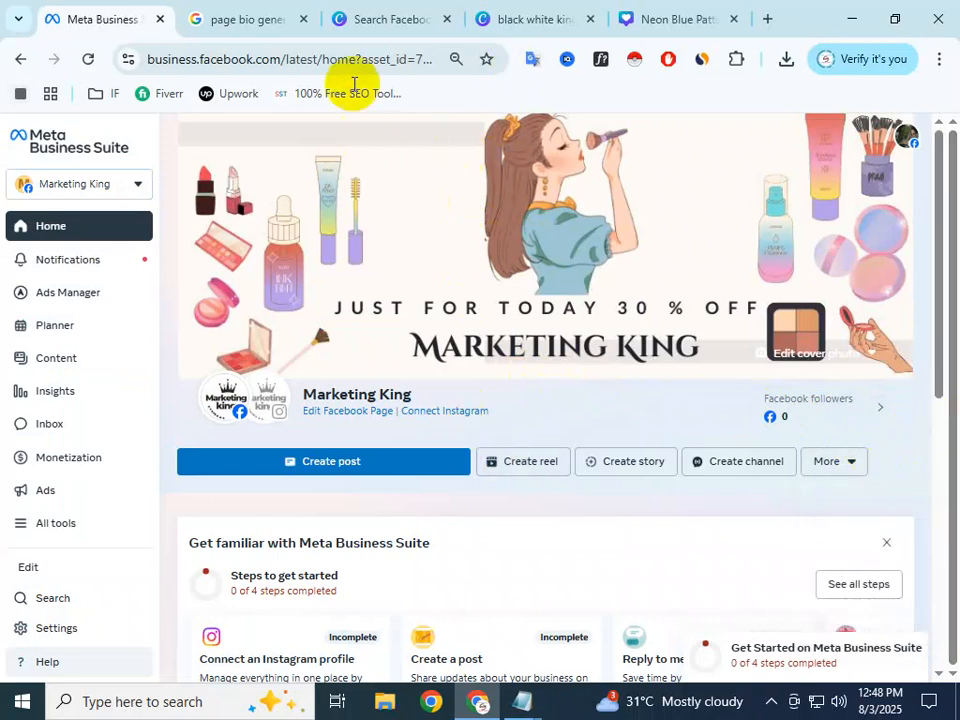
Step: Open the Facebook page's details for editing and review the bio, category, phone, email, address, website and social link fields
left_click(333, 420)
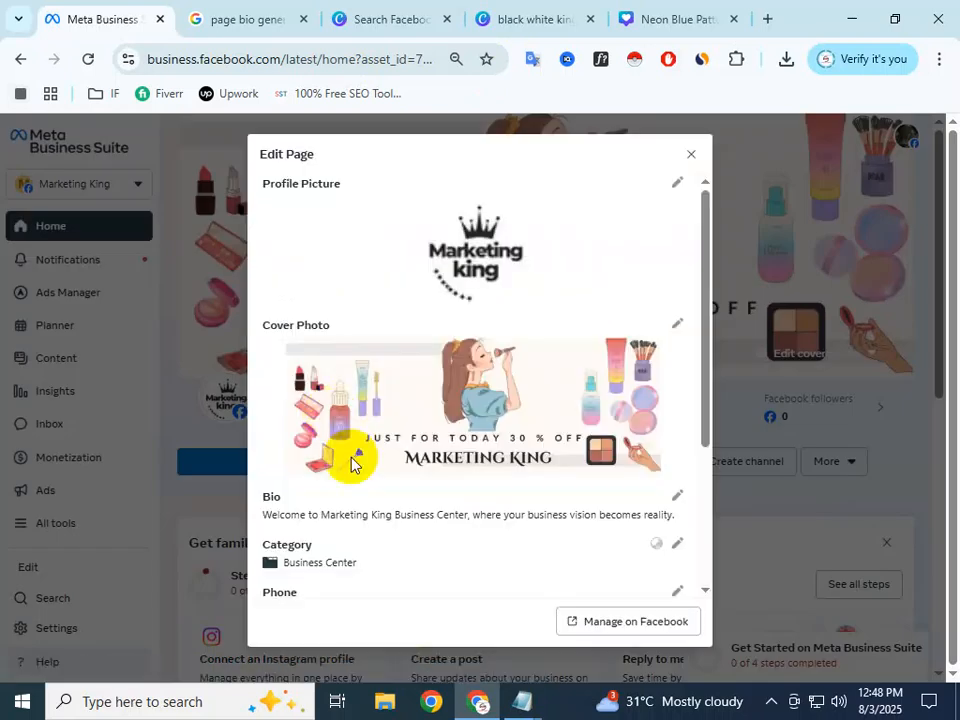
scroll(360, 480, "down", 3)
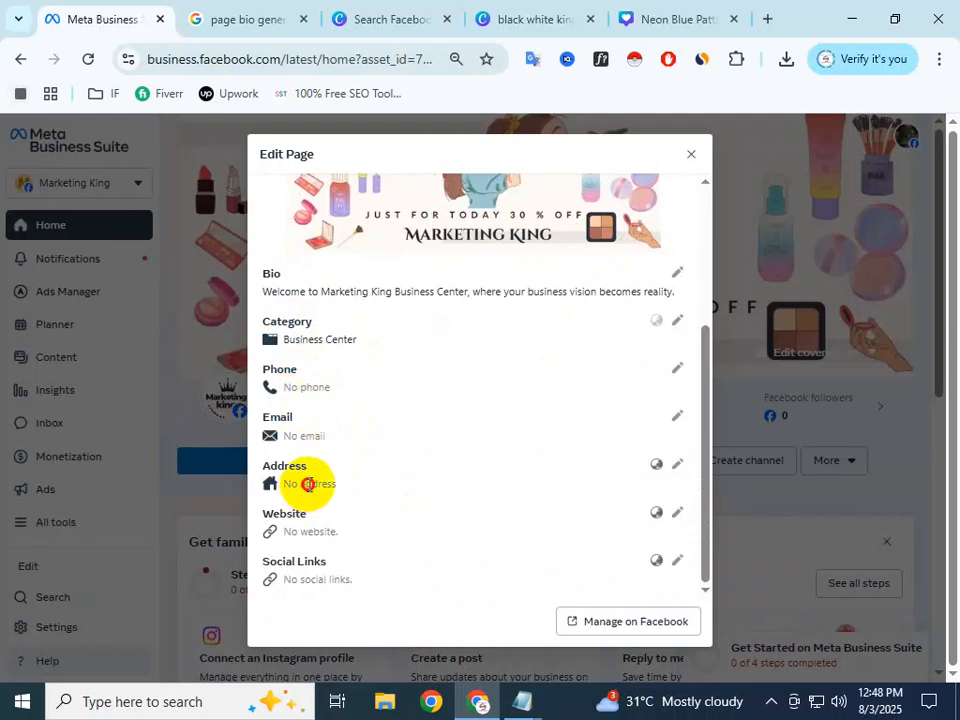
double_click(302, 579)
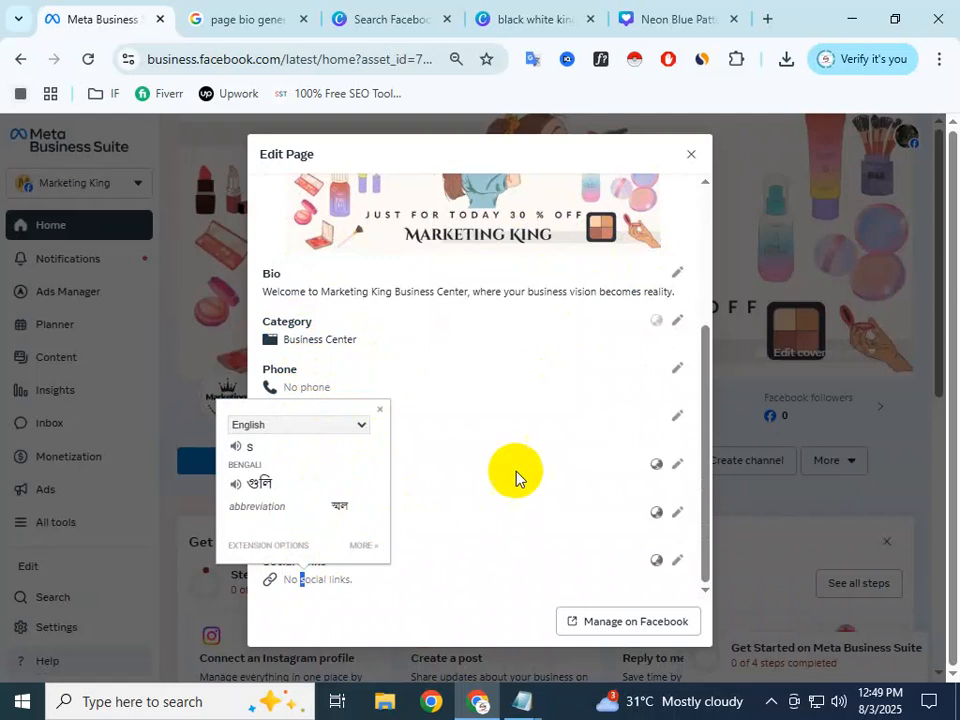
left_click(327, 373)
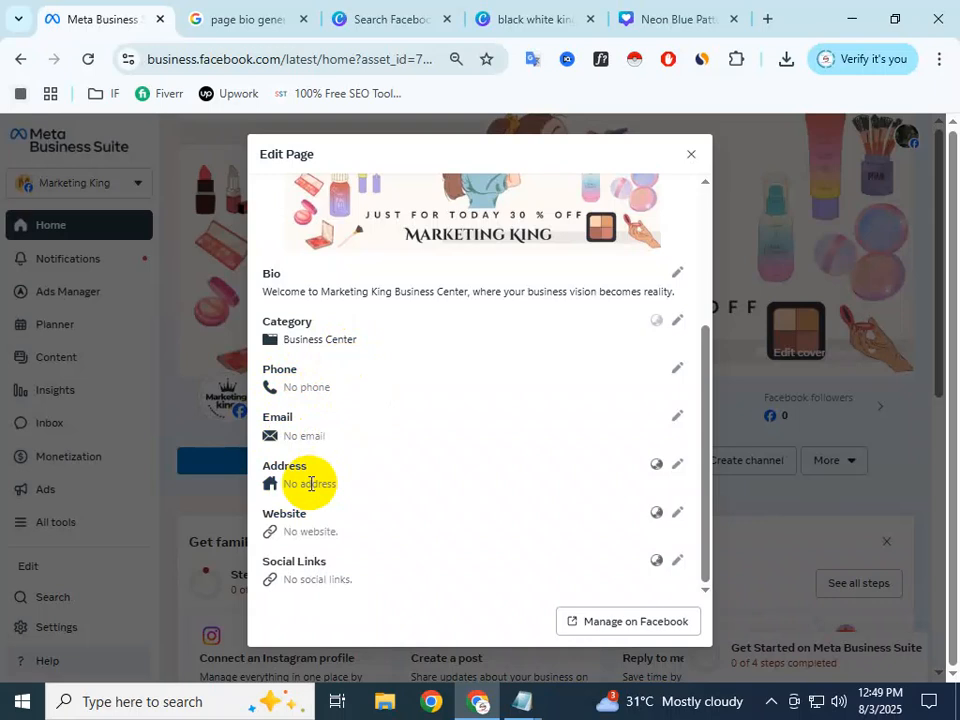
left_click(289, 531)
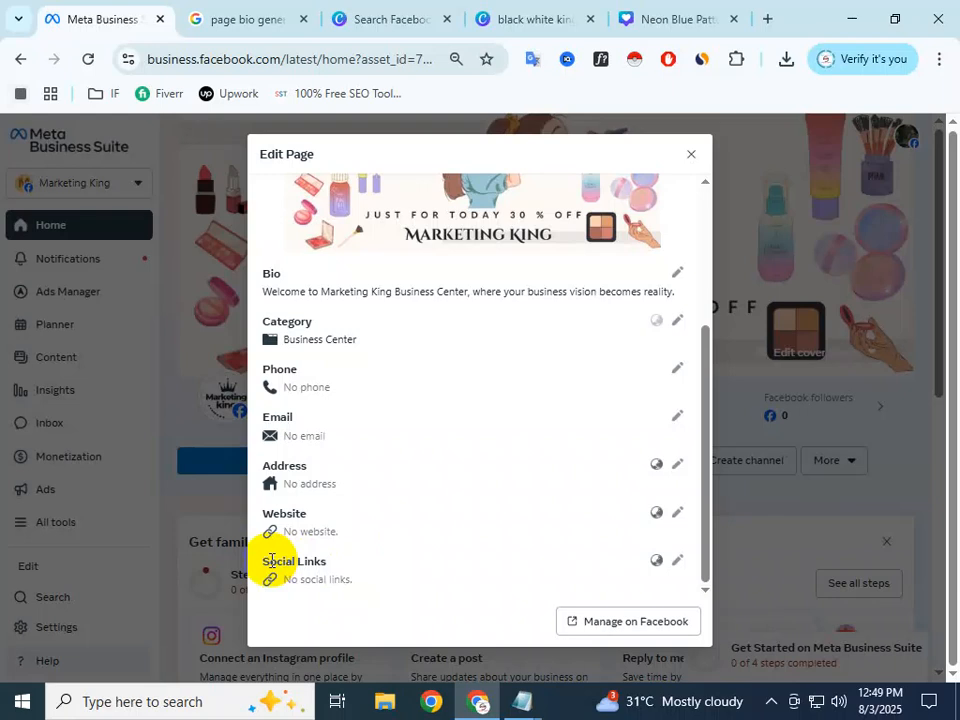
Step: Start a new social link, look through the available platforms, and close the page details without saving
left_click(678, 561)
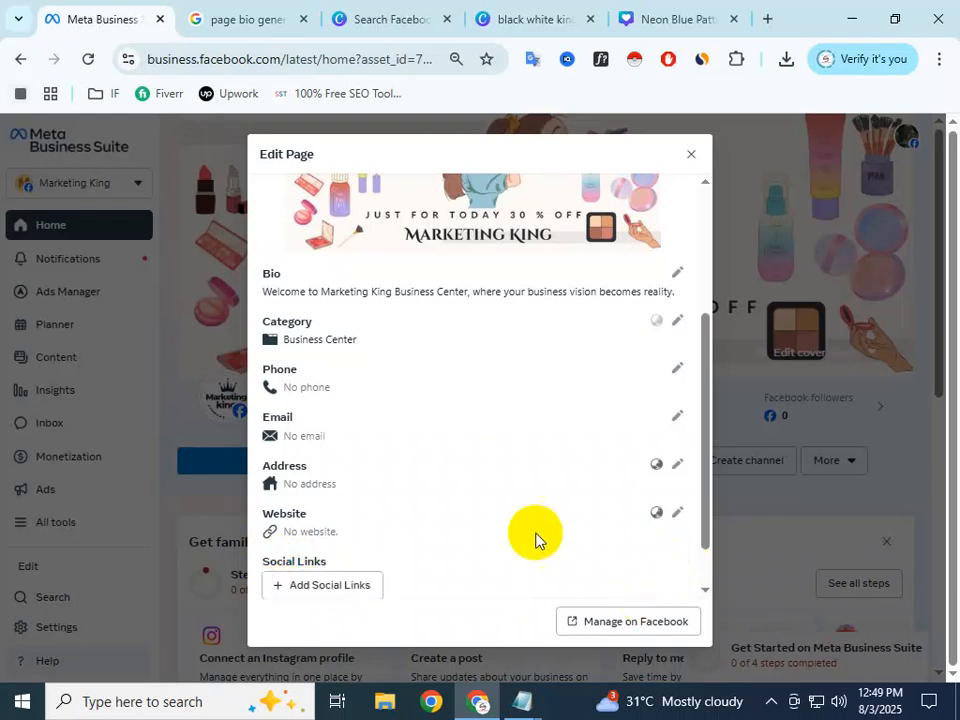
scroll(430, 544, "down", 1)
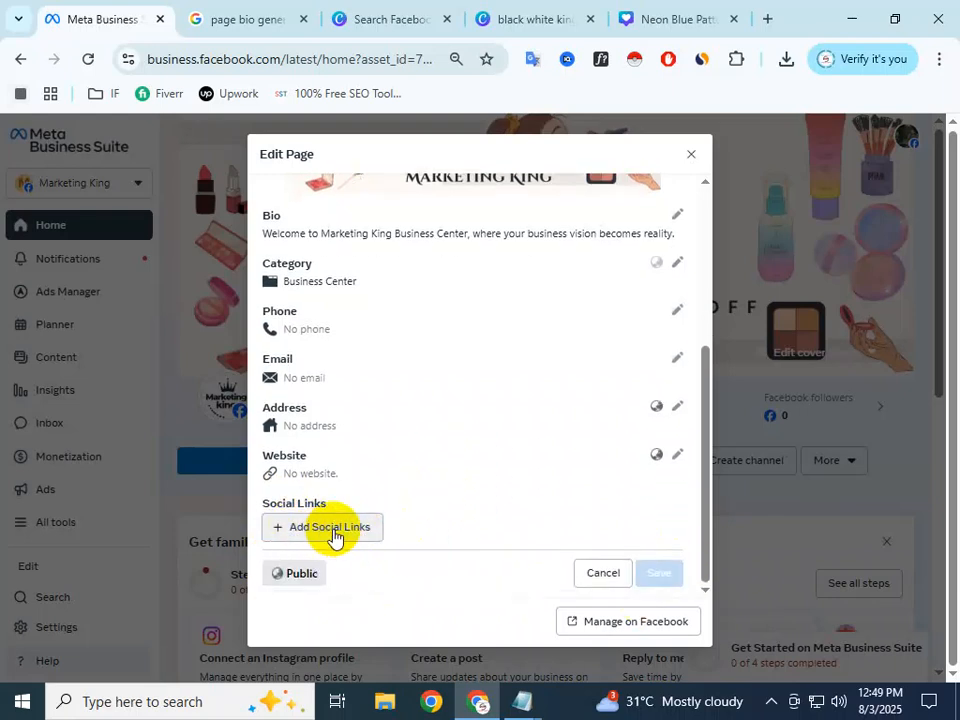
left_click(318, 532)
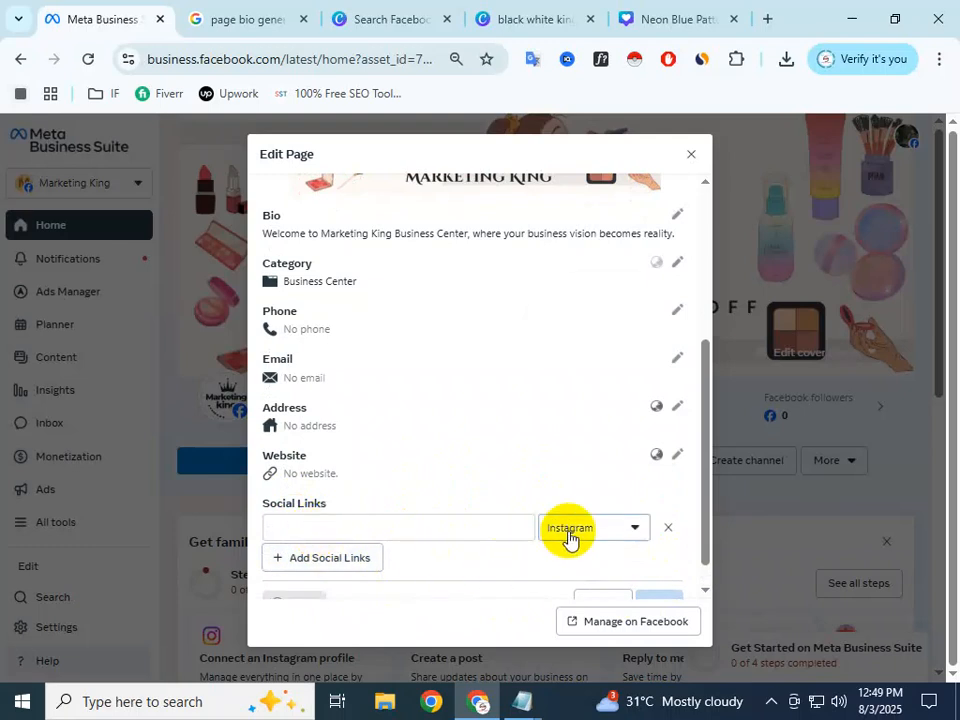
left_click(569, 537)
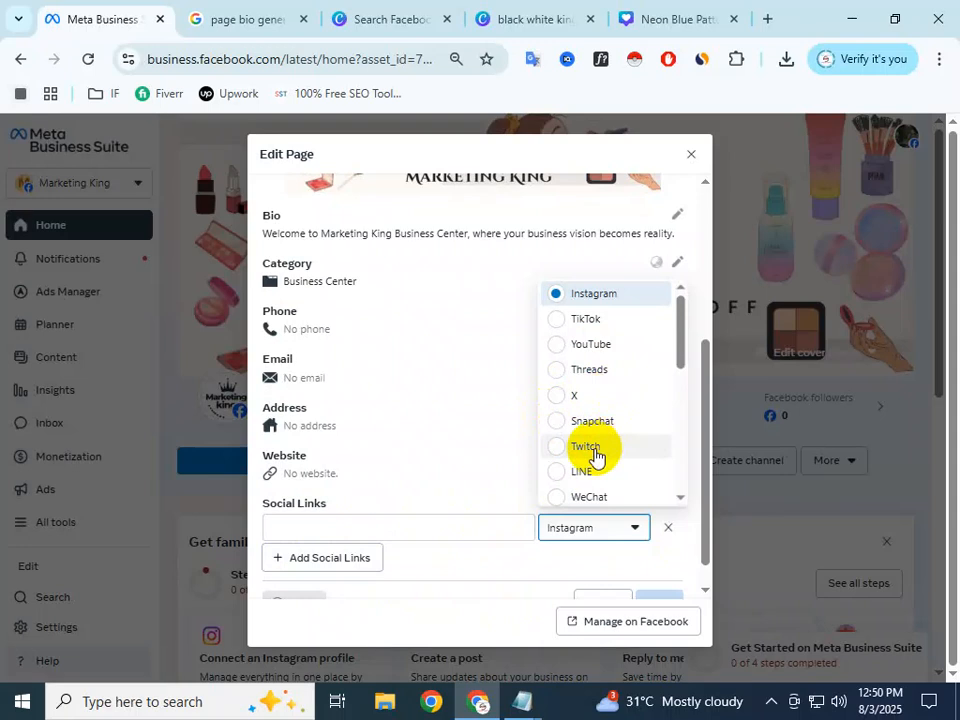
scroll(583, 484, "down", 3)
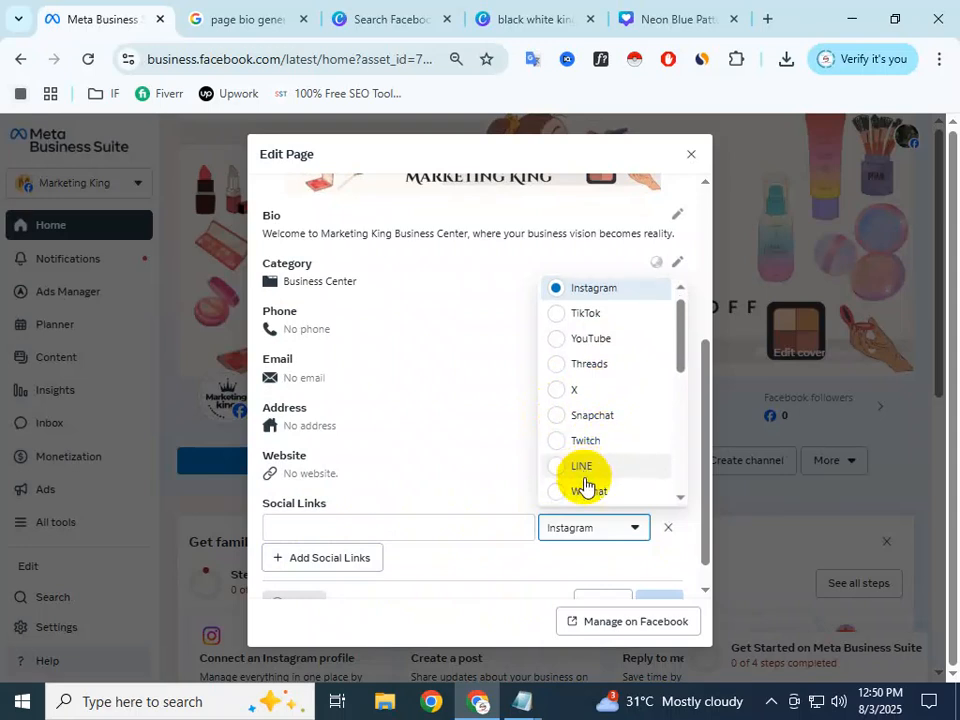
scroll(620, 414, "down", 2)
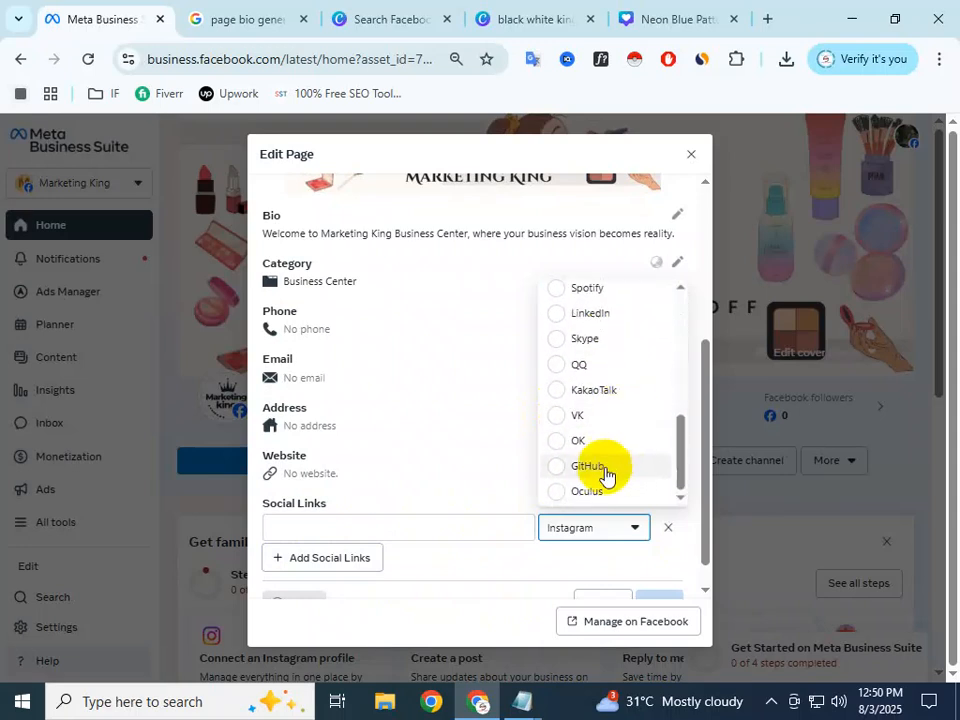
scroll(606, 480, "up", 5)
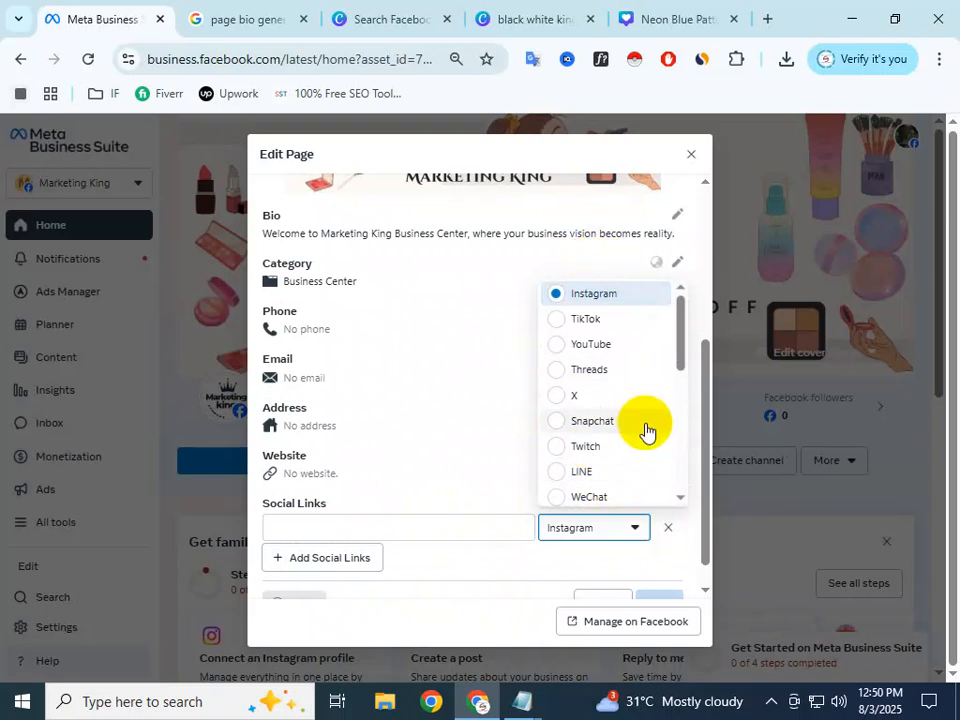
left_click(662, 545)
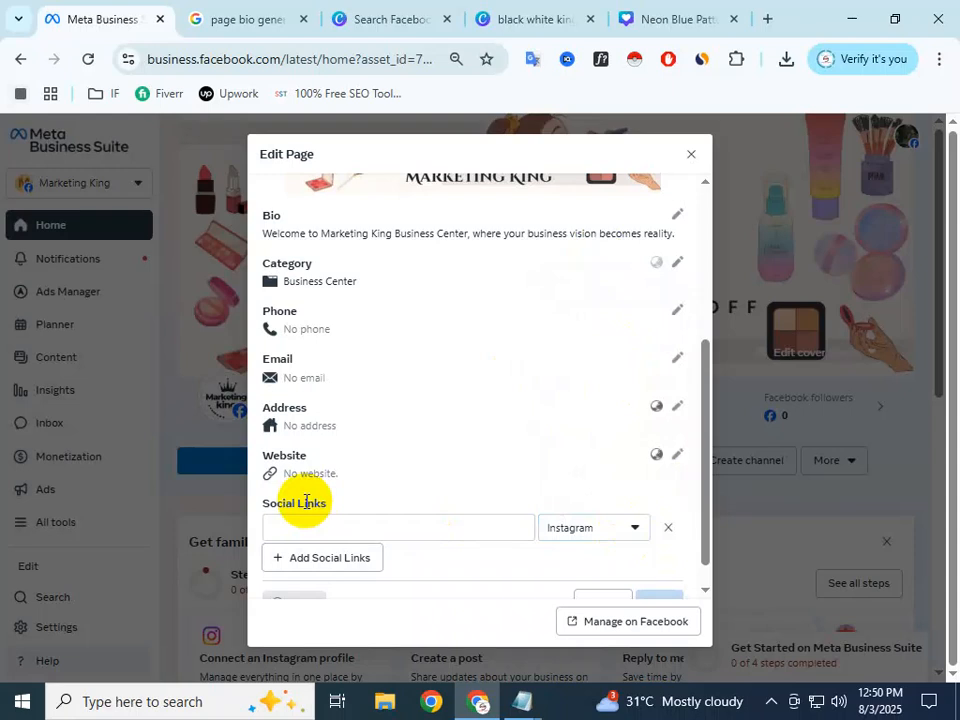
left_click(684, 155)
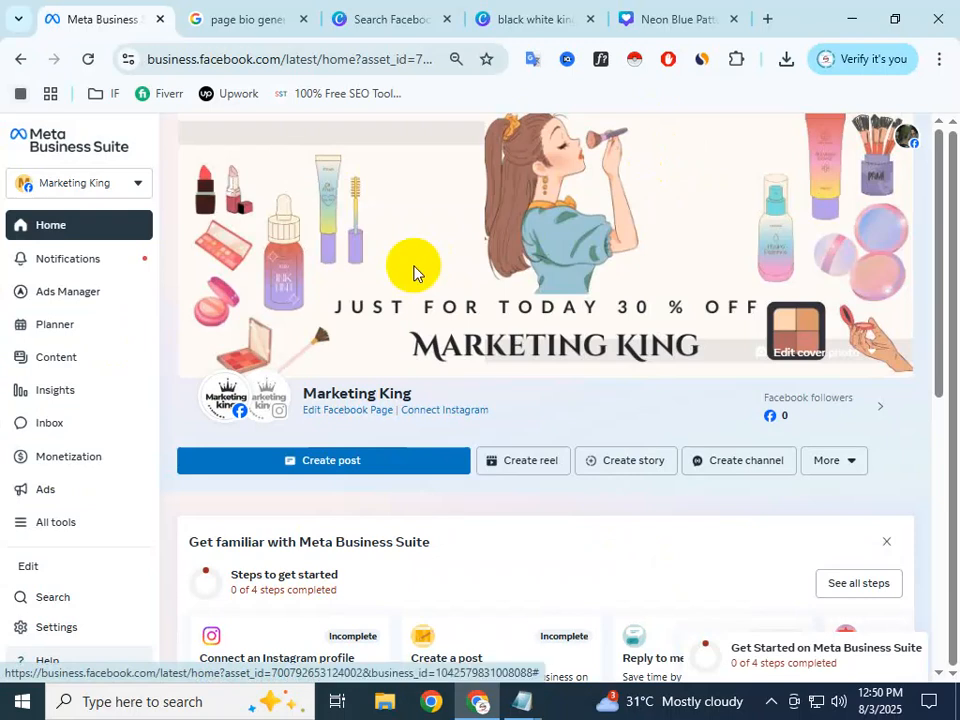
Step: Switch to the Day 4_ Facebook Page Creation notes in Notepad and review the logo, cover, user name, description and post ranking items
mouse_move(521, 706)
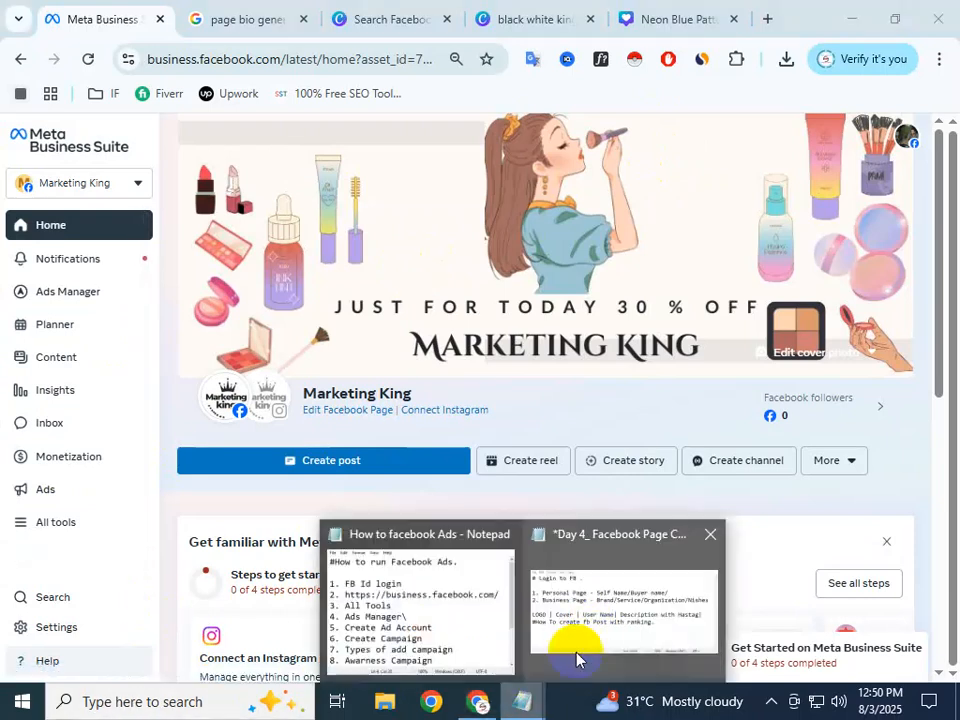
left_click(585, 640)
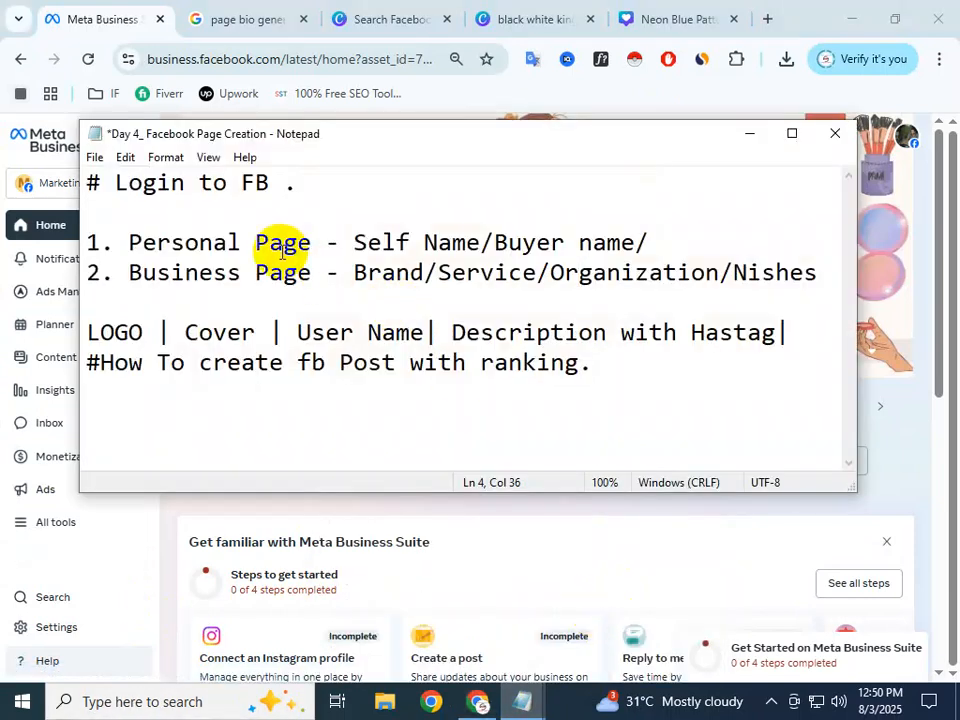
left_click(129, 330)
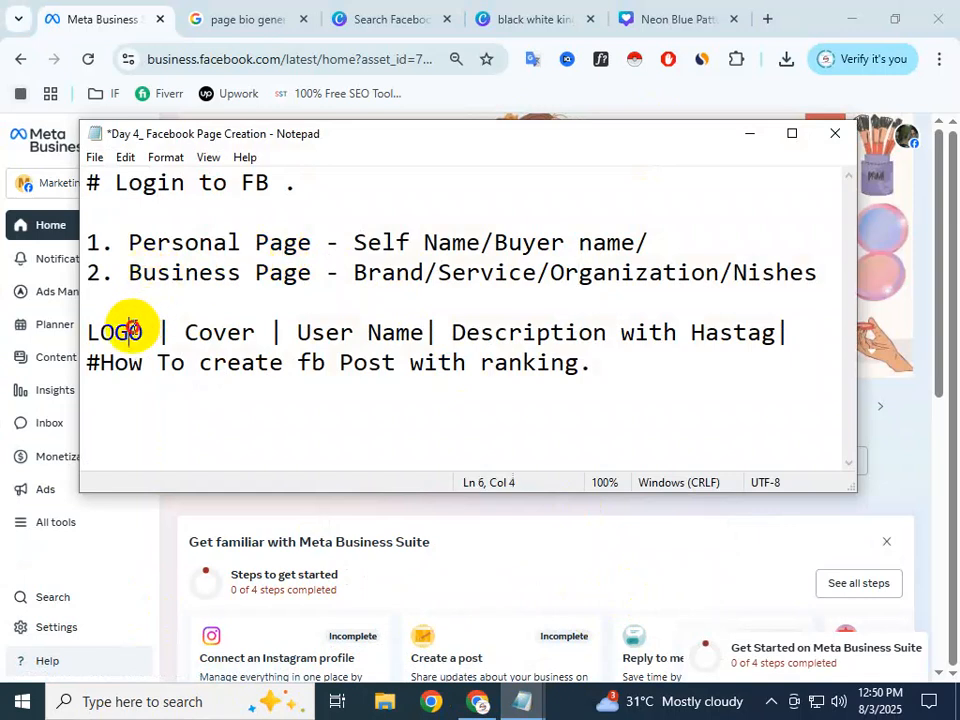
left_click(196, 331)
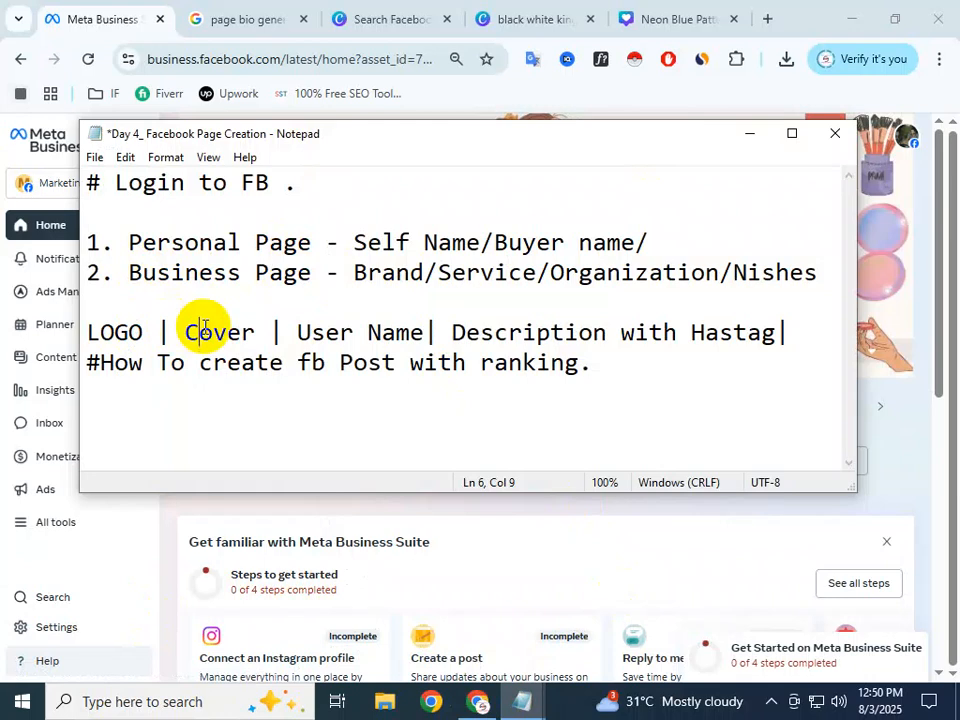
left_click_drag(356, 331, 438, 330)
left_click_drag(522, 331, 622, 349)
left_click(722, 375)
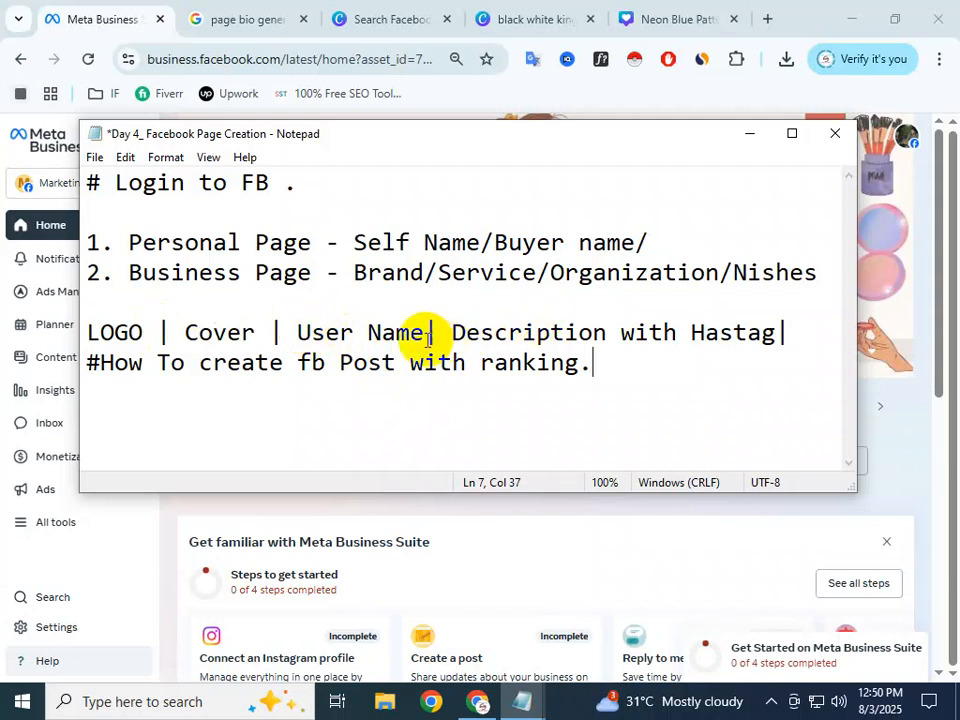
left_click_drag(309, 334, 399, 330)
left_click_drag(465, 333, 714, 354)
left_click(343, 390)
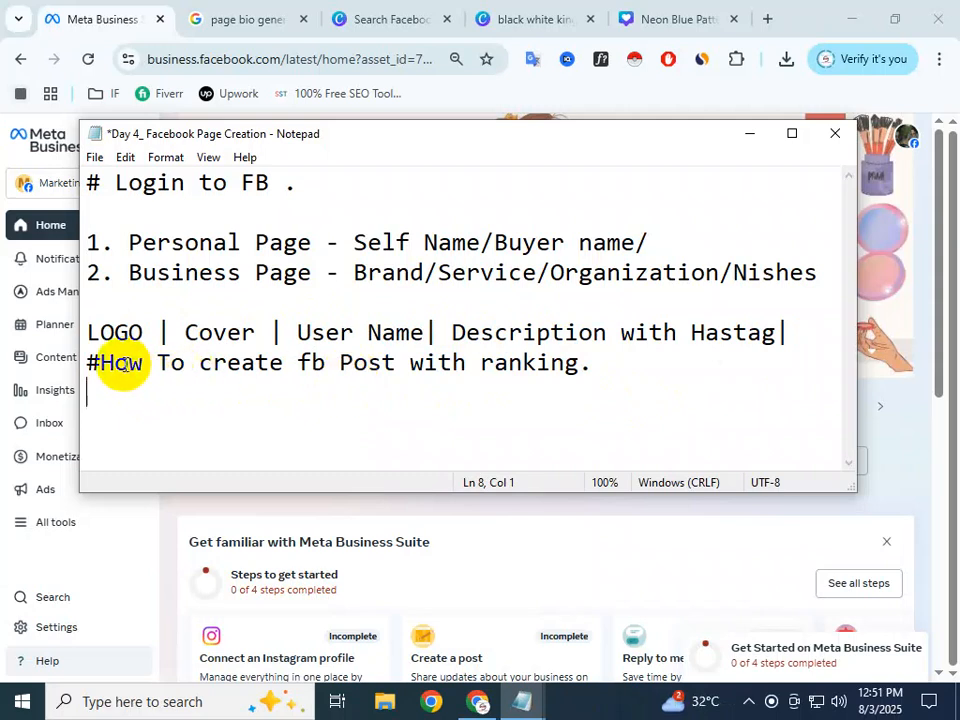
left_click_drag(588, 363, 97, 376)
left_click(664, 375)
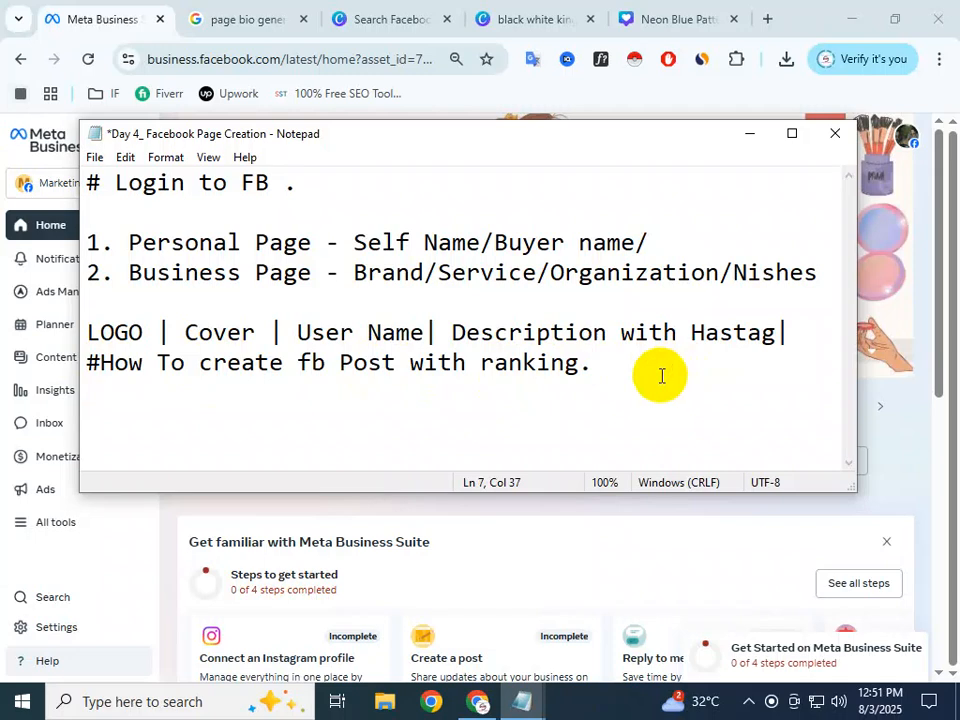